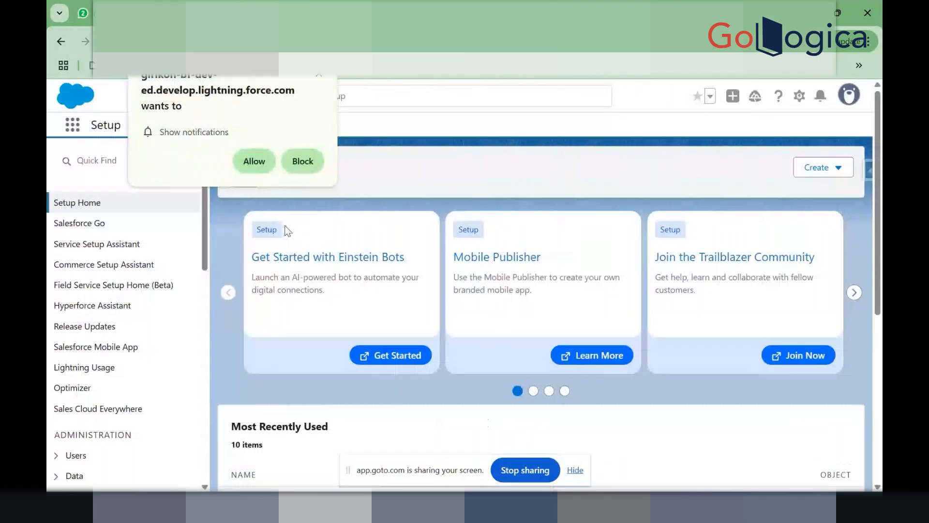
# Step: Dismiss the browser's notification prompt and switch to the Acc Demo DTT account page
pyautogui.click(320, 78)
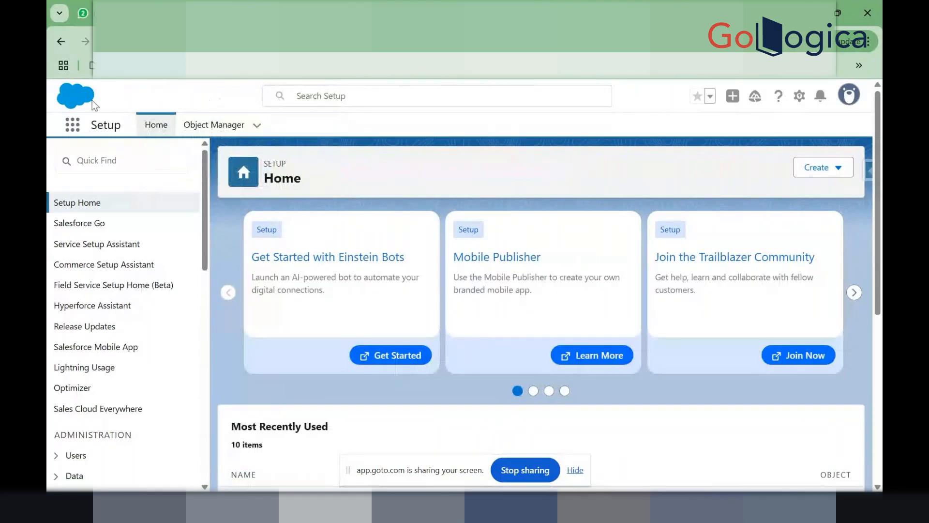
pyautogui.moveTo(91, 111); pyautogui.dragTo(361, 106)
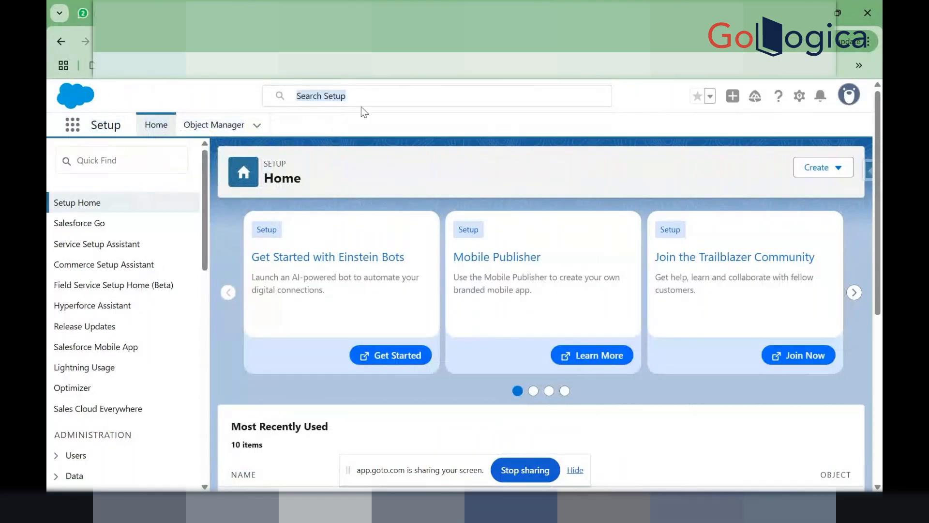
pyautogui.click(363, 112)
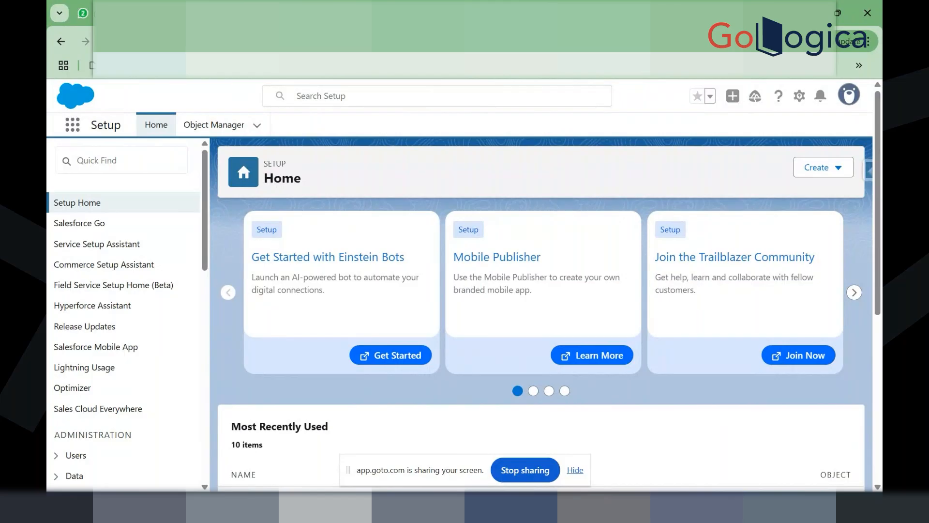
pyautogui.click(296, 13)
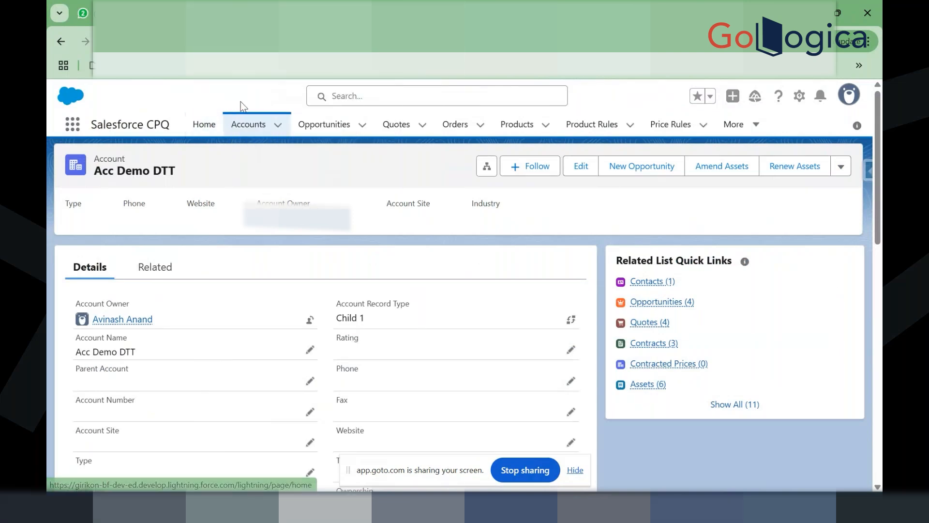
pyautogui.moveTo(89, 105); pyautogui.dragTo(758, 414)
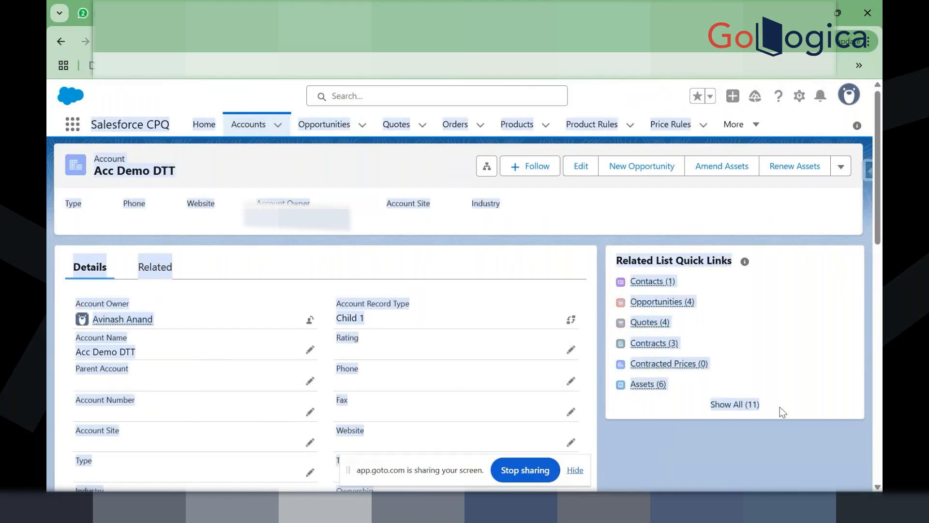
pyautogui.click(780, 407)
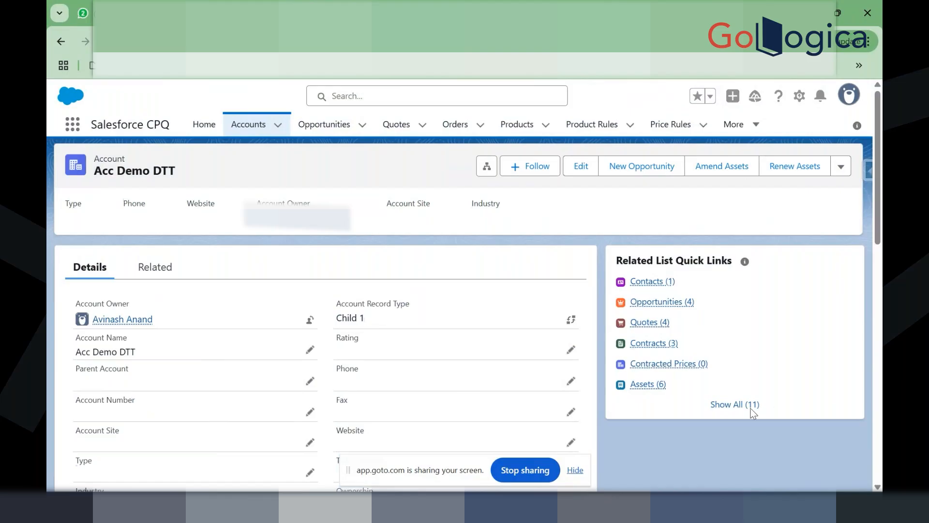
pyautogui.moveTo(753, 412)
pyautogui.mouseDown()
pyautogui.moveTo(570, 398)
pyautogui.moveTo(388, 321)
pyautogui.moveTo(87, 161)
pyautogui.moveTo(95, 150)
pyautogui.moveTo(288, 227)
pyautogui.moveTo(706, 447)
pyautogui.moveTo(767, 419)
pyautogui.mouseUp()
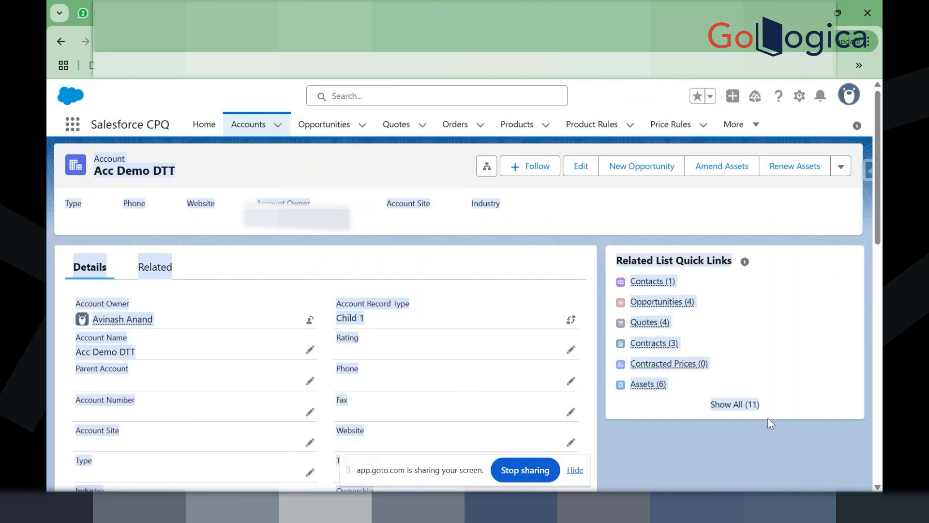
pyautogui.click(771, 424)
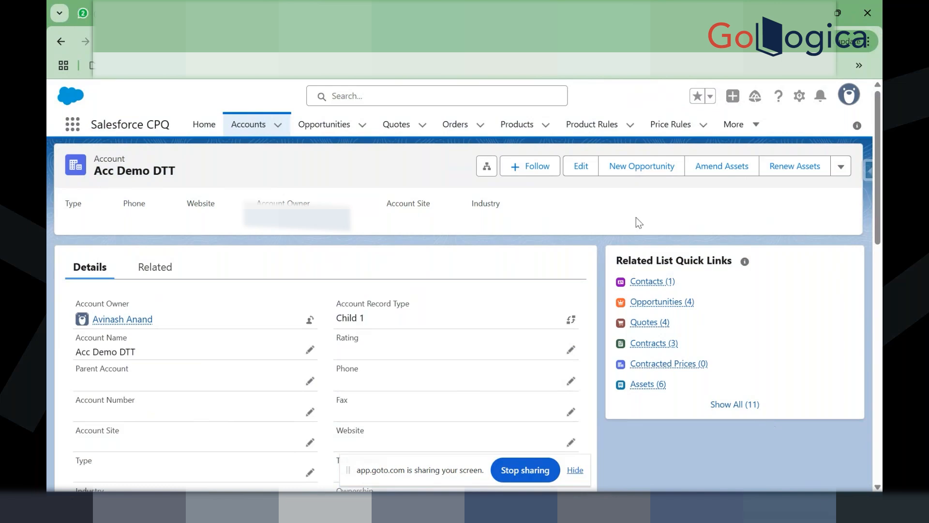
# Step: Open the Samsung 24 ultra bundle's full Options list and the Security Patch product
pyautogui.click(522, 127)
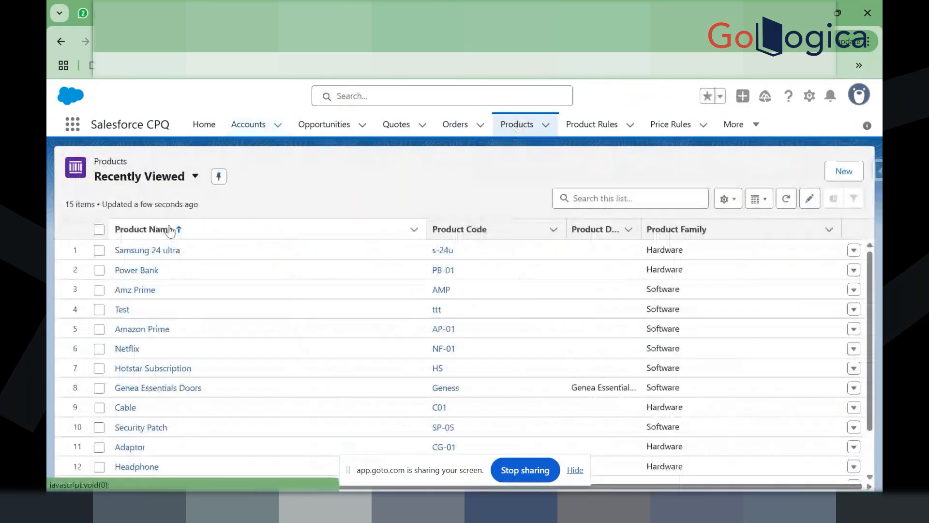
pyautogui.click(140, 250)
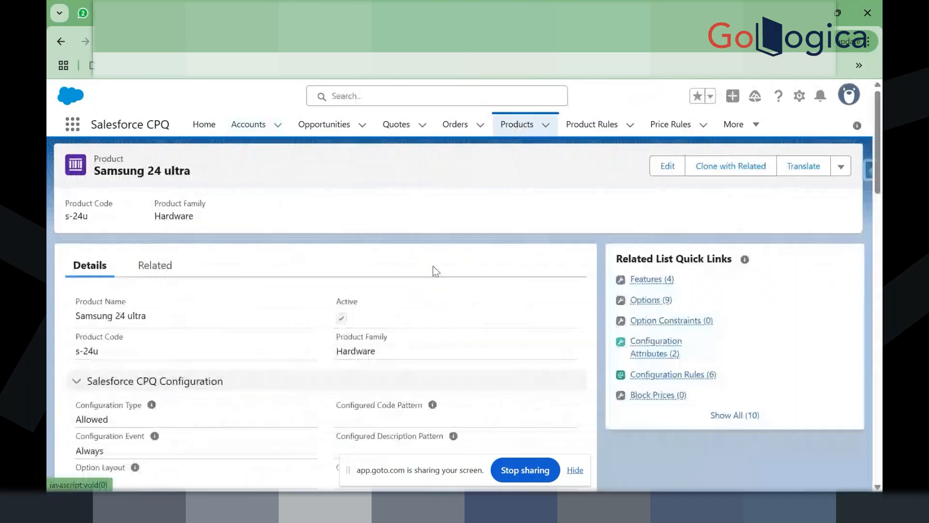
pyautogui.moveTo(649, 302)
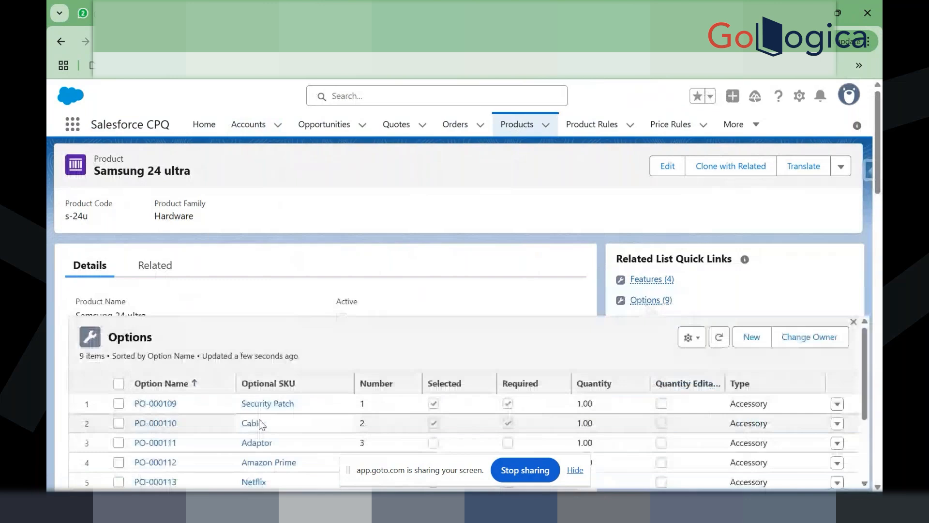
pyautogui.click(251, 423)
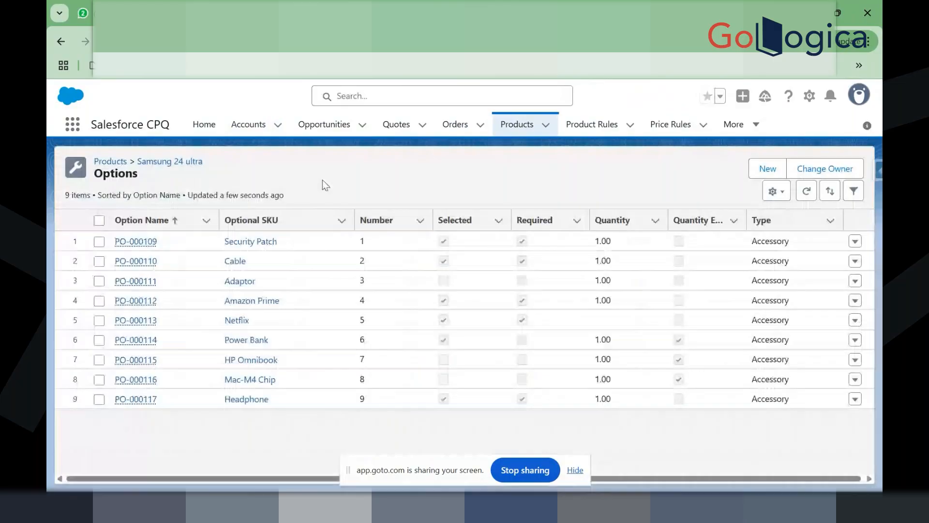
pyautogui.click(254, 243)
# Step: Review the Security Patch product's Related lists, then return to its Details
pyautogui.click(141, 270)
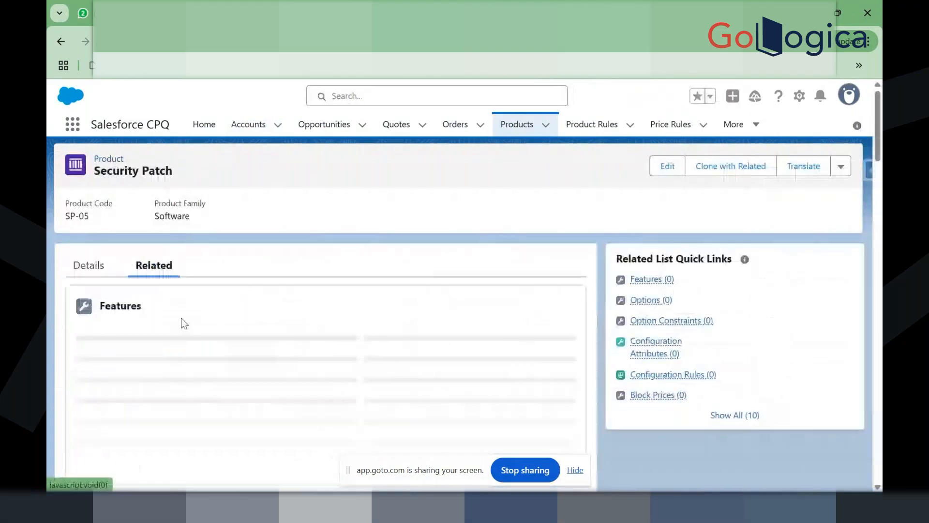
pyautogui.scroll(-2, 192, 352)
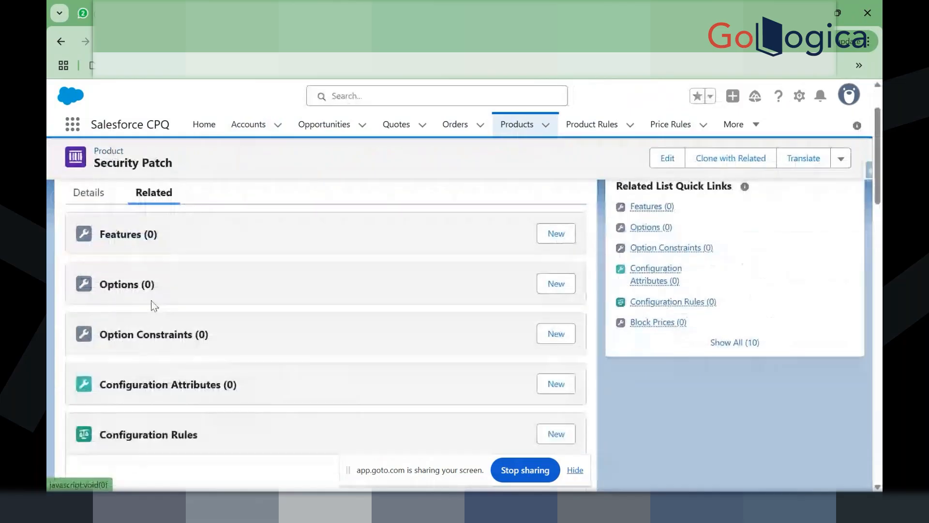
pyautogui.scroll(2, 204, 280)
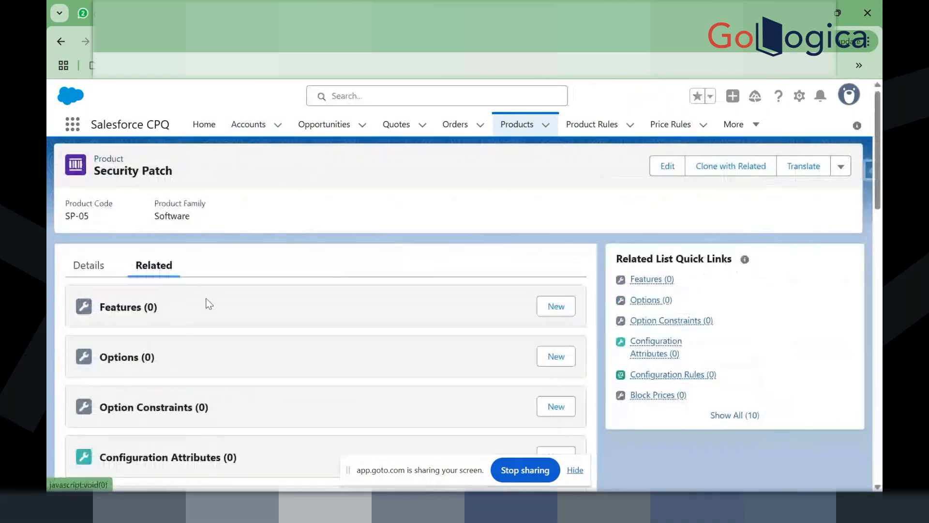
pyautogui.click(89, 266)
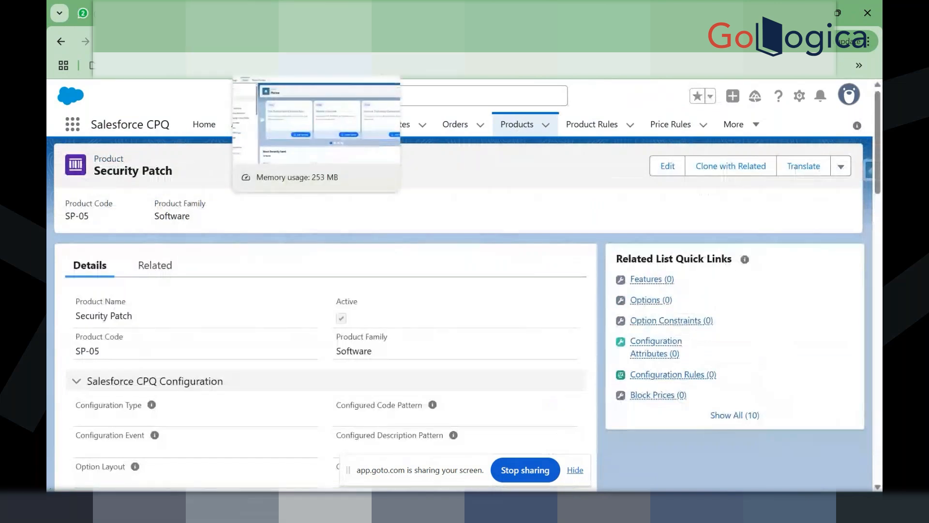
pyautogui.click(271, 13)
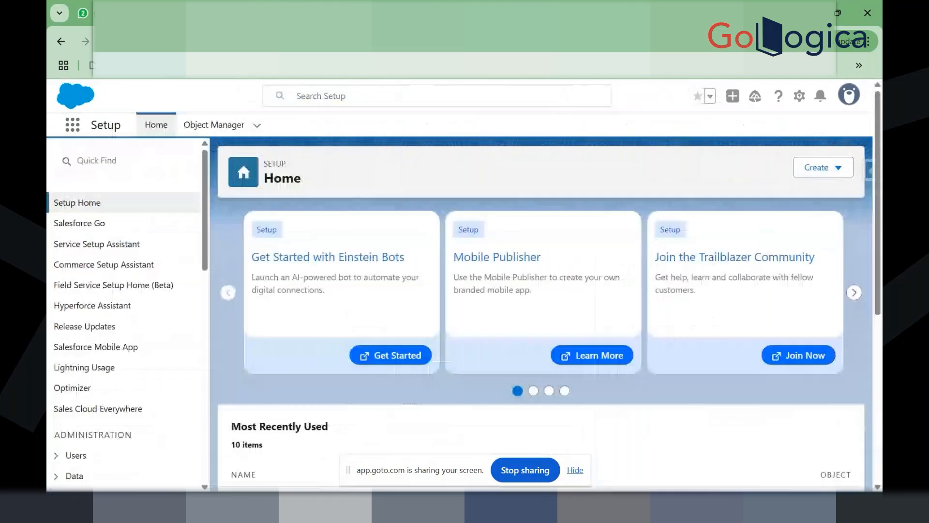
pyautogui.click(193, 13)
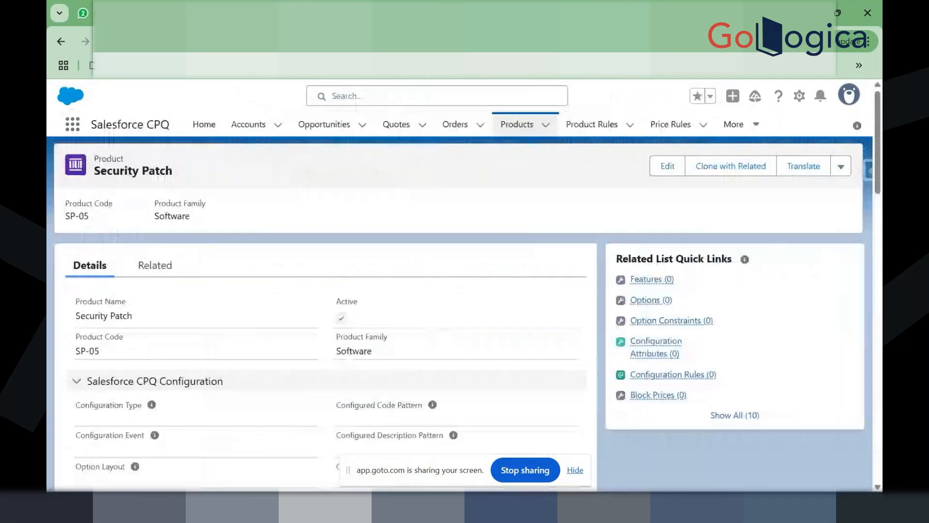
# Step: Return to the recently viewed Products list and point out its item count and update status
pyautogui.click(513, 126)
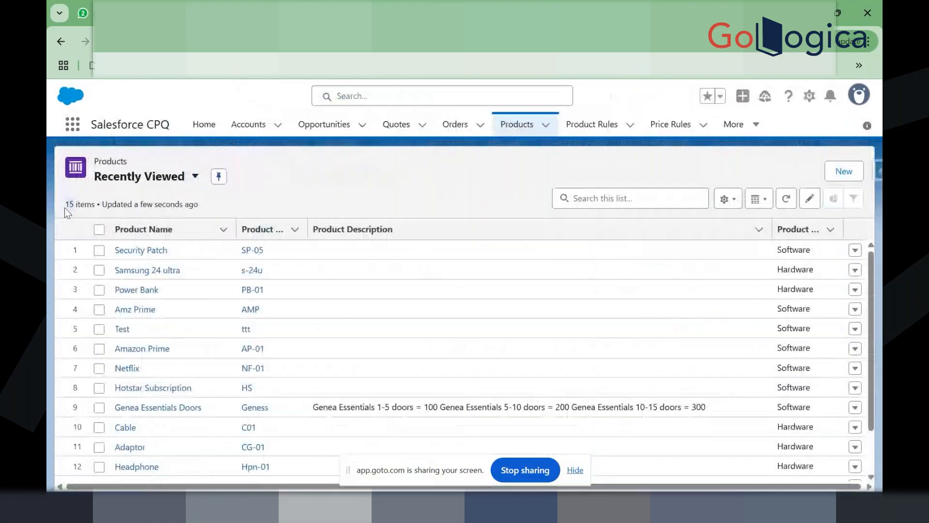
pyautogui.moveTo(198, 208); pyautogui.dragTo(65, 212)
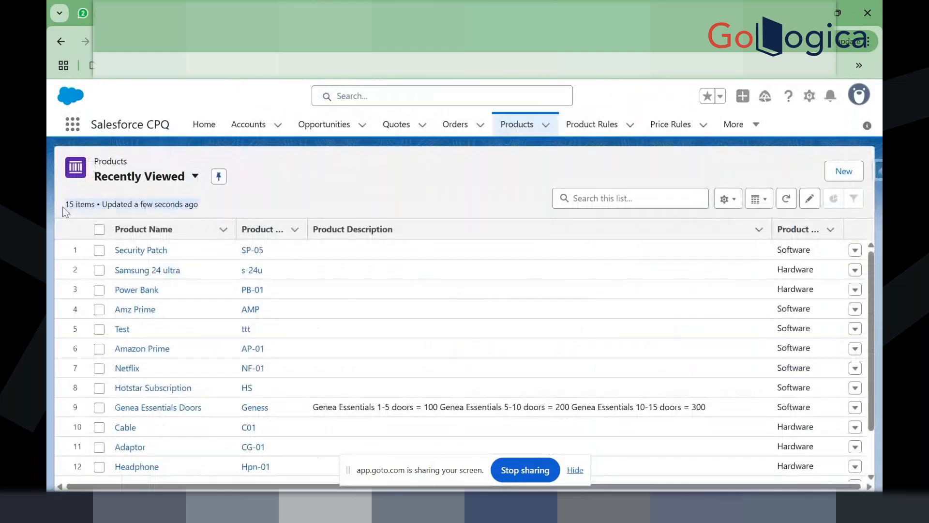
pyautogui.click(70, 207)
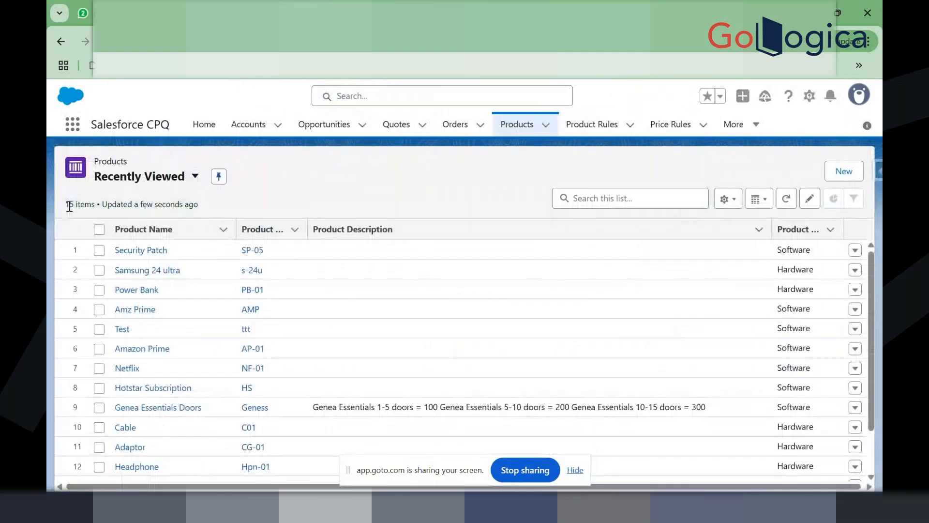
pyautogui.moveTo(69, 207); pyautogui.dragTo(198, 207)
pyautogui.click(192, 205)
# Step: Find Custom Scripts through an App Launcher search for 'custo' and switch to the All list view
pyautogui.click(71, 129)
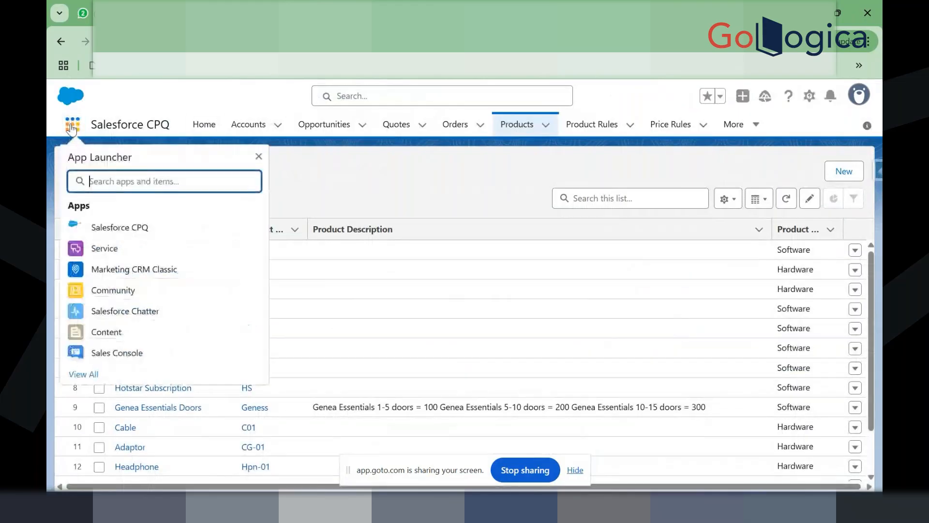
pyautogui.write('custo')
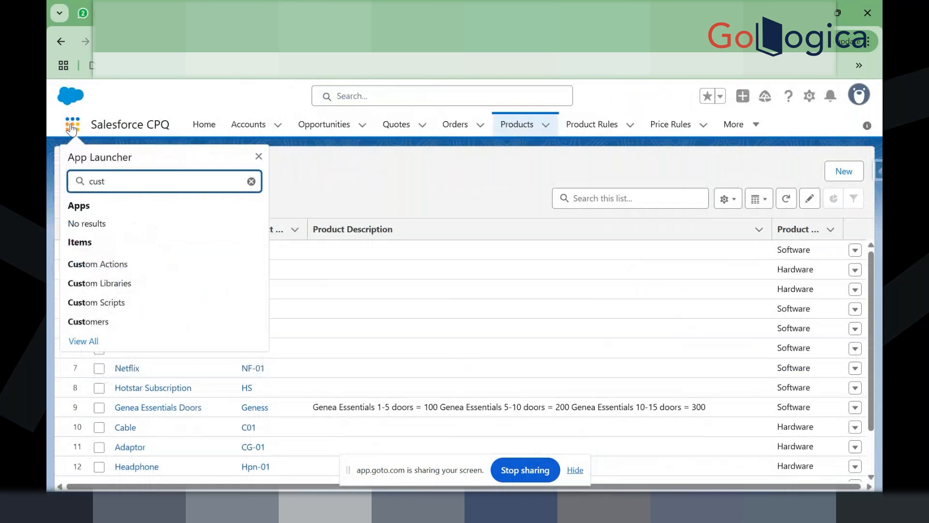
pyautogui.click(135, 301)
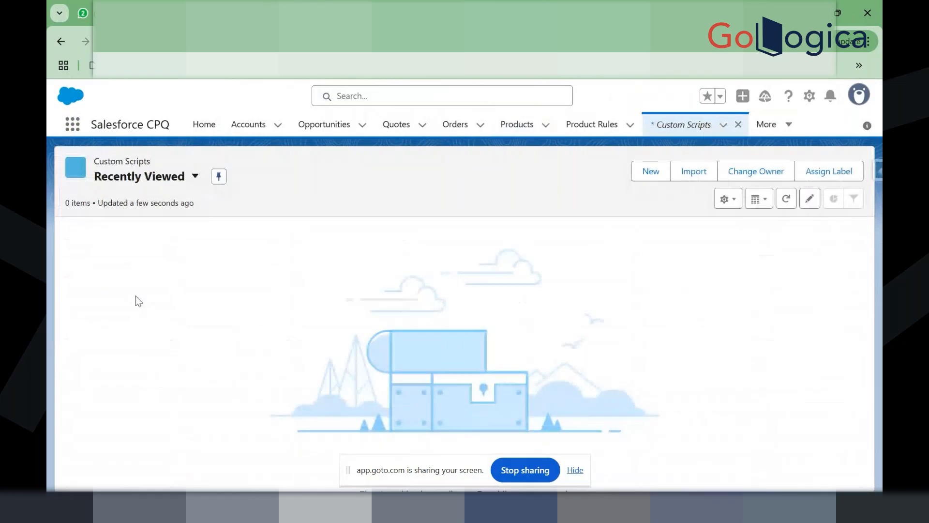
pyautogui.click(195, 175)
pyautogui.click(168, 301)
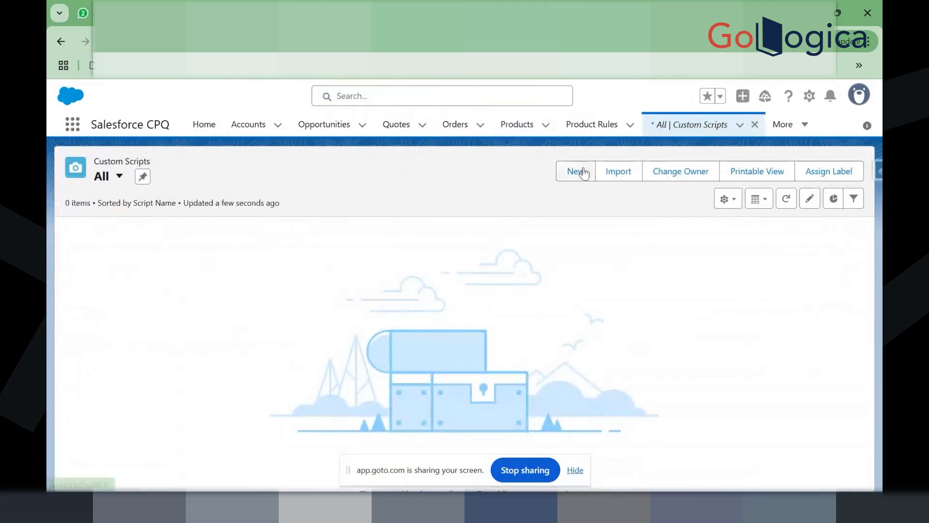
# Step: Start a new custom script named Test and enlarge its Code box
pyautogui.click(583, 172)
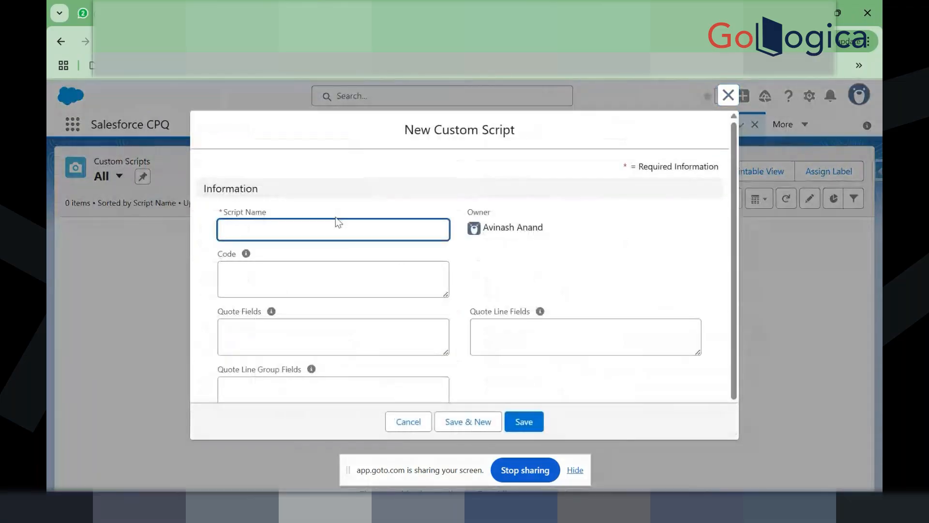
pyautogui.write('Test')
pyautogui.click(306, 288)
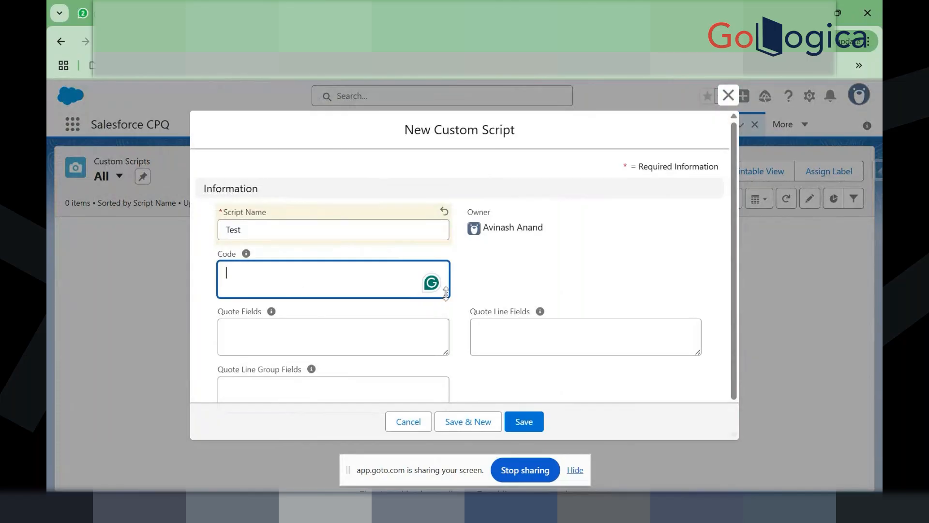
pyautogui.moveTo(446, 293); pyautogui.dragTo(452, 331)
pyautogui.click(502, 291)
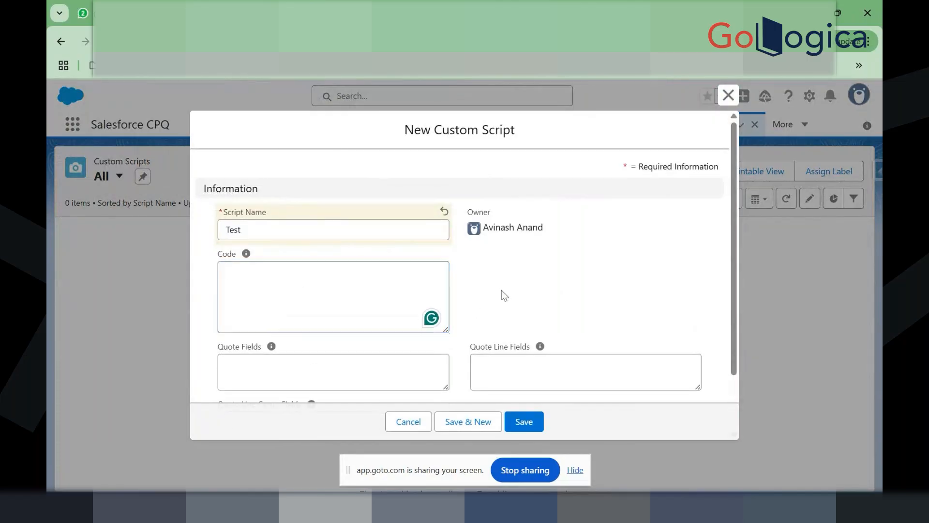
pyautogui.scroll(-2, 501, 289)
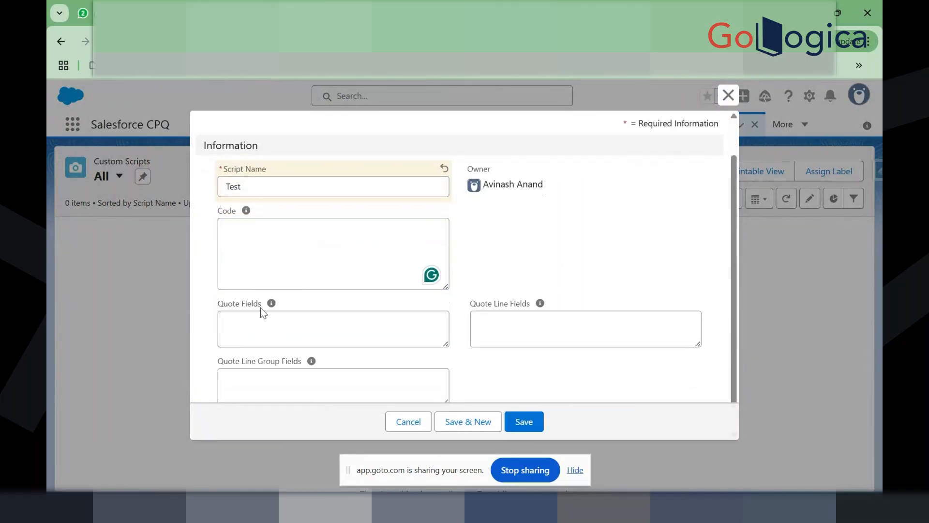
pyautogui.scroll(-1, 267, 236)
# Step: Go through the Code, Quote Fields, Quote Line Fields and Quote Line Group Fields entries
pyautogui.click(307, 233)
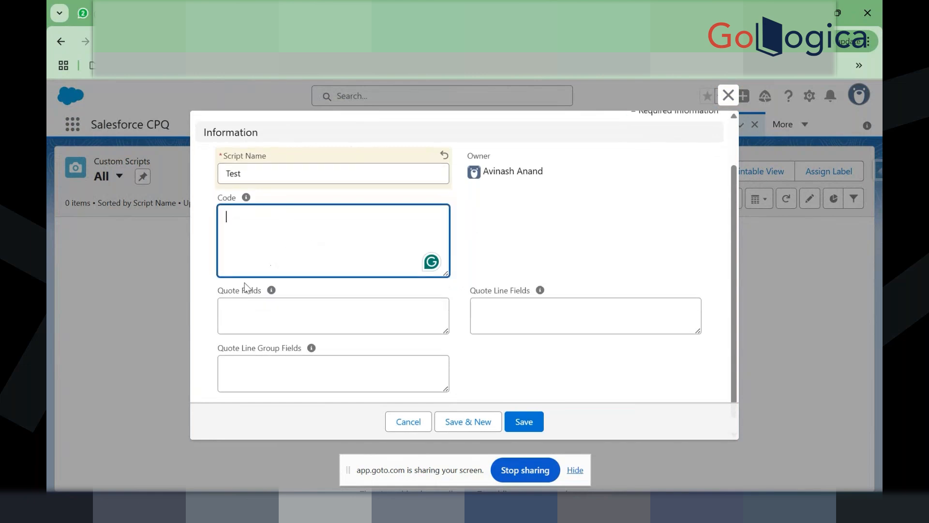
pyautogui.moveTo(260, 288); pyautogui.dragTo(220, 290)
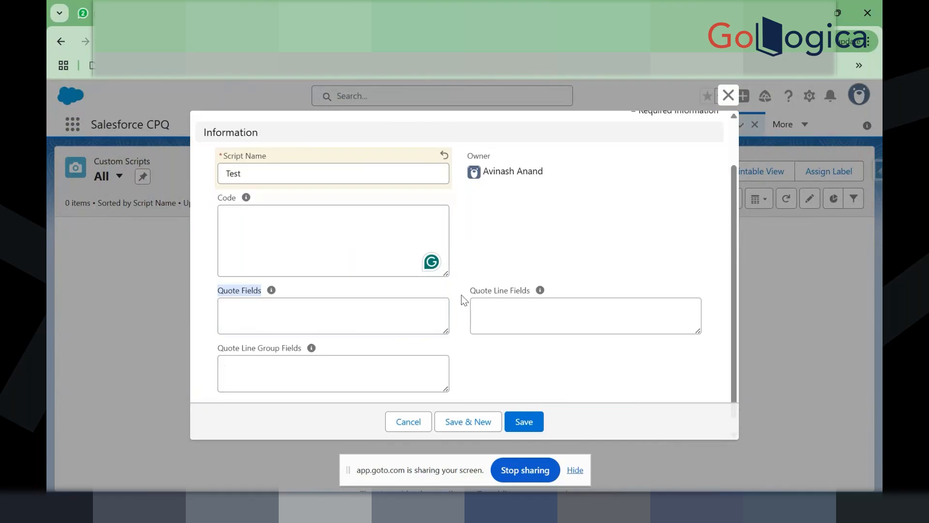
pyautogui.click(478, 294)
pyautogui.moveTo(473, 292); pyautogui.dragTo(528, 290)
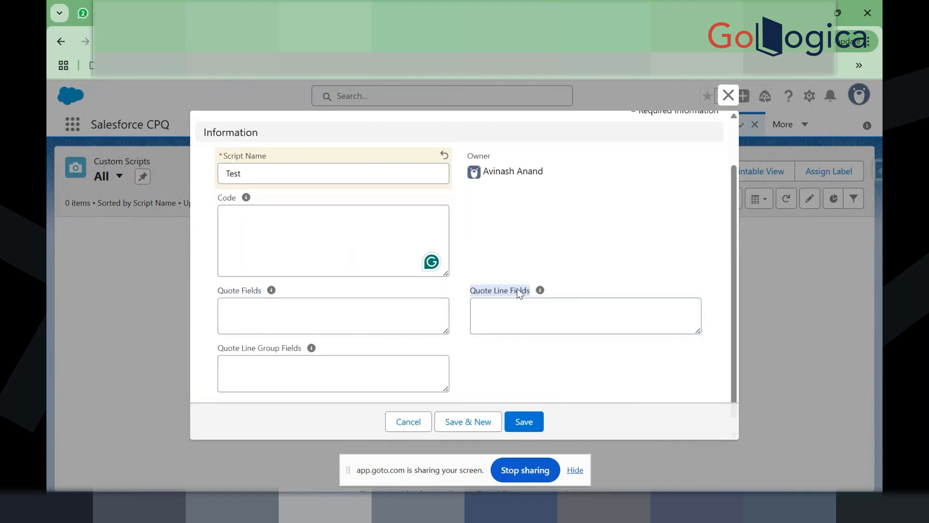
pyautogui.click(271, 304)
pyautogui.click(527, 312)
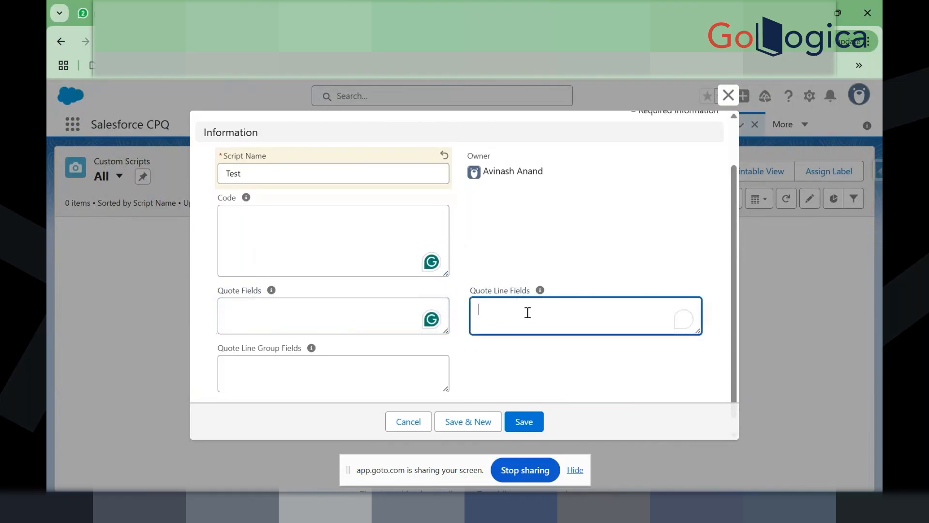
pyautogui.scroll(-1, 460, 328)
pyautogui.click(264, 357)
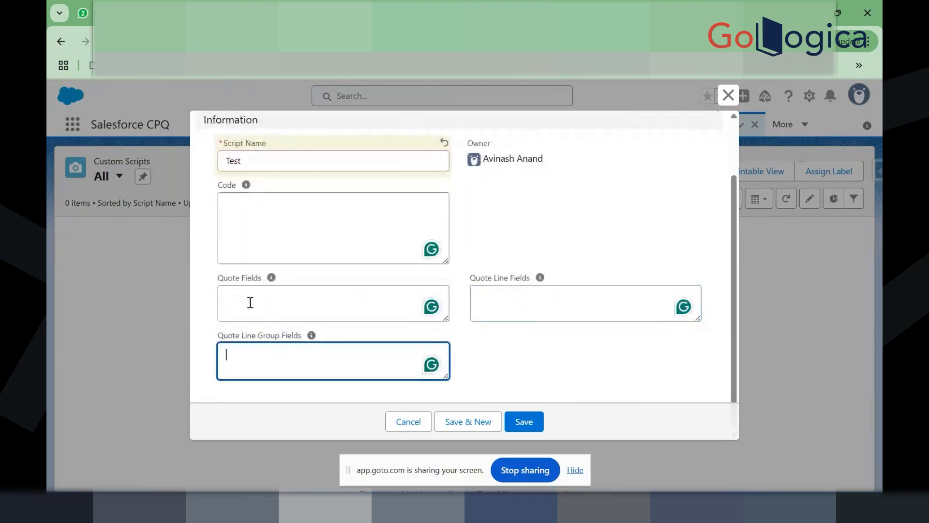
# Step: Revisit the Code and Quote field entries, then cancel the Test script without saving
pyautogui.click(277, 215)
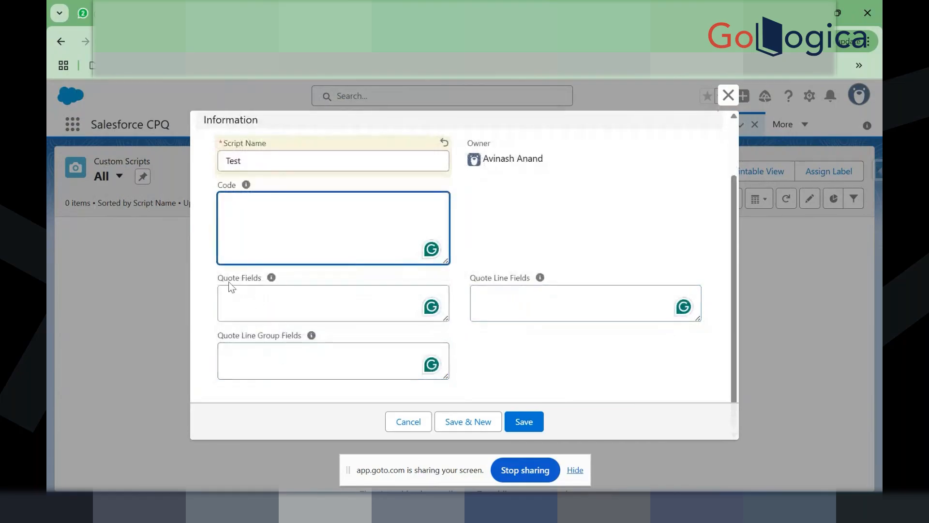
pyautogui.moveTo(213, 279); pyautogui.dragTo(259, 279)
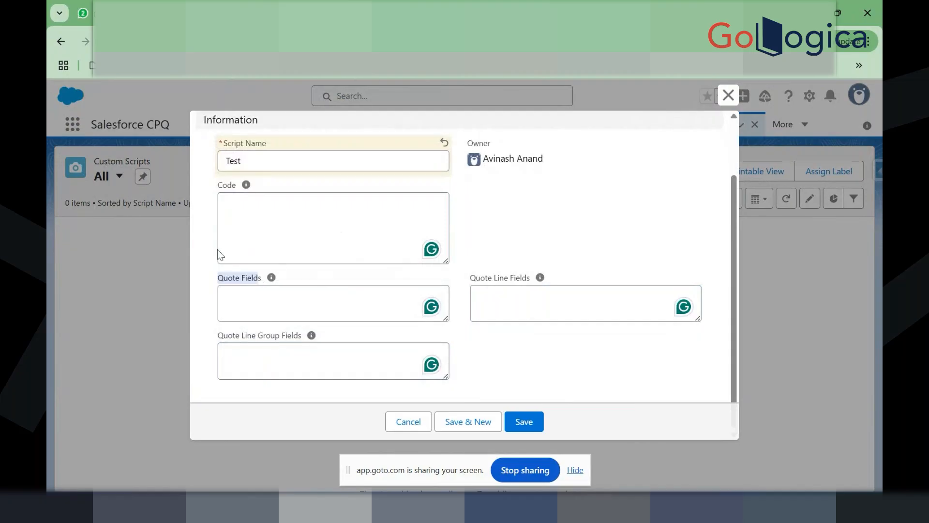
pyautogui.click(226, 296)
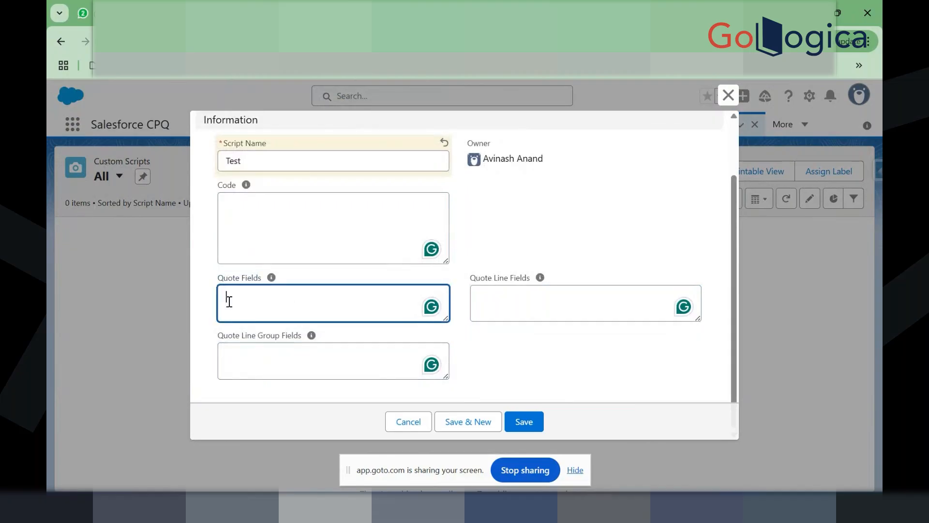
pyautogui.click(504, 308)
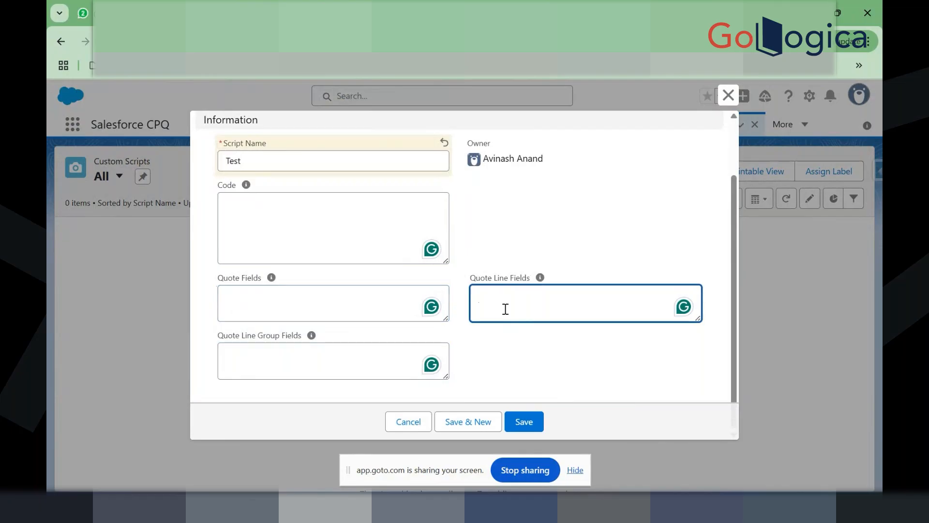
pyautogui.scroll(2, 537, 378)
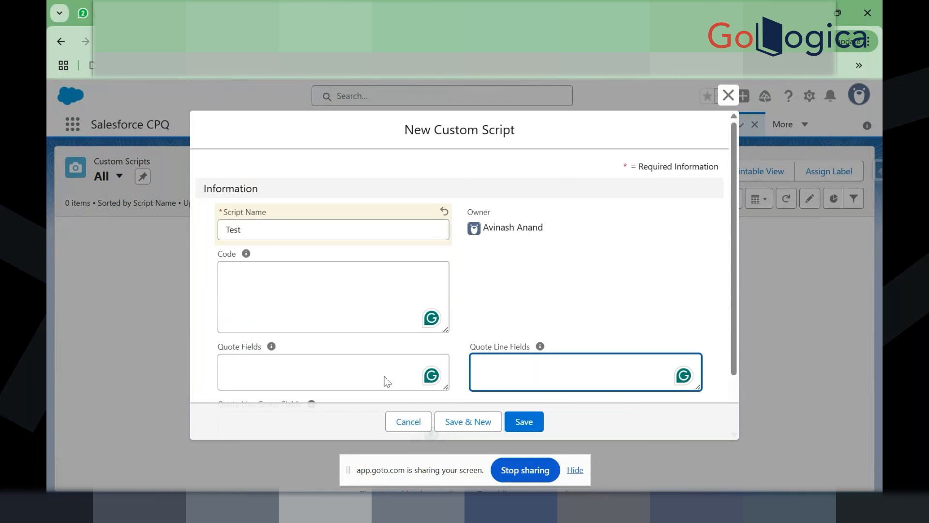
pyautogui.moveTo(244, 228); pyautogui.dragTo(224, 227)
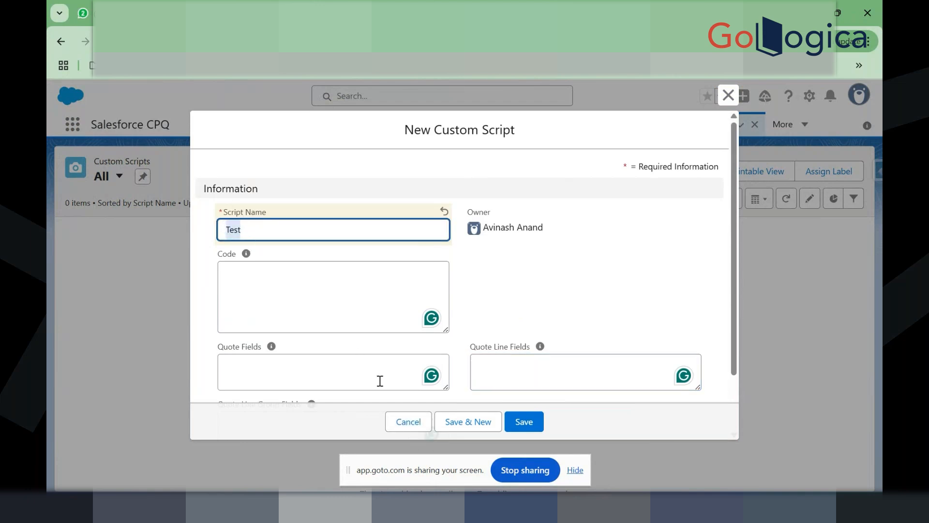
pyautogui.click(393, 420)
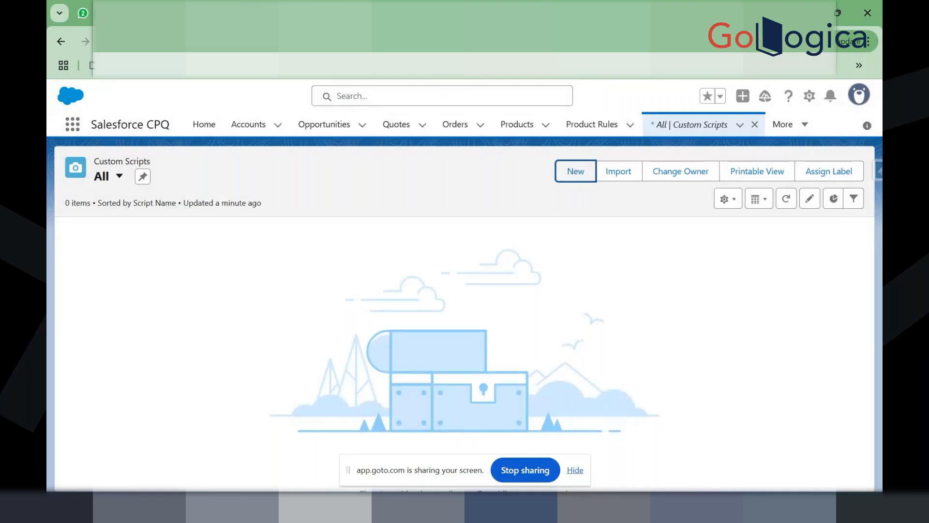
# Step: Search Setup Quick Find for 'install' and open Installed Packages, scrolling down to Salesforce CPQ
pyautogui.click(237, 13)
pyautogui.click(152, 156)
pyautogui.write('instsl')
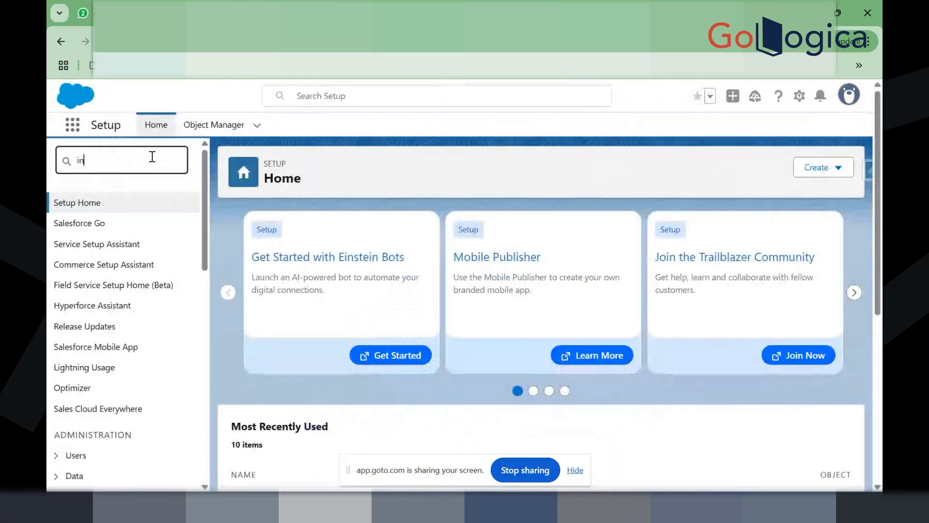
pyautogui.press('BackSpace')
pyautogui.press('BackSpace')
pyautogui.write('all')
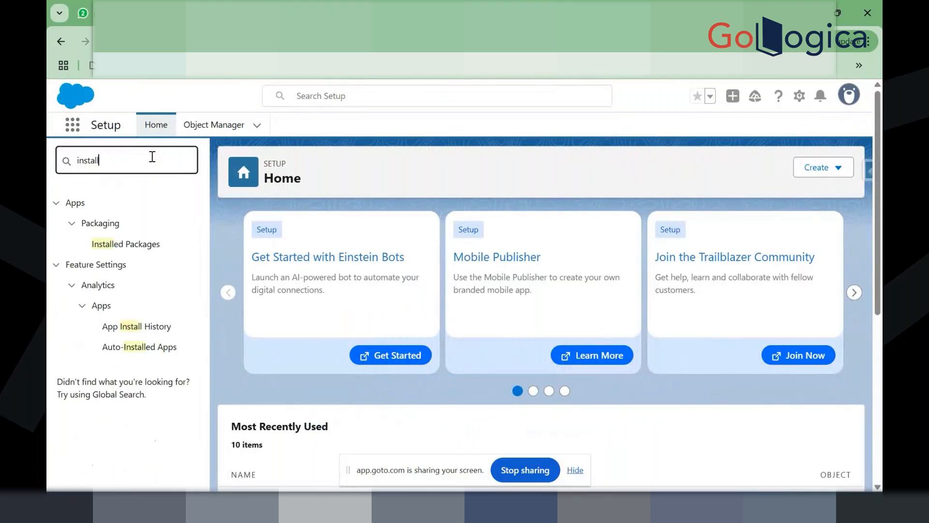
pyautogui.click(140, 244)
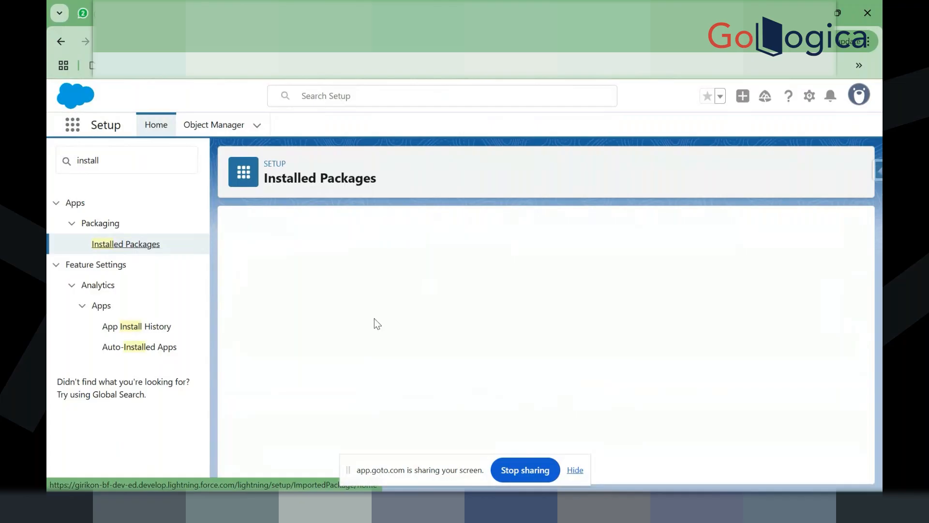
pyautogui.scroll(-1, 451, 289)
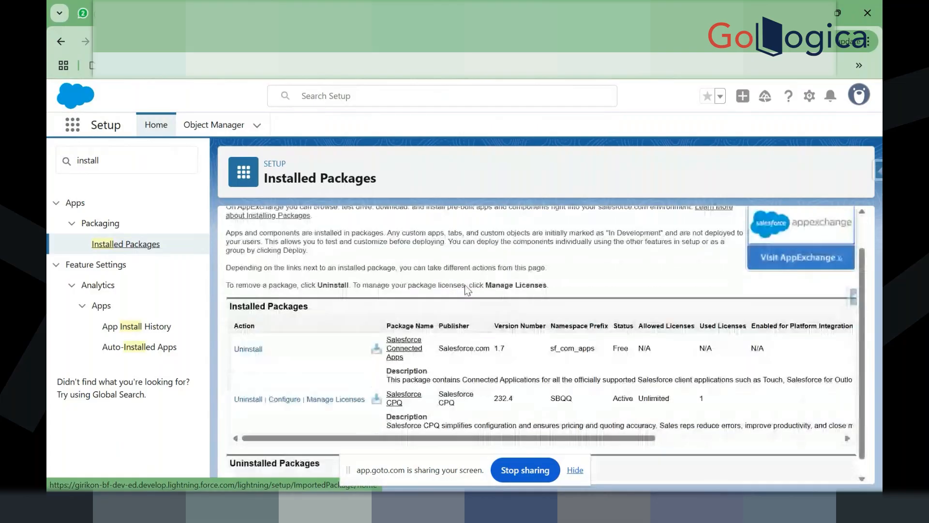
pyautogui.scroll(-1, 339, 377)
# Step: Open the Salesforce CPQ package's Configure settings and clear the Windows notifications
pyautogui.click(309, 386)
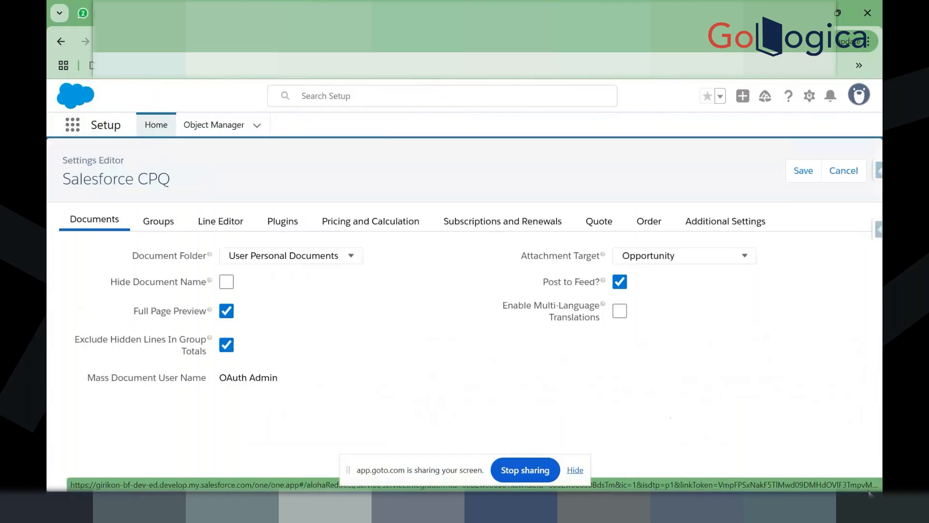
pyautogui.click(846, 506)
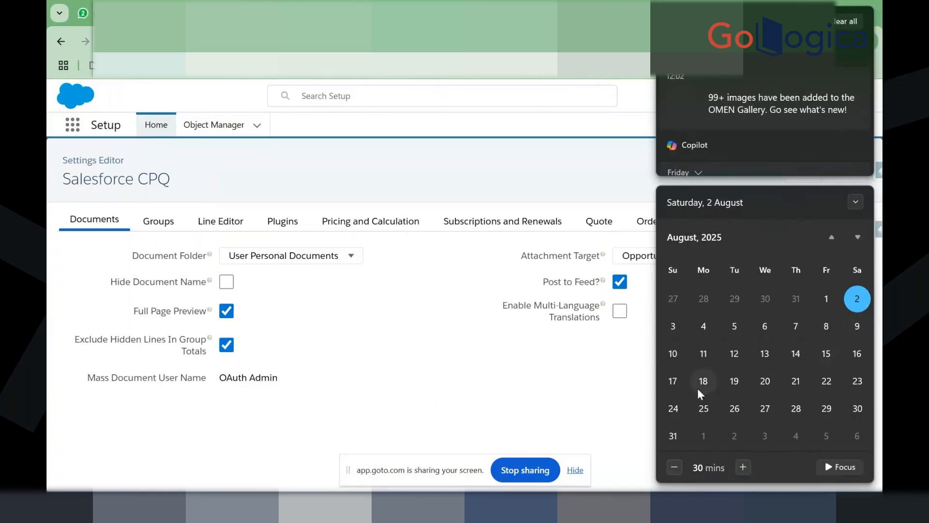
pyautogui.click(509, 380)
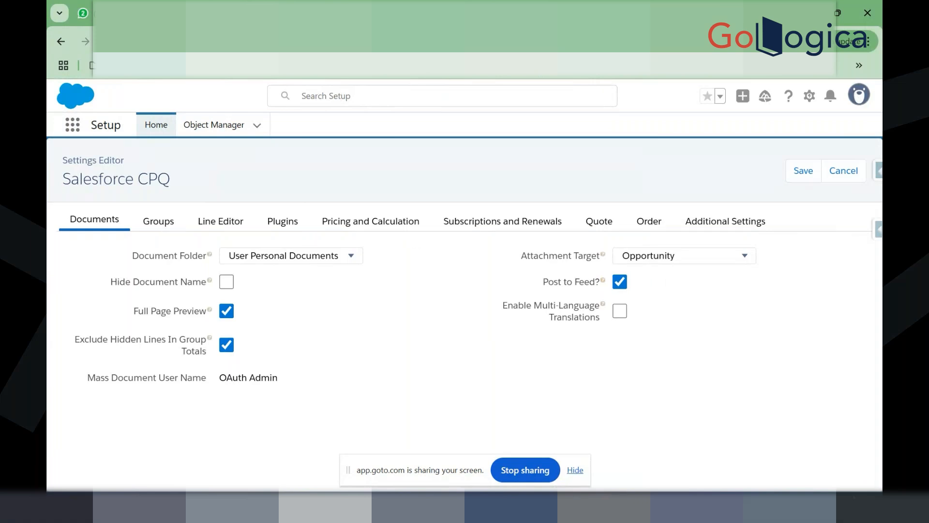
pyautogui.click(848, 506)
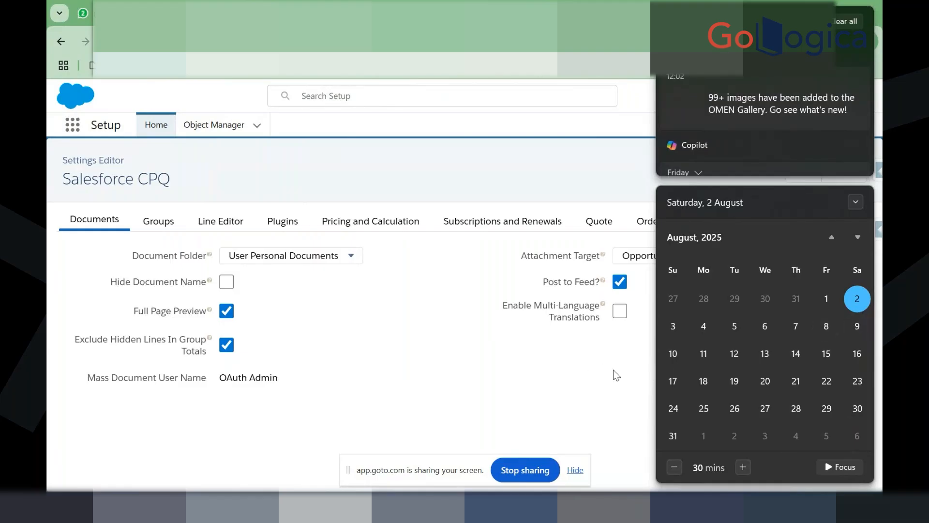
pyautogui.click(846, 21)
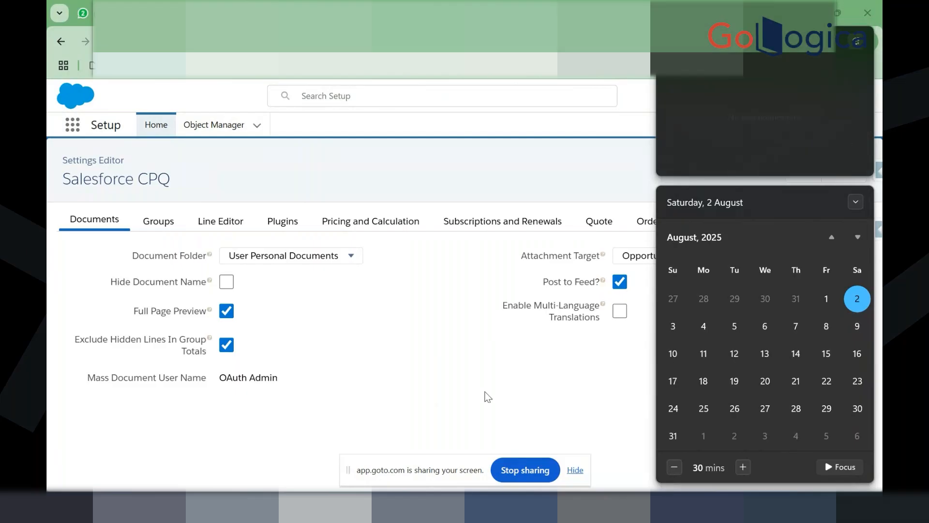
pyautogui.click(485, 393)
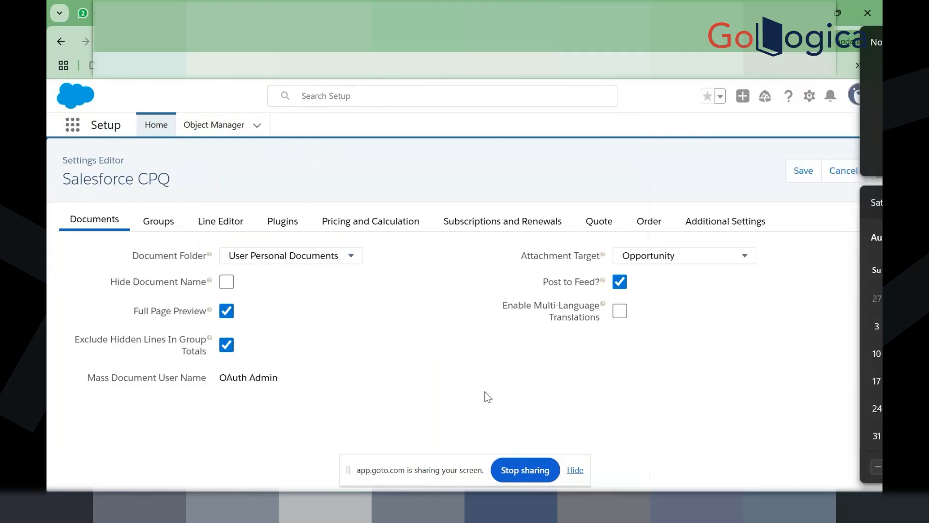
# Step: Browse the Subscriptions, Plugins, Line Editor, Groups, Documents and Pricing settings, checking the empty plugin fields
pyautogui.click(505, 226)
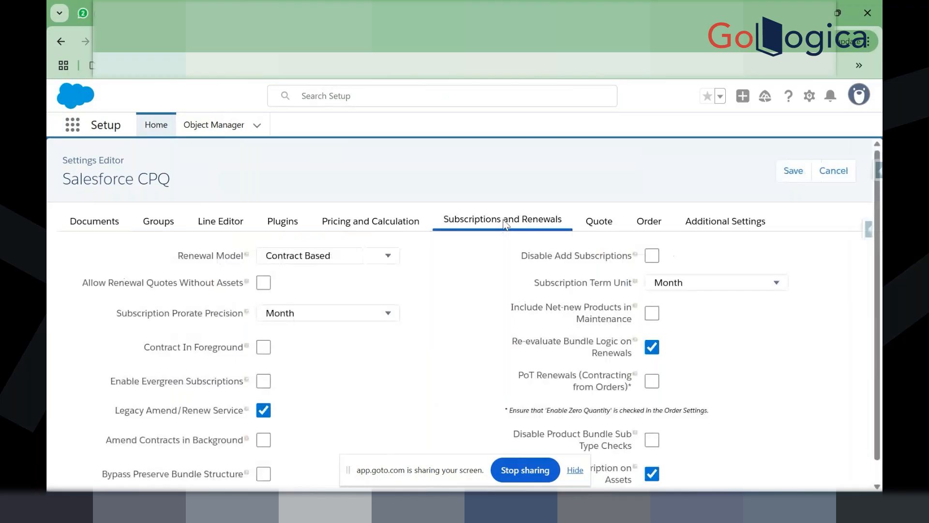
pyautogui.click(274, 222)
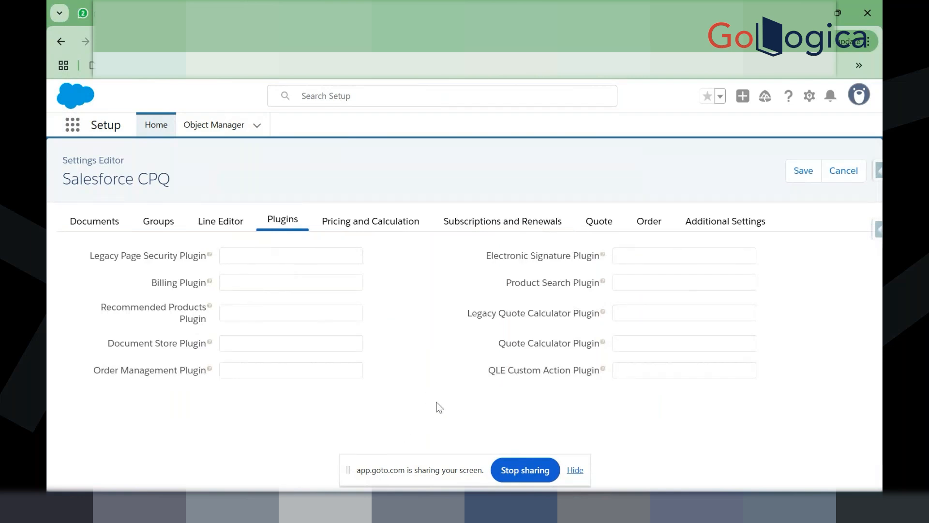
pyautogui.click(634, 349)
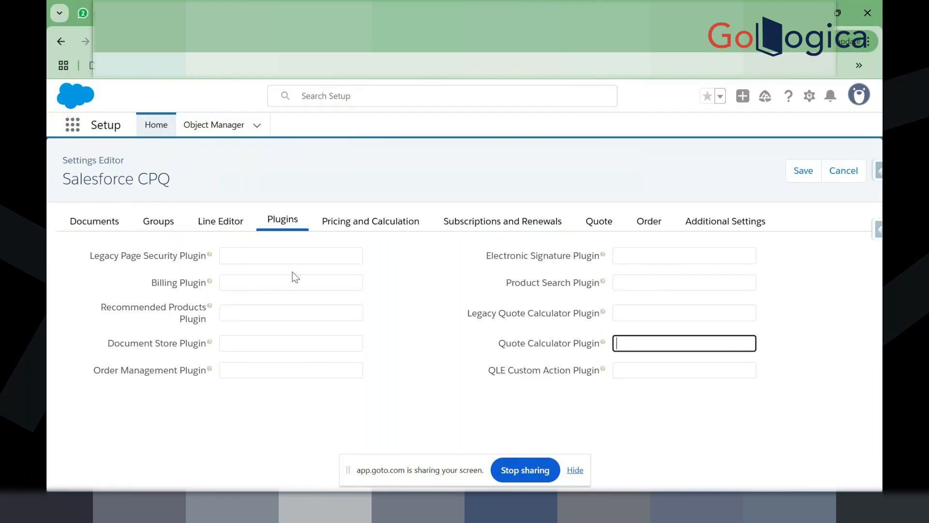
pyautogui.click(282, 283)
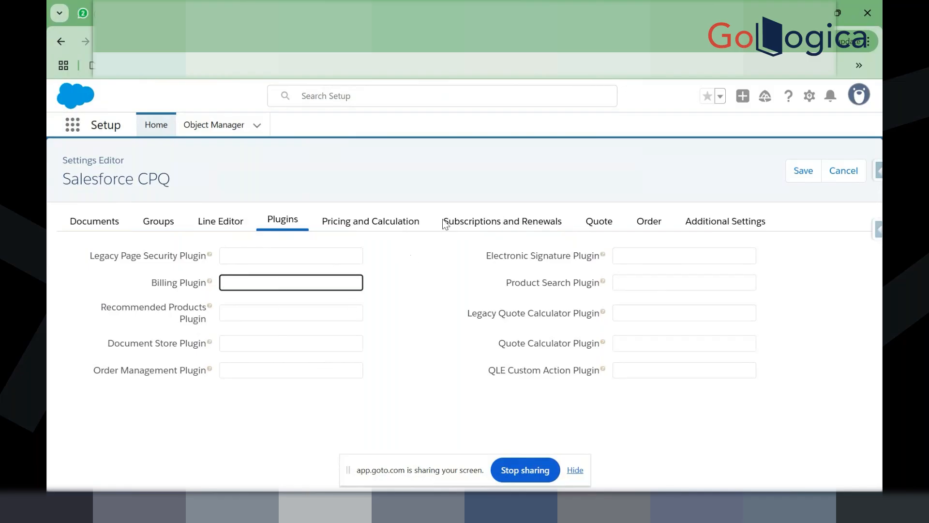
pyautogui.click(211, 224)
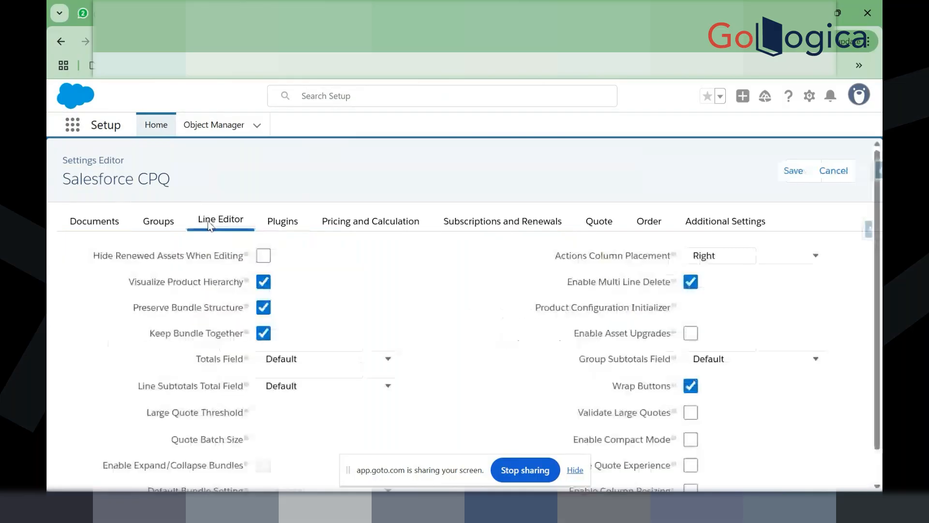
pyautogui.click(157, 224)
pyautogui.click(100, 225)
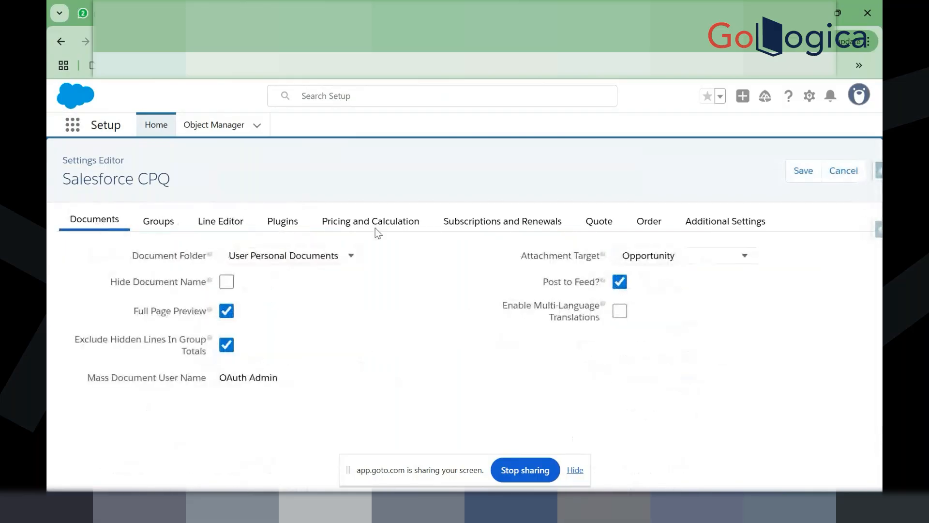
pyautogui.click(392, 229)
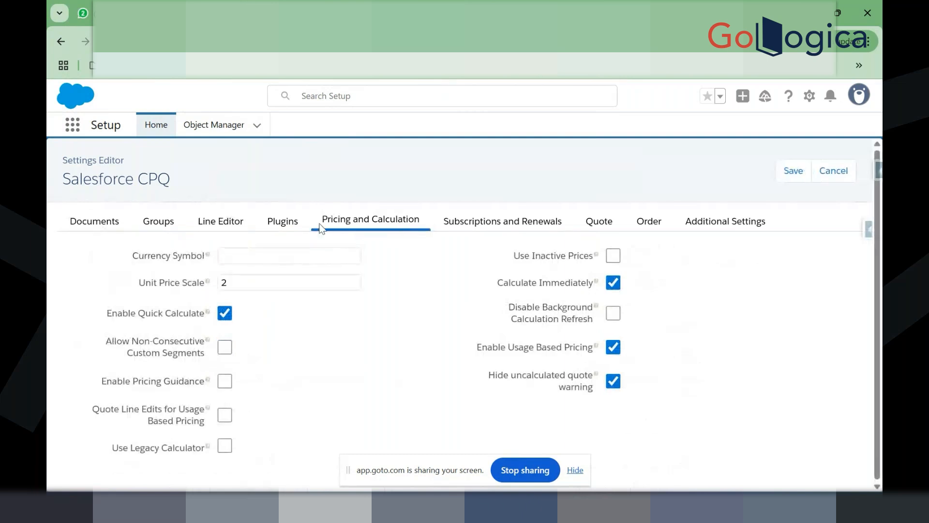
pyautogui.click(265, 222)
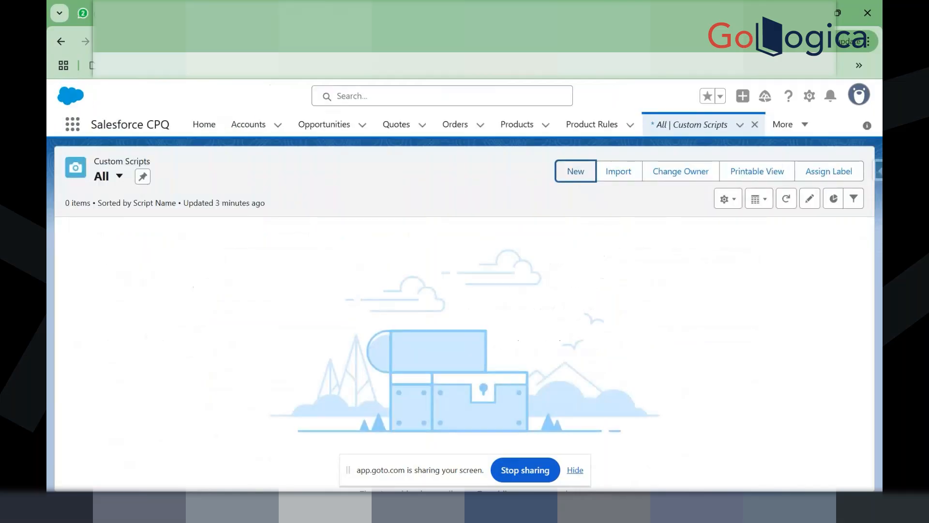
# Step: Begin a new custom script named Test, then return to the CPQ Settings Editor's Plugins view
pyautogui.click(576, 175)
pyautogui.click(266, 229)
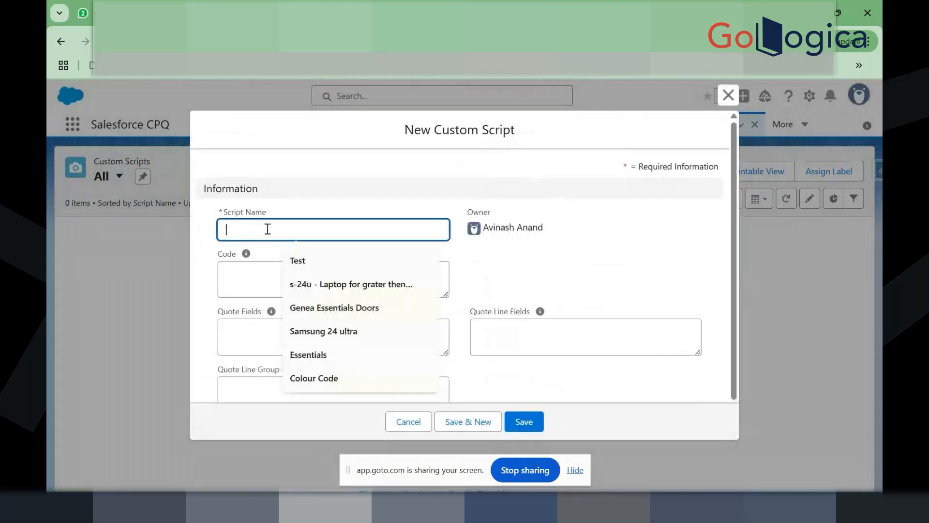
pyautogui.click(308, 260)
pyautogui.click(315, 271)
pyautogui.click(217, 252)
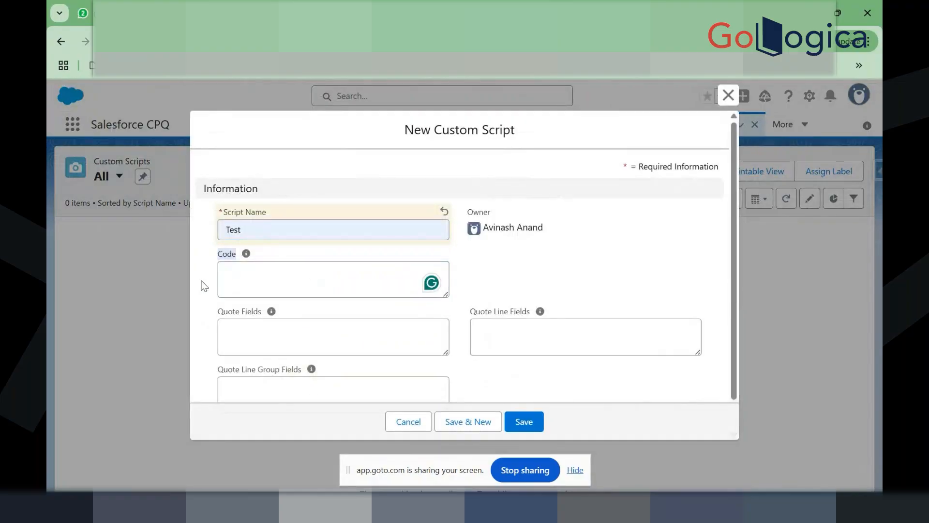
pyautogui.click(224, 238)
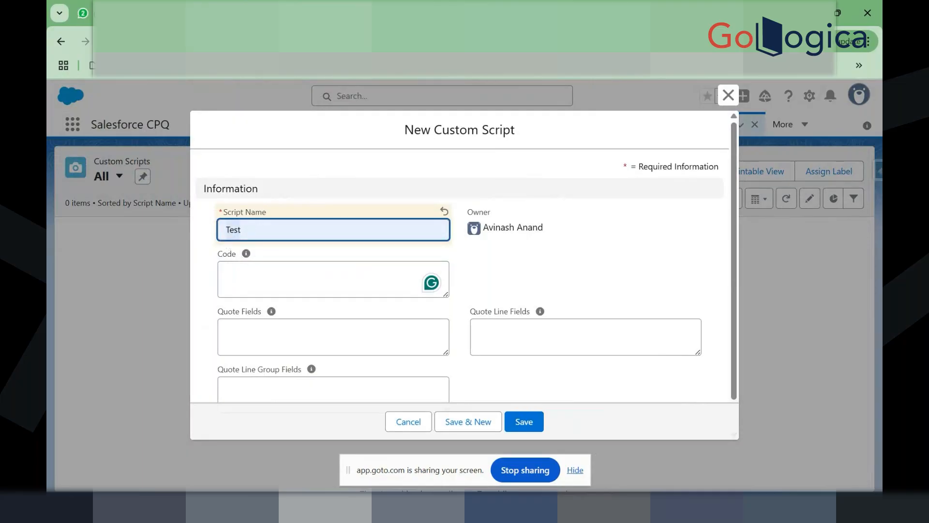
pyautogui.click(271, 13)
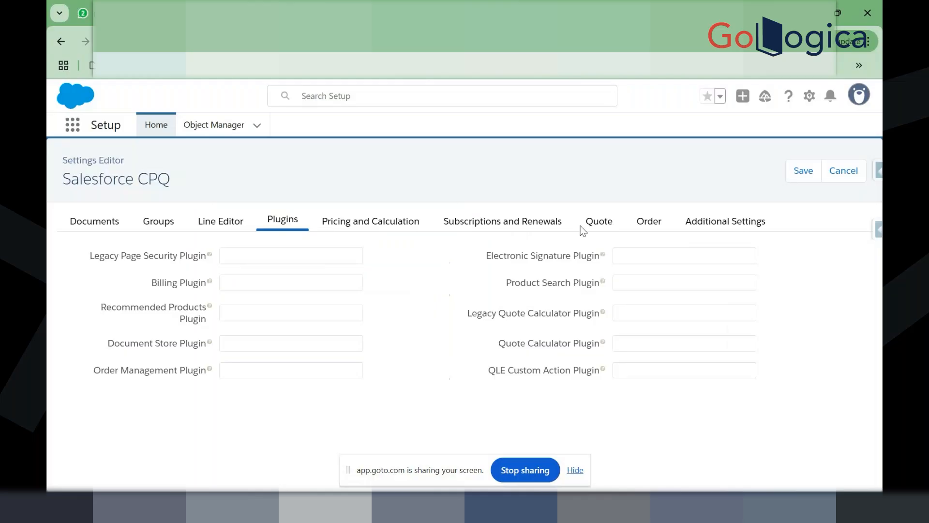
# Step: View the Subscriptions and Renewals settings, then Pricing and Calculation (Unit Price Scale 2)
pyautogui.click(478, 222)
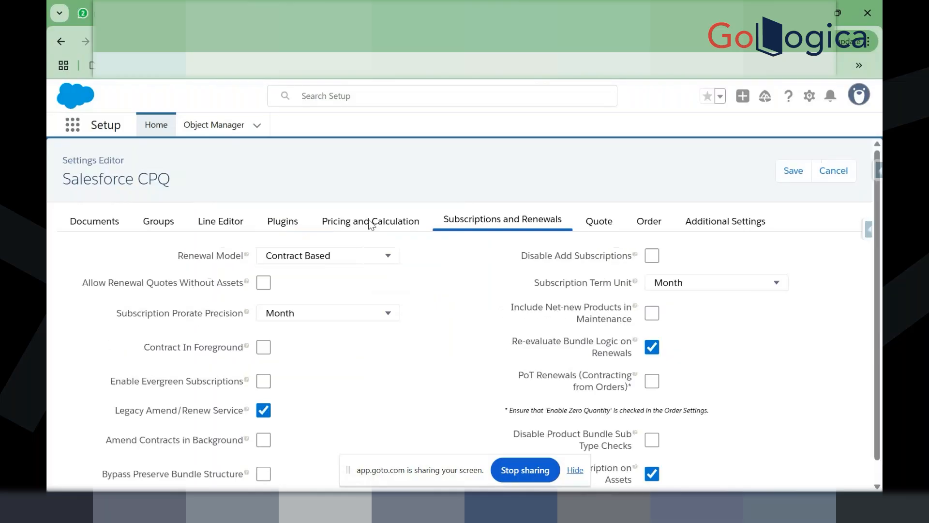
pyautogui.click(371, 223)
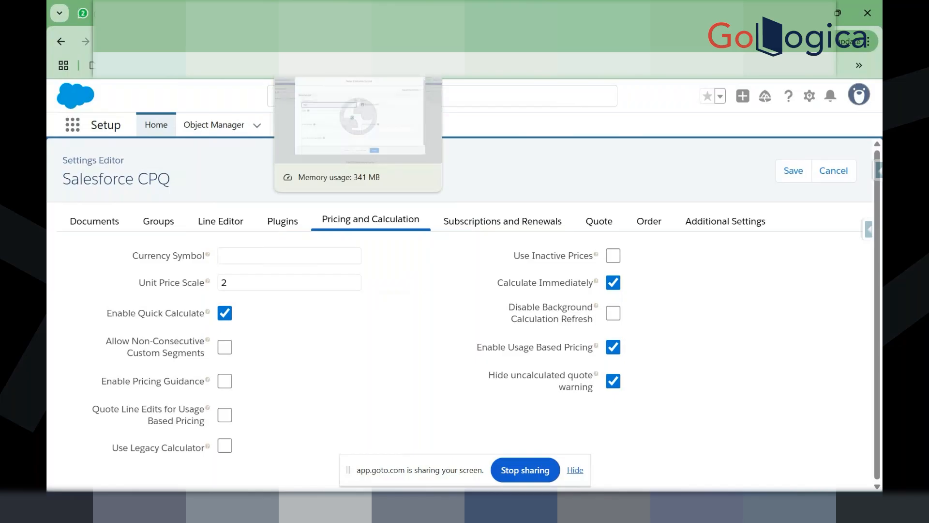
# Step: Cancel the unsaved Test custom script and open quote Q-00118 from the Quotes list
pyautogui.click(310, 13)
pyautogui.click(409, 429)
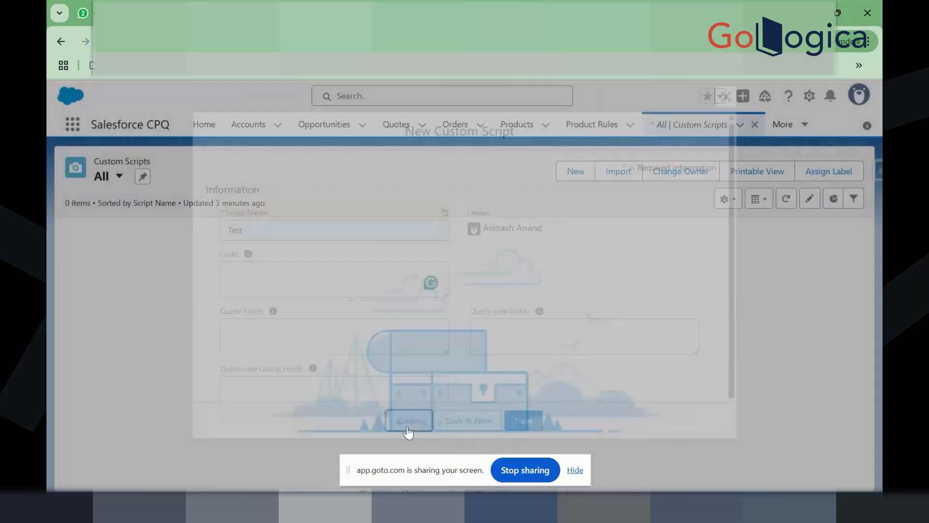
pyautogui.click(396, 124)
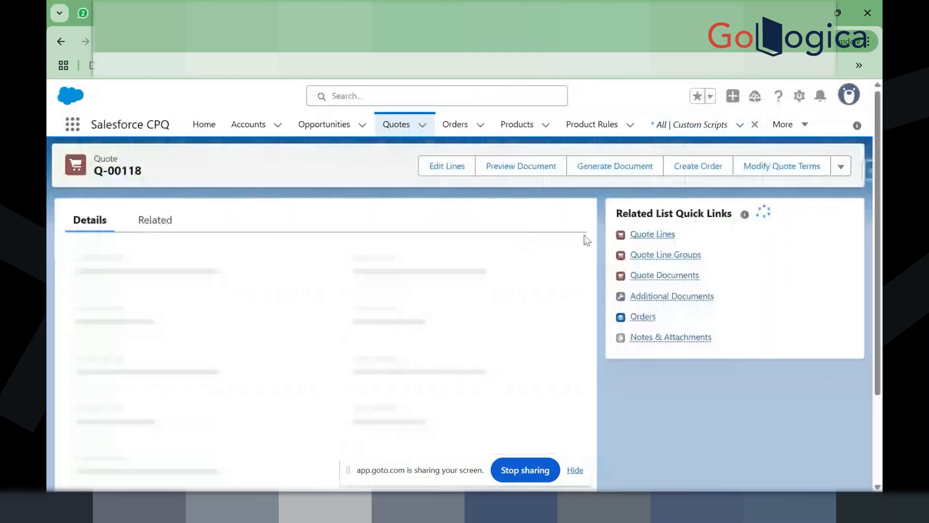
pyautogui.moveTo(635, 233)
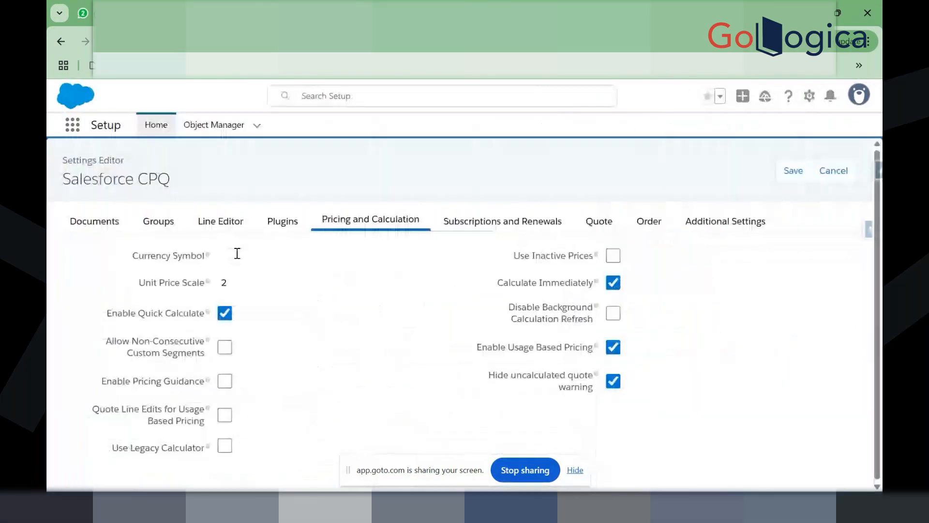
# Step: Change Unit Price Scale to 5, then set it back to 2
pyautogui.click(249, 284)
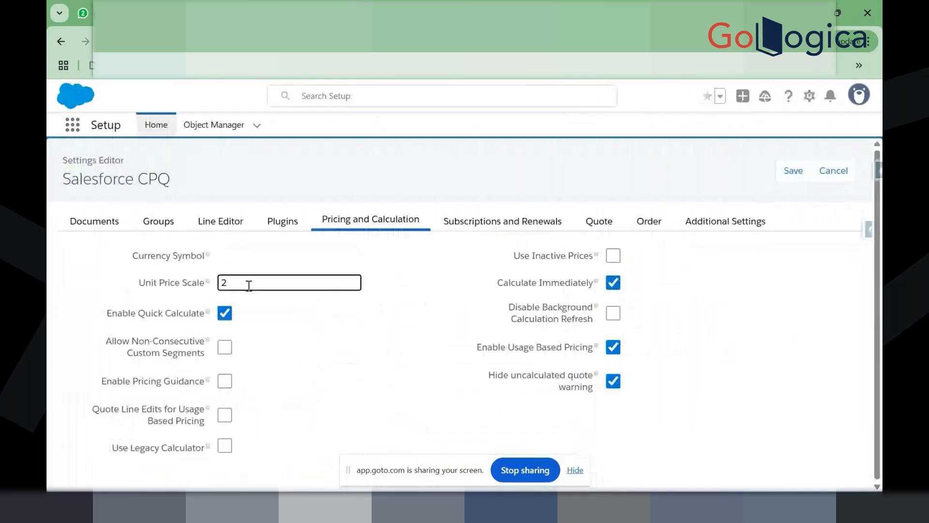
pyautogui.press('BackSpace')
pyautogui.write('5')
pyautogui.press('BackSpace')
pyautogui.write('2')
pyautogui.click(377, 173)
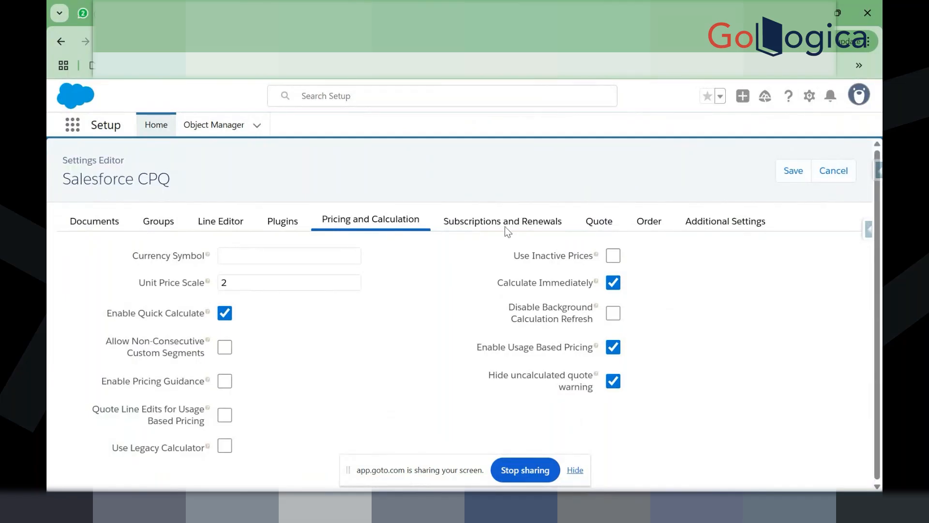
# Step: Browse Plugins, Line Editor and Pricing and Calculation settings, highlighting Enable Quick Calculate and Calculate Immediately
pyautogui.click(286, 224)
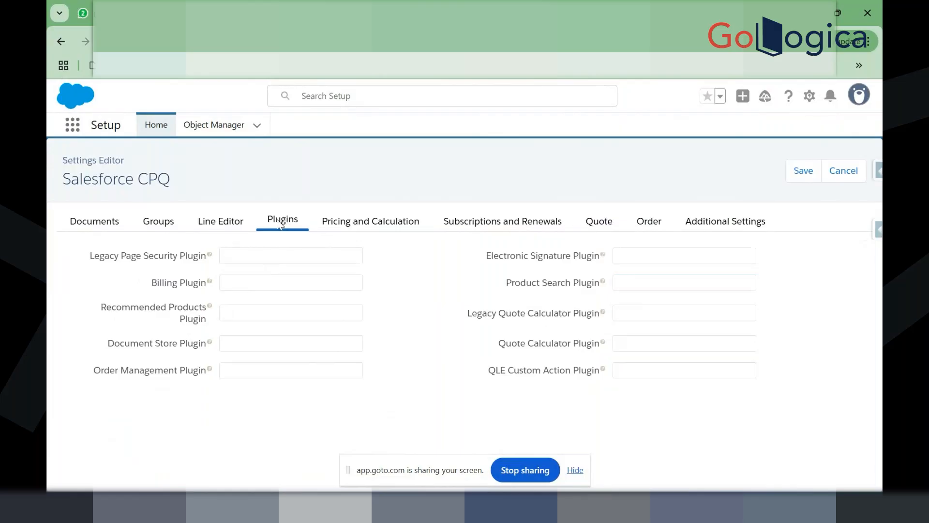
pyautogui.click(227, 225)
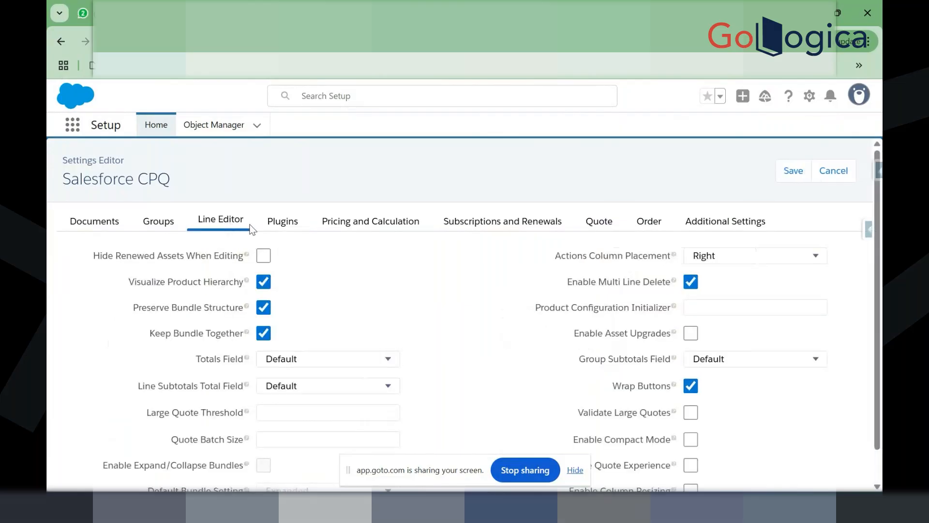
pyautogui.scroll(-1, 303, 301)
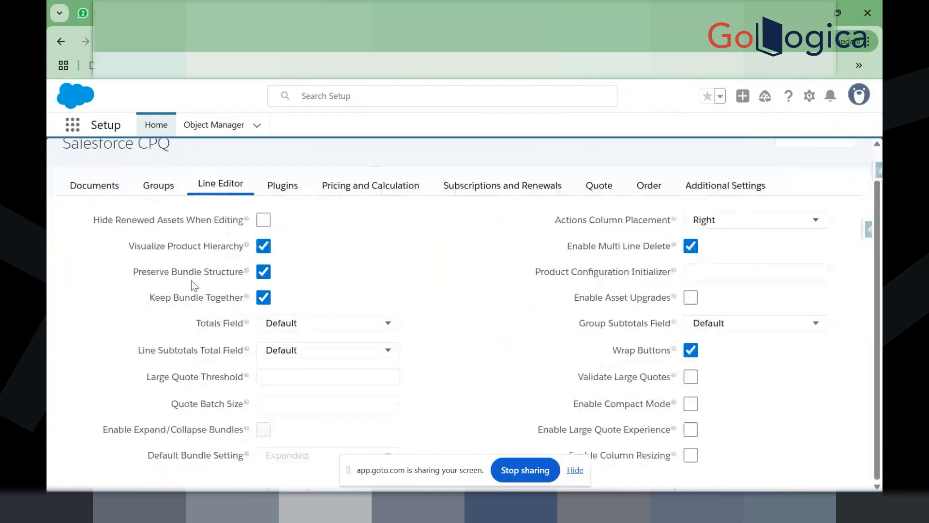
pyautogui.click(371, 185)
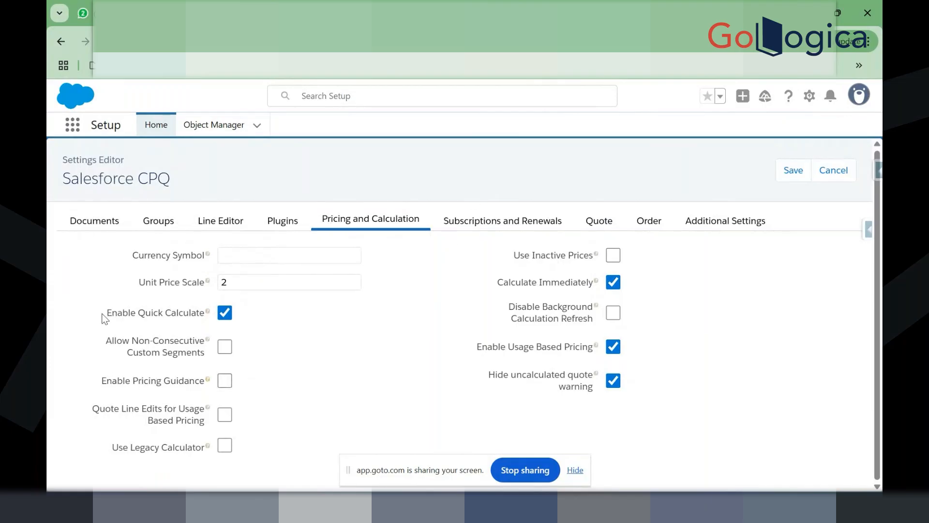
pyautogui.moveTo(104, 312); pyautogui.dragTo(200, 328)
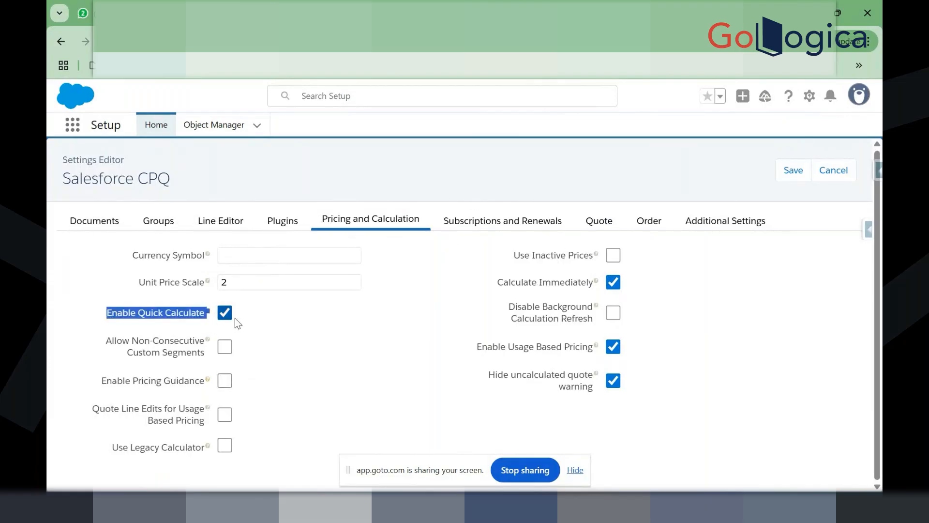
pyautogui.click(320, 322)
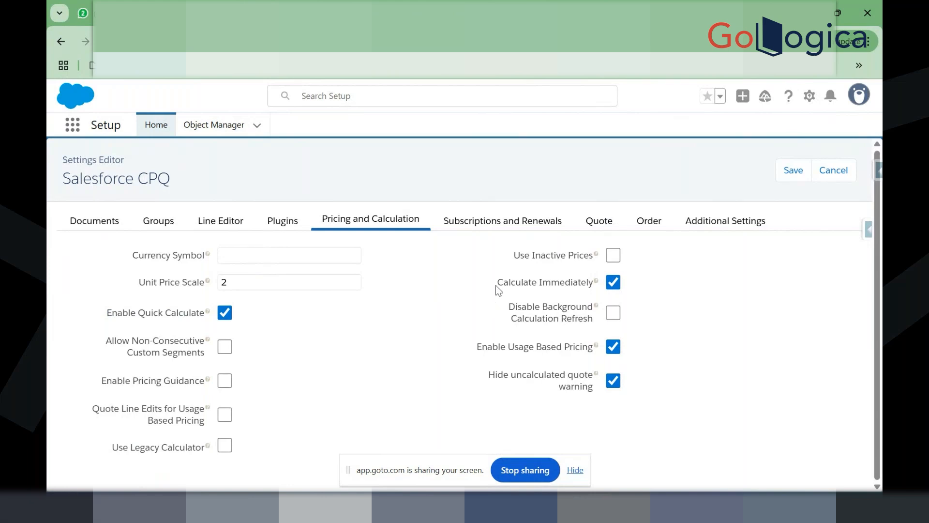
pyautogui.moveTo(500, 284); pyautogui.dragTo(599, 285)
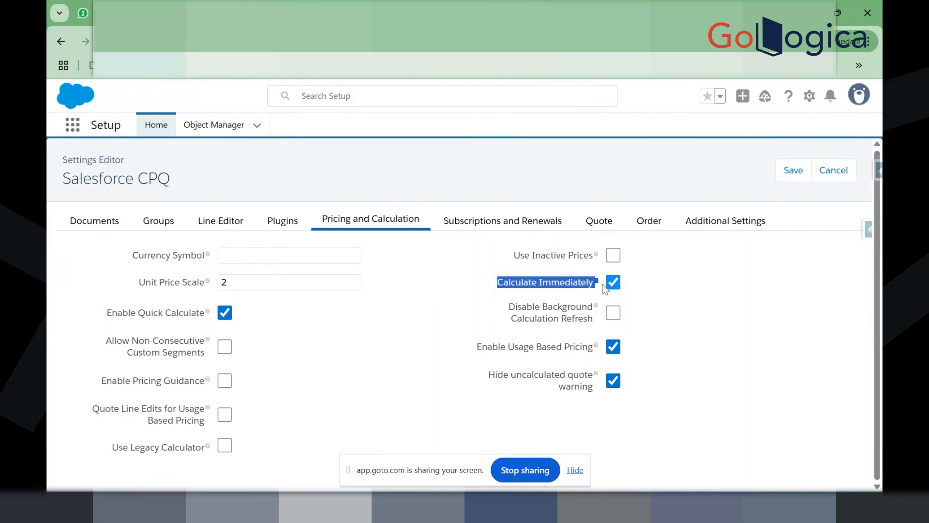
pyautogui.click(666, 287)
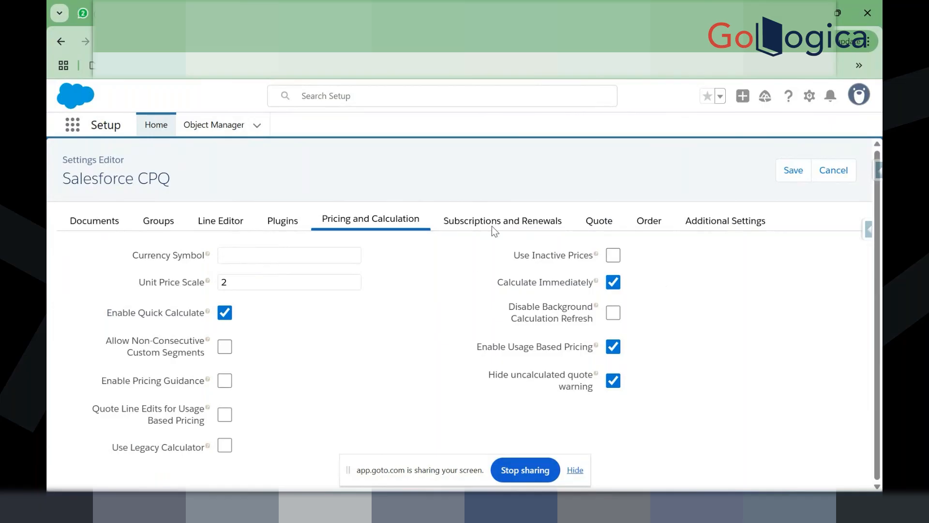
pyautogui.click(507, 224)
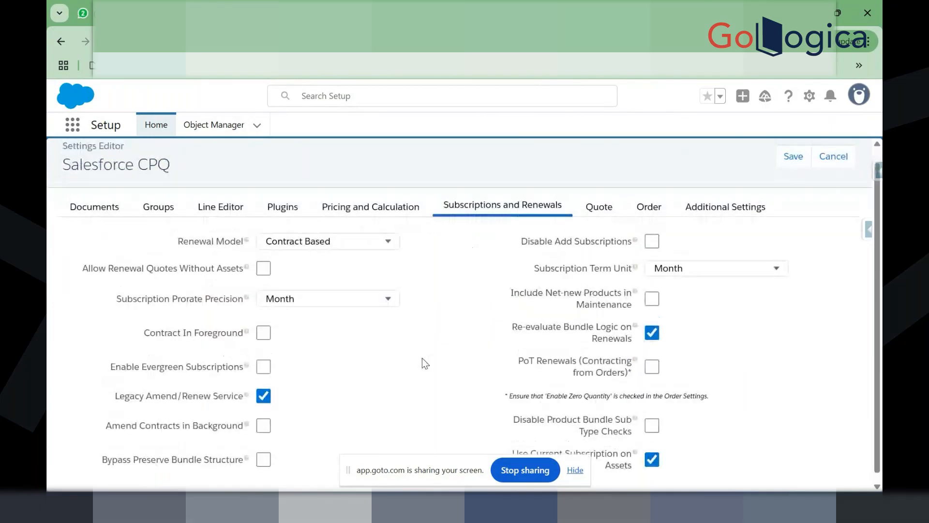
# Step: Check that Renewal Model stays Contract Based and Subscription Term Unit stays Month
pyautogui.click(298, 256)
pyautogui.click(446, 285)
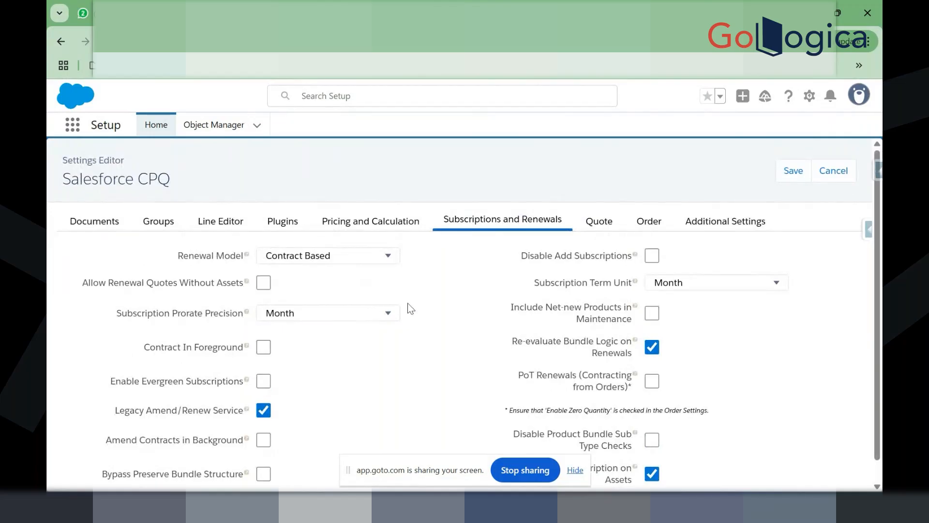
pyautogui.click(691, 283)
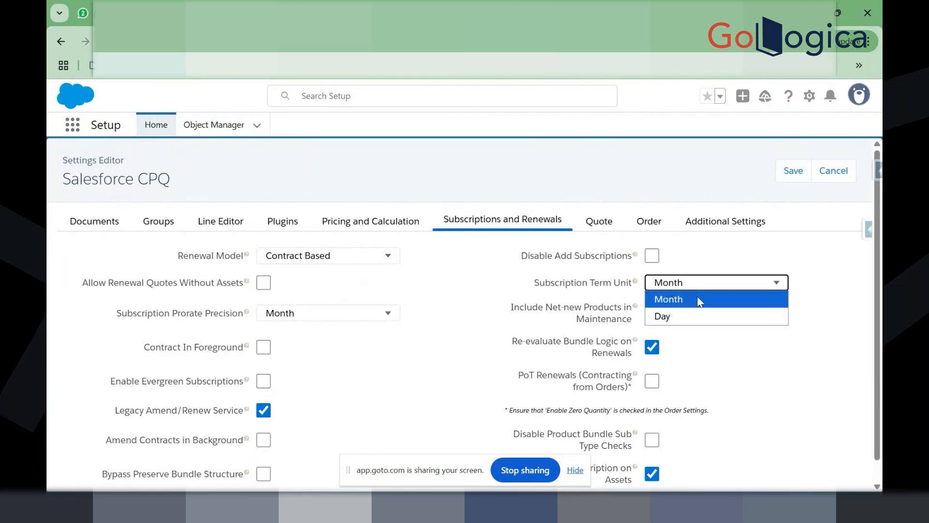
pyautogui.click(534, 283)
pyautogui.click(666, 288)
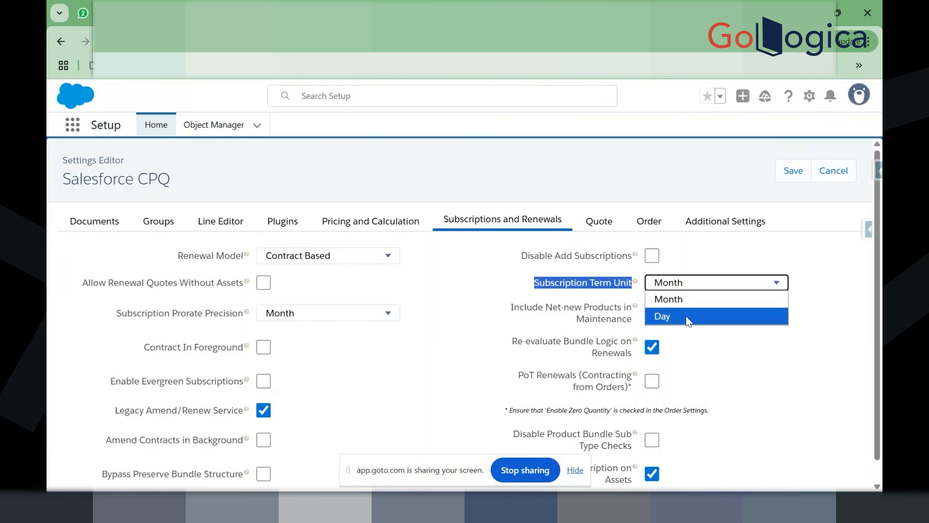
pyautogui.click(489, 285)
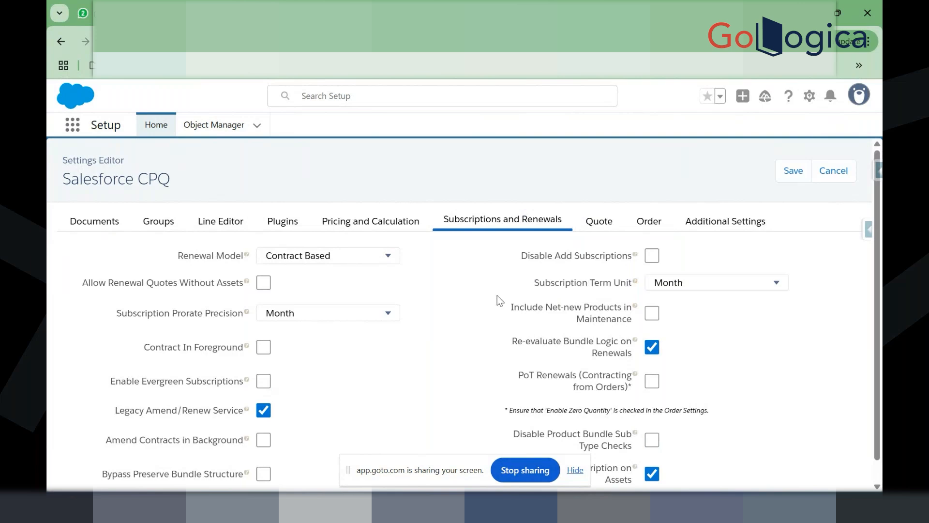
# Step: View the Quote settings, then cancel out of the Settings Editor without saving
pyautogui.scroll(-1, 497, 296)
pyautogui.scroll(-1, 497, 355)
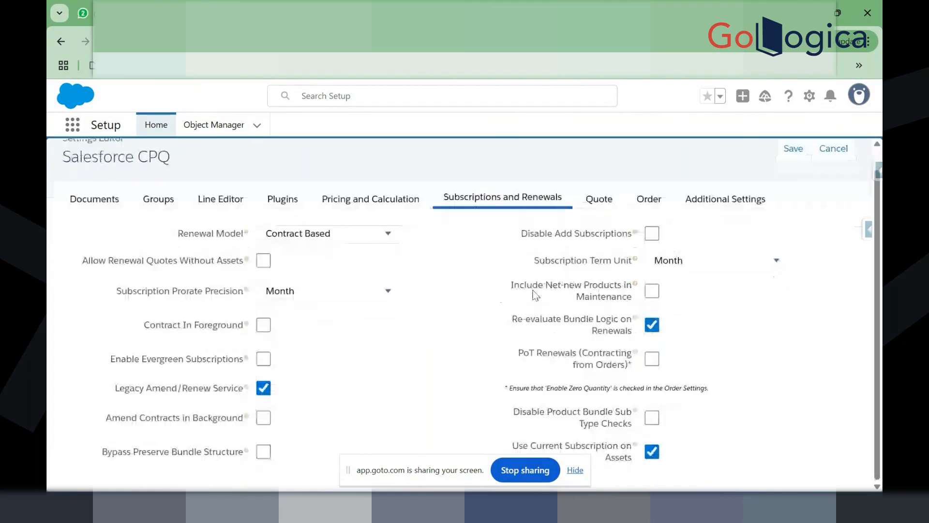
pyautogui.click(599, 198)
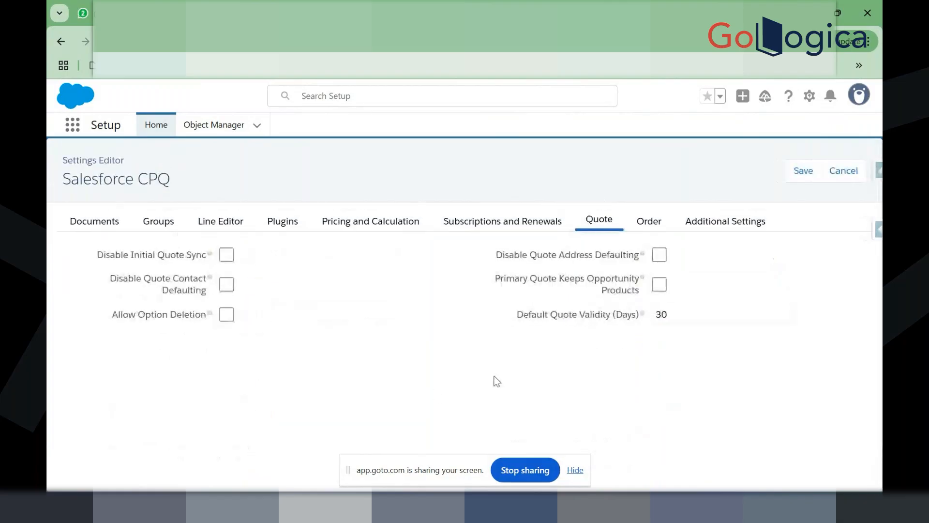
pyautogui.click(854, 184)
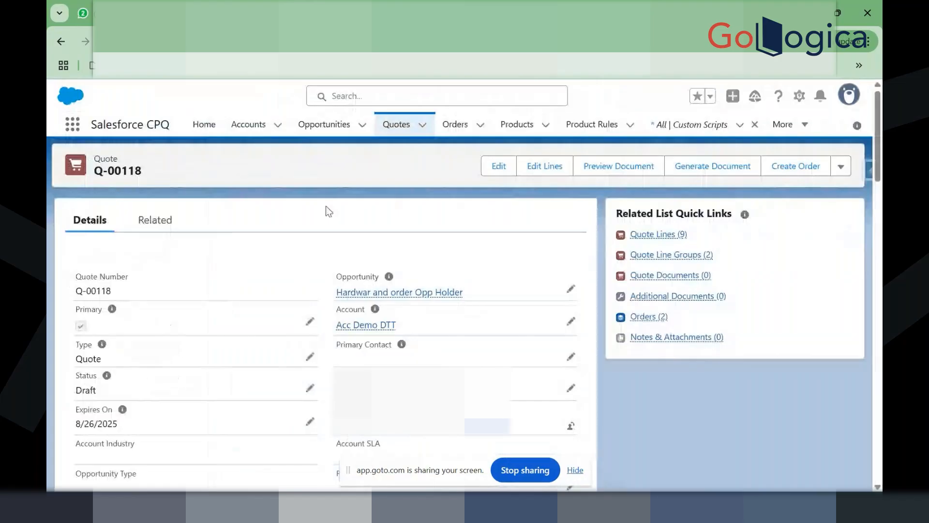
# Step: Open Salesforce Inspector's all-data view for Q-00118 and filter the fields by 'type'
pyautogui.click(864, 175)
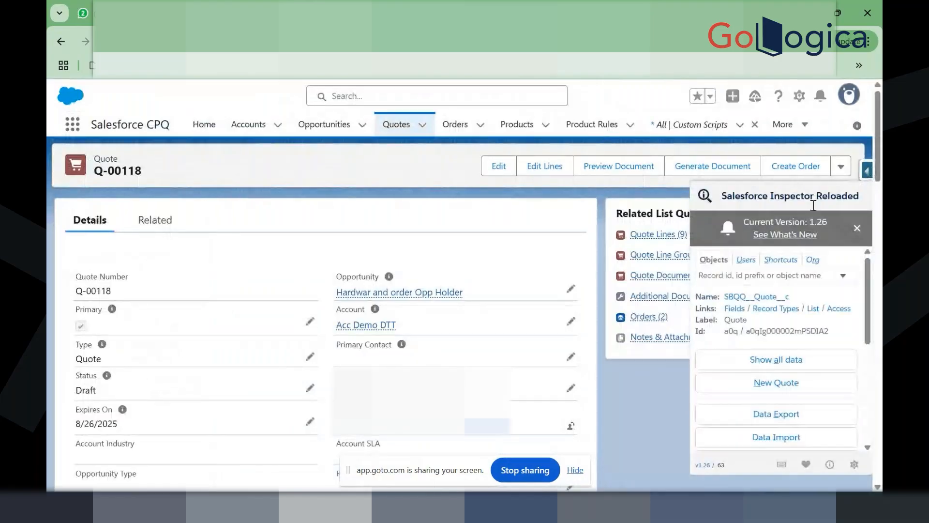
pyautogui.click(776, 359)
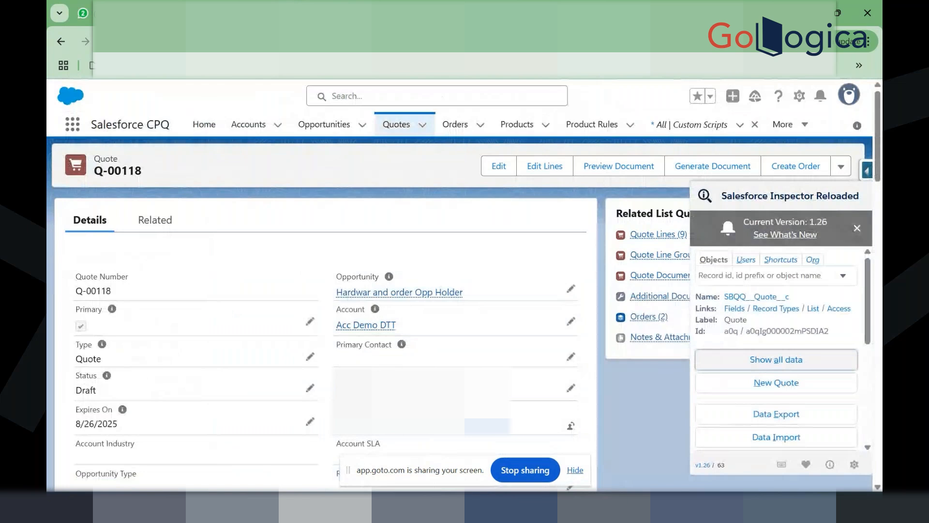
pyautogui.write('type')
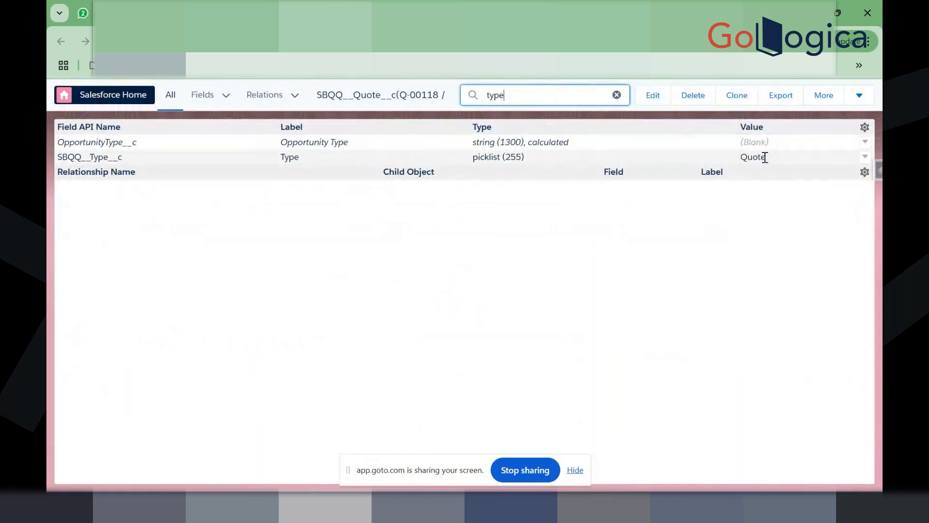
pyautogui.moveTo(764, 157)
pyautogui.moveTo(759, 161)
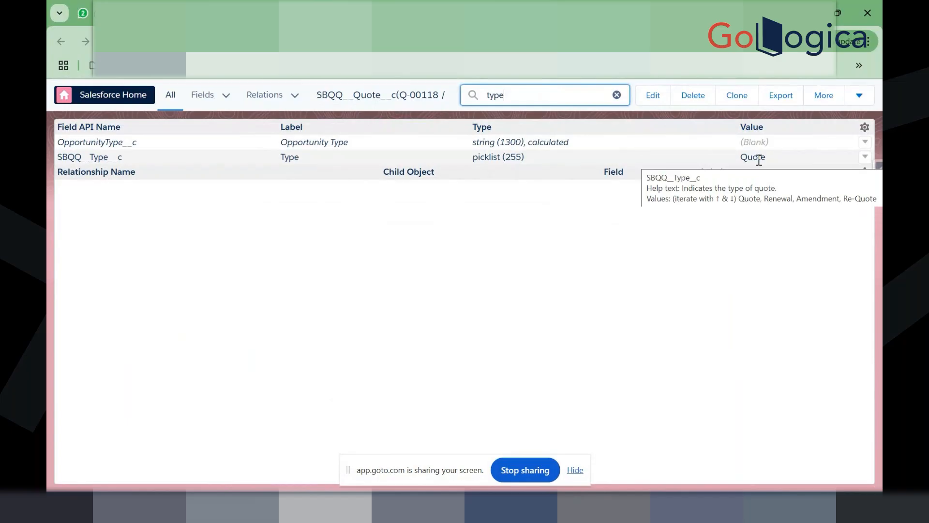
pyautogui.click(758, 160)
pyautogui.doubleClick(759, 160)
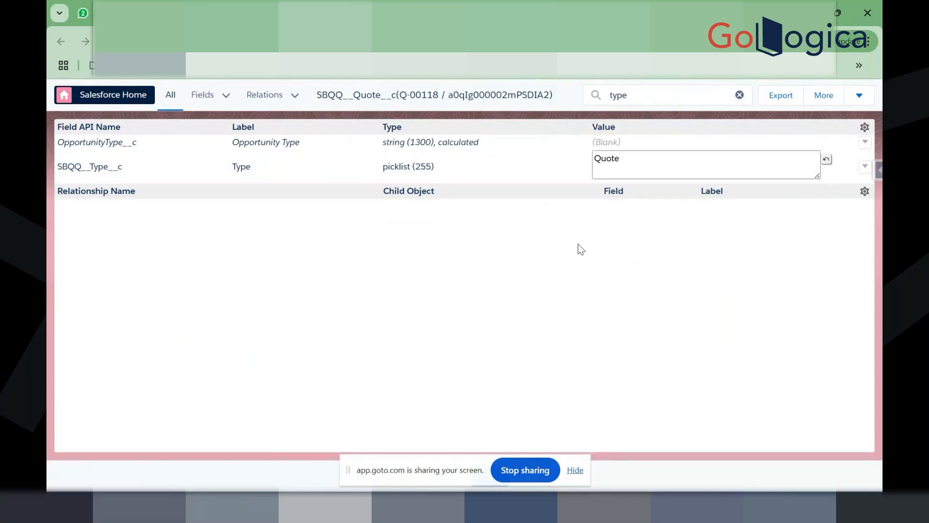
# Step: Confirm SBQQ__Type__c holds Quote, then return to the Q-00118 quote record
pyautogui.tripleClick(373, 141)
pyautogui.tripleClick(376, 148)
pyautogui.click(645, 147)
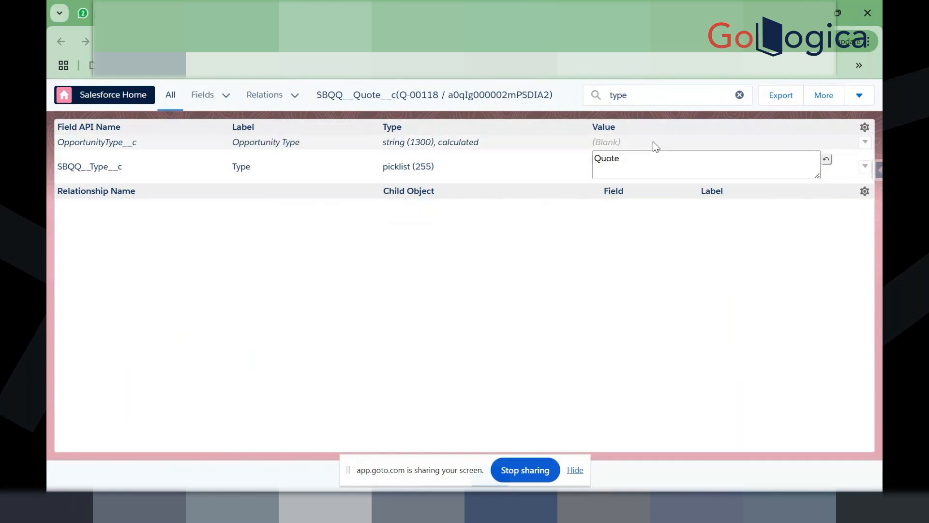
pyautogui.click(827, 160)
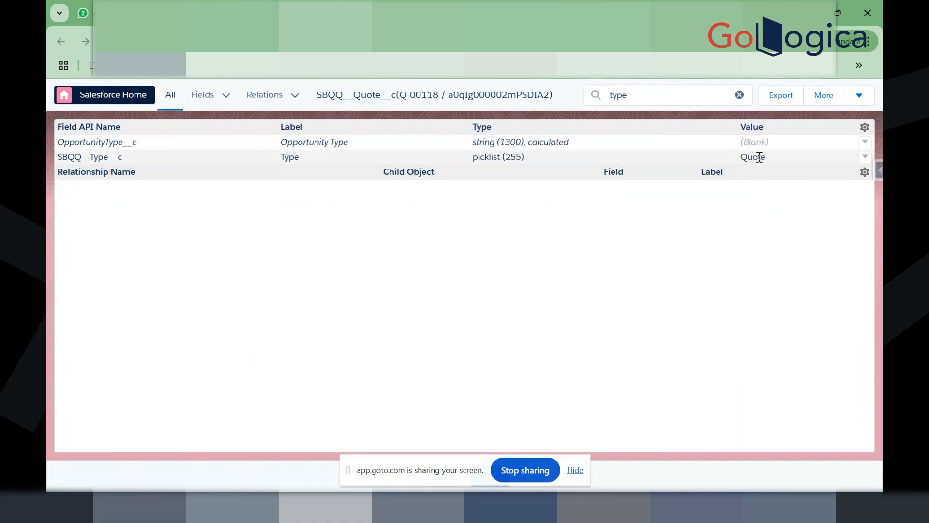
pyautogui.moveTo(759, 157)
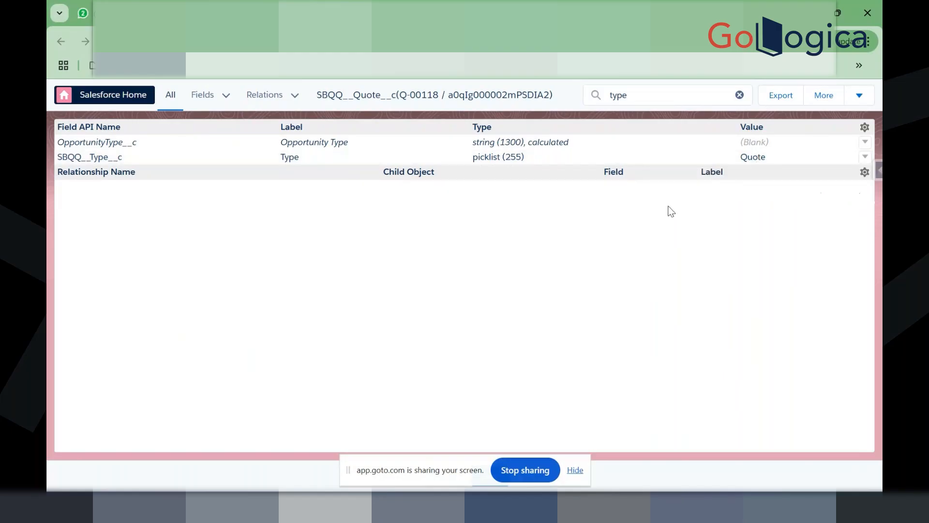
pyautogui.doubleClick(753, 157)
pyautogui.click(415, 277)
pyautogui.click(251, 13)
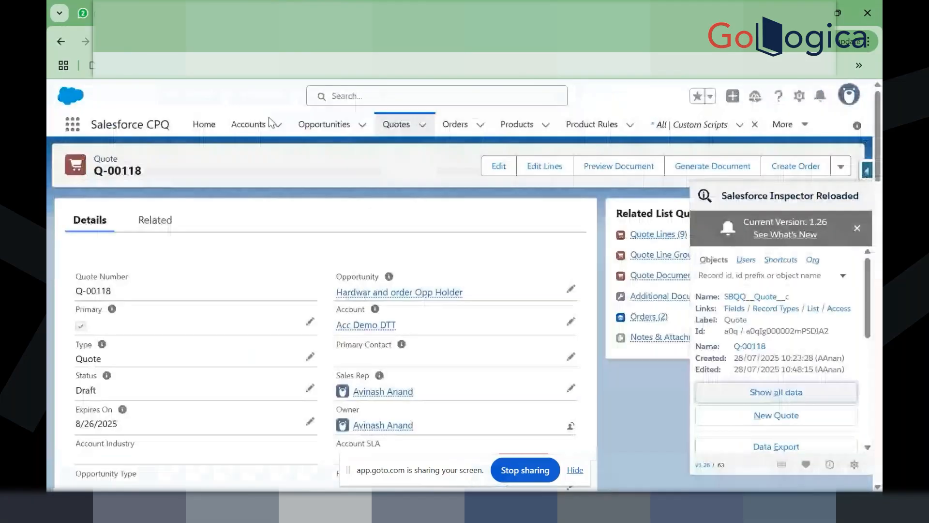
# Step: Open quote Q-00114 and filter its Salesforce Inspector field data by 'type' to check Type
pyautogui.click(388, 138)
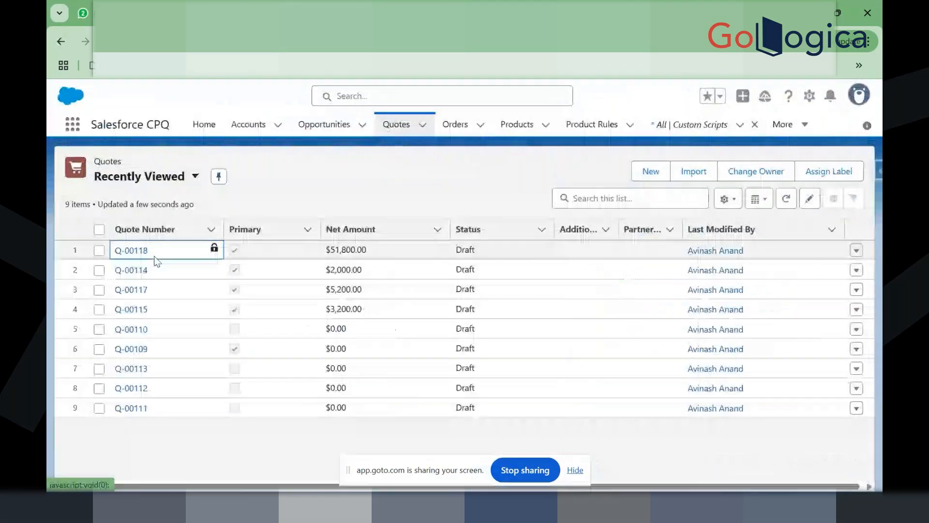
pyautogui.click(130, 270)
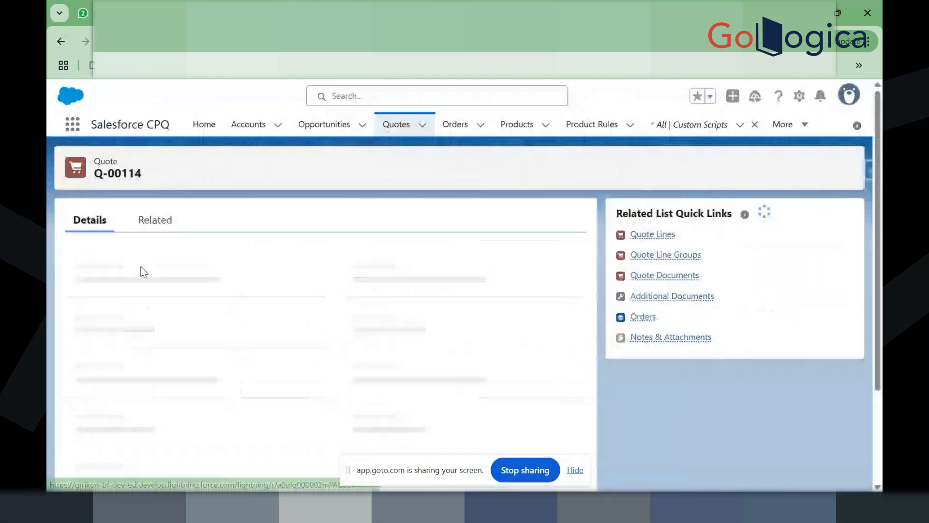
pyautogui.click(867, 171)
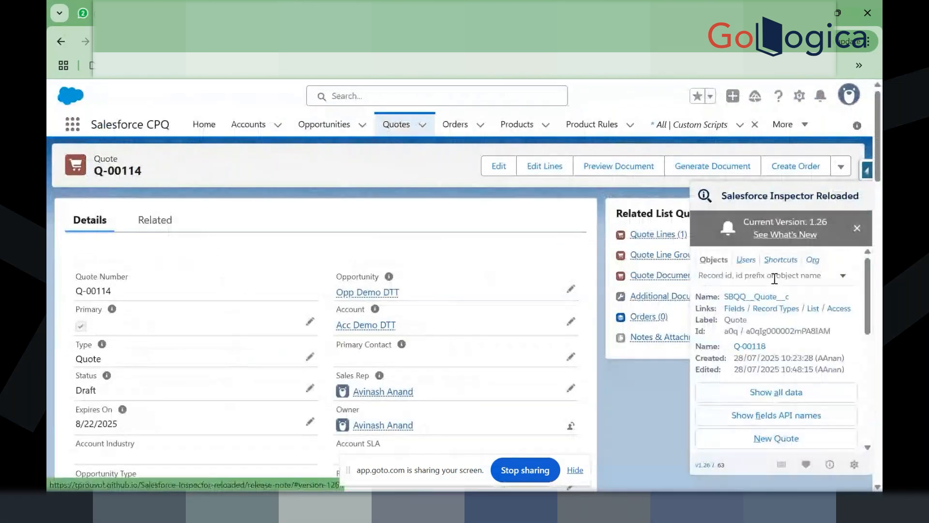
pyautogui.click(758, 391)
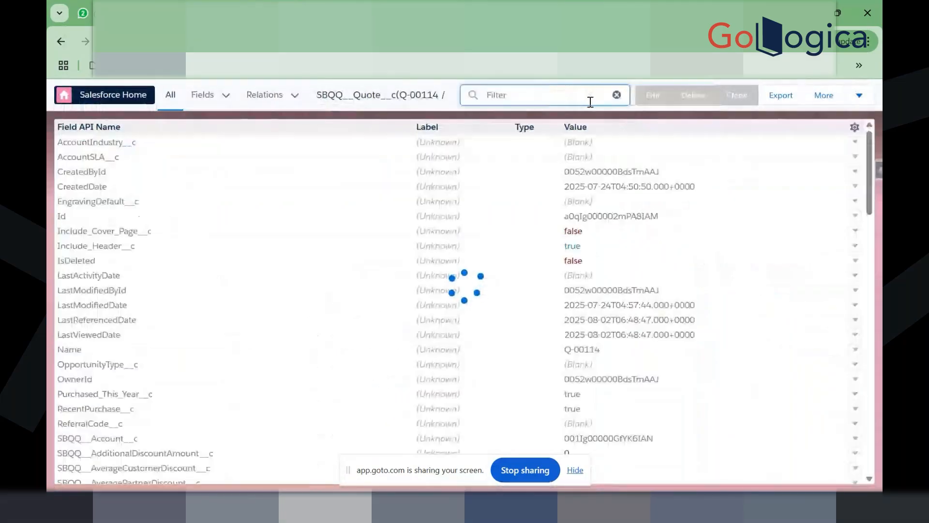
pyautogui.write('type')
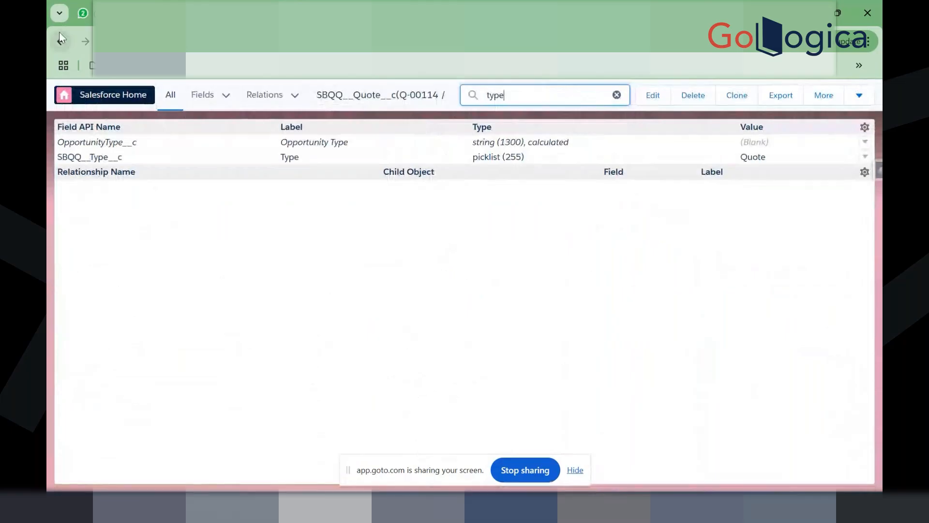
pyautogui.hotkey('ctrl', 'shift', 'Tab')
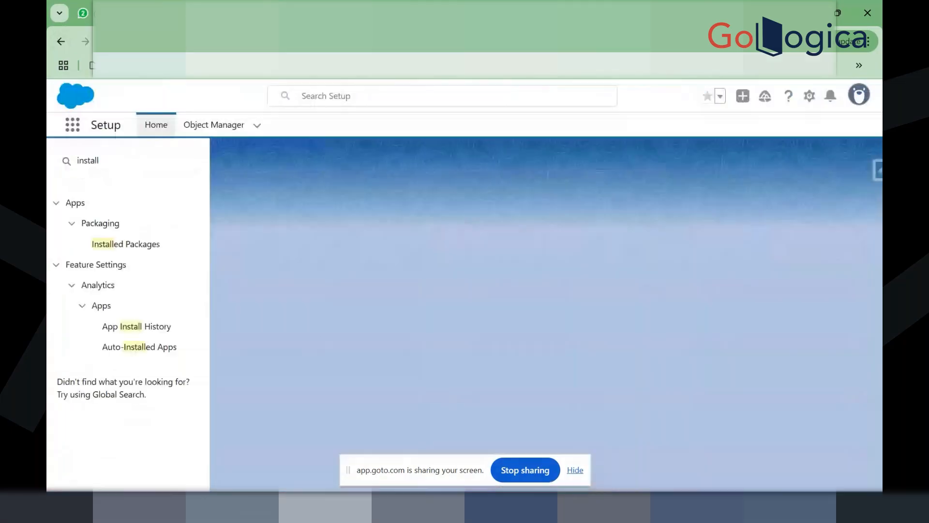
pyautogui.hotkey('ctrl', 'shift', 'Tab')
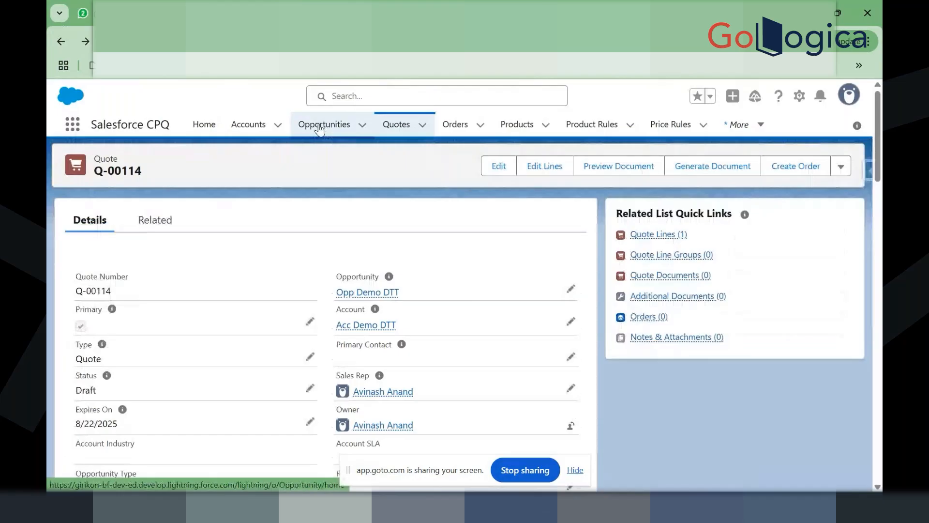
# Step: Go to Opportunities, open the Renewal Opportunity, and open its quote Q-00117
pyautogui.click(320, 126)
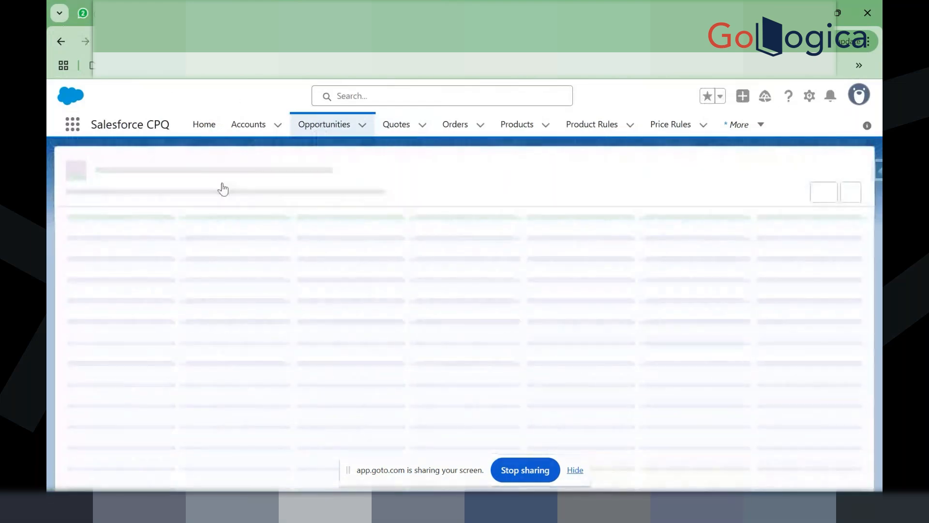
pyautogui.moveTo(424, 463); pyautogui.dragTo(480, 502)
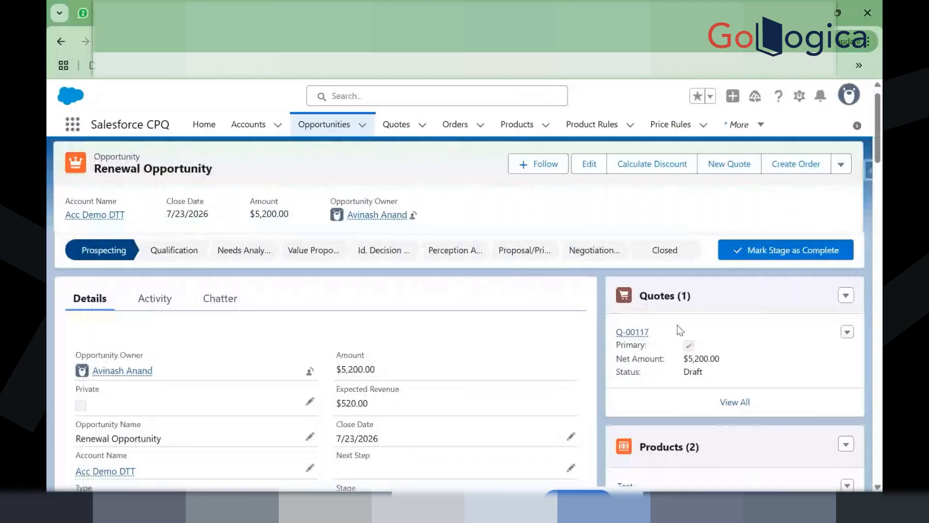
pyautogui.click(632, 325)
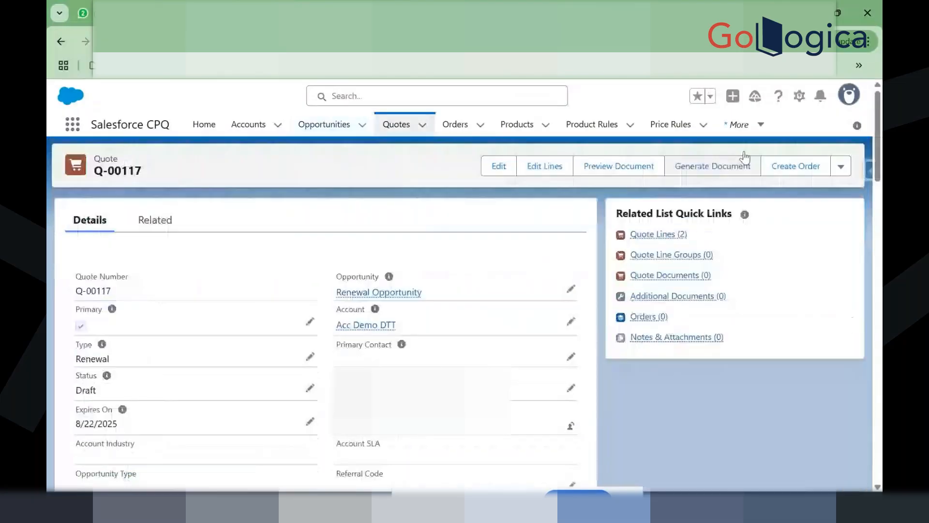
pyautogui.click(870, 168)
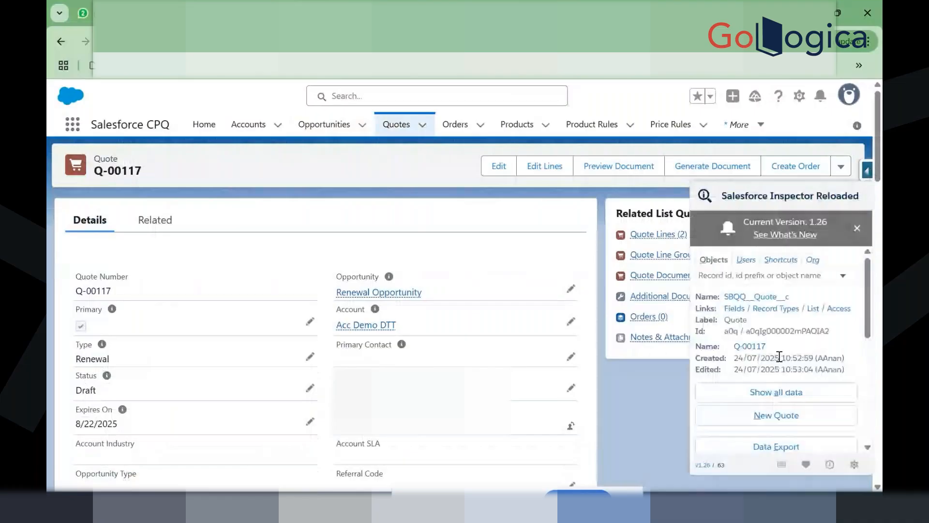
pyautogui.click(782, 391)
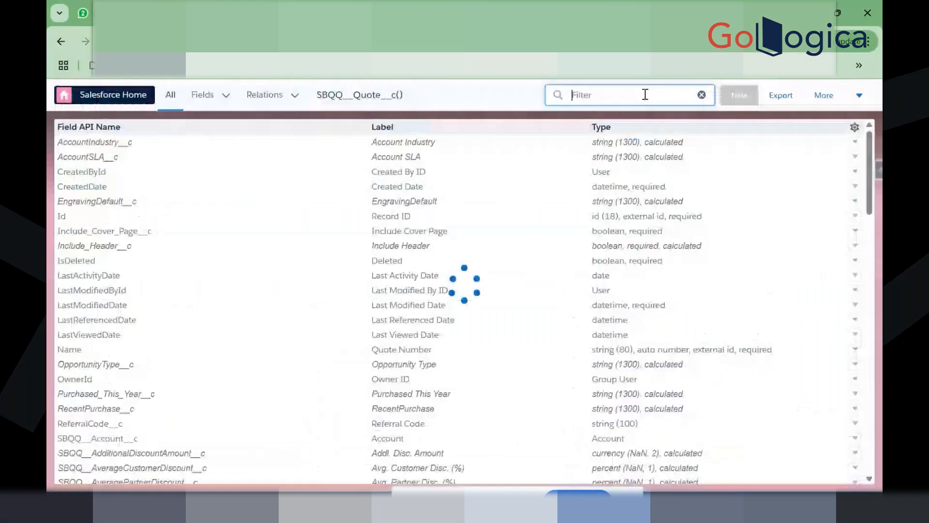
pyautogui.write('type')
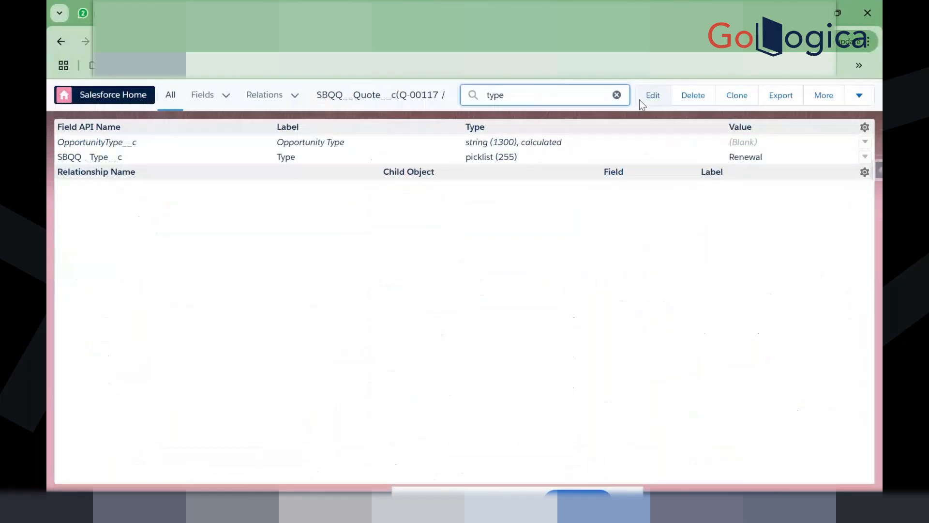
pyautogui.moveTo(756, 159)
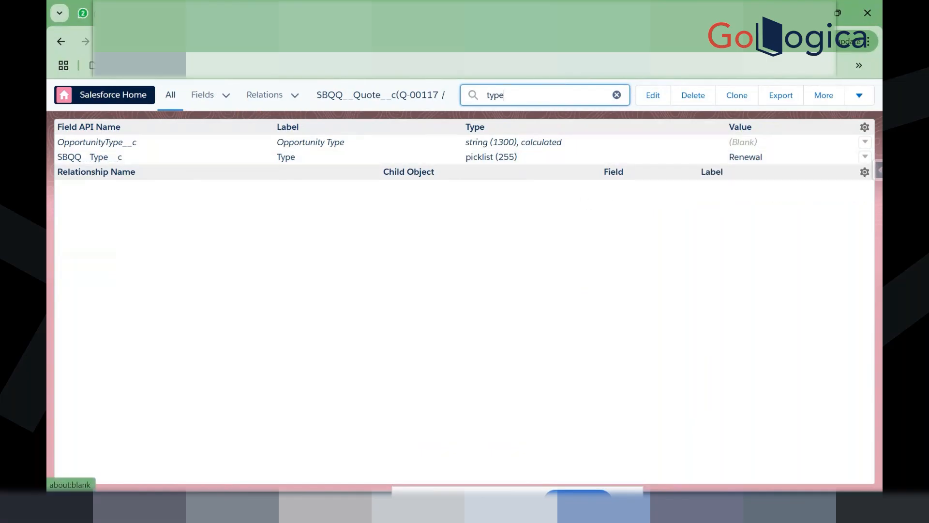
pyautogui.click(61, 41)
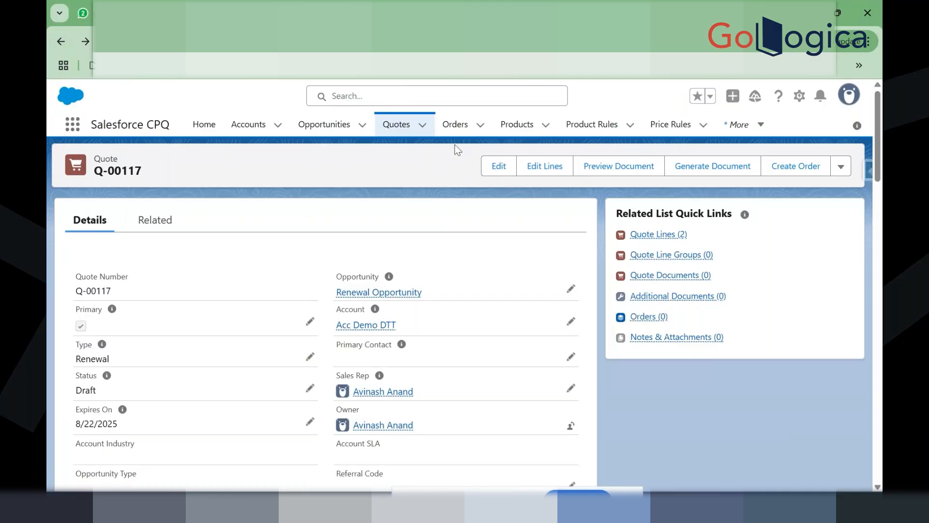
# Step: Switch Products to the All Products list view and scroll through it
pyautogui.click(516, 123)
pyautogui.click(195, 176)
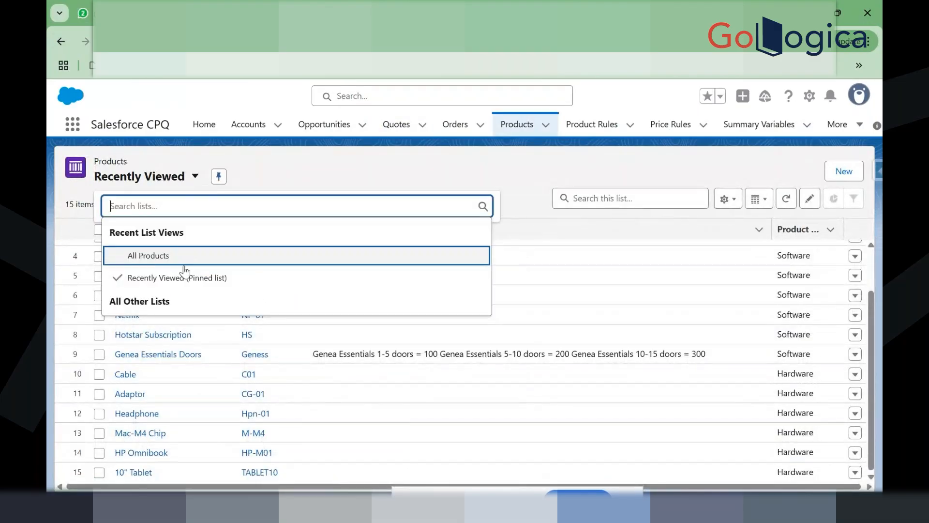
pyautogui.click(224, 261)
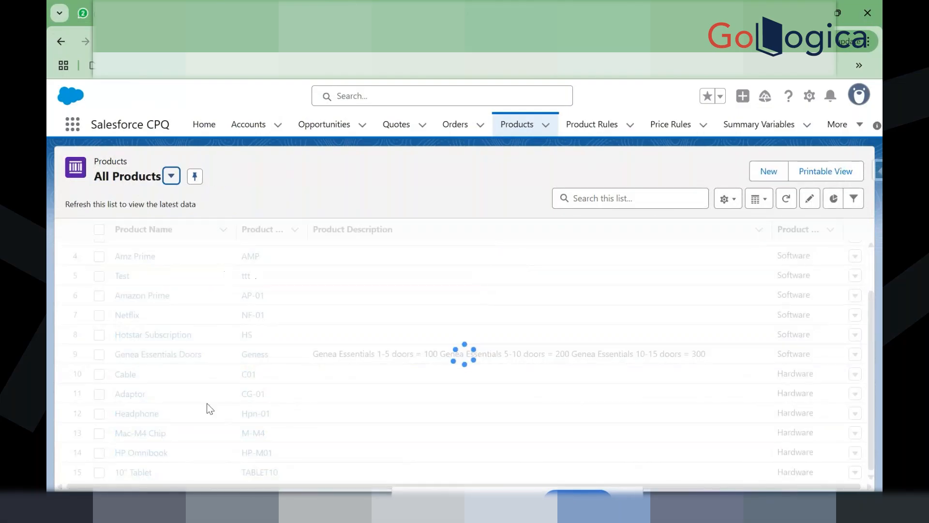
pyautogui.scroll(2, 206, 409)
pyautogui.scroll(-3, 206, 408)
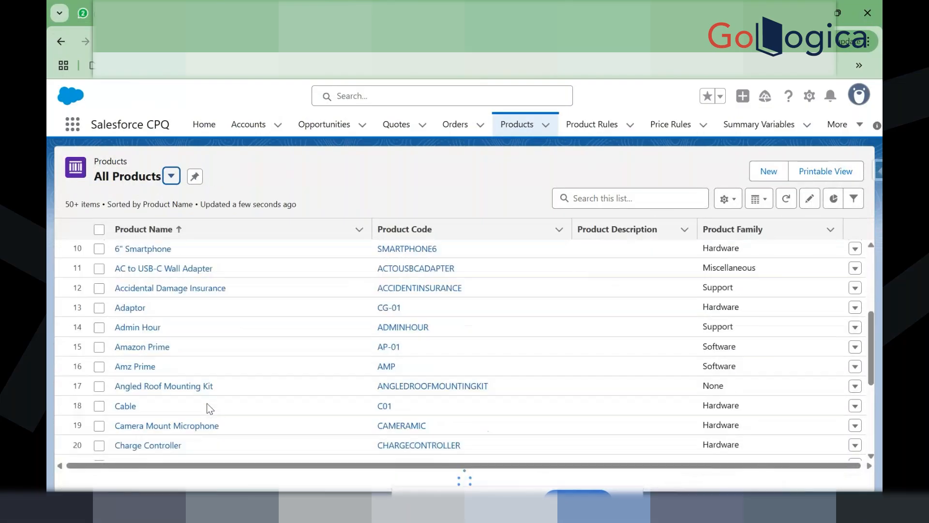
pyautogui.scroll(-3, 207, 408)
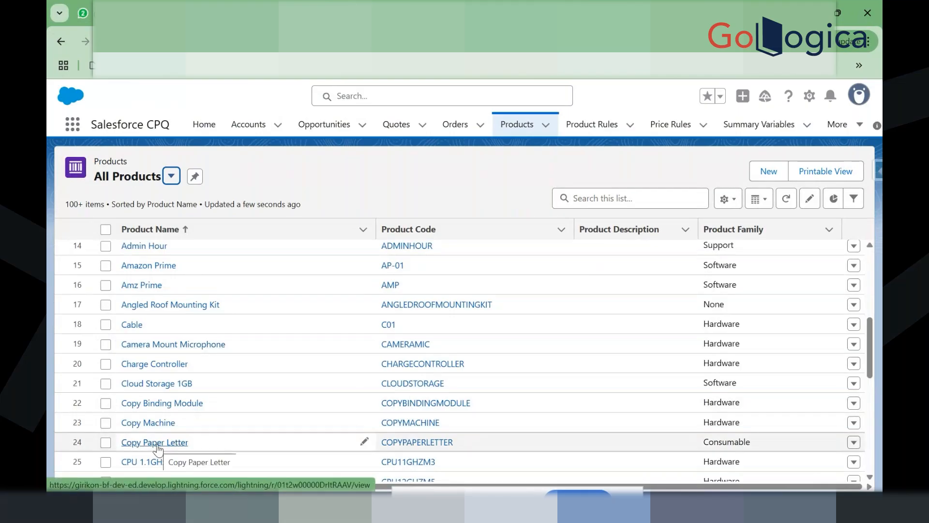
pyautogui.scroll(-2, 158, 448)
pyautogui.scroll(1, 158, 448)
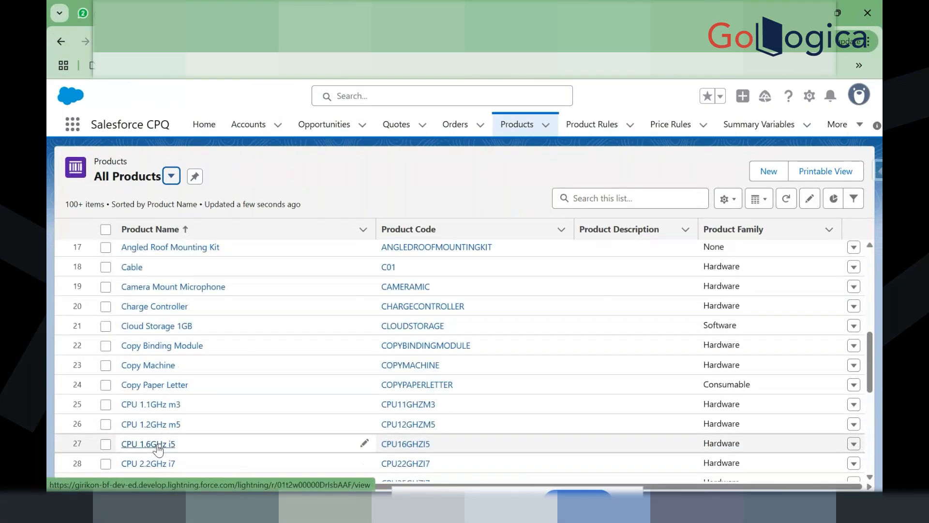
pyautogui.scroll(-3, 159, 448)
pyautogui.scroll(-2, 155, 444)
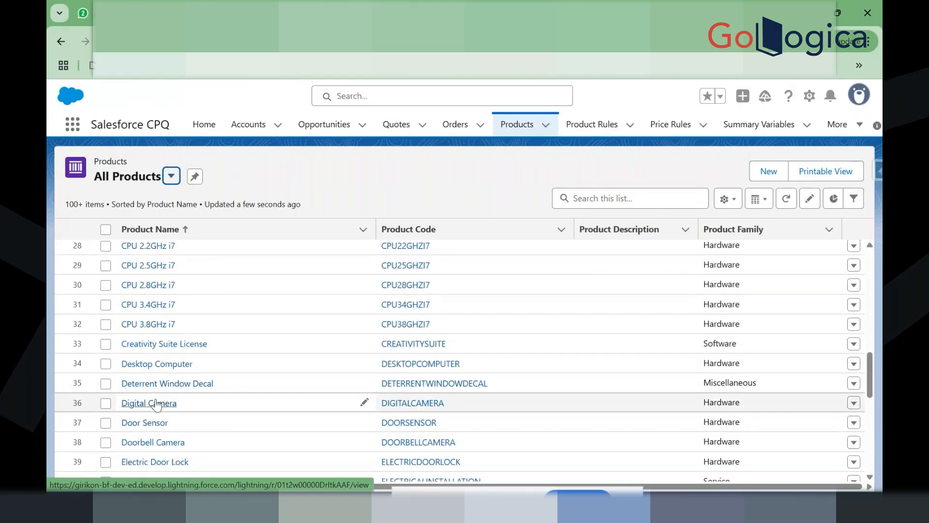
# Step: Open the Digital Camera product and view its Storage feature and two options
pyautogui.click(152, 404)
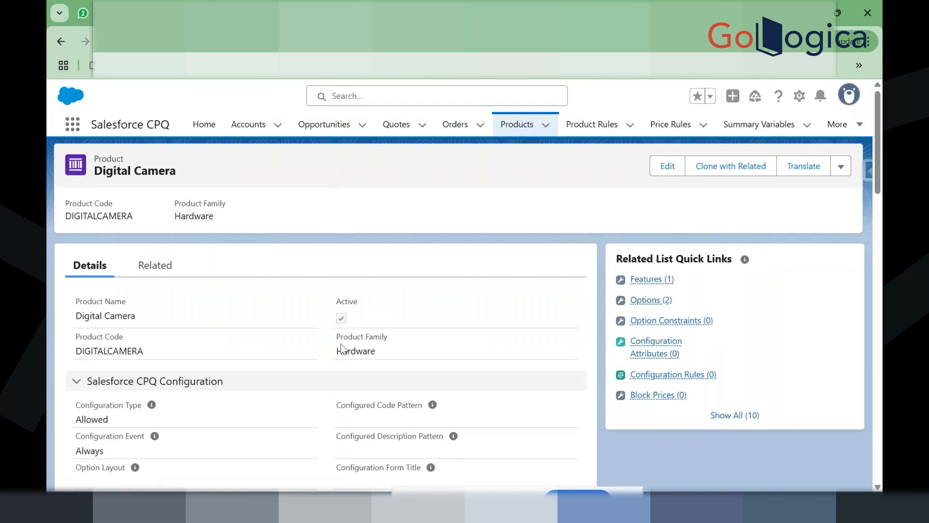
pyautogui.moveTo(339, 344); pyautogui.dragTo(395, 354)
pyautogui.click(395, 354)
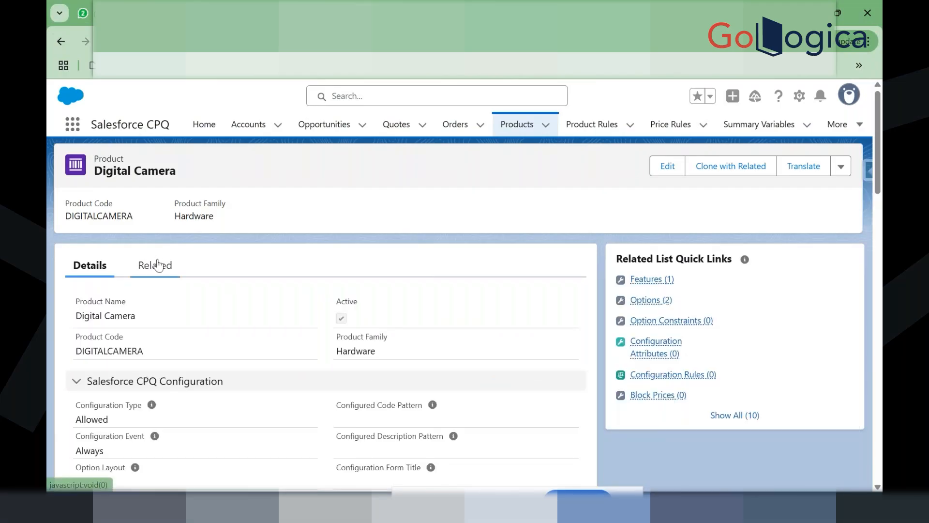
pyautogui.click(155, 266)
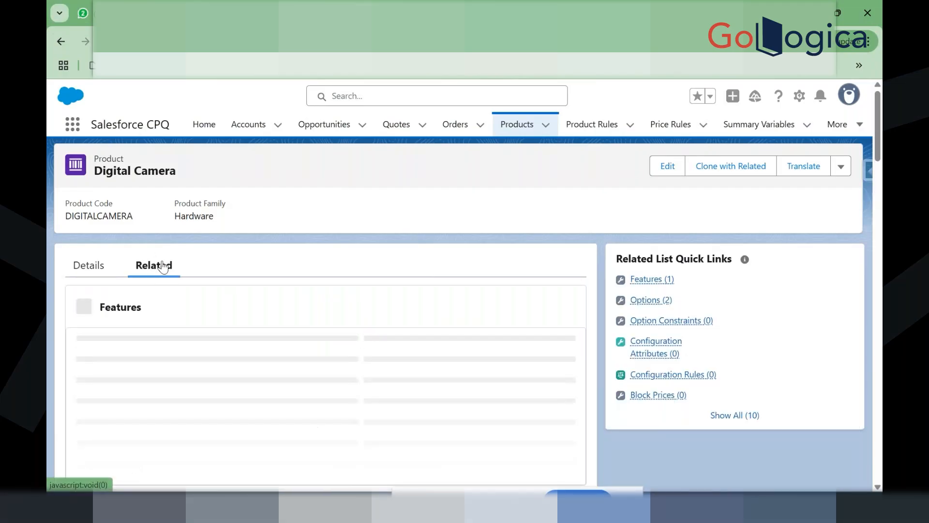
pyautogui.scroll(-1, 309, 339)
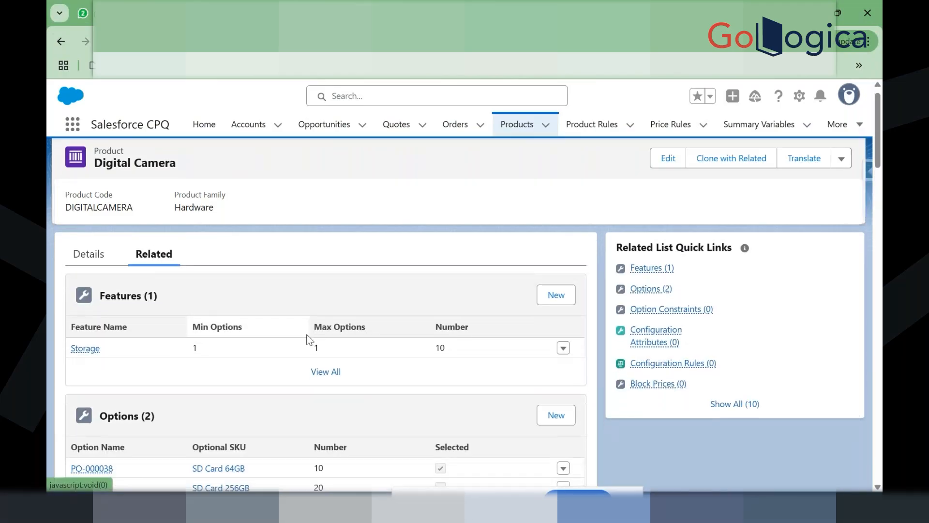
pyautogui.scroll(-1, 308, 339)
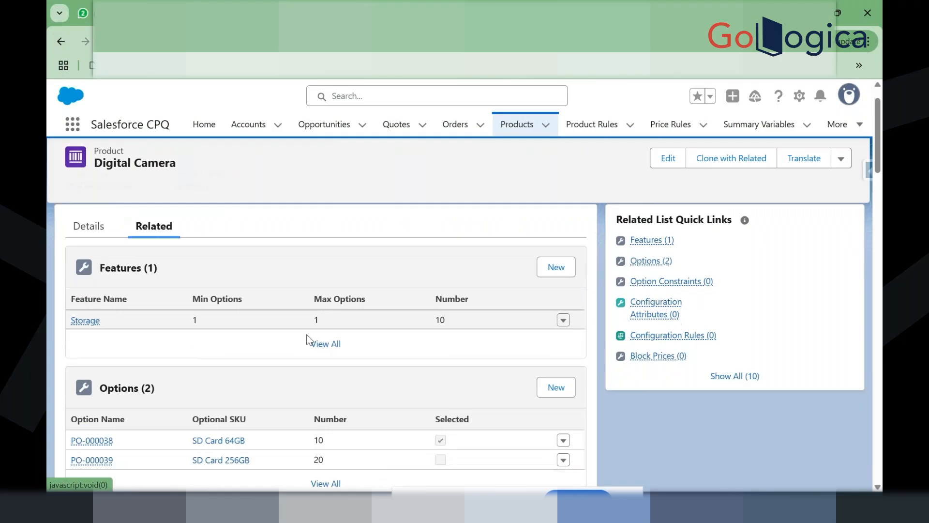
pyautogui.scroll(-3, 308, 339)
pyautogui.scroll(4, 308, 339)
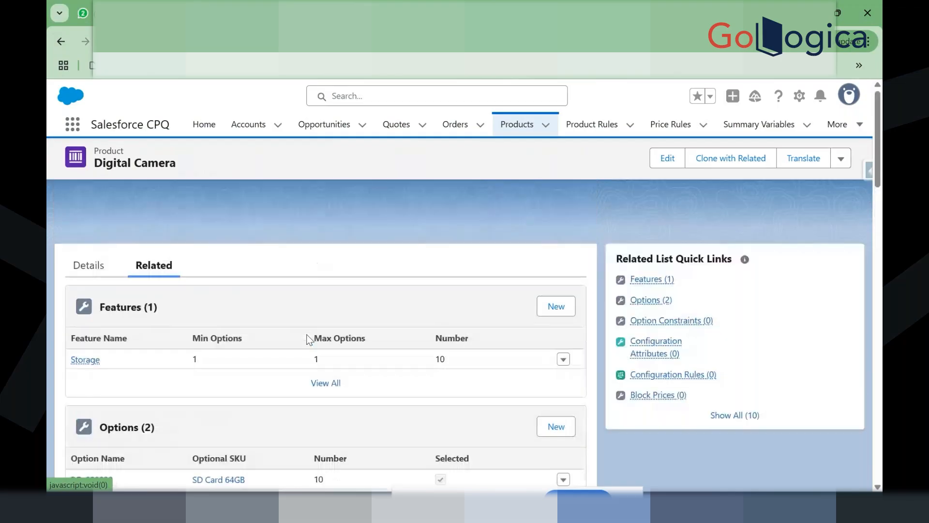
# Step: Open the 10" Tablet product record and view its related lists
pyautogui.click(514, 127)
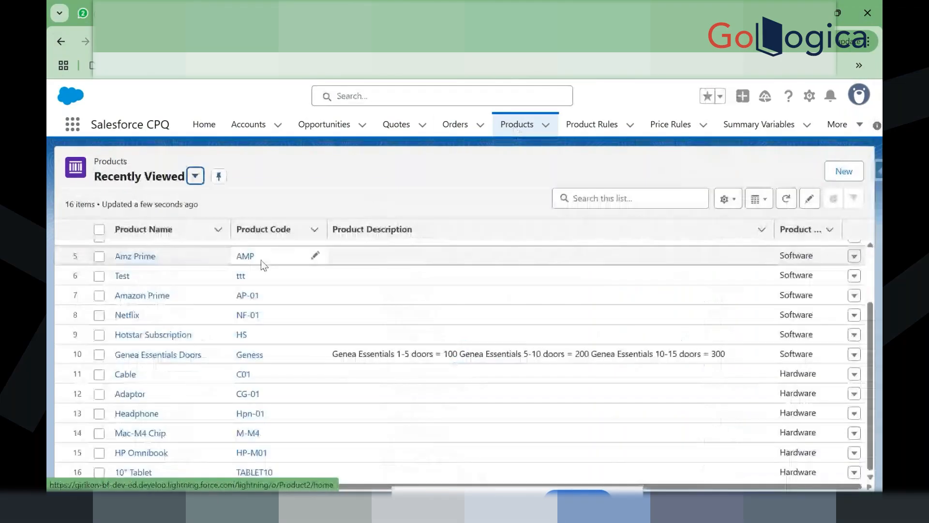
pyautogui.click(132, 473)
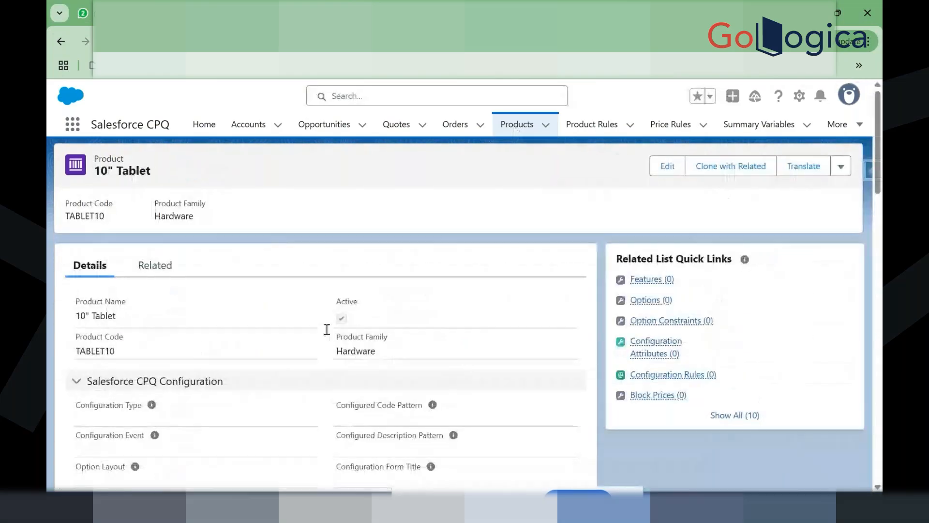
pyautogui.scroll(-4, 321, 361)
pyautogui.scroll(4, 321, 362)
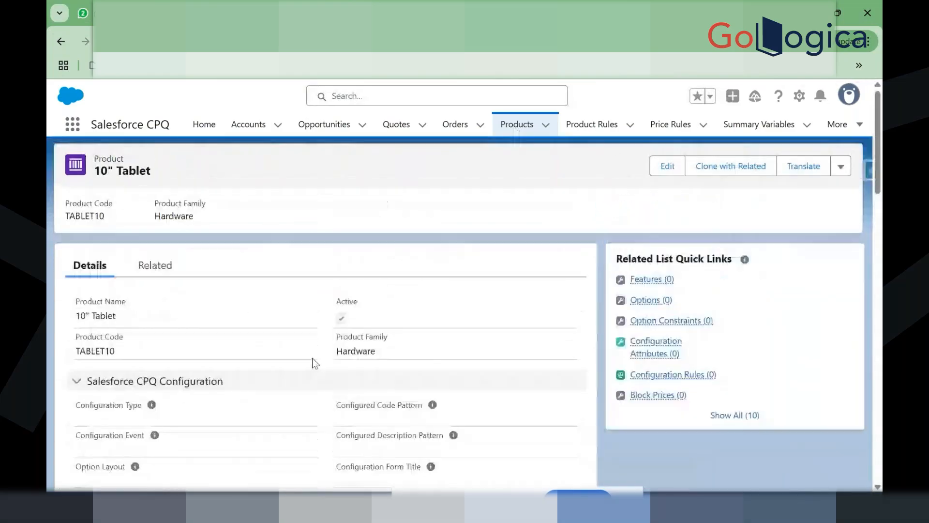
pyautogui.click(159, 268)
pyautogui.scroll(-2, 266, 378)
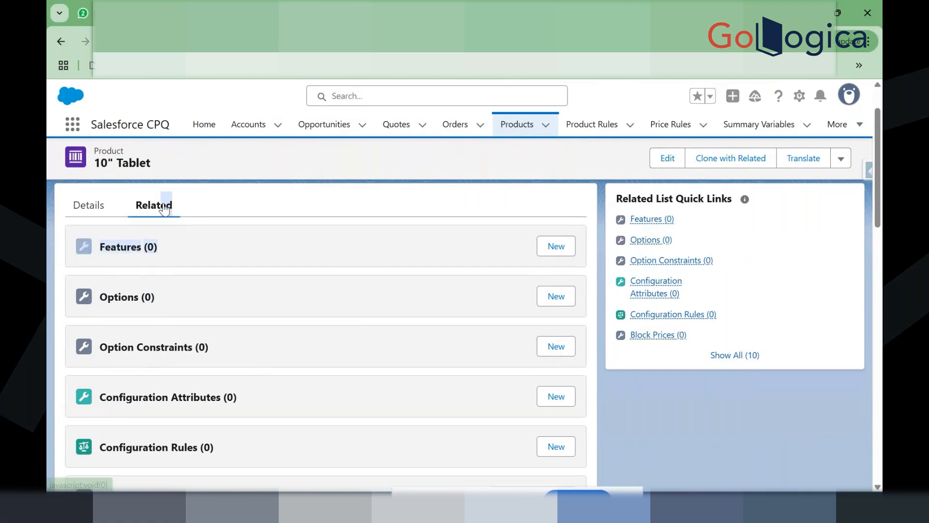
# Step: Review the 10" Tablet's detail fields, highlighting its configuration field labels
pyautogui.click(82, 213)
pyautogui.scroll(-1, 240, 347)
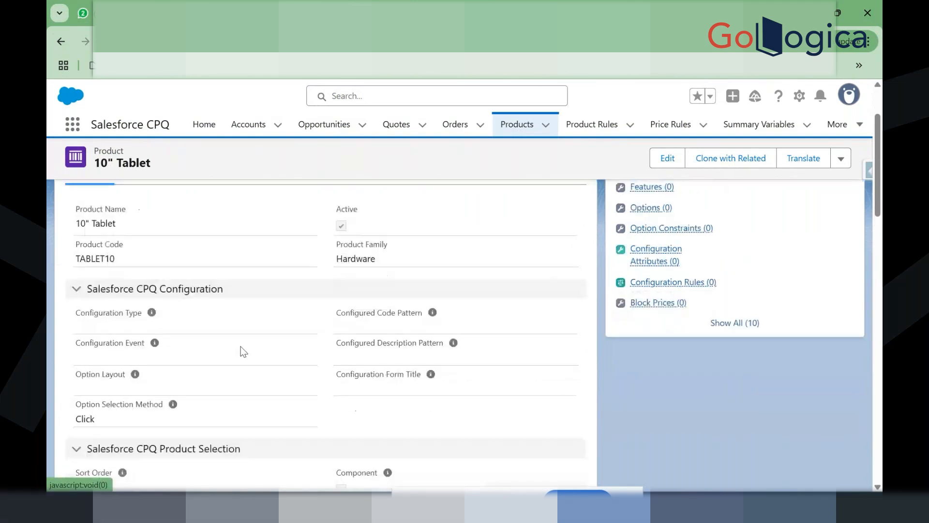
pyautogui.moveTo(138, 317); pyautogui.dragTo(144, 334)
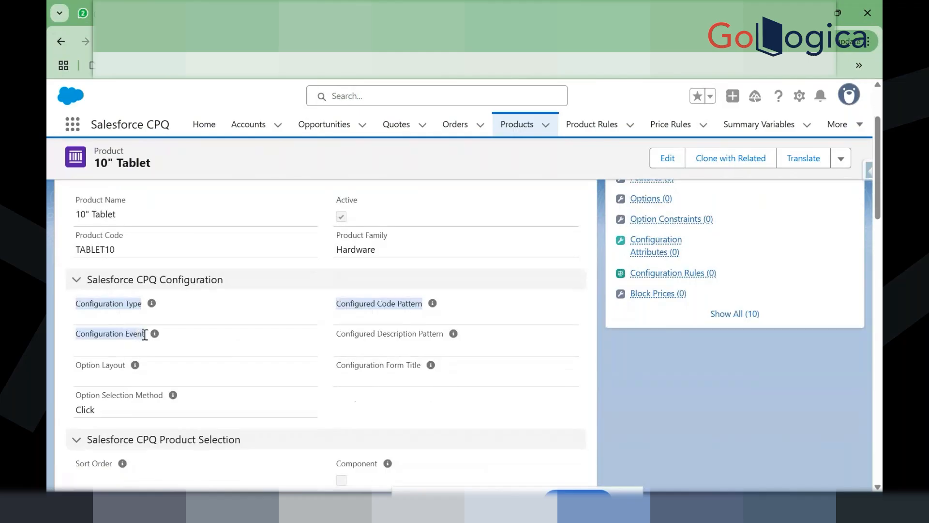
pyautogui.click(145, 334)
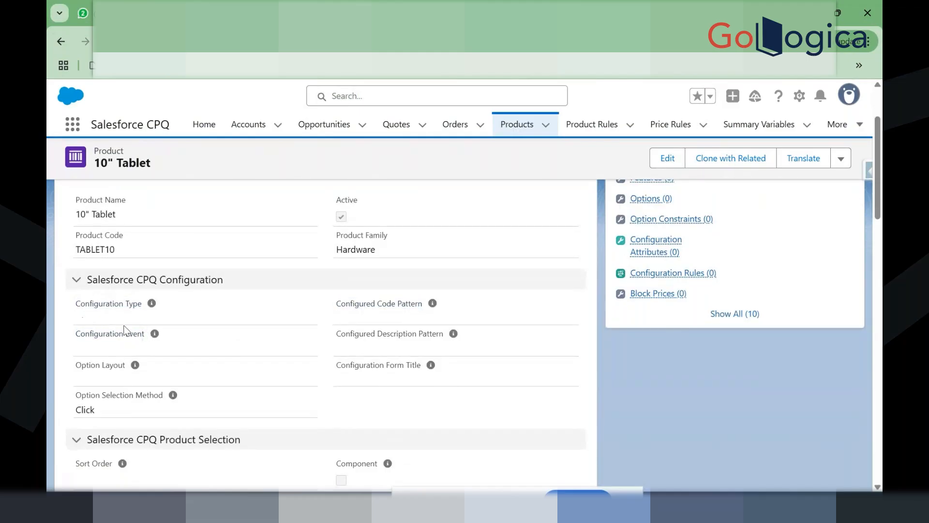
pyautogui.scroll(-6, 266, 443)
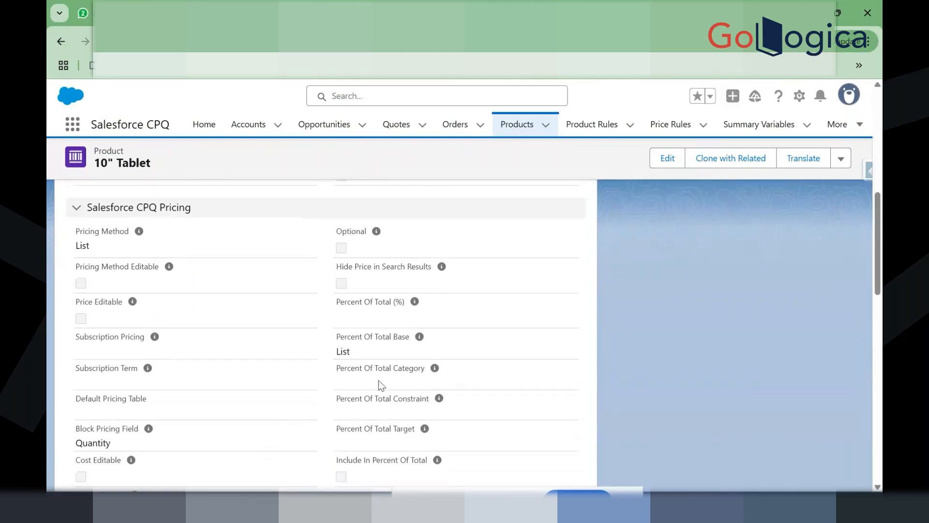
pyautogui.scroll(-2, 378, 381)
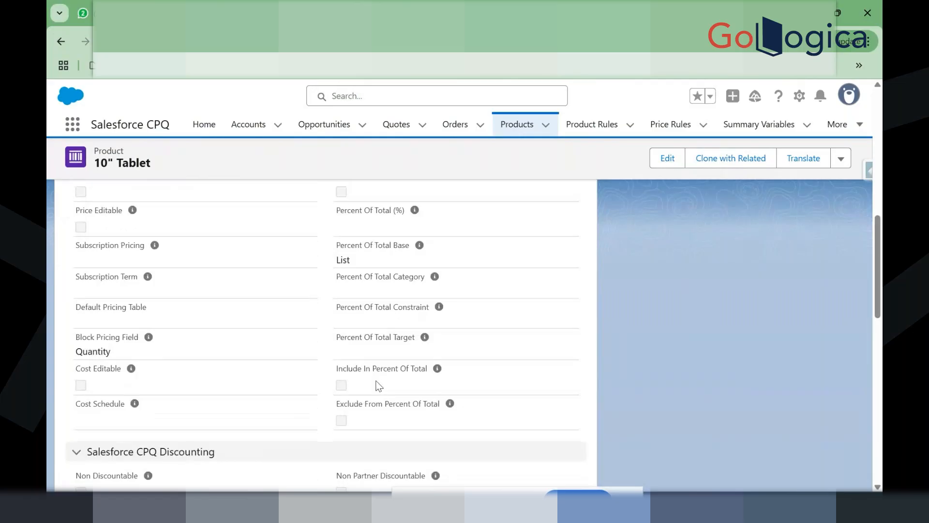
pyautogui.scroll(-5, 327, 358)
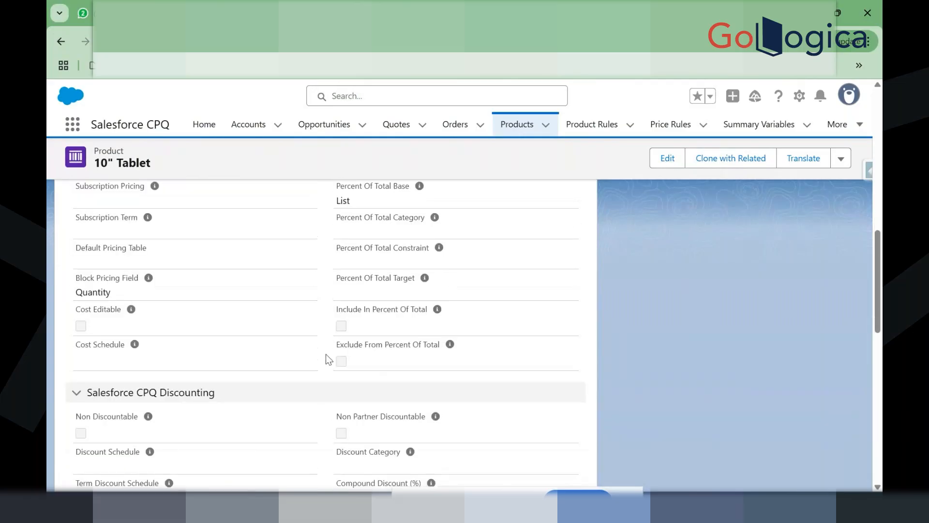
pyautogui.scroll(8, 326, 354)
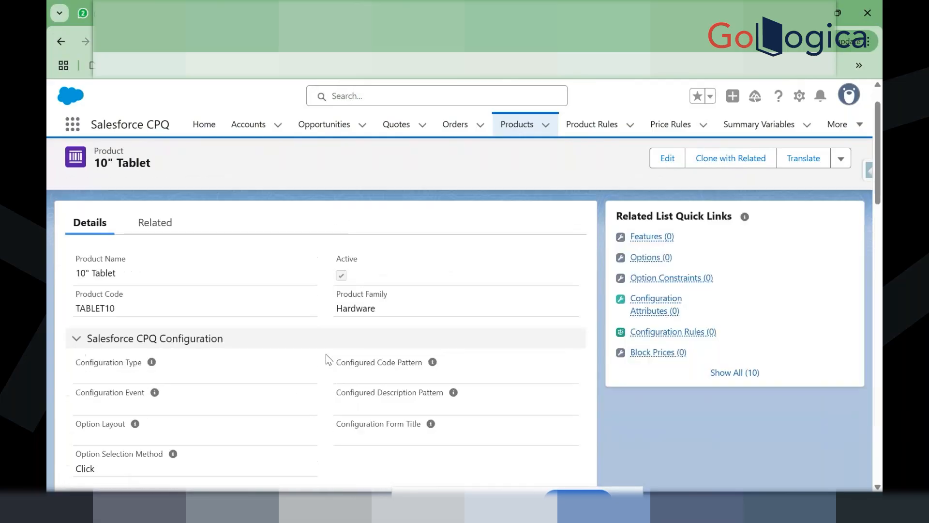
# Step: Scroll through the 10" Tablet's related lists once more
pyautogui.click(153, 264)
pyautogui.scroll(-5, 292, 368)
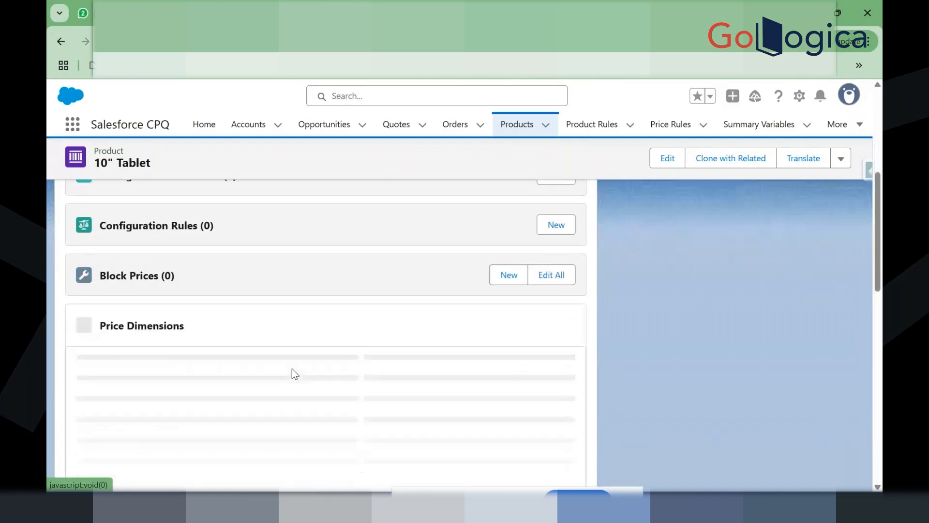
pyautogui.scroll(-1, 292, 367)
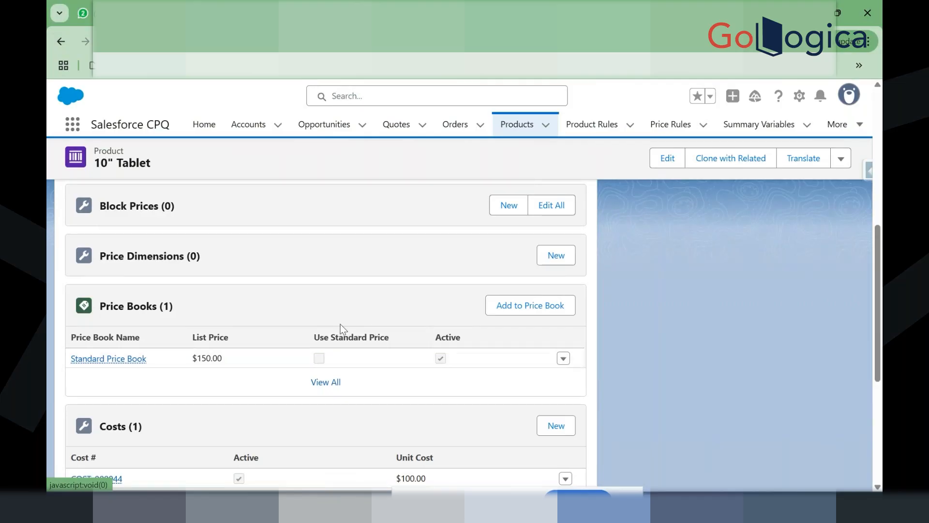
pyautogui.scroll(-2, 281, 411)
pyautogui.scroll(2, 312, 351)
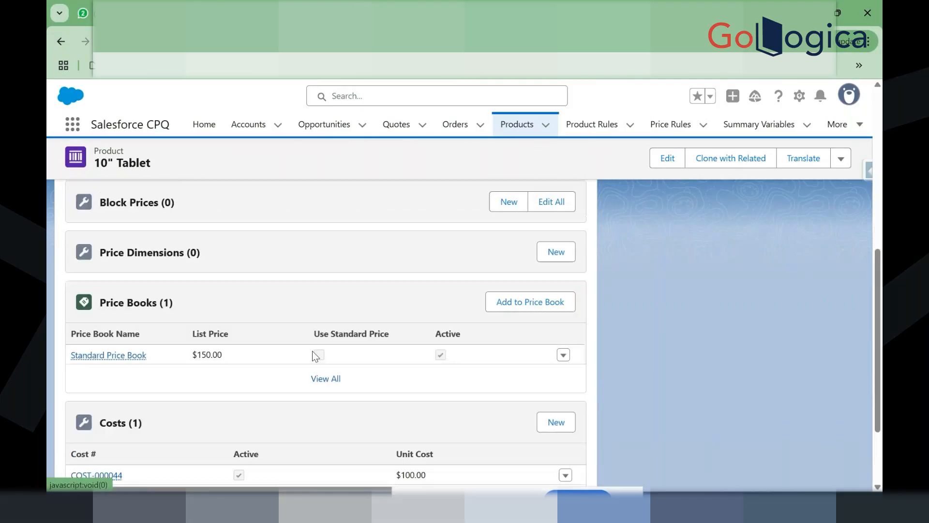
pyautogui.scroll(10, 312, 351)
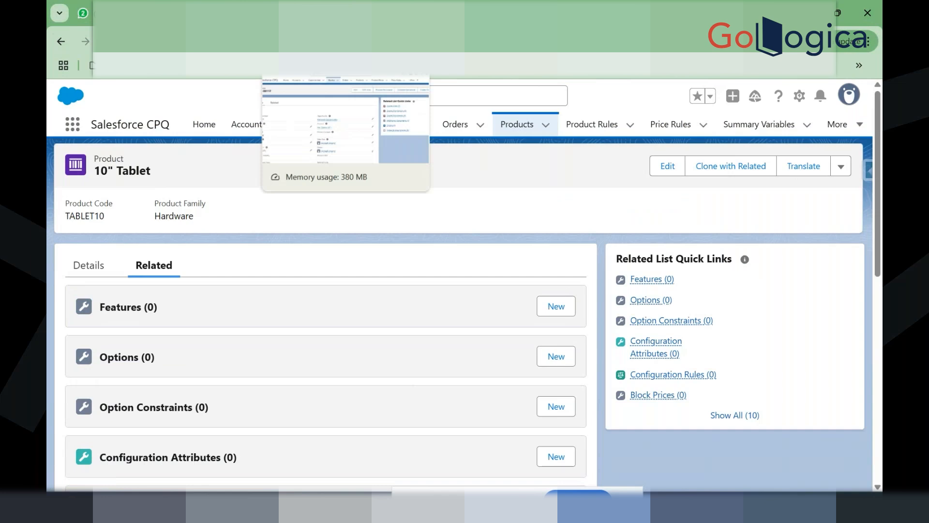
# Step: Return to quote Q-00117, noting product code TABLET10, and open its line editor
pyautogui.click(300, 13)
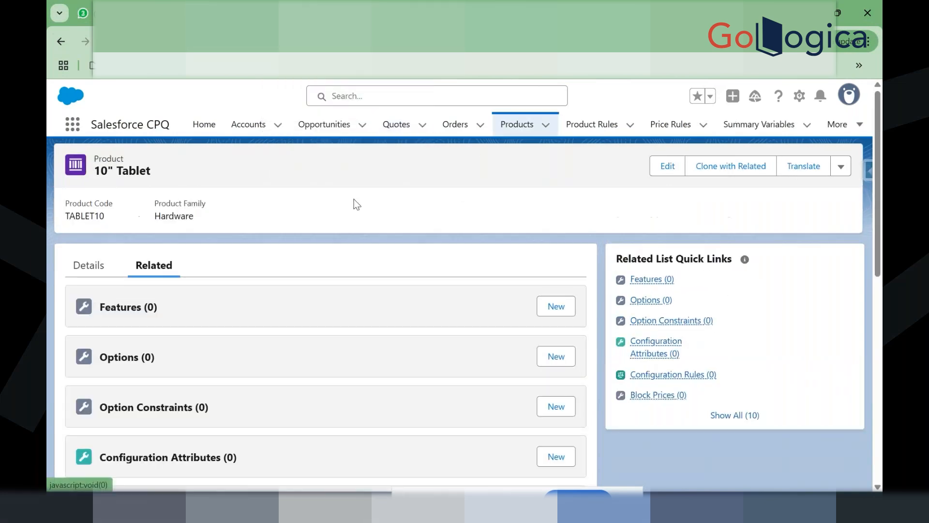
pyautogui.moveTo(109, 223); pyautogui.dragTo(187, 215)
pyautogui.click(210, 222)
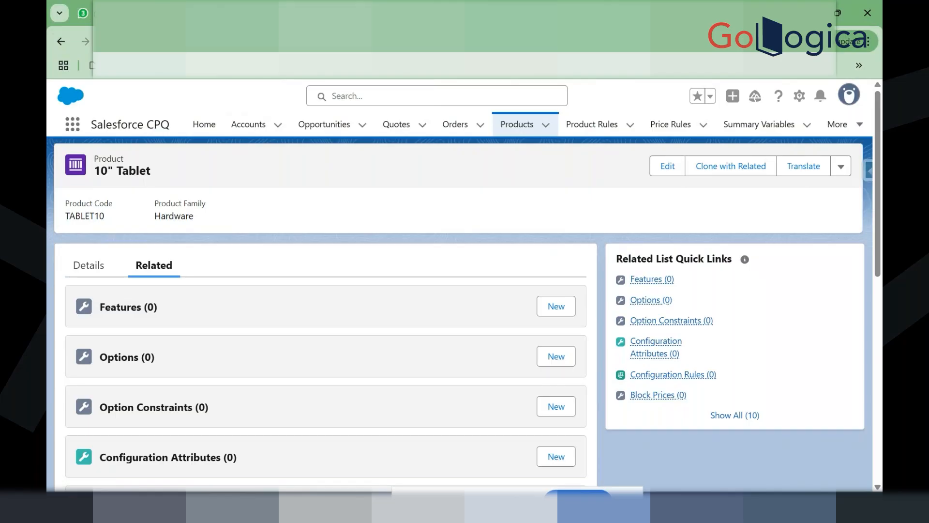
pyautogui.hotkey('ctrl', 'shift', 'Tab')
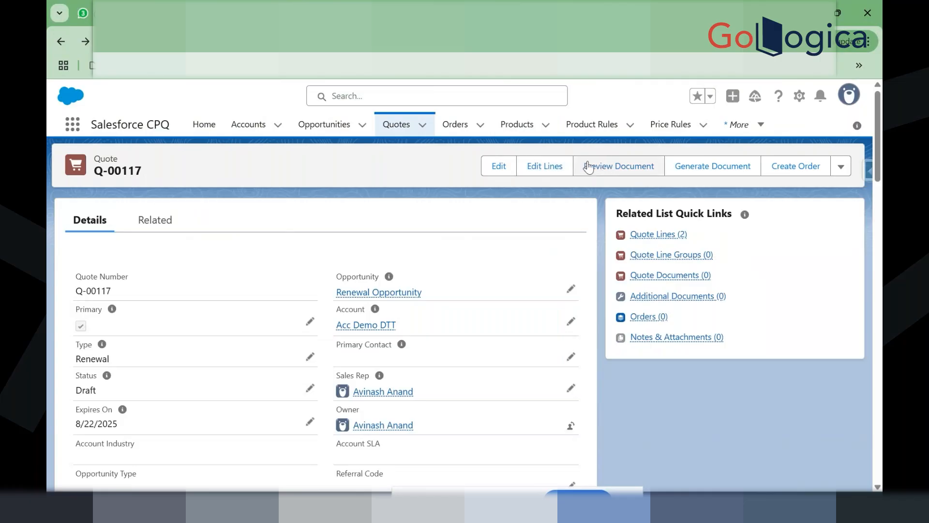
pyautogui.click(524, 169)
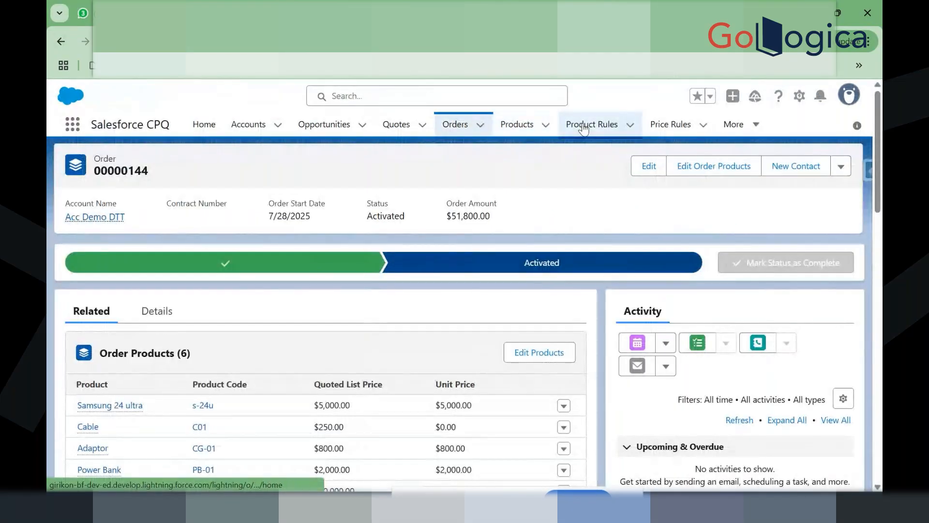
# Step: Start a new product rule and select the 10" Tablet product name for copying
pyautogui.click(592, 124)
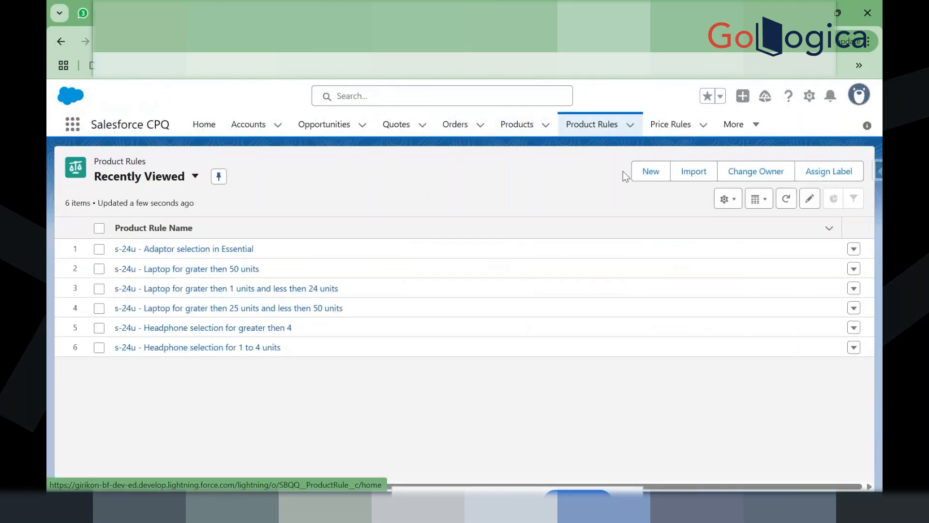
pyautogui.click(641, 176)
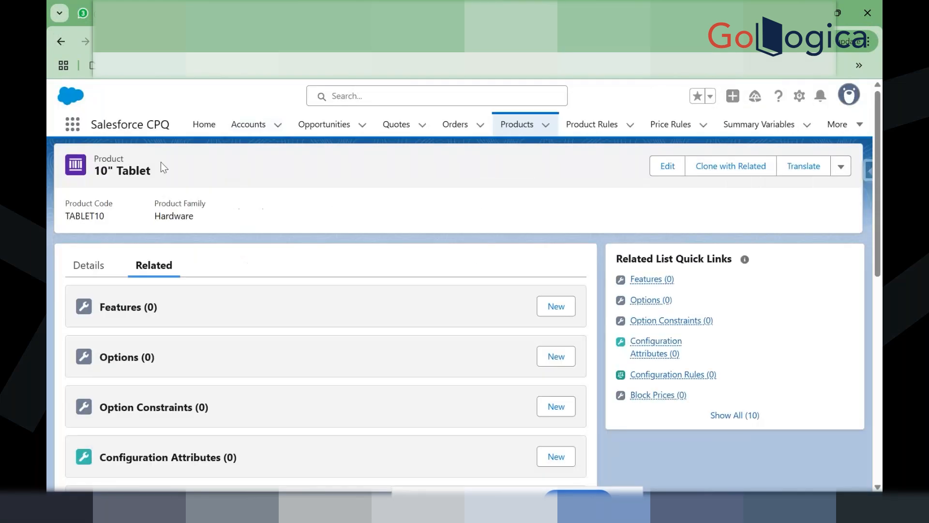
pyautogui.tripleClick(149, 174)
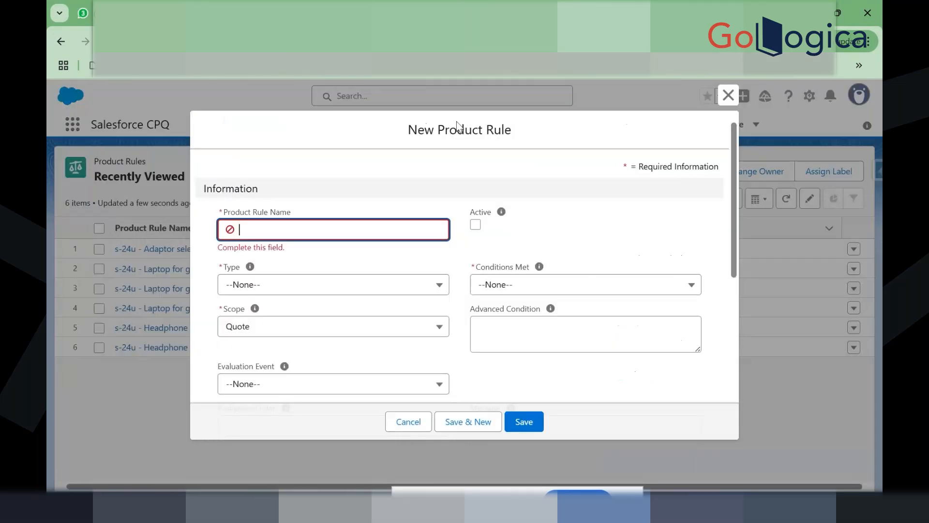
# Step: Name the rule '10" Tablet min 10 Qunaity' and set its Type to Validation
pyautogui.write('10" Tablet')
pyautogui.write('min')
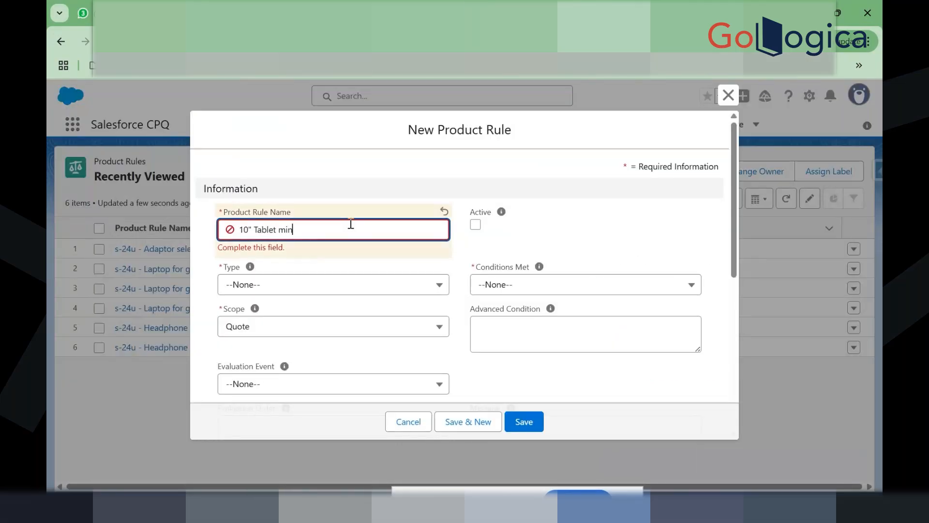
pyautogui.write(' 10 Qunaity')
pyautogui.click(323, 282)
pyautogui.click(322, 278)
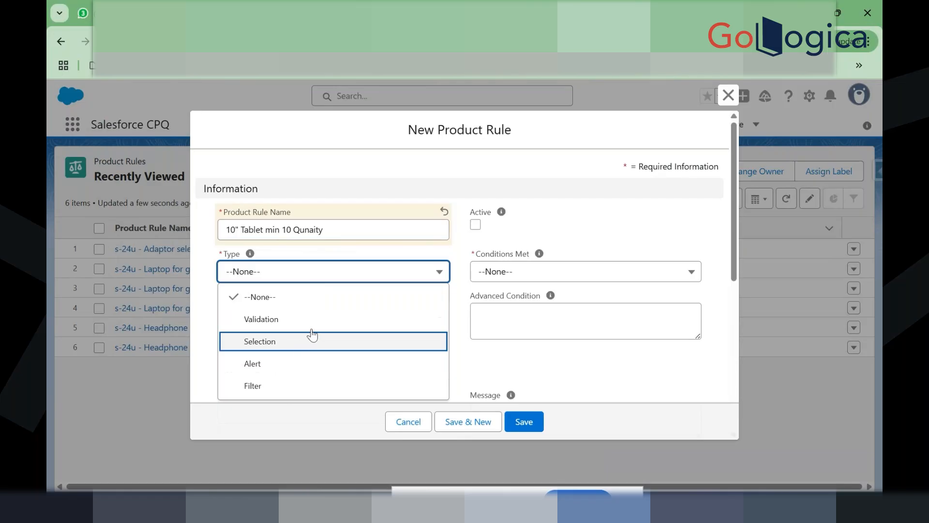
pyautogui.click(325, 319)
# Step: Set Conditions Met to All
pyautogui.scroll(-1, 322, 324)
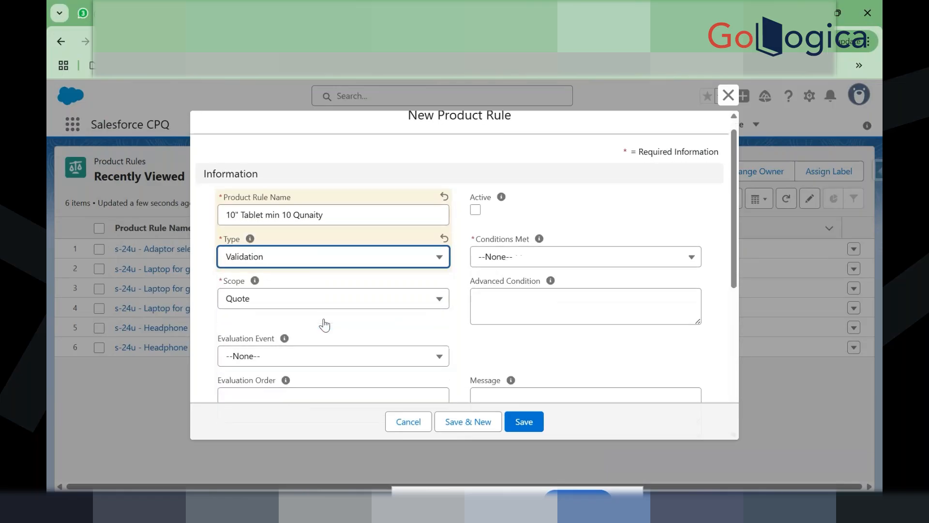
pyautogui.click(516, 237)
pyautogui.click(516, 237)
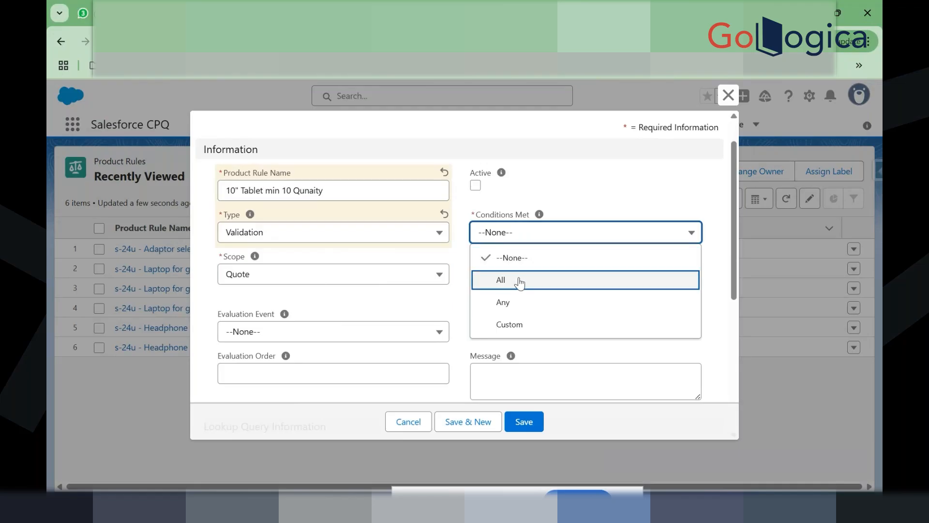
pyautogui.click(518, 277)
pyautogui.click(458, 289)
# Step: Set Evaluation Event to Always and try saving; it fails requiring an Error Message
pyautogui.scroll(-2, 458, 289)
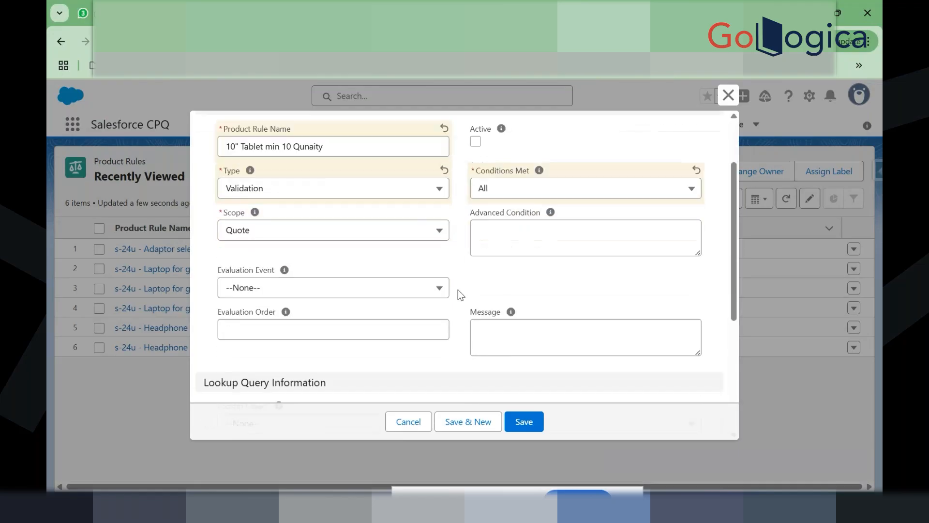
pyautogui.click(350, 248)
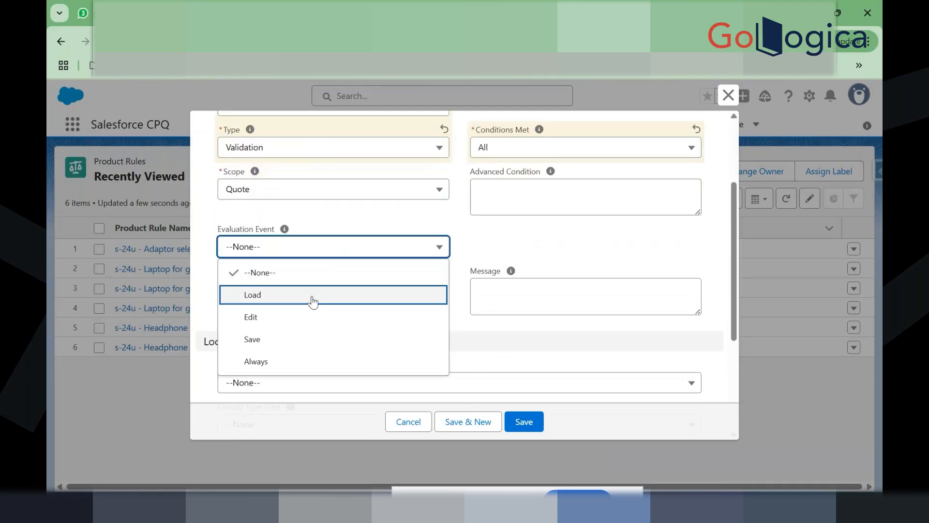
pyautogui.click(313, 363)
pyautogui.click(457, 294)
pyautogui.scroll(-3, 456, 296)
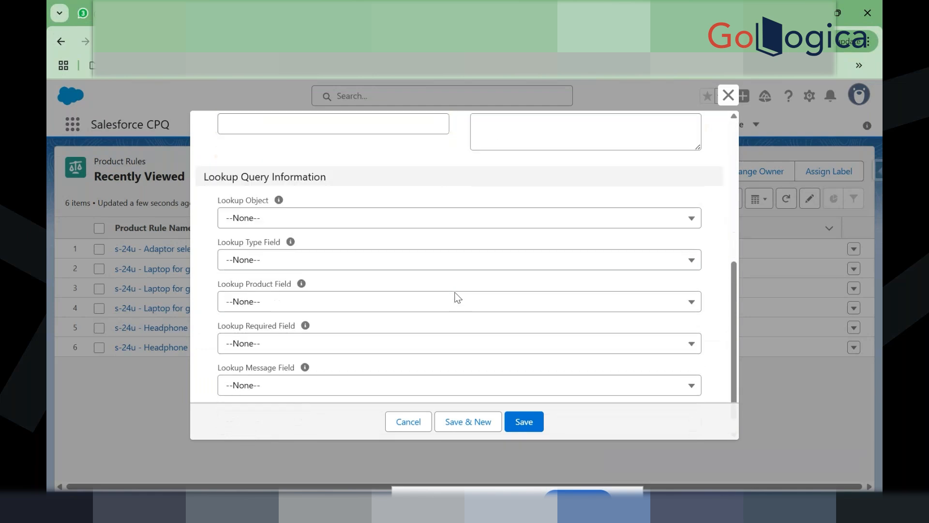
pyautogui.scroll(5, 457, 296)
pyautogui.scroll(-5, 455, 296)
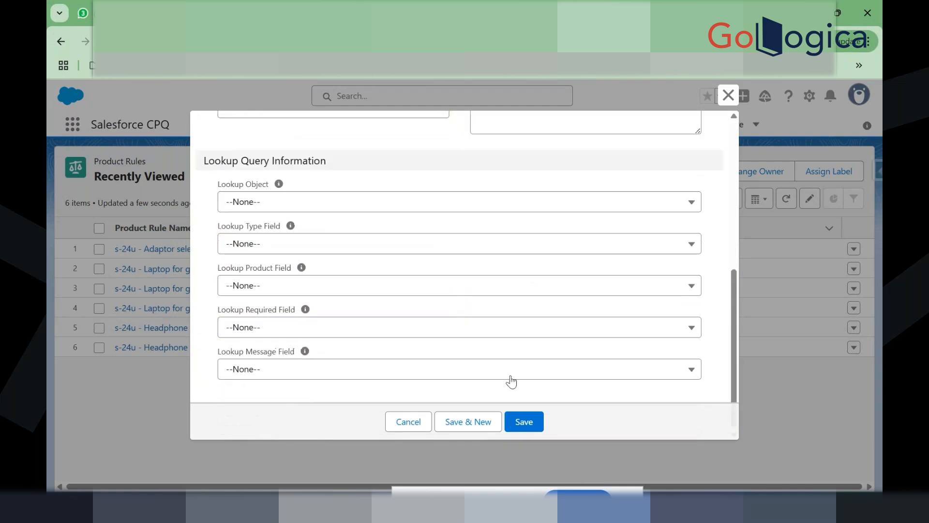
pyautogui.click(528, 420)
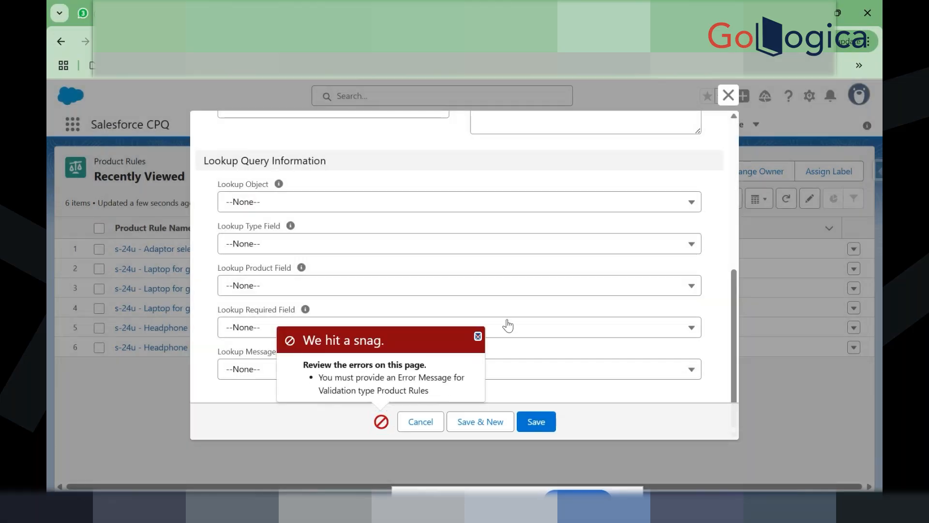
# Step: Enter the rule message 'Please select alteast 10 quantity of "10" Tablet'
pyautogui.click(478, 336)
pyautogui.scroll(1, 483, 342)
pyautogui.scroll(5, 482, 341)
pyautogui.scroll(-2, 493, 363)
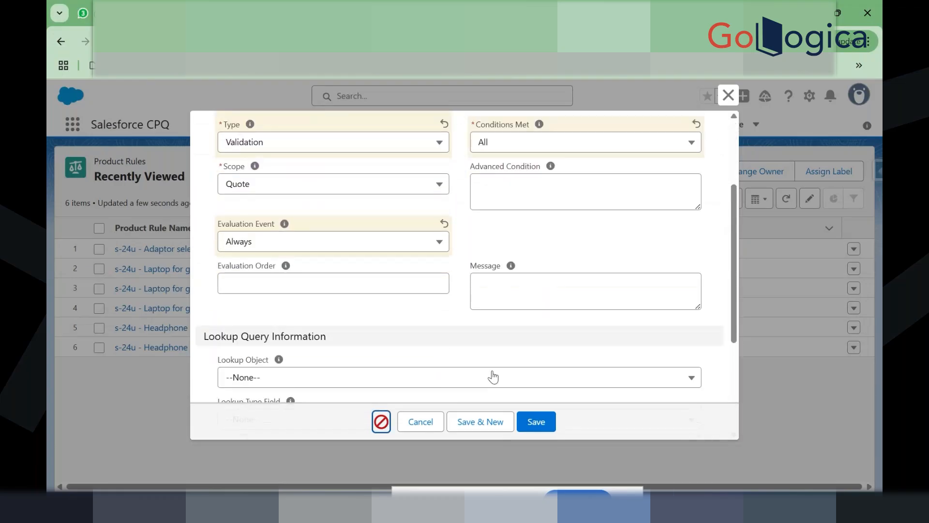
pyautogui.click(507, 300)
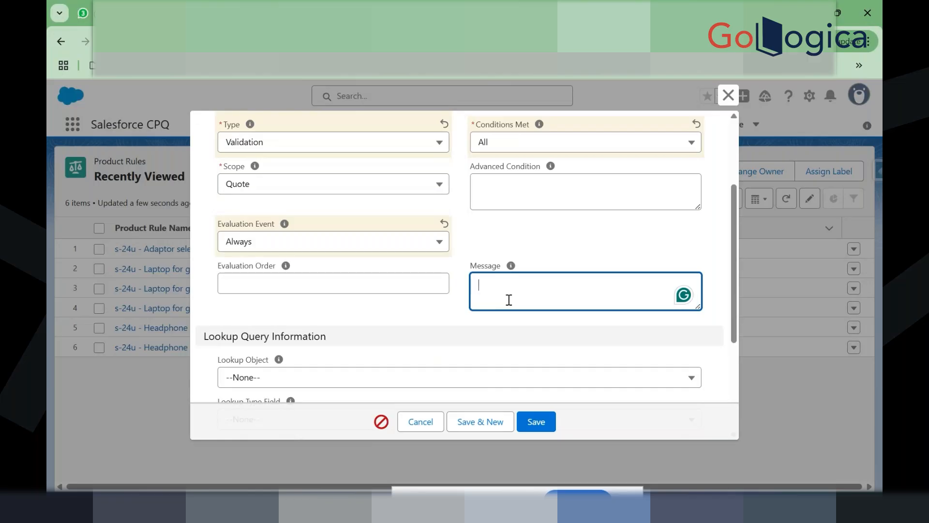
pyautogui.write('Please')
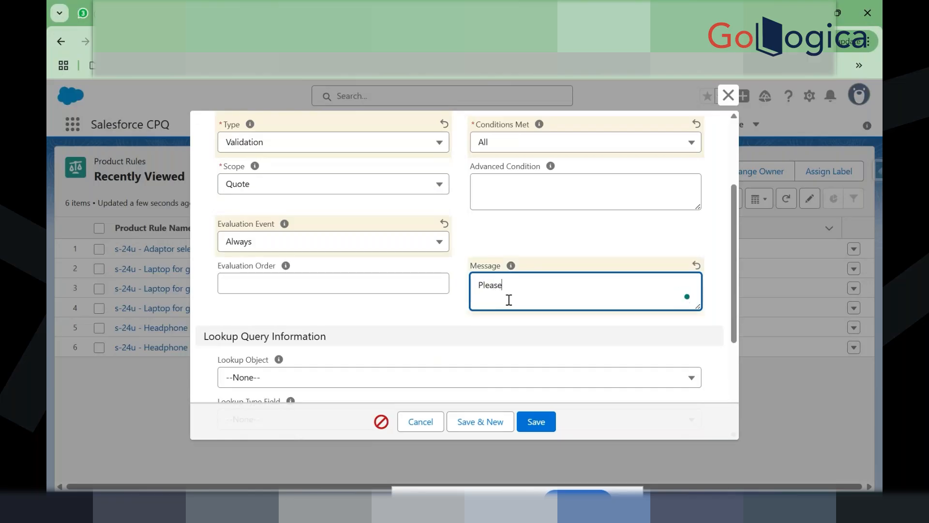
pyautogui.write(' select alteast 10 quan')
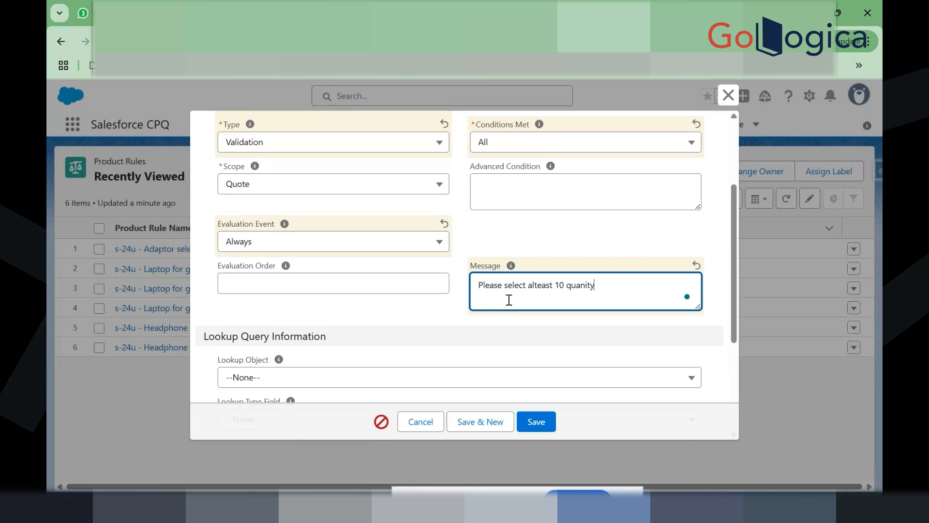
pyautogui.write('tity of "10" Tablet')
pyautogui.press('Return')
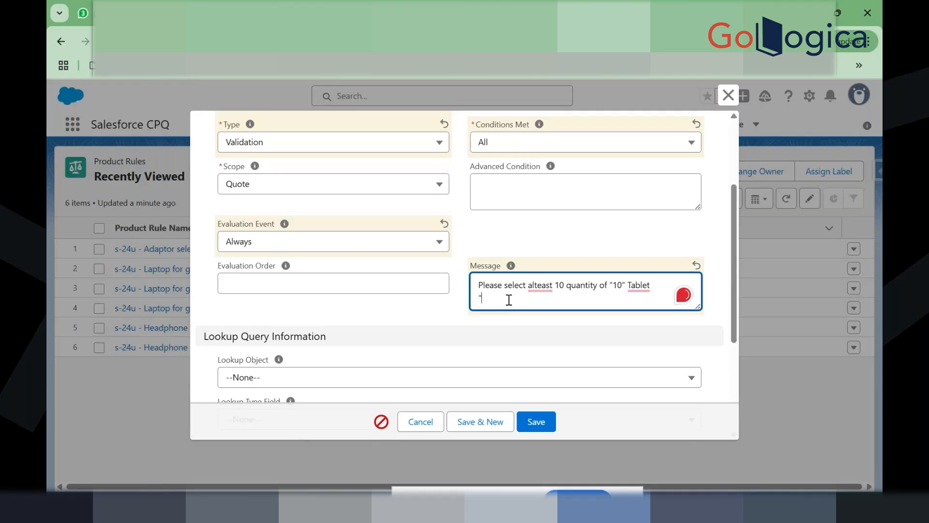
pyautogui.press('BackSpace')
pyautogui.write('"')
# Step: Correct the misspelling 'alteast' to 'atleast' in the message
pyautogui.click(539, 288)
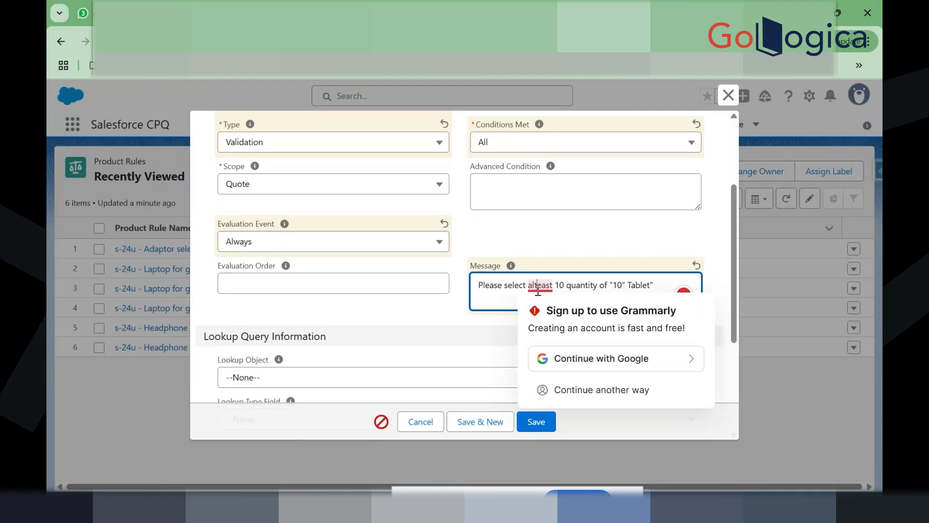
pyautogui.rightClick(538, 290)
pyautogui.click(527, 286)
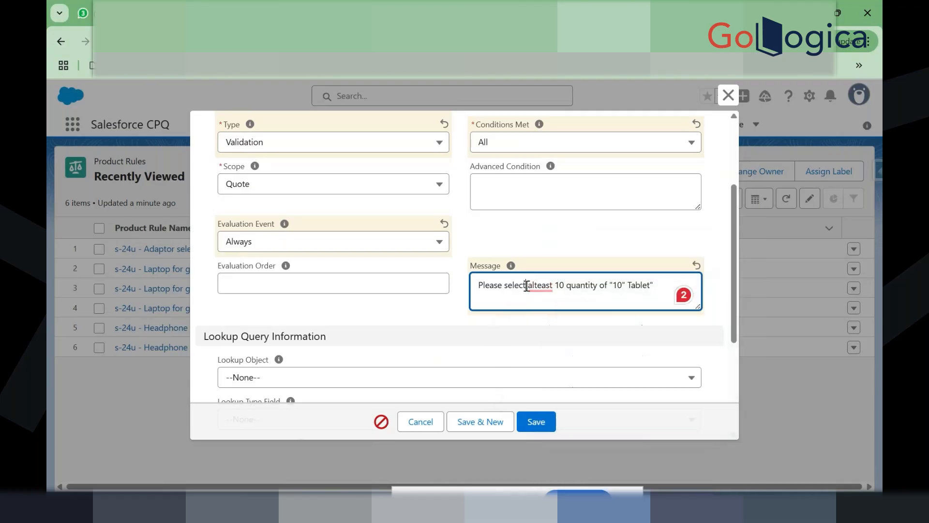
pyautogui.moveTo(550, 286)
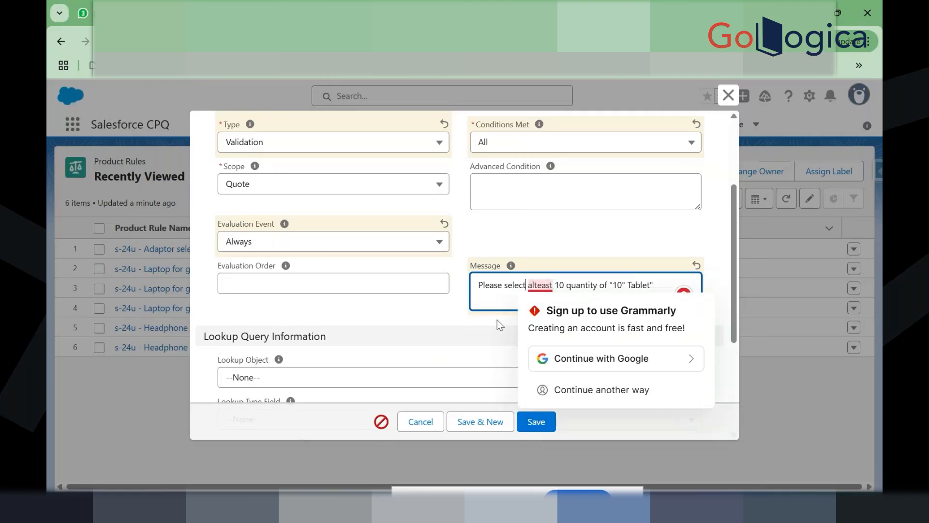
pyautogui.click(538, 290)
pyautogui.press('BackSpace')
pyautogui.press('BackSpace')
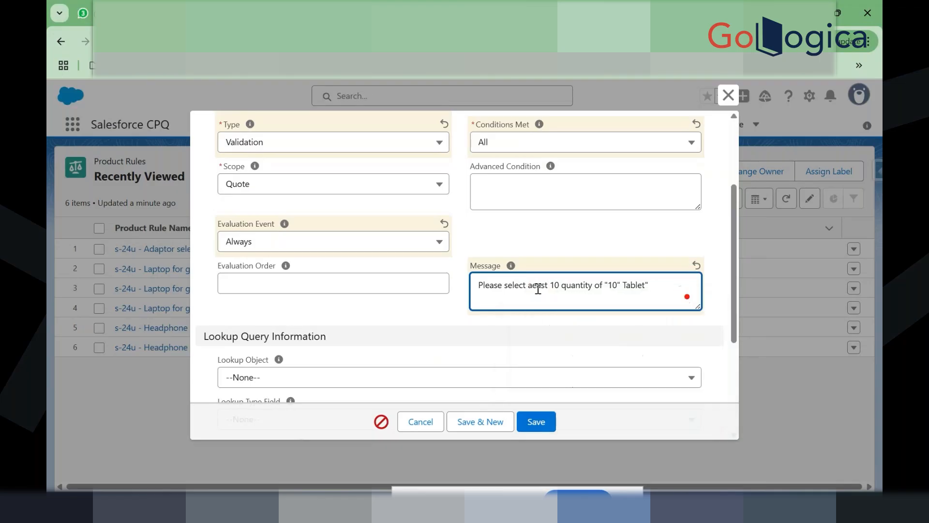
pyautogui.write('tl')
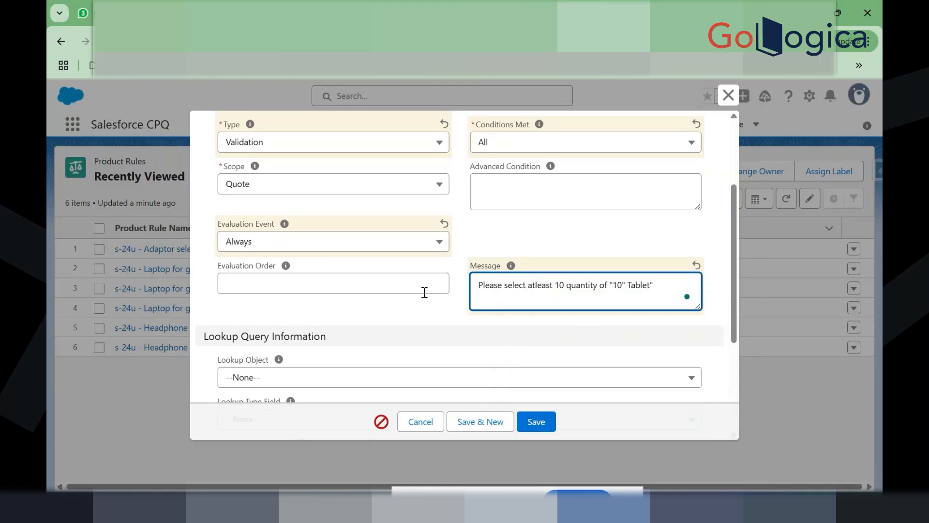
pyautogui.click(490, 290)
# Step: Save the '10" Tablet min 10 Qunaity' rule and start a new error condition
pyautogui.click(535, 417)
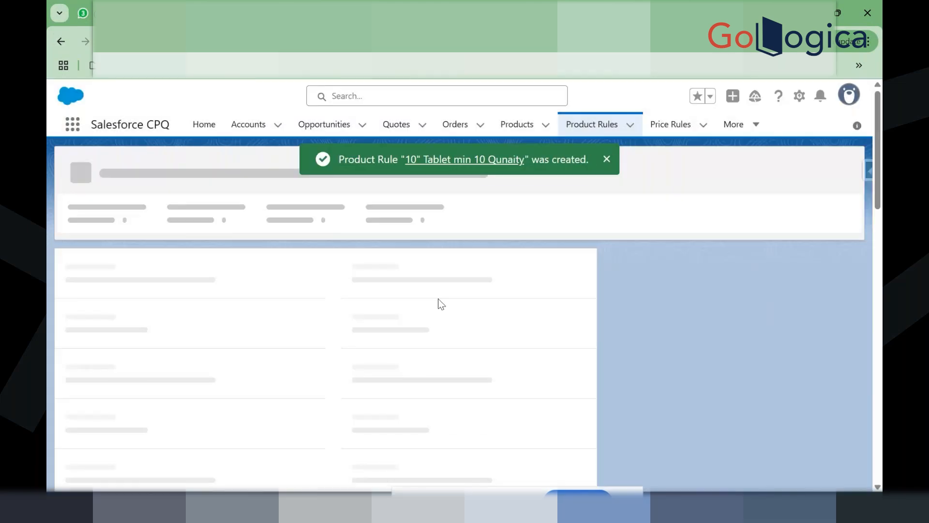
pyautogui.click(606, 159)
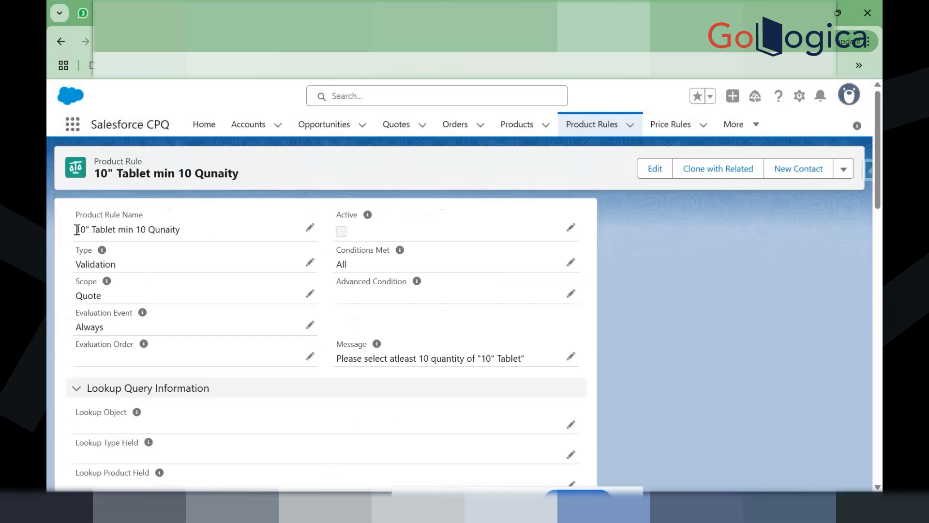
pyautogui.scroll(-5, 134, 375)
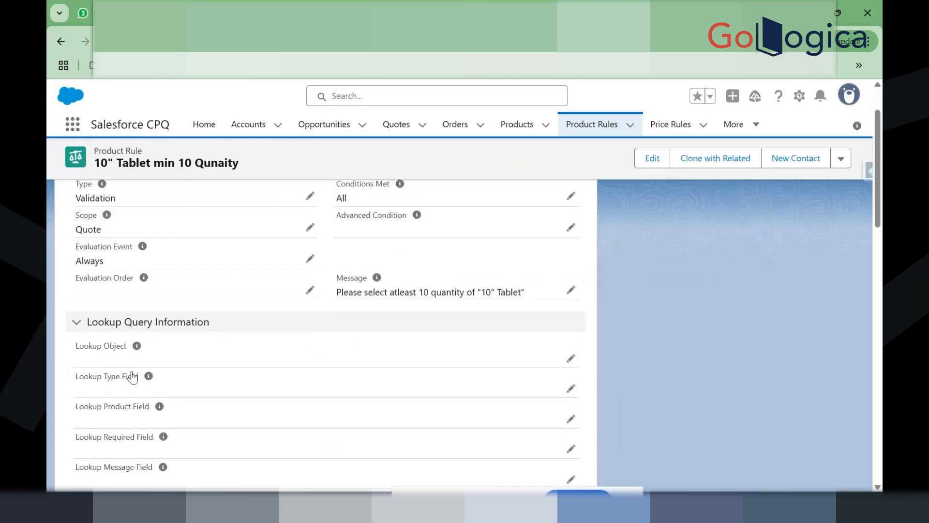
pyautogui.scroll(-3, 134, 375)
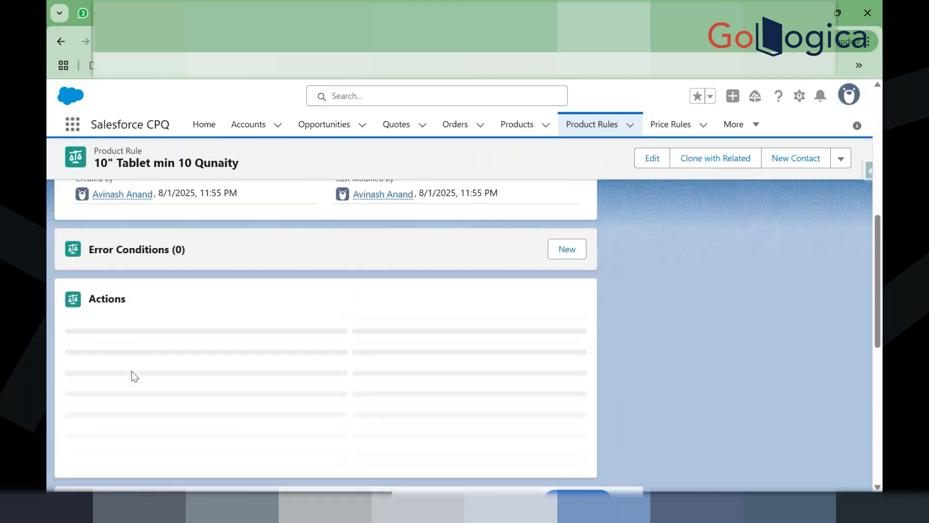
pyautogui.scroll(1, 179, 295)
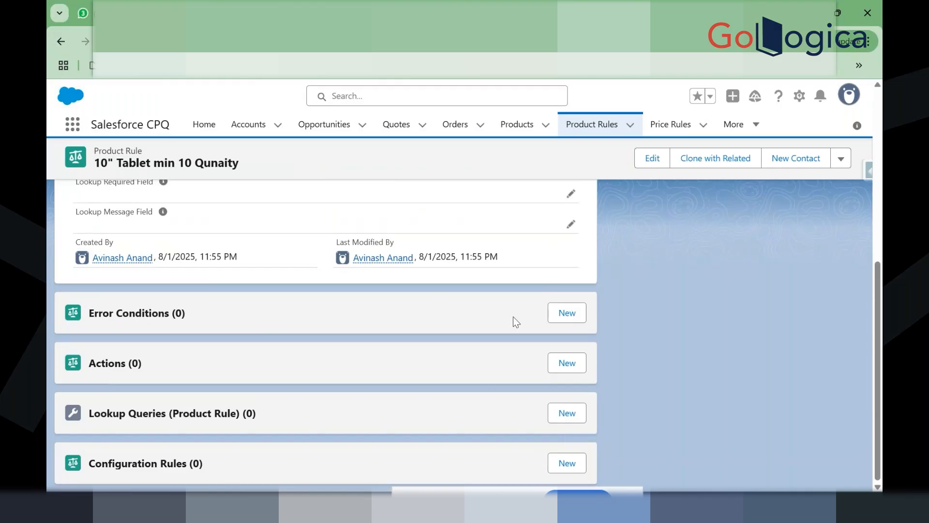
pyautogui.click(567, 321)
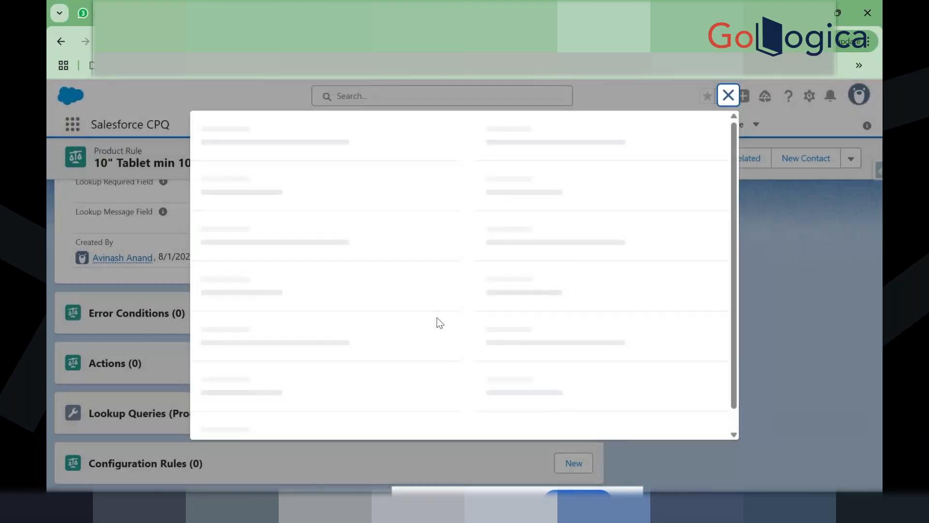
# Step: Set the error condition's Index to 1 and Tested Object to Quote
pyautogui.click(287, 273)
pyautogui.write('1')
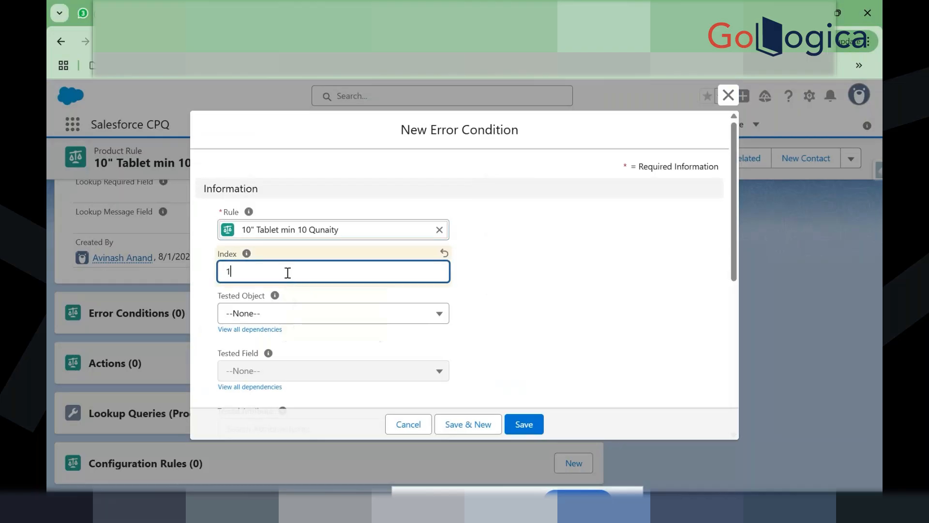
pyautogui.click(280, 314)
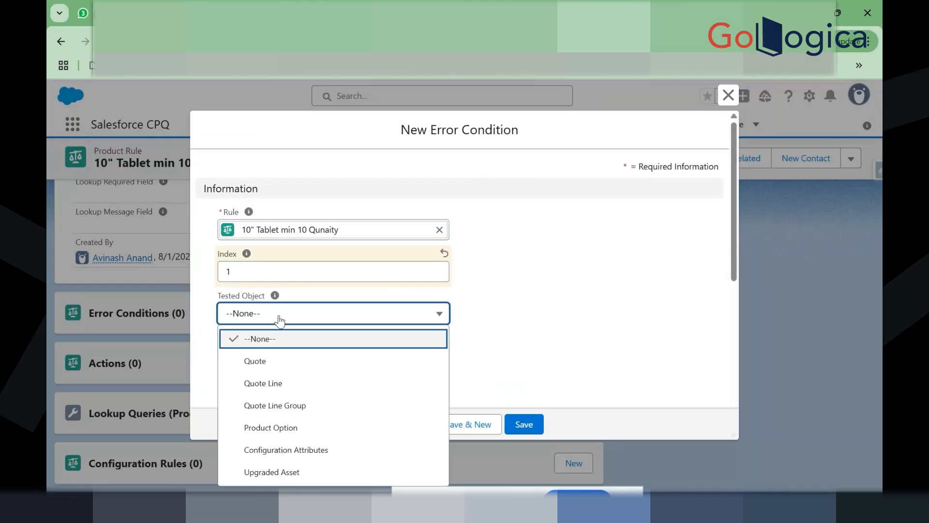
pyautogui.click(277, 361)
pyautogui.scroll(-2, 339, 324)
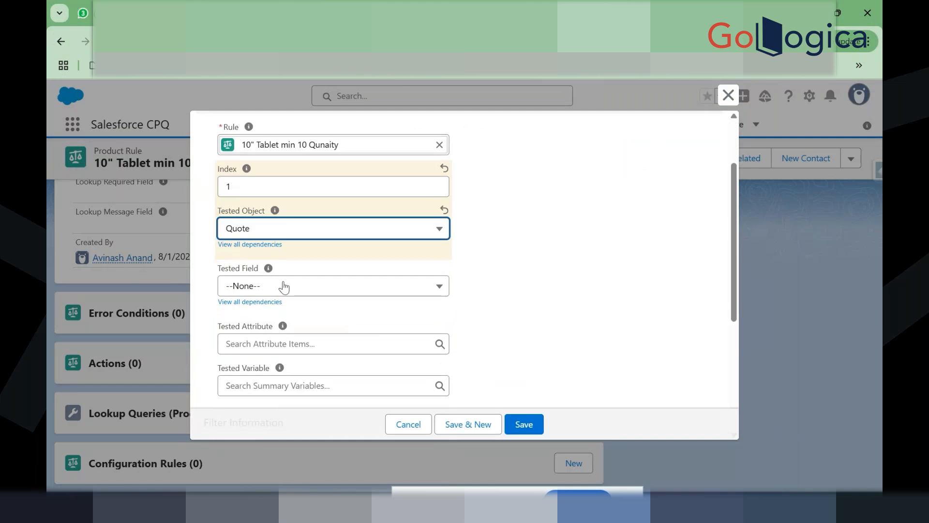
# Step: Check the Tested Field choices and close them without picking one
pyautogui.click(283, 287)
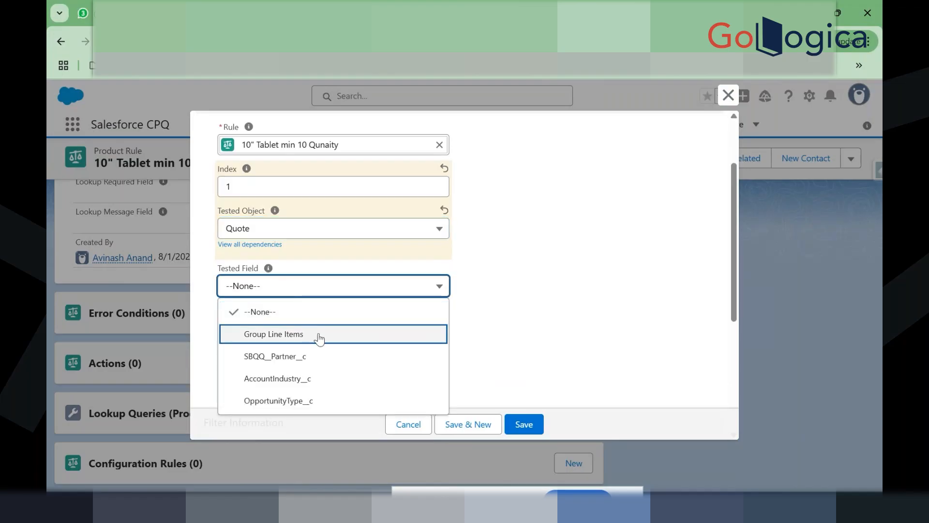
pyautogui.click(476, 324)
pyautogui.click(302, 295)
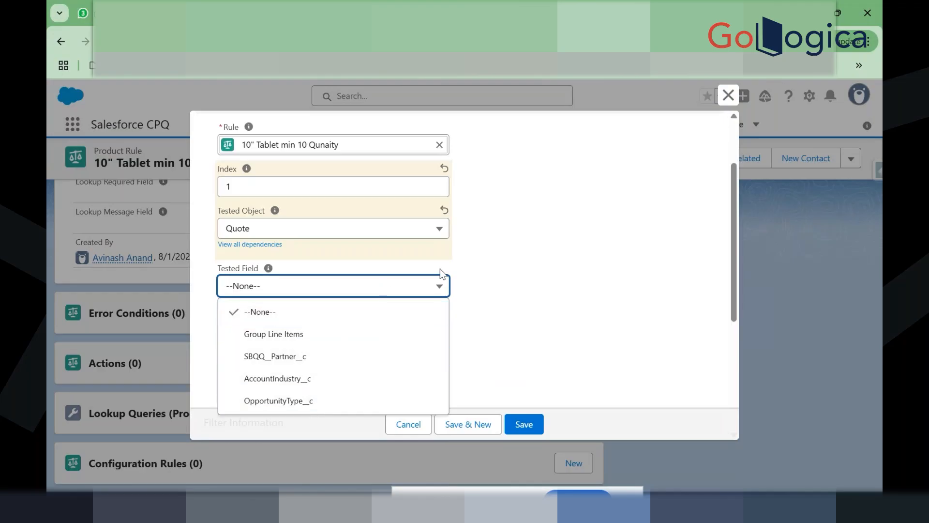
pyautogui.scroll(3, 466, 265)
pyautogui.click(467, 265)
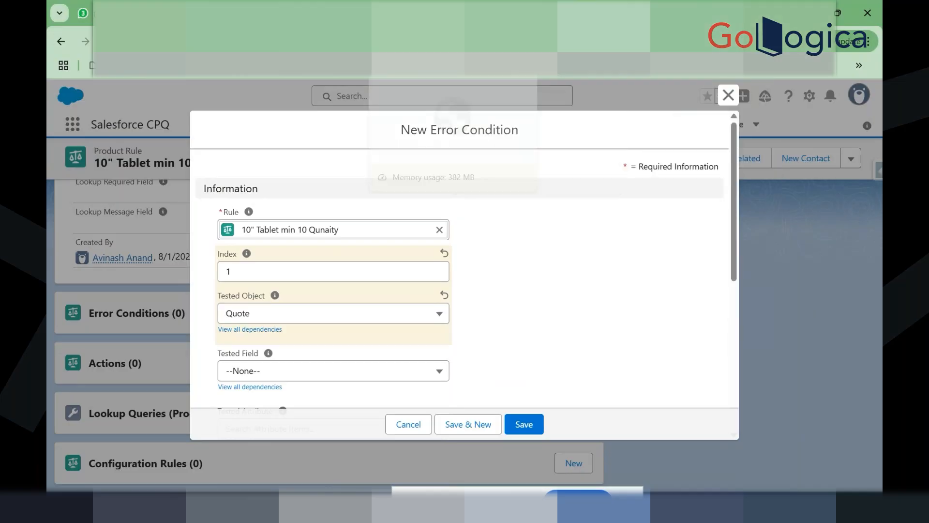
# Step: Find 'error con' in Object Manager and open Error Condition's Fields & Relationships
pyautogui.click(418, 13)
pyautogui.click(330, 13)
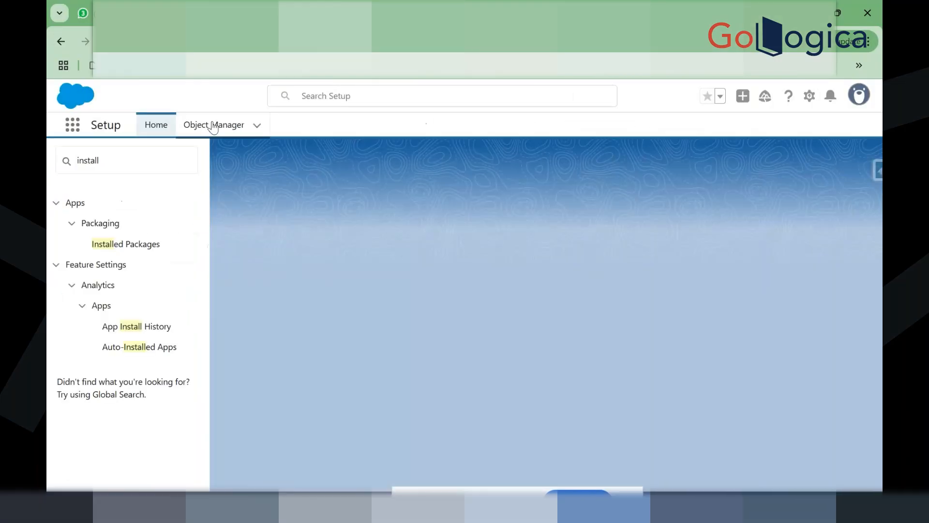
pyautogui.click(213, 125)
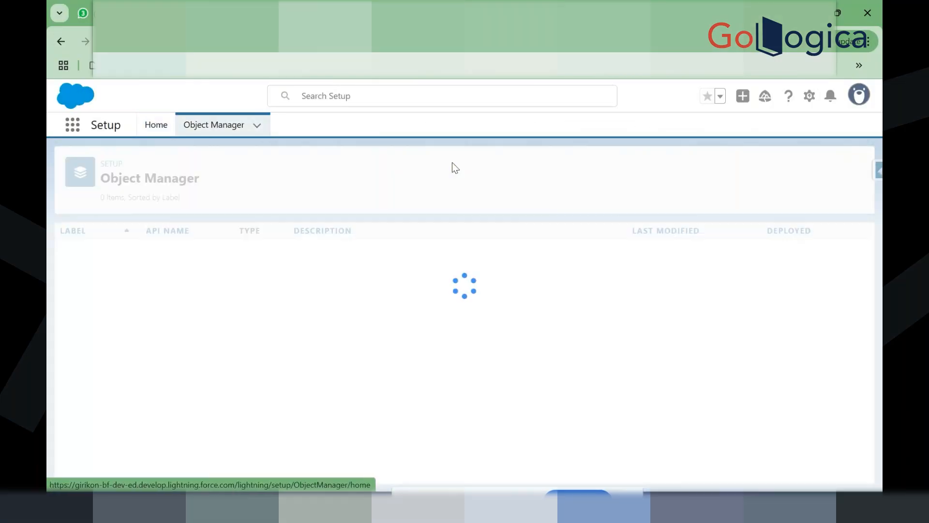
pyautogui.click(659, 170)
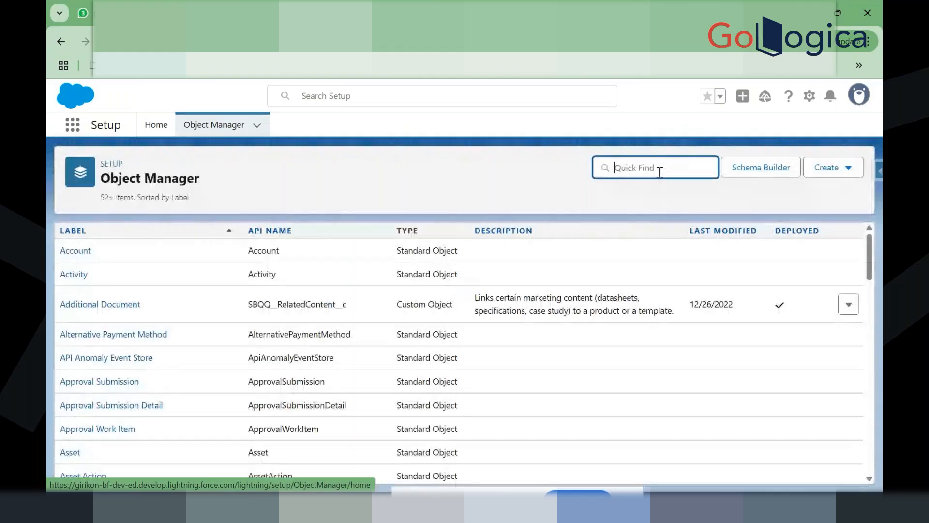
pyautogui.write('error ')
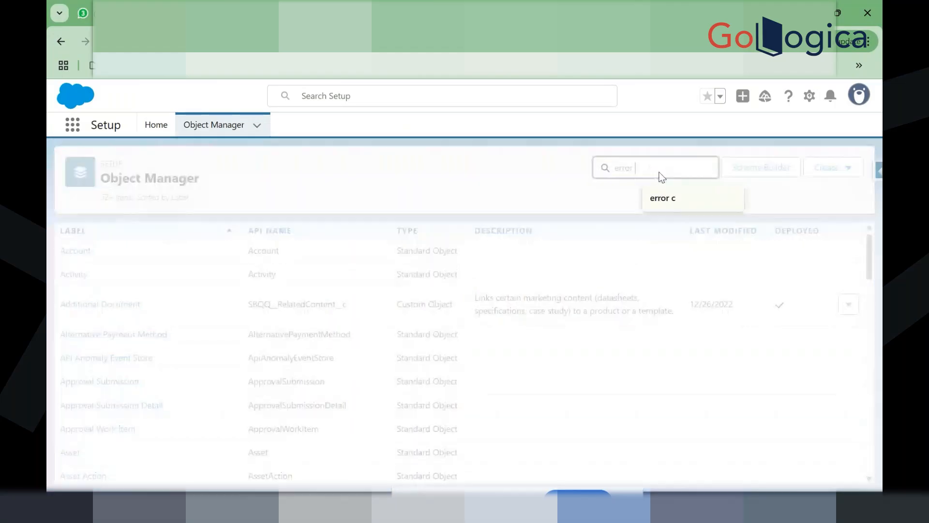
pyautogui.write('con')
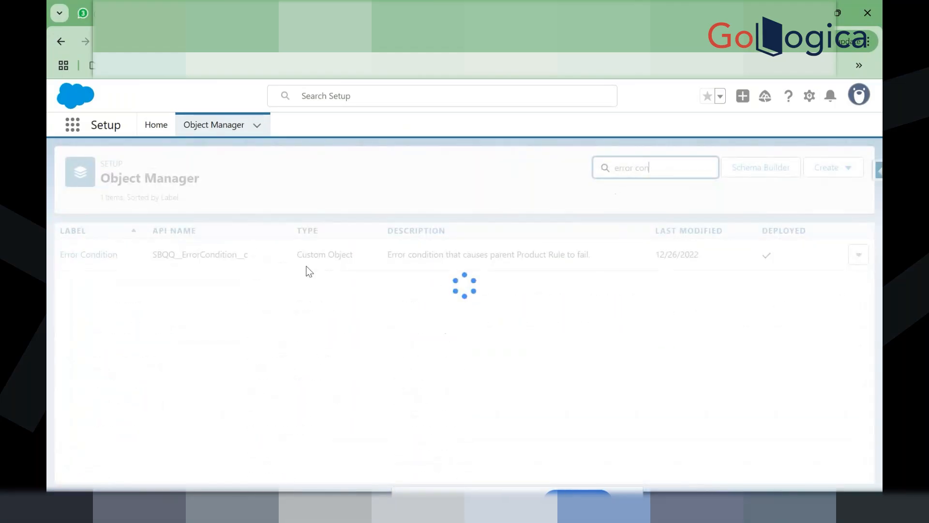
pyautogui.click(92, 255)
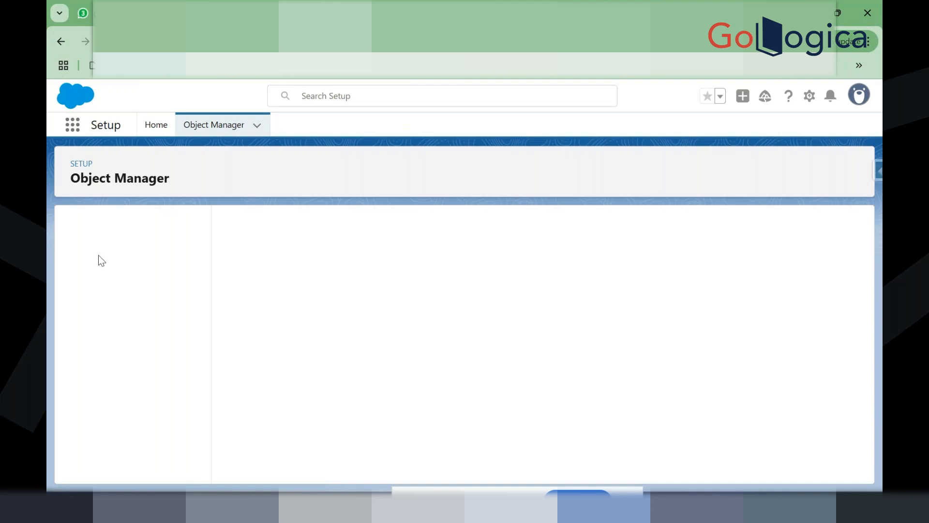
pyautogui.click(119, 252)
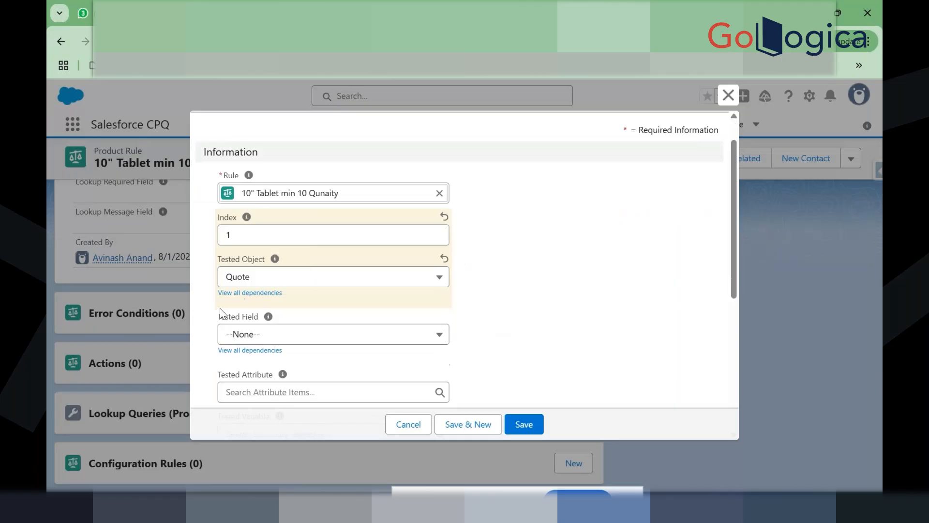
# Step: Search the fields for Tested Field and open its picklist definition
pyautogui.moveTo(216, 316); pyautogui.dragTo(263, 318)
pyautogui.hotkey('ctrl', 'c')
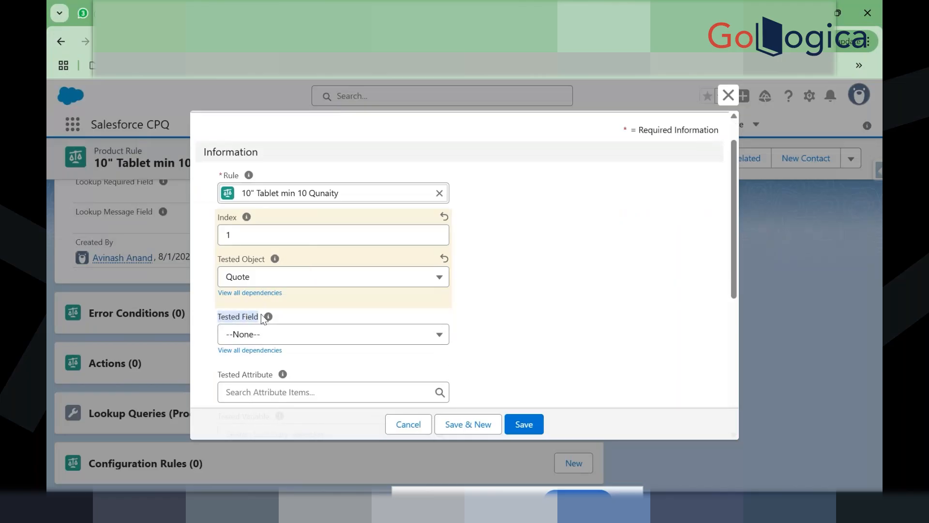
pyautogui.click(335, 2)
pyautogui.click(473, 227)
pyautogui.hotkey('ctrl', 'v')
pyautogui.press('Return')
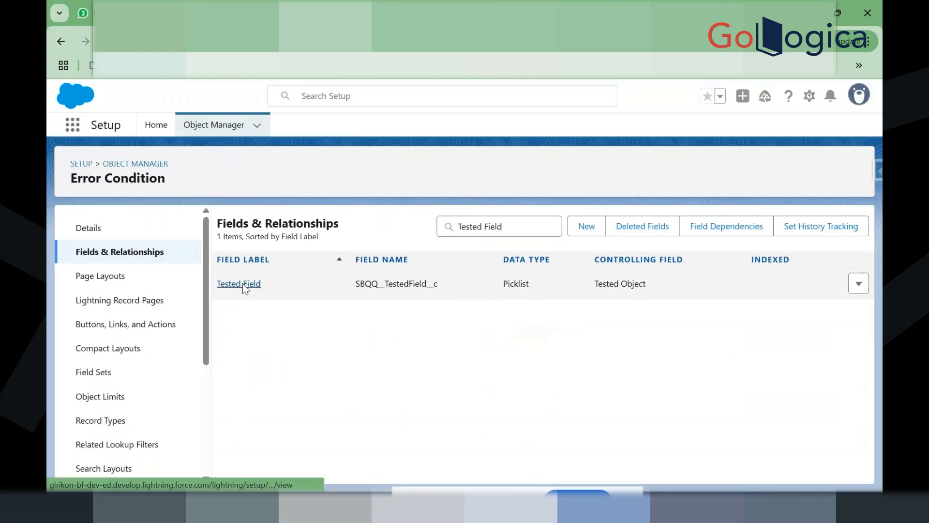
pyautogui.click(243, 283)
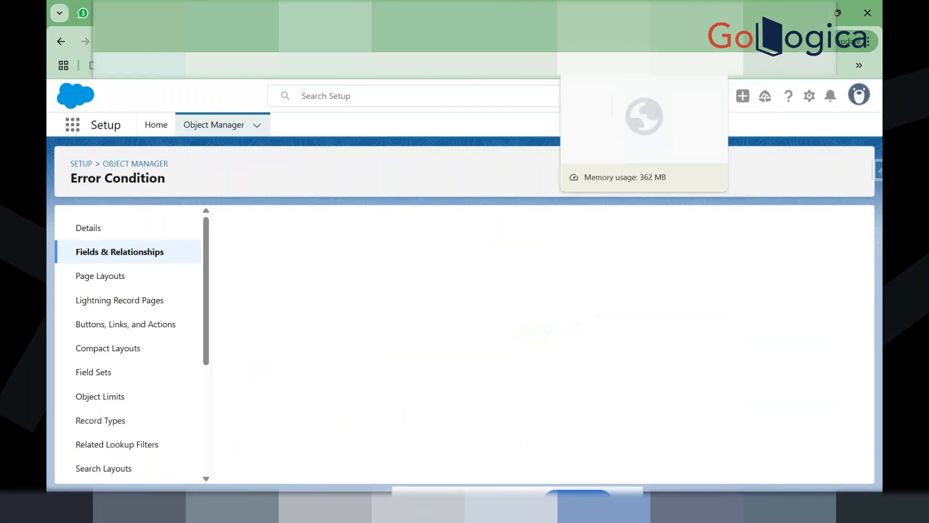
# Step: Leave the line editor for quote Q-00117
pyautogui.click(417, 3)
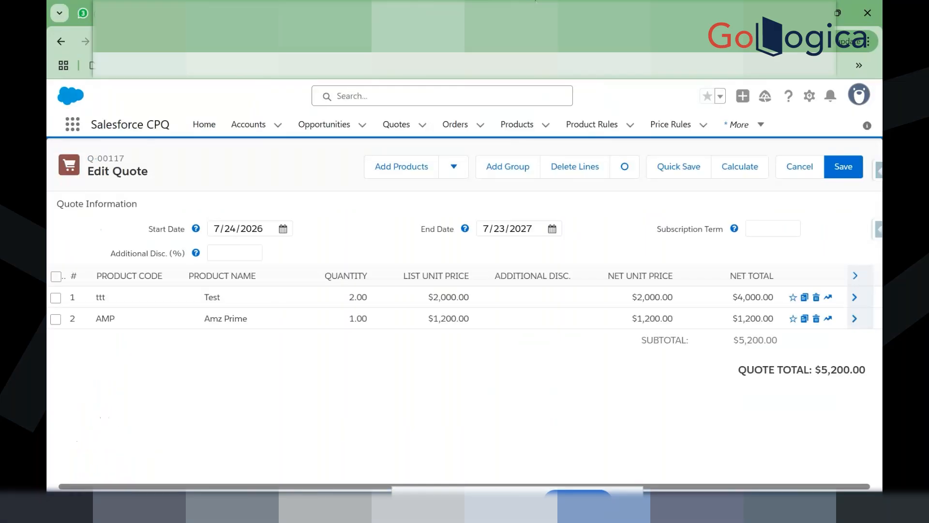
pyautogui.click(535, 3)
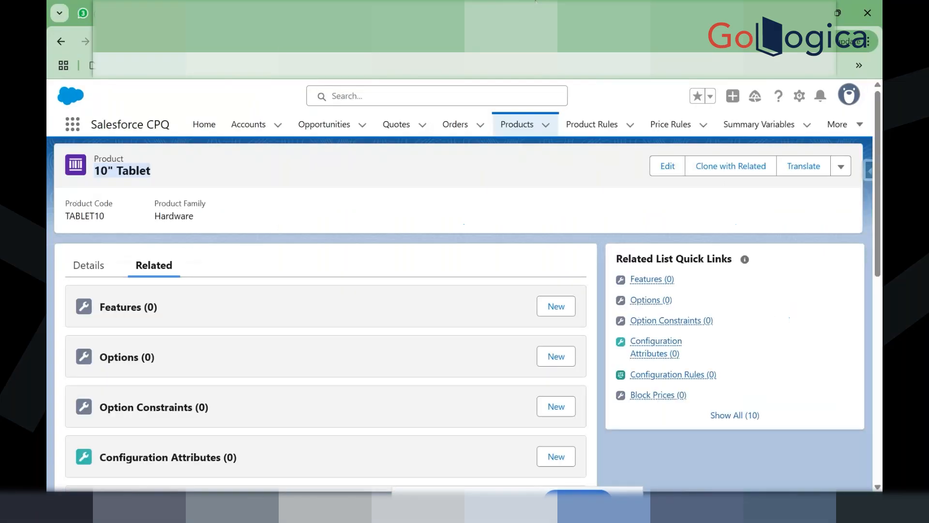
pyautogui.click(404, 2)
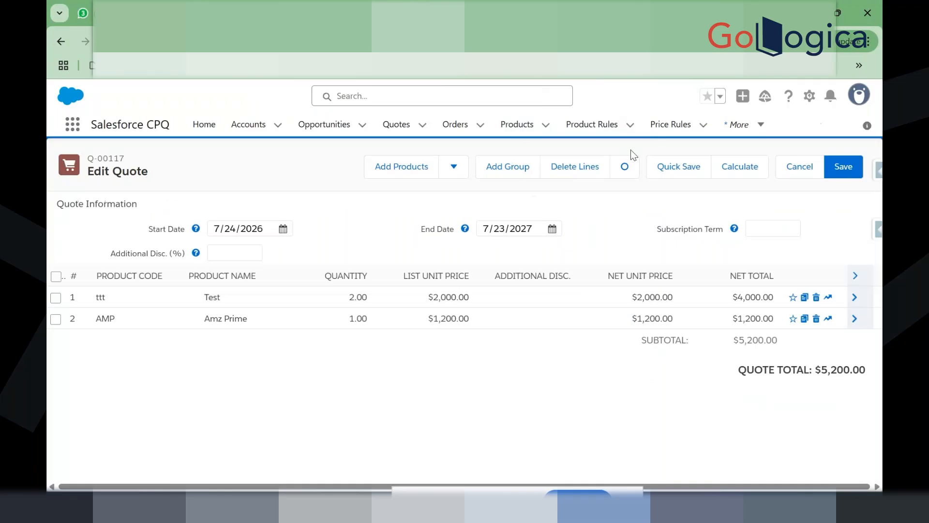
pyautogui.click(806, 173)
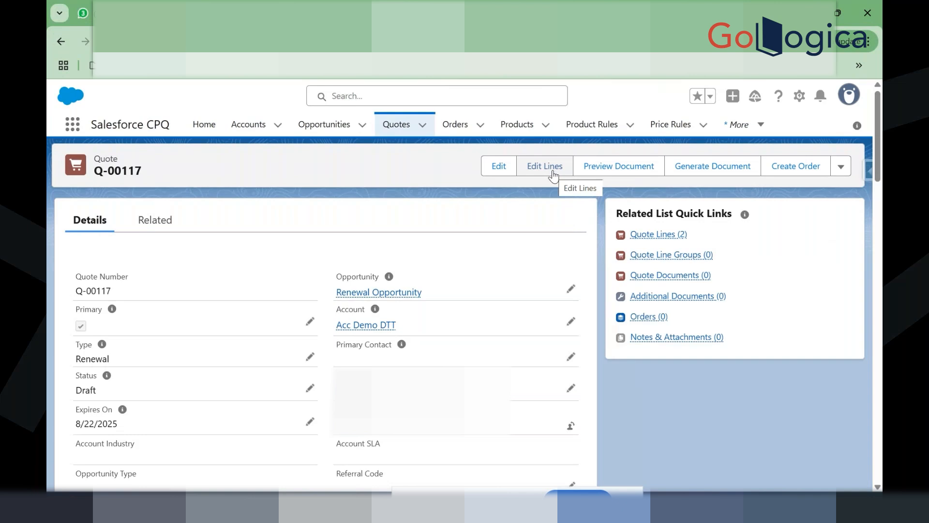
# Step: Copy the quote Type field's API name SBQQ__Type__c from Salesforce Inspector
pyautogui.click(866, 170)
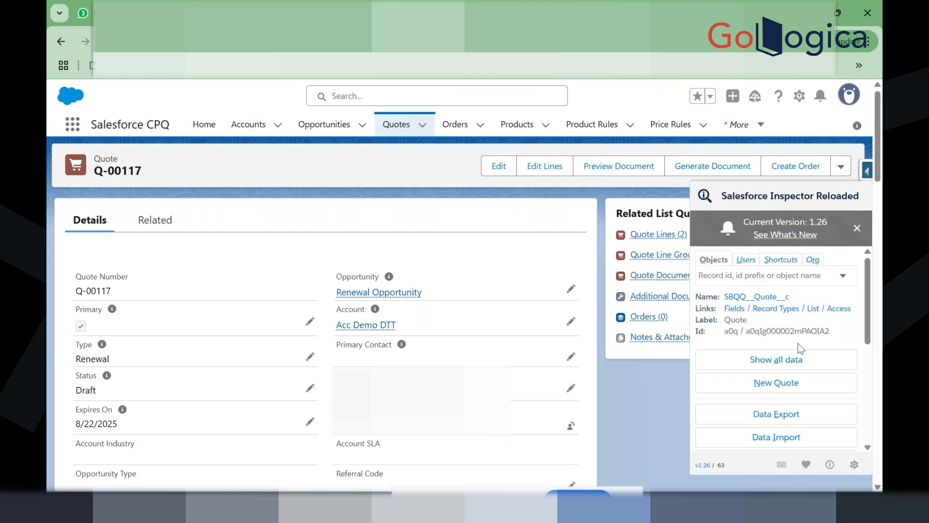
pyautogui.click(790, 361)
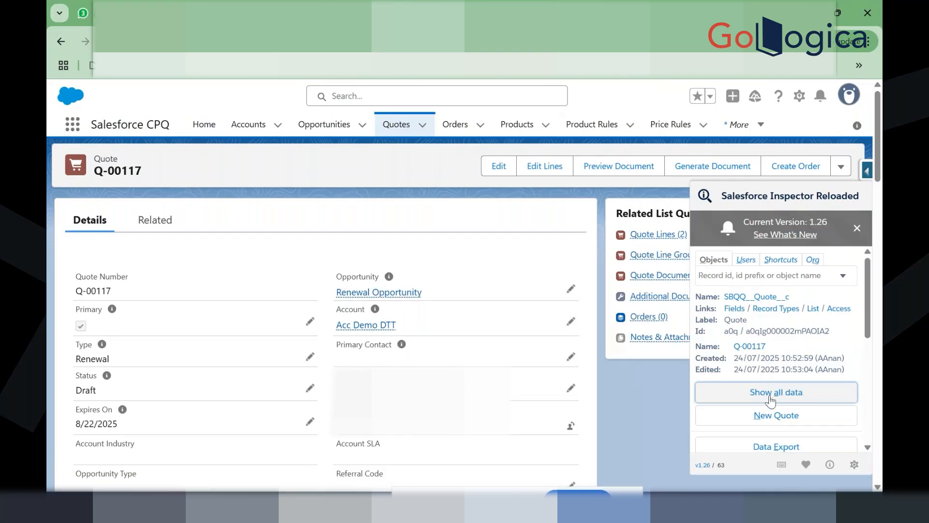
pyautogui.click(373, 13)
pyautogui.click(503, 13)
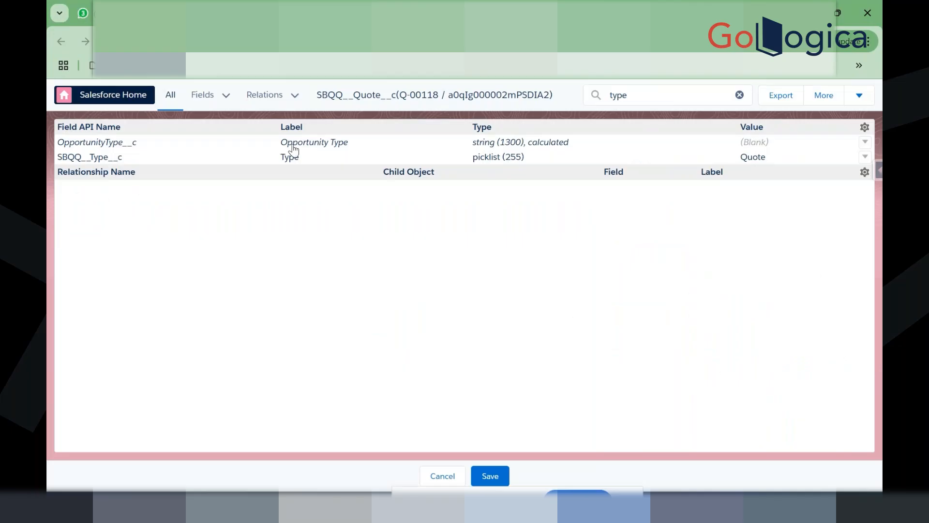
pyautogui.doubleClick(122, 157)
pyautogui.hotkey('ctrl', 'c')
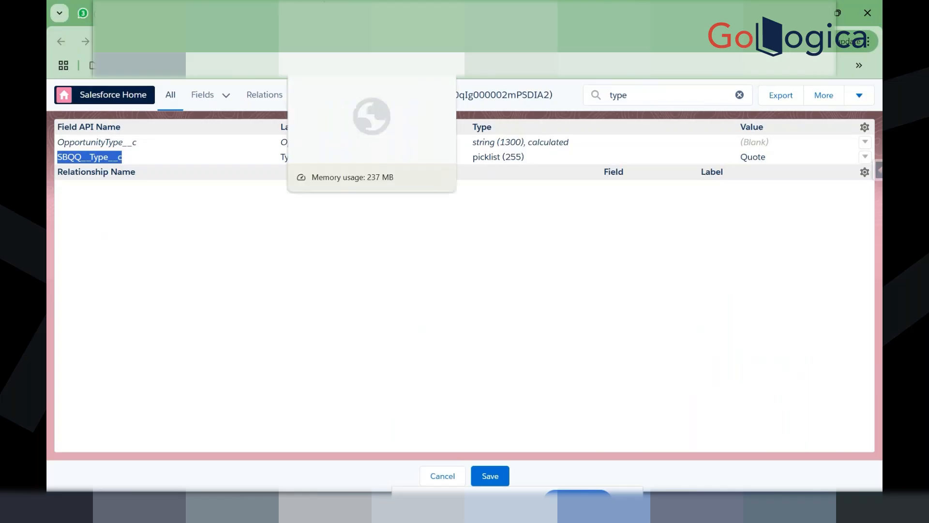
pyautogui.click(323, 4)
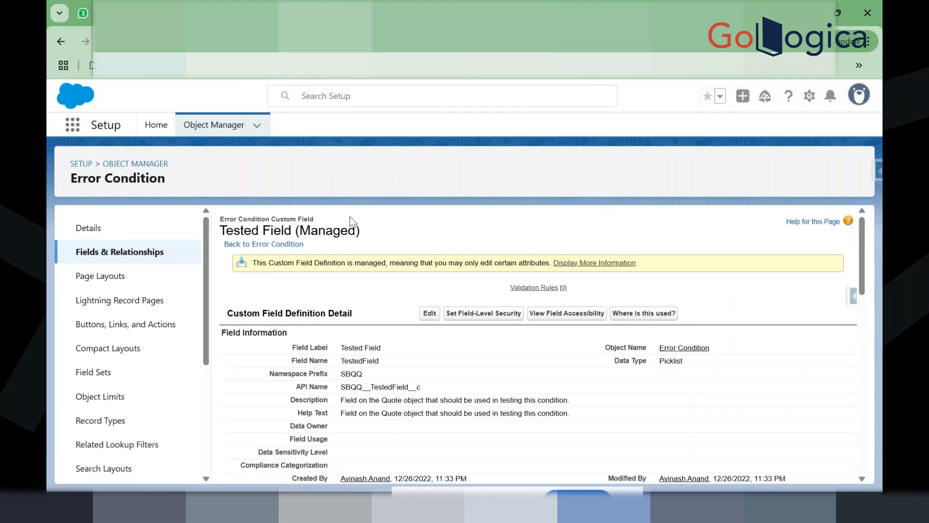
# Step: Enter SBQQ__Type__c as a new value for the Tested Field picklist
pyautogui.scroll(-10, 409, 251)
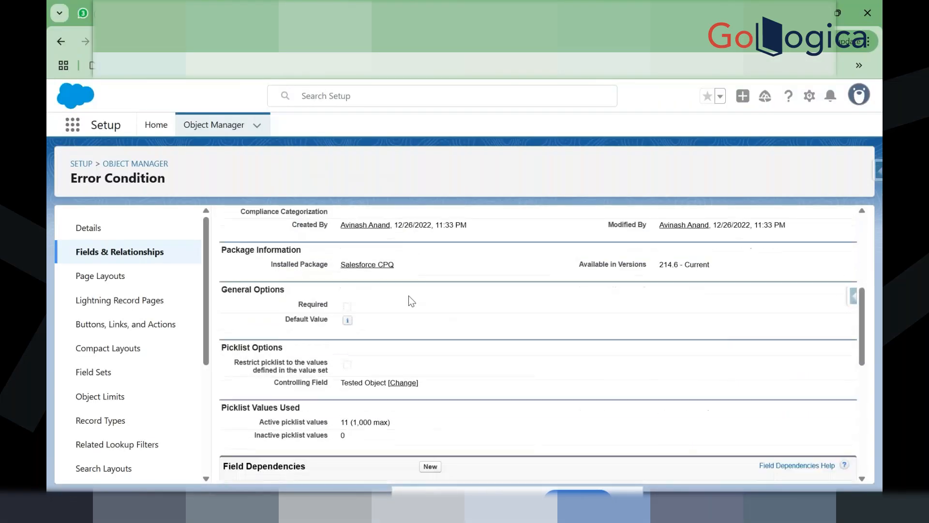
pyautogui.scroll(-3, 414, 326)
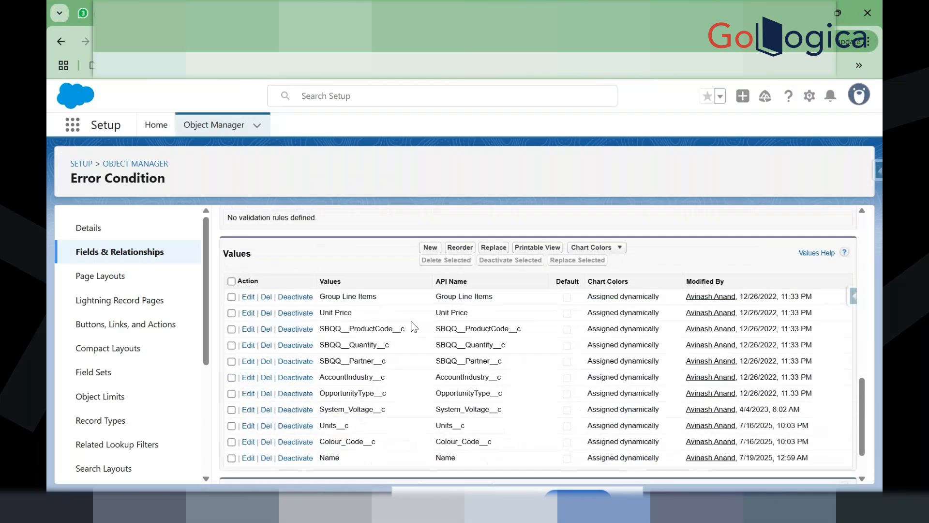
pyautogui.scroll(5, 392, 284)
pyautogui.scroll(-1, 384, 334)
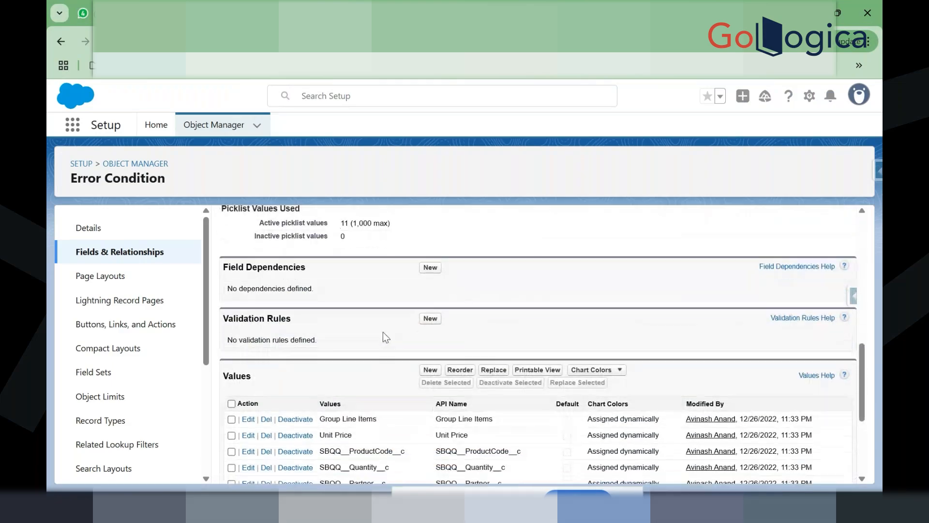
pyautogui.click(423, 367)
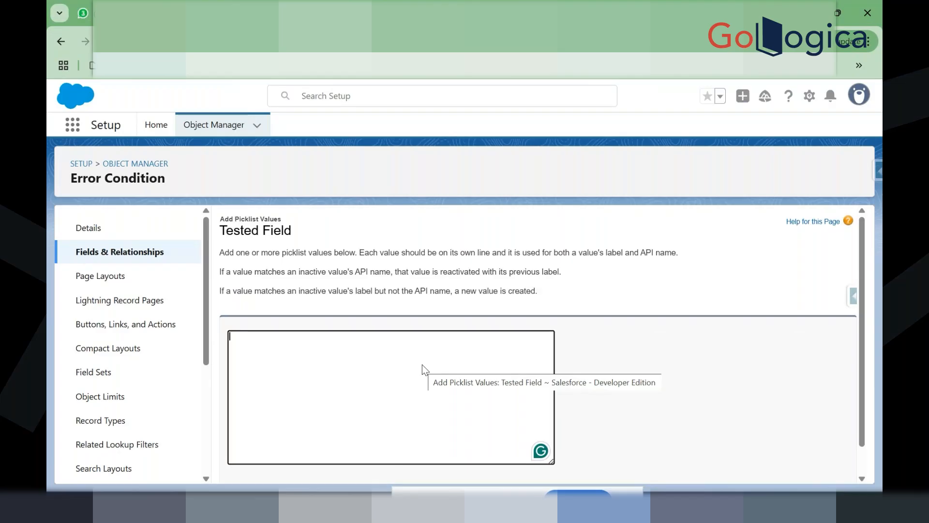
pyautogui.click(358, 369)
pyautogui.hotkey('ctrl', 'v')
# Step: Save the SBQQ__Type__c value and review Tested Field's 12 active values
pyautogui.scroll(-1, 361, 368)
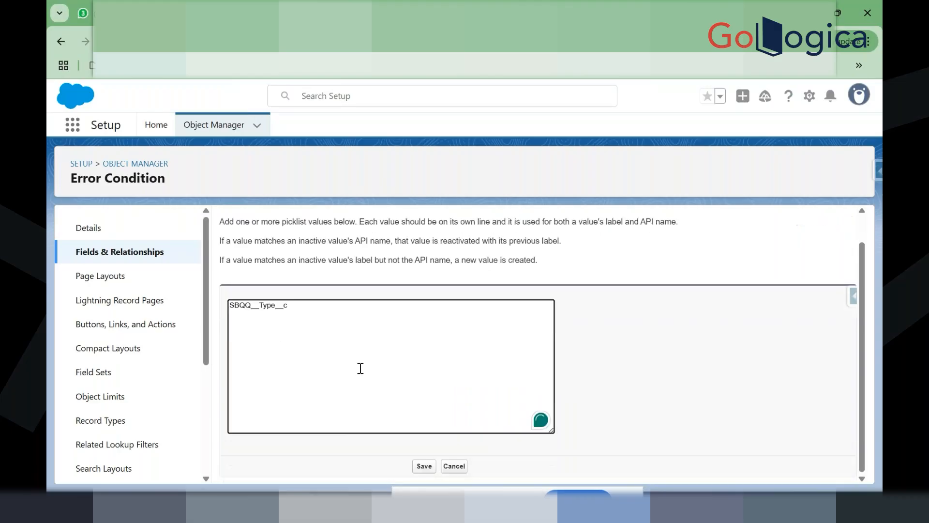
pyautogui.click(425, 466)
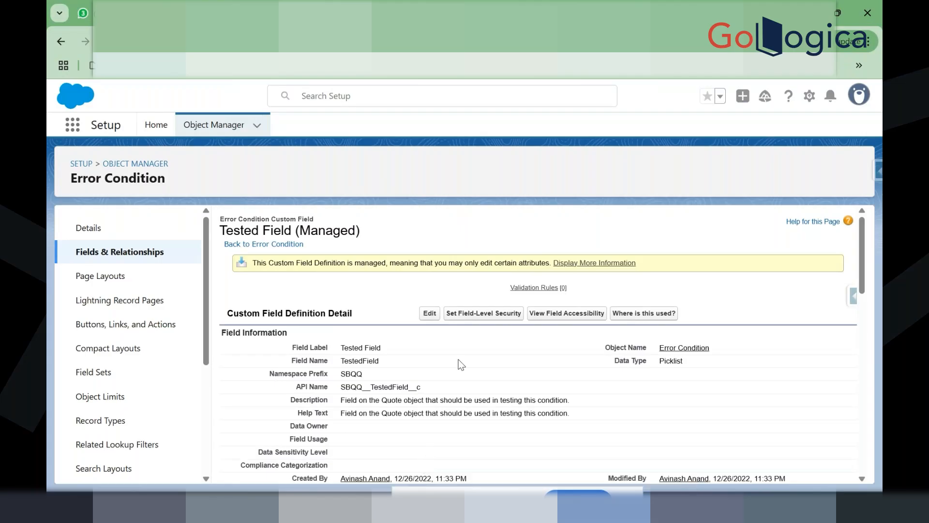
pyautogui.scroll(-1, 457, 359)
pyautogui.scroll(-8, 457, 359)
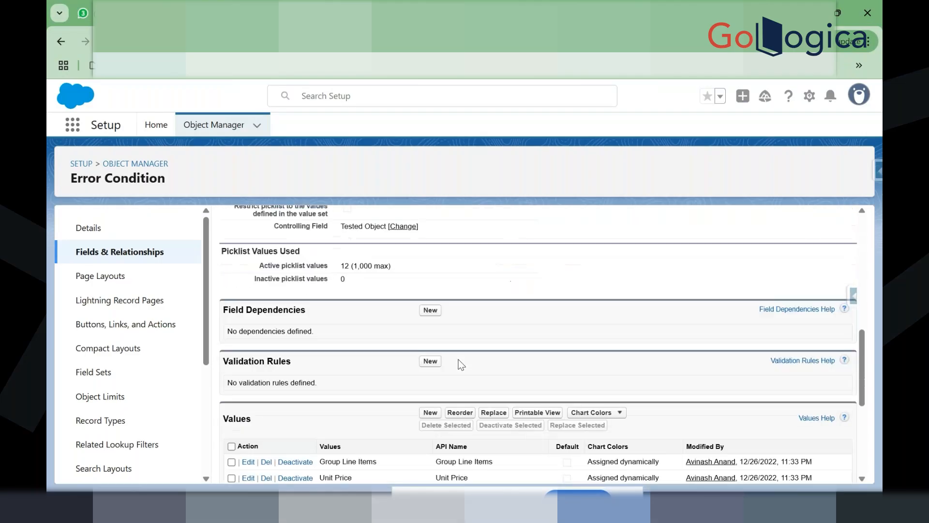
pyautogui.scroll(-4, 457, 359)
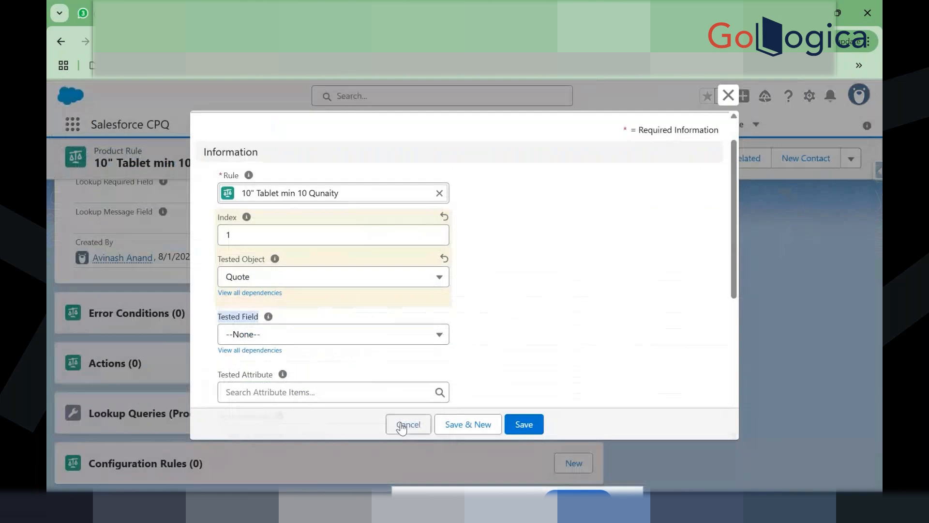
pyautogui.click(398, 425)
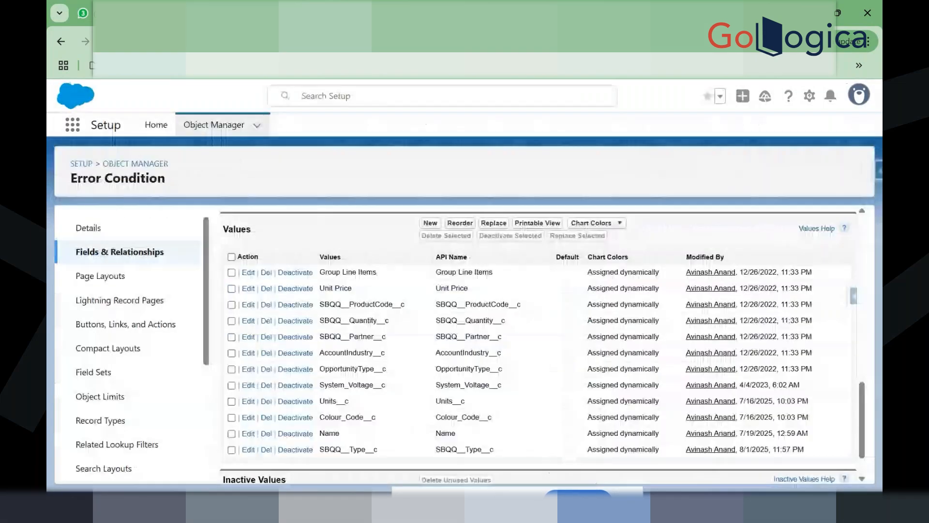
pyautogui.scroll(10, 353, 311)
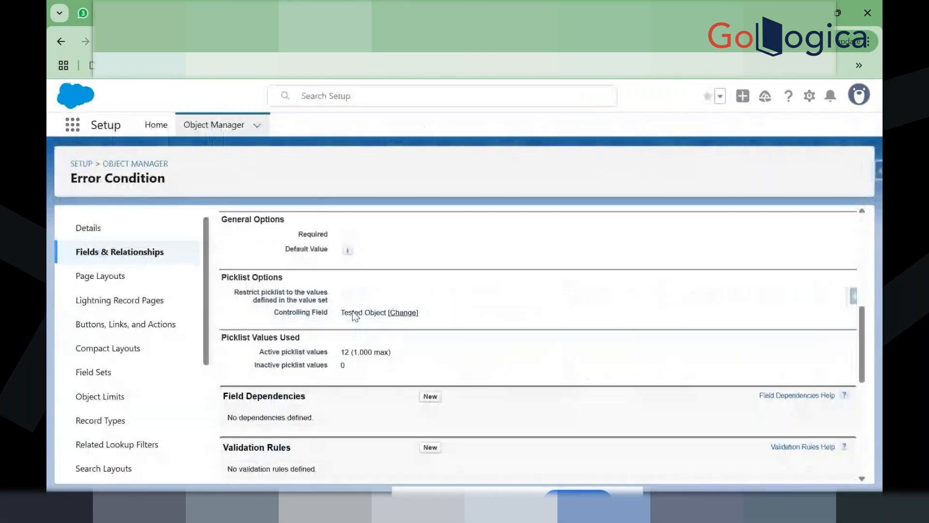
# Step: Open the Tested Object/Tested Field dependency, then return to the 10" Tablet product rule
pyautogui.click(112, 254)
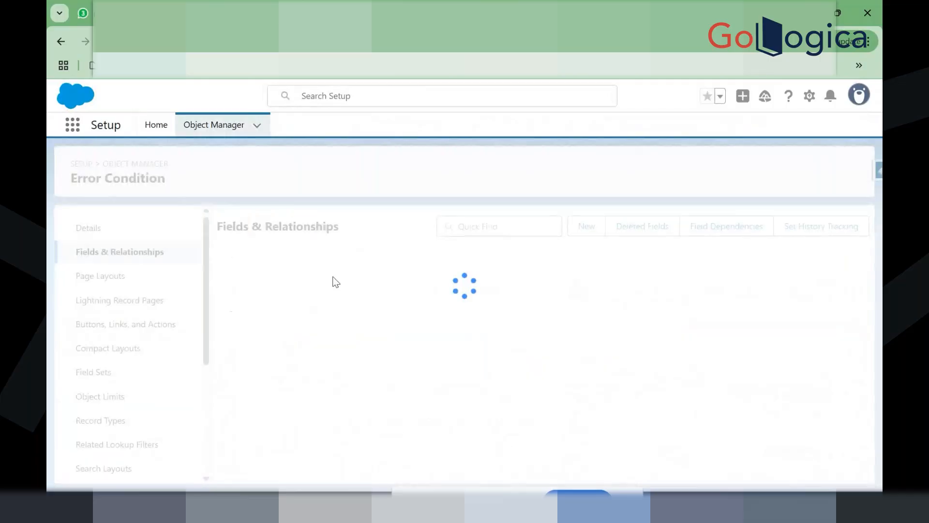
pyautogui.click(723, 234)
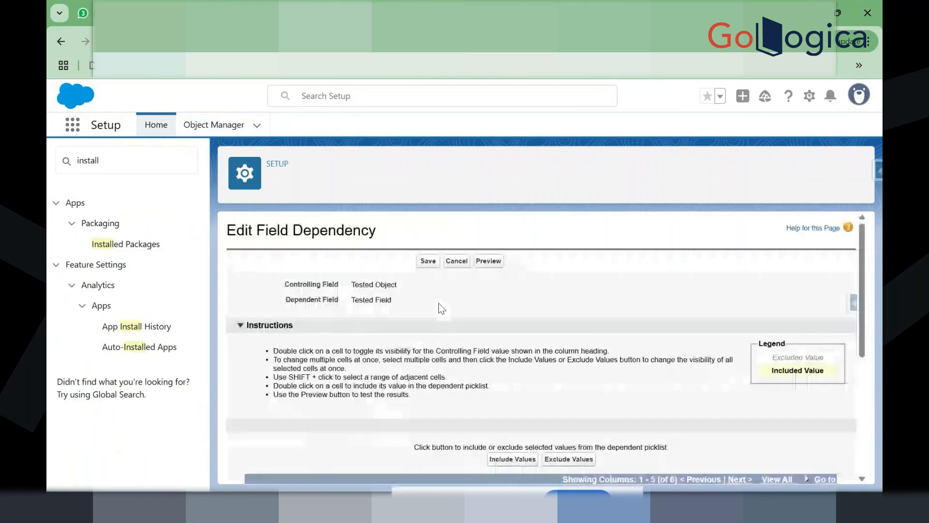
pyautogui.scroll(-5, 442, 309)
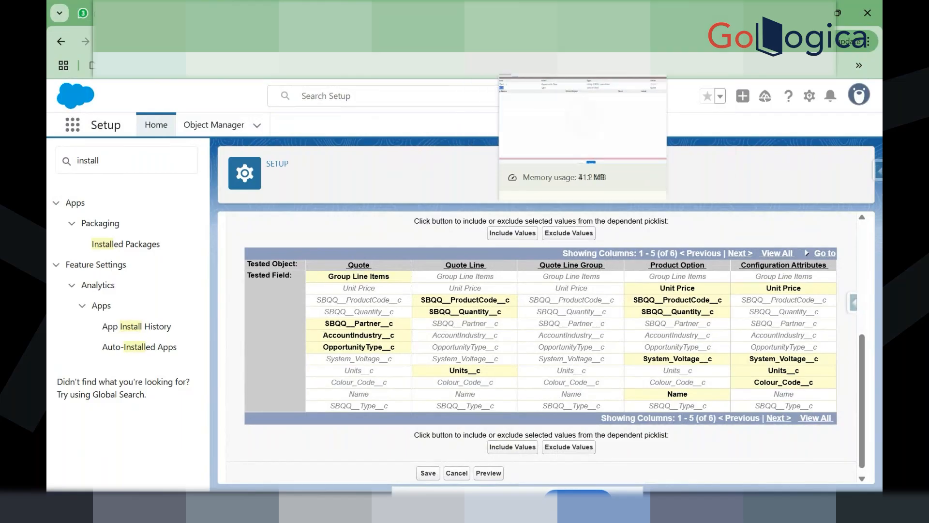
pyautogui.click(576, 13)
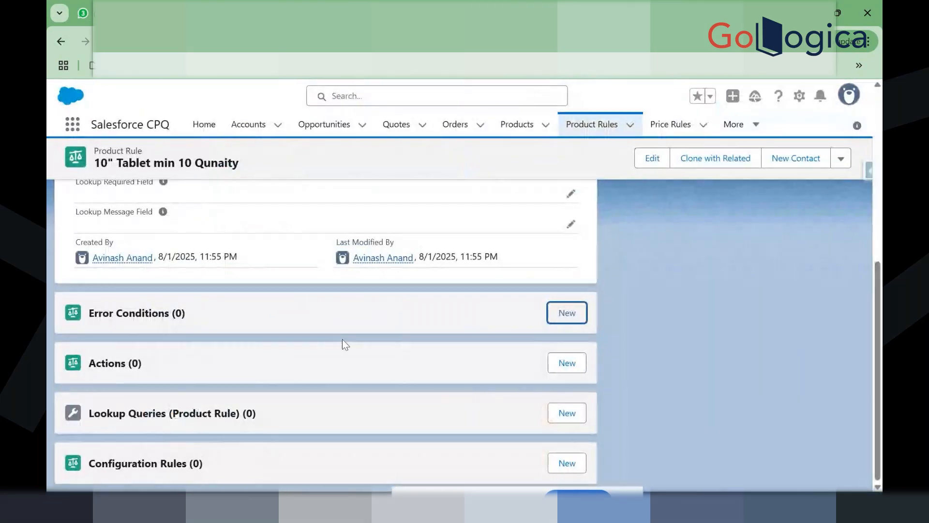
pyautogui.click(556, 307)
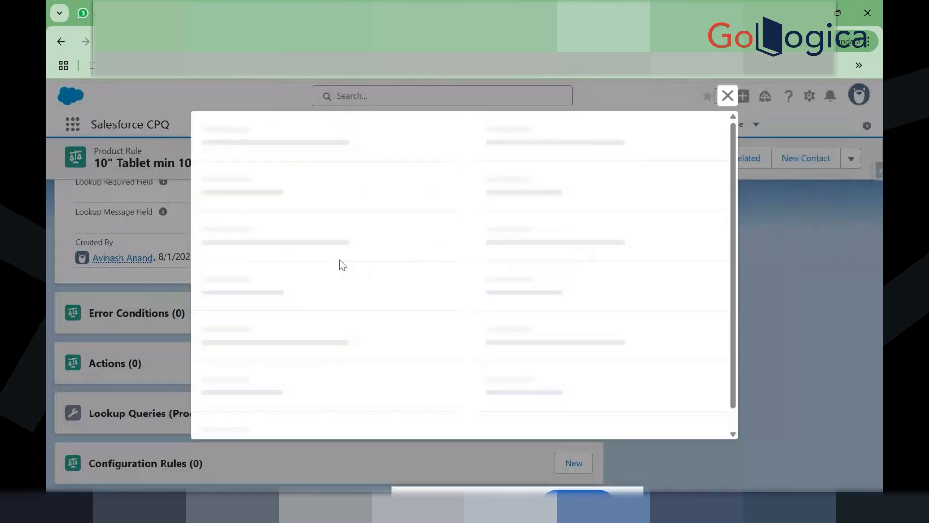
pyautogui.click(295, 316)
pyautogui.click(296, 382)
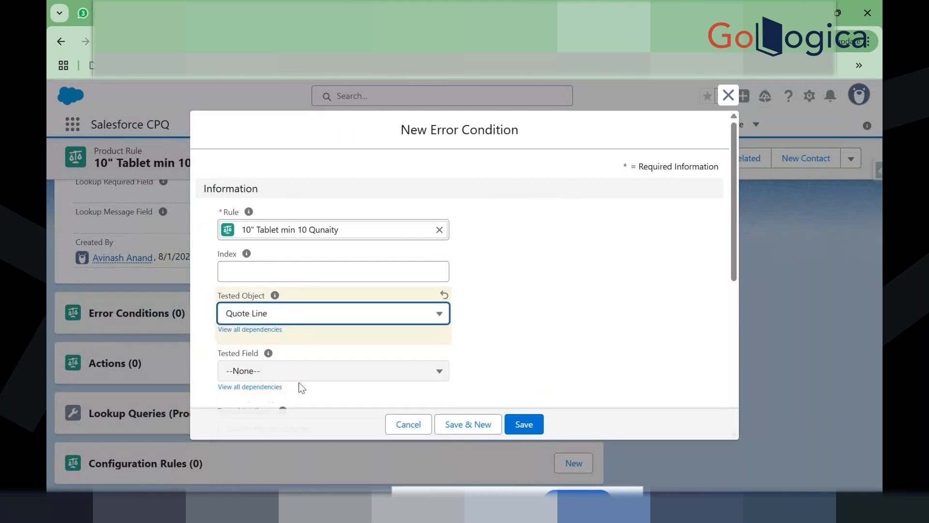
pyautogui.click(318, 376)
pyautogui.scroll(-2, 321, 373)
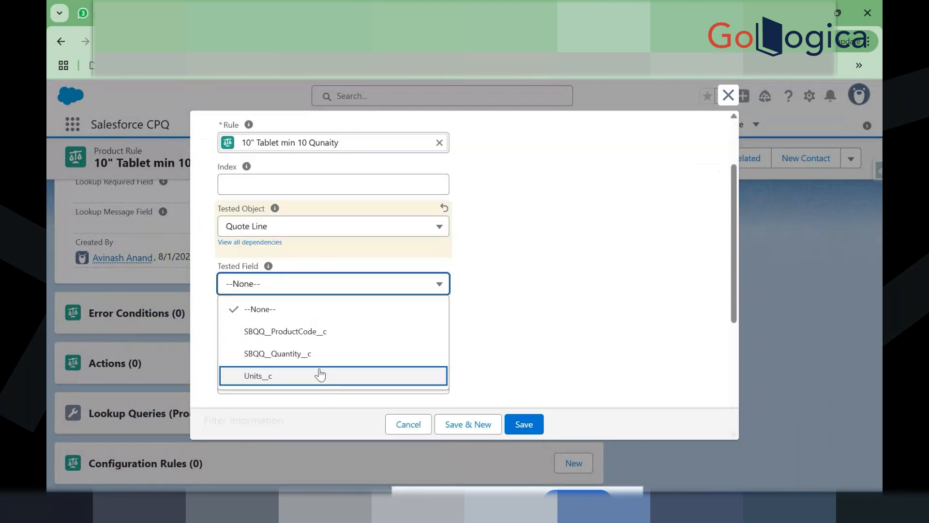
pyautogui.click(402, 424)
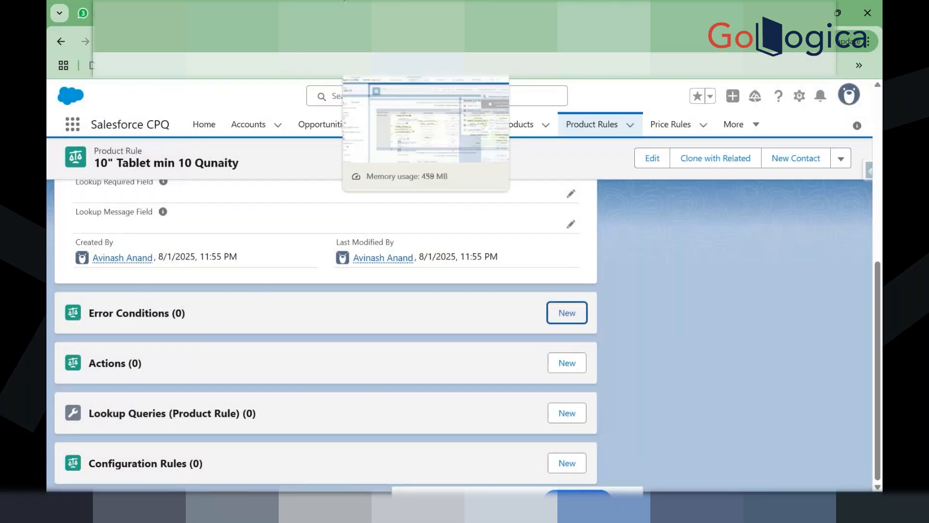
pyautogui.click(316, 13)
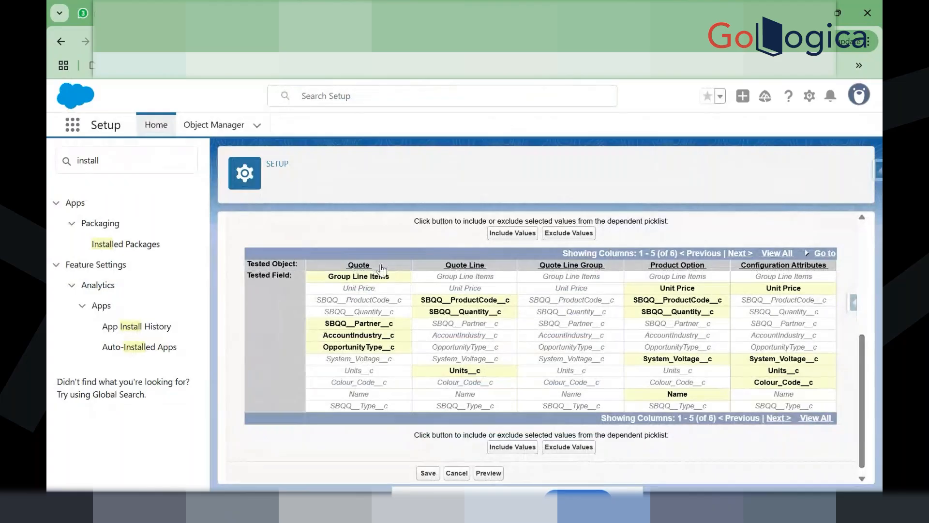
# Step: Include SBQQ__Type__c under Quote in the Tested Field dependency and save it
pyautogui.click(379, 406)
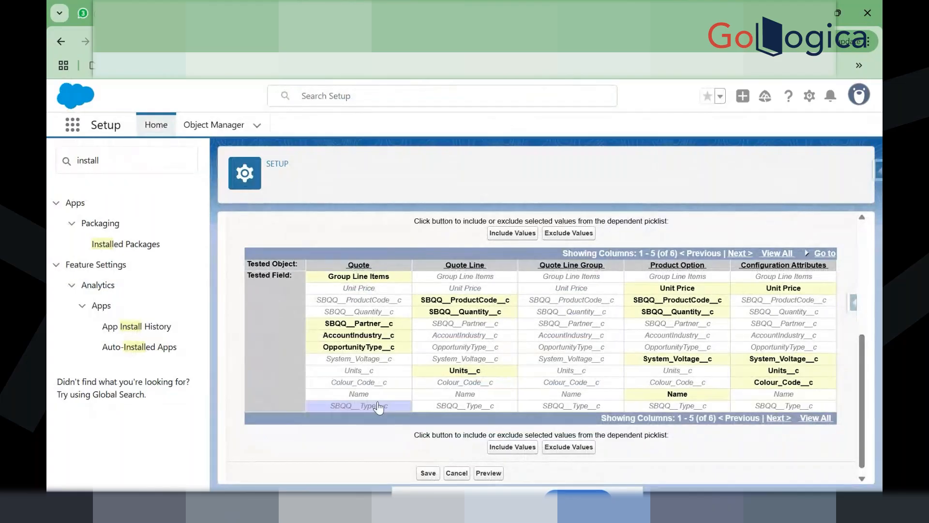
pyautogui.click(514, 449)
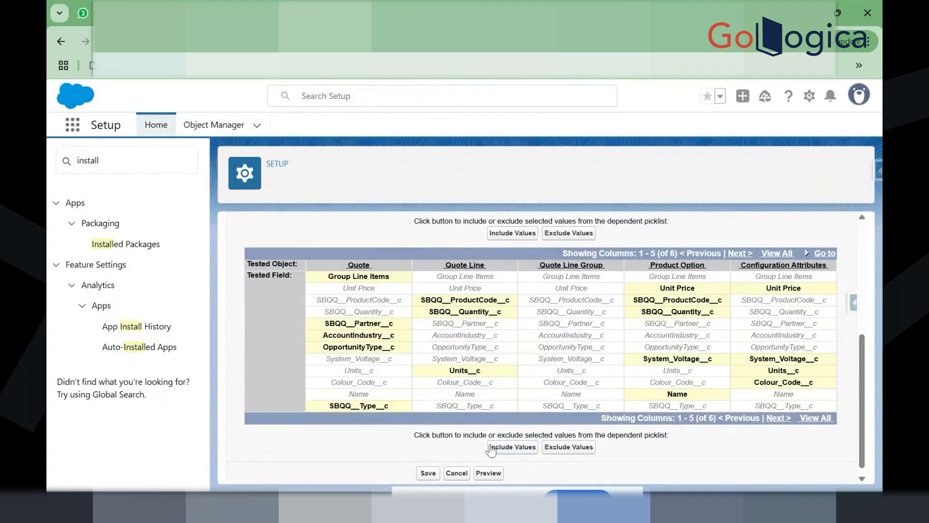
pyautogui.click(422, 474)
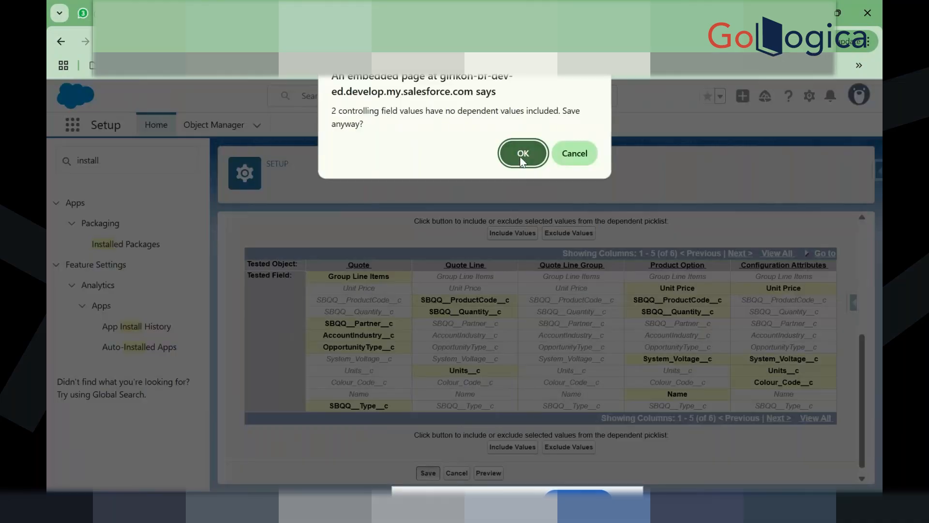
pyautogui.click(522, 154)
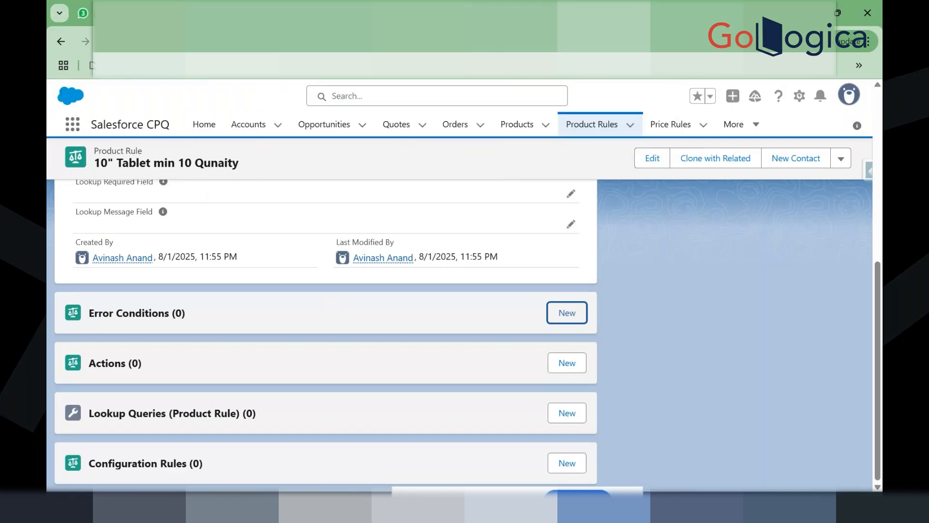
# Step: Reload the rule and start a new error condition with Index 1
pyautogui.press('F5')
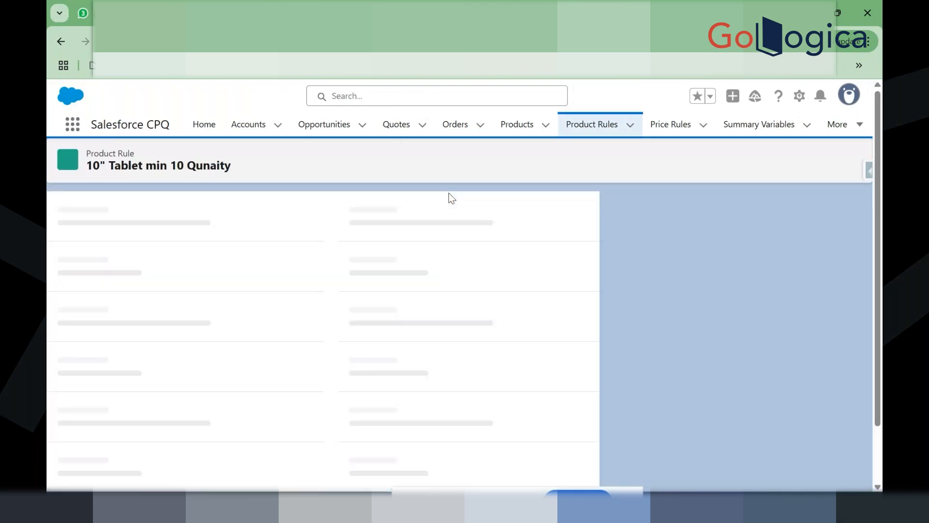
pyautogui.scroll(-3, 448, 193)
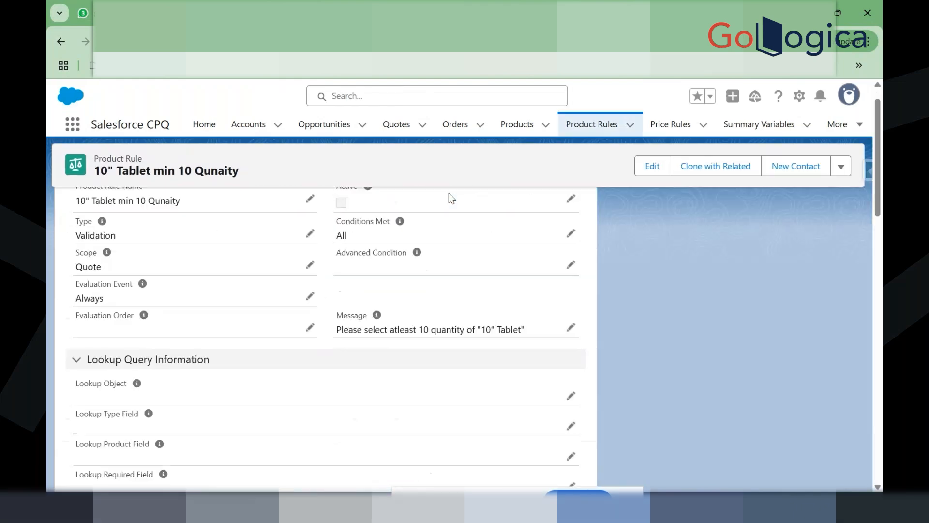
pyautogui.scroll(-4, 464, 262)
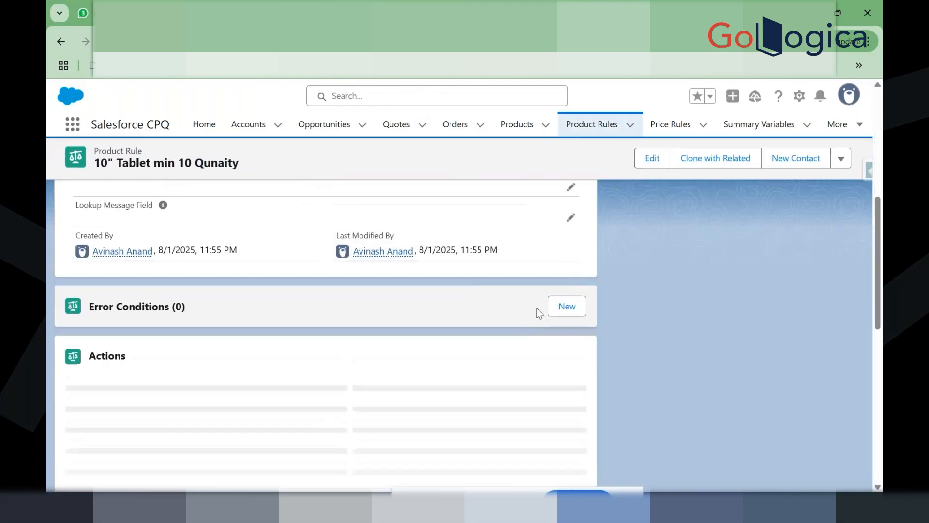
pyautogui.click(567, 303)
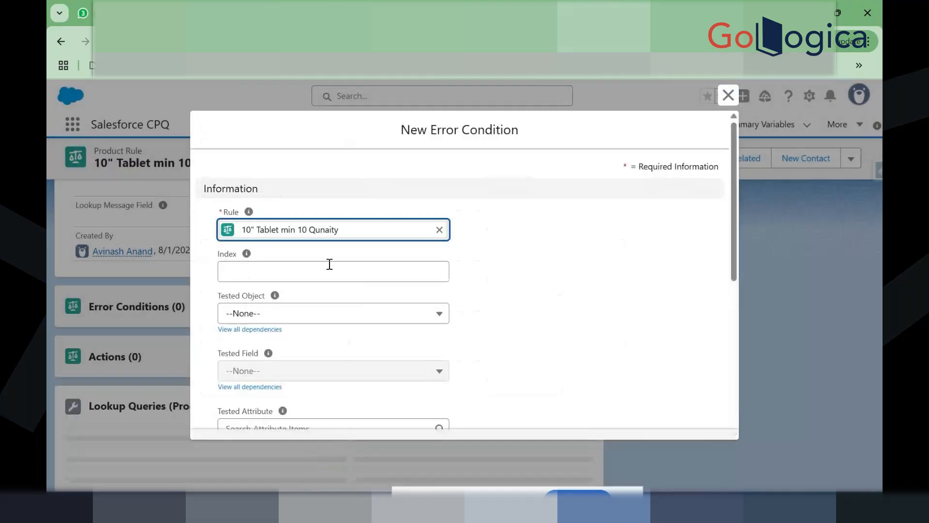
pyautogui.click(297, 277)
pyautogui.click(292, 325)
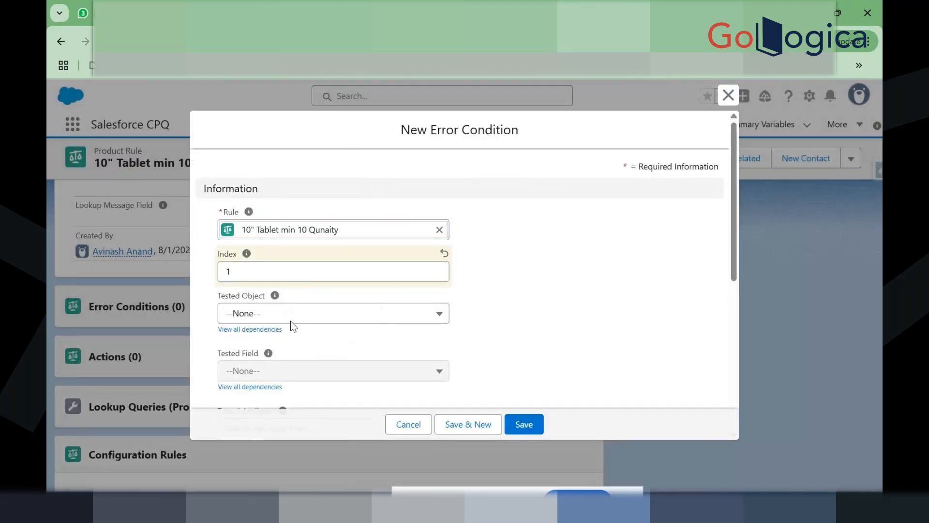
# Step: Set Tested Object to Quote and Tested Field to SBQQ__Type__c
pyautogui.click(317, 322)
pyautogui.click(293, 368)
pyautogui.scroll(-2, 293, 367)
pyautogui.click(354, 290)
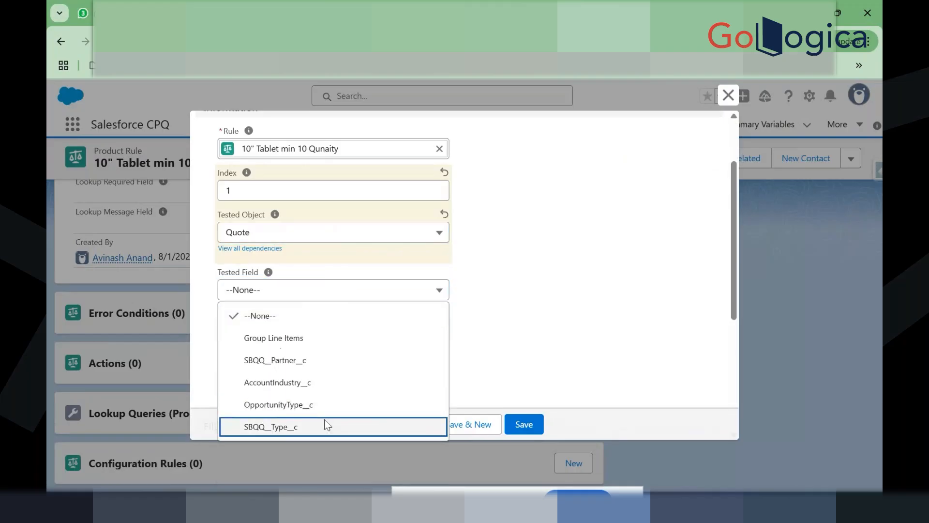
pyautogui.click(324, 421)
pyautogui.scroll(-4, 391, 359)
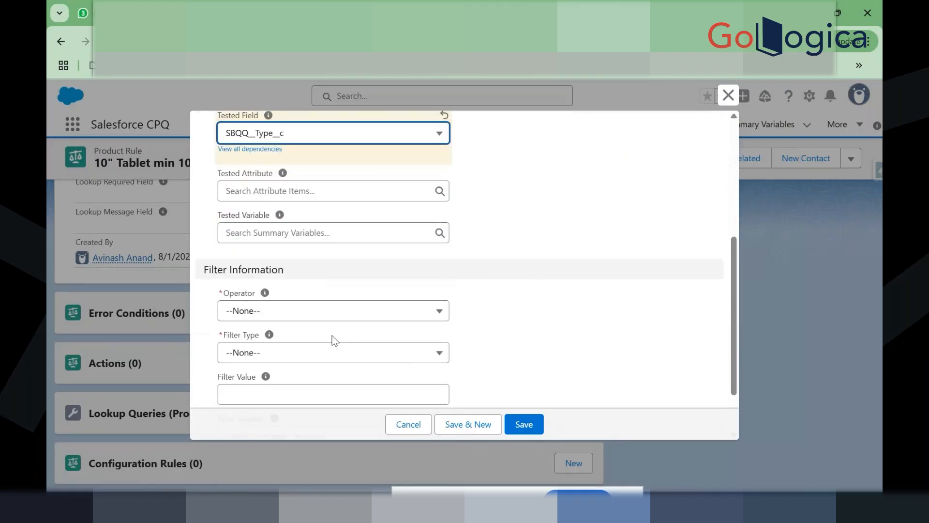
# Step: Set Operator to equals and Filter Type to Value
pyautogui.click(309, 321)
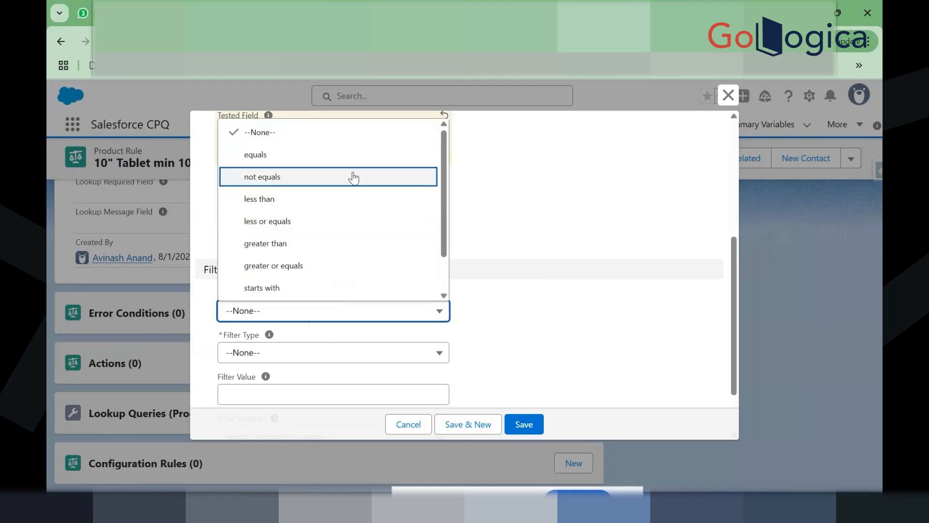
pyautogui.click(369, 165)
pyautogui.click(358, 355)
pyautogui.click(306, 423)
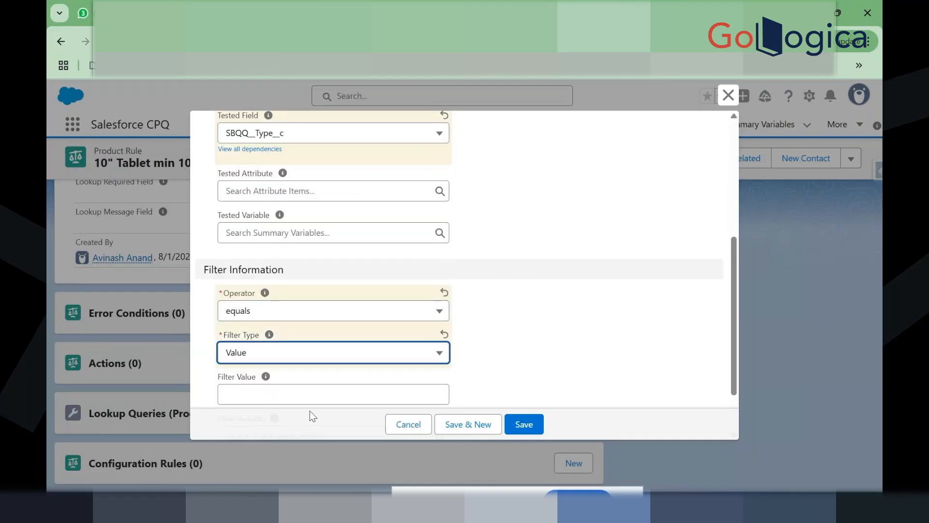
pyautogui.scroll(-2, 343, 380)
pyautogui.click(266, 327)
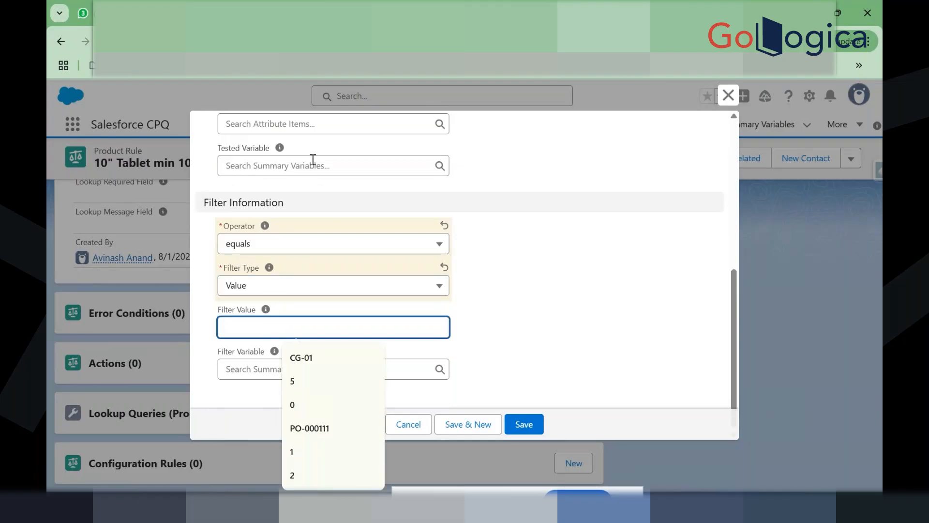
pyautogui.click(433, 2)
pyautogui.click(433, 2)
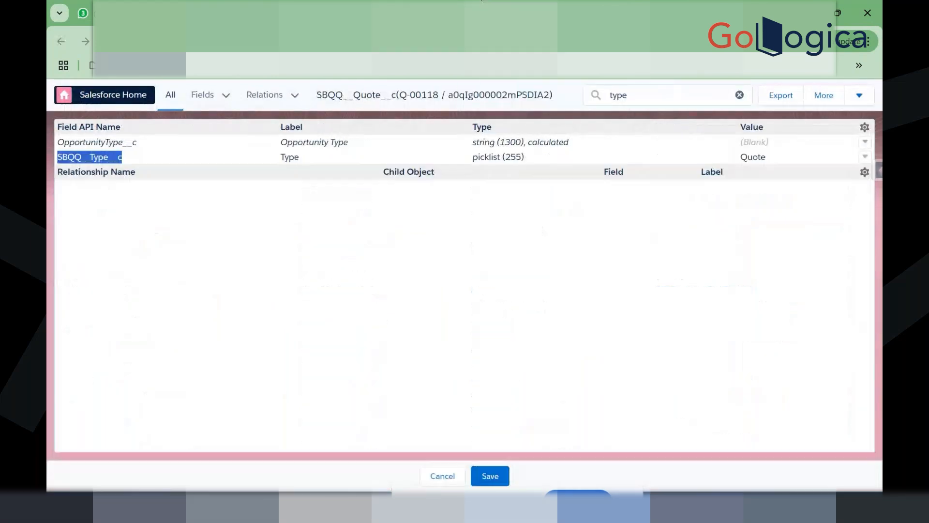
# Step: Paste the quote's Type value 'Quote' into Filter Value and save the error condition
pyautogui.doubleClick(763, 155)
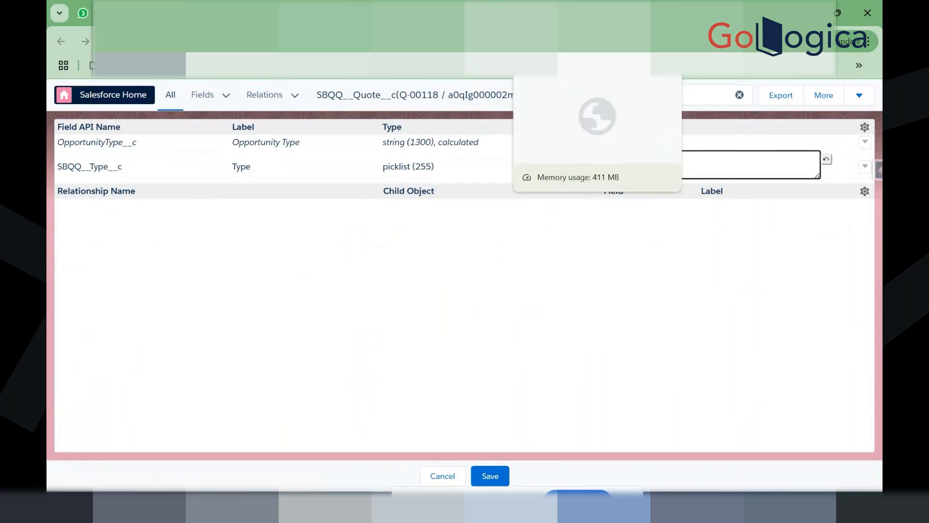
pyautogui.click(598, 1)
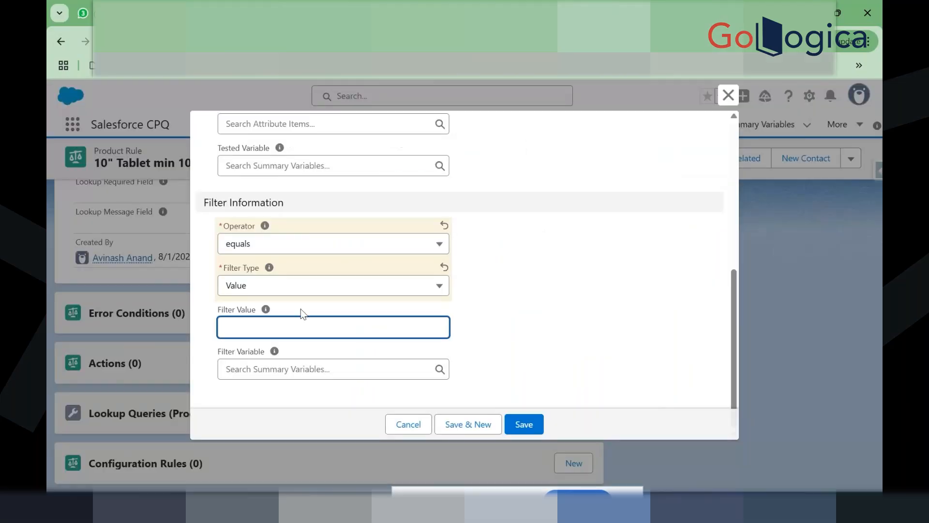
pyautogui.write('SBQQ__Type__c')
pyautogui.hotkey('ctrl', 'a')
pyautogui.press('BackSpace')
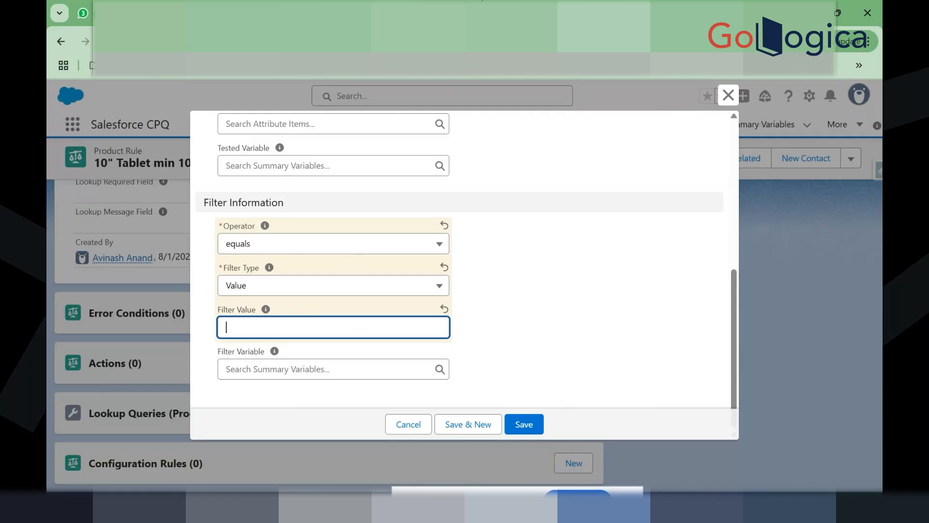
pyautogui.click(513, 9)
pyautogui.doubleClick(621, 161)
pyautogui.hotkey('ctrl', 'c')
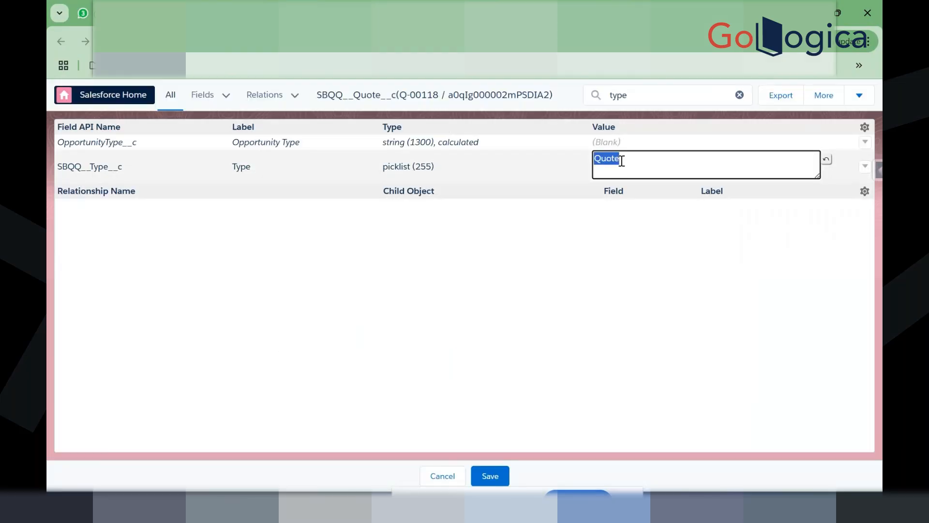
pyautogui.click(604, 11)
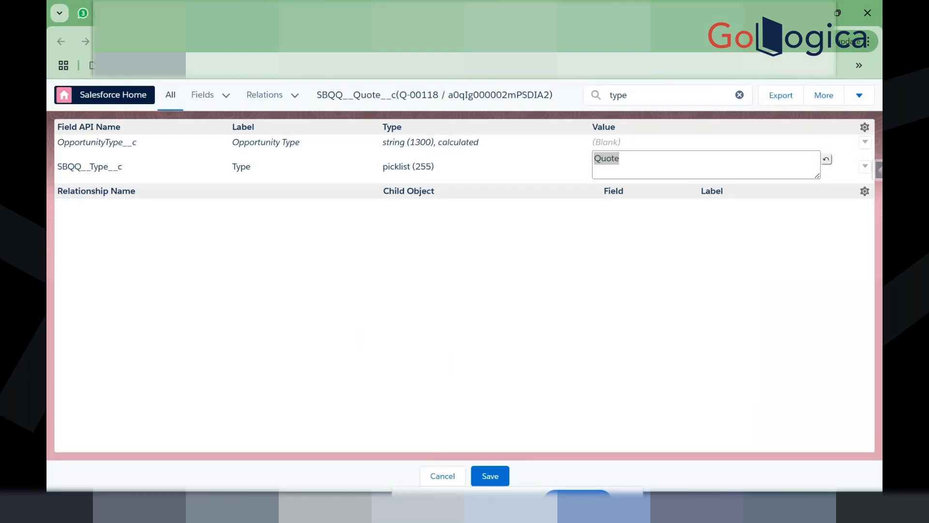
pyautogui.hotkey('ctrl', 'v')
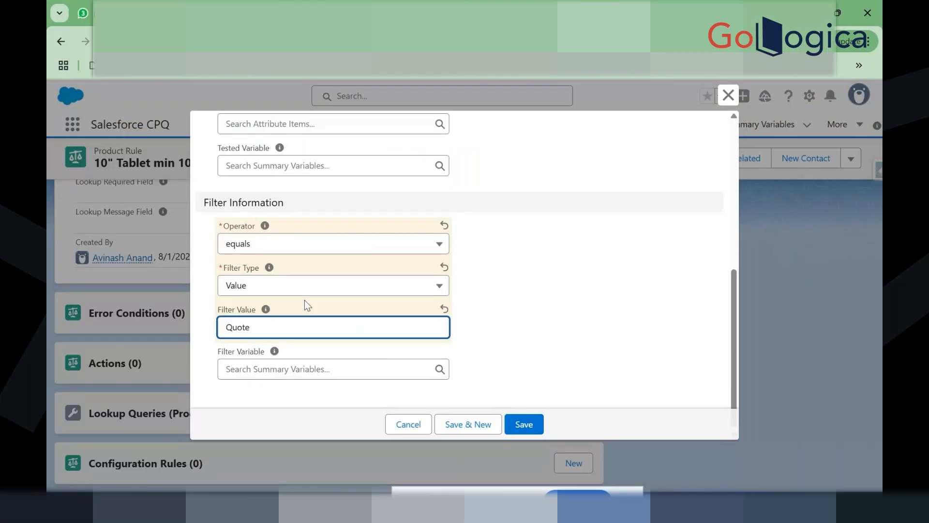
pyautogui.click(511, 382)
pyautogui.click(527, 421)
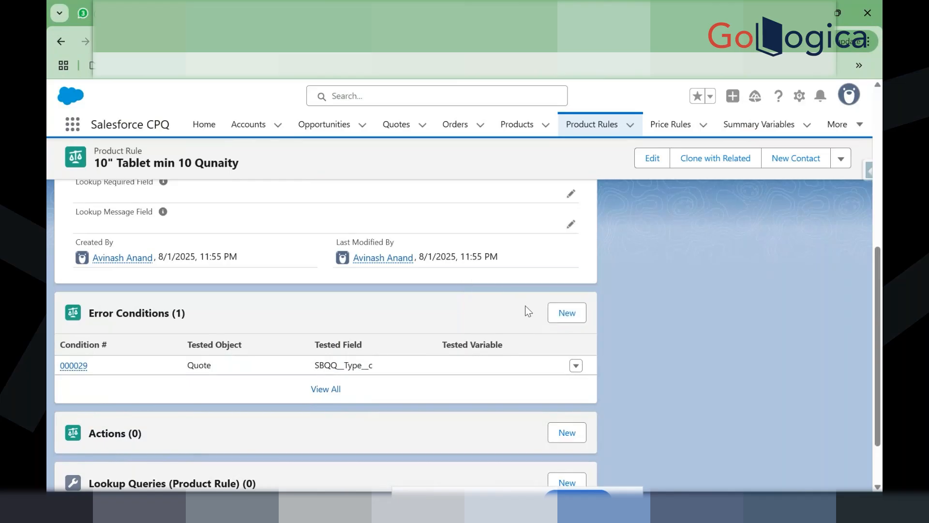
# Step: Create error condition index 2 testing Quote Line SBQQ__ProductCode__c equals, with filter type Value
pyautogui.click(566, 314)
pyautogui.click(320, 267)
pyautogui.write('2')
pyautogui.click(315, 314)
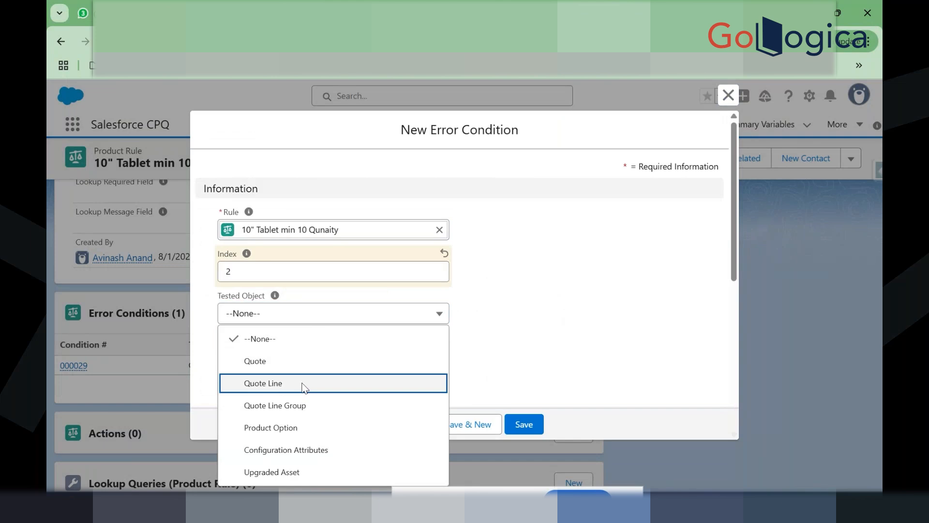
pyautogui.click(304, 384)
pyautogui.scroll(-2, 300, 367)
pyautogui.click(385, 262)
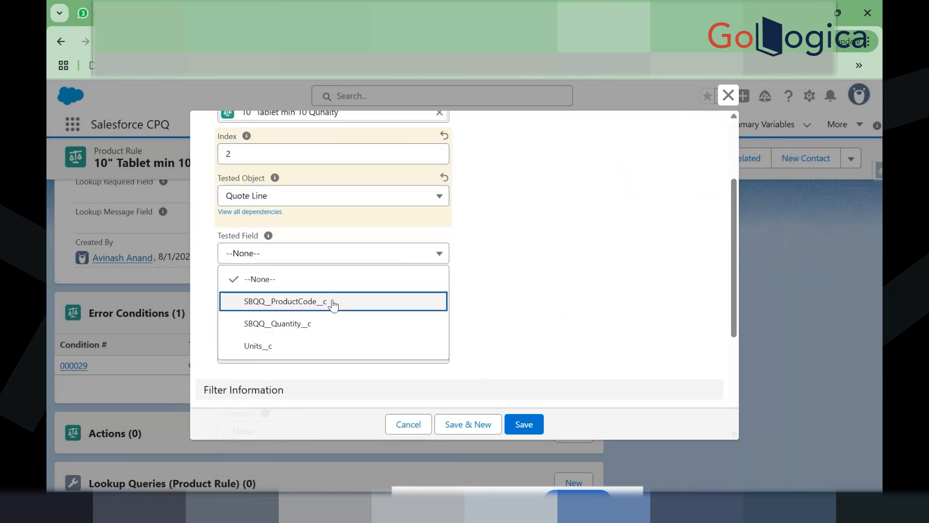
pyautogui.click(333, 302)
pyautogui.scroll(-2, 332, 305)
pyautogui.click(308, 328)
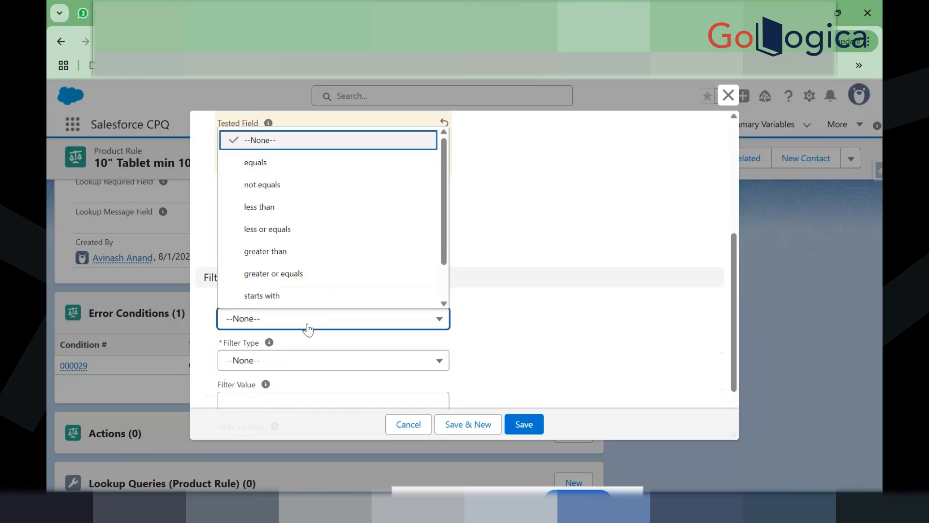
pyautogui.click(353, 167)
pyautogui.click(311, 363)
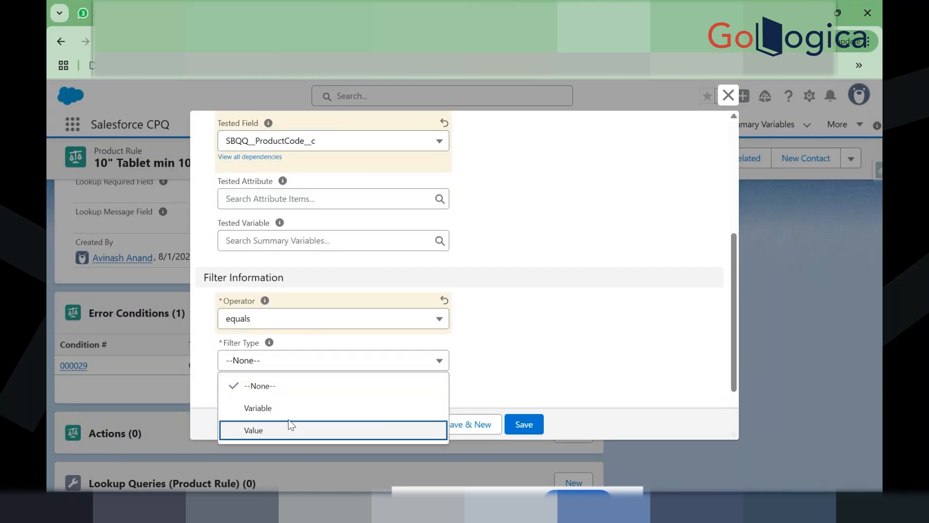
pyautogui.click(291, 428)
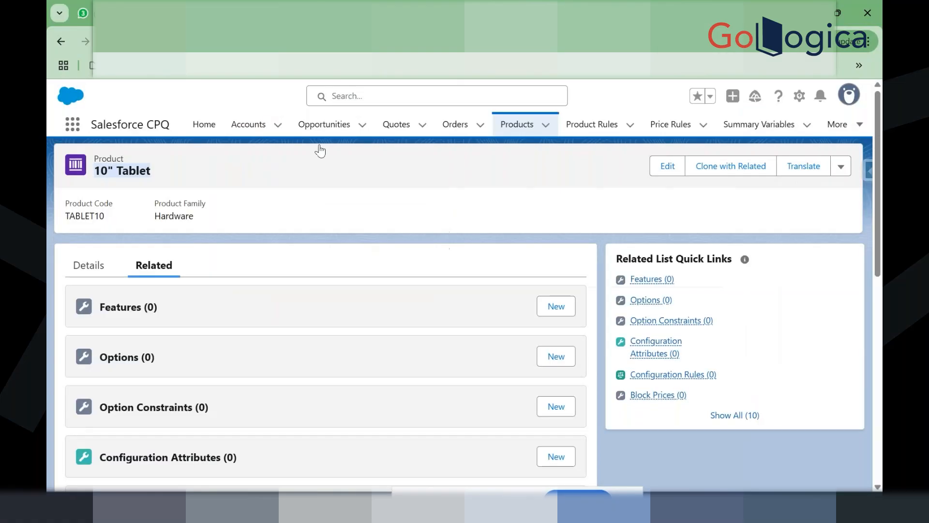
# Step: Paste the product code TABLET10 as the filter value and save the condition
pyautogui.doubleClick(90, 217)
pyautogui.hotkey('ctrl', 'c')
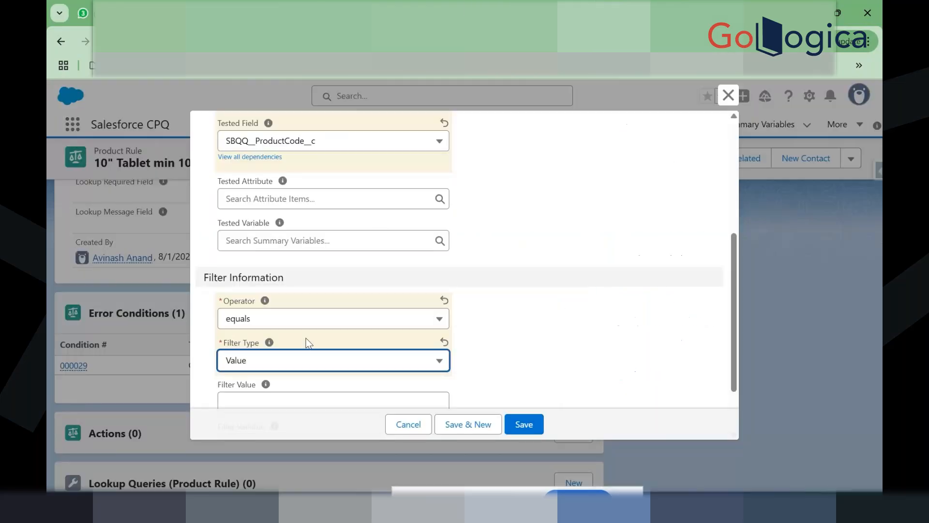
pyautogui.scroll(-3, 285, 370)
pyautogui.click(296, 343)
pyautogui.hotkey('ctrl', 'v')
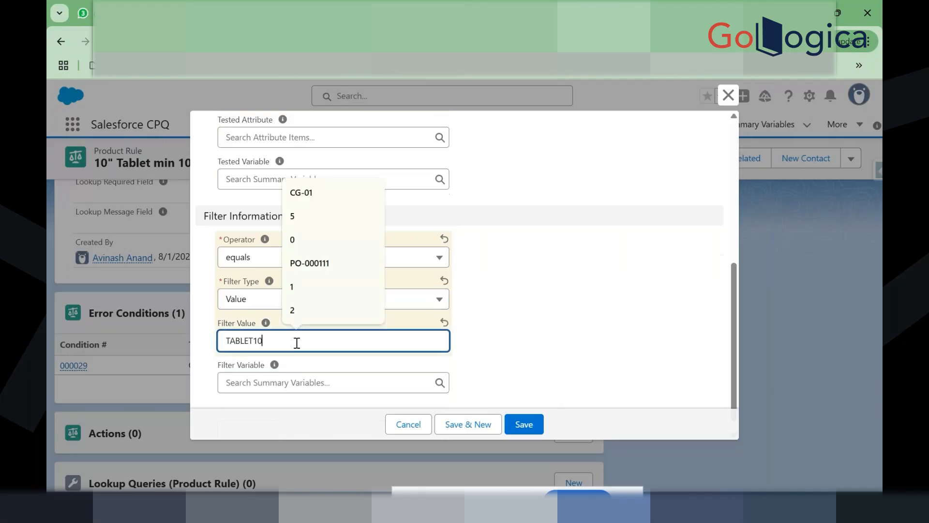
pyautogui.click(483, 348)
pyautogui.click(521, 424)
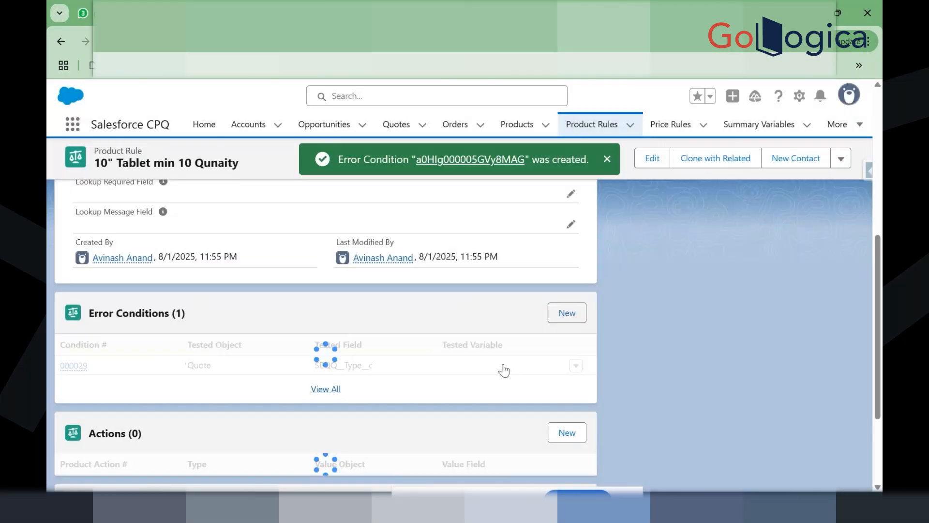
pyautogui.click(566, 312)
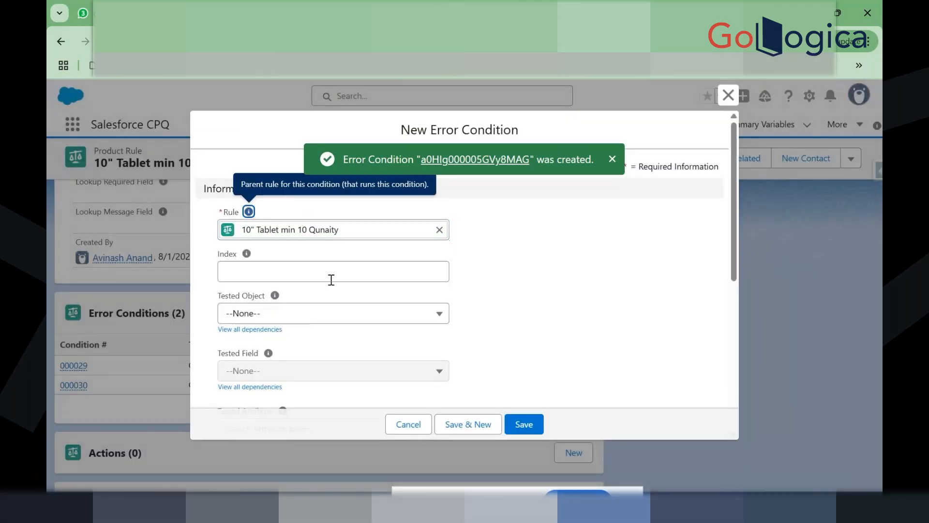
# Step: Give the new condition index 3, testing Quote Line's SBQQ__Quantity__c field
pyautogui.click(331, 280)
pyautogui.write('3')
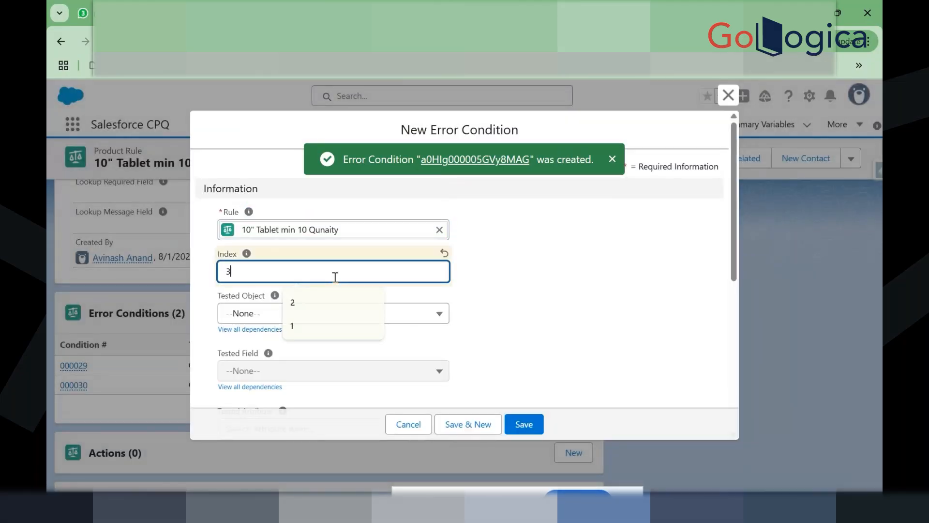
pyautogui.click(336, 321)
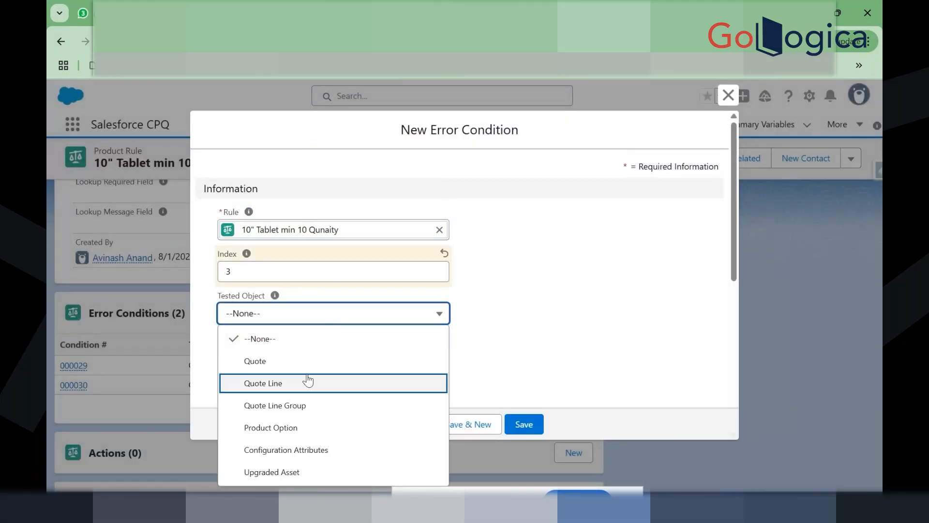
pyautogui.click(307, 381)
pyautogui.scroll(-1, 309, 380)
pyautogui.click(351, 290)
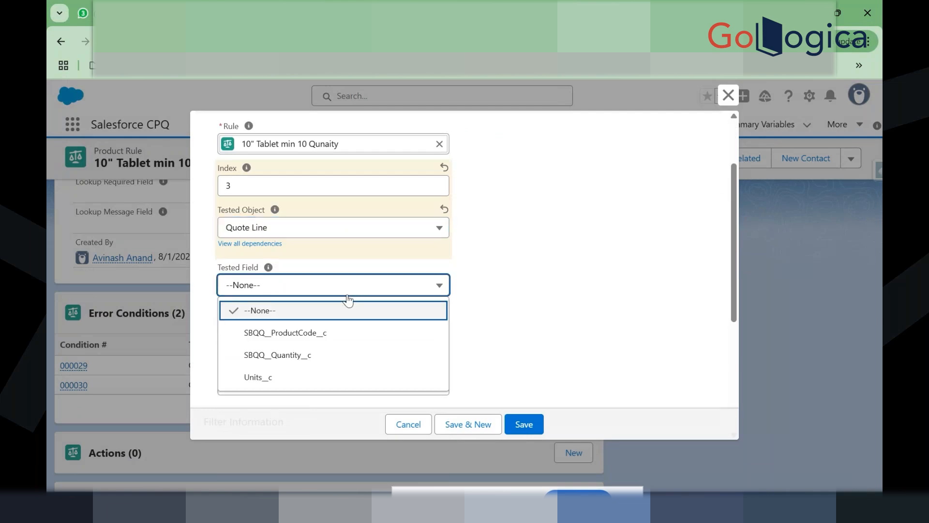
pyautogui.click(332, 355)
pyautogui.scroll(-1, 332, 353)
pyautogui.scroll(-1, 331, 353)
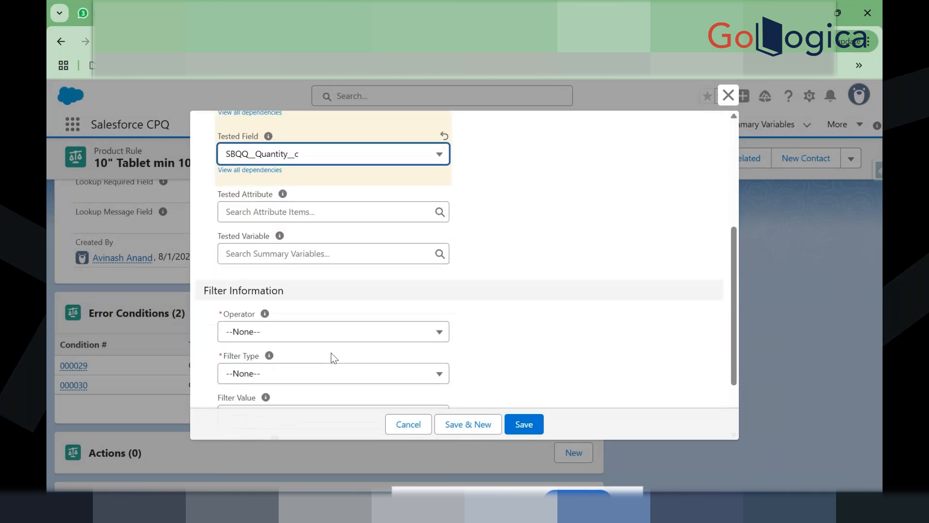
# Step: Set the operator to less than with a Value filter of 10, and save the condition
pyautogui.click(292, 327)
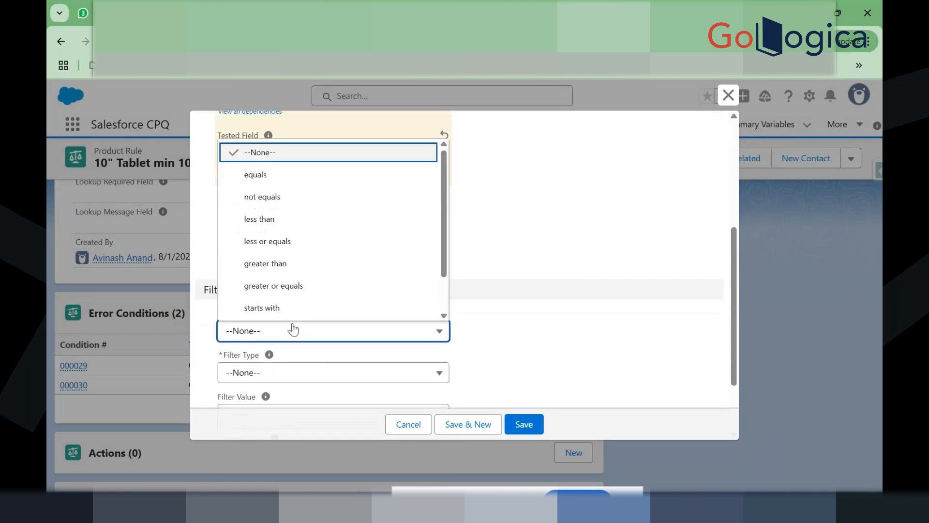
pyautogui.click(324, 229)
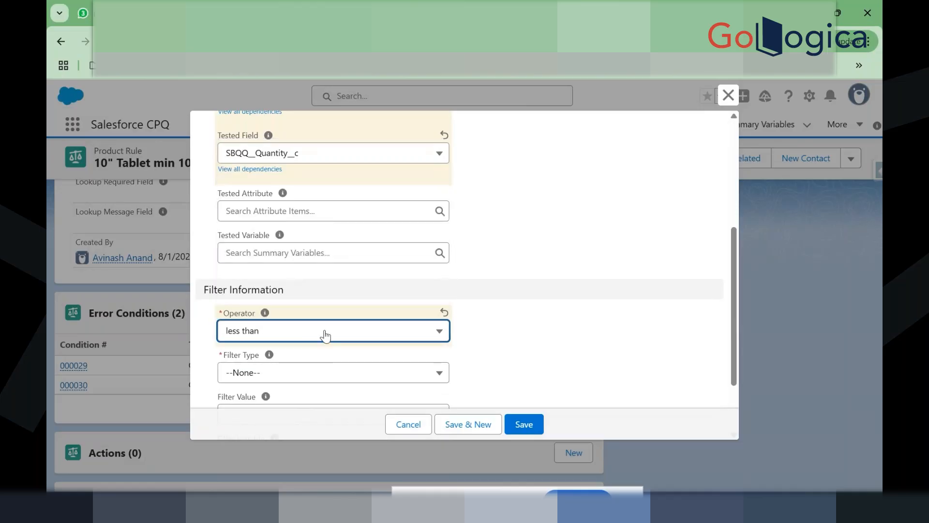
pyautogui.scroll(-1, 324, 336)
pyautogui.click(334, 292)
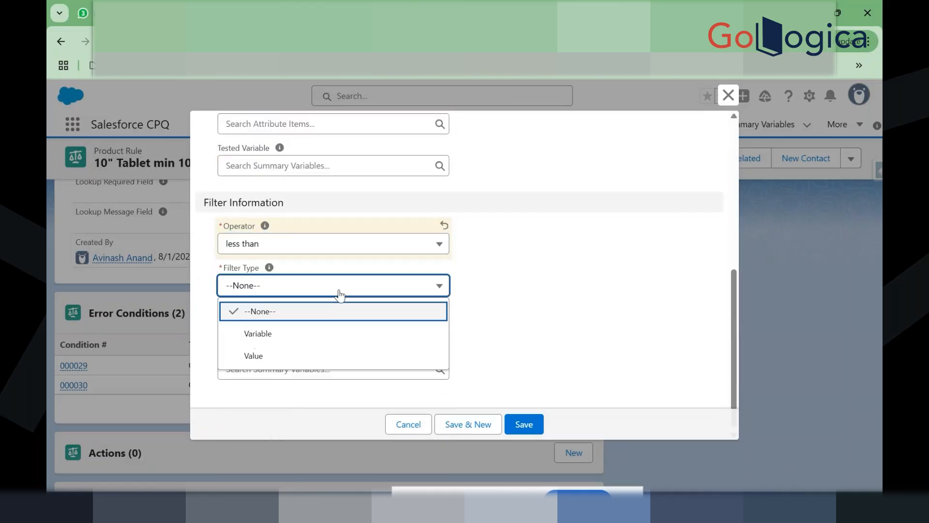
pyautogui.click(321, 350)
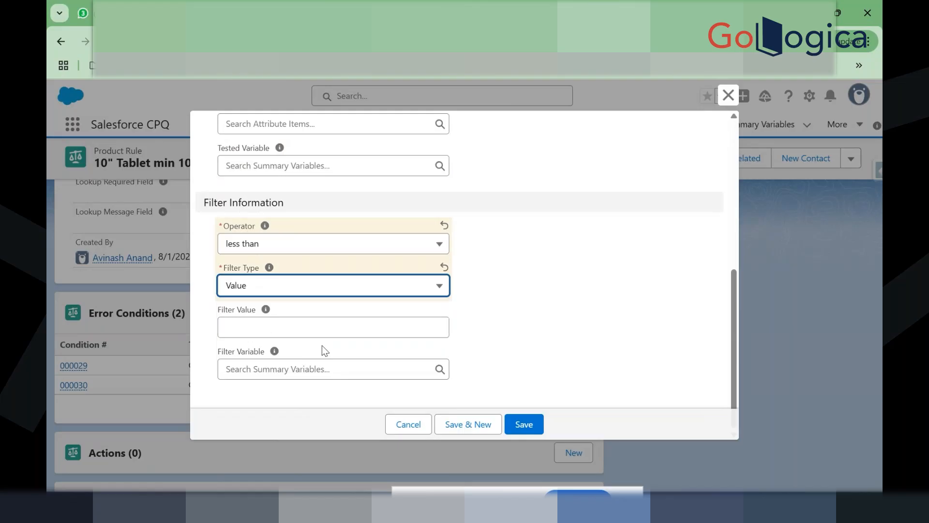
pyautogui.click(266, 327)
pyautogui.write('10')
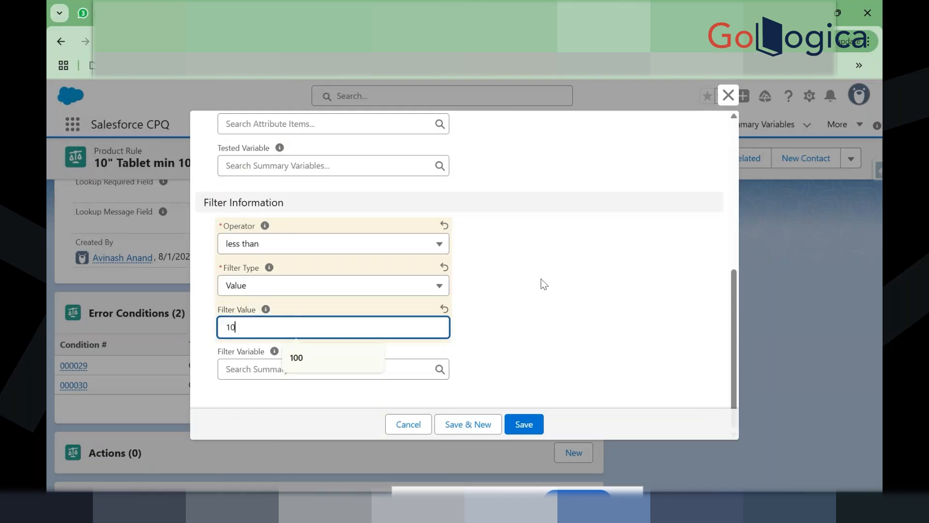
pyautogui.click(541, 279)
pyautogui.scroll(1, 541, 279)
pyautogui.scroll(5, 541, 278)
pyautogui.click(517, 420)
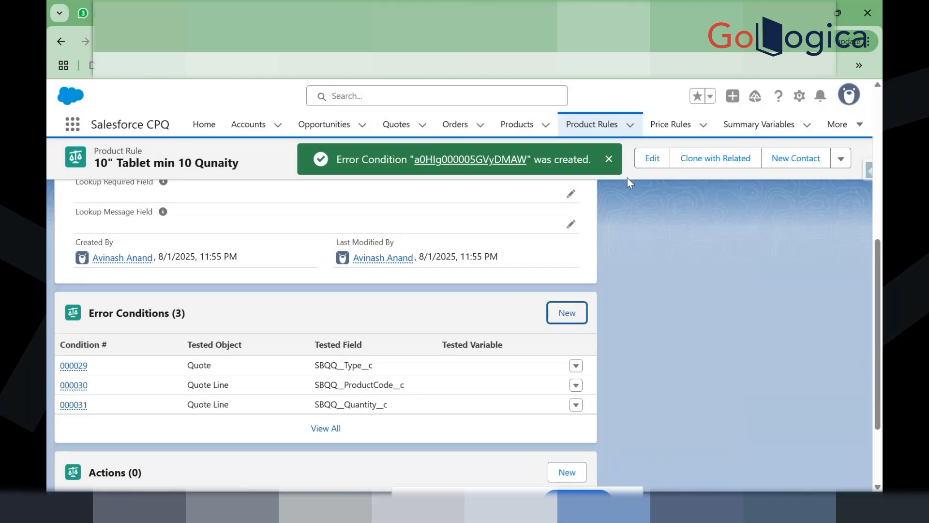
# Step: Tick Active on the 10" Tablet min 10 Qunaity rule and save it
pyautogui.click(609, 160)
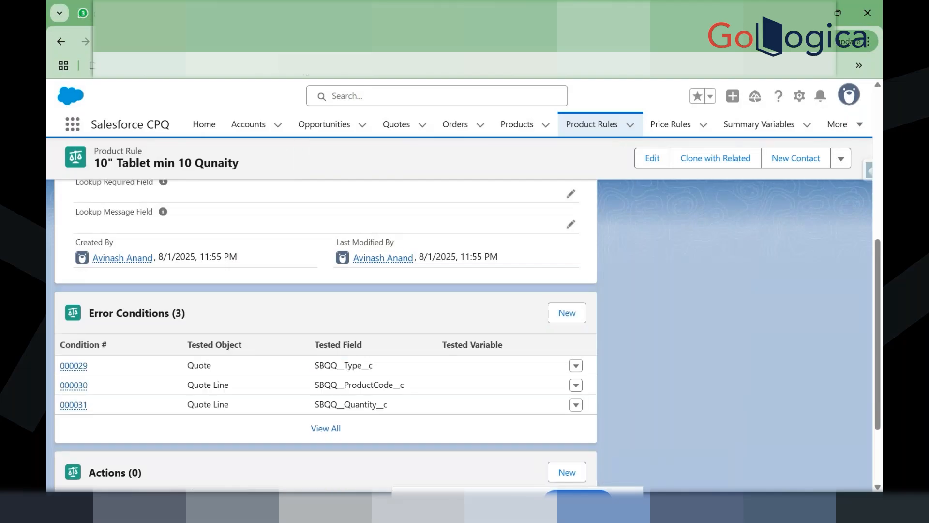
pyautogui.scroll(8, 242, 231)
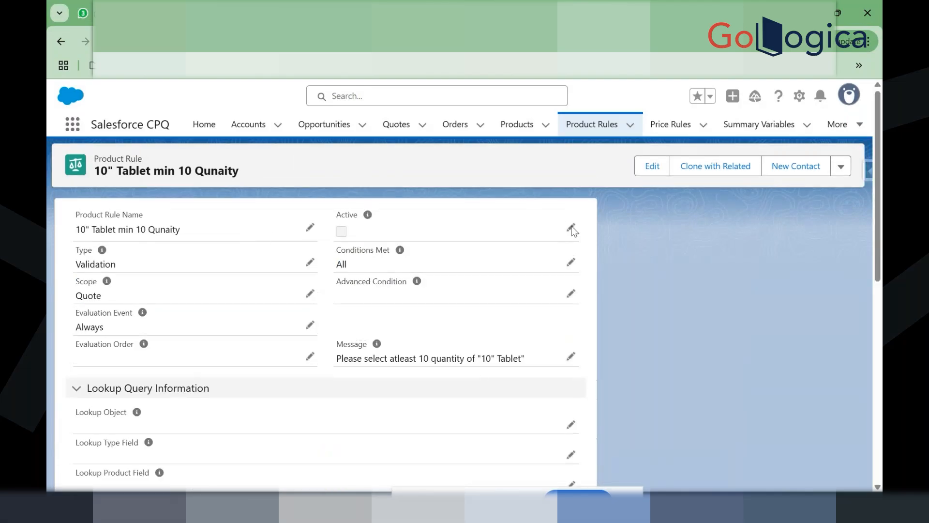
pyautogui.click(572, 229)
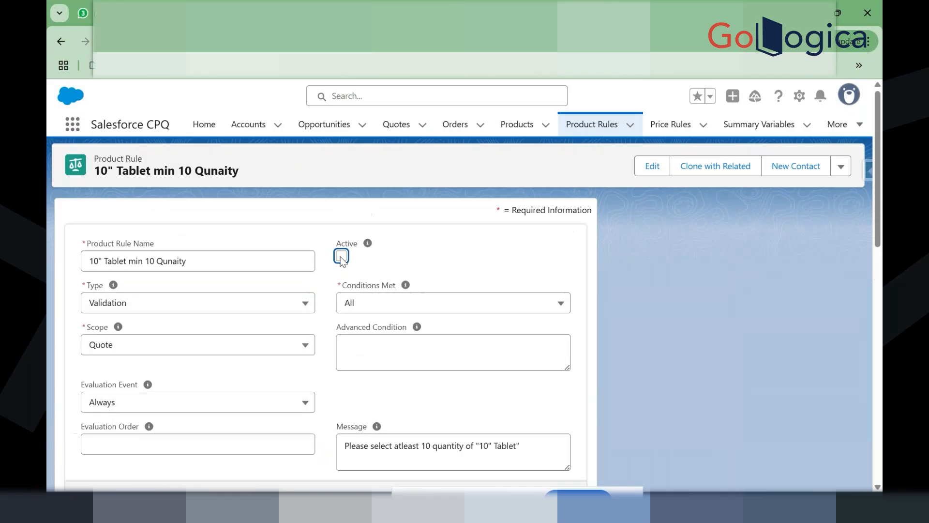
pyautogui.click(341, 256)
pyautogui.click(350, 477)
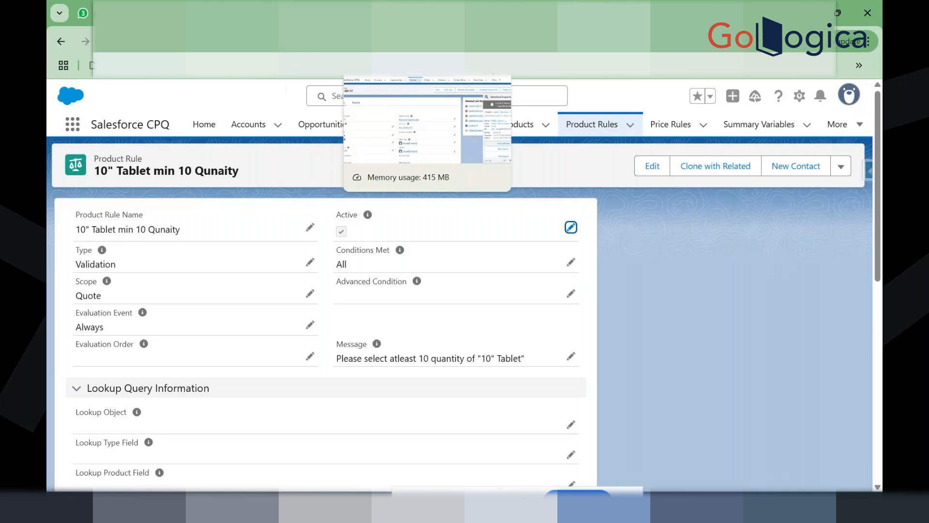
# Step: Filter quote Q-00117's fields in Inspector by 'type' to see Renewal, then return to the quote
pyautogui.click(426, 12)
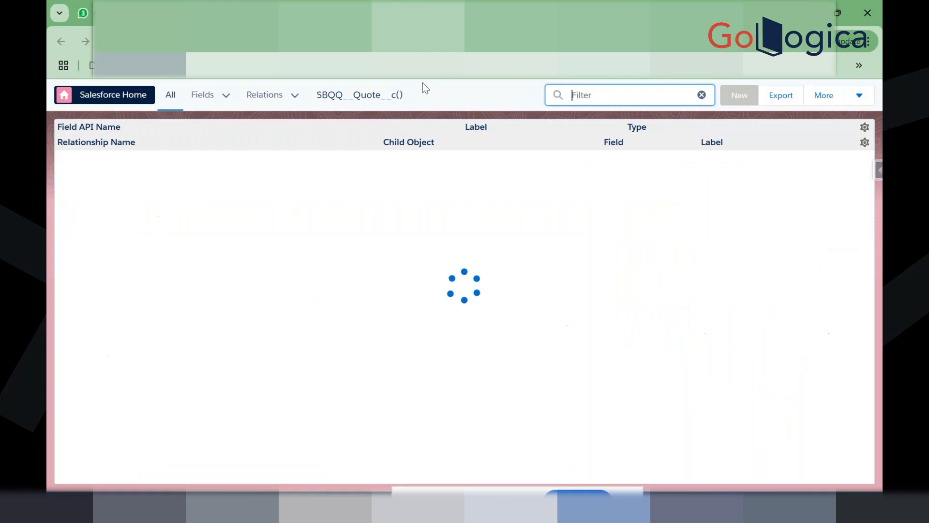
pyautogui.write('type')
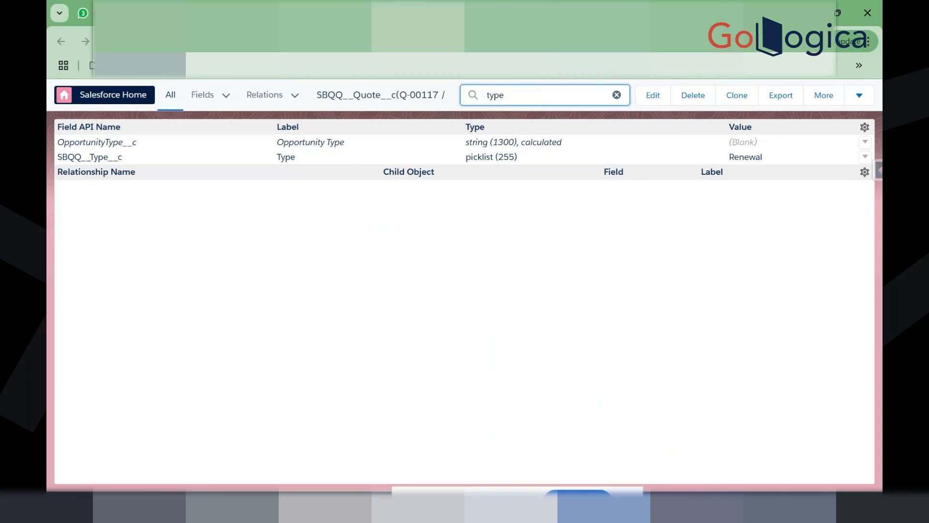
pyautogui.click(334, 13)
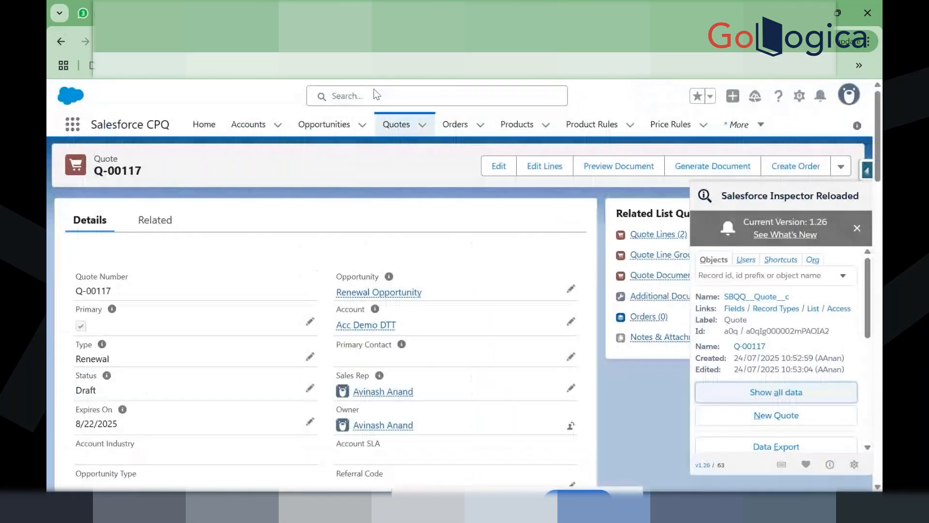
# Step: Open quote Q-00114, confirm its Type is Quote, and launch Edit Lines
pyautogui.click(396, 124)
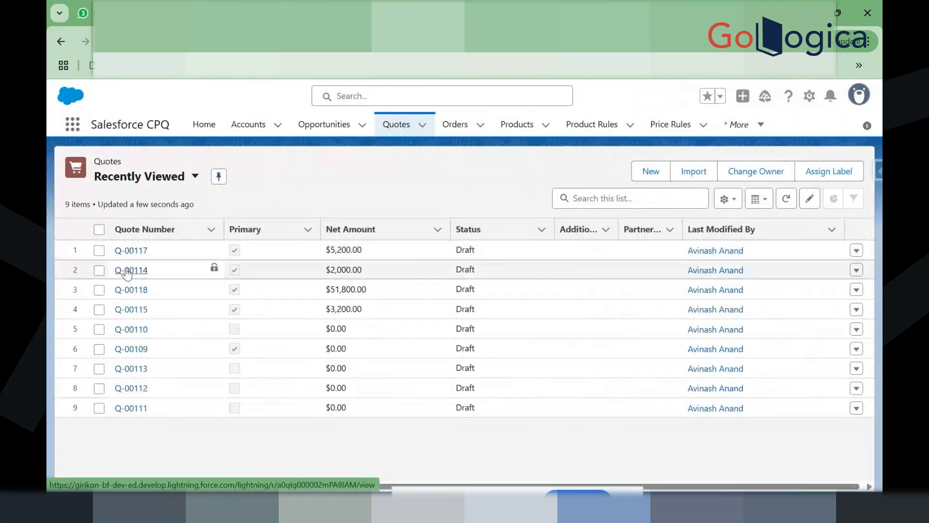
pyautogui.click(127, 272)
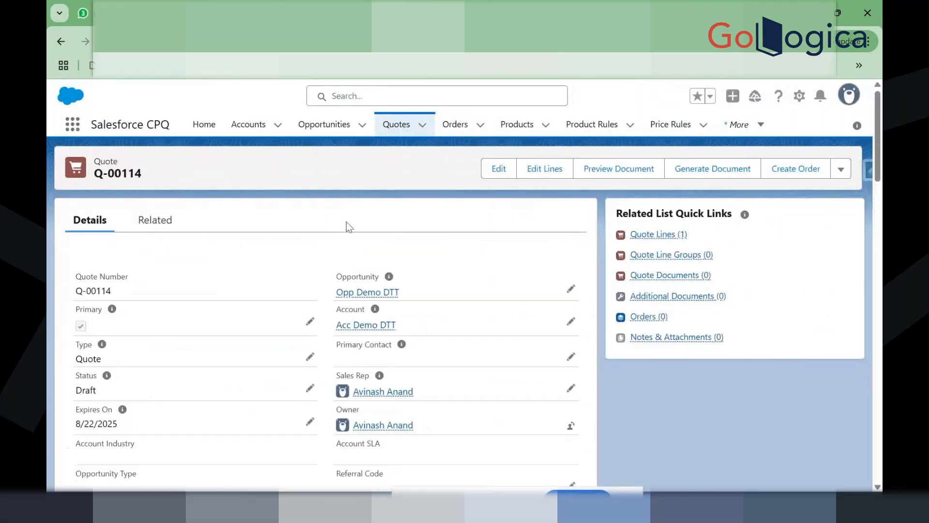
pyautogui.scroll(-6, 421, 332)
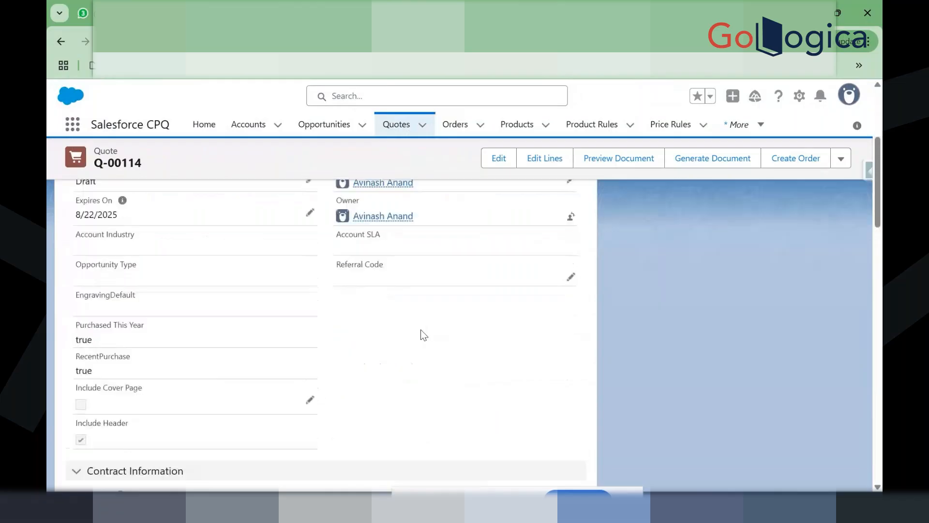
pyautogui.scroll(-1, 424, 335)
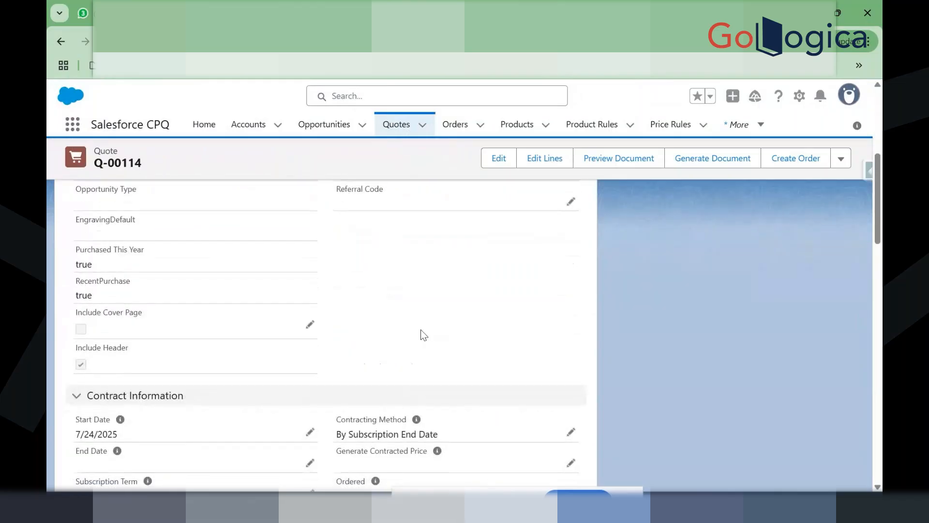
pyautogui.scroll(-2, 424, 335)
pyautogui.scroll(8, 424, 335)
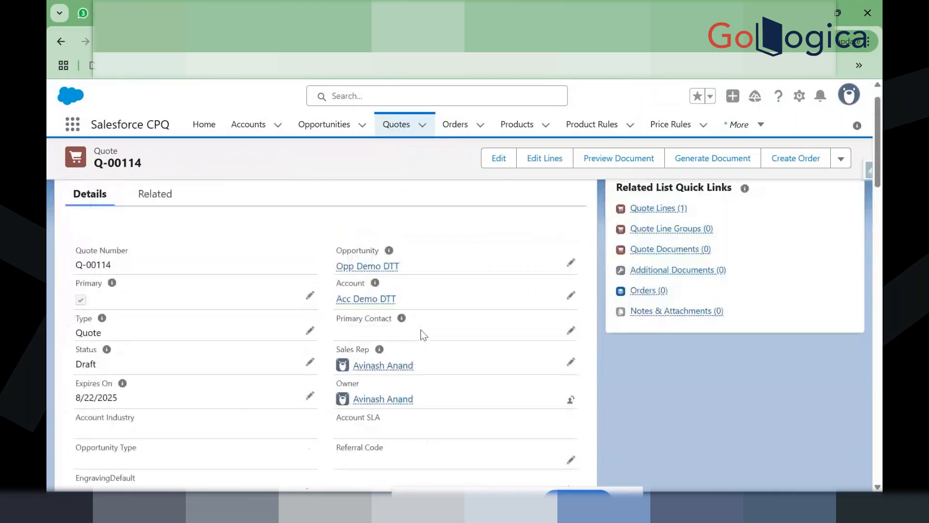
pyautogui.scroll(-1, 84, 291)
pyautogui.moveTo(74, 290); pyautogui.dragTo(110, 305)
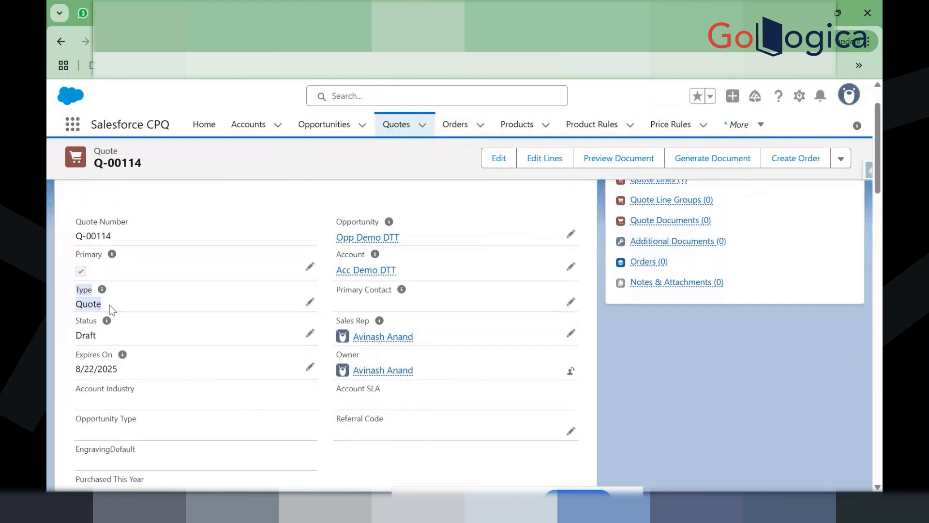
pyautogui.scroll(1, 472, 296)
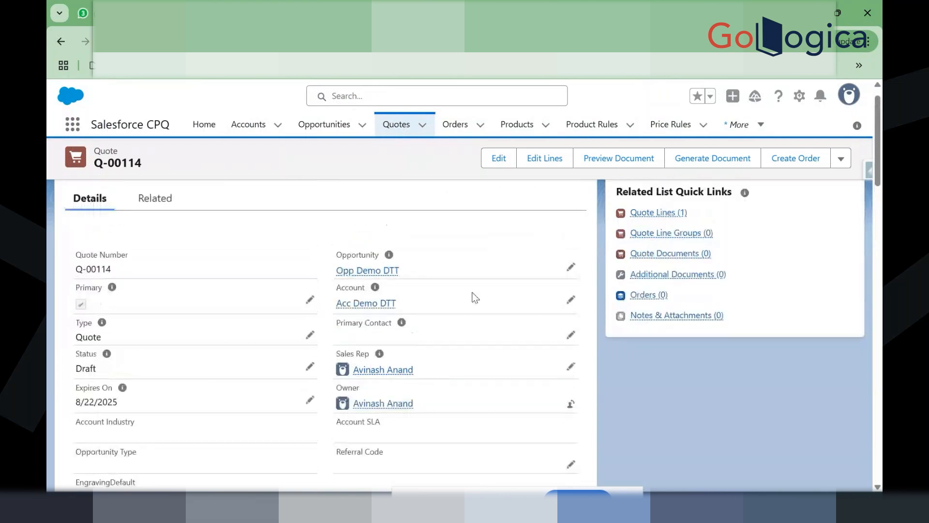
pyautogui.click(550, 165)
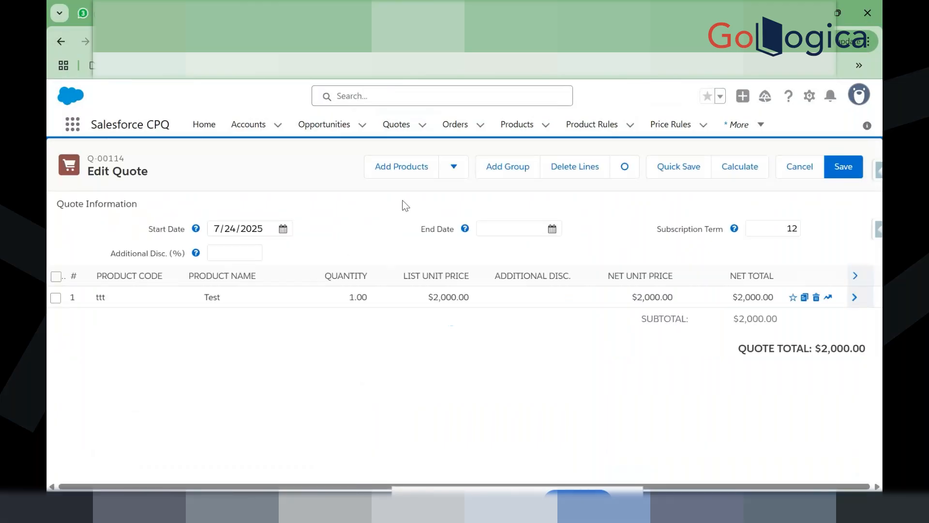
# Step: Search TABLET10 and add the 10" Tablet to quote Q-00114 at quantity 1
pyautogui.click(396, 167)
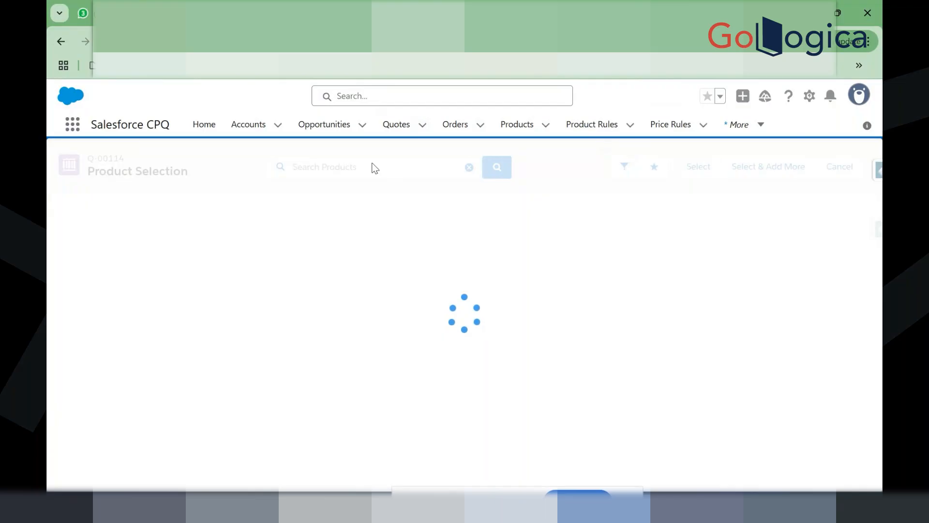
pyautogui.click(372, 164)
pyautogui.write('TABLET10')
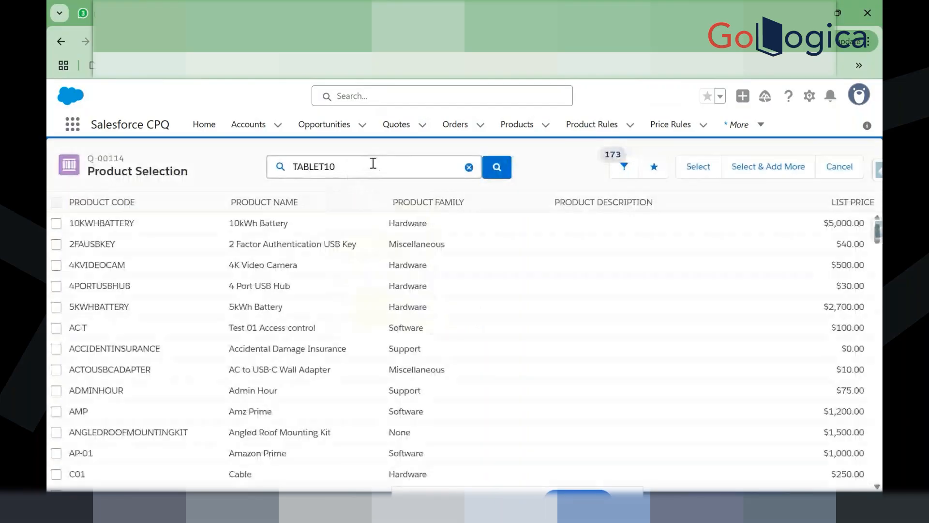
pyautogui.click(380, 187)
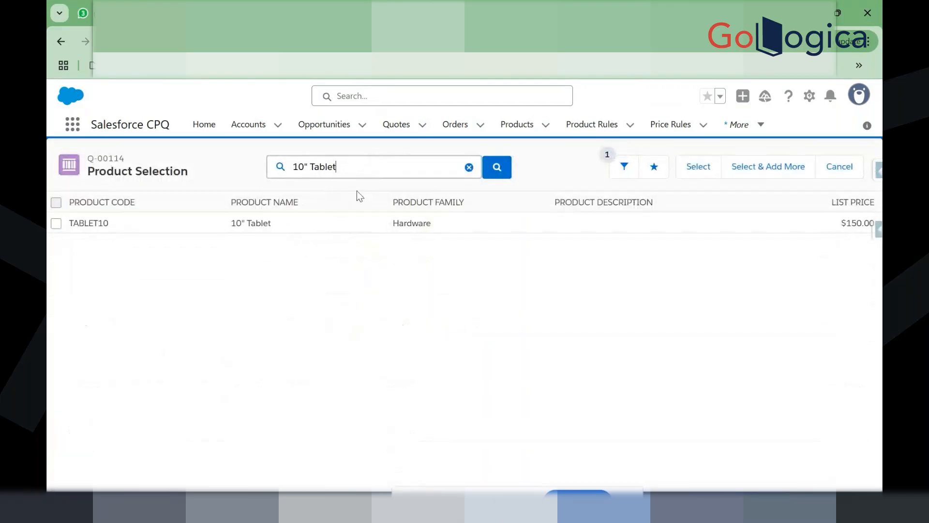
pyautogui.click(56, 225)
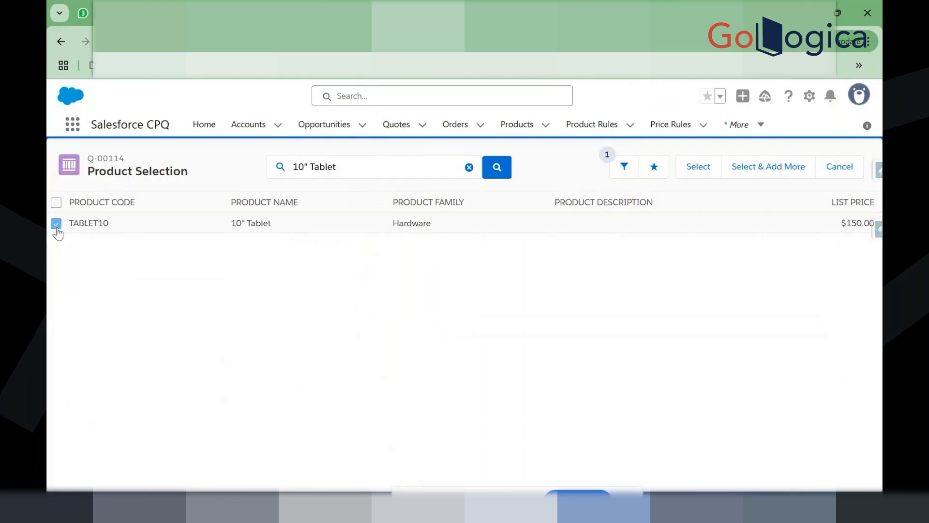
pyautogui.click(679, 170)
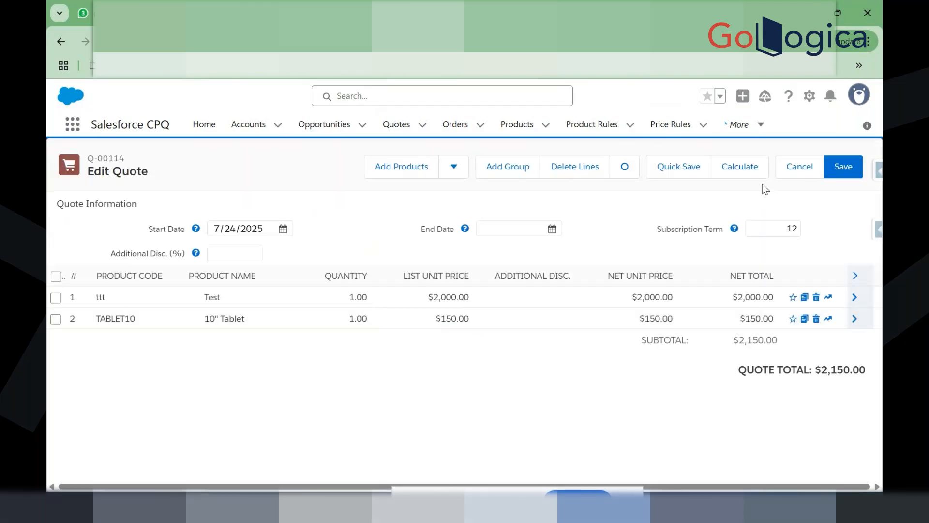
# Step: Save the quote with tablet quantities 1 and then 9 to trigger the minimum-10 error
pyautogui.click(848, 166)
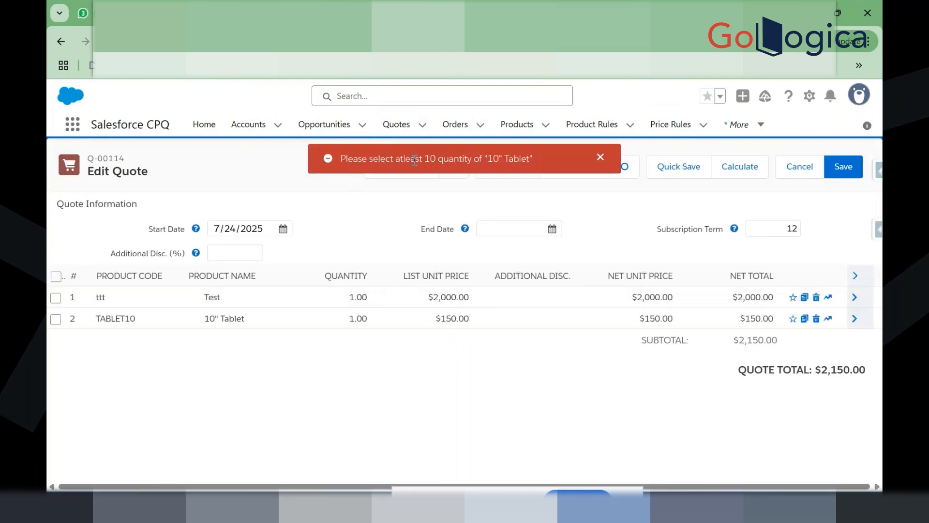
pyautogui.click(605, 157)
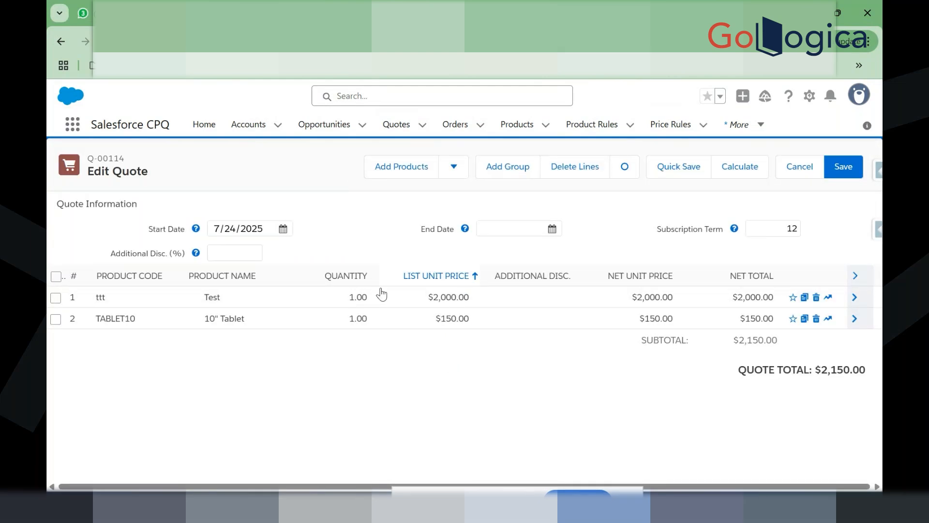
pyautogui.click(344, 318)
pyautogui.write('9')
pyautogui.click(504, 424)
pyautogui.click(827, 165)
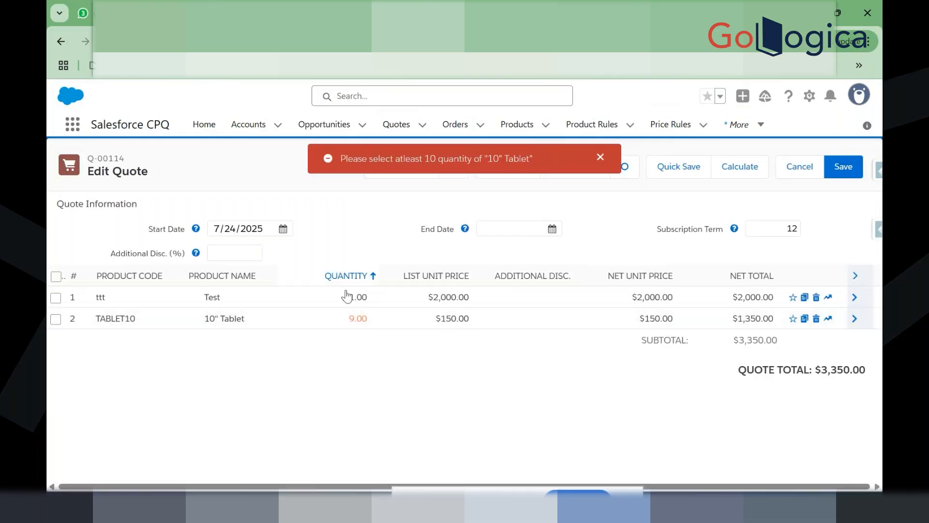
# Step: Set the 10" Tablet quantity to 10 and save the quote successfully
pyautogui.click(344, 321)
pyautogui.write('10')
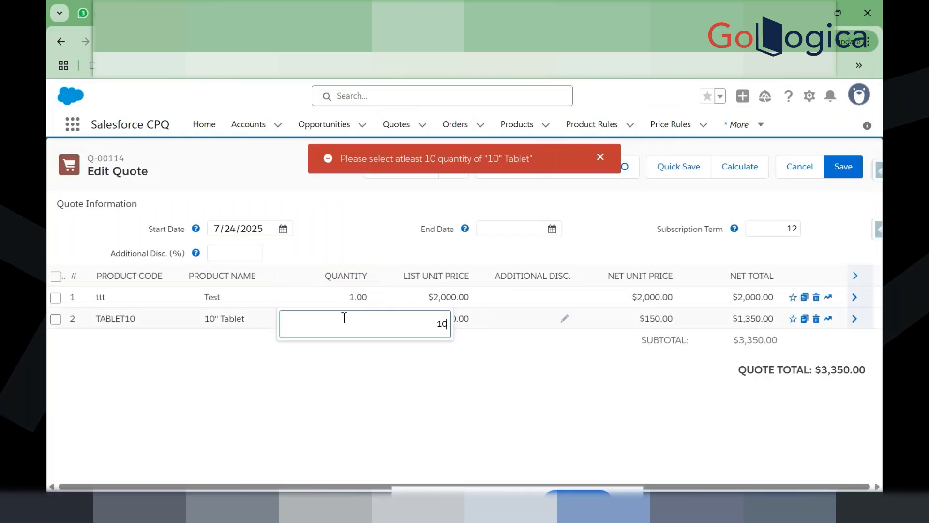
pyautogui.click(508, 362)
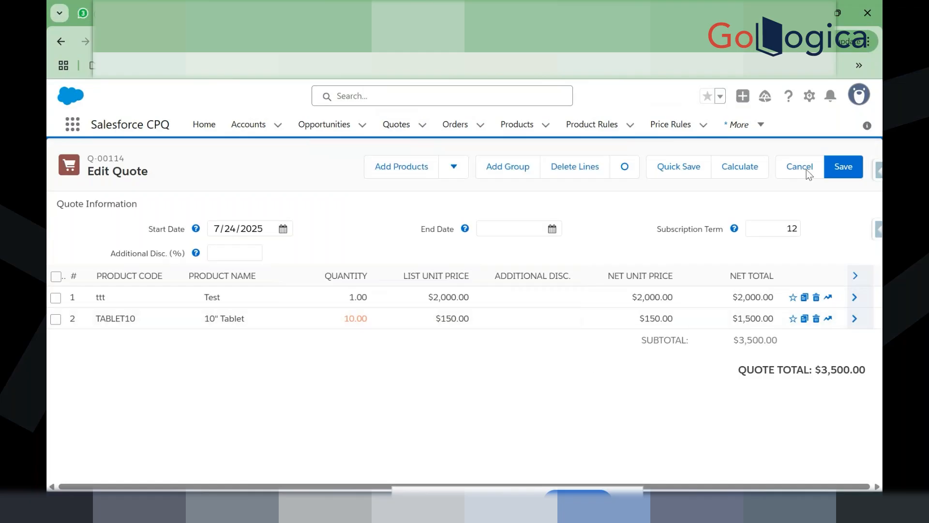
pyautogui.click(838, 170)
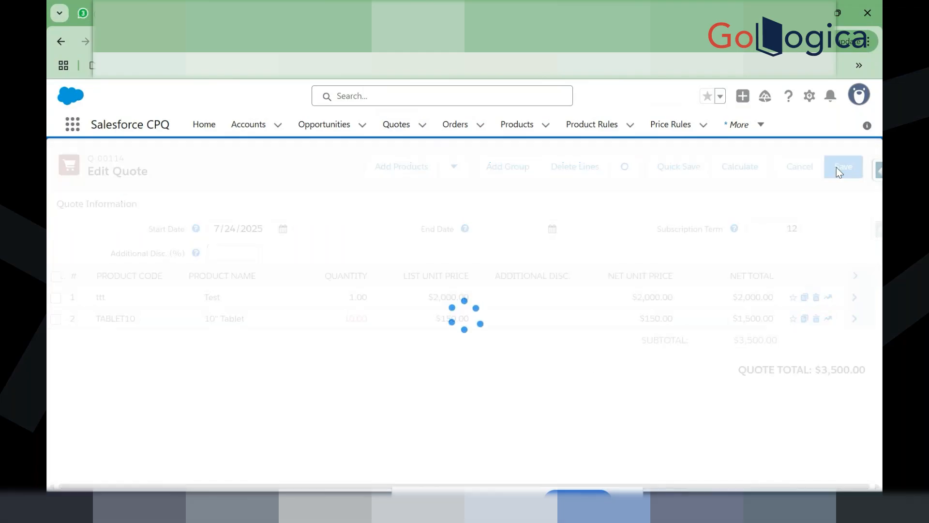
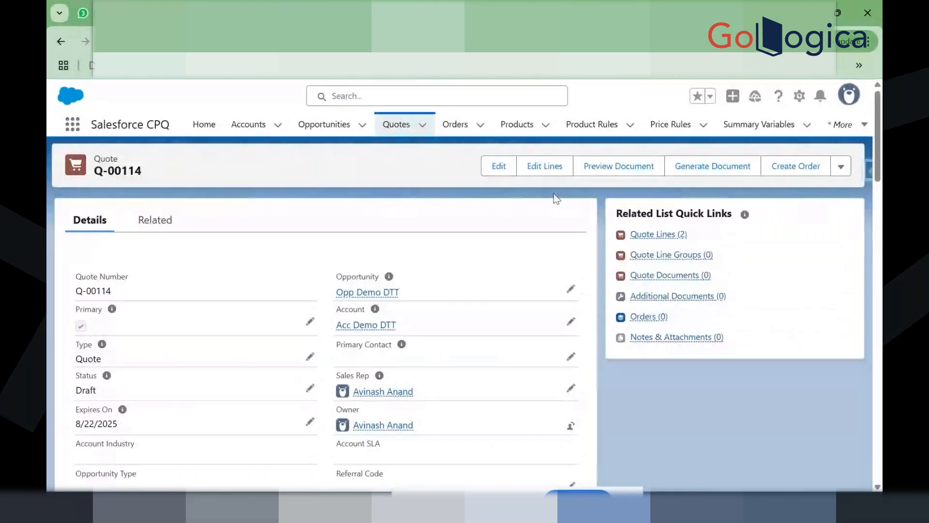
# Step: Generate a document preview of quote Q-00114 using the Training Sample template
pyautogui.click(621, 167)
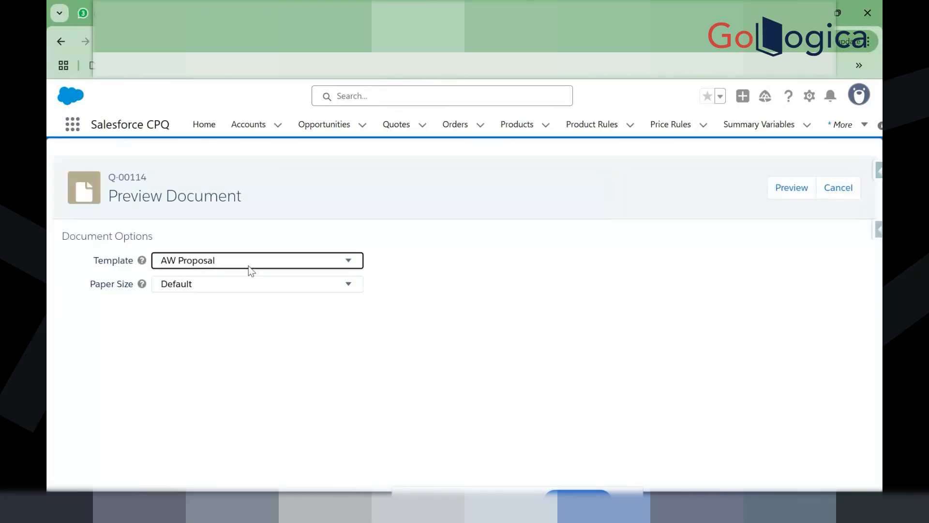
pyautogui.click(248, 266)
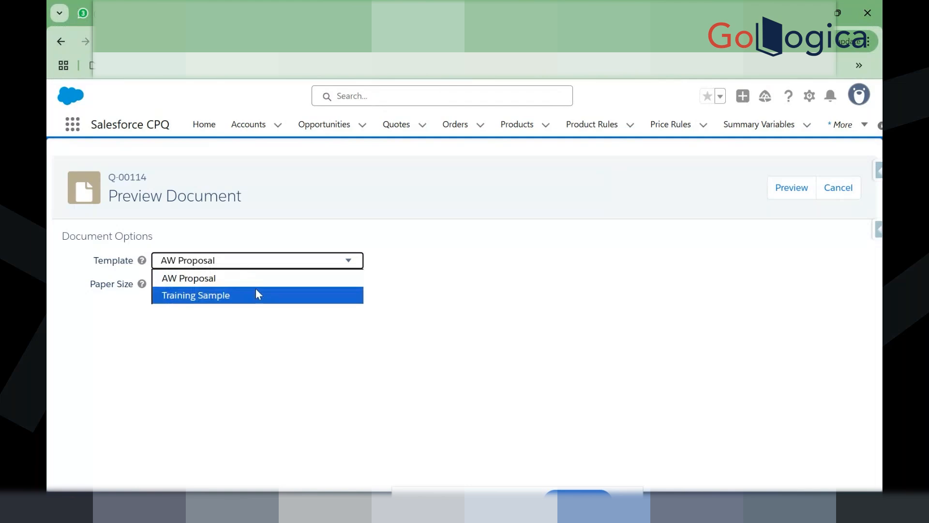
pyautogui.click(235, 336)
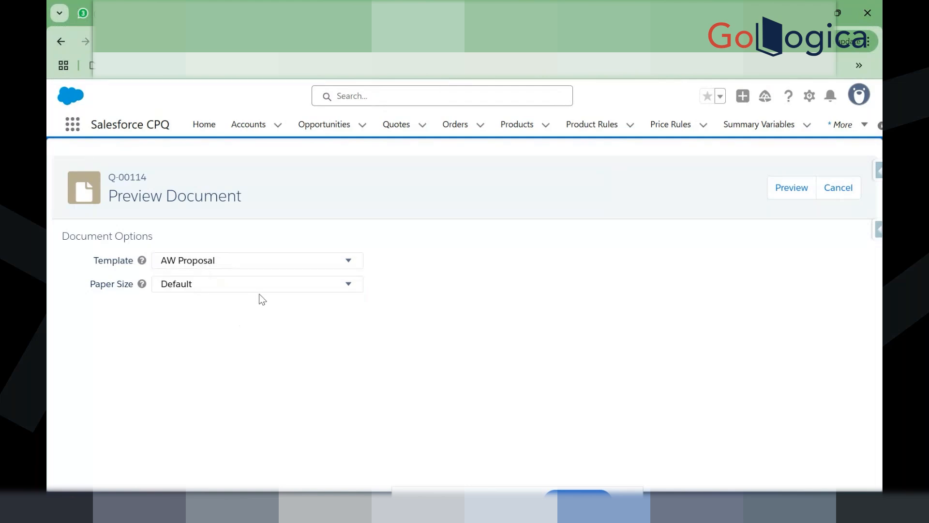
pyautogui.click(310, 263)
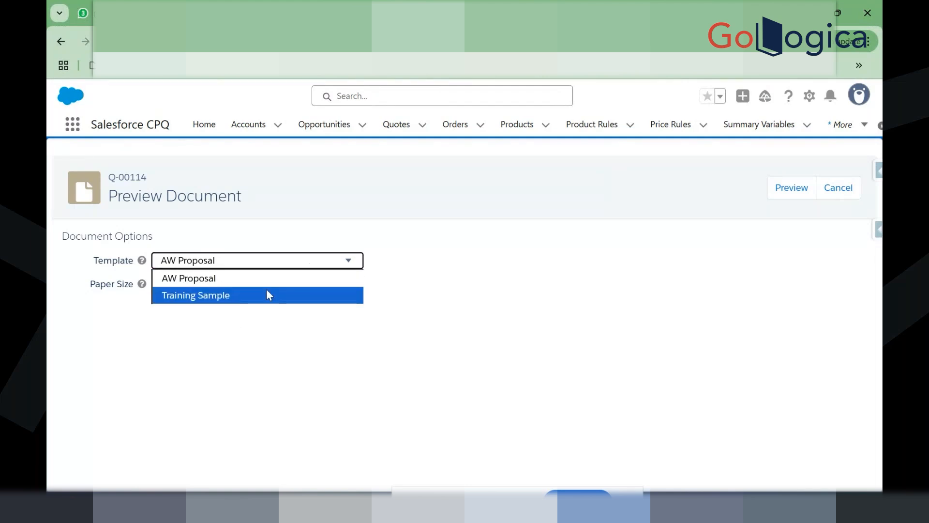
pyautogui.click(269, 295)
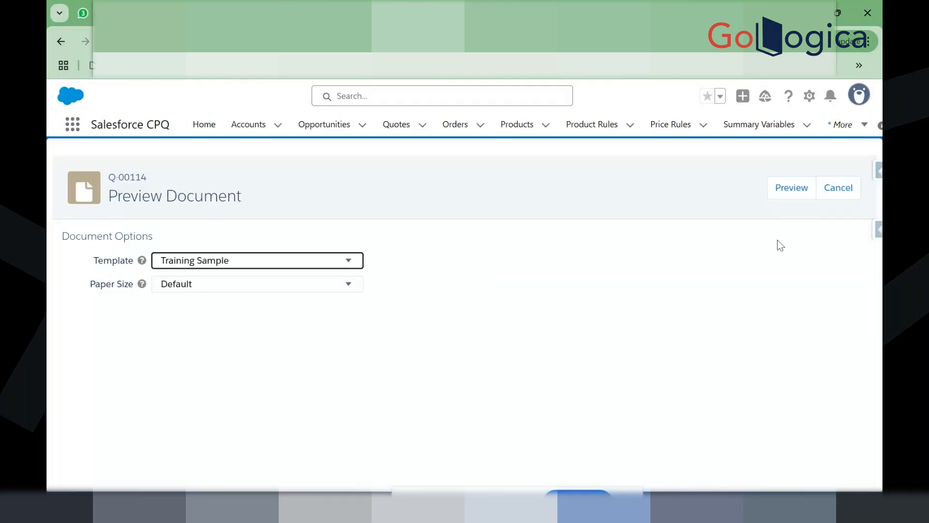
pyautogui.click(790, 196)
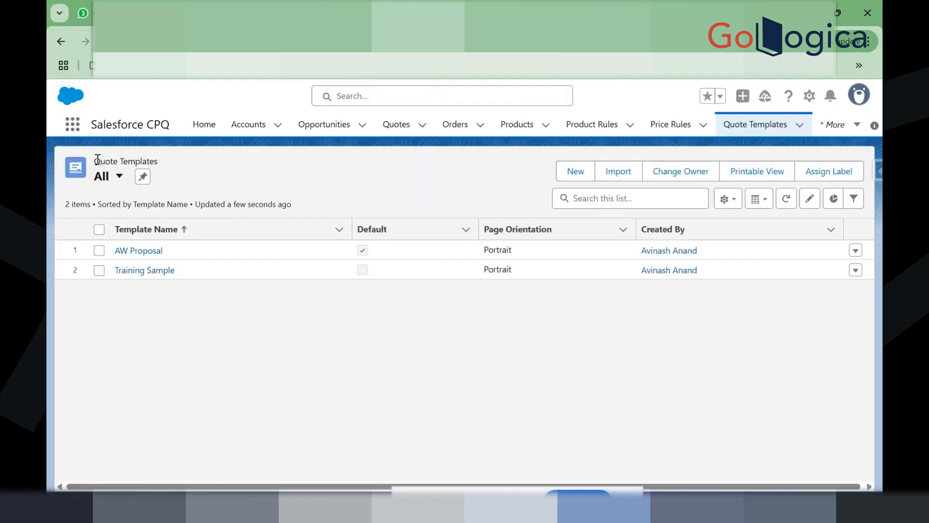
# Step: Point out the Quote Templates heading, then open the AW Proposal template record
pyautogui.moveTo(97, 160); pyautogui.dragTo(163, 165)
pyautogui.click(166, 158)
pyautogui.moveTo(159, 158); pyautogui.dragTo(97, 159)
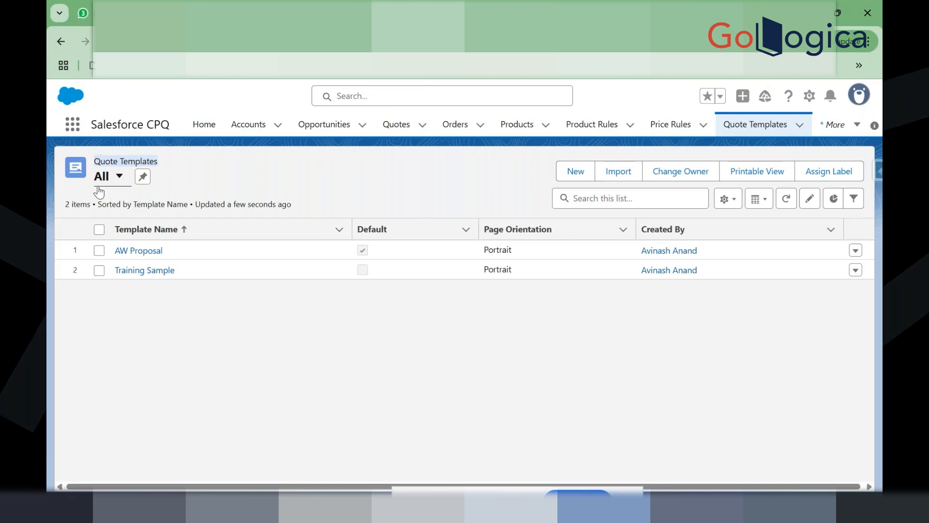
pyautogui.click(154, 274)
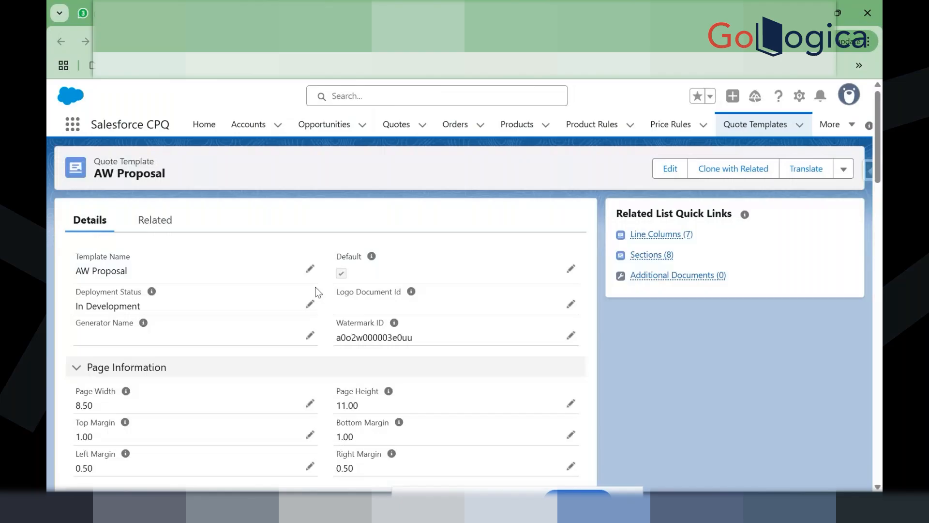
# Step: Review the top of the AW Proposal record, emphasizing its Default field
pyautogui.scroll(-2, 356, 357)
pyautogui.scroll(1, 355, 353)
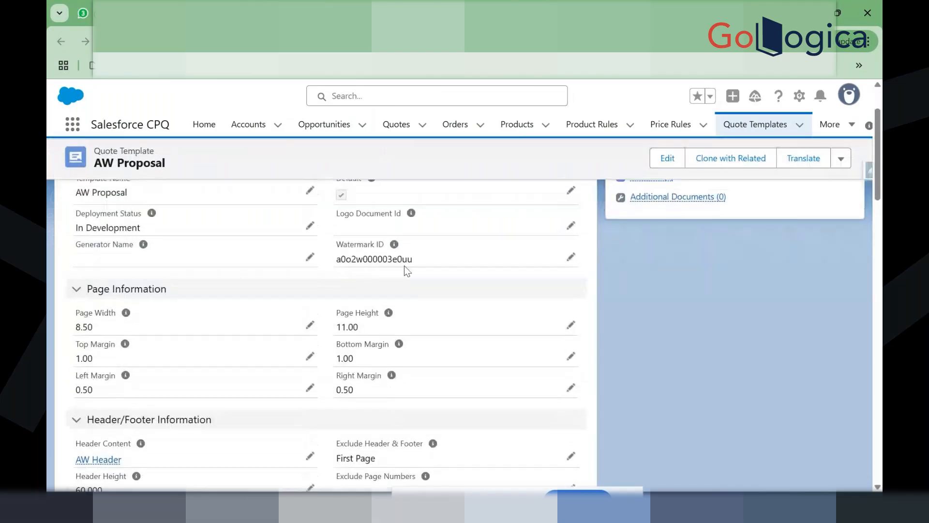
pyautogui.moveTo(397, 248)
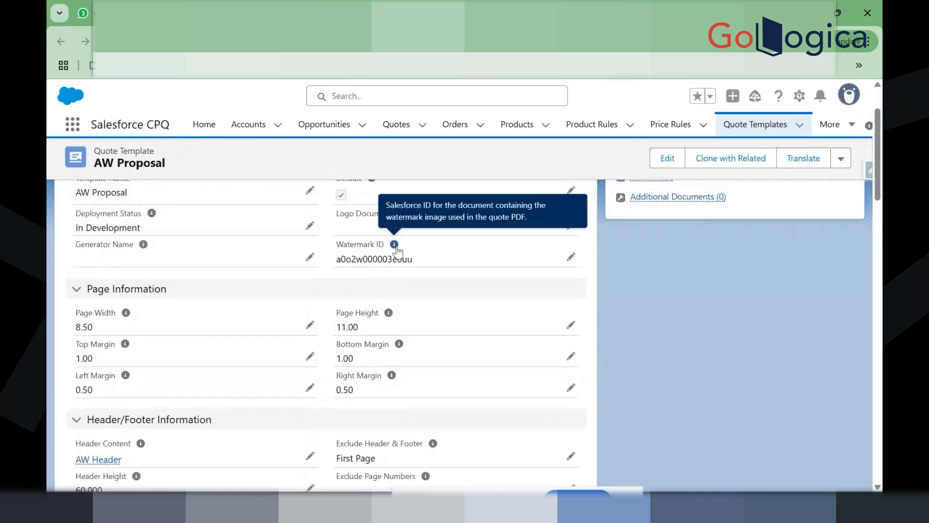
pyautogui.scroll(1, 307, 262)
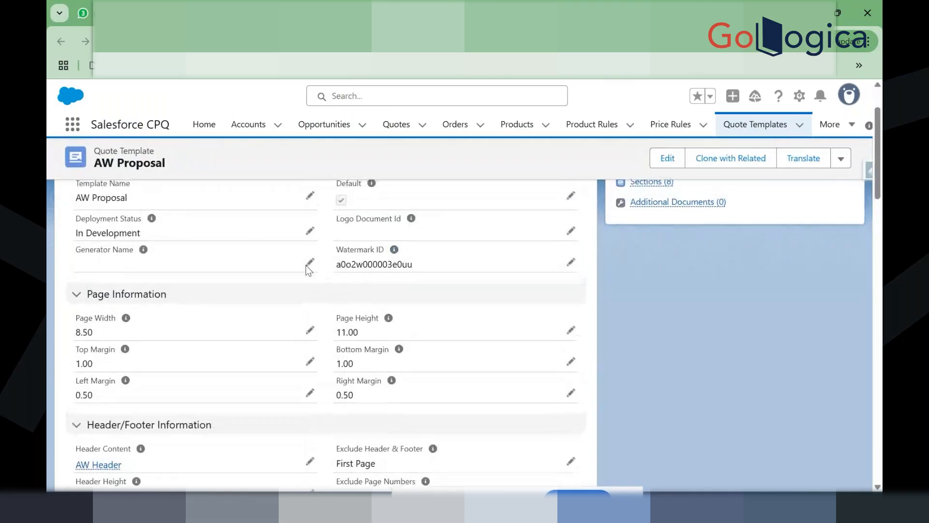
pyautogui.scroll(2, 306, 265)
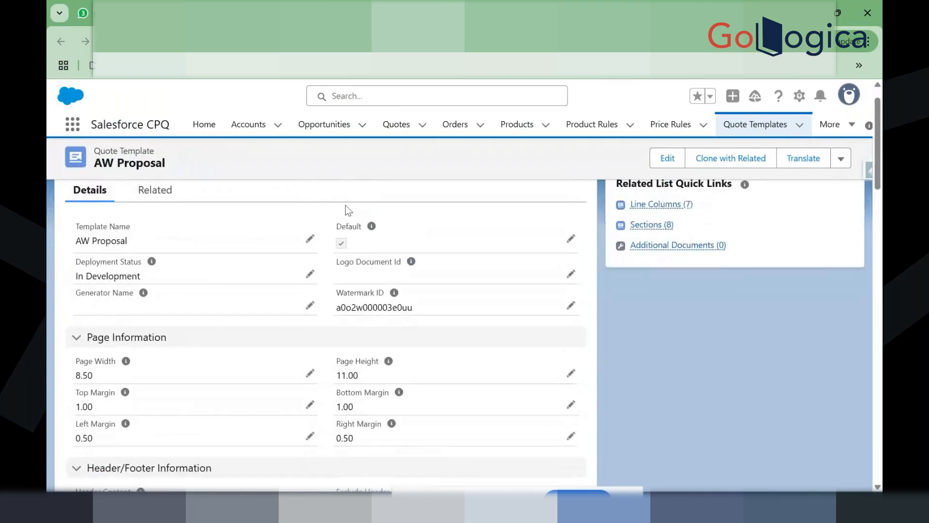
pyautogui.moveTo(336, 226); pyautogui.dragTo(357, 229)
pyautogui.click(333, 232)
pyautogui.moveTo(334, 226); pyautogui.dragTo(362, 225)
pyautogui.click(338, 225)
# Step: Scroll down to review AW Proposal's Page Information values, including its margins
pyautogui.scroll(-1, 109, 279)
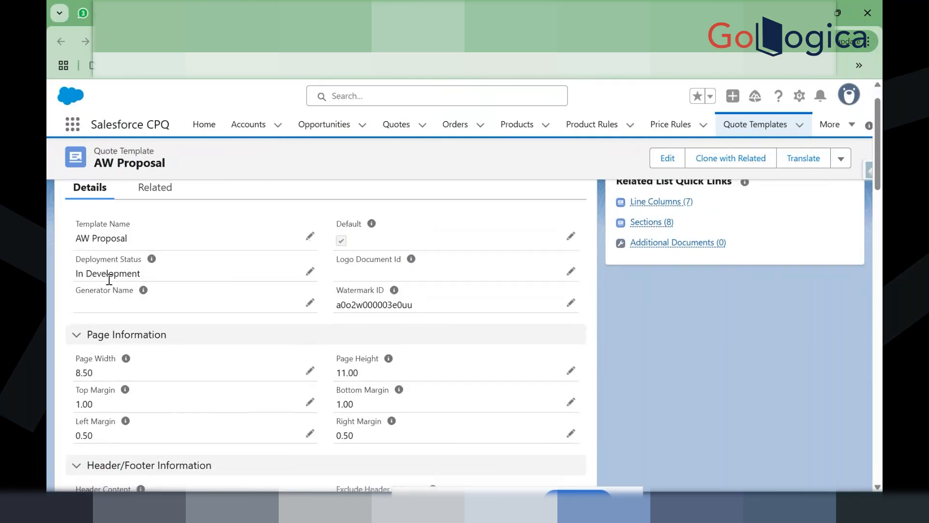
pyautogui.scroll(-1, 108, 279)
pyautogui.scroll(-2, 109, 279)
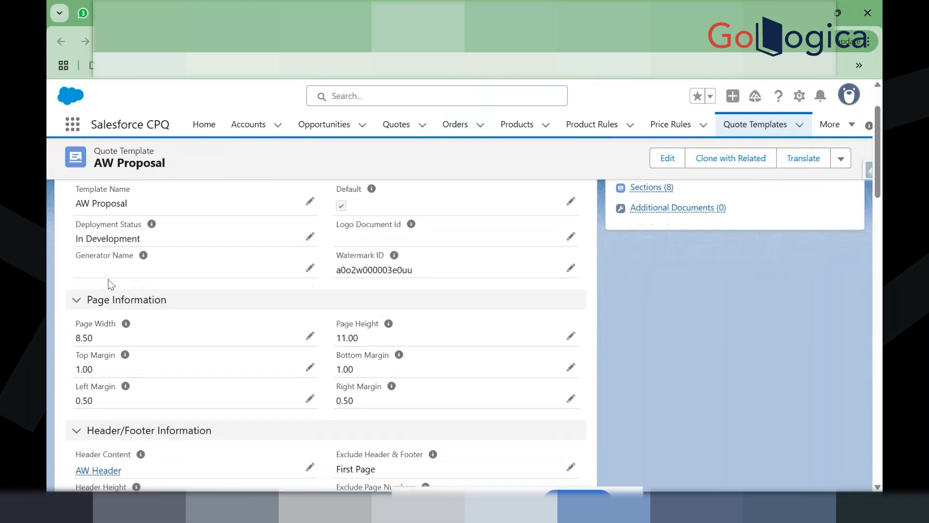
pyautogui.scroll(-1, 127, 330)
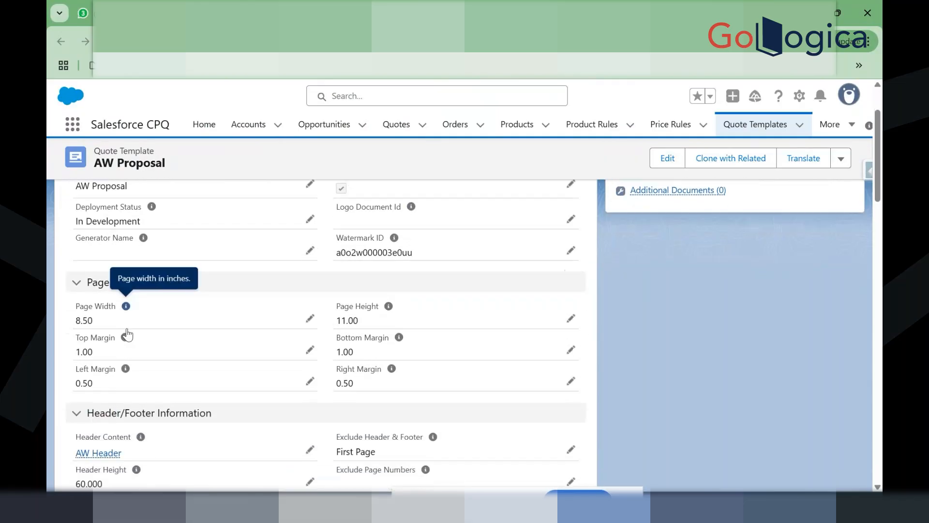
pyautogui.scroll(-1, 127, 334)
pyautogui.moveTo(78, 295); pyautogui.dragTo(342, 375)
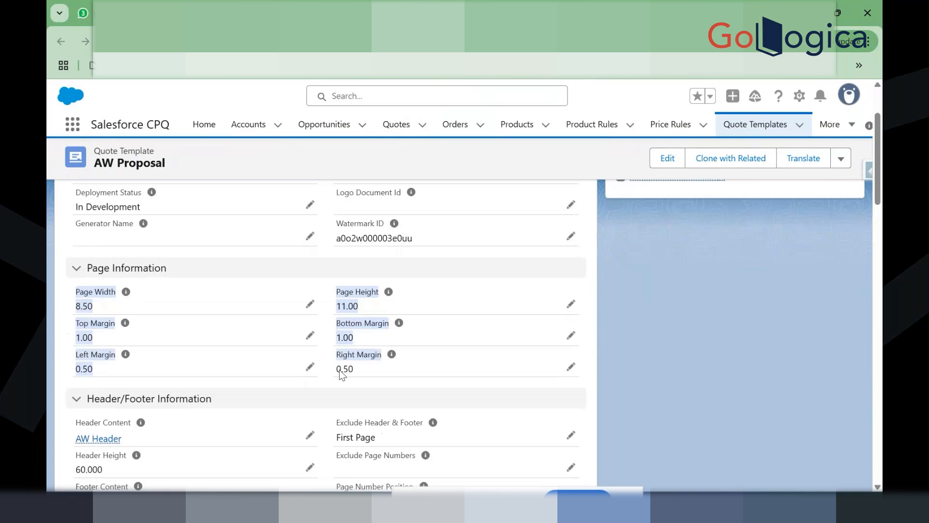
pyautogui.click(371, 376)
pyautogui.scroll(-3, 376, 376)
# Step: Review the Header/Footer and remaining settings, then return to the Quote Templates list
pyautogui.moveTo(81, 299); pyautogui.dragTo(318, 446)
pyautogui.scroll(-1, 318, 445)
pyautogui.scroll(-1, 318, 446)
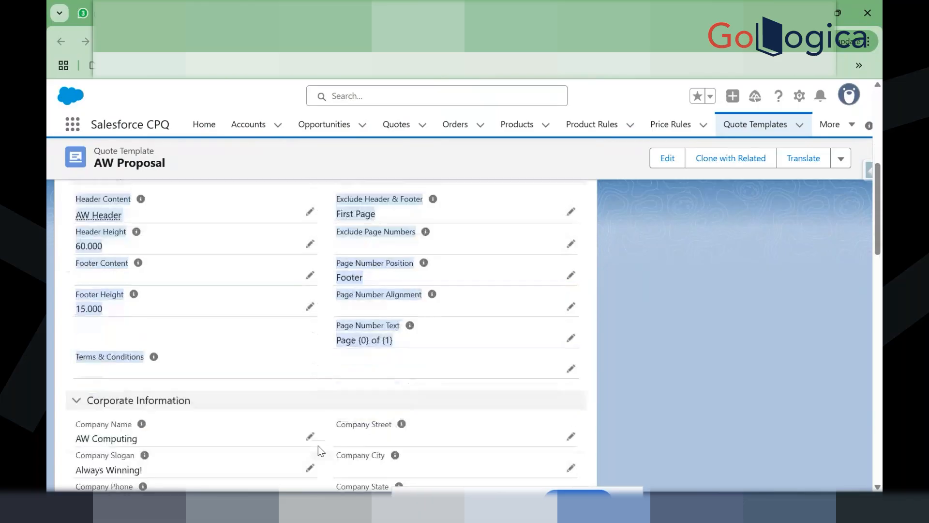
pyautogui.scroll(-3, 318, 446)
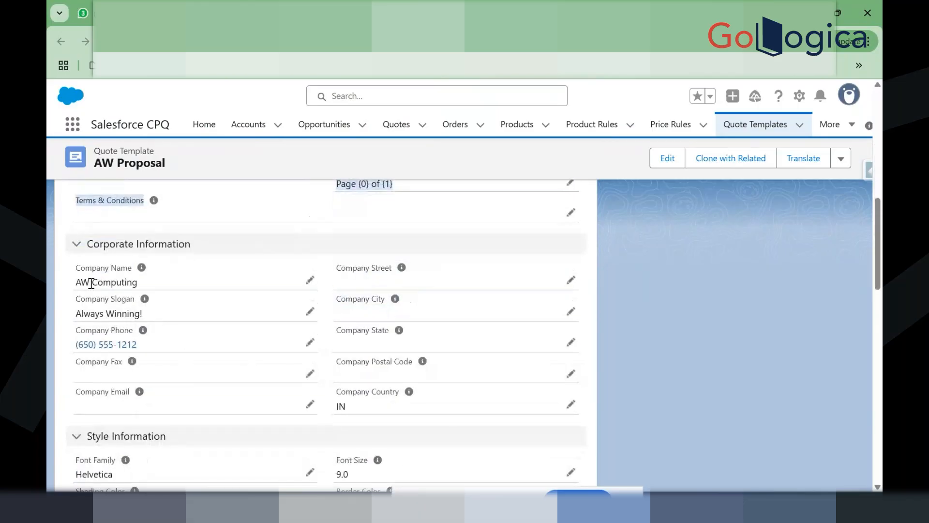
pyautogui.moveTo(82, 270); pyautogui.dragTo(356, 380)
pyautogui.scroll(-10, 182, 327)
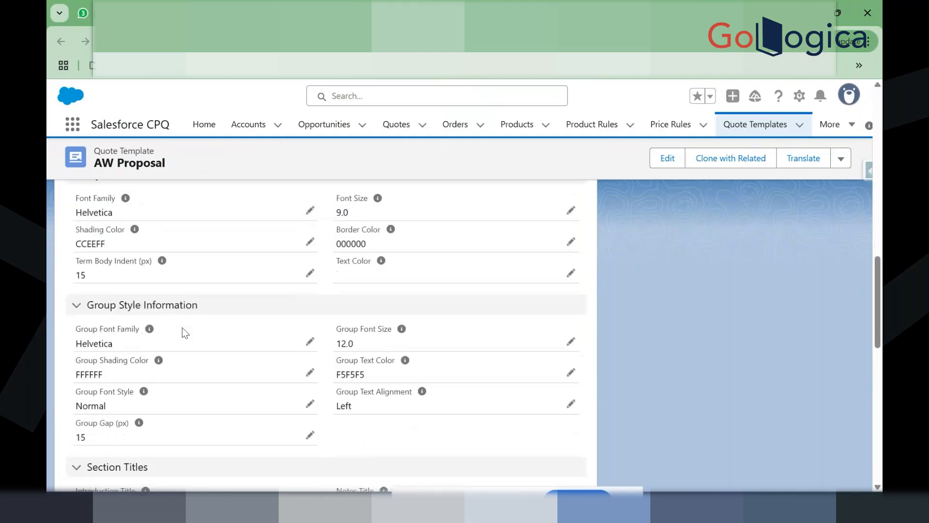
pyautogui.scroll(-10, 182, 327)
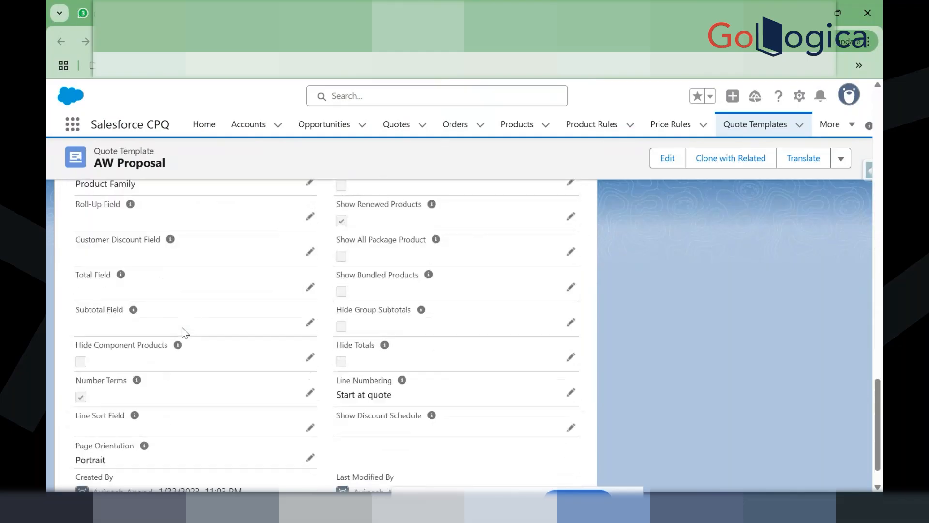
pyautogui.scroll(20, 182, 327)
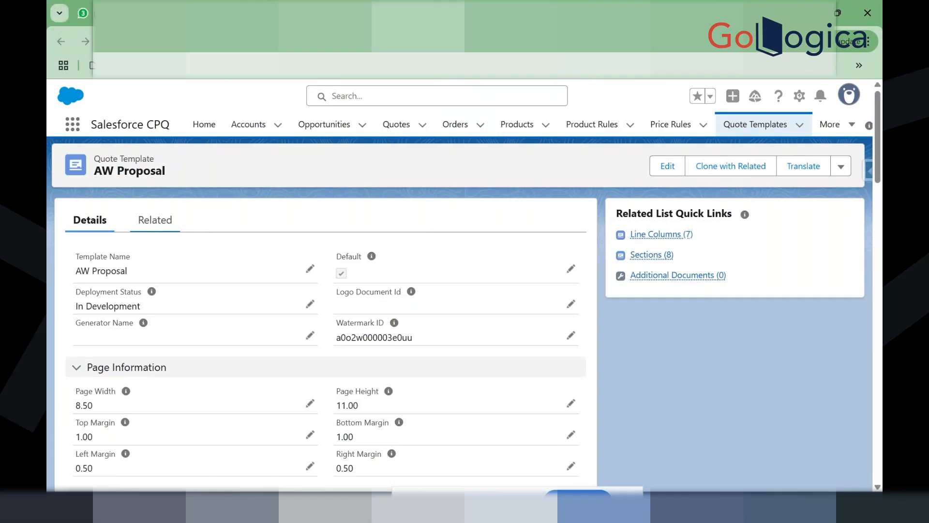
pyautogui.hotkey('ctrl', 'shift', 'Tab')
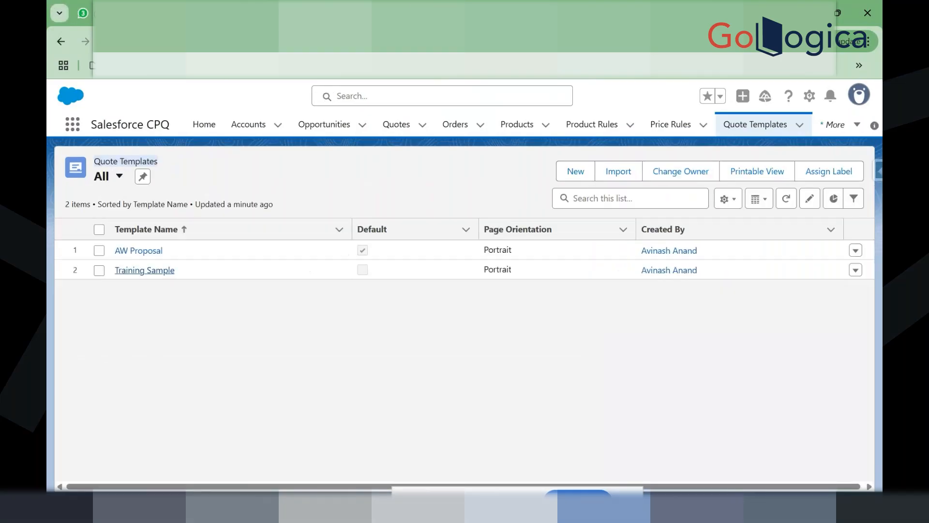
# Step: Start a new quote template and look over the fields in its form
pyautogui.click(563, 171)
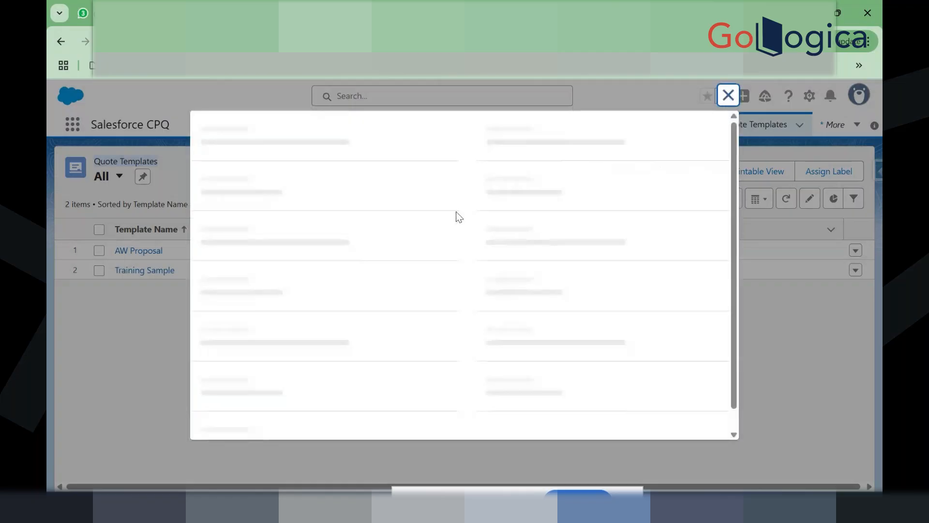
pyautogui.scroll(-2, 337, 262)
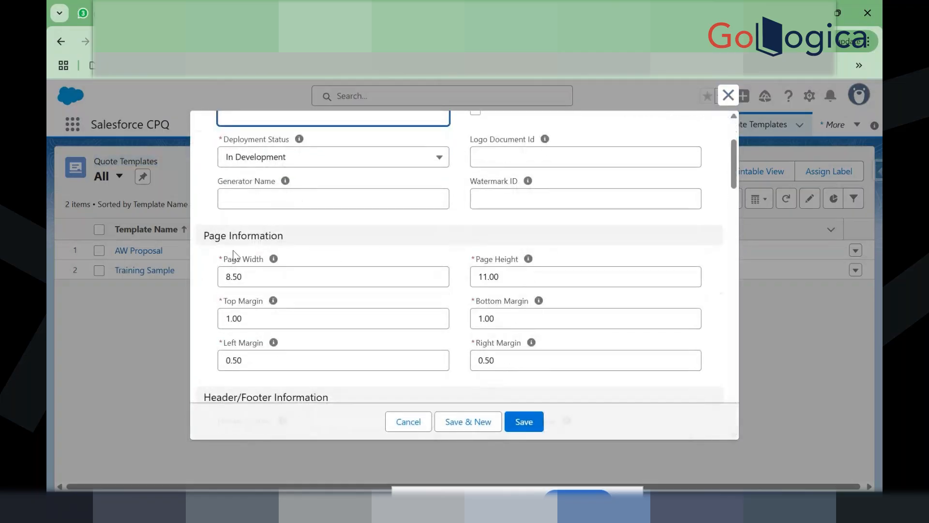
pyautogui.scroll(-3, 456, 352)
pyautogui.scroll(-3, 458, 353)
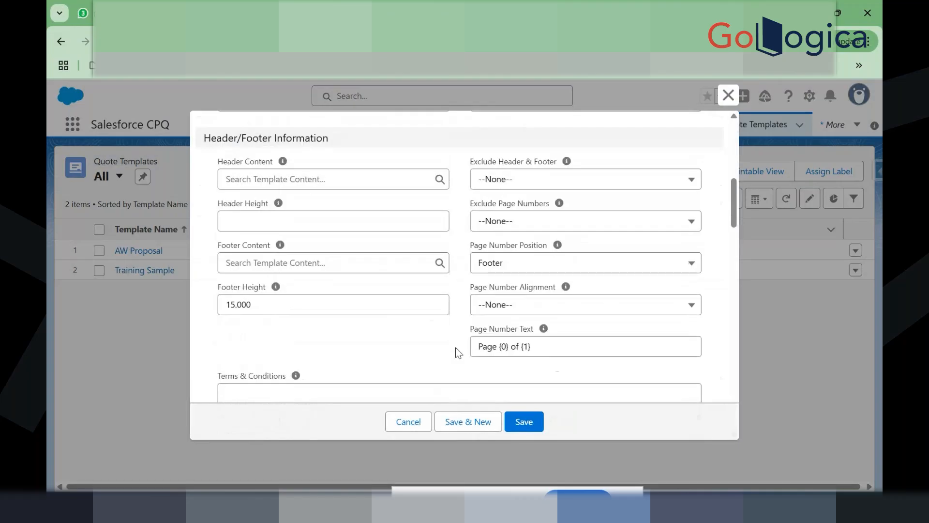
pyautogui.scroll(4, 456, 352)
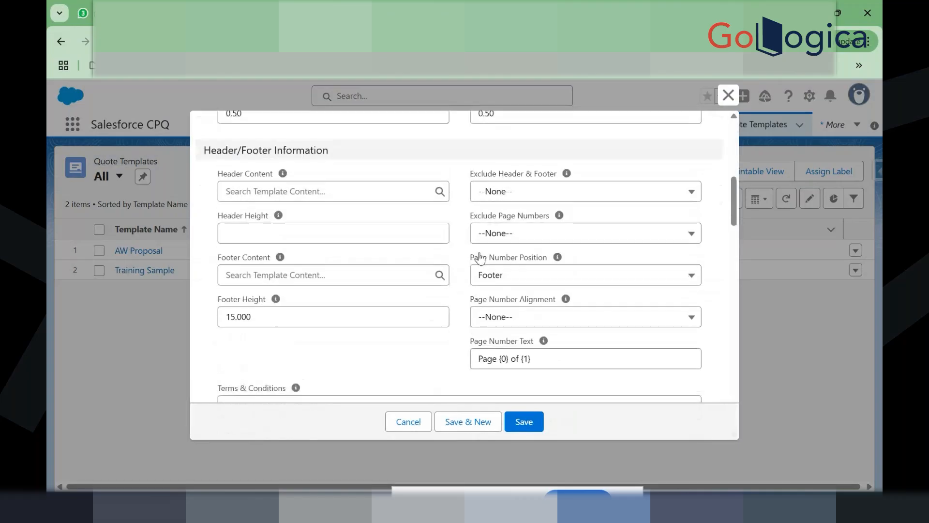
pyautogui.scroll(-7, 414, 289)
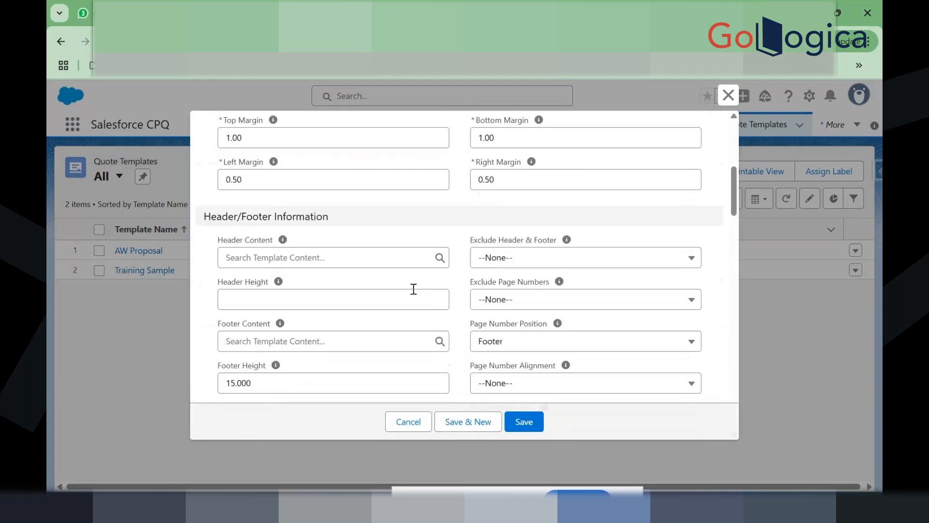
pyautogui.scroll(-9, 414, 289)
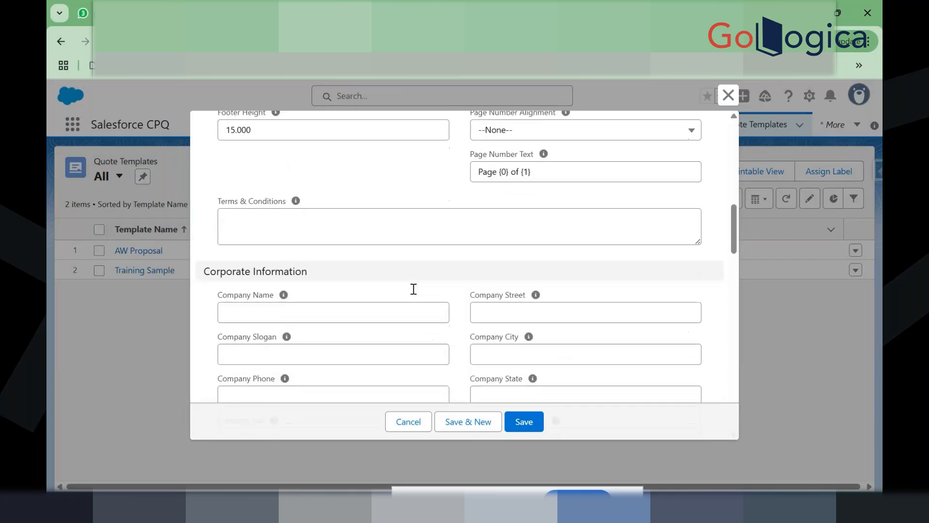
pyautogui.scroll(16, 414, 289)
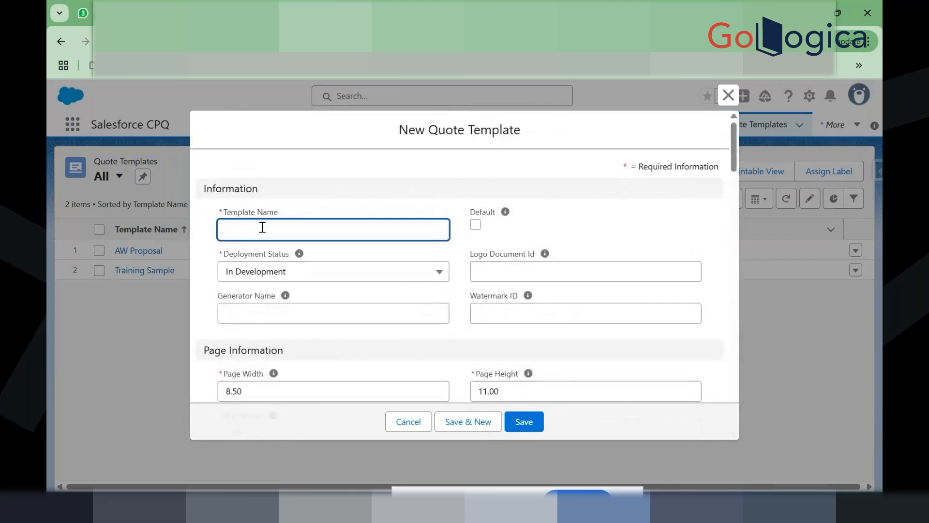
# Step: Name the template 'Sample demo', mark it Default, keep In Development, and save
pyautogui.click(262, 227)
pyautogui.write('S')
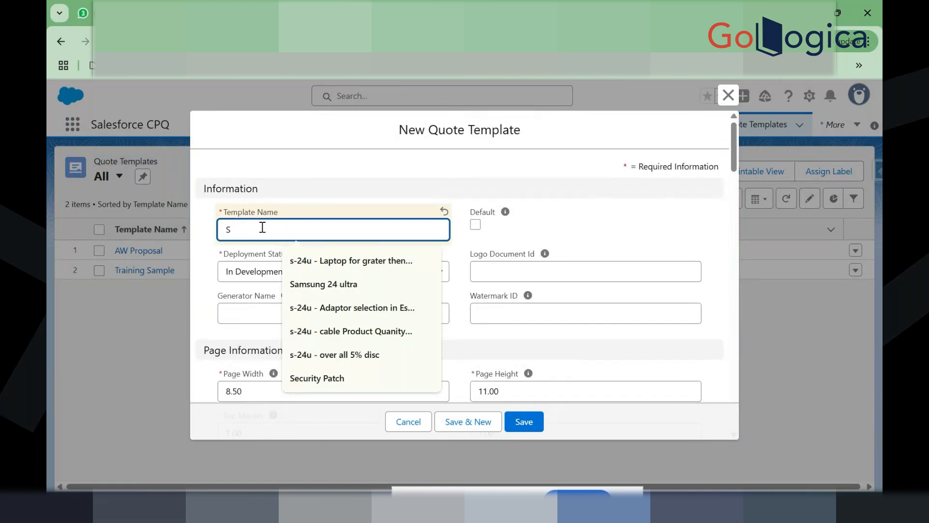
pyautogui.write('ample demo')
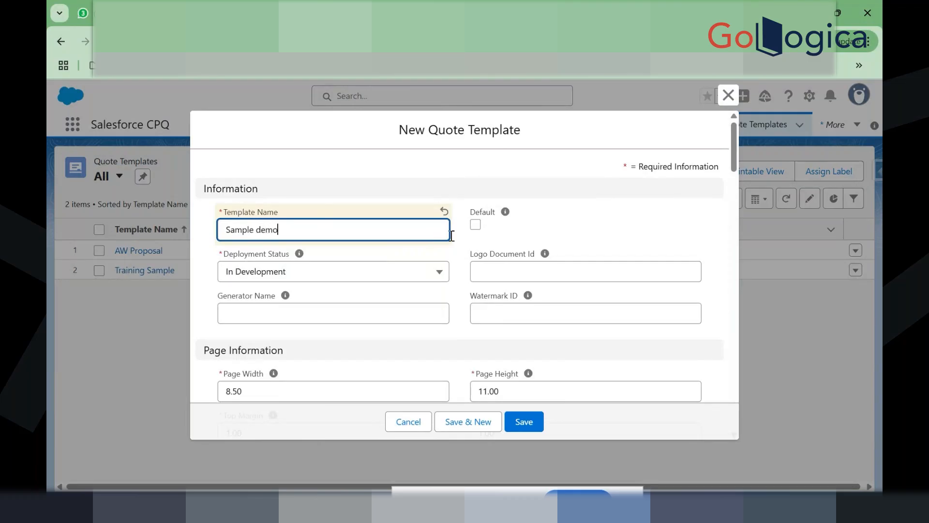
pyautogui.click(476, 225)
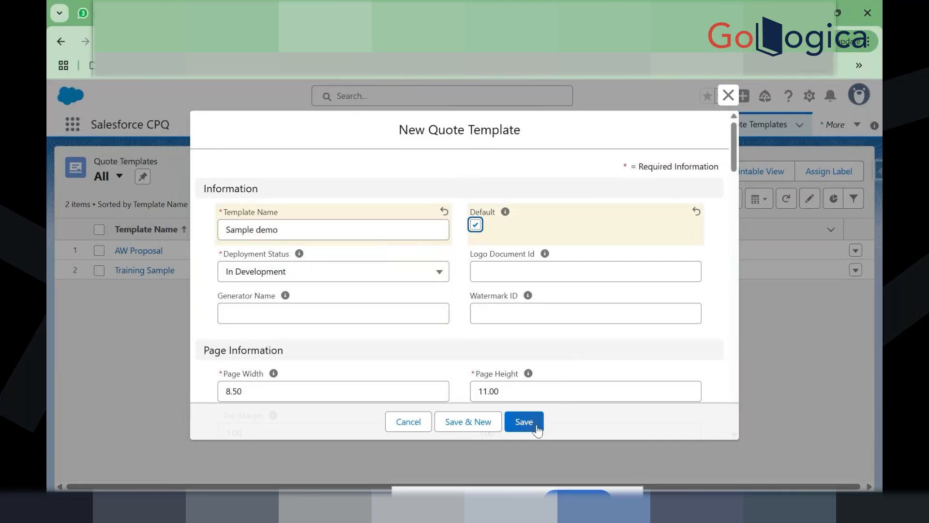
pyautogui.click(379, 277)
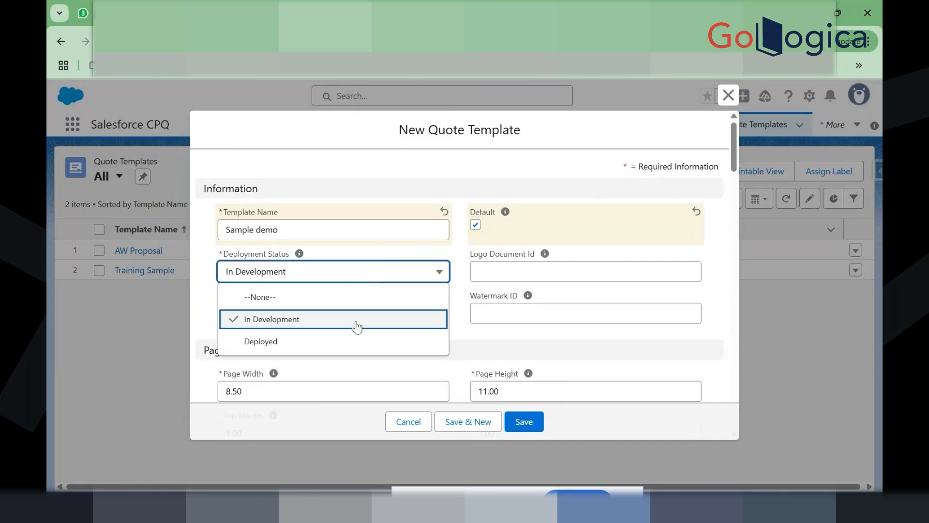
pyautogui.click(457, 320)
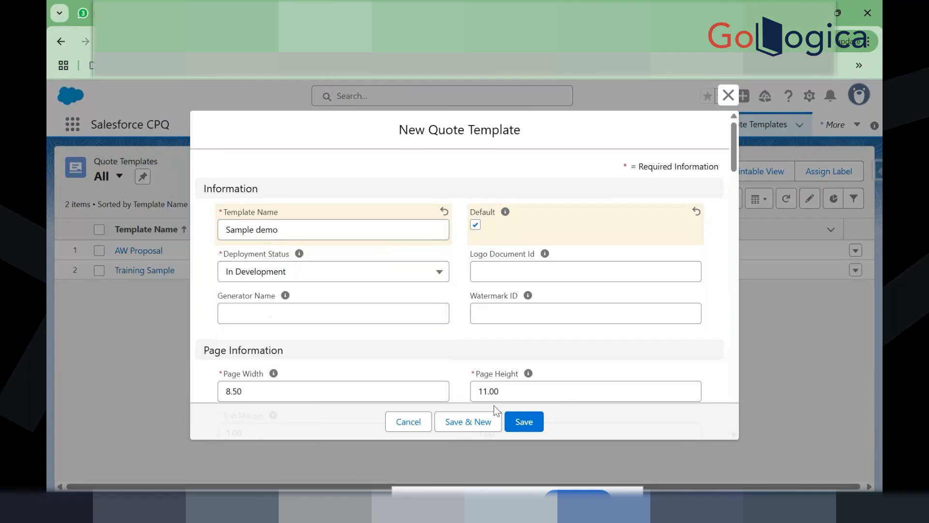
pyautogui.click(521, 422)
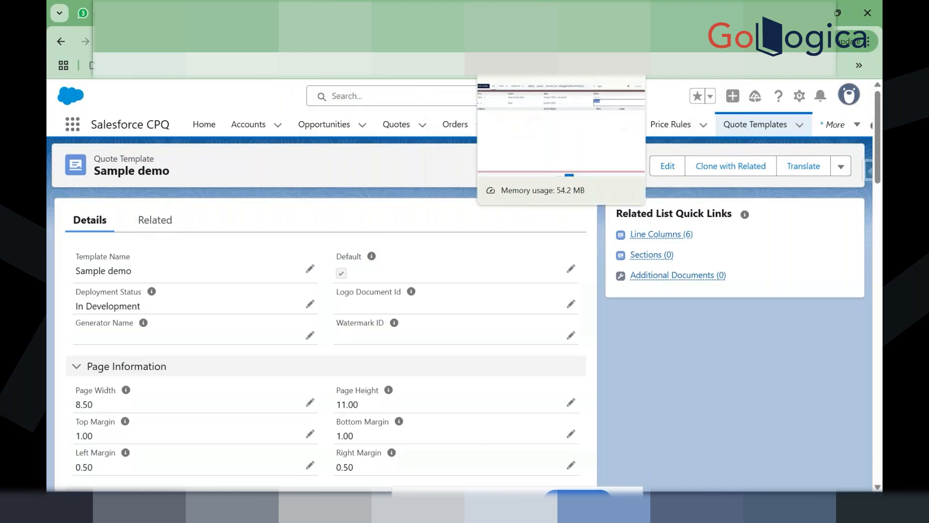
pyautogui.click(552, 13)
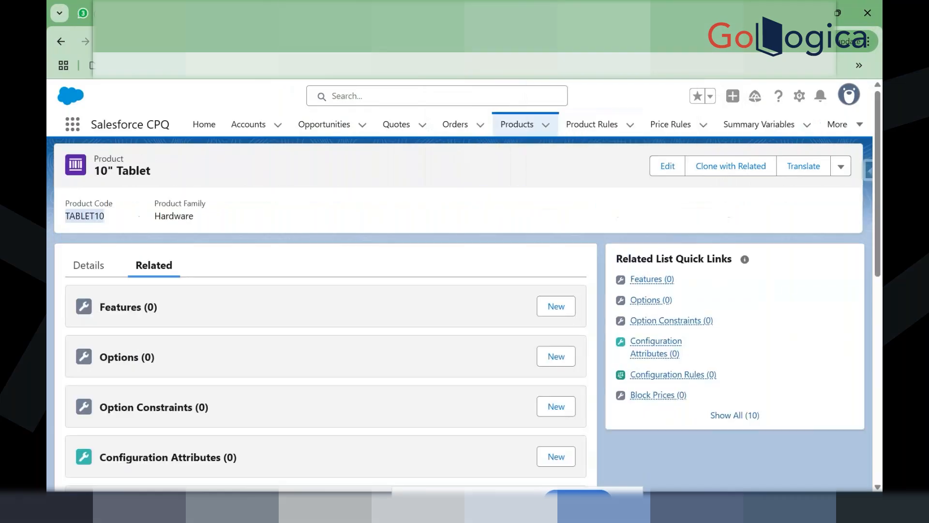
pyautogui.click(387, 122)
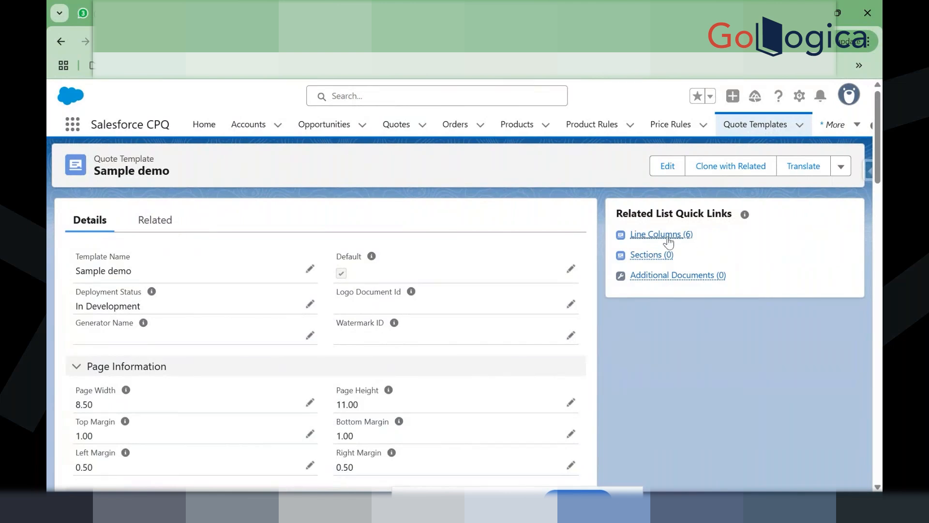
pyautogui.moveTo(668, 241)
pyautogui.scroll(-3, 320, 264)
pyautogui.scroll(-1, 320, 268)
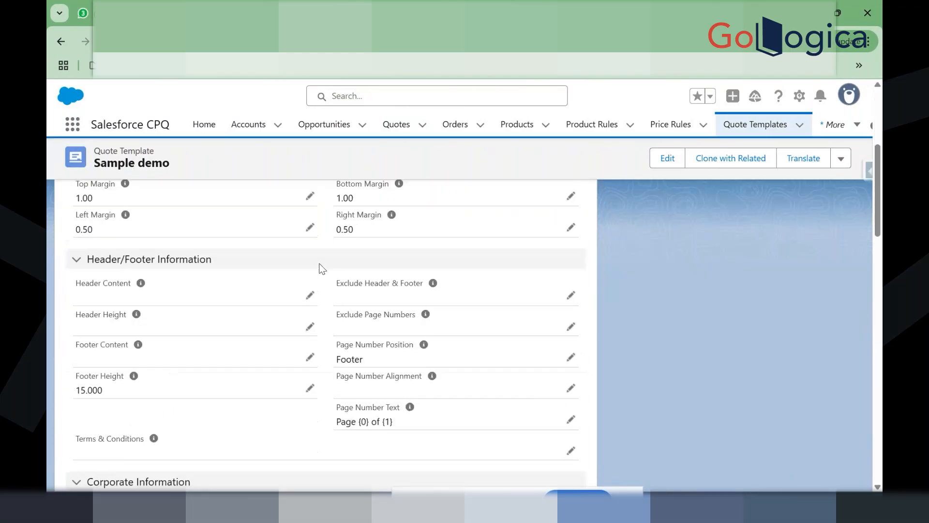
pyautogui.scroll(-1, 319, 269)
pyautogui.scroll(-1, 320, 269)
pyautogui.scroll(-3, 327, 319)
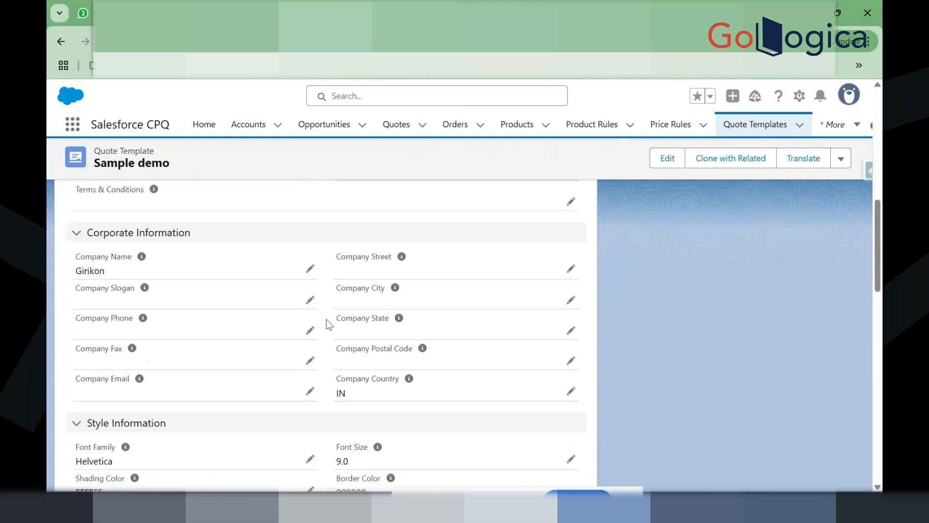
# Step: Change the Sample demo Company Name from Girikon to DTX and save the record
pyautogui.click(310, 269)
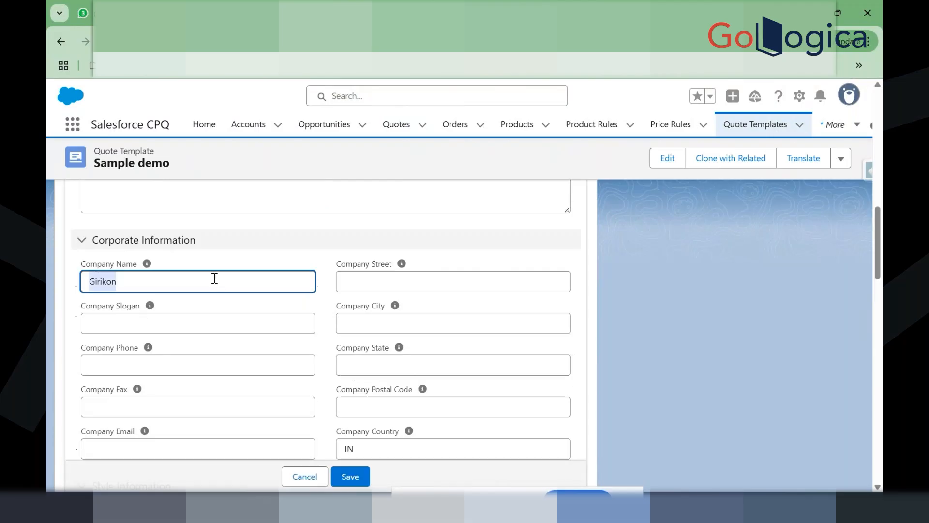
pyautogui.press('BackSpace')
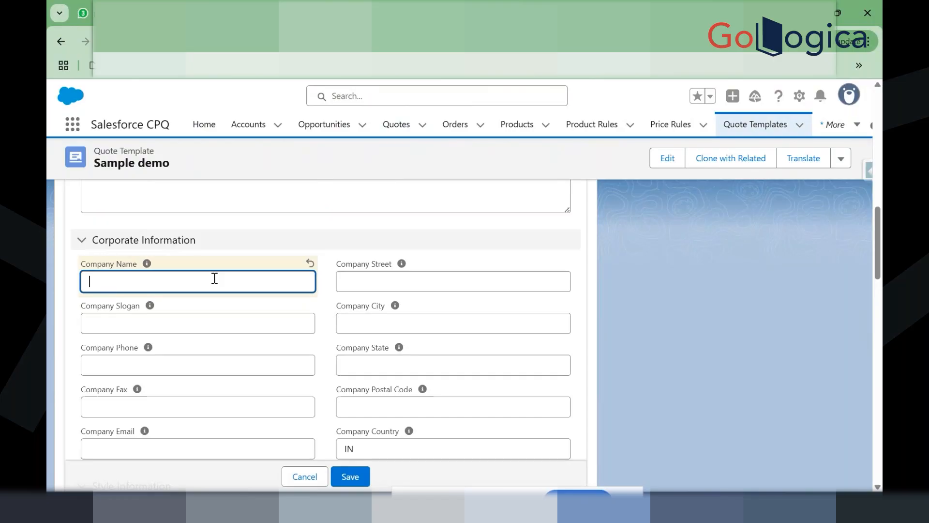
pyautogui.write('DTX')
pyautogui.scroll(-3, 364, 411)
pyautogui.scroll(-6, 366, 400)
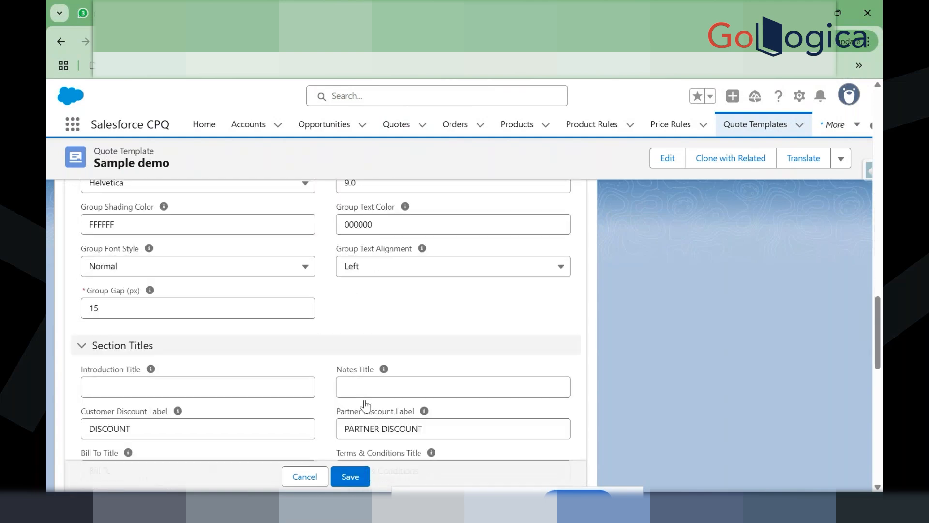
pyautogui.scroll(-7, 365, 400)
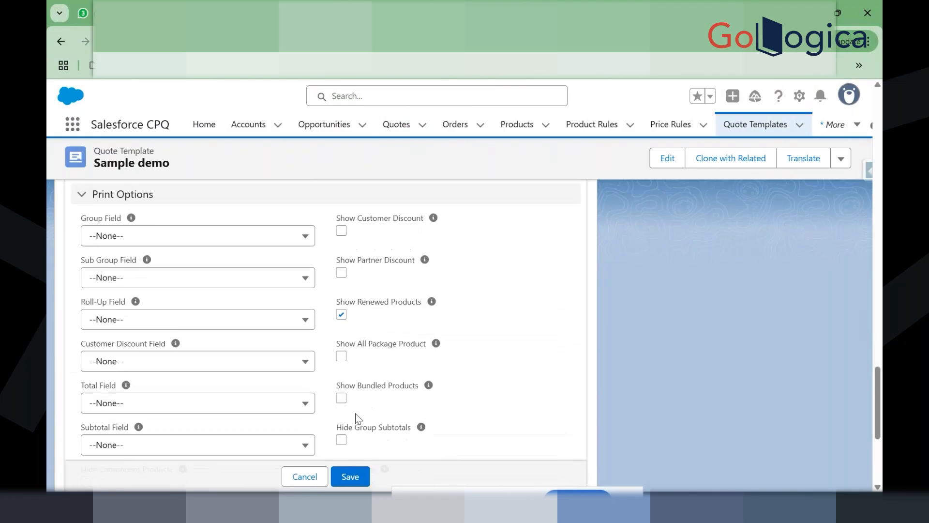
pyautogui.click(351, 477)
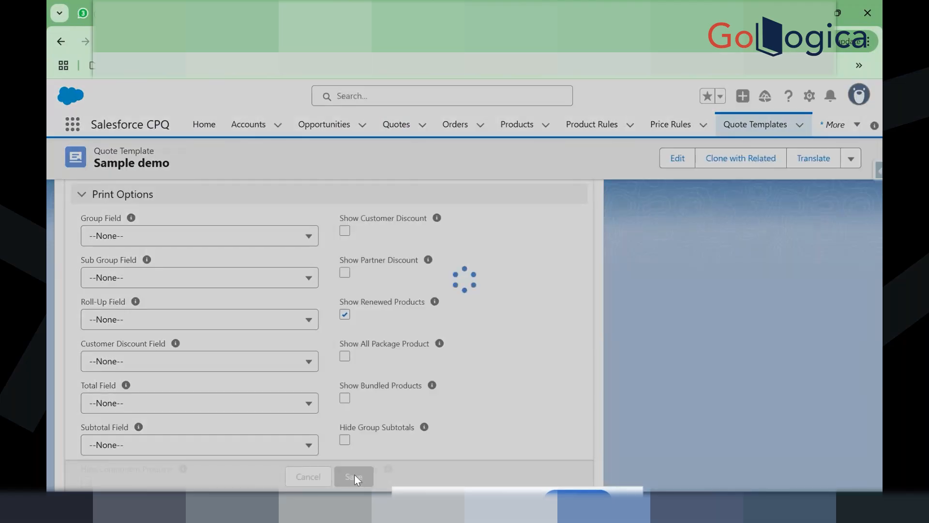
pyautogui.scroll(-10, 400, 391)
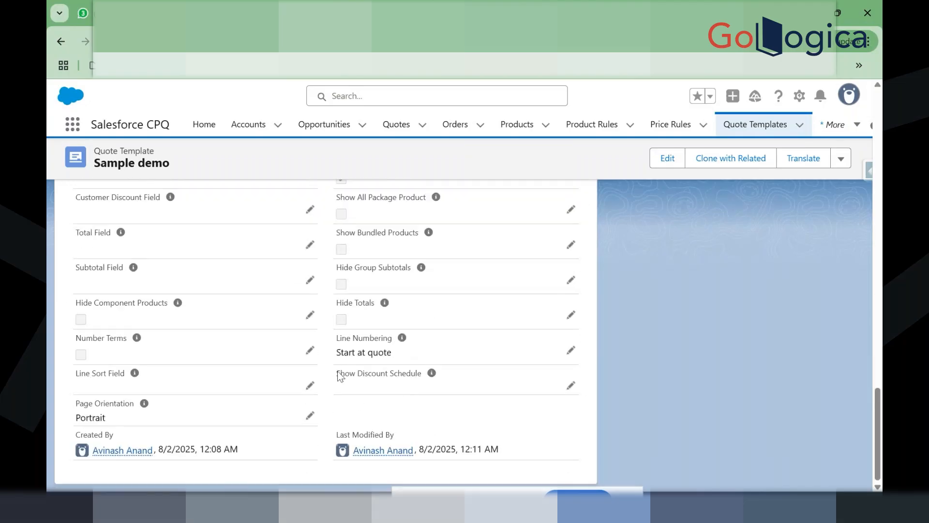
pyautogui.scroll(15, 337, 383)
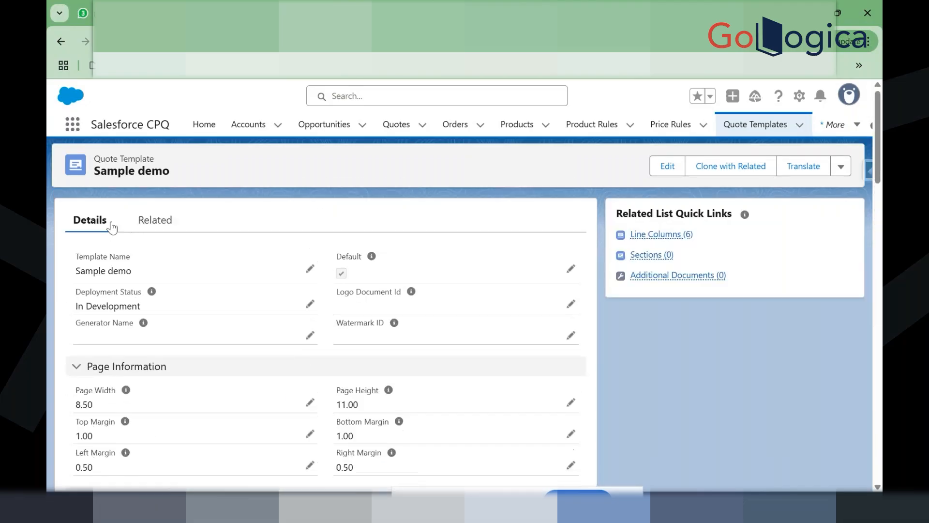
# Step: Show the Related tab and emphasize the Line Columns (6) list, QTY through EXTENDED
pyautogui.click(149, 224)
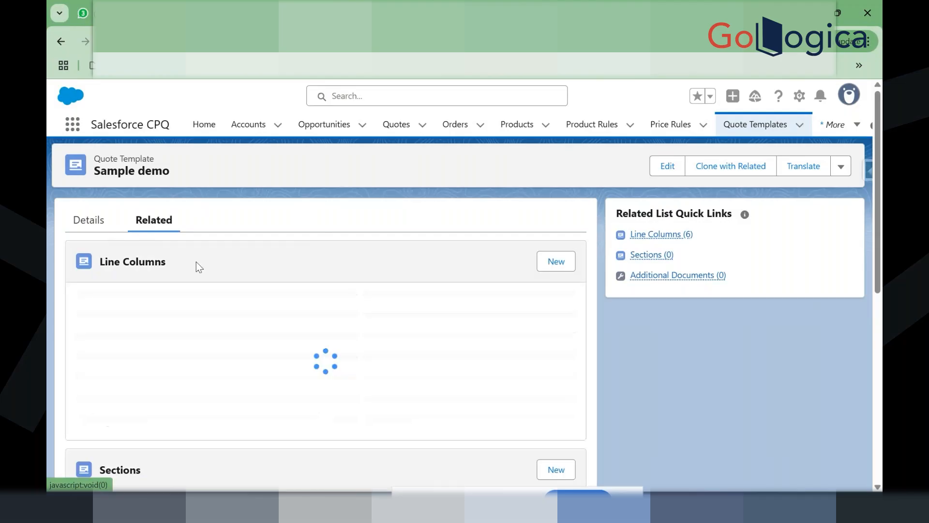
pyautogui.moveTo(100, 261); pyautogui.dragTo(187, 248)
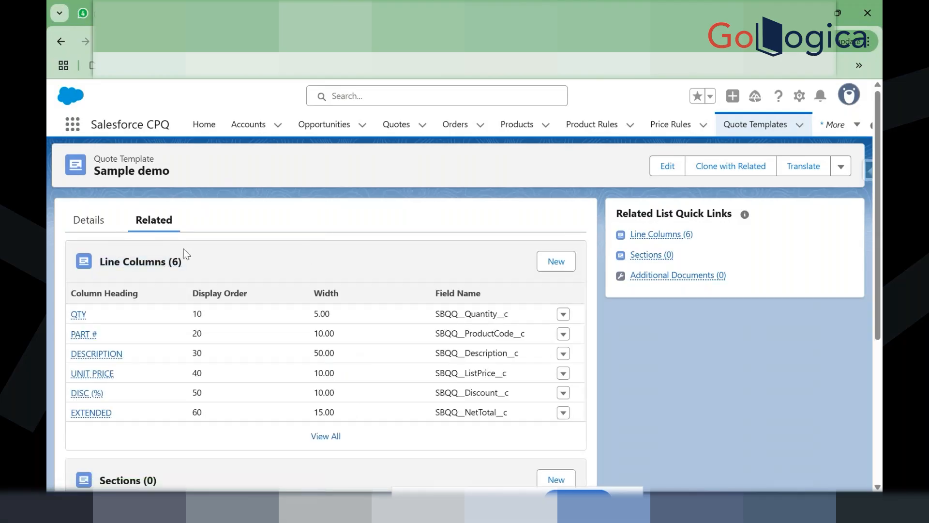
pyautogui.click(92, 248)
pyautogui.moveTo(204, 258); pyautogui.dragTo(104, 248)
pyautogui.click(101, 246)
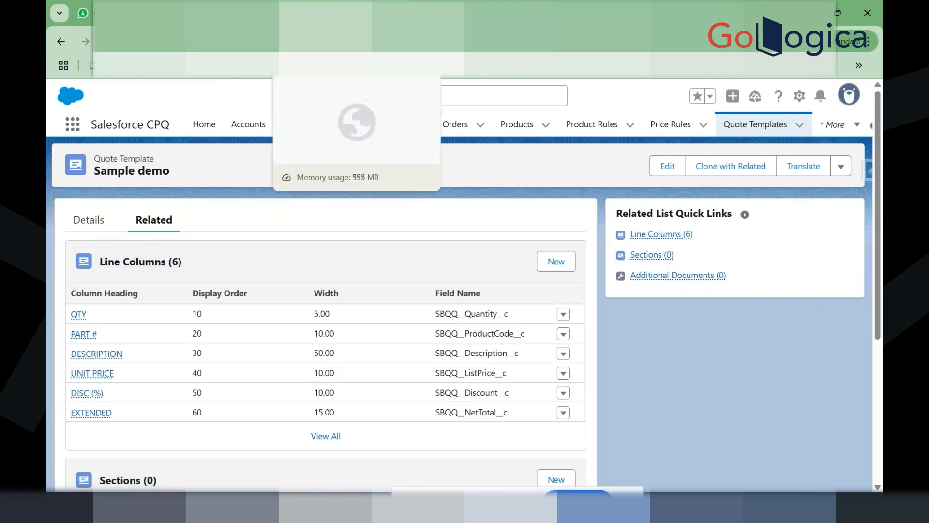
# Step: Open quote Q-00114 from recently viewed quotes and bring up its document preview
pyautogui.click(417, 13)
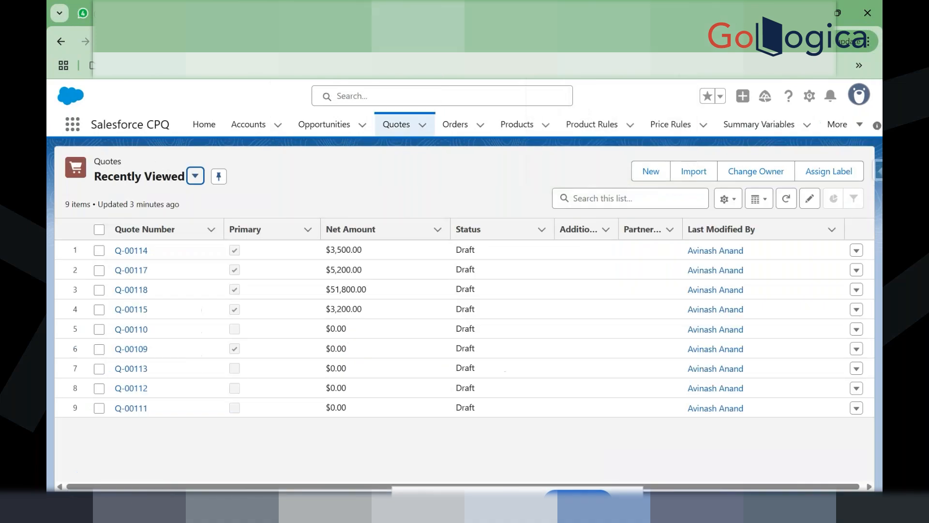
pyautogui.click(134, 251)
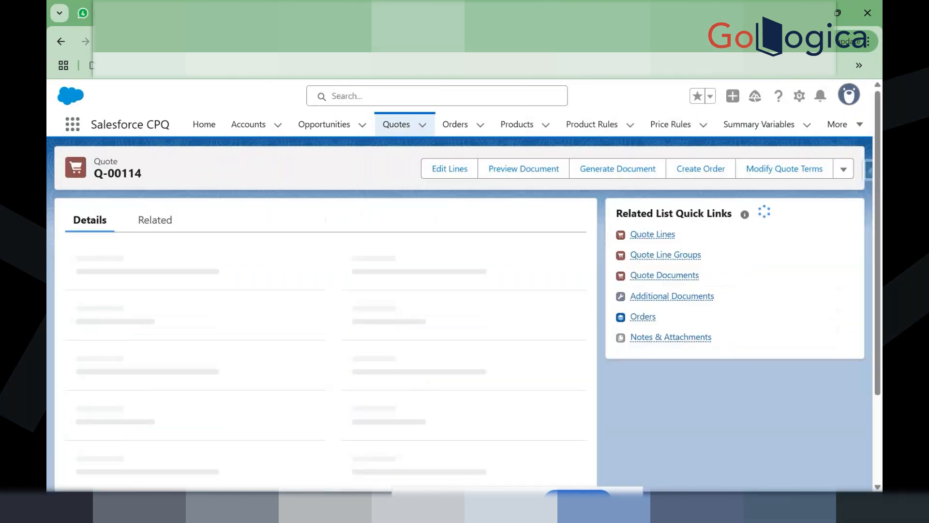
pyautogui.click(613, 173)
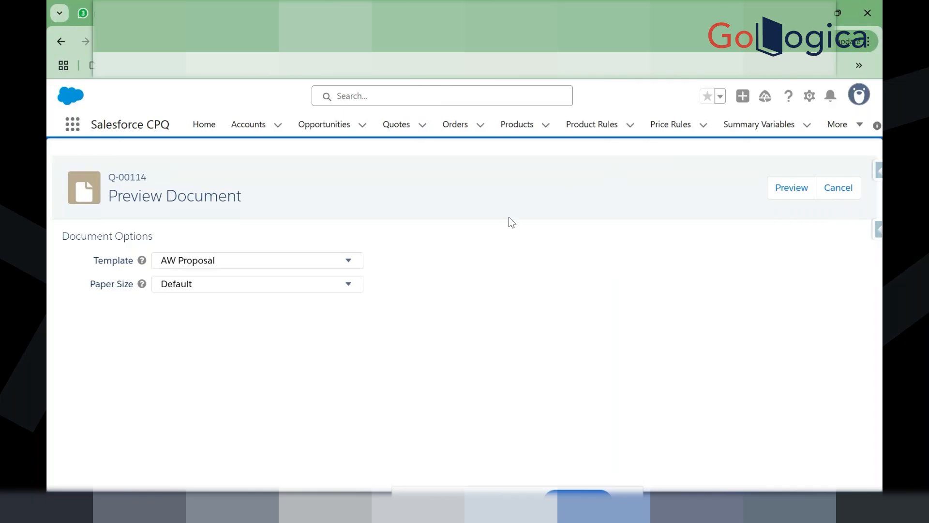
# Step: Select Sample demo as the preview template, then switch back to AW Proposal
pyautogui.click(235, 263)
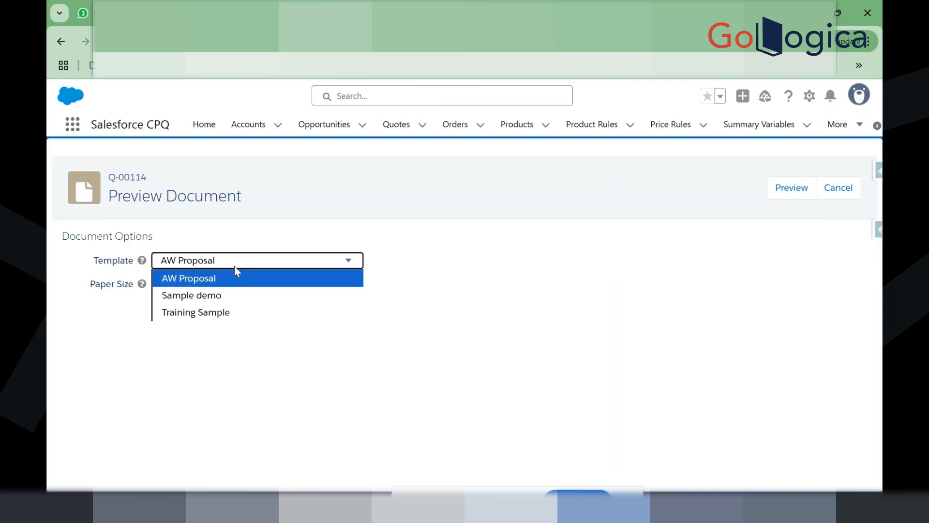
pyautogui.click(233, 295)
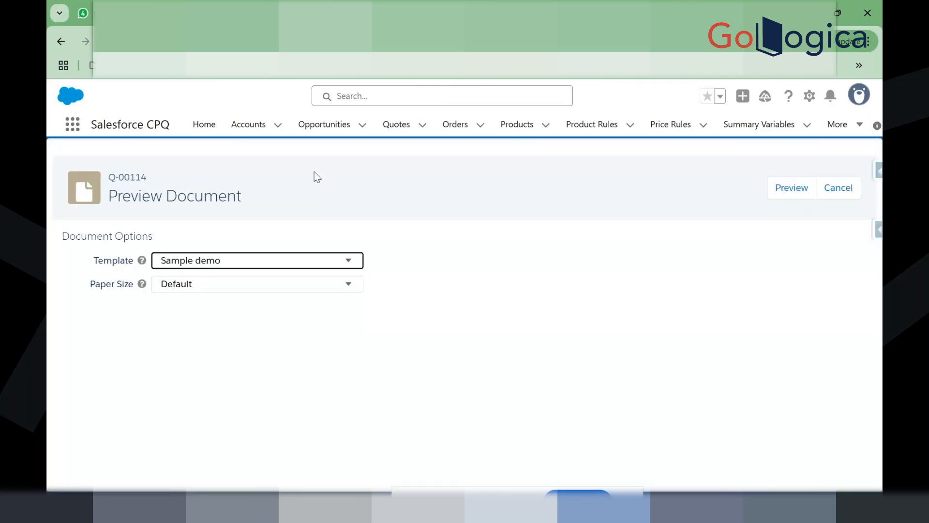
pyautogui.click(268, 264)
pyautogui.click(255, 277)
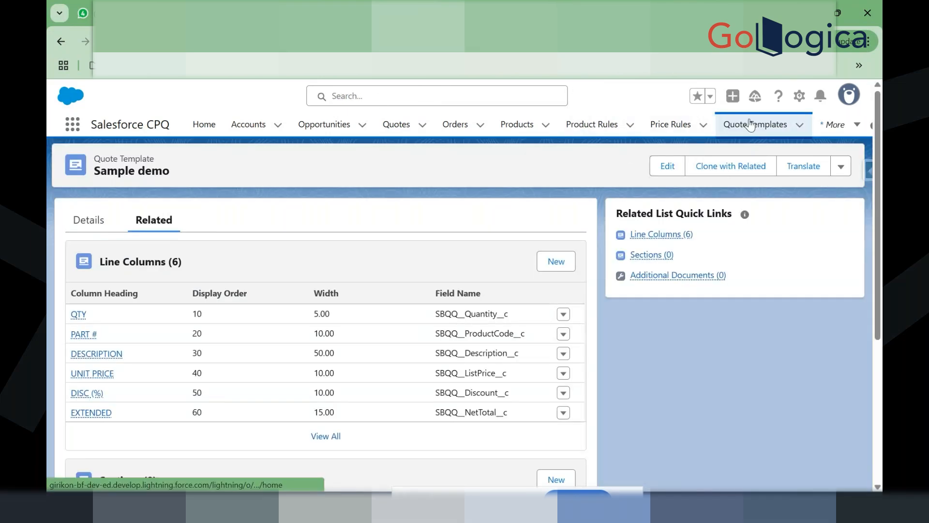
# Step: Untick AW Proposal's Default flag in the Quote Templates list and save
pyautogui.click(750, 124)
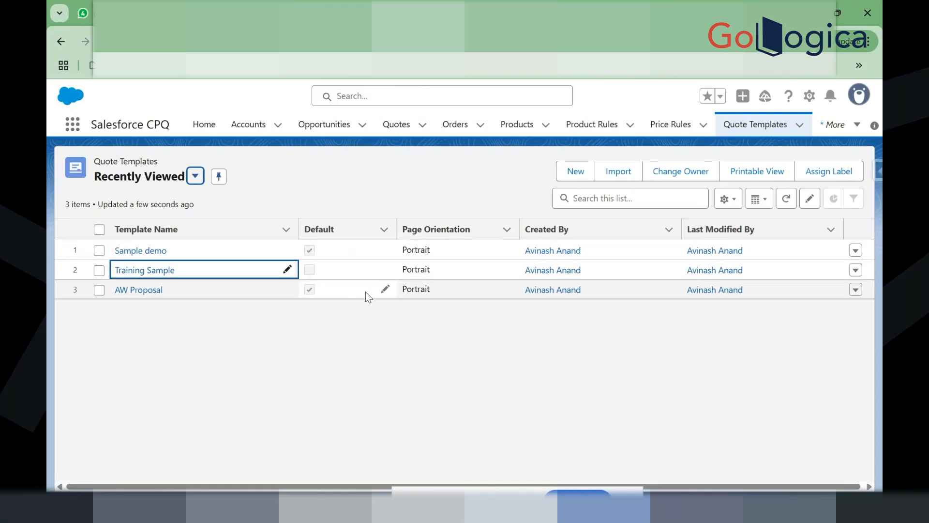
pyautogui.click(385, 289)
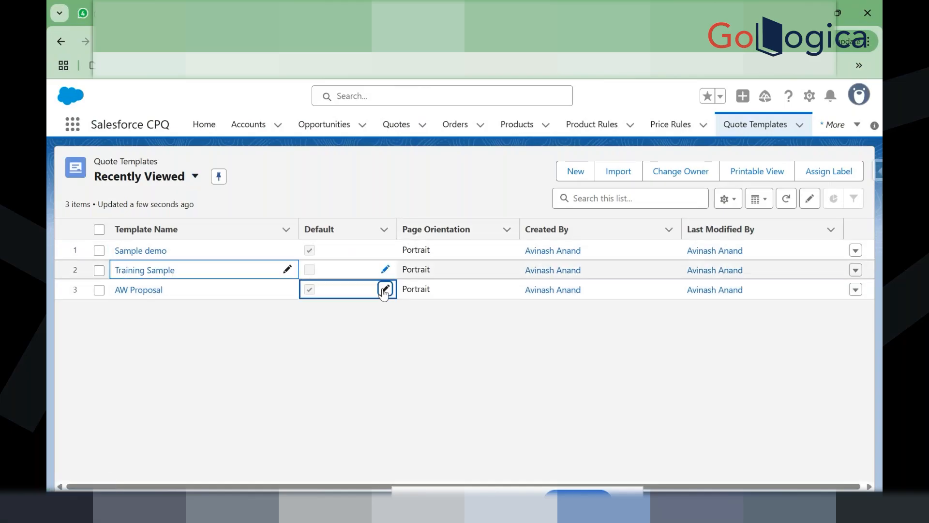
pyautogui.click(307, 288)
pyautogui.click(416, 378)
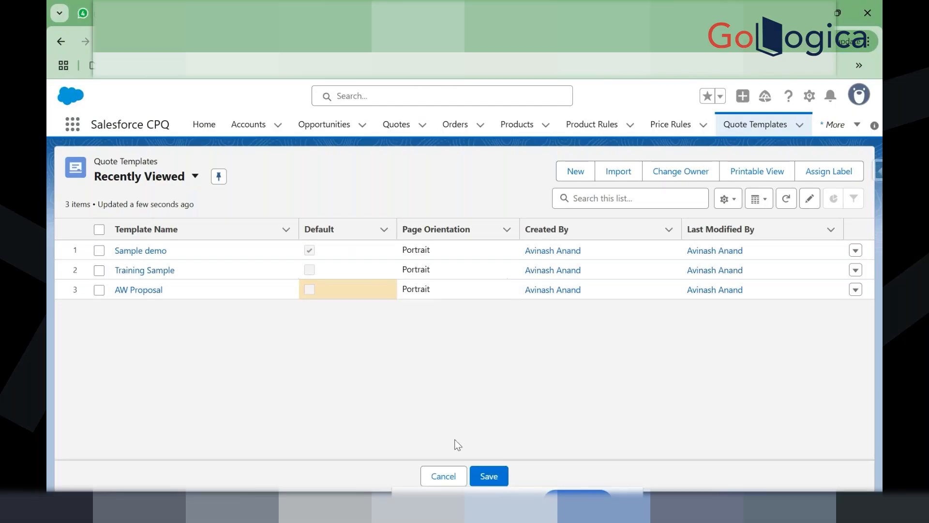
pyautogui.click(489, 476)
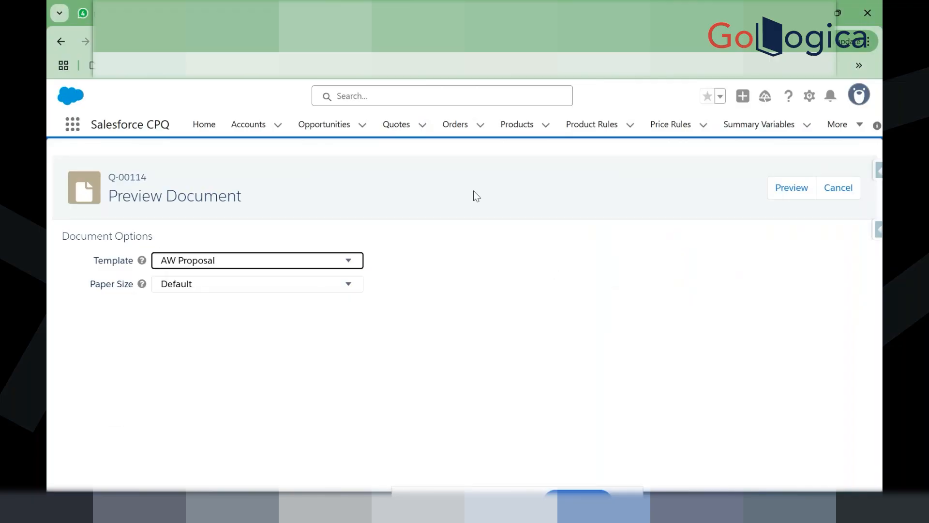
# Step: Preview quote Q-00114's document with the Sample demo template
pyautogui.click(836, 187)
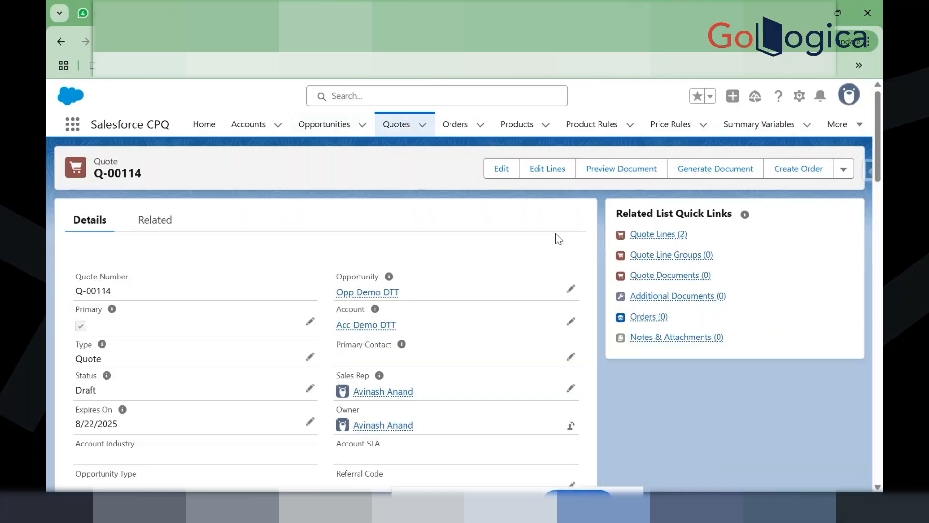
pyautogui.click(634, 171)
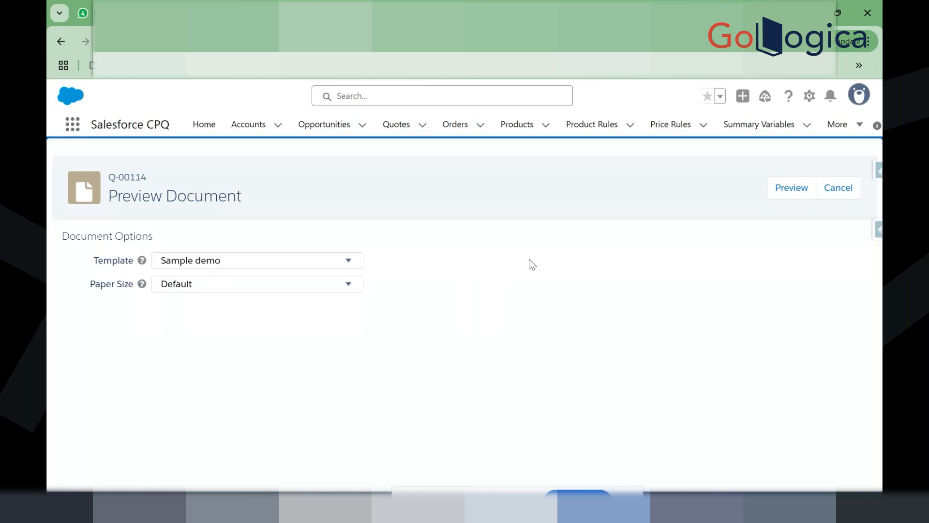
pyautogui.click(775, 190)
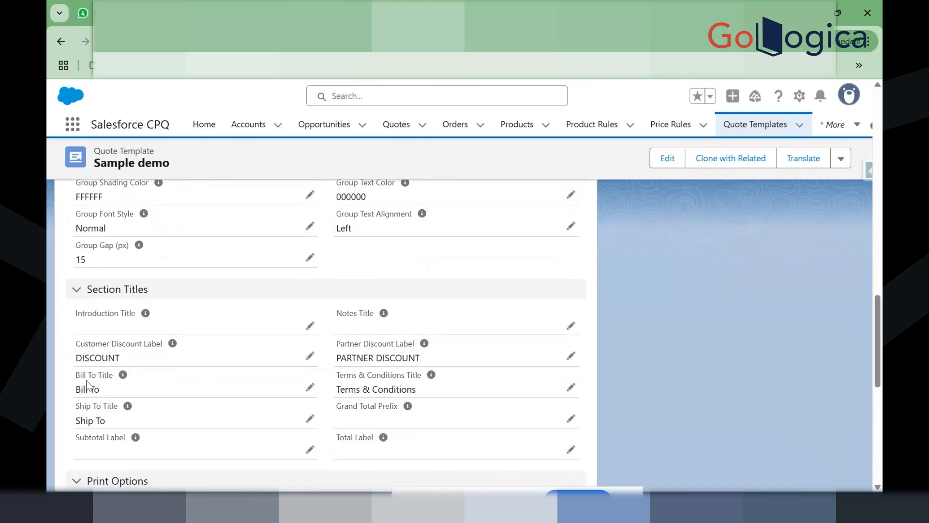
# Step: Show the Sample demo Related tab listing its six line columns, QTY to EXTENDED
pyautogui.moveTo(124, 377)
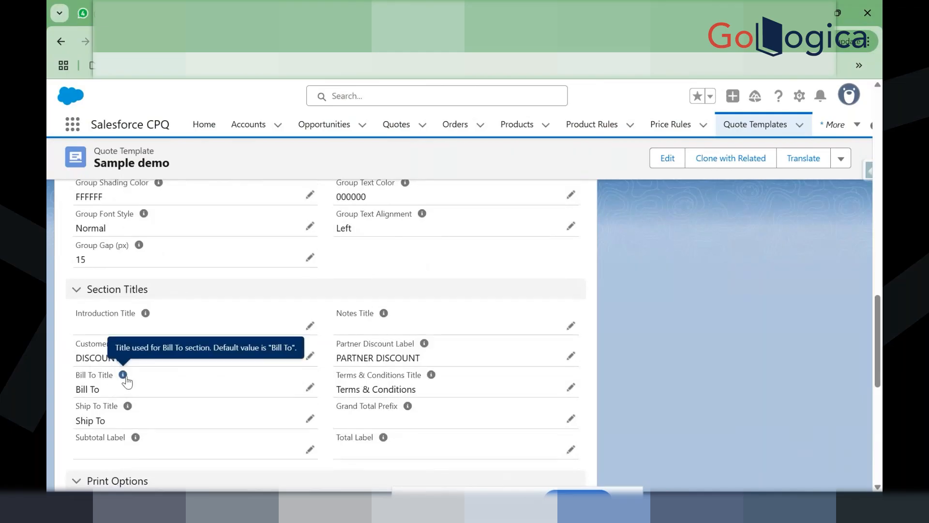
pyautogui.moveTo(128, 409)
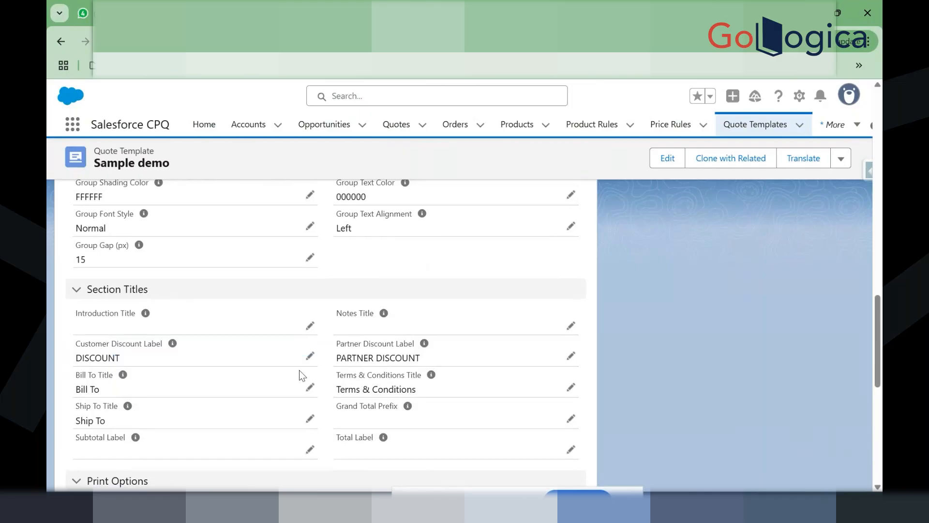
pyautogui.scroll(15, 301, 375)
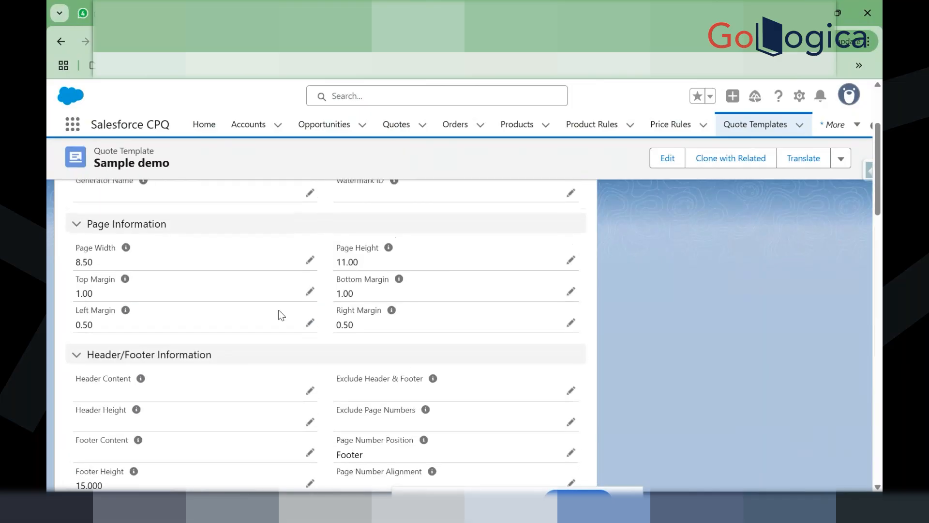
pyautogui.scroll(3, 280, 315)
pyautogui.click(150, 213)
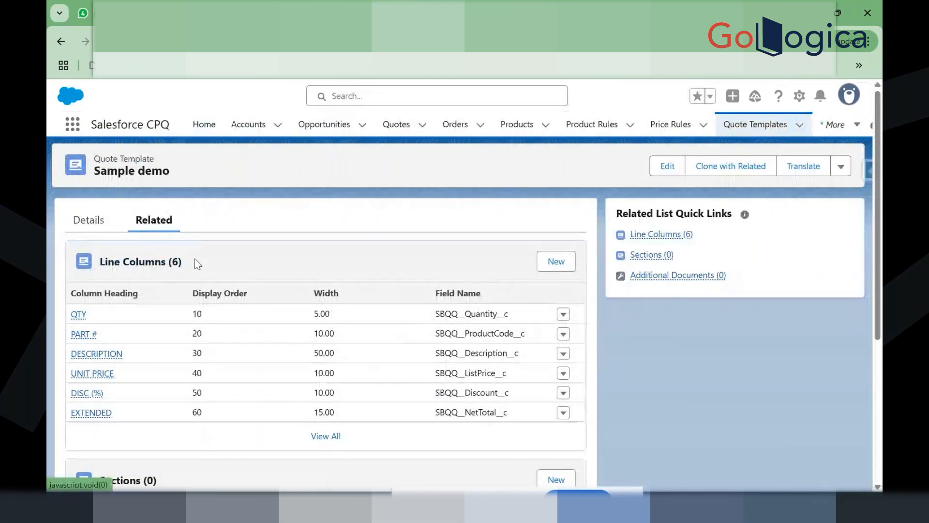
pyautogui.moveTo(194, 259); pyautogui.dragTo(96, 249)
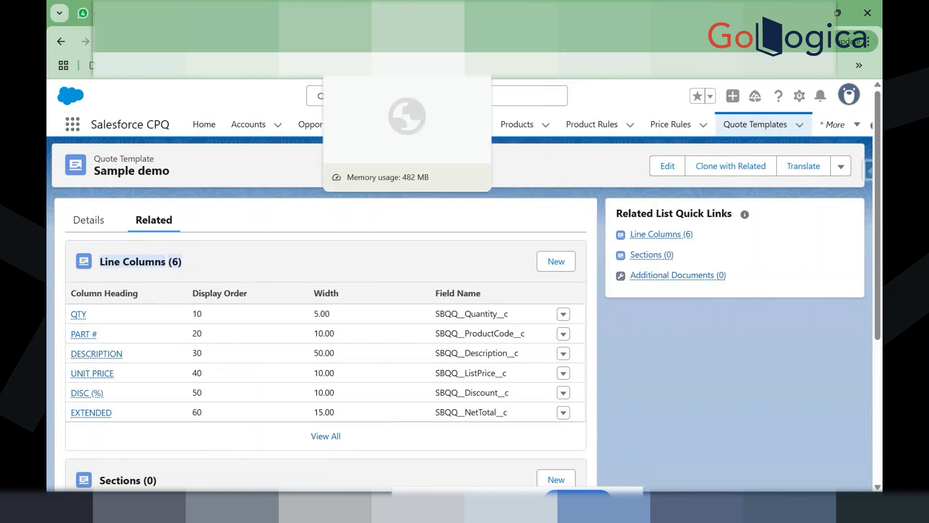
# Step: Check quote Q-00114's lines in Edit Lines, then return to the Sample demo template
pyautogui.click(323, 13)
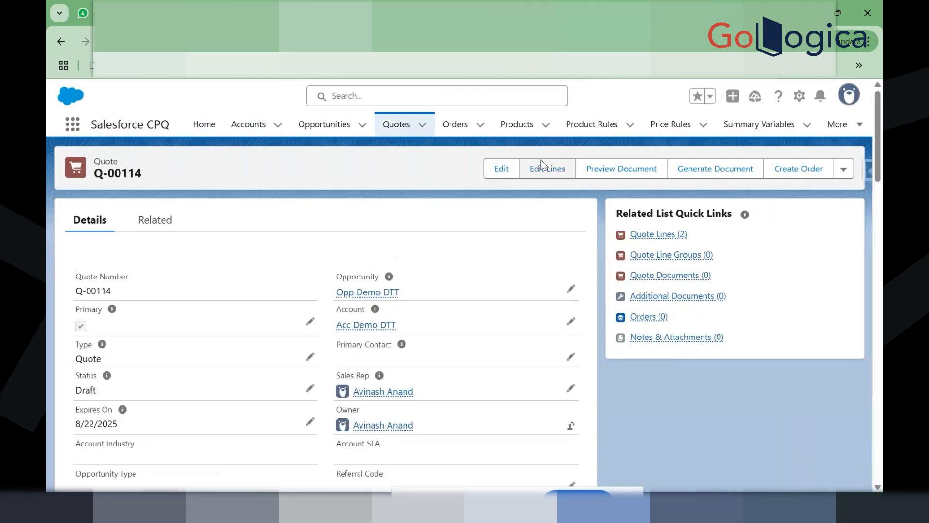
pyautogui.click(542, 166)
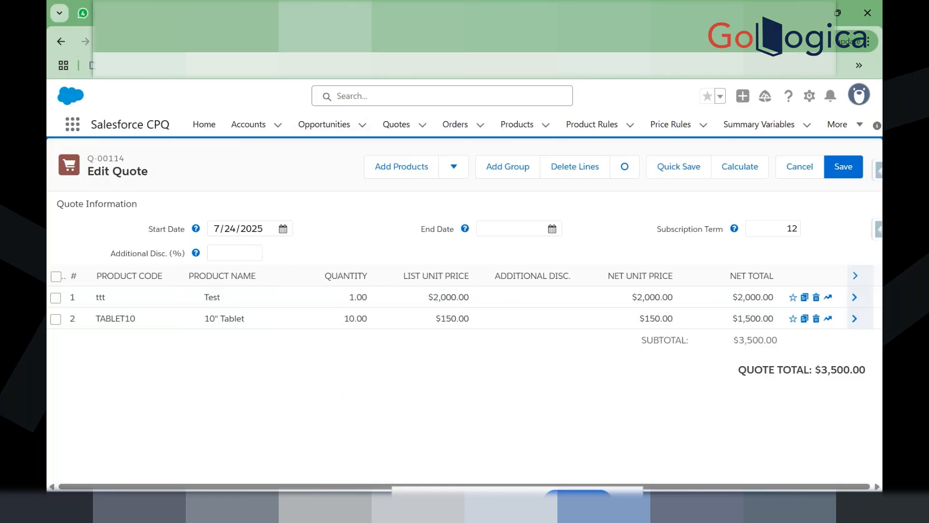
pyautogui.click(398, 13)
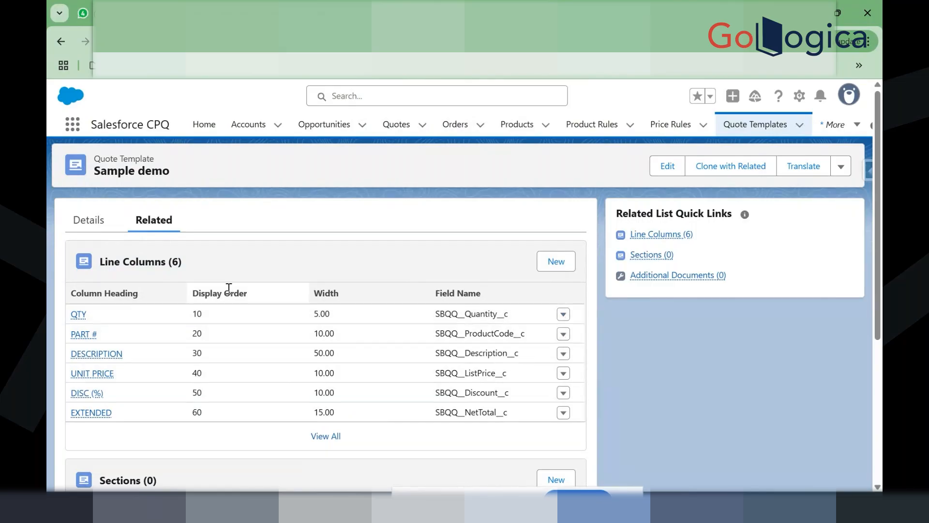
# Step: Edit the PART # line column, replacing Display Order 20 with 9, and save
pyautogui.click(194, 297)
pyautogui.moveTo(194, 297); pyautogui.dragTo(252, 294)
pyautogui.click(265, 265)
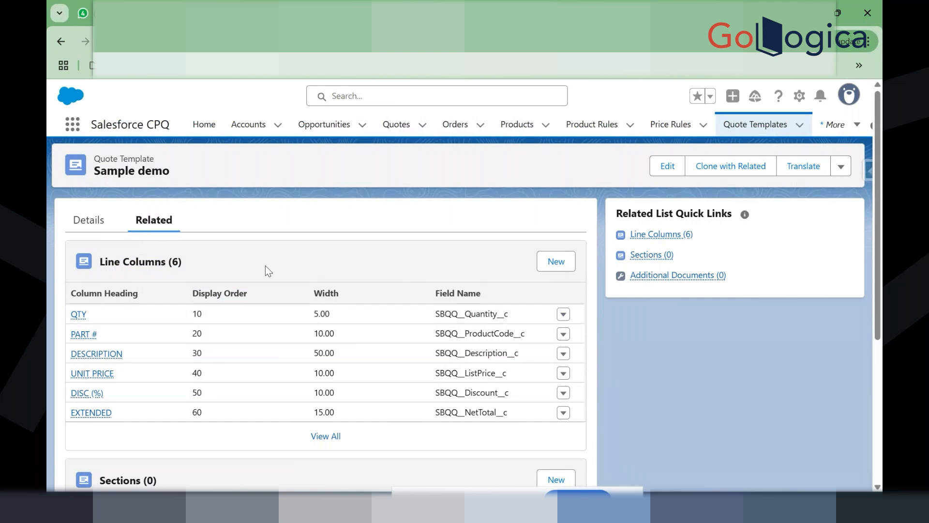
pyautogui.click(563, 335)
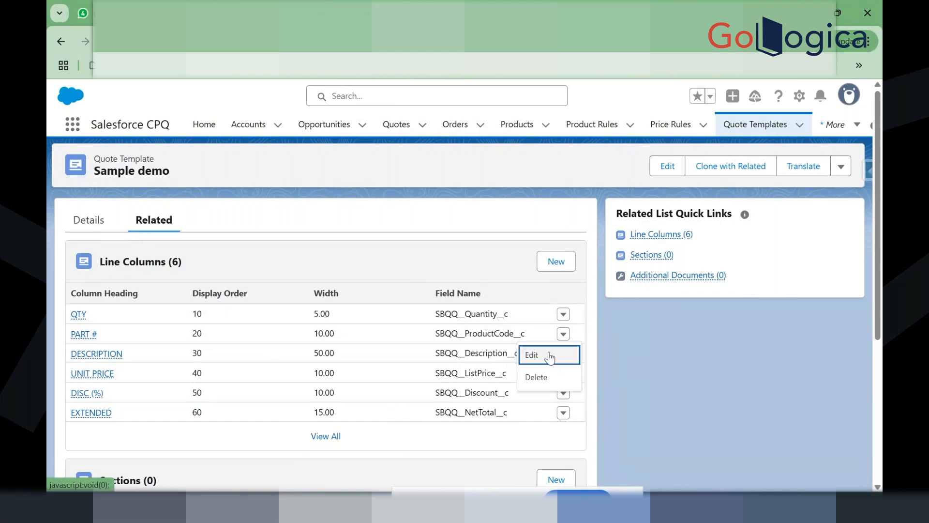
pyautogui.click(548, 358)
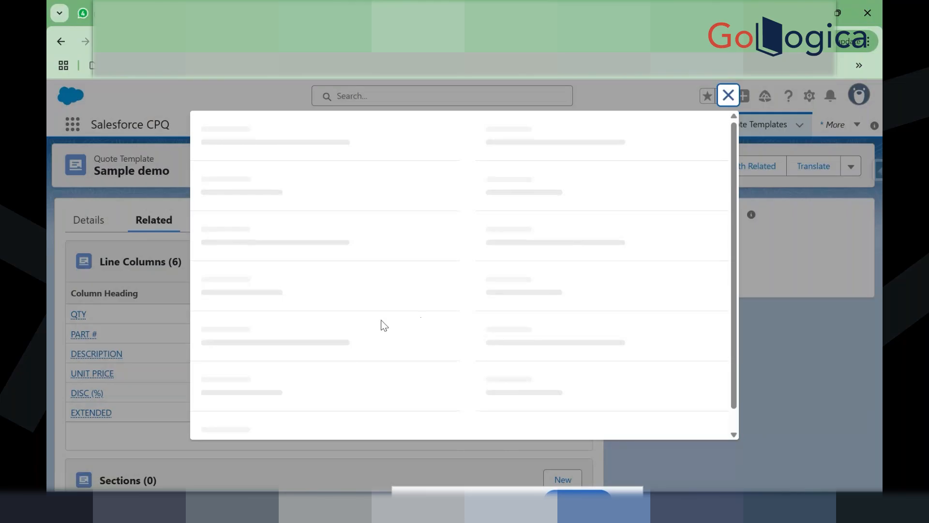
pyautogui.click(272, 257)
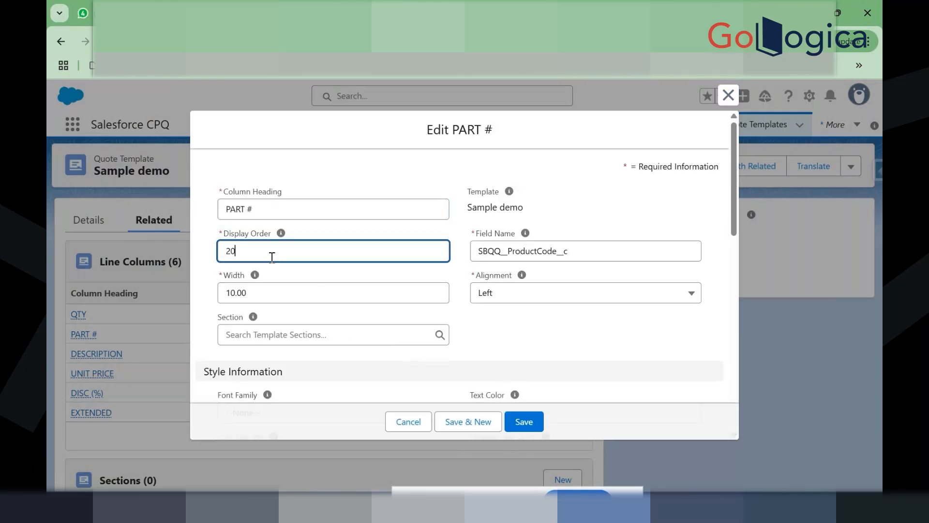
pyautogui.press('BackSpace')
pyautogui.press('BackSpace')
pyautogui.write('9')
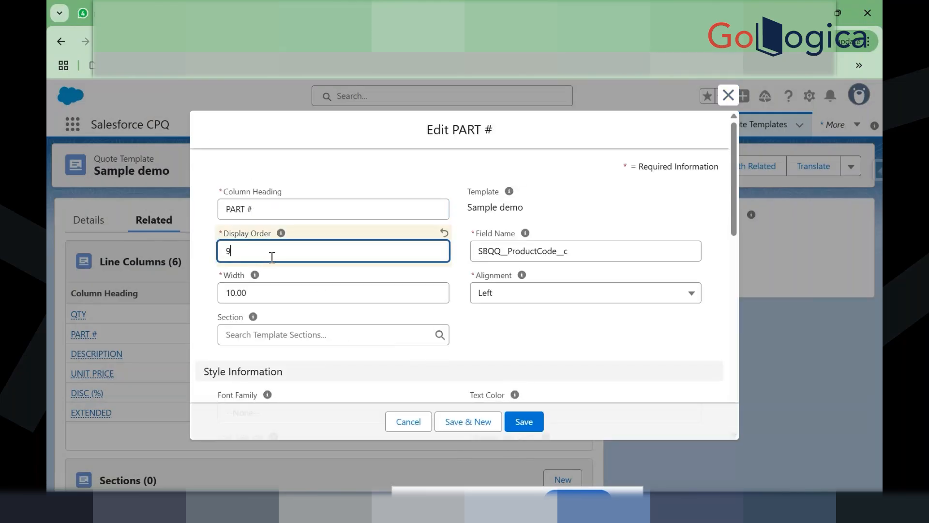
pyautogui.click(481, 334)
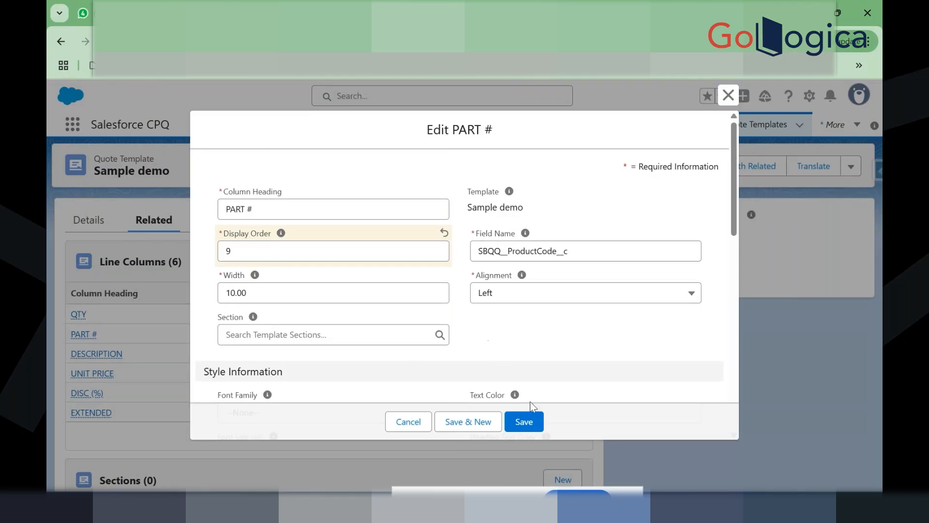
pyautogui.click(522, 420)
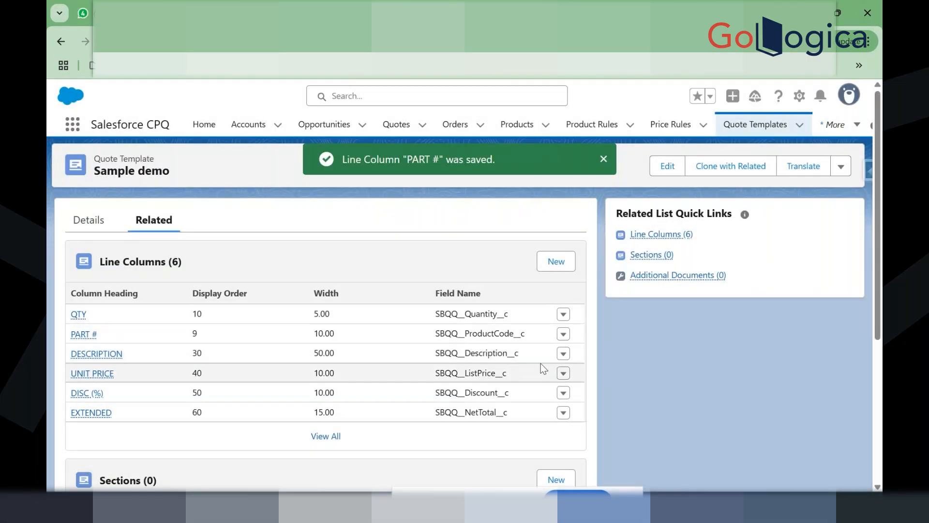
# Step: Edit the QTY line column and change its Column Heading to Name
pyautogui.click(564, 314)
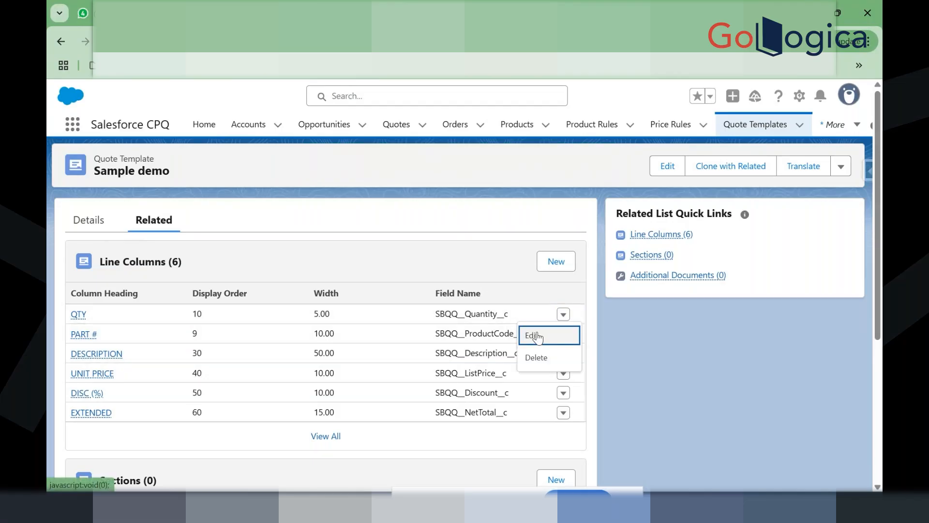
pyautogui.click(535, 336)
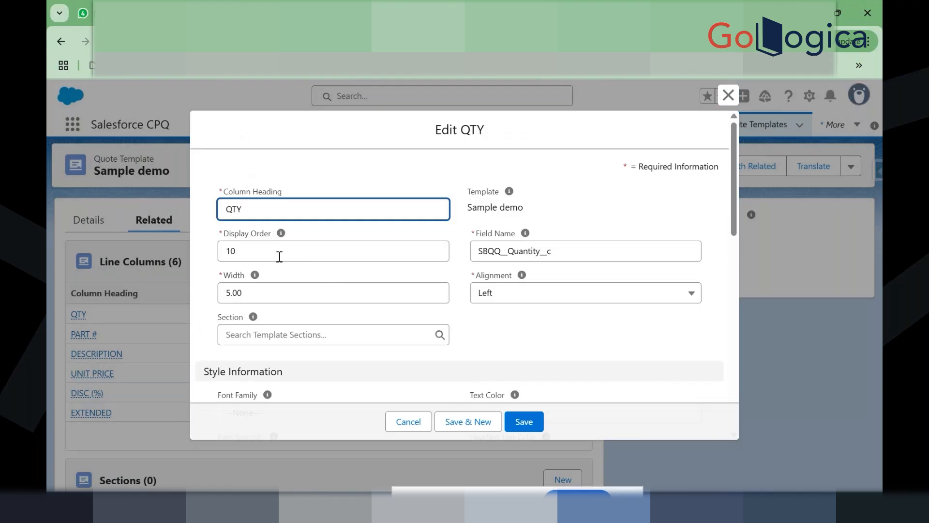
pyautogui.moveTo(281, 232)
pyautogui.press('BackSpace')
pyautogui.press('BackSpace')
pyautogui.press('BackSpace')
pyautogui.write('Name')
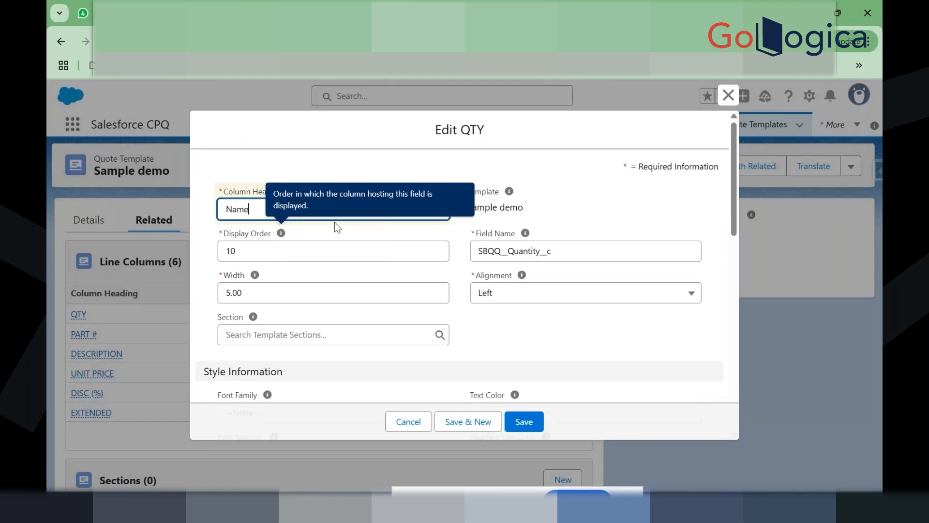
pyautogui.click(483, 151)
# Step: Delete the column's Field Name value and bring up quote Q-00114's line editor
pyautogui.moveTo(568, 251); pyautogui.dragTo(460, 249)
pyautogui.hotkey('ctrl', 'c')
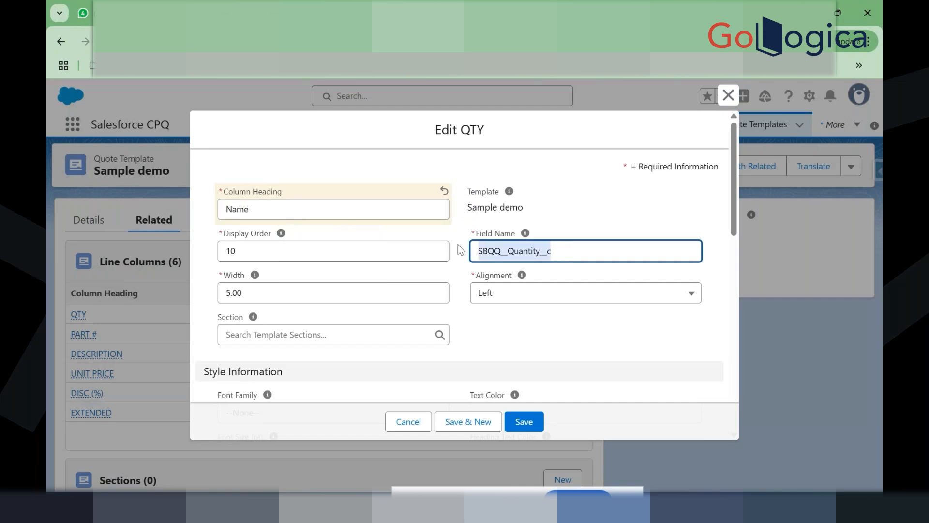
pyautogui.press('BackSpace')
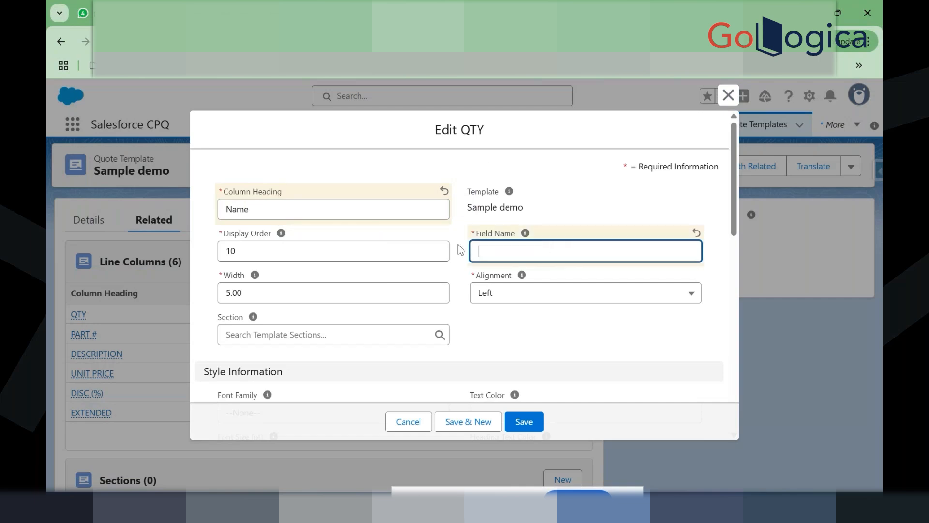
pyautogui.moveTo(525, 235)
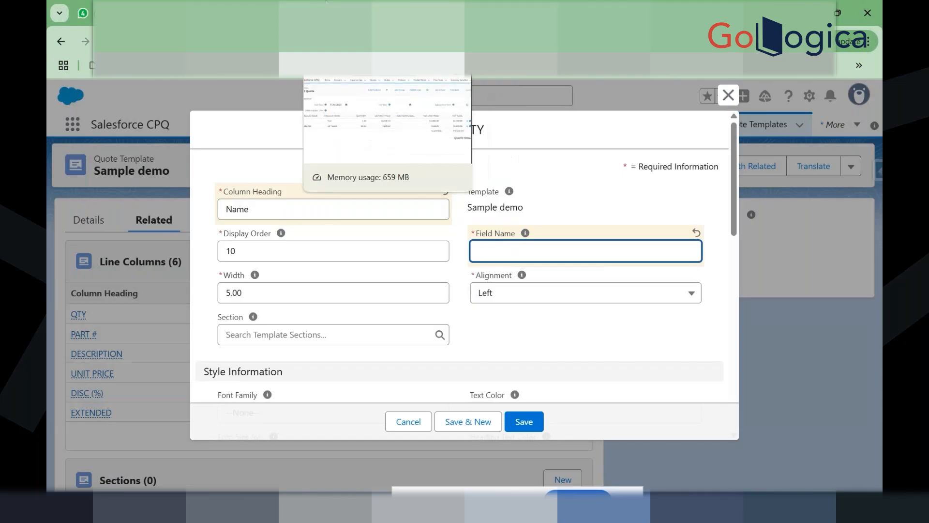
pyautogui.click(326, 2)
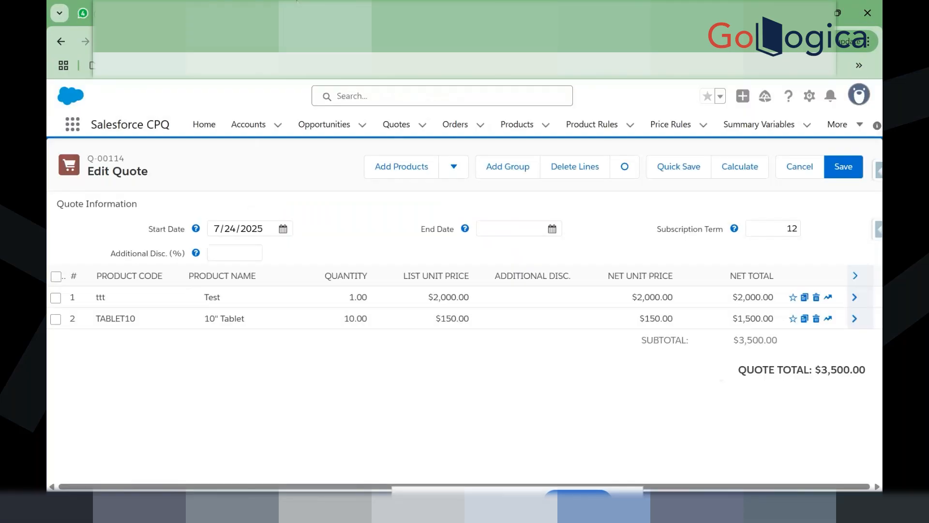
# Step: In Setup's Object Manager, find the Quote Line object and show its Fields & Relationships
pyautogui.click(297, 2)
pyautogui.click(217, 126)
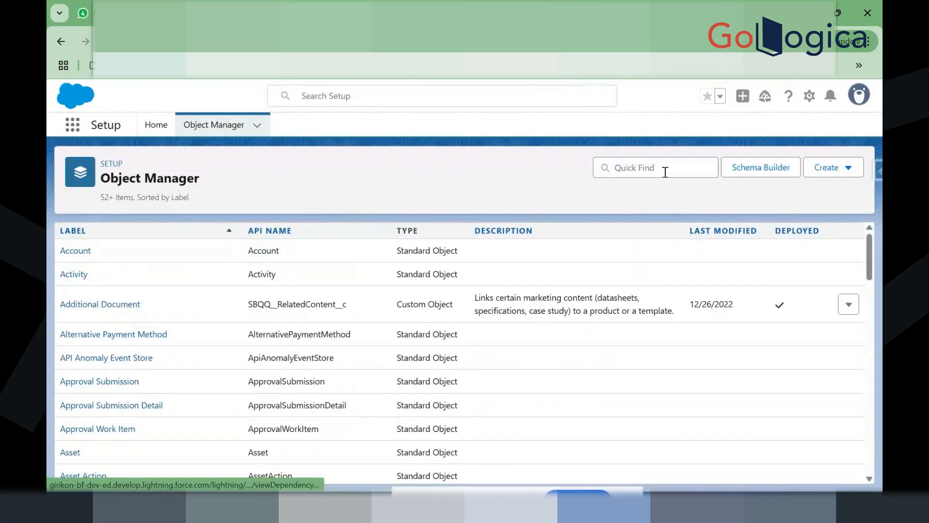
pyautogui.click(665, 172)
pyautogui.write('quote lin')
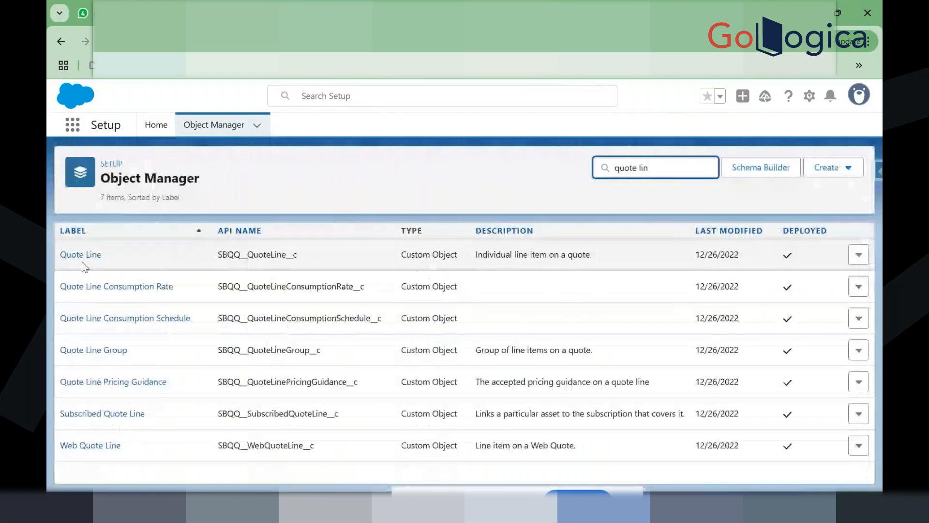
pyautogui.click(77, 256)
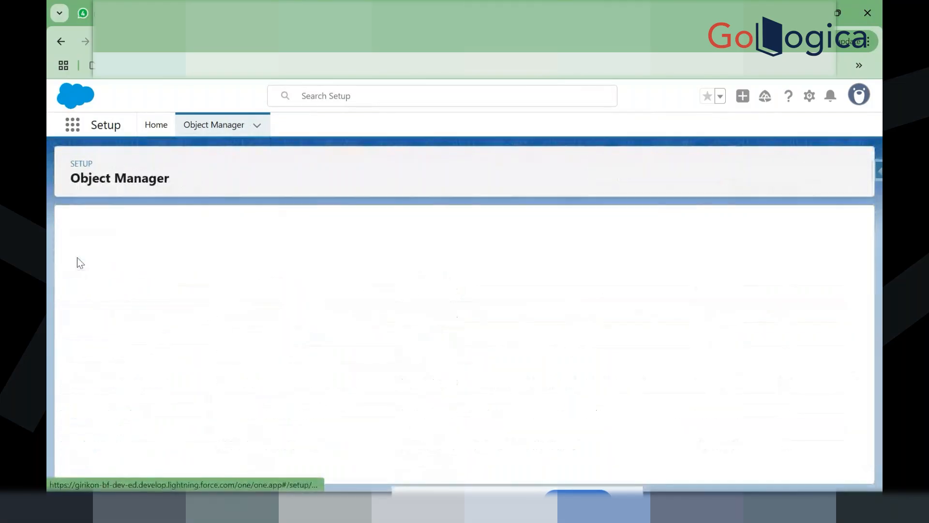
pyautogui.click(123, 252)
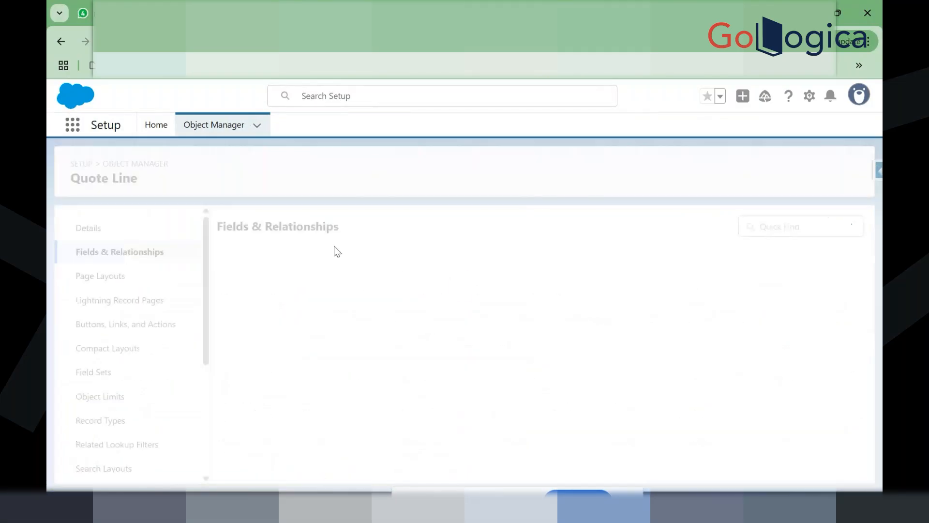
# Step: Filter the fields for quantity and select the Quantity API name SBQQ__Quantity__c
pyautogui.click(468, 230)
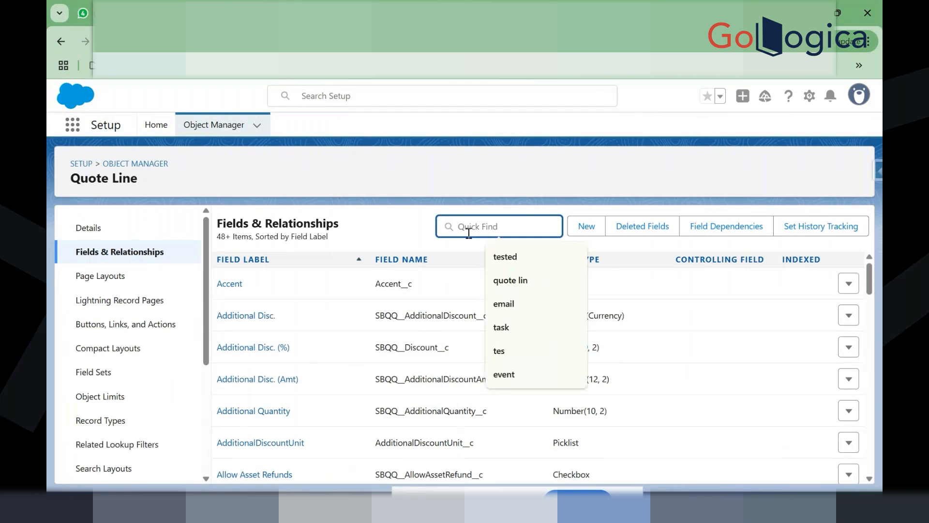
pyautogui.write('quanity')
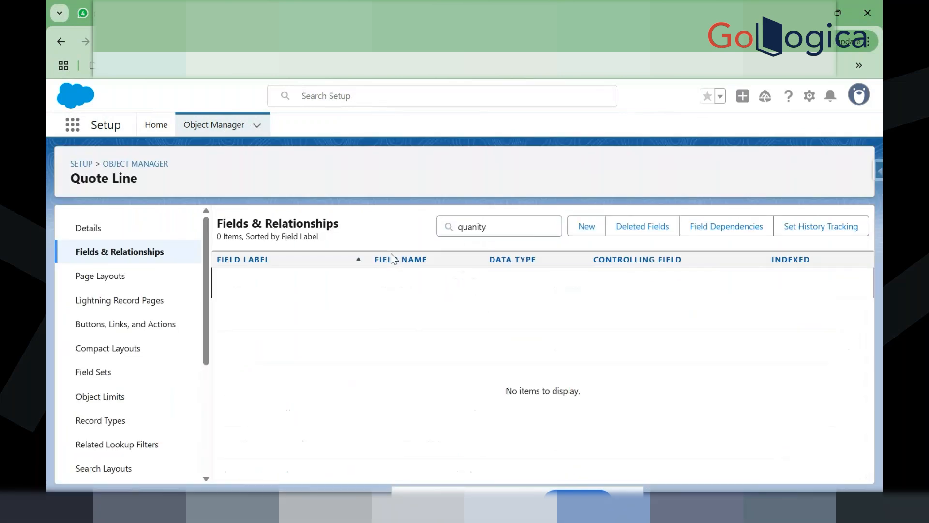
pyautogui.click(518, 226)
pyautogui.press('BackSpace')
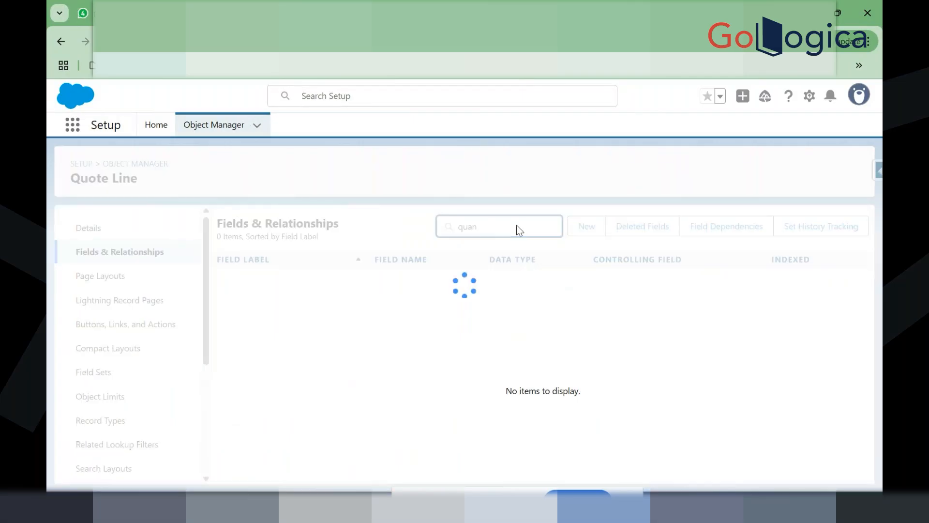
pyautogui.doubleClick(373, 442)
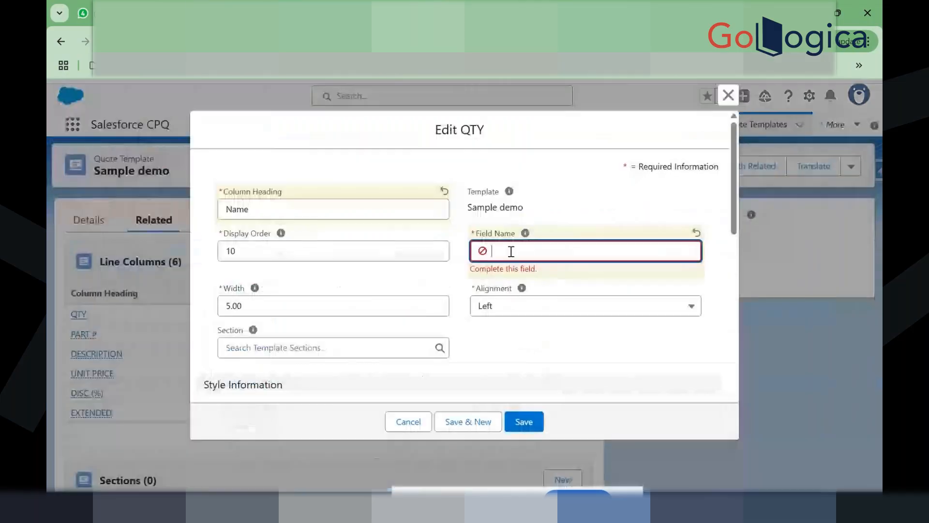
# Step: Paste SBQQ__Quantity__c into the Name column's Field Name and save the column
pyautogui.hotkey('ctrl', 'v')
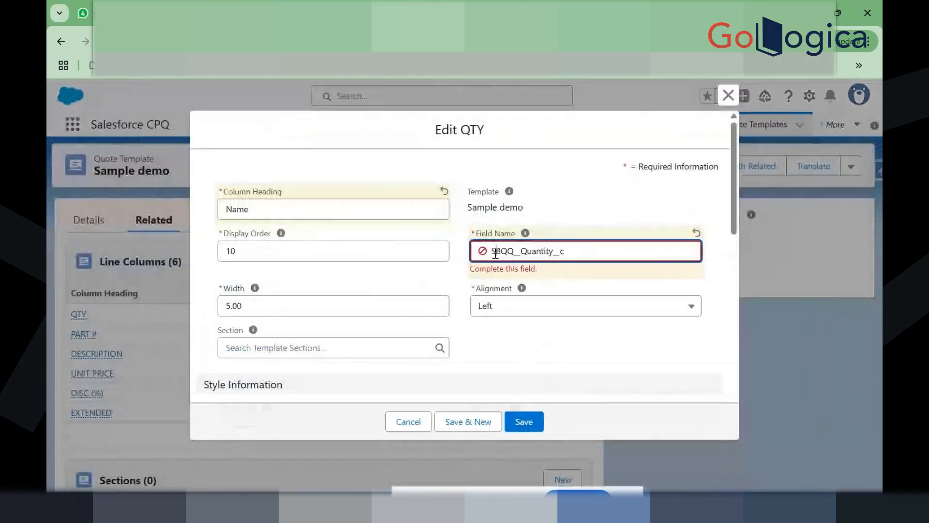
pyautogui.click(466, 262)
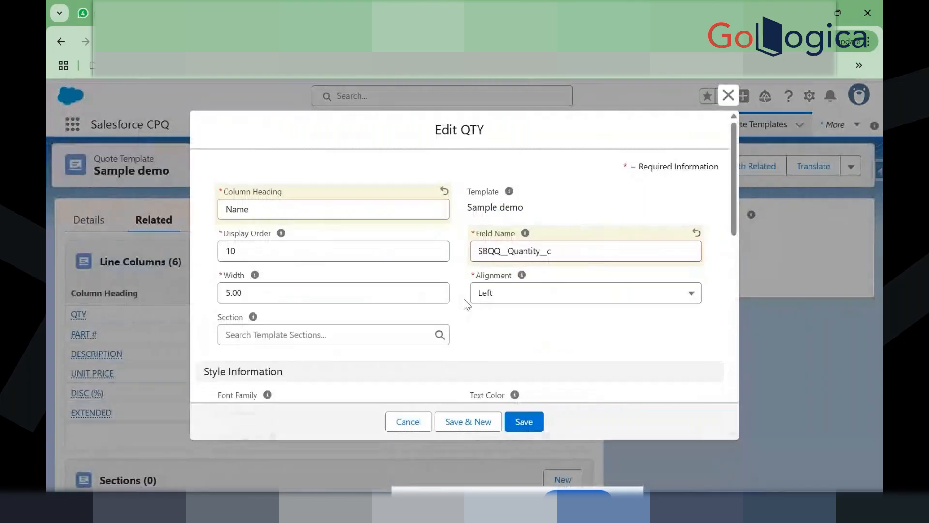
pyautogui.scroll(-3, 475, 347)
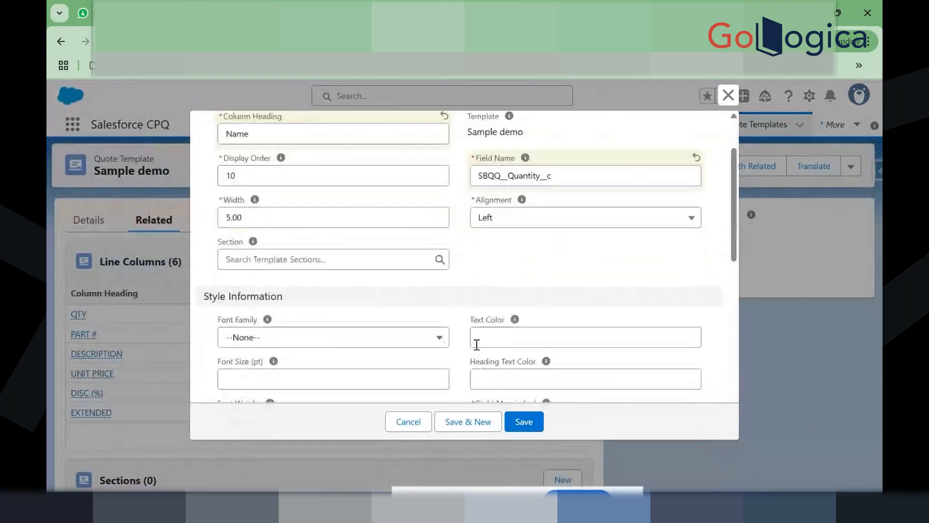
pyautogui.scroll(-1, 476, 345)
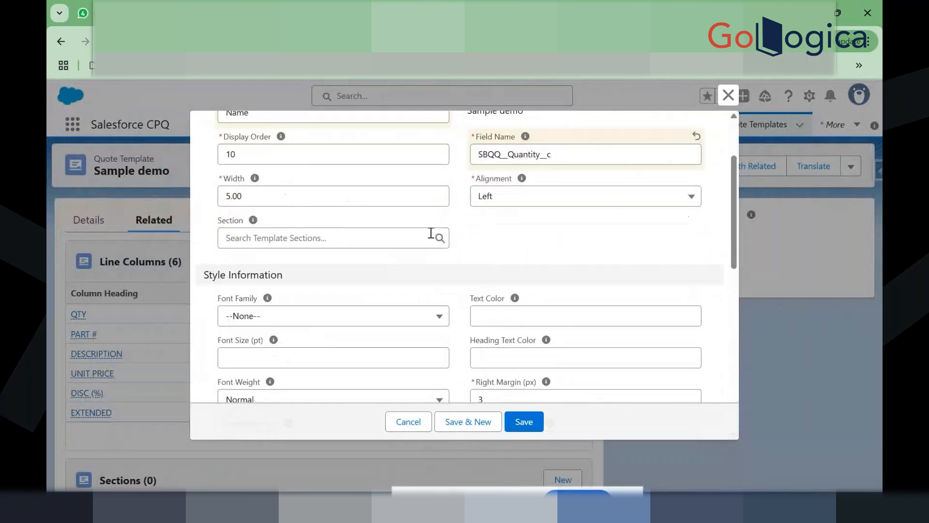
pyautogui.click(524, 421)
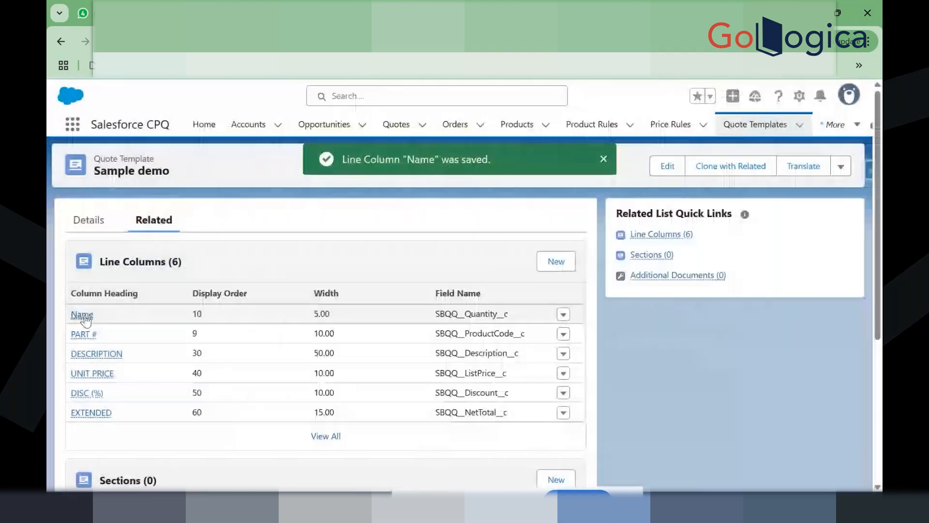
pyautogui.moveTo(86, 320)
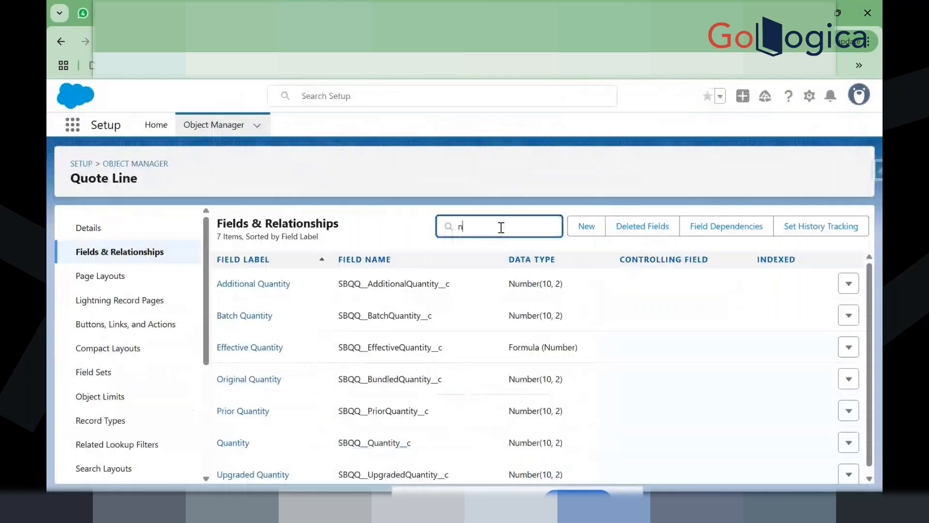
pyautogui.write('ame')
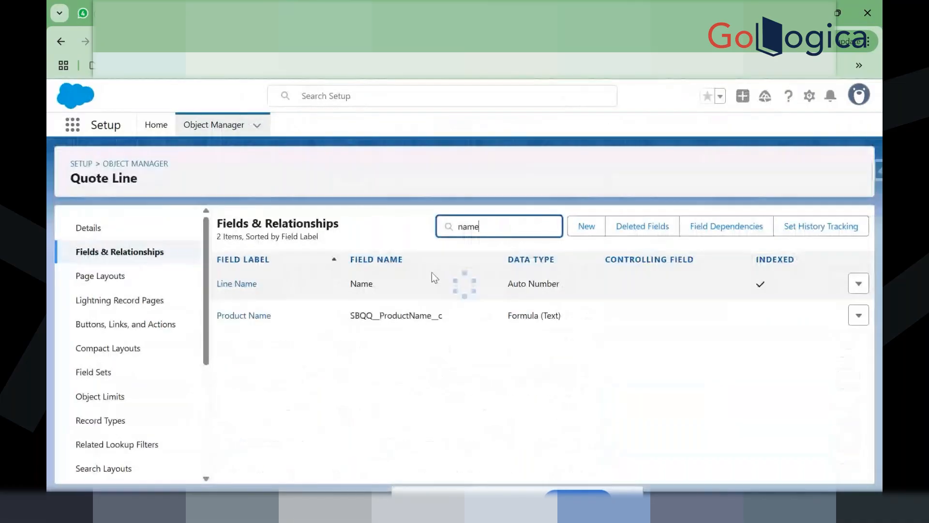
pyautogui.doubleClick(361, 284)
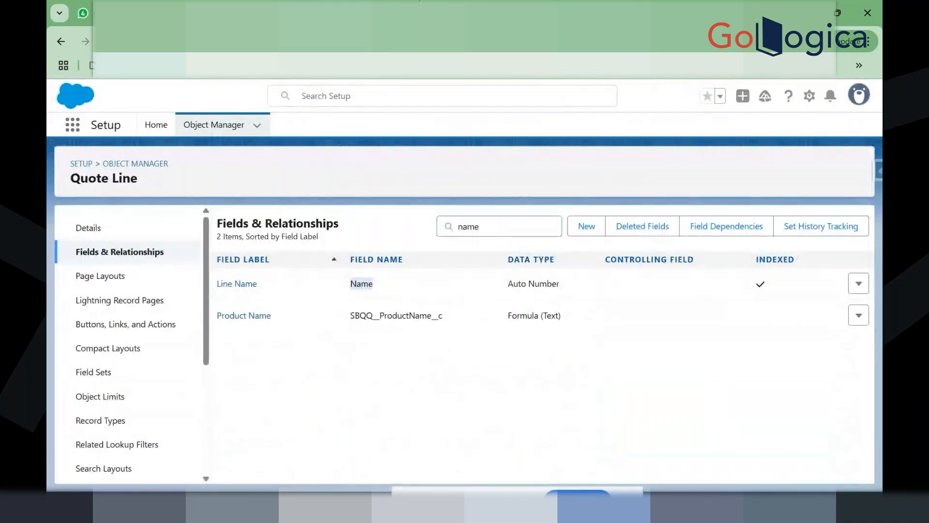
# Step: Change the Name column's Field Name to Name and save
pyautogui.click(439, 2)
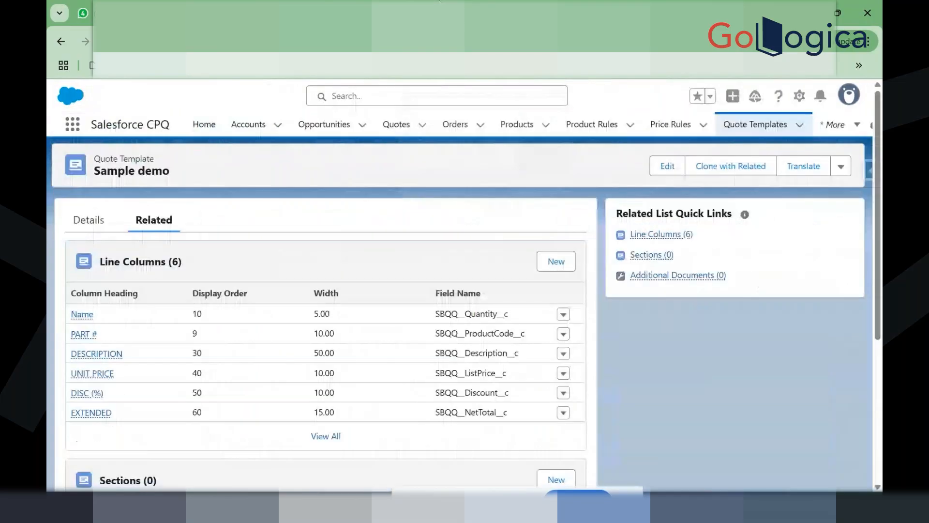
pyautogui.click(564, 314)
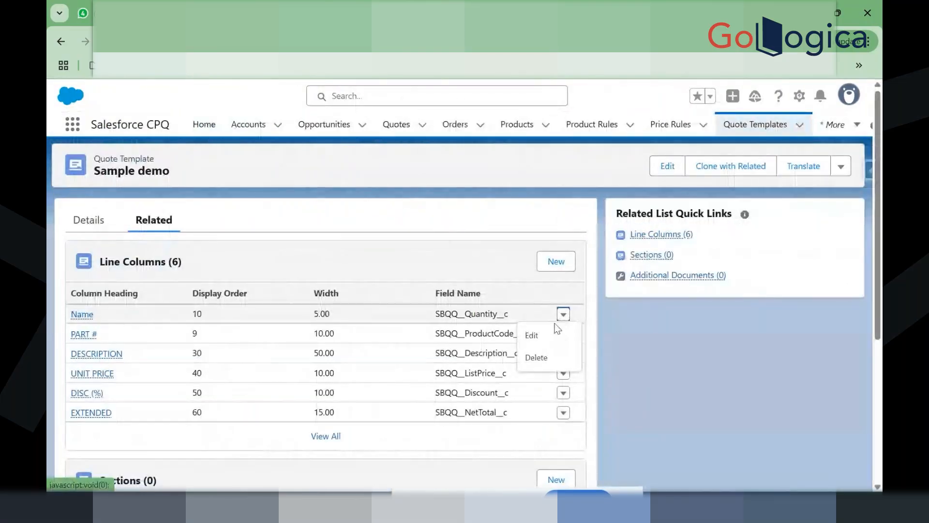
pyautogui.click(553, 331)
pyautogui.doubleClick(585, 252)
pyautogui.write('Name')
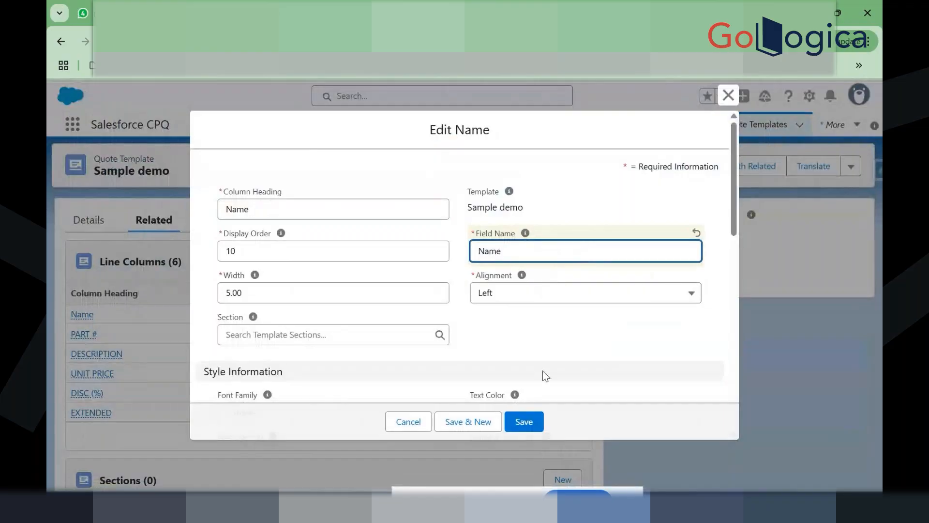
pyautogui.click(534, 421)
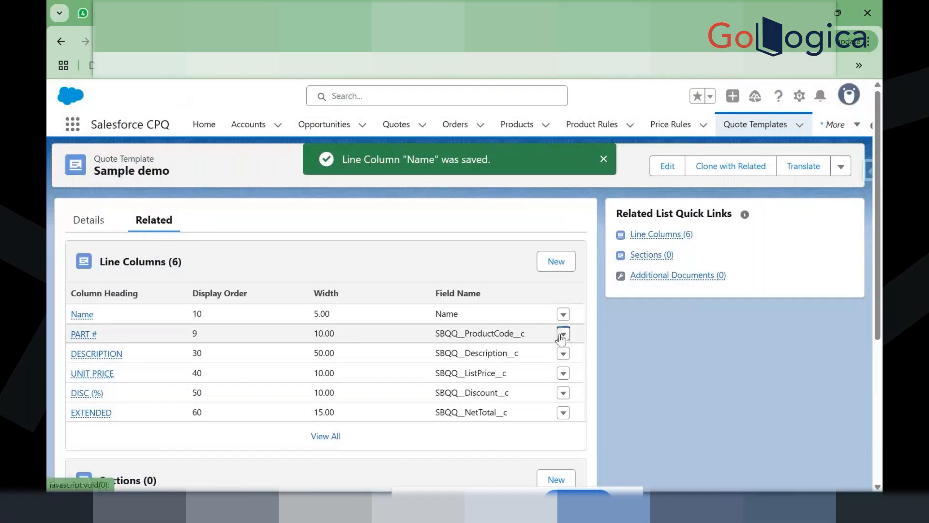
# Step: Change the PART # column's Display Order from 9 to 20 and save
pyautogui.click(563, 334)
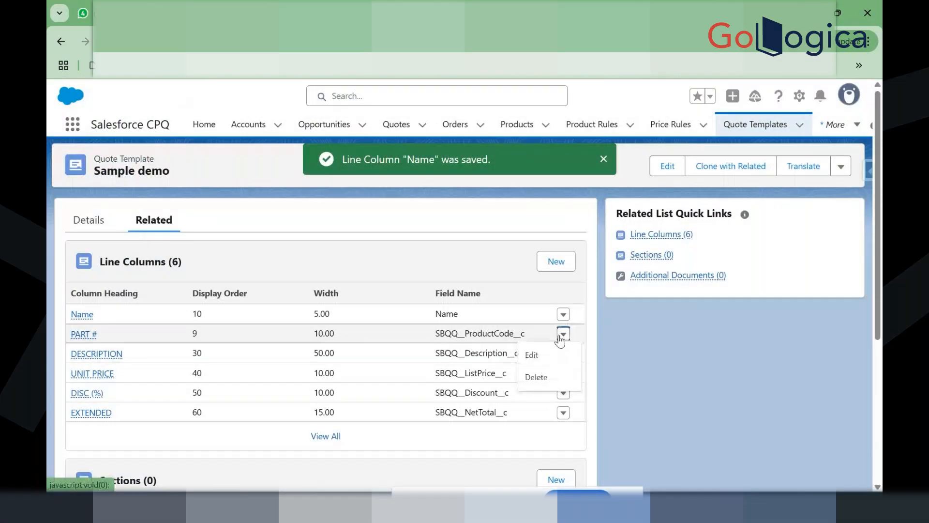
pyautogui.click(552, 355)
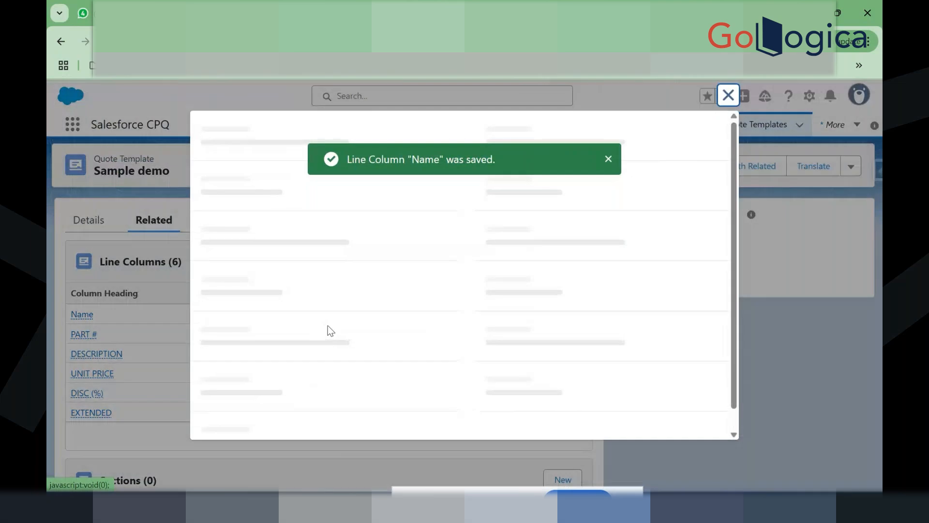
pyautogui.click(275, 255)
pyautogui.press('BackSpace')
pyautogui.write('20')
pyautogui.click(529, 416)
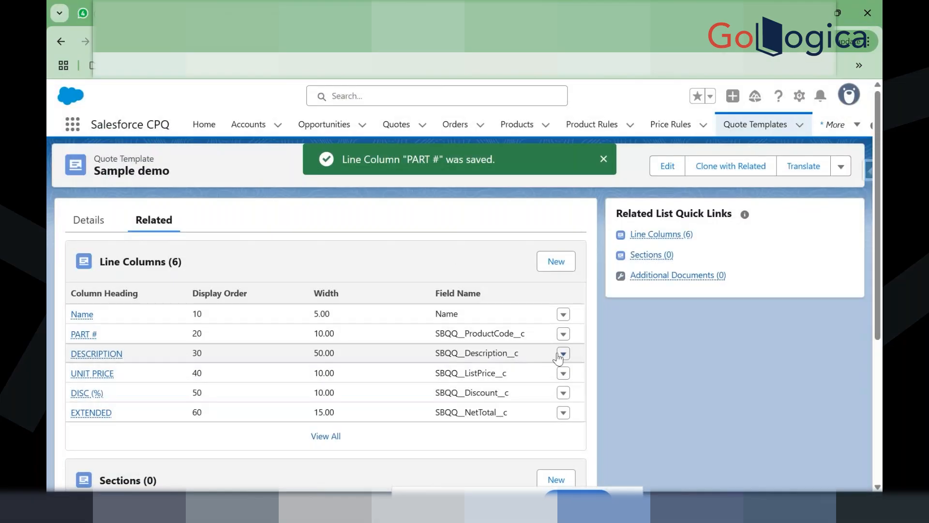
# Step: Narrow the DESCRIPTION column's Width from 50 to 30 and save
pyautogui.click(322, 352)
pyautogui.doubleClick(321, 352)
pyautogui.click(390, 260)
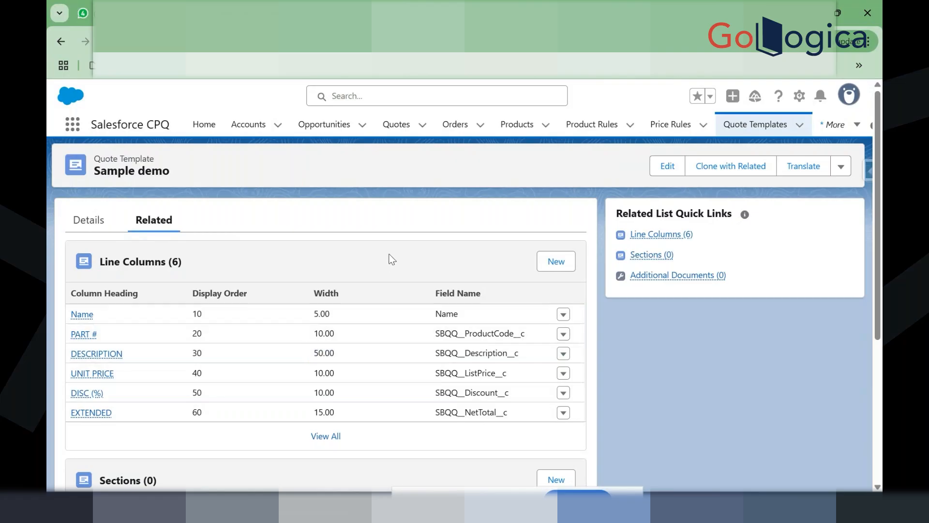
pyautogui.click(563, 354)
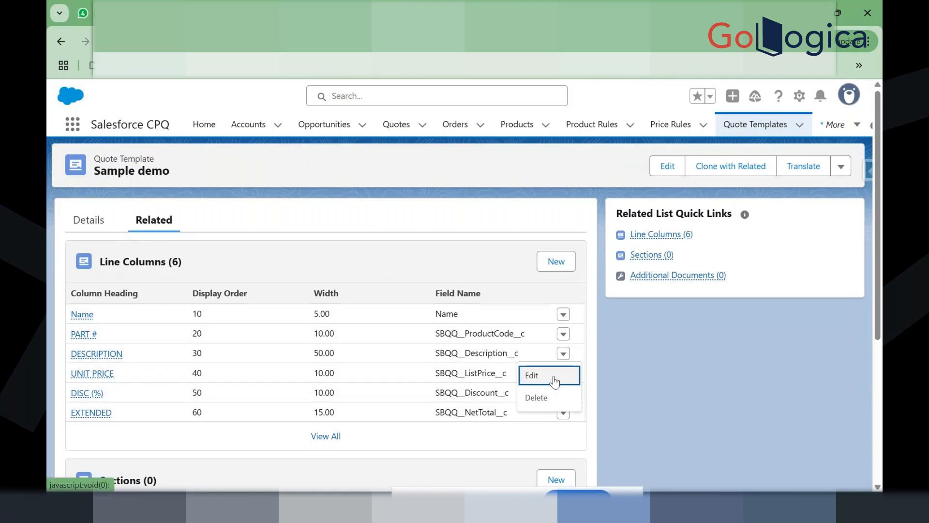
pyautogui.click(553, 376)
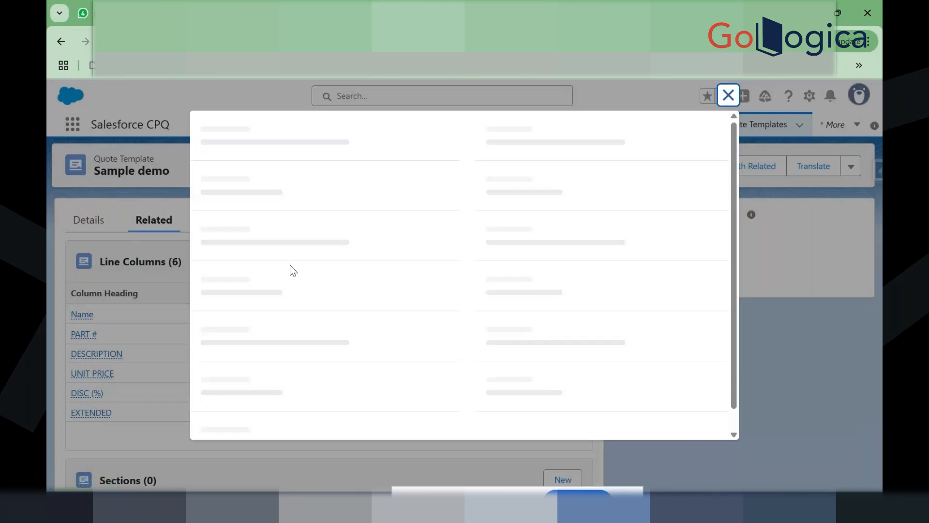
pyautogui.click(267, 288)
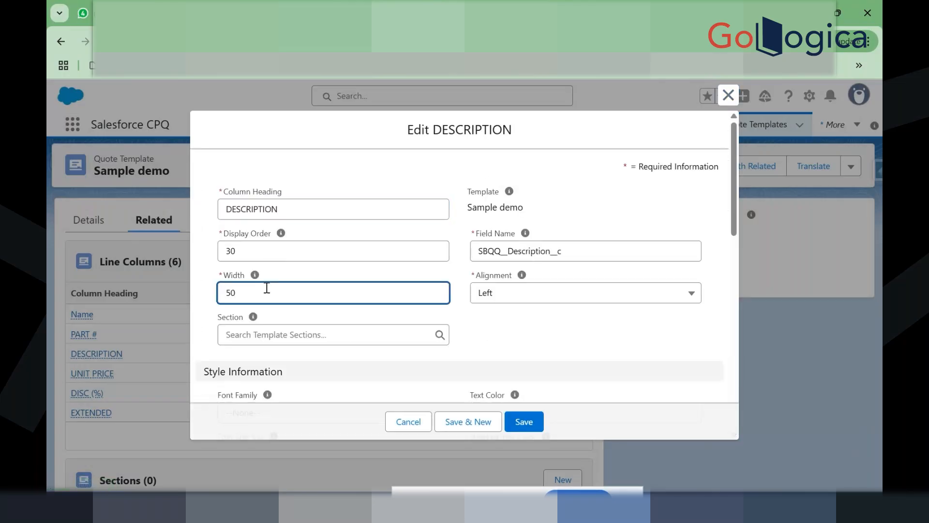
pyautogui.press('BackSpace')
pyautogui.press('BackSpace')
pyautogui.write('30')
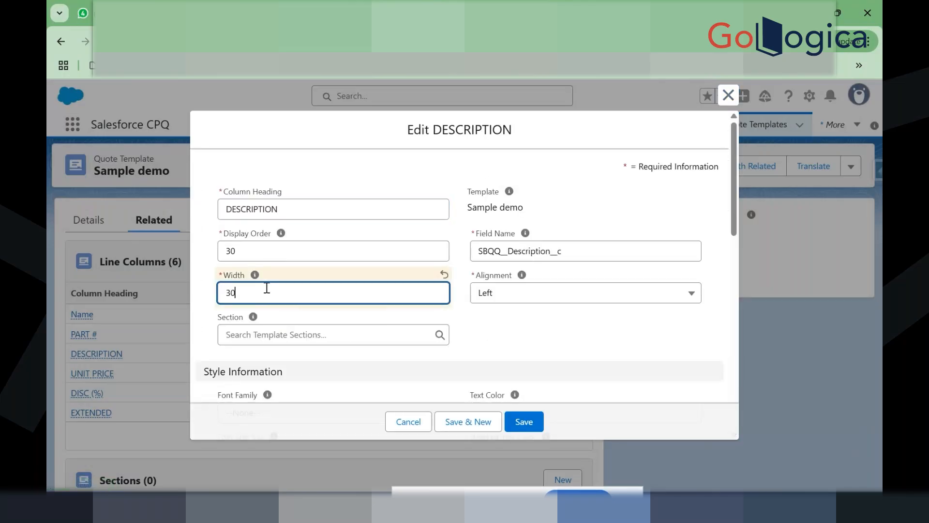
pyautogui.click(525, 420)
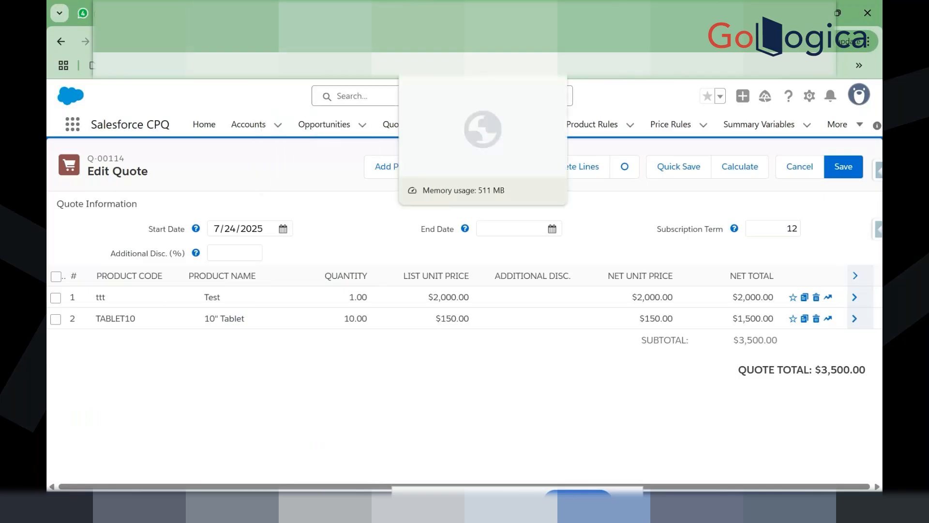
# Step: Switch the UNIT PRICE column's Field Name from list price to SBQQ__Quantity__c
pyautogui.click(430, 13)
pyautogui.click(564, 374)
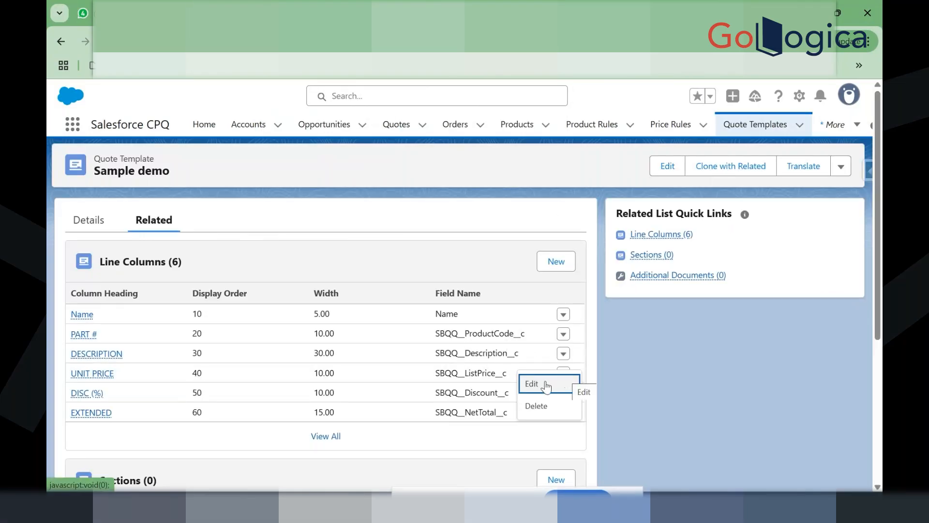
pyautogui.click(545, 383)
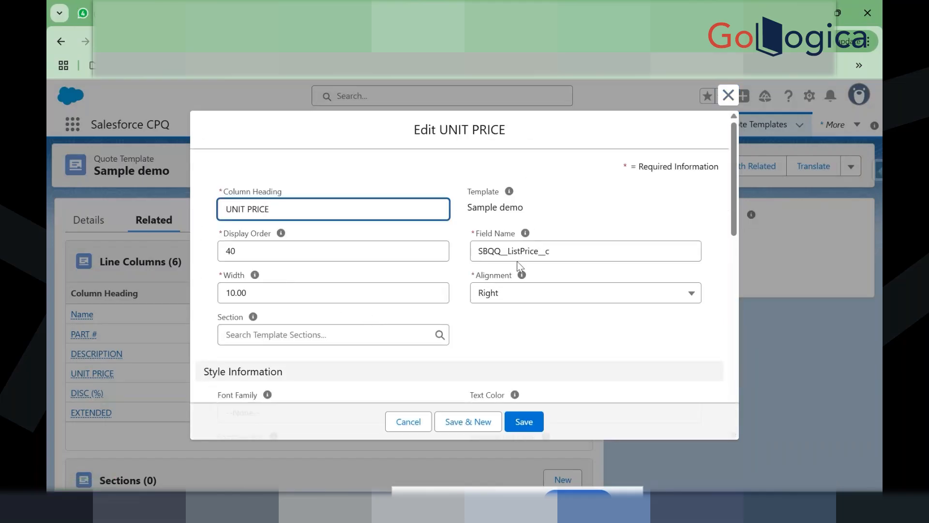
pyautogui.doubleClick(544, 249)
pyautogui.press('BackSpace')
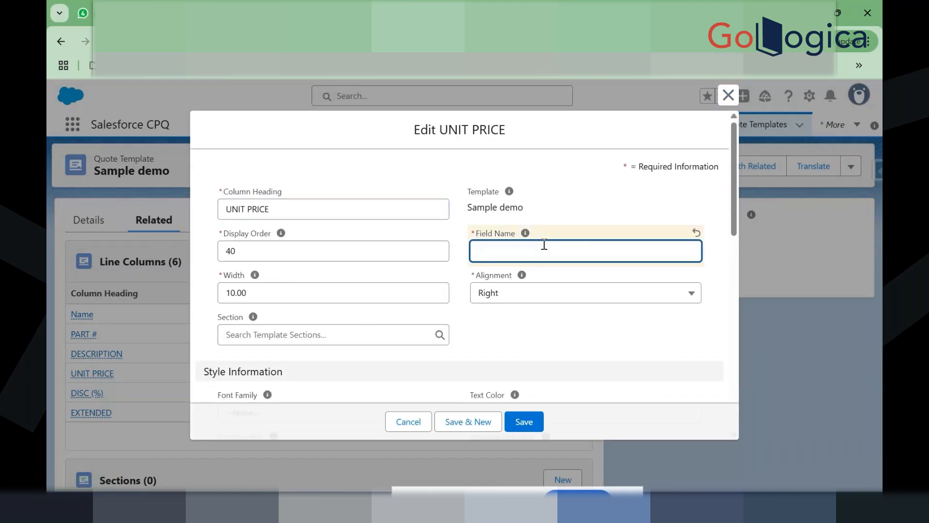
pyautogui.write('q')
pyautogui.write('S')
pyautogui.click(583, 304)
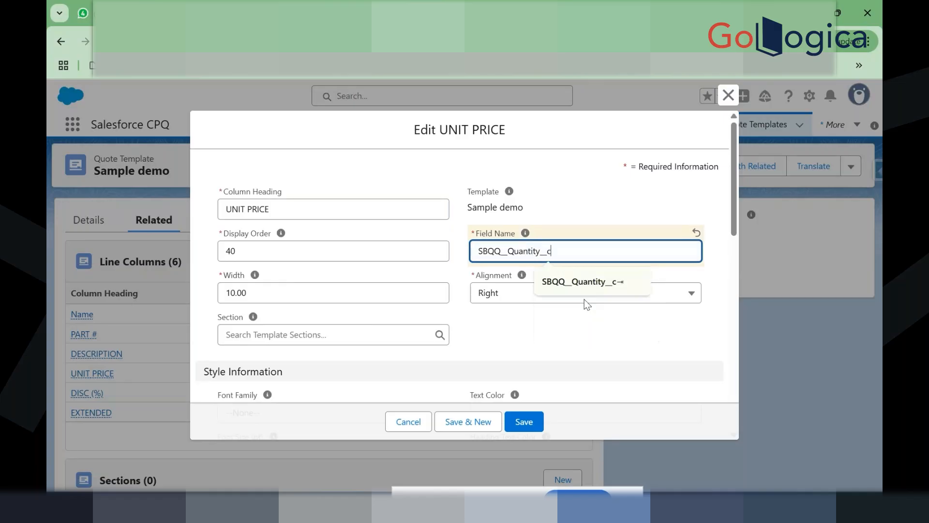
pyautogui.click(518, 338)
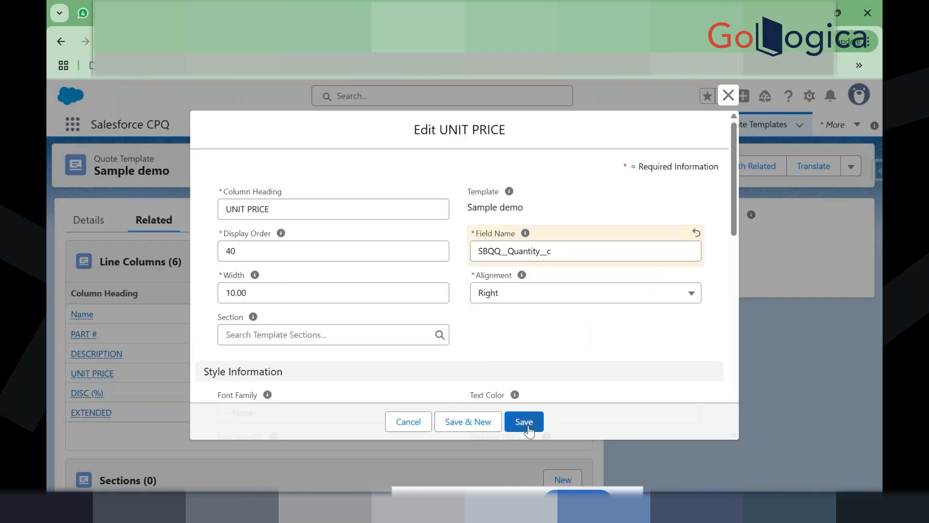
# Step: Replace the UNIT PRICE heading with Quantiy and save the column
pyautogui.doubleClick(298, 213)
pyautogui.press('BackSpace')
pyautogui.press('BackSpace')
pyautogui.press('BackSpace')
pyautogui.press('BackSpace')
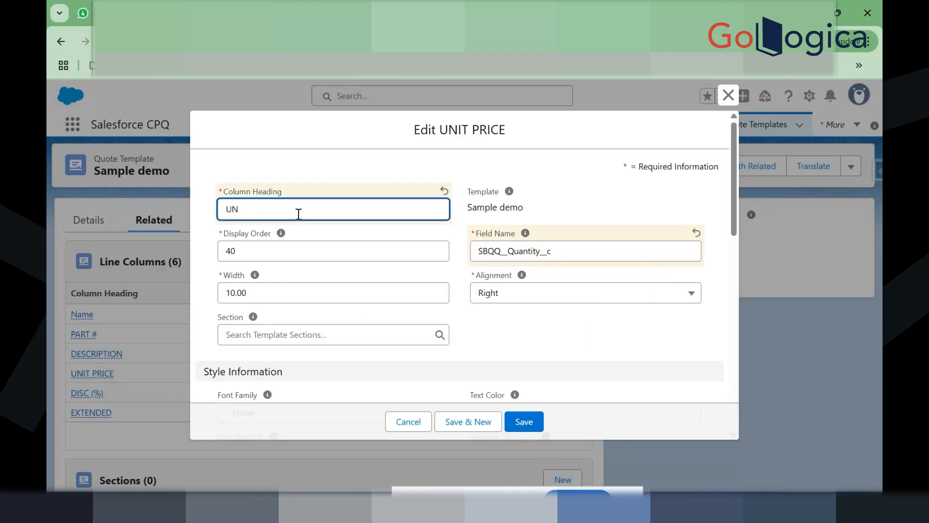
pyautogui.write('Quannity')
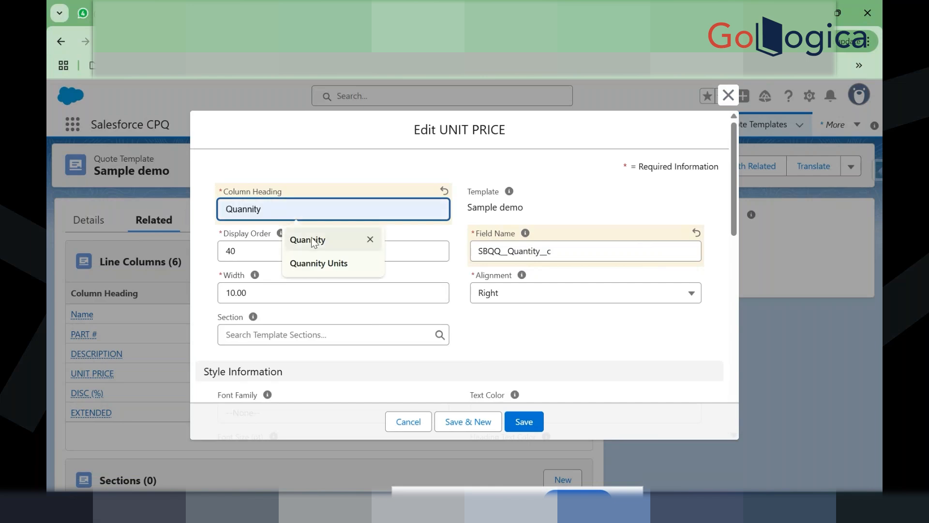
pyautogui.click(312, 240)
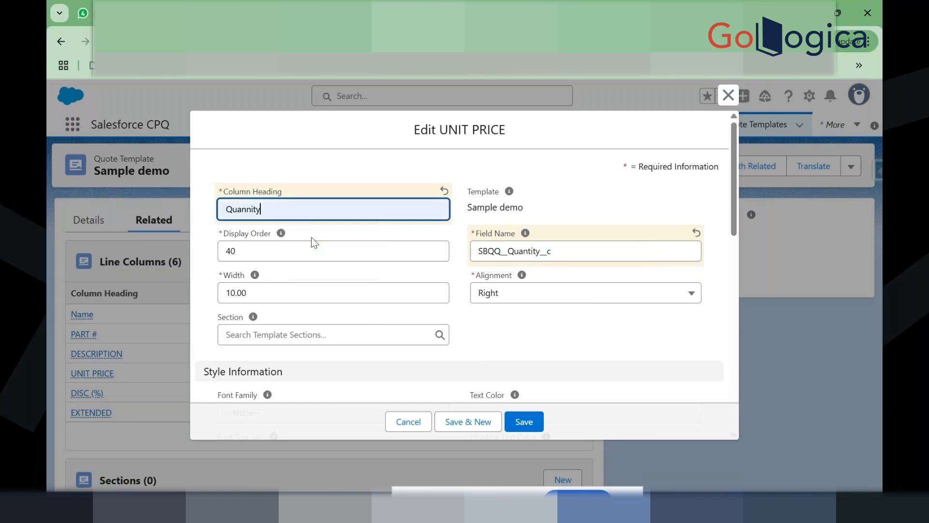
pyautogui.click(246, 209)
pyautogui.press('BackSpace')
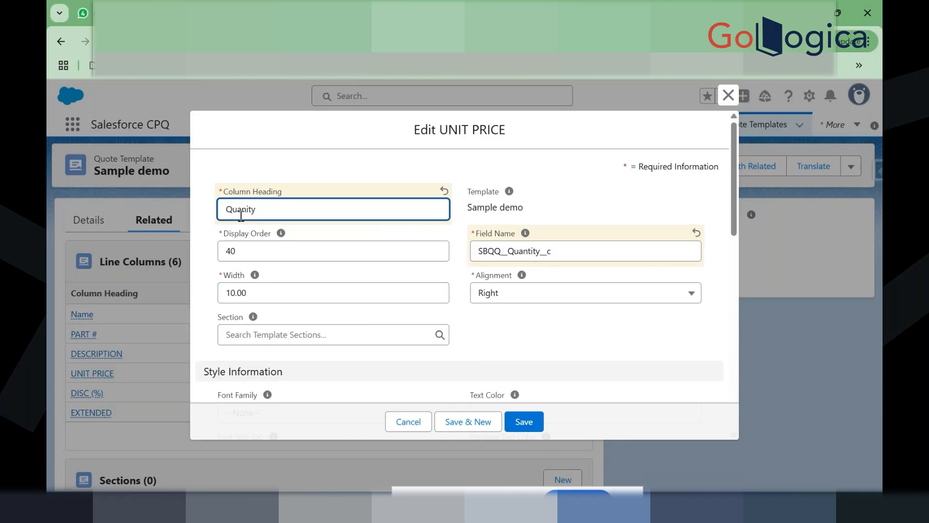
pyautogui.click(252, 209)
pyautogui.press('BackSpace')
pyautogui.press('BackSpace')
pyautogui.write('ti')
pyautogui.click(526, 425)
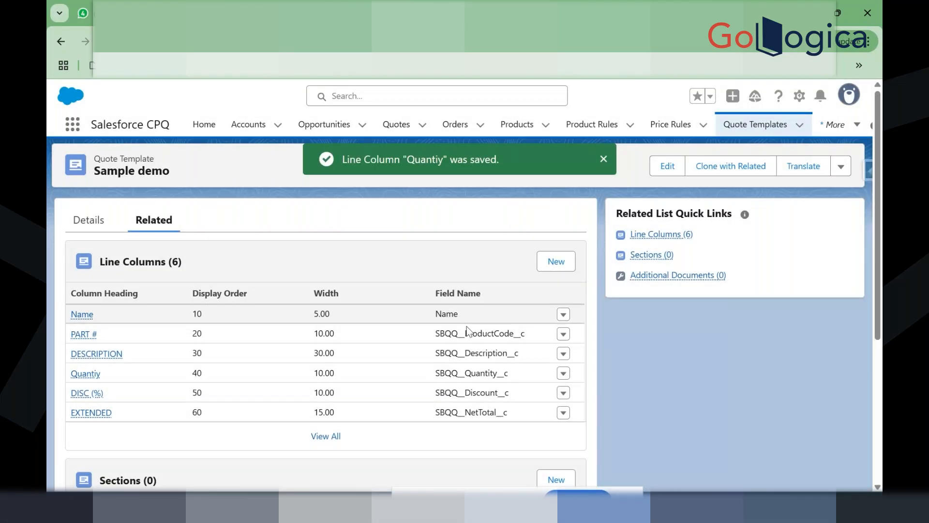
# Step: Add the missing 't' so the column heading reads Quantity, and save
pyautogui.click(563, 374)
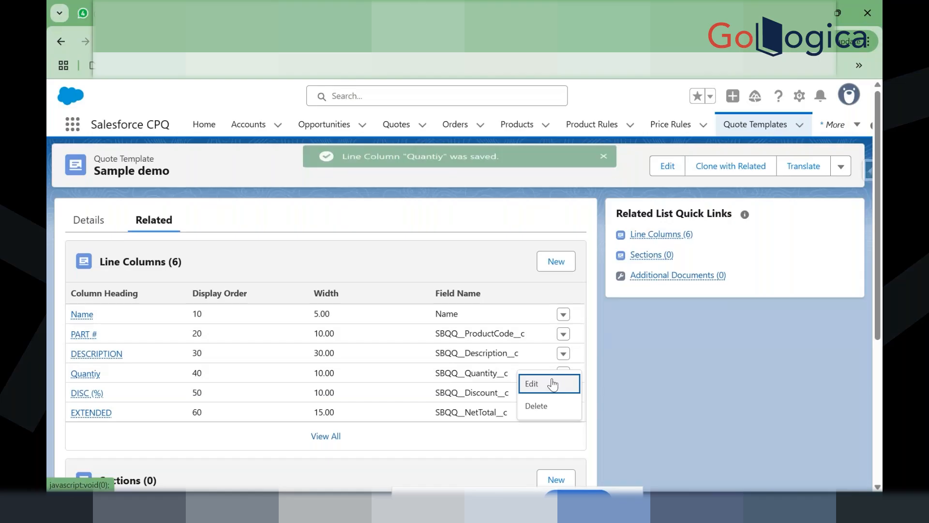
pyautogui.click(555, 382)
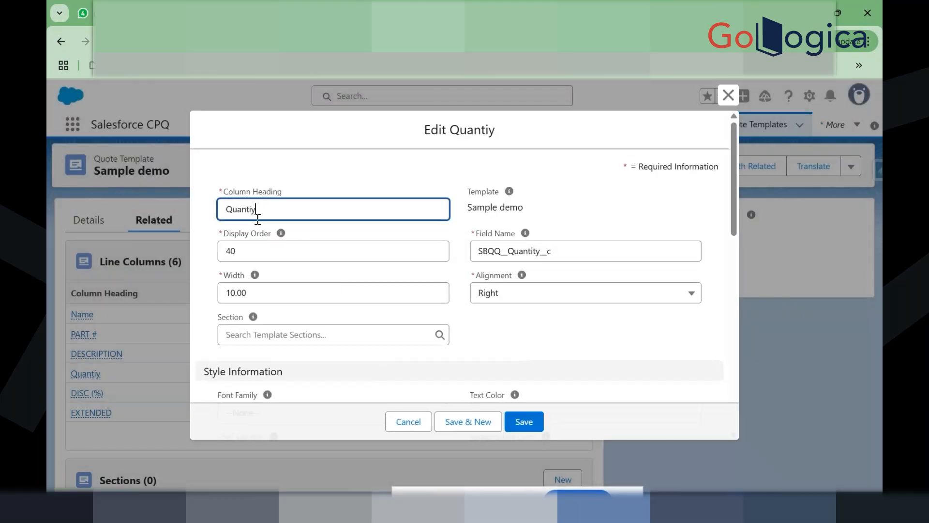
pyautogui.write('t')
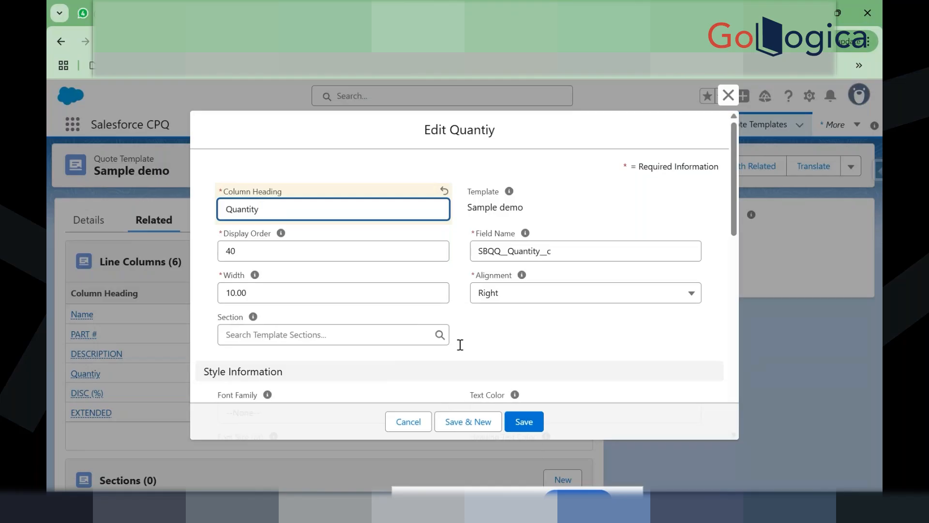
pyautogui.click(526, 422)
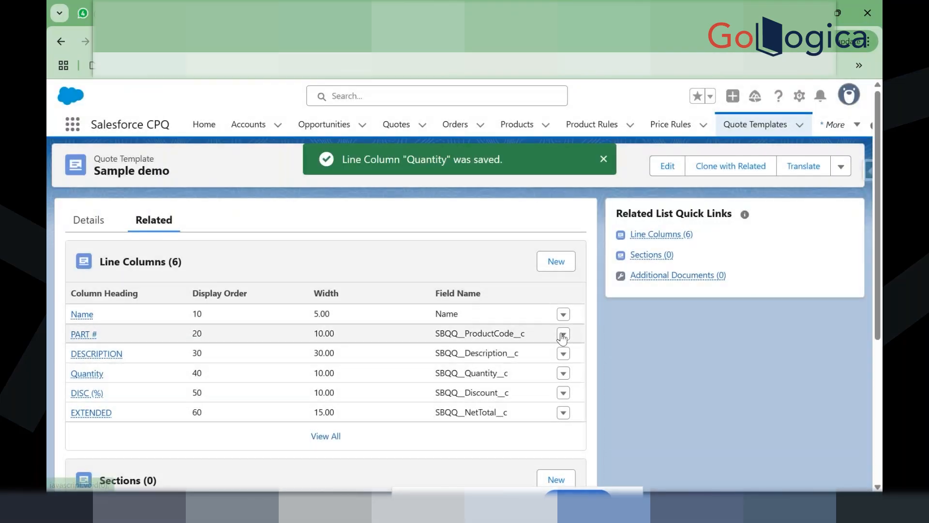
pyautogui.click(562, 334)
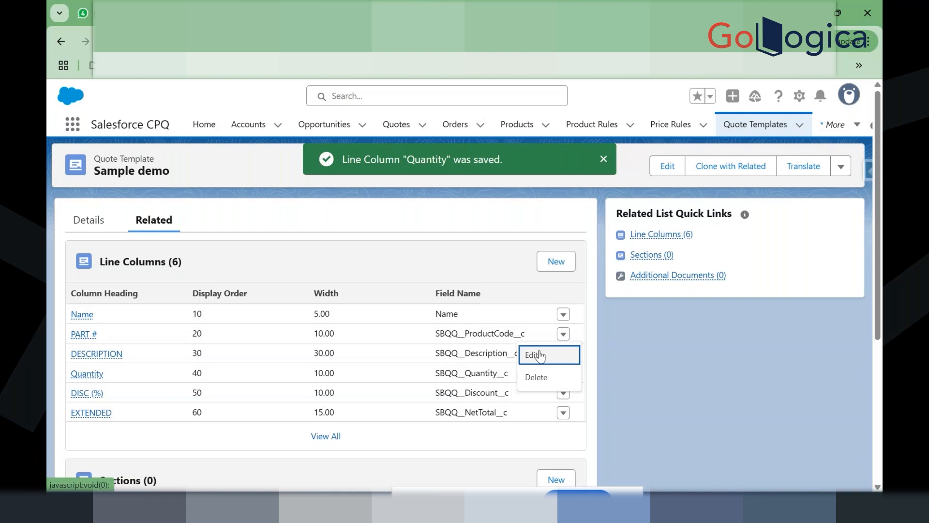
# Step: Change the PART # column heading to Product Code and save
pyautogui.click(540, 356)
pyautogui.click(304, 212)
pyautogui.hotkey('ctrl', 'a')
pyautogui.press('BackSpace')
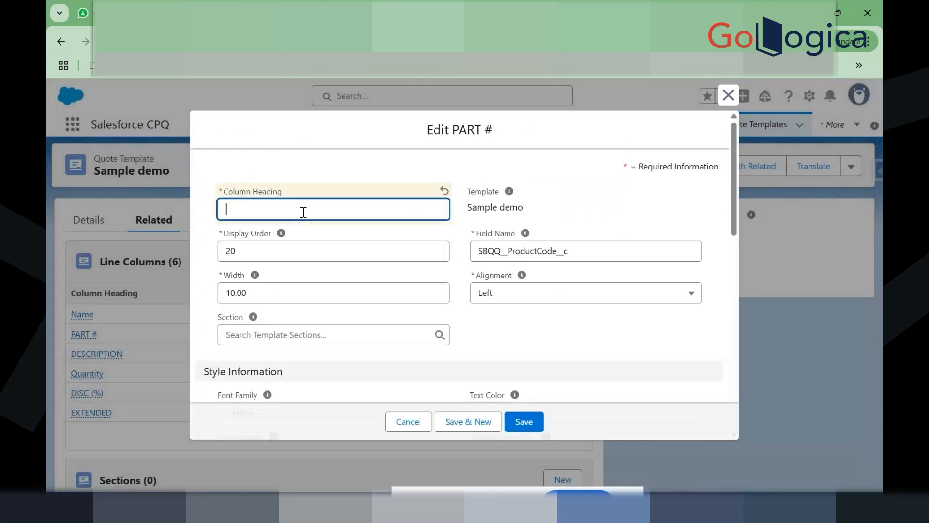
pyautogui.write('Product Code')
pyautogui.click(489, 327)
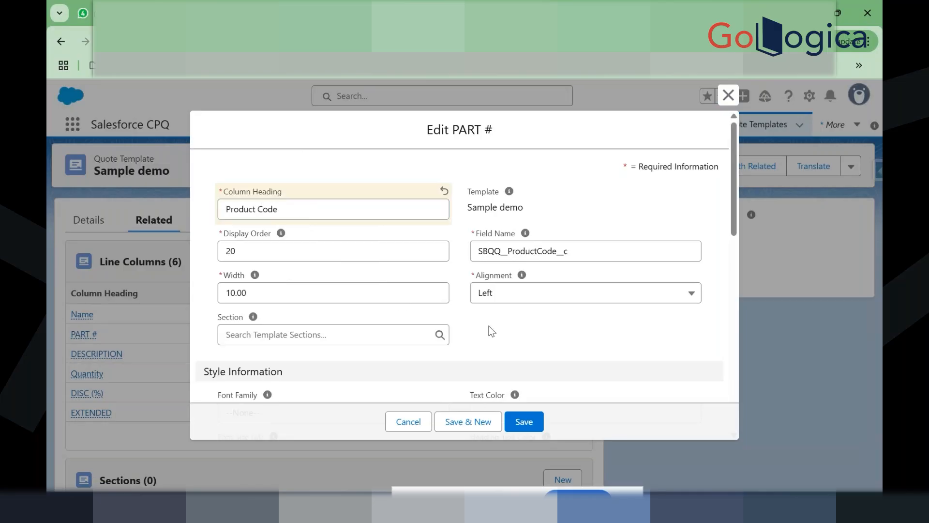
pyautogui.click(522, 424)
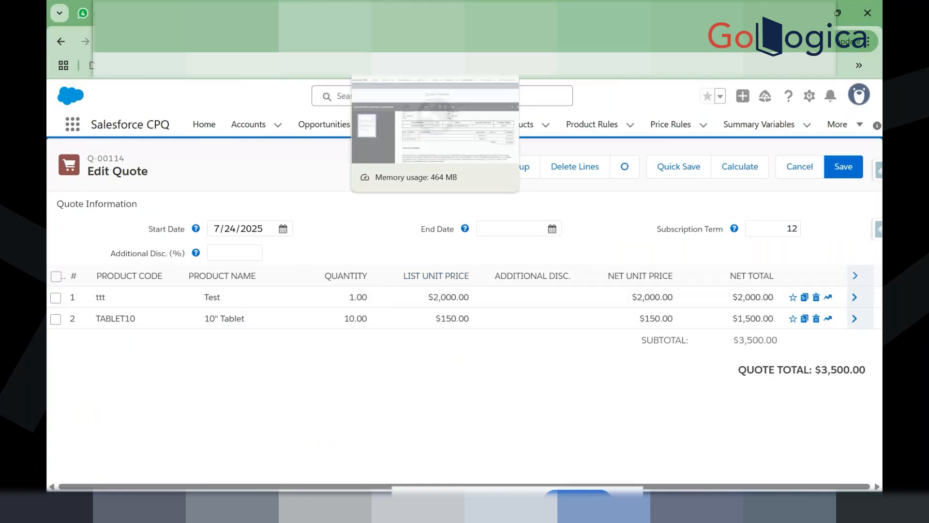
# Step: Rename the EXTENDED column to Net Total with width 25 and save
pyautogui.click(429, 13)
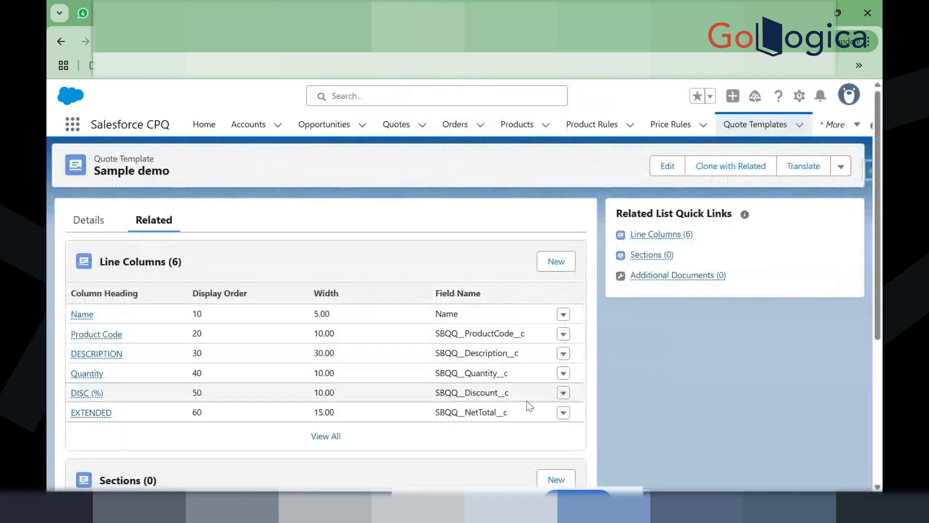
pyautogui.click(562, 393)
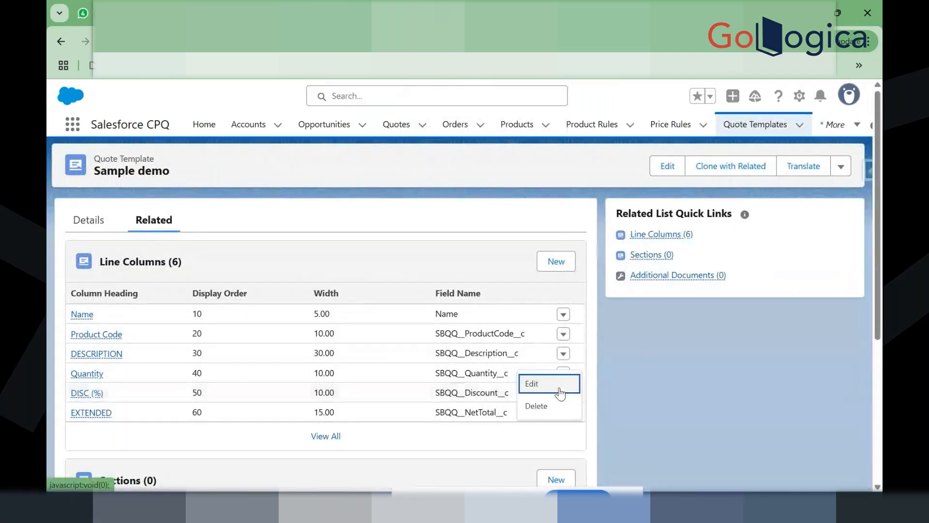
pyautogui.click(392, 254)
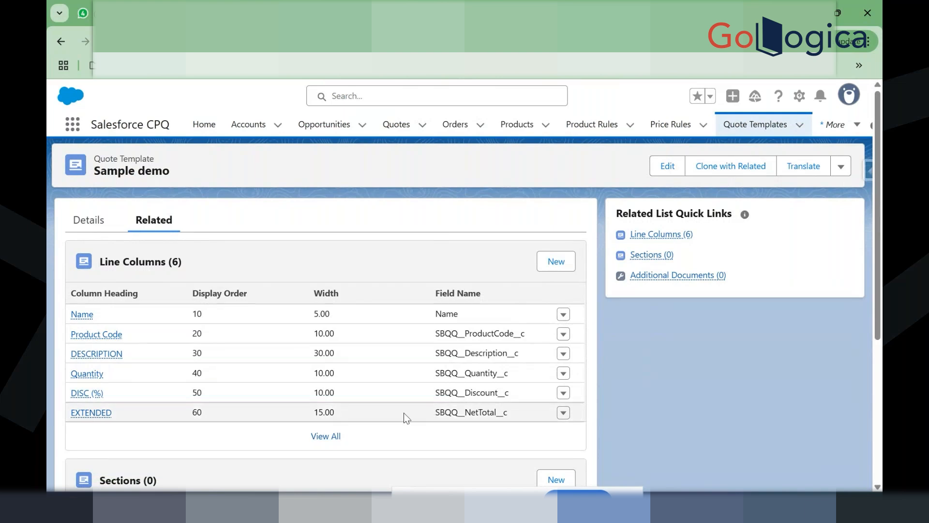
pyautogui.click(564, 413)
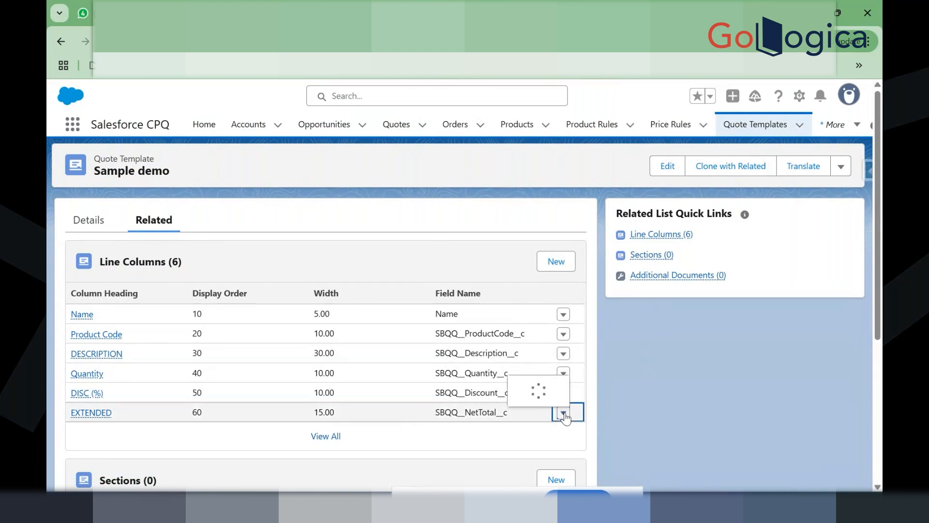
pyautogui.click(532, 383)
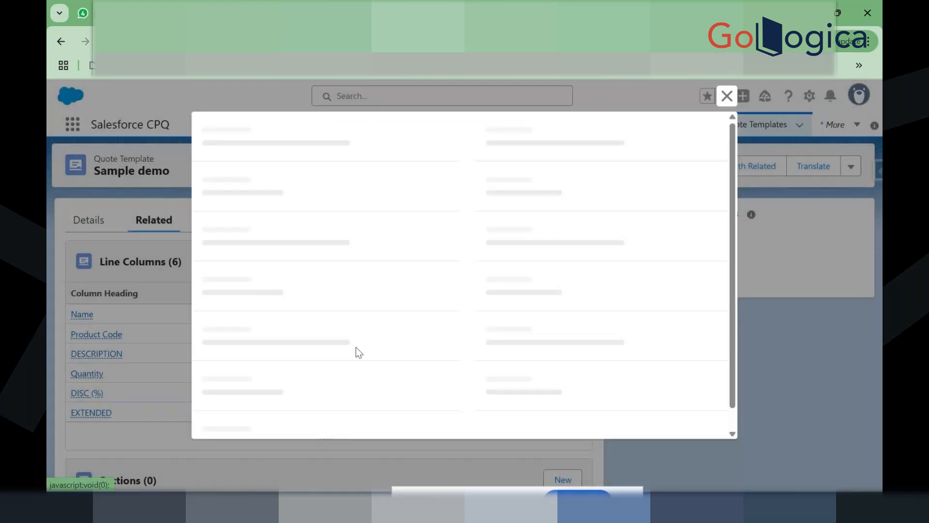
pyautogui.click(279, 213)
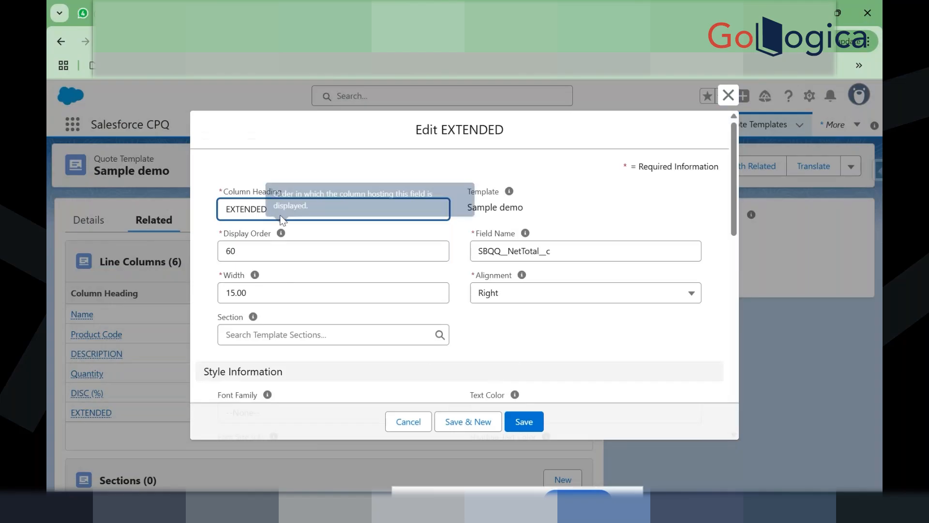
pyautogui.doubleClick(281, 213)
pyautogui.write('Net Total')
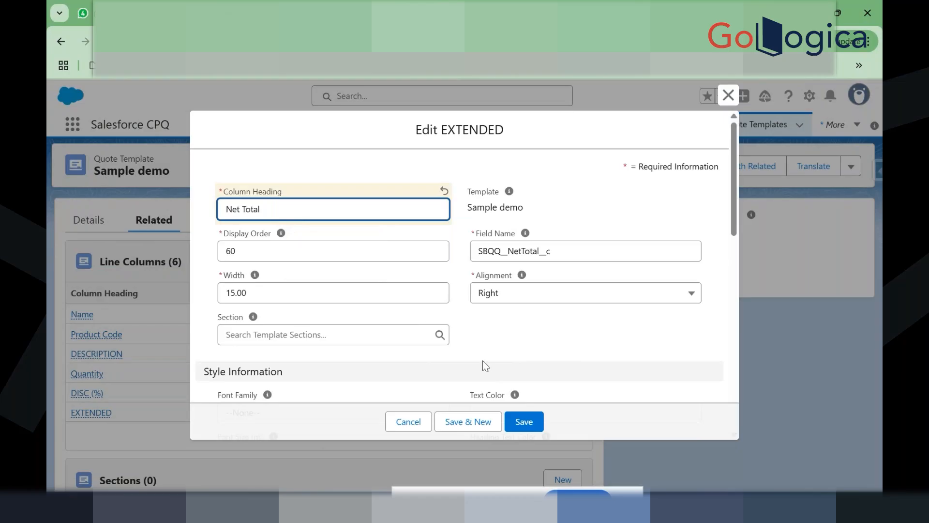
pyautogui.doubleClick(304, 287)
pyautogui.write('1')
pyautogui.press('BackSpace')
pyautogui.write('25')
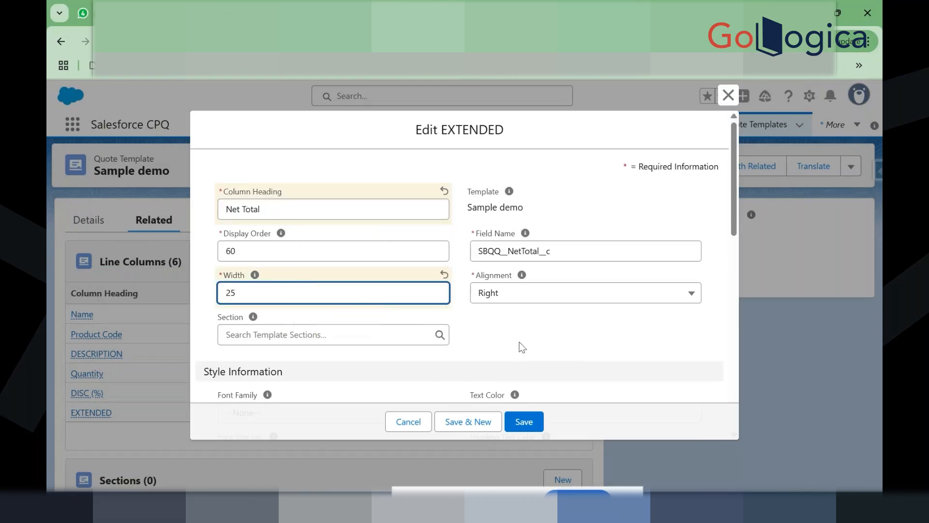
pyautogui.click(526, 421)
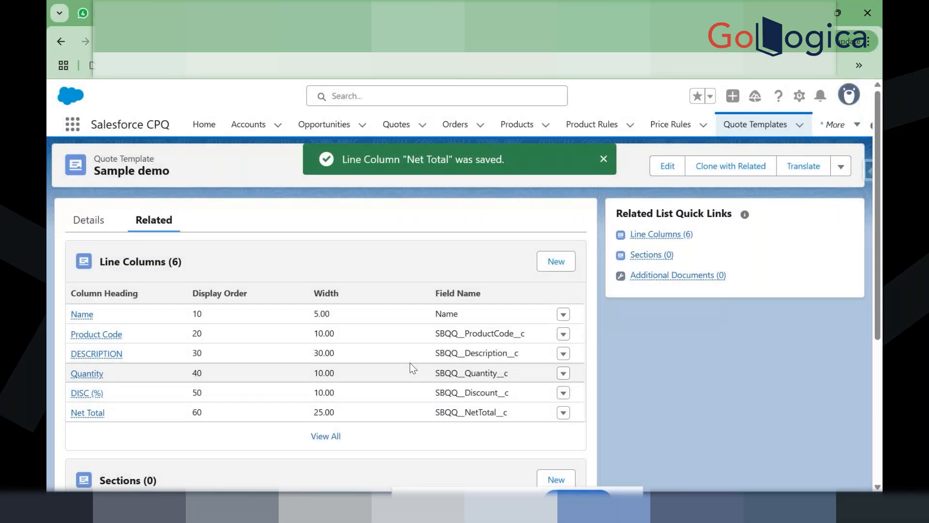
# Step: Create a new line column with display order 45, width 10 and heading List Price
pyautogui.click(551, 268)
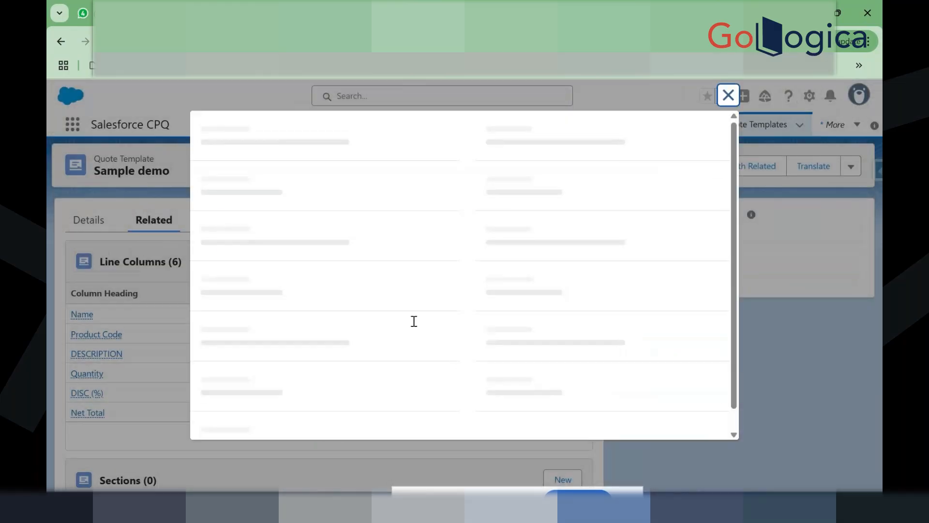
pyautogui.click(295, 277)
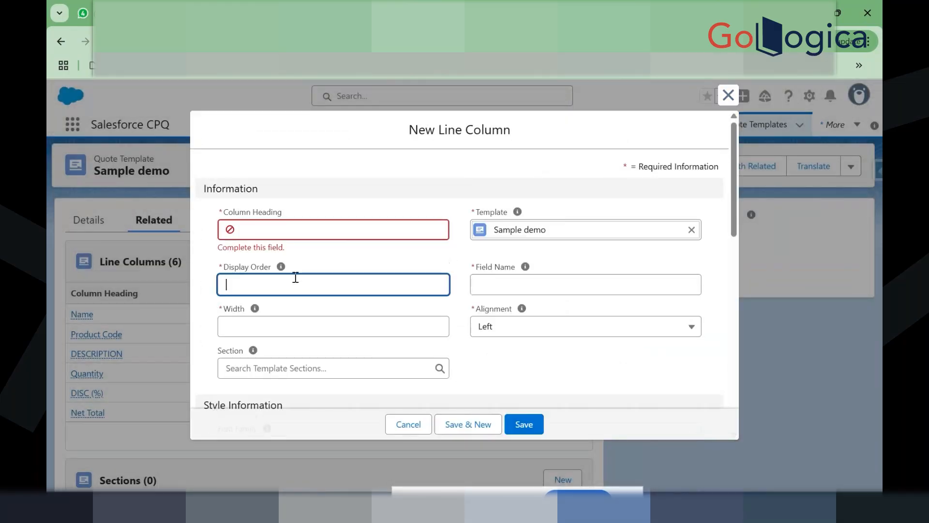
pyautogui.write('45')
pyautogui.click(289, 323)
pyautogui.write('10')
pyautogui.click(297, 232)
pyautogui.write('List Price')
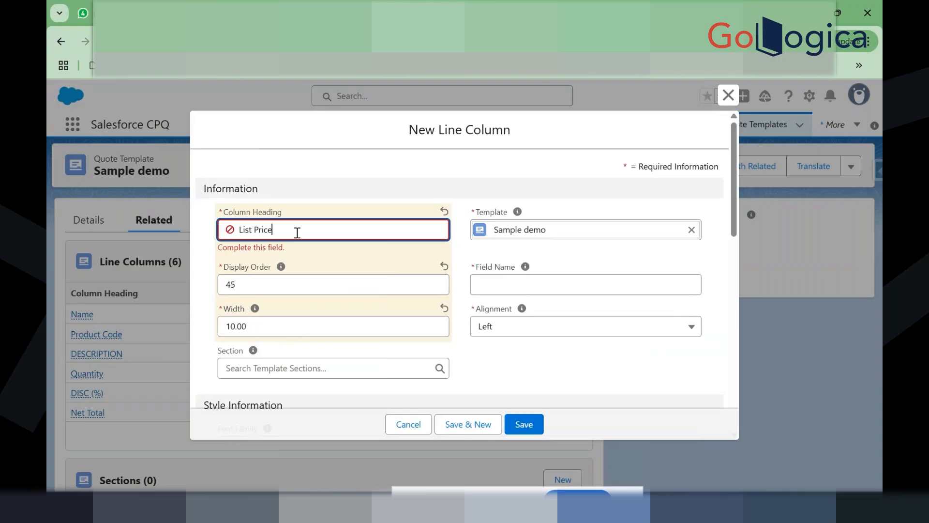
pyautogui.click(349, 275)
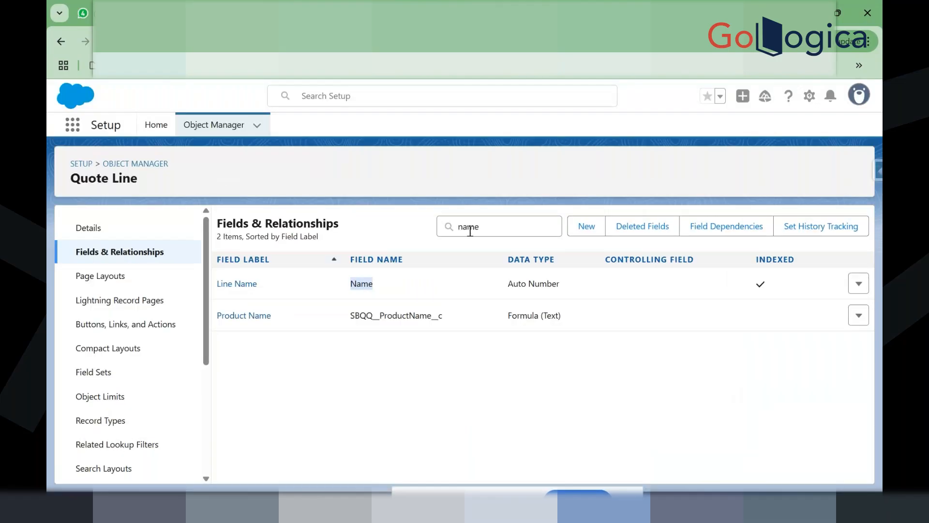
# Step: Search Quote Line fields for price and select List Unit Price's API name SBQQ__ListPrice__c
pyautogui.moveTo(460, 227); pyautogui.dragTo(477, 230)
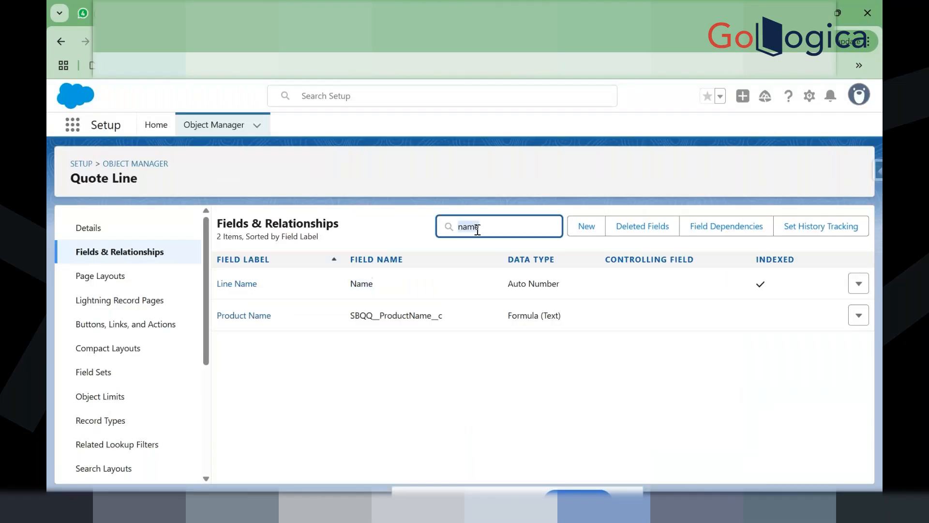
pyautogui.write('list price')
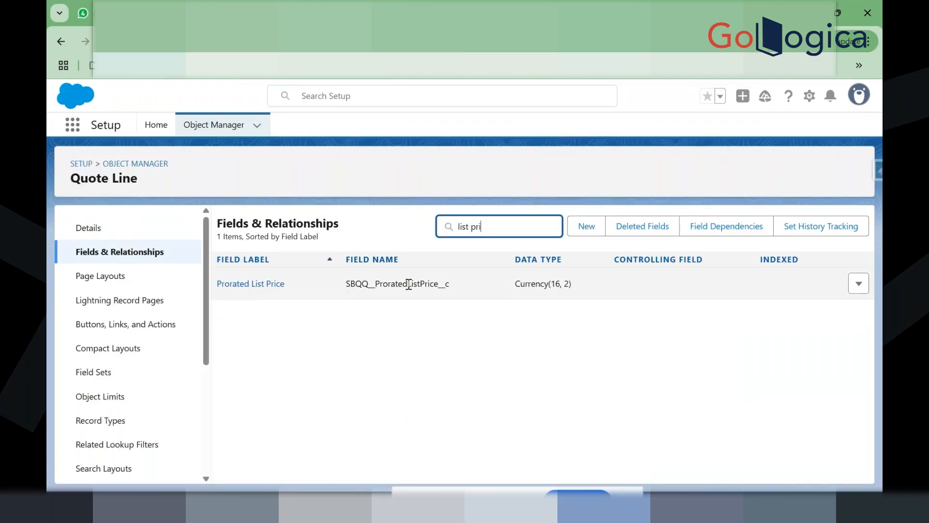
pyautogui.press('BackSpace')
pyautogui.press('BackSpace')
pyautogui.press('BackSpace')
pyautogui.press('BackSpace')
pyautogui.press('BackSpace')
pyautogui.press('BackSpace')
pyautogui.press('BackSpace')
pyautogui.press('BackSpace')
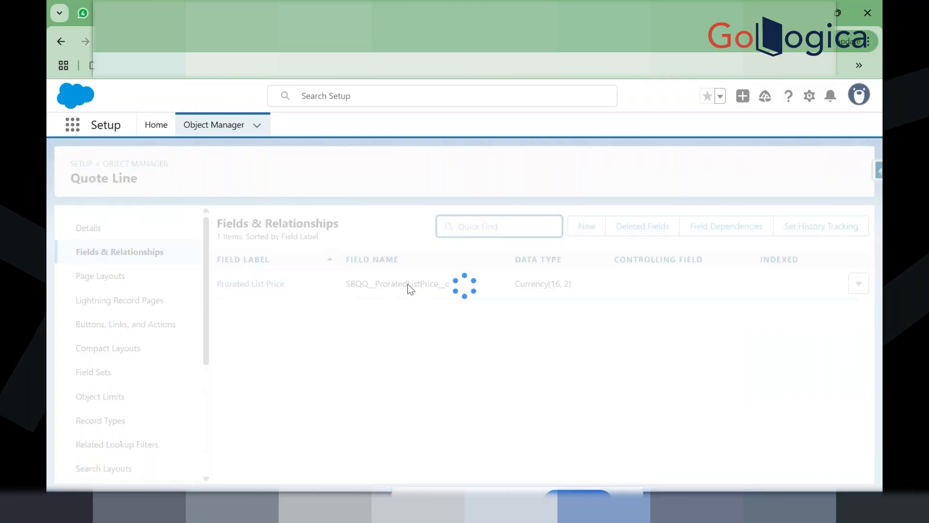
pyautogui.write('price')
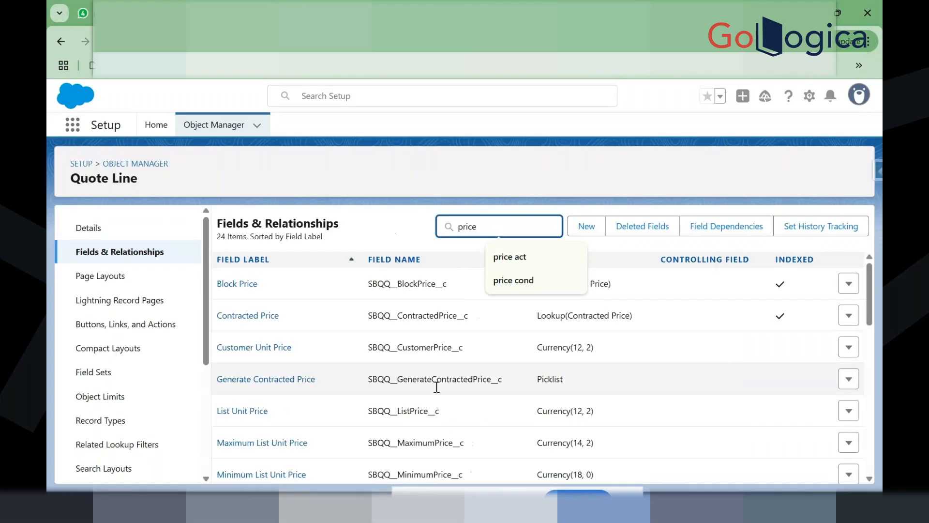
pyautogui.scroll(-1, 435, 387)
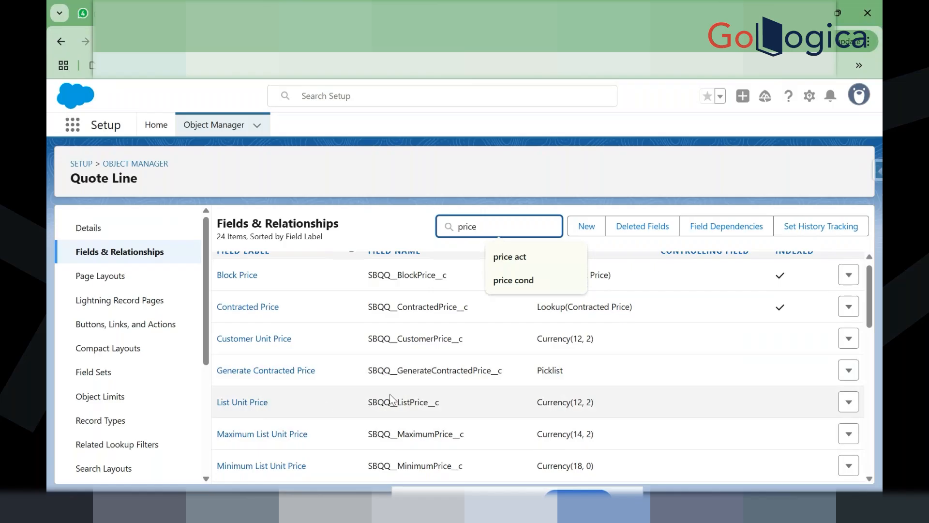
pyautogui.doubleClick(406, 402)
pyautogui.hotkey('ctrl', 'c')
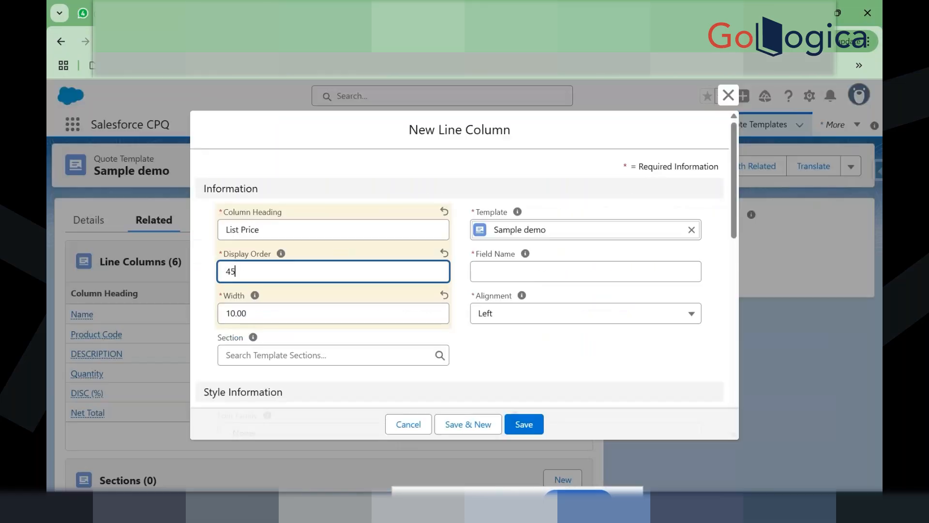
# Step: Paste SBQQ__ListPrice__c as the List Price column's Field Name and save it
pyautogui.click(522, 269)
pyautogui.hotkey('ctrl', 'v')
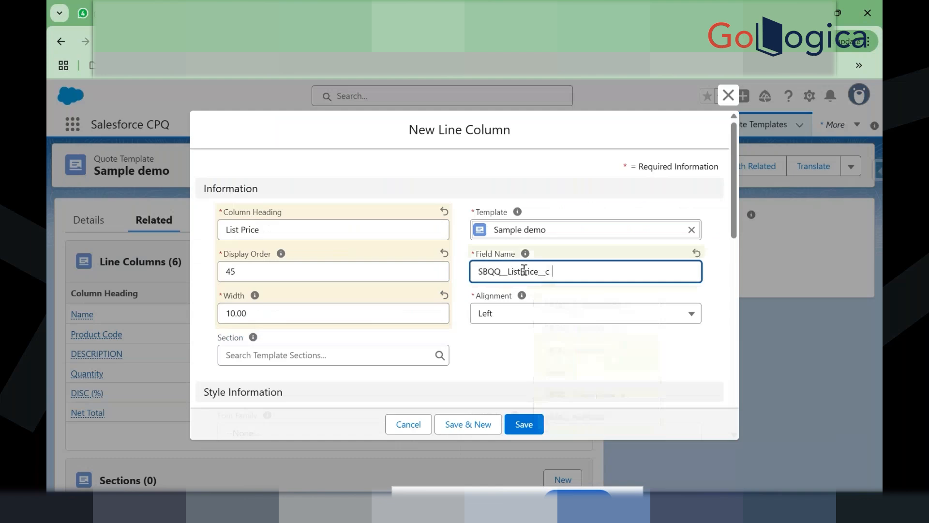
pyautogui.click(467, 291)
pyautogui.scroll(-1, 465, 293)
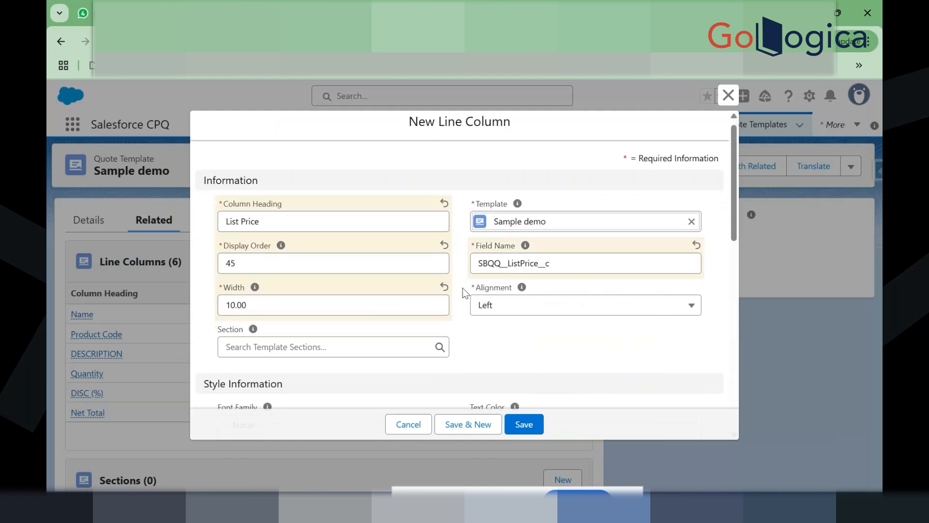
pyautogui.click(518, 421)
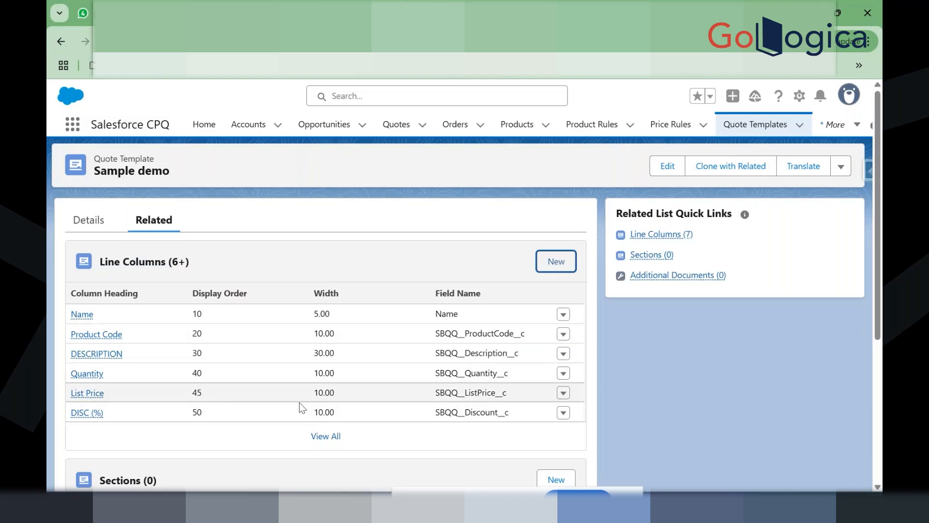
# Step: Show the full Line Columns related list, now holding seven columns
pyautogui.scroll(-1, 306, 404)
pyautogui.scroll(-1, 308, 411)
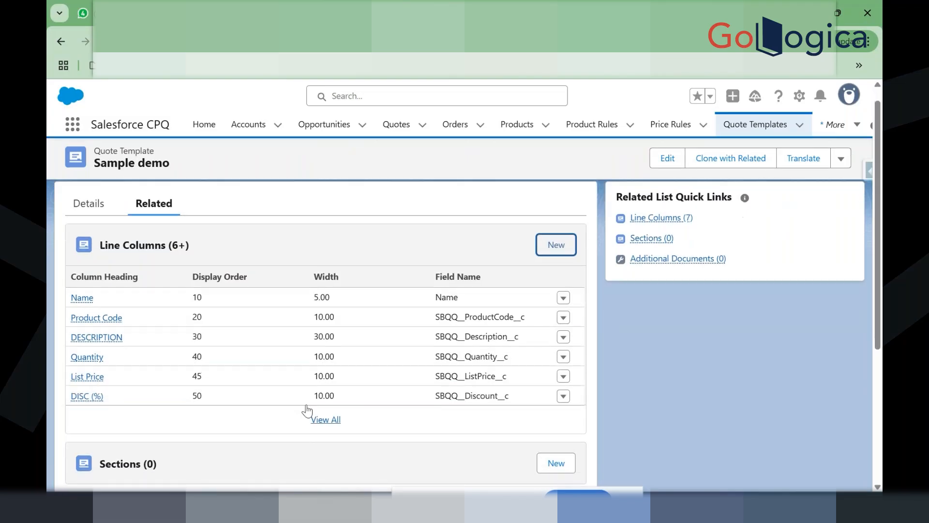
pyautogui.click(152, 247)
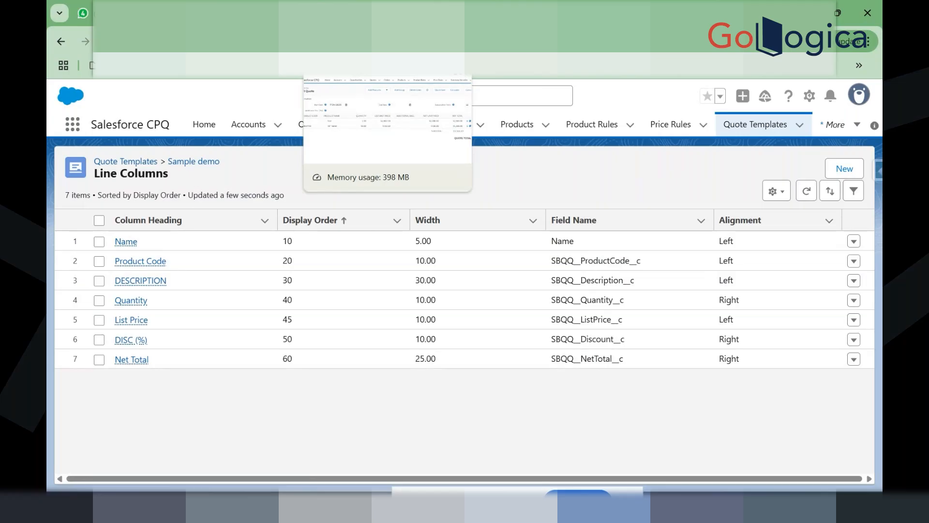
# Step: Open the 10" Tablet product record from quote Q-00114
pyautogui.click(339, 13)
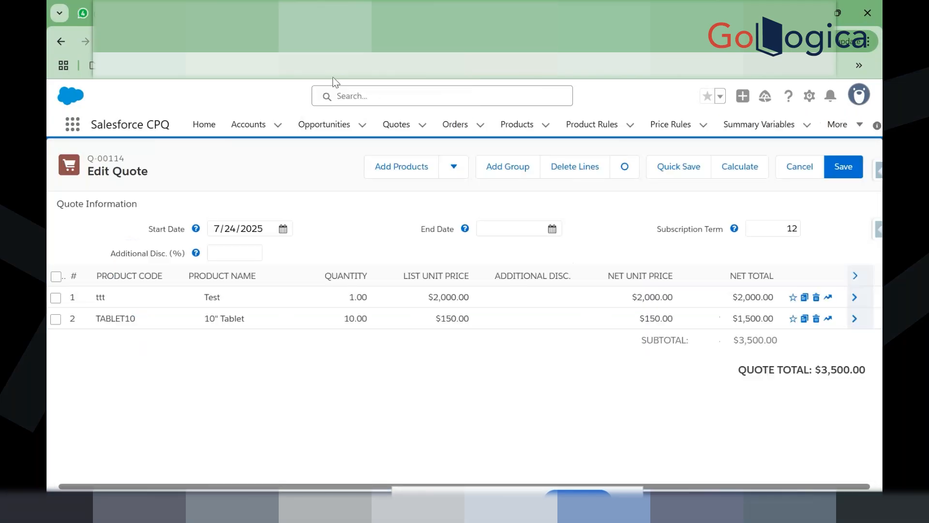
pyautogui.click(604, 14)
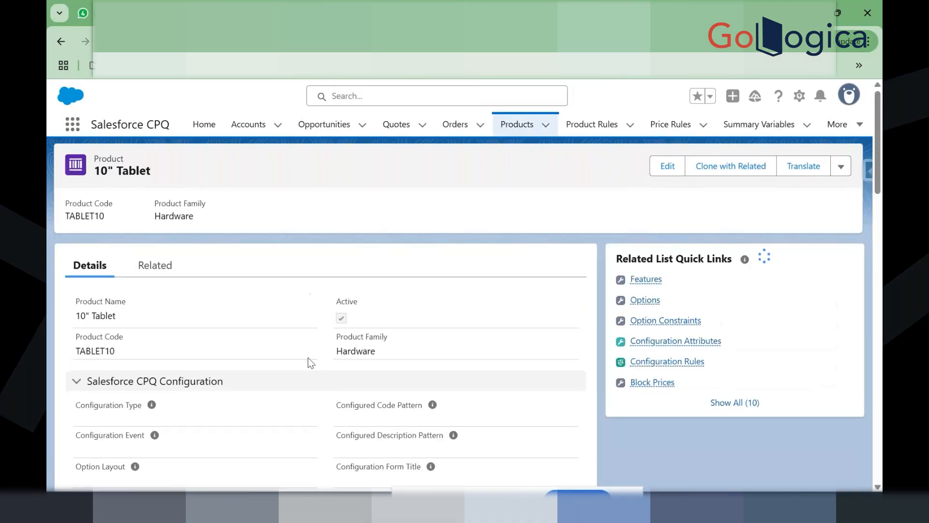
pyautogui.scroll(-2, 308, 358)
pyautogui.scroll(-15, 308, 357)
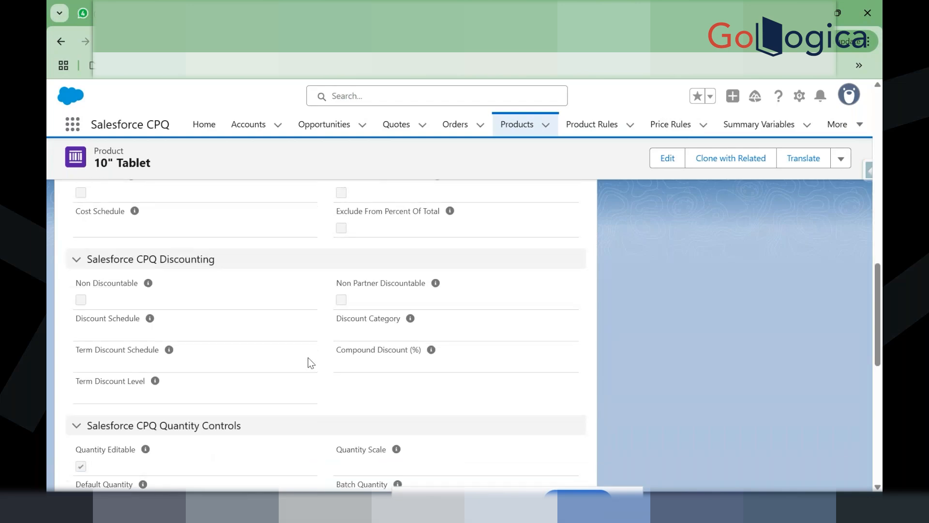
pyautogui.scroll(-8, 308, 357)
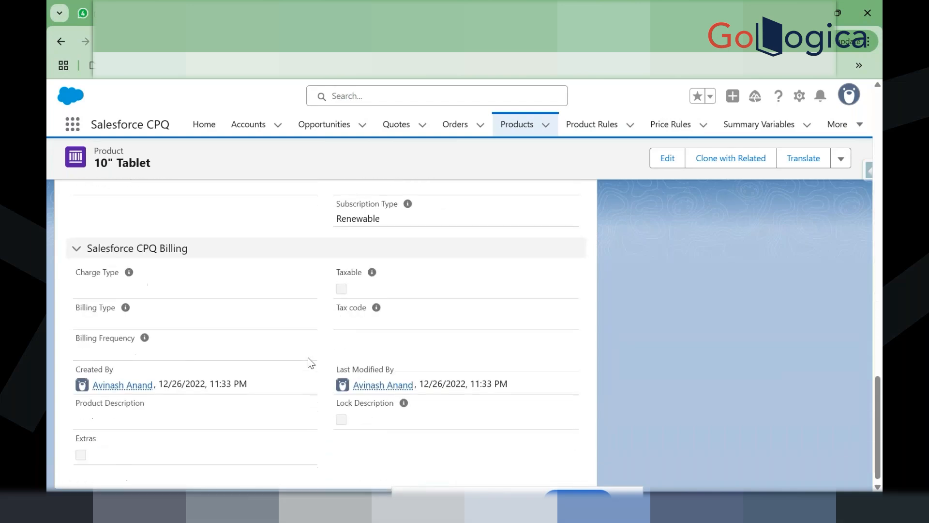
pyautogui.scroll(-1, 308, 358)
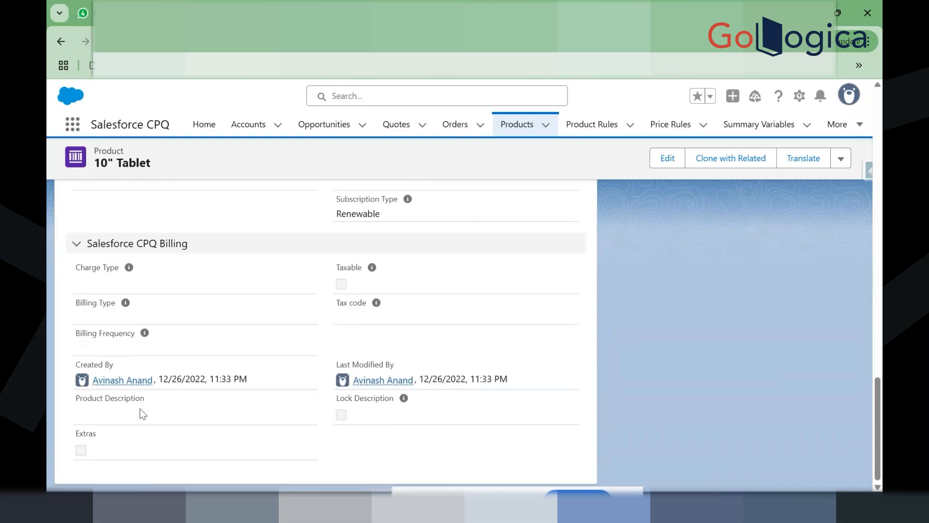
# Step: Enter the Product Description "This is used for Demo" and save the product
pyautogui.click(680, 156)
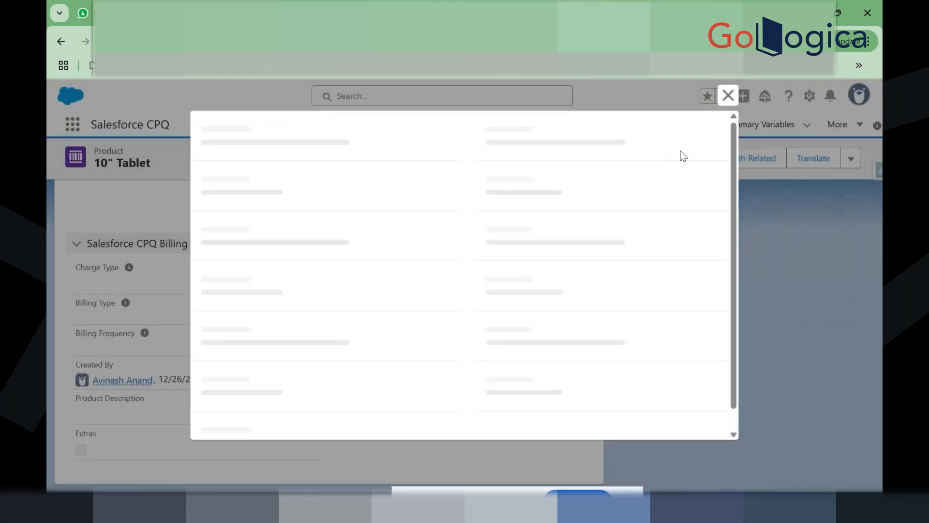
pyautogui.scroll(-10, 512, 274)
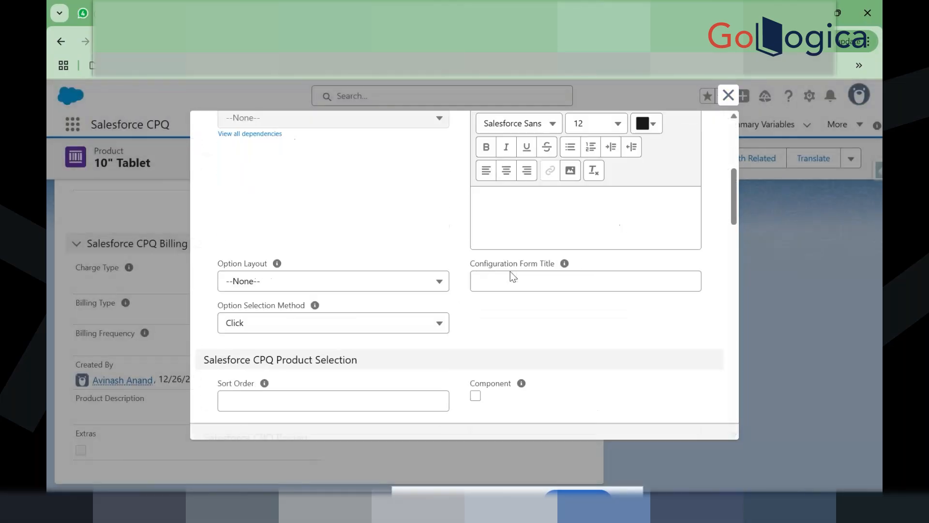
pyautogui.scroll(-3, 513, 277)
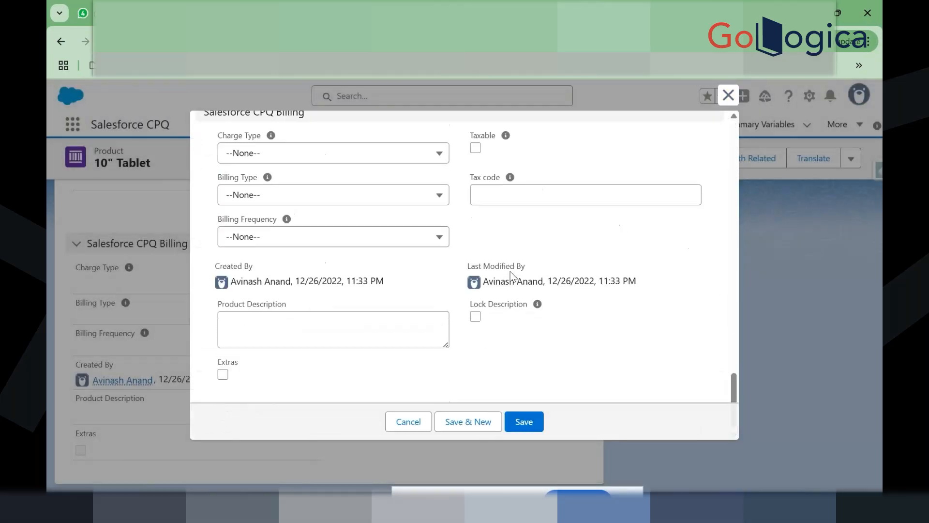
pyautogui.click(359, 317)
pyautogui.write('This is')
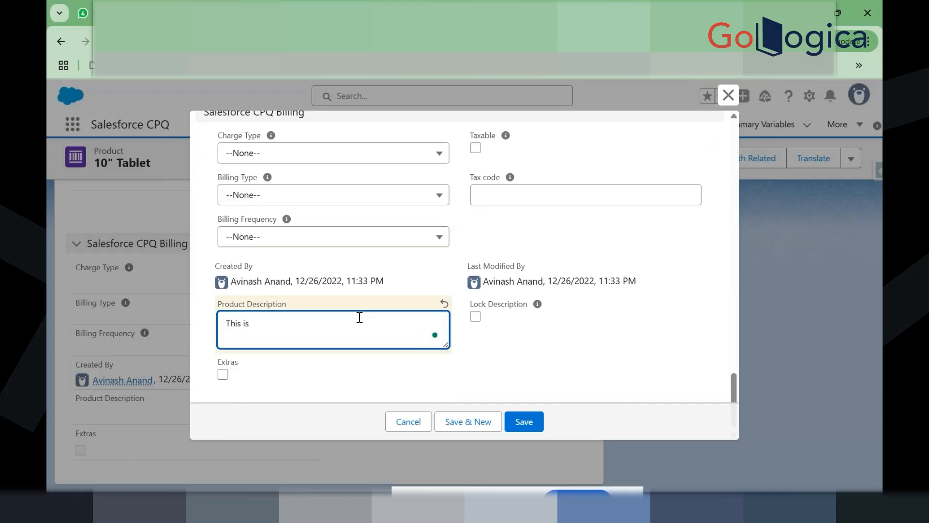
pyautogui.write(' used for Demo')
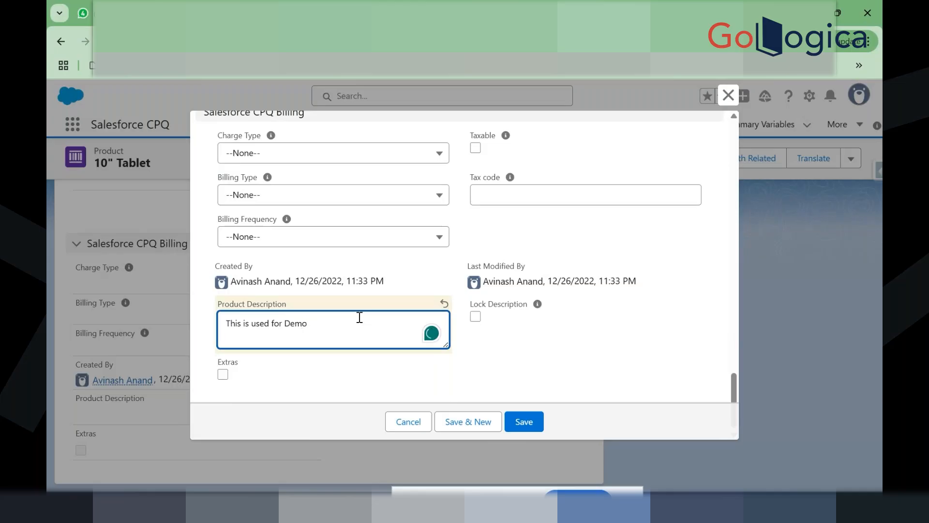
pyautogui.click(514, 414)
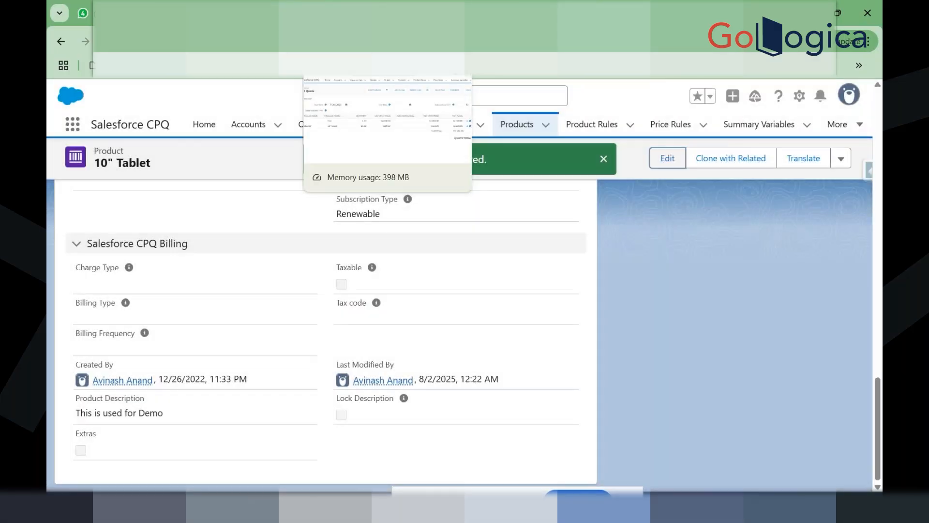
# Step: Delete the 10" Tablet line from quote Q-00114 and add TABLET10 back from the product catalog
pyautogui.click(334, 14)
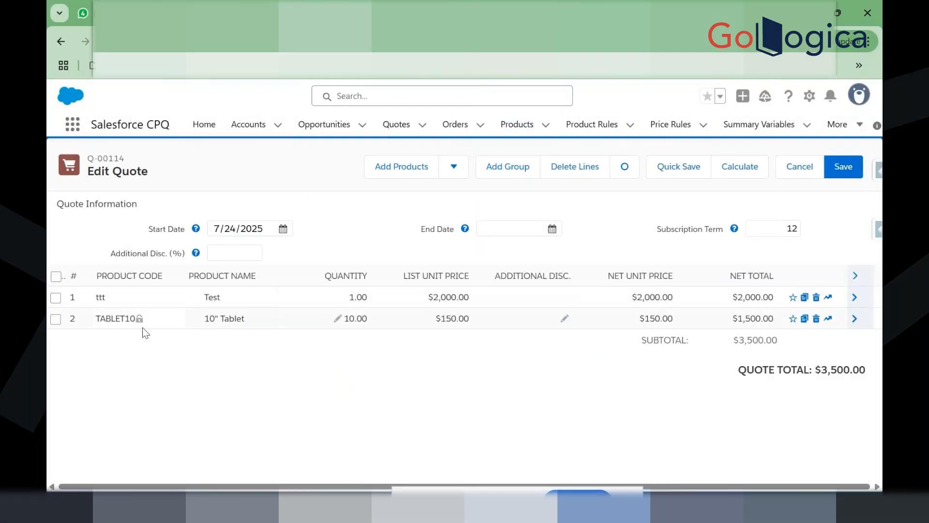
pyautogui.click(125, 322)
pyautogui.hotkey('ctrl', 'c')
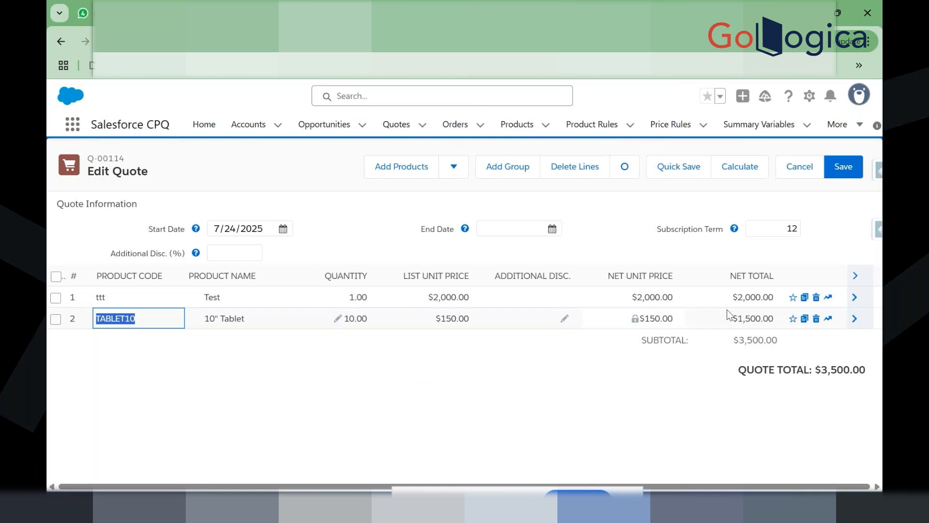
pyautogui.click(815, 319)
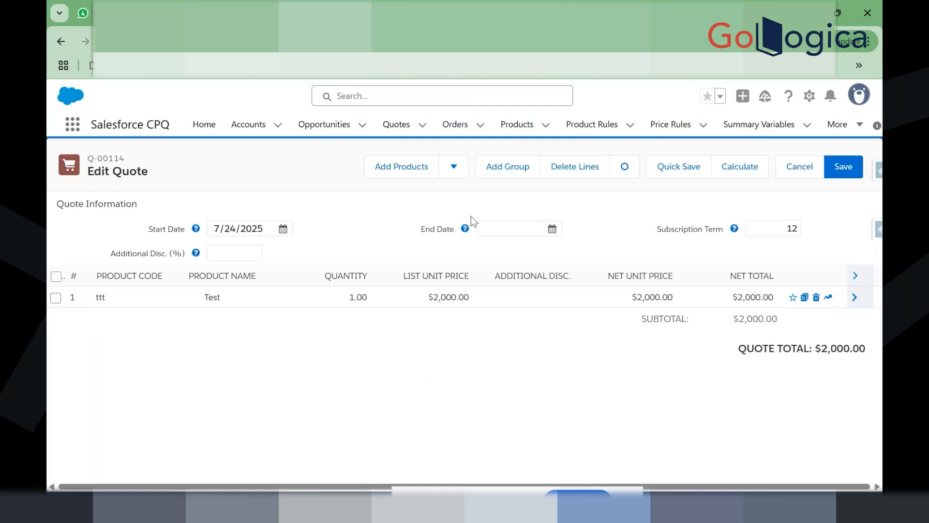
pyautogui.click(383, 173)
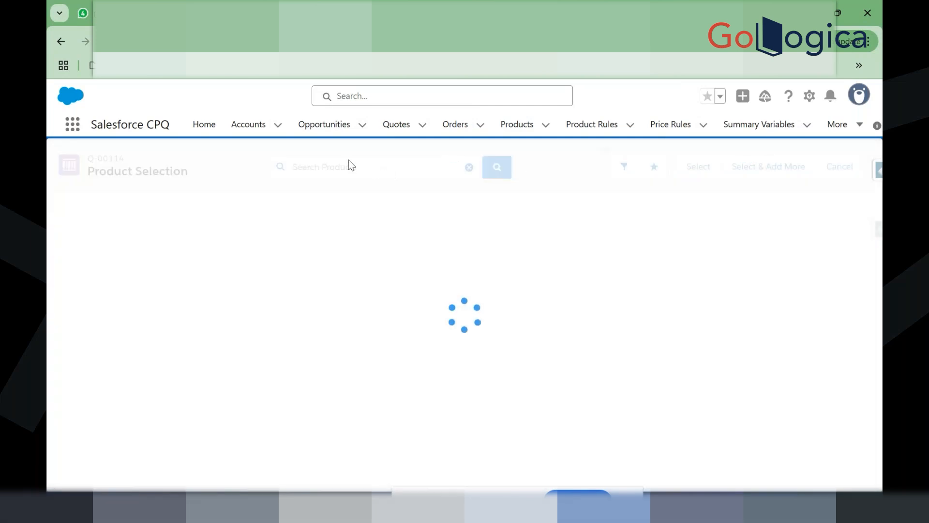
pyautogui.click(349, 166)
pyautogui.hotkey('ctrl', 'v')
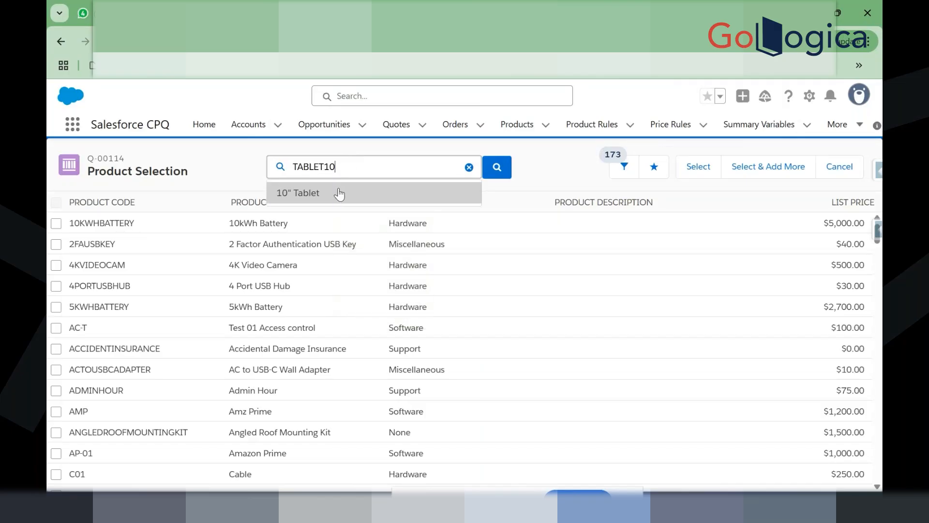
pyautogui.click(338, 193)
pyautogui.click(59, 225)
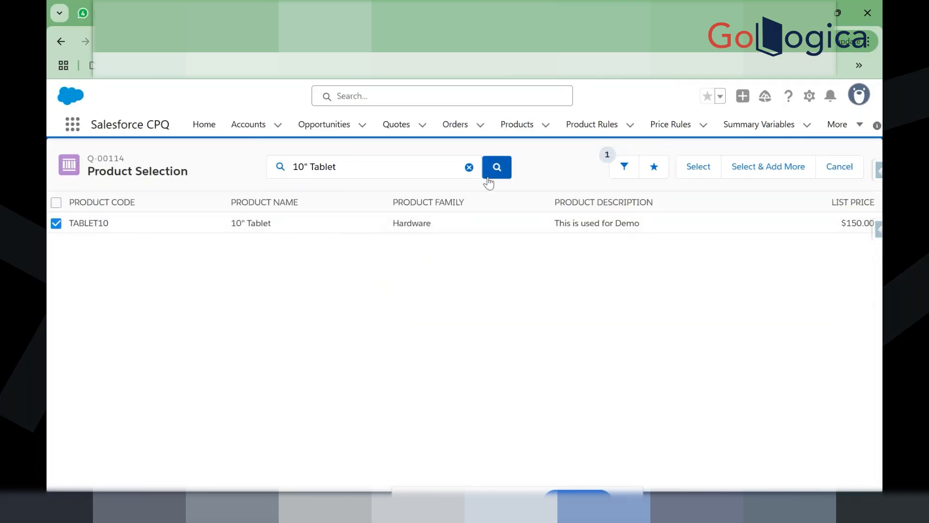
pyautogui.click(701, 171)
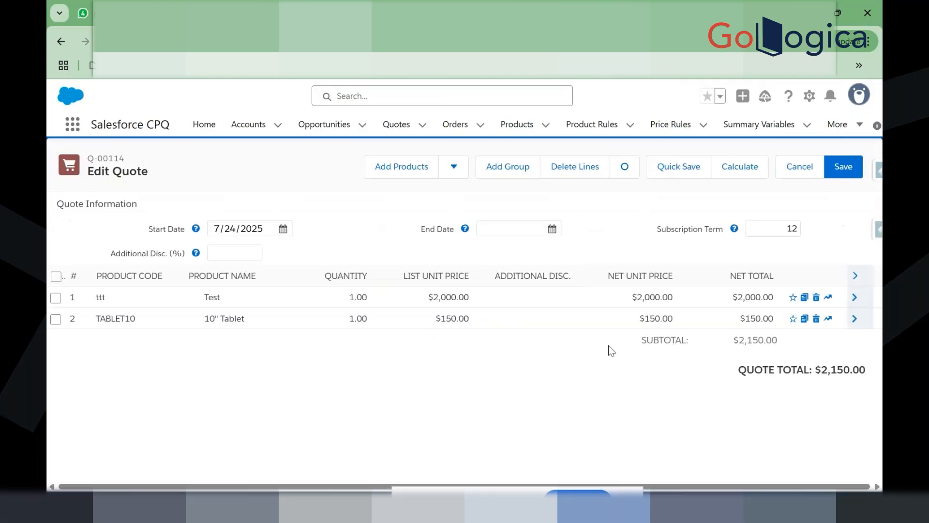
# Step: Give the new tablet line a 5% discount and quantity 10, saving the quote
pyautogui.click(562, 321)
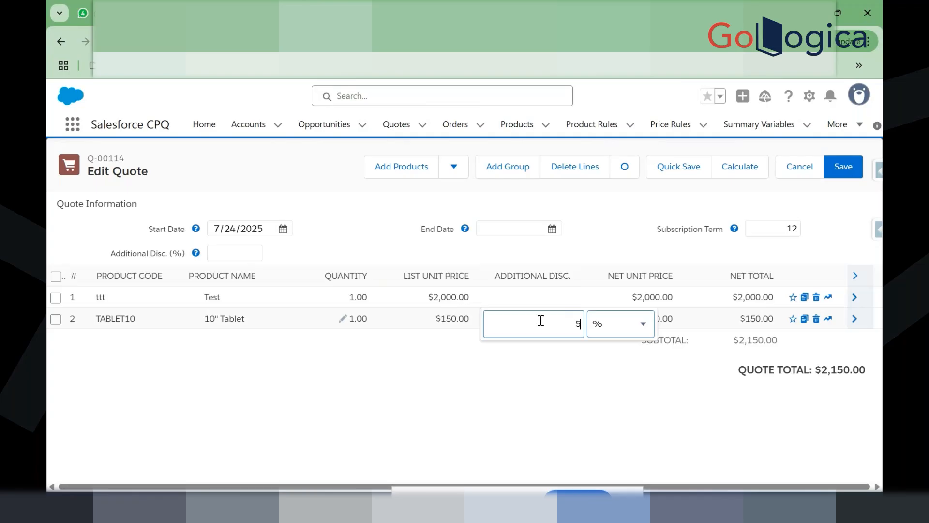
pyautogui.click(535, 347)
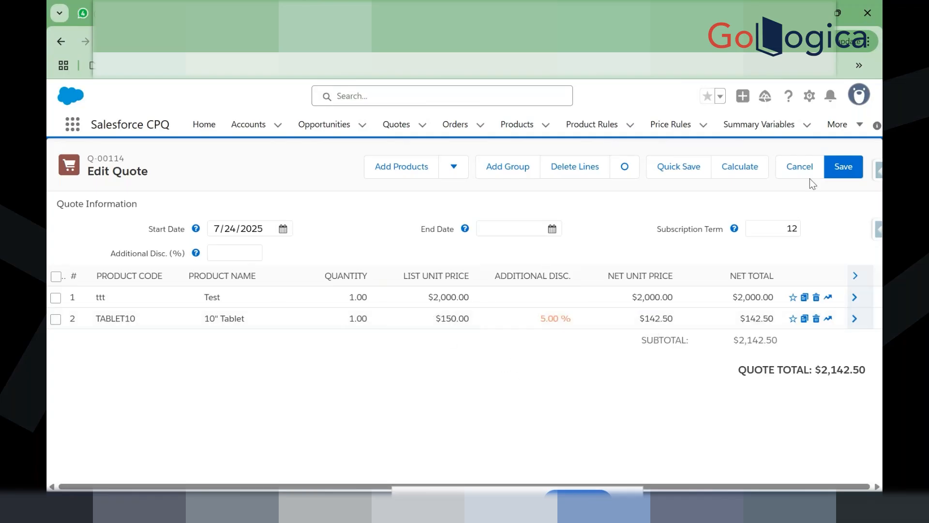
pyautogui.click(849, 167)
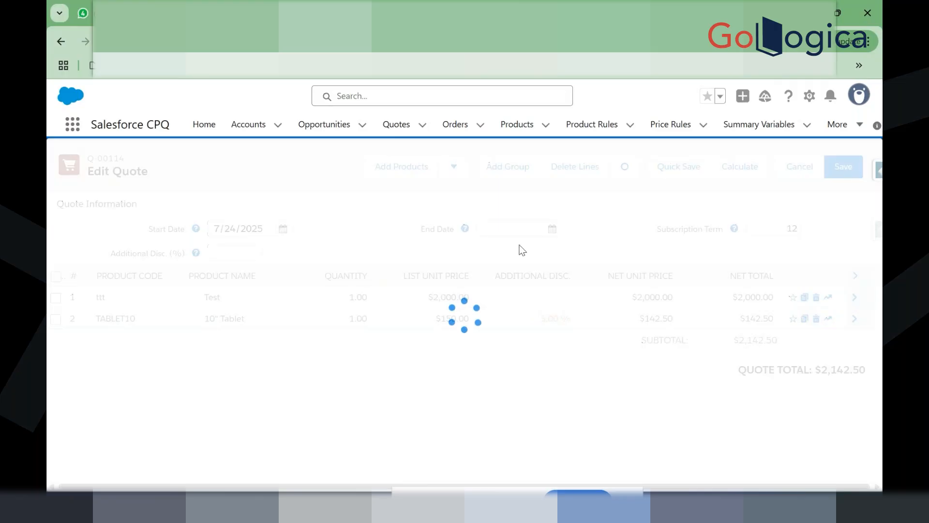
pyautogui.click(342, 323)
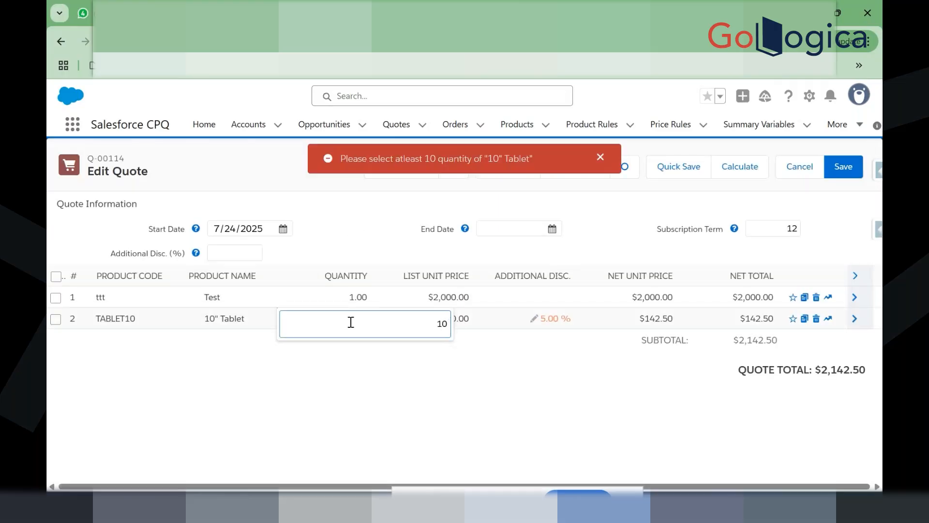
pyautogui.write('0')
pyautogui.click(470, 372)
pyautogui.click(843, 167)
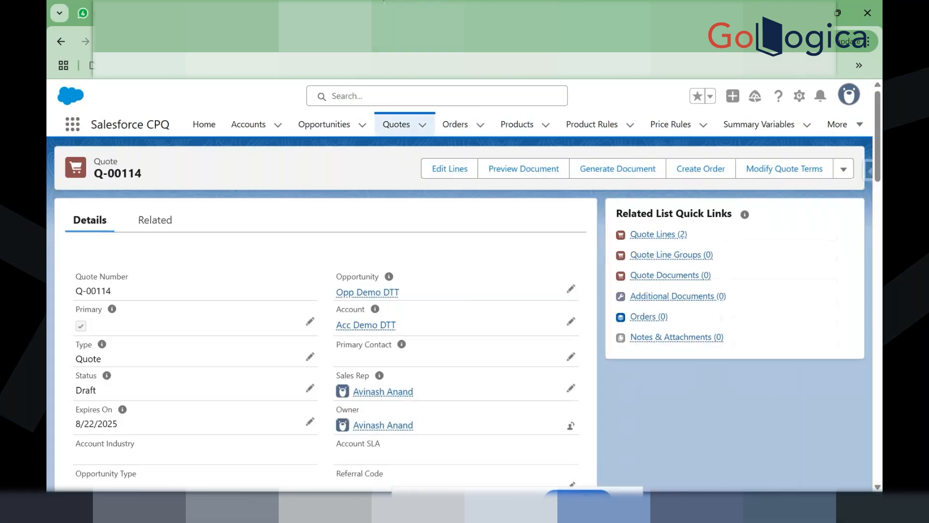
# Step: Preview quote Q-00114's document, then add a new section named 'Section 1' to the Sample demo template
pyautogui.click(507, 168)
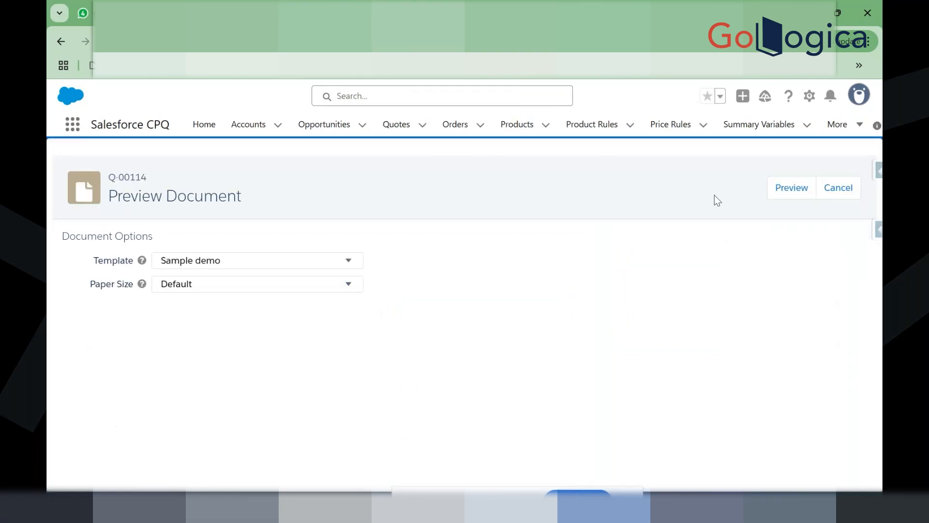
pyautogui.click(792, 187)
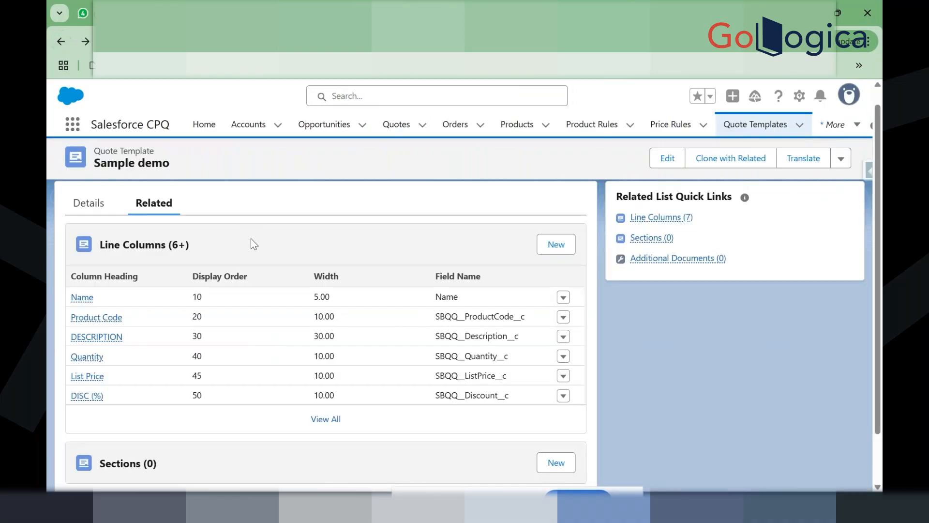
pyautogui.scroll(-1, 251, 244)
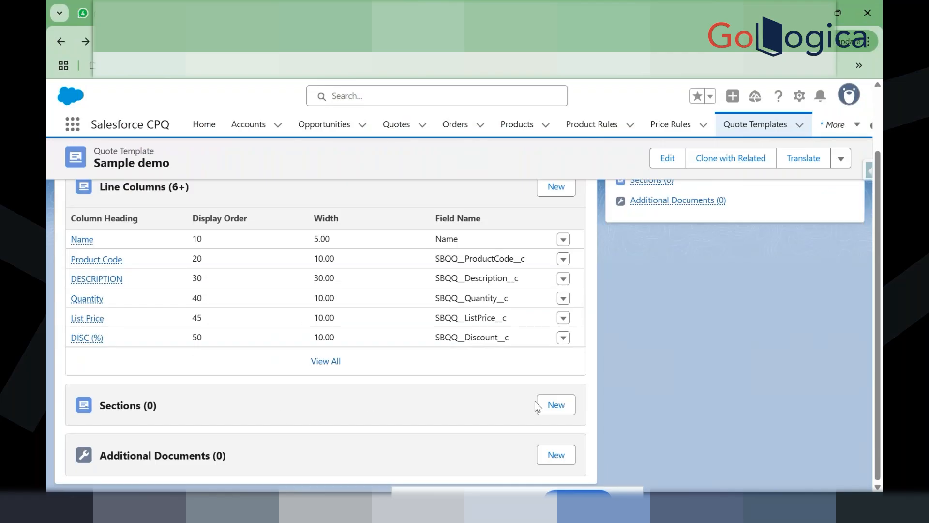
pyautogui.click(554, 405)
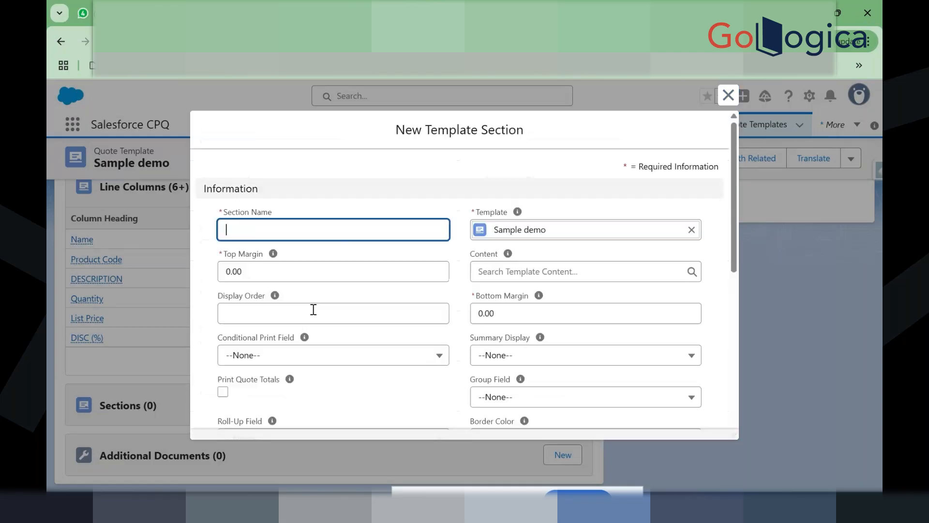
pyautogui.write('S')
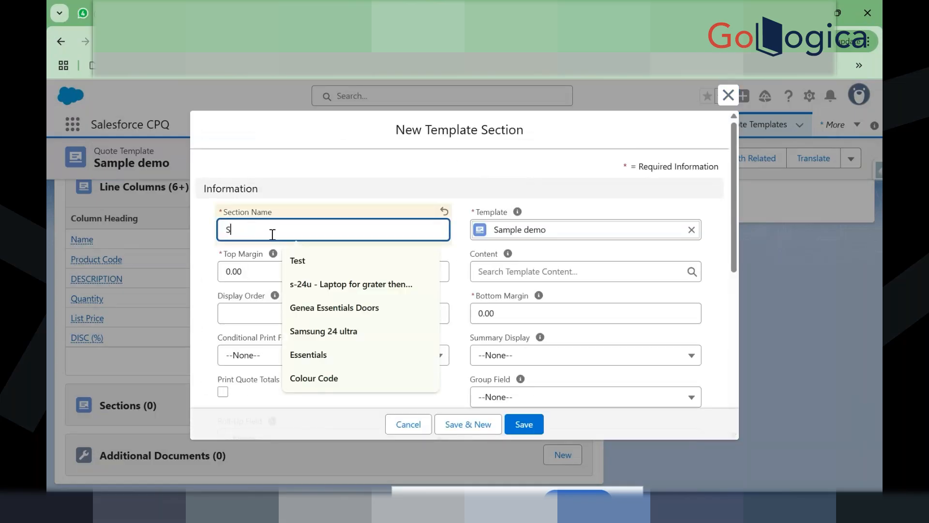
pyautogui.write('ection')
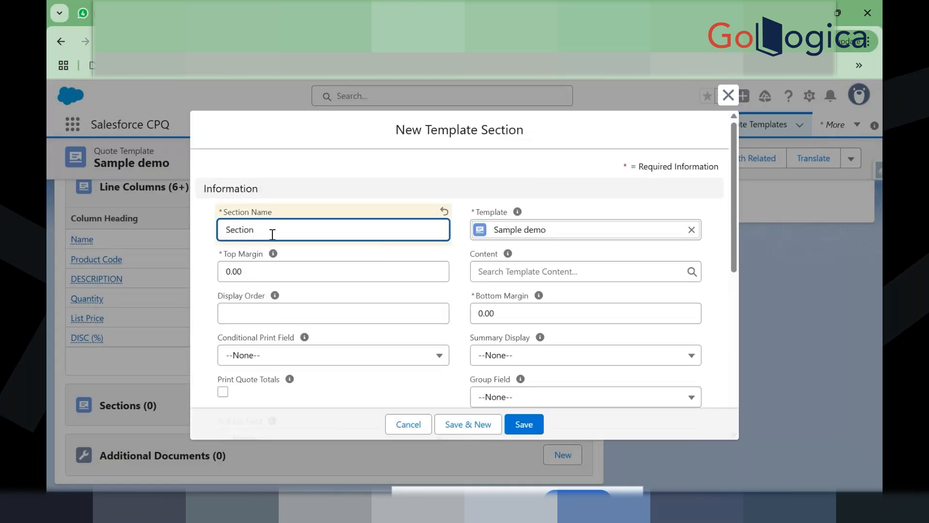
pyautogui.write(' 1')
pyautogui.click(329, 158)
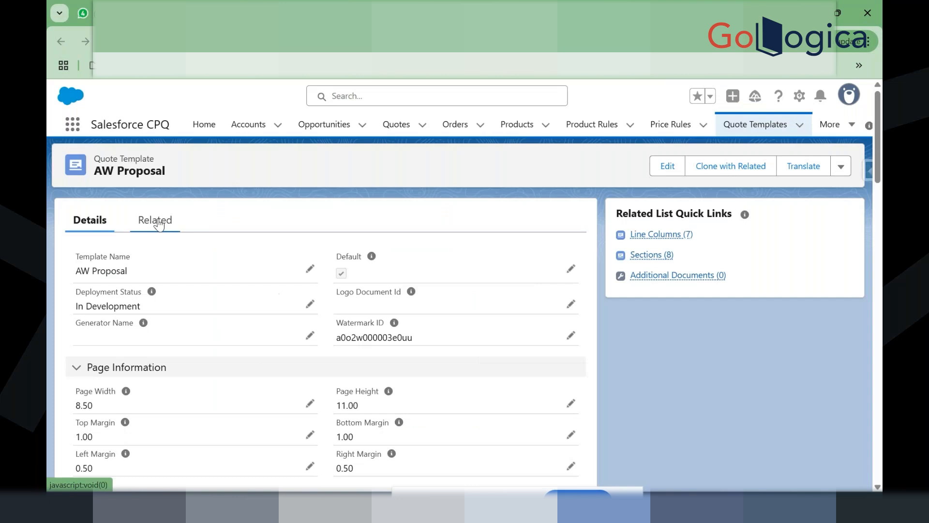
# Step: Scroll through the AW Proposal template's Related tab to review its sections
pyautogui.click(159, 222)
pyautogui.scroll(-2, 269, 320)
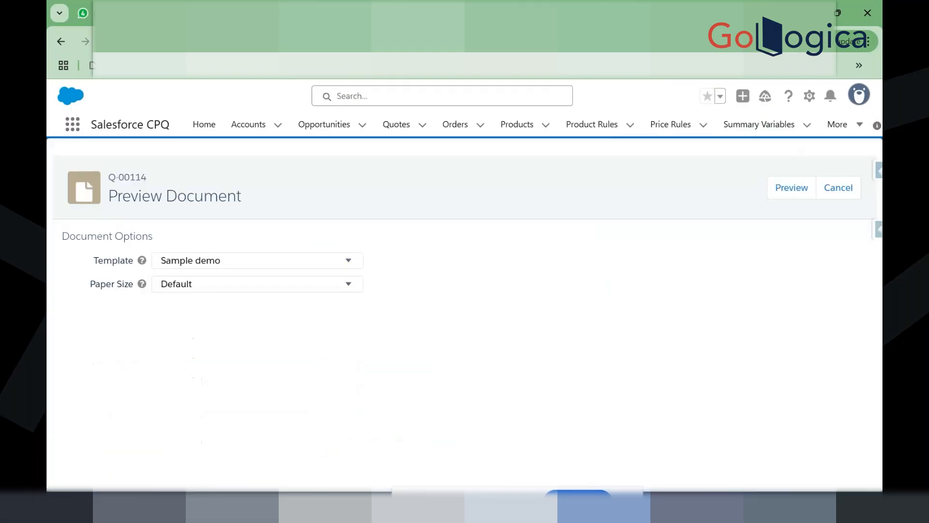
# Step: Preview Q-00114 with Sample demo, then close it and re-preview using the AW Proposal template
pyautogui.click(801, 191)
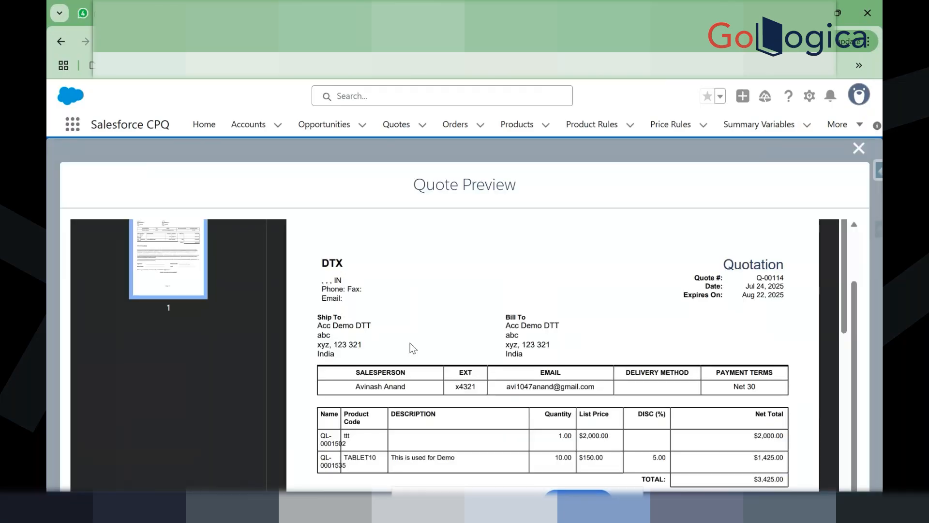
pyautogui.scroll(-3, 482, 403)
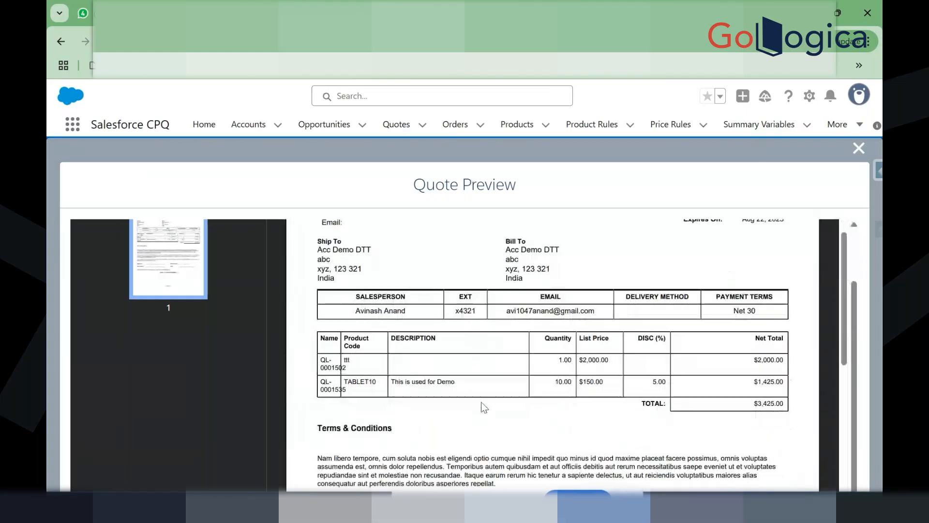
pyautogui.scroll(3, 481, 403)
pyautogui.click(859, 148)
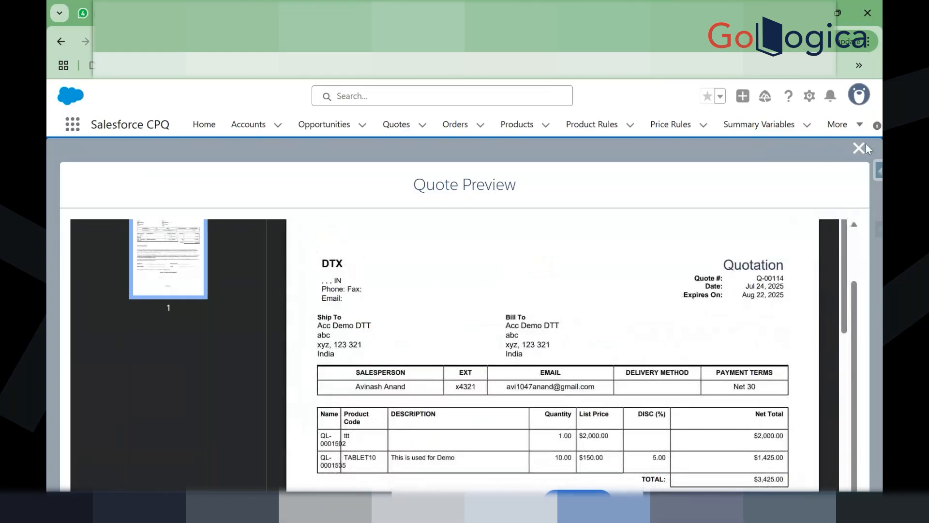
pyautogui.click(243, 270)
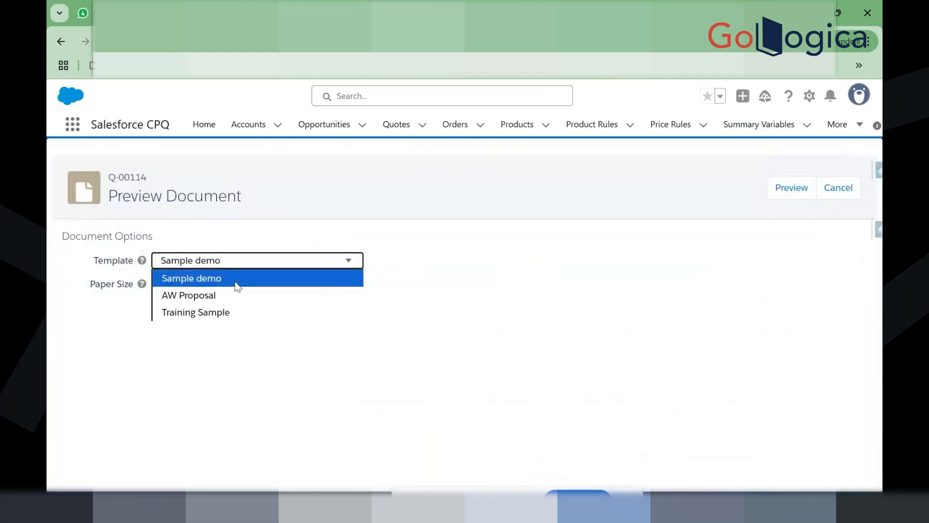
pyautogui.click(234, 291)
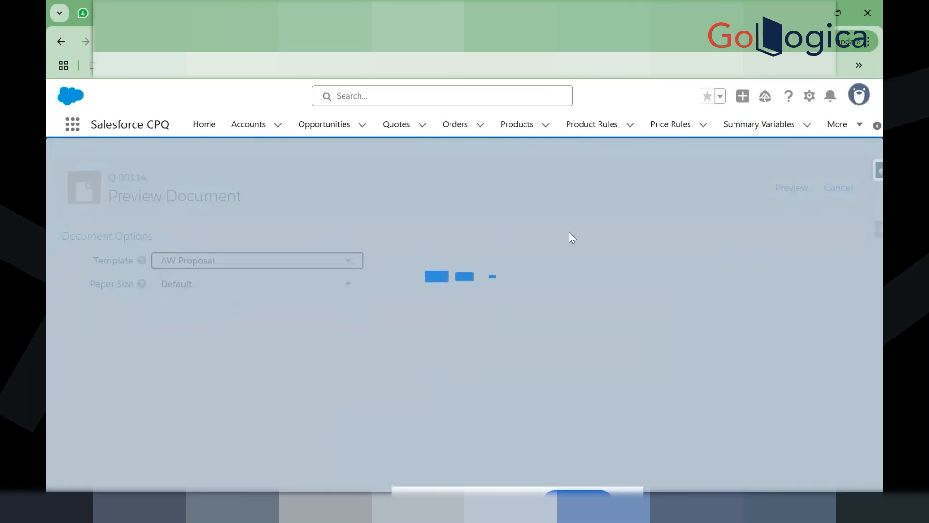
pyautogui.click(789, 188)
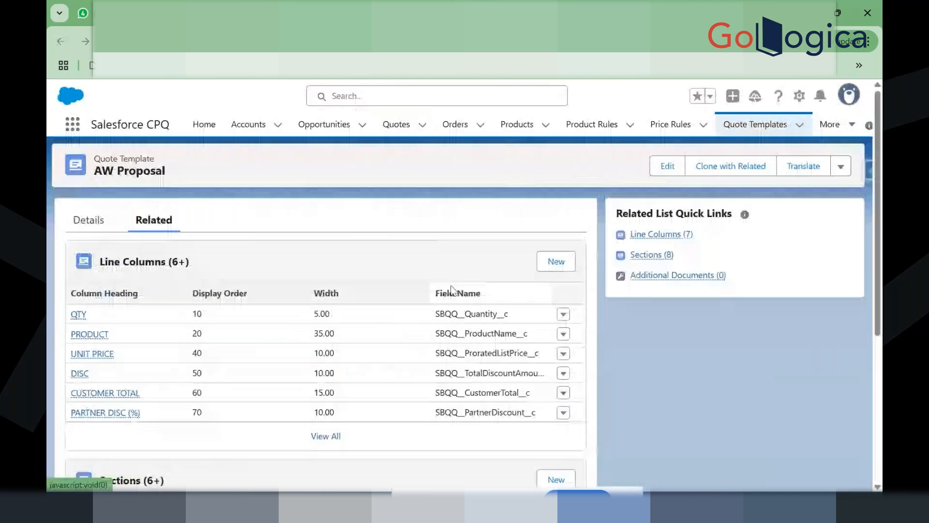
# Step: Scroll through the AW Proposal template's Line Columns and Sections (Cover Page, First Page Header, Contact Details, Introduction)
pyautogui.scroll(-5, 451, 289)
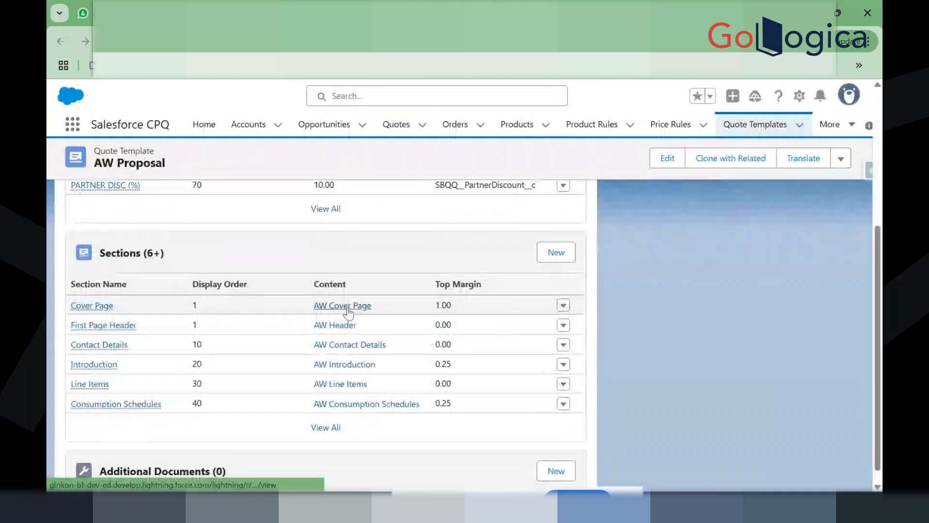
pyautogui.scroll(5, 300, 268)
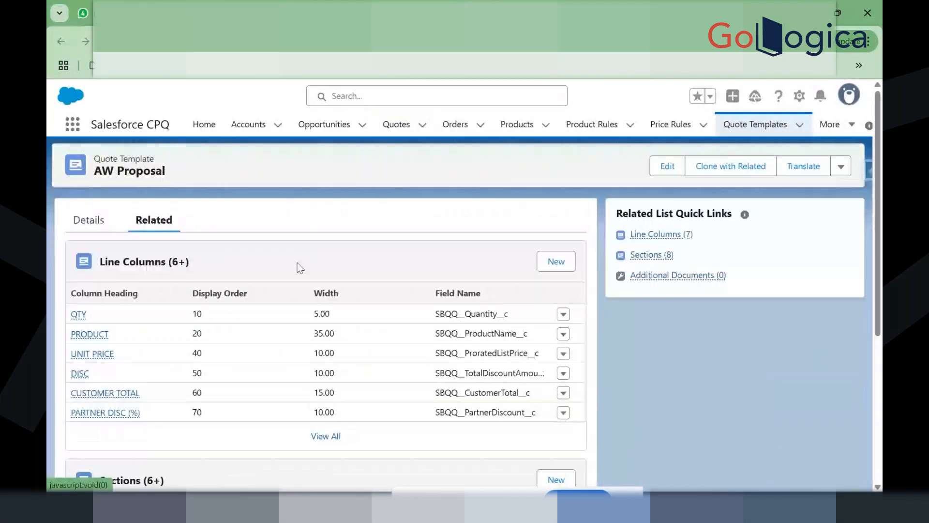
pyautogui.click(165, 163)
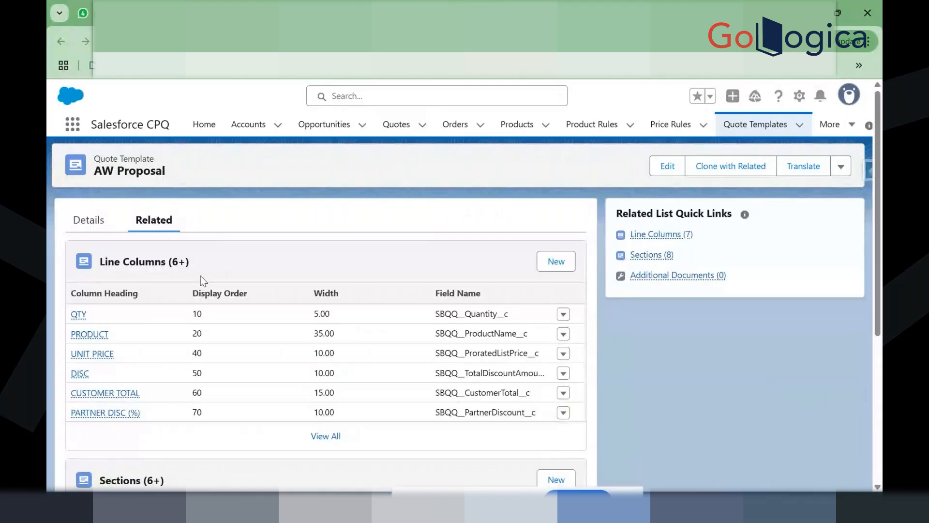
pyautogui.scroll(-3, 200, 275)
pyautogui.scroll(3, 187, 348)
pyautogui.scroll(-2, 96, 358)
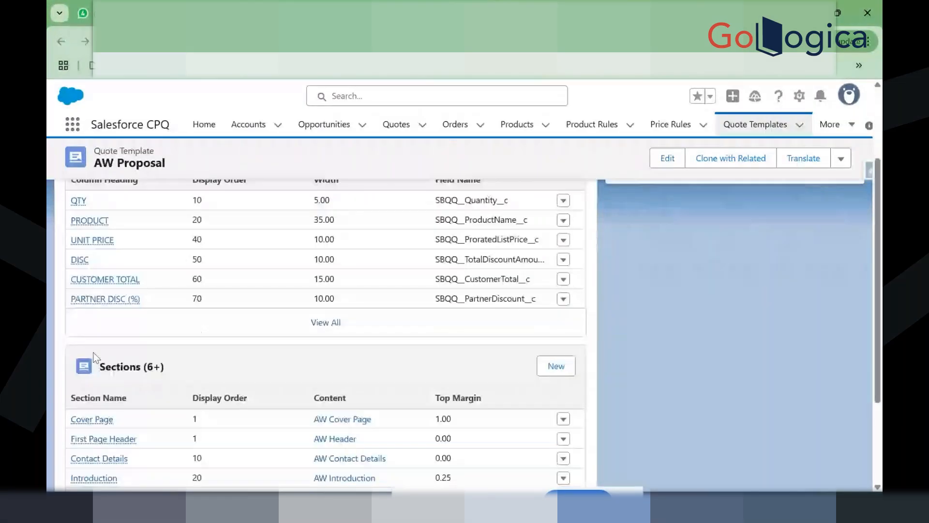
pyautogui.scroll(-1, 95, 358)
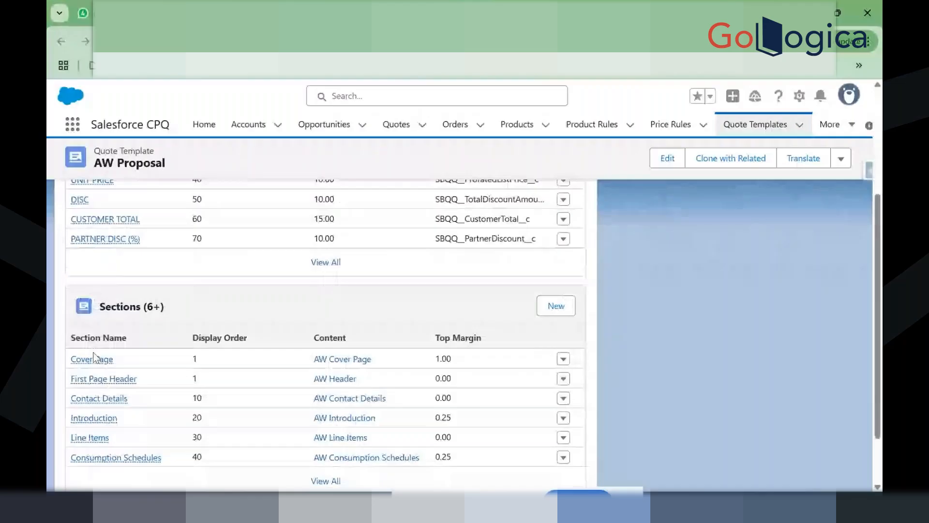
pyautogui.scroll(-2, 268, 265)
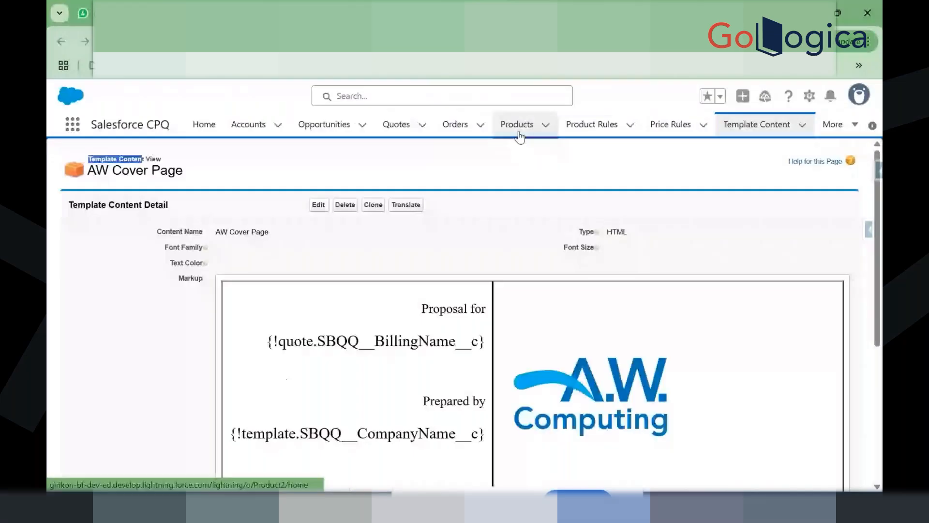
pyautogui.click(411, 13)
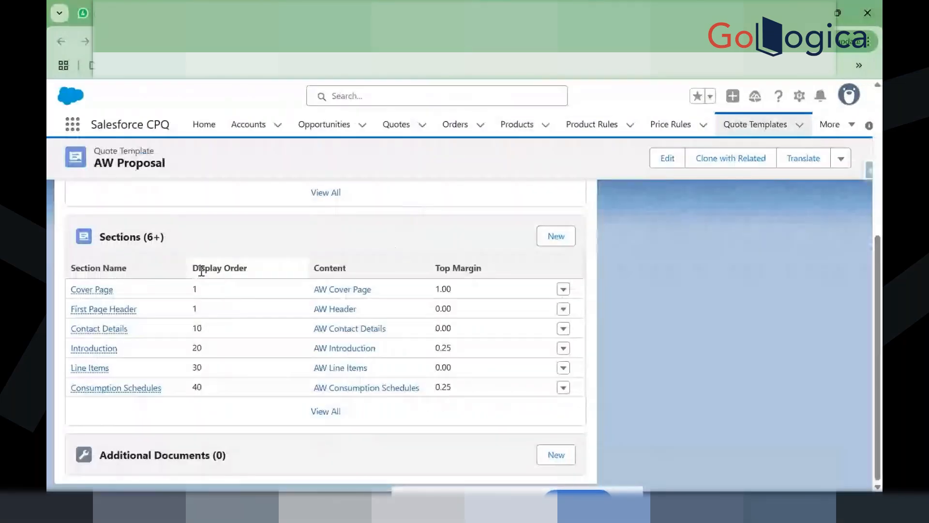
# Step: Clone AW Proposal's Cover Page section with Template set to Sample demo, then go to the Sample demo record
pyautogui.click(106, 289)
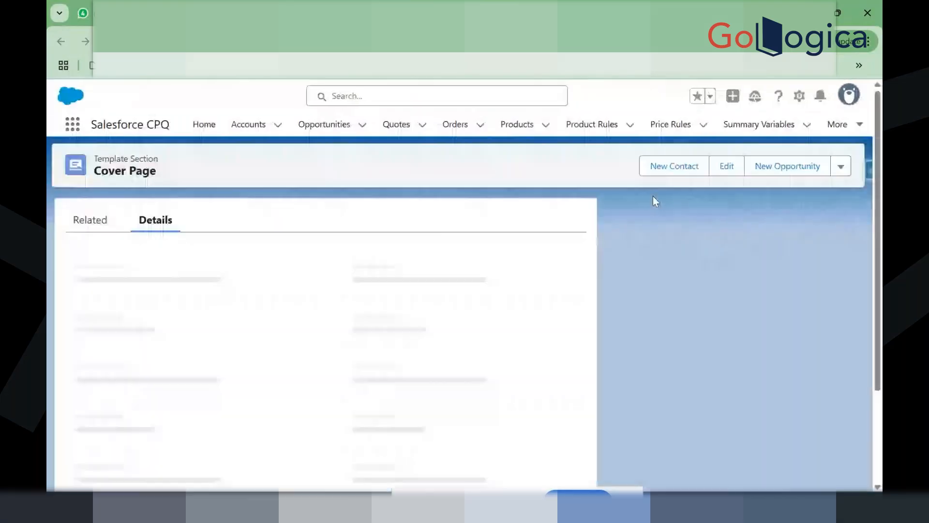
pyautogui.click(841, 167)
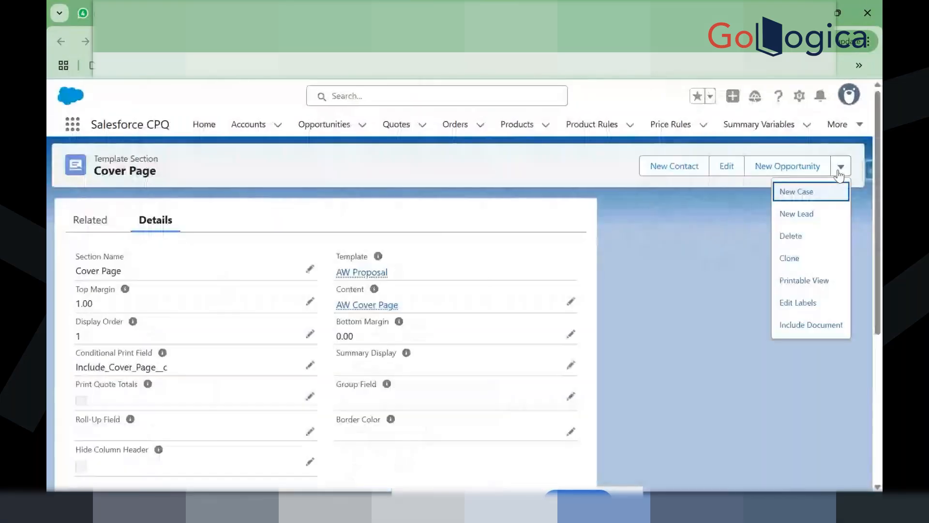
pyautogui.click(817, 259)
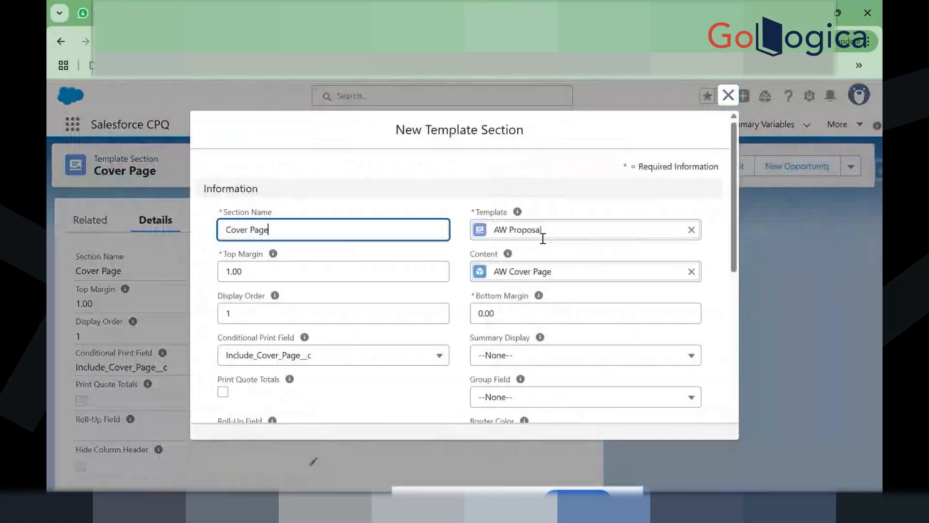
pyautogui.click(691, 232)
pyautogui.click(577, 232)
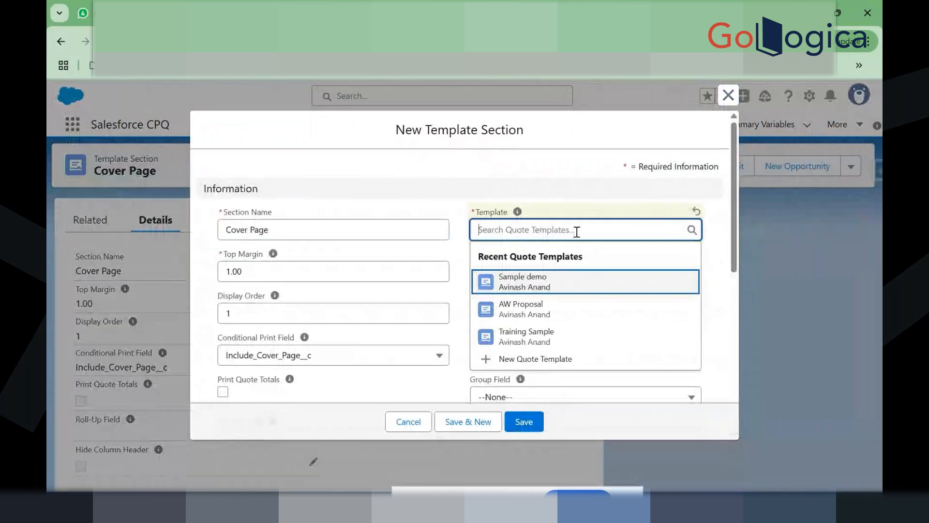
pyautogui.click(548, 287)
pyautogui.click(528, 422)
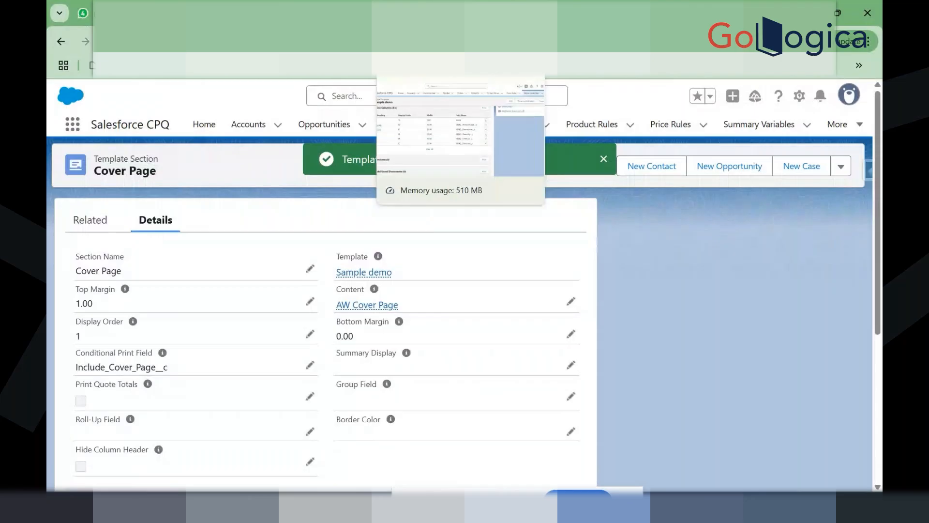
pyautogui.click(420, 13)
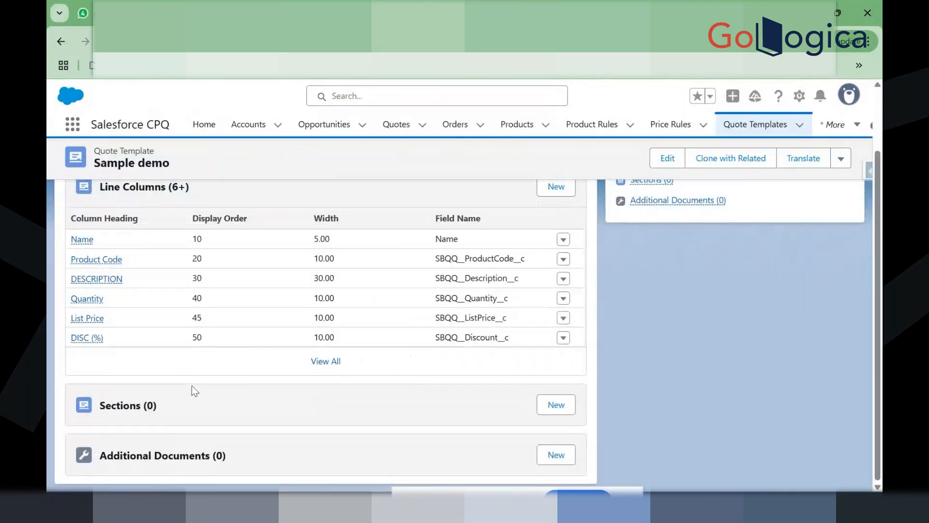
# Step: Reload the Sample demo template and open its Cover Page section for editing
pyautogui.press('F5')
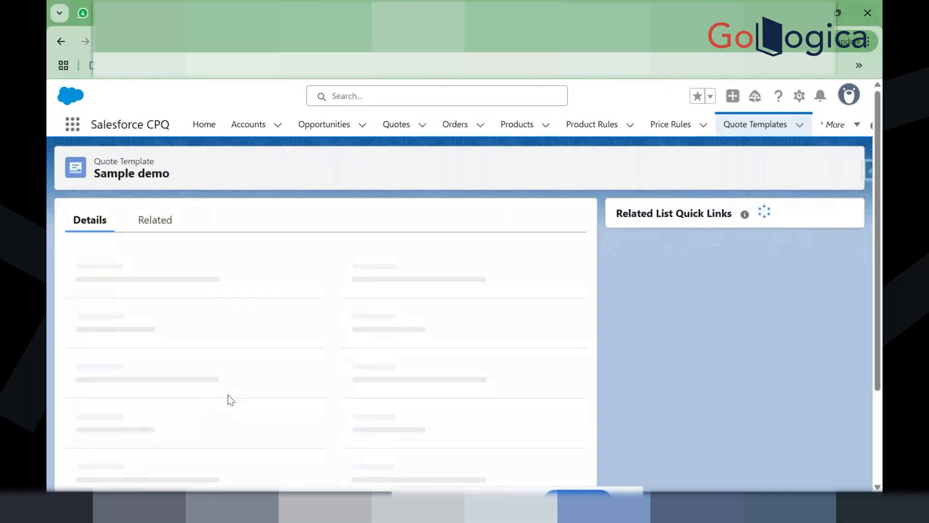
pyautogui.click(154, 220)
pyautogui.scroll(-3, 178, 353)
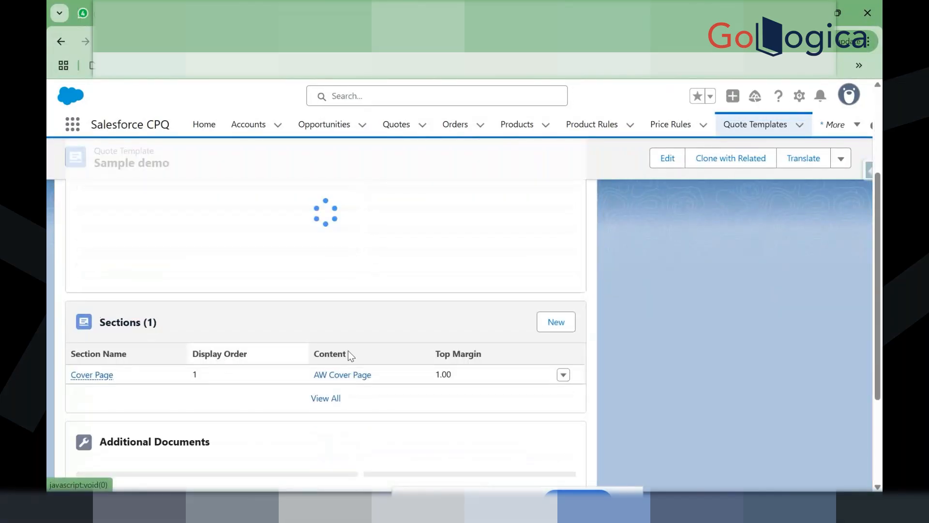
pyautogui.click(560, 387)
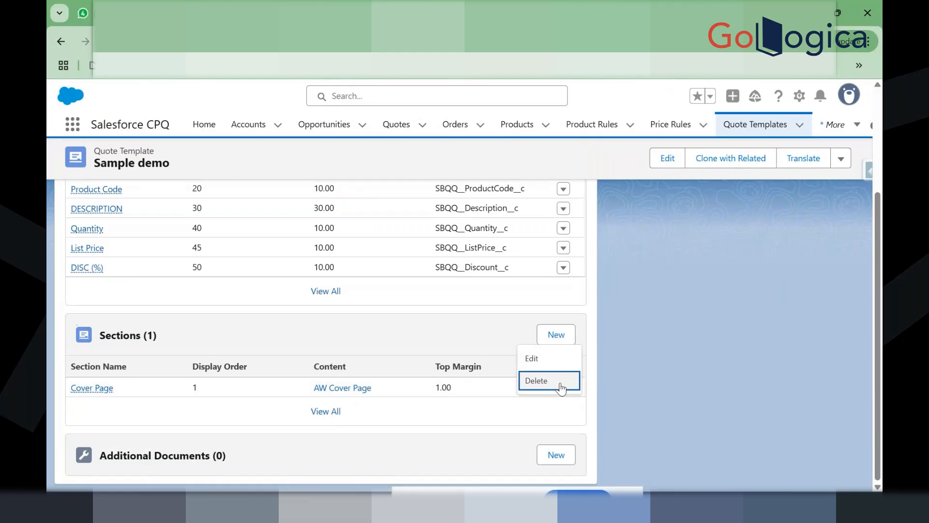
pyautogui.click(564, 364)
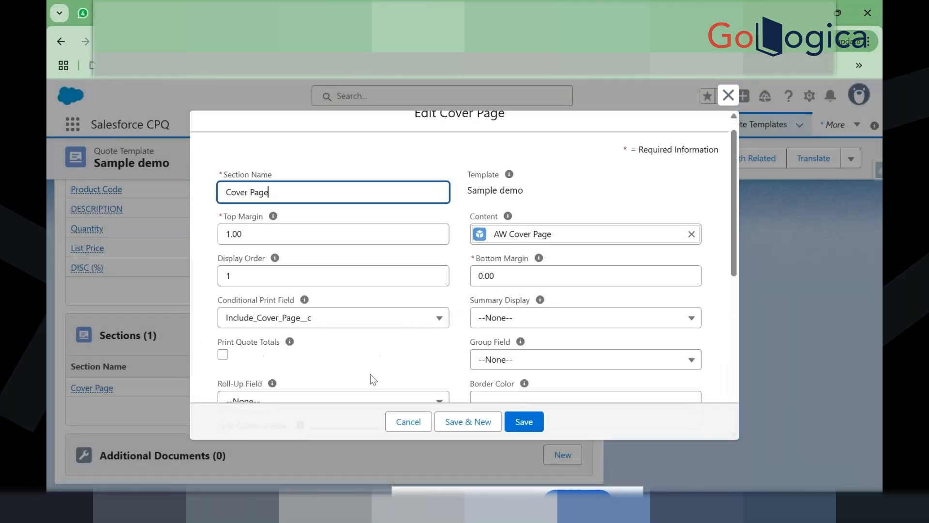
pyautogui.scroll(-3, 372, 380)
pyautogui.scroll(-1, 371, 380)
pyautogui.scroll(1, 382, 348)
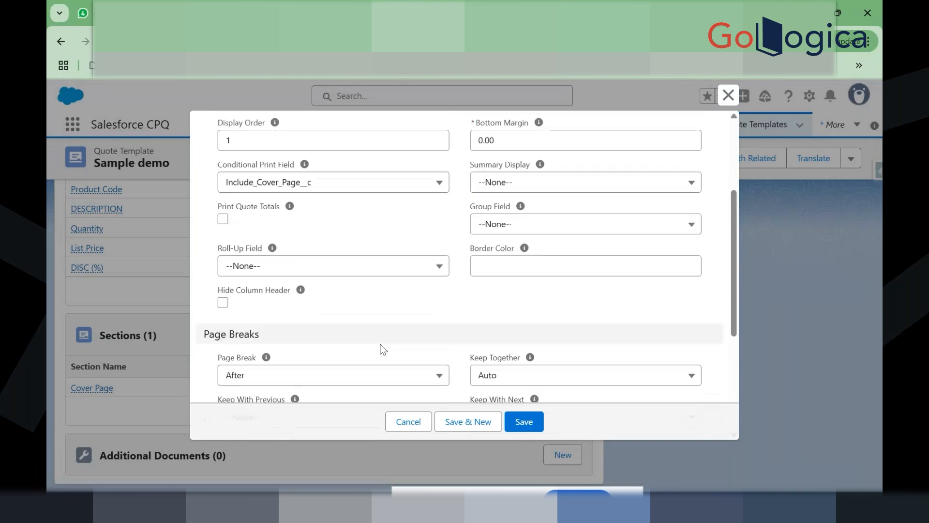
pyautogui.scroll(1, 387, 264)
# Step: Set Conditional Print Field to --None-- and clear the AW Cover Page content lookup
pyautogui.click(348, 227)
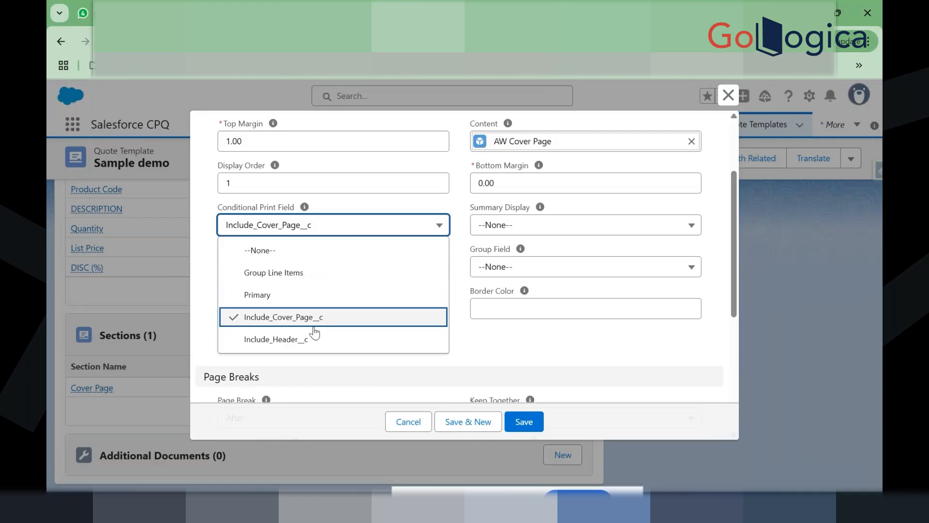
pyautogui.moveTo(305, 211)
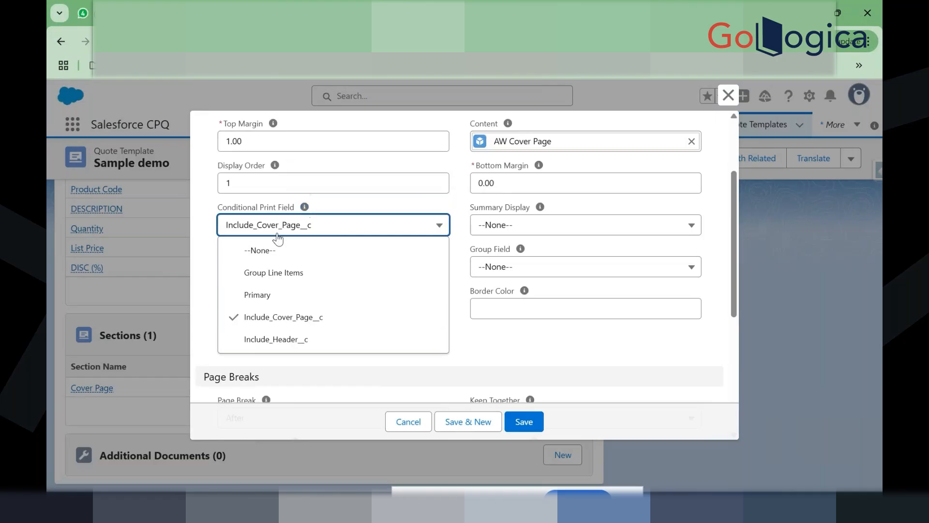
pyautogui.click(269, 250)
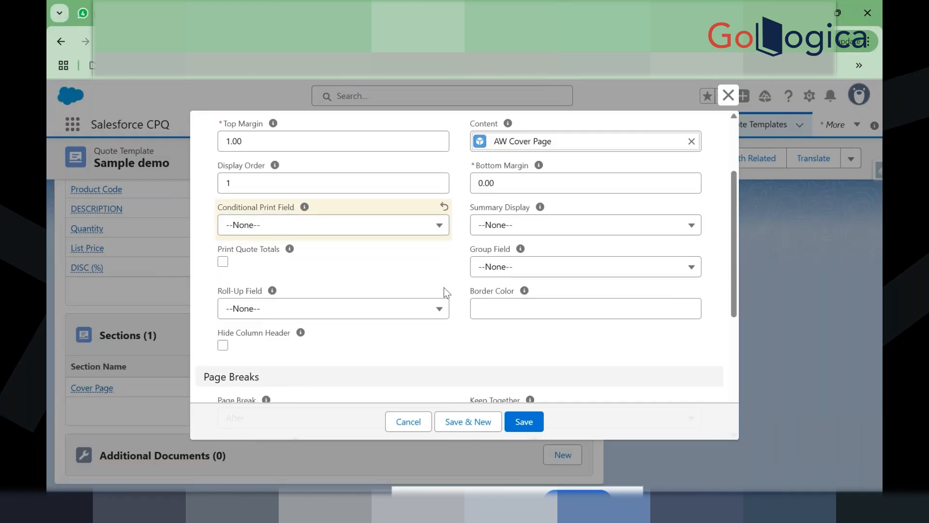
pyautogui.scroll(3, 466, 269)
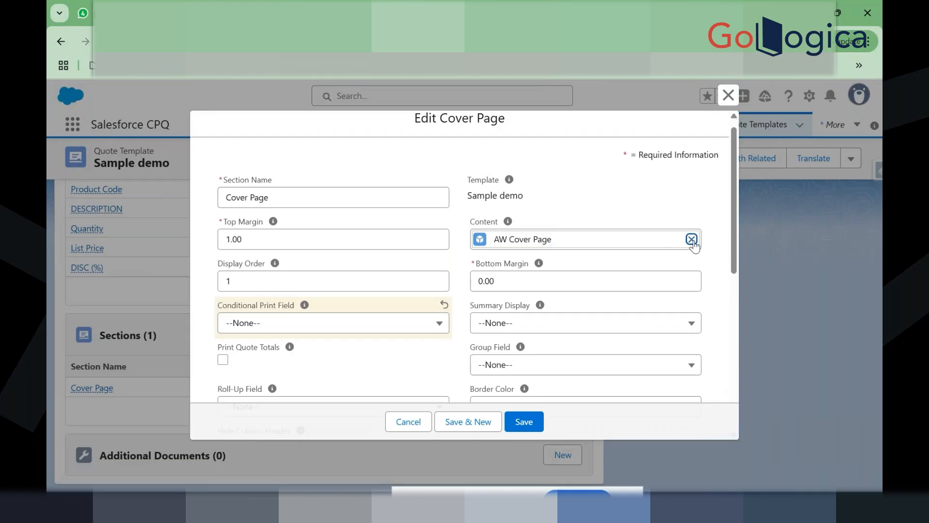
pyautogui.click(691, 241)
pyautogui.click(573, 236)
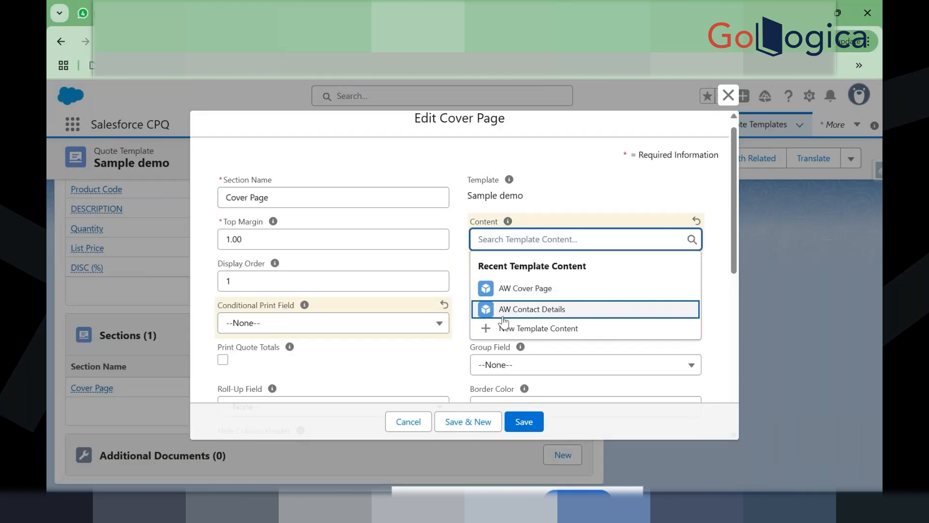
# Step: Start new template content named 'Logo', leaving Font Family at --None--
pyautogui.click(555, 329)
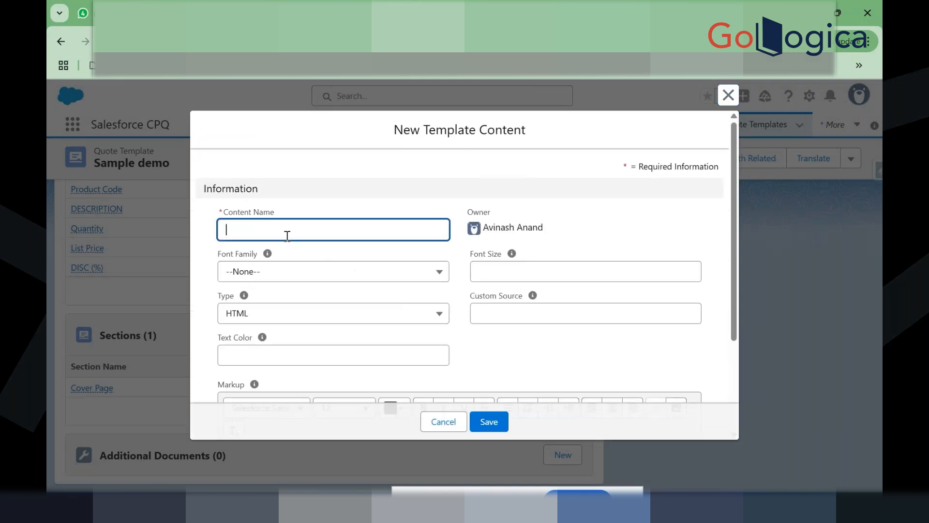
pyautogui.click(285, 234)
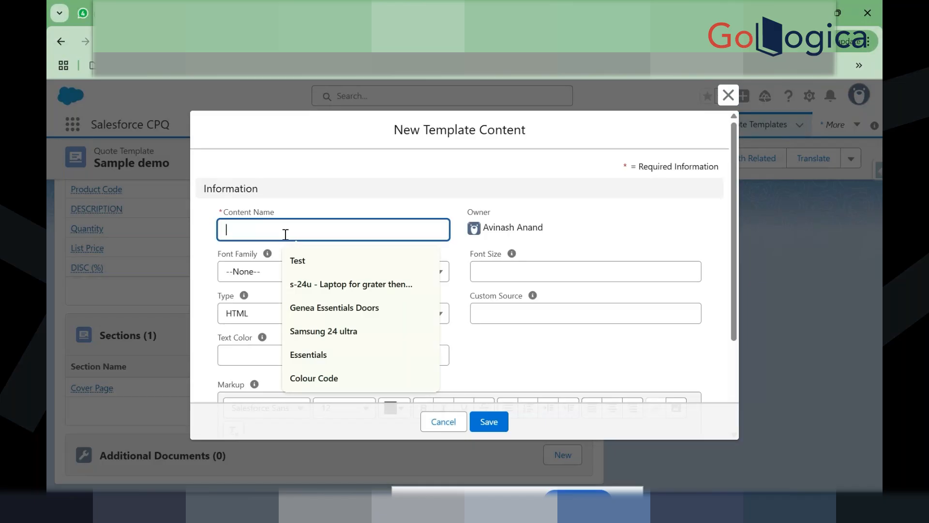
pyautogui.write('Logo')
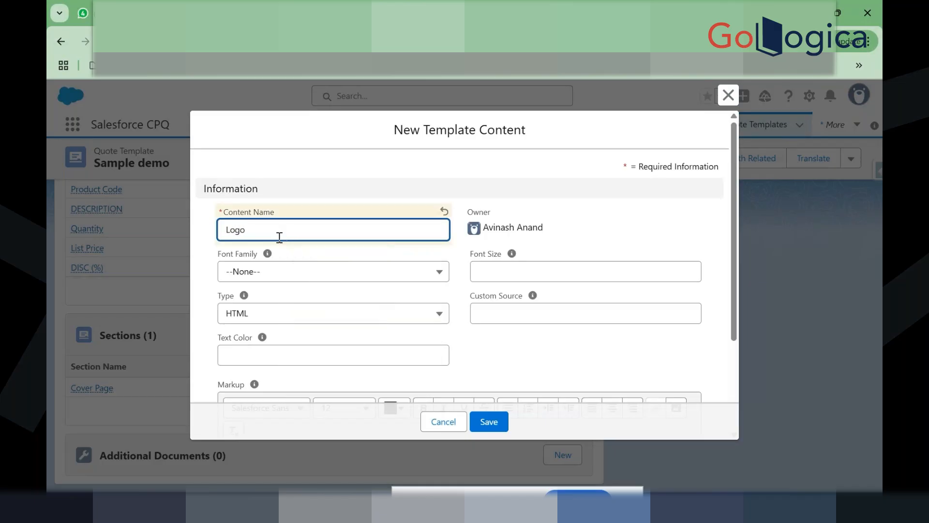
pyautogui.click(270, 271)
pyautogui.click(270, 271)
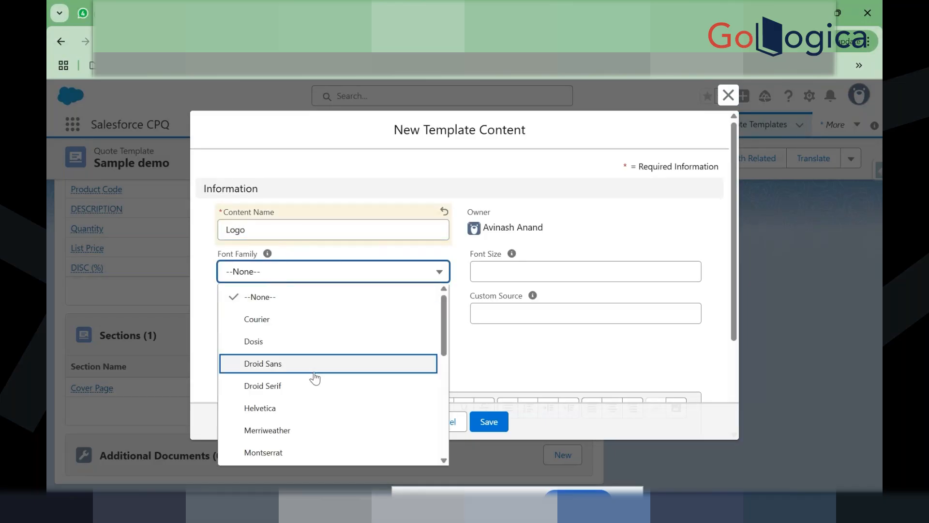
pyautogui.click(463, 348)
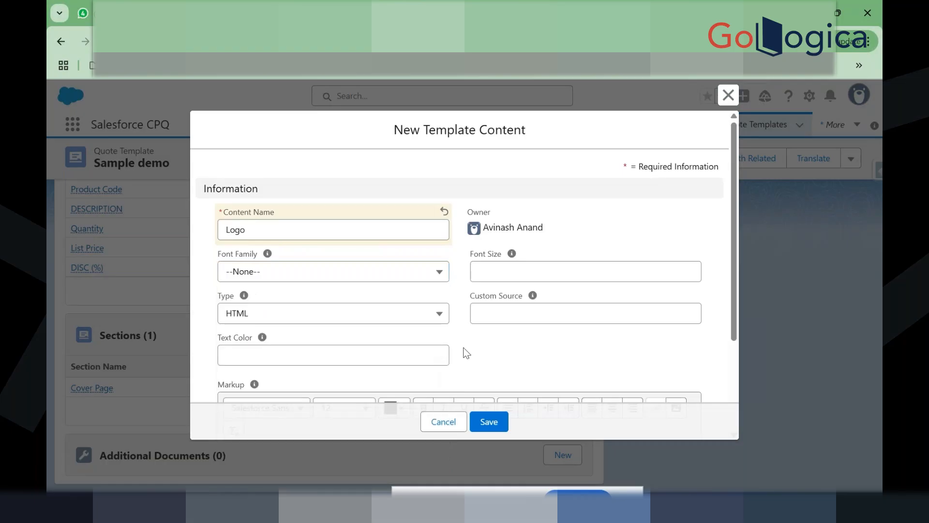
# Step: Place the caret in the markup body and confirm Font Family stays --None--
pyautogui.scroll(-3, 463, 347)
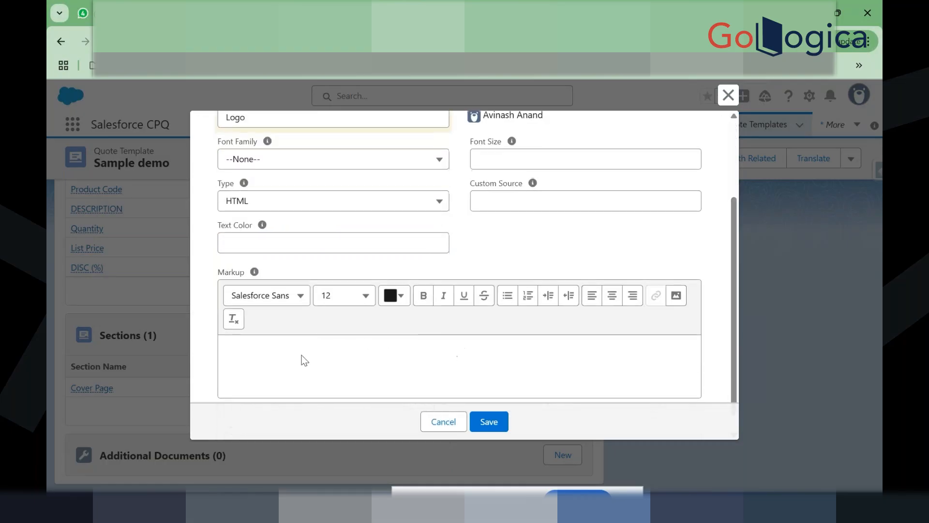
pyautogui.click(304, 361)
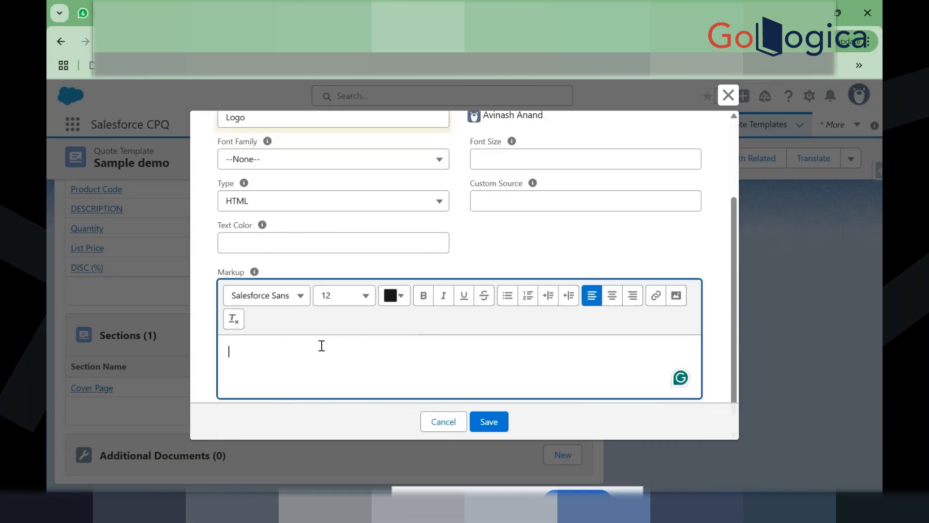
pyautogui.scroll(-1, 331, 369)
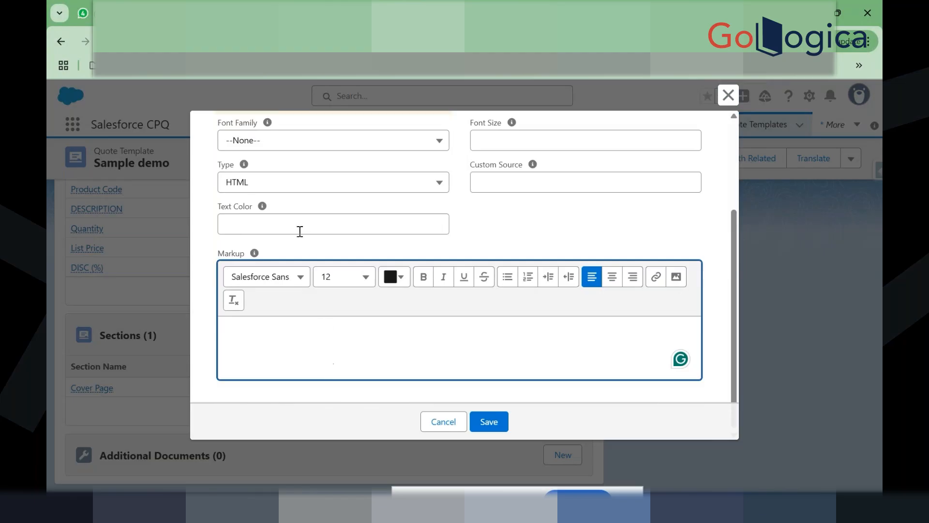
pyautogui.scroll(1, 300, 233)
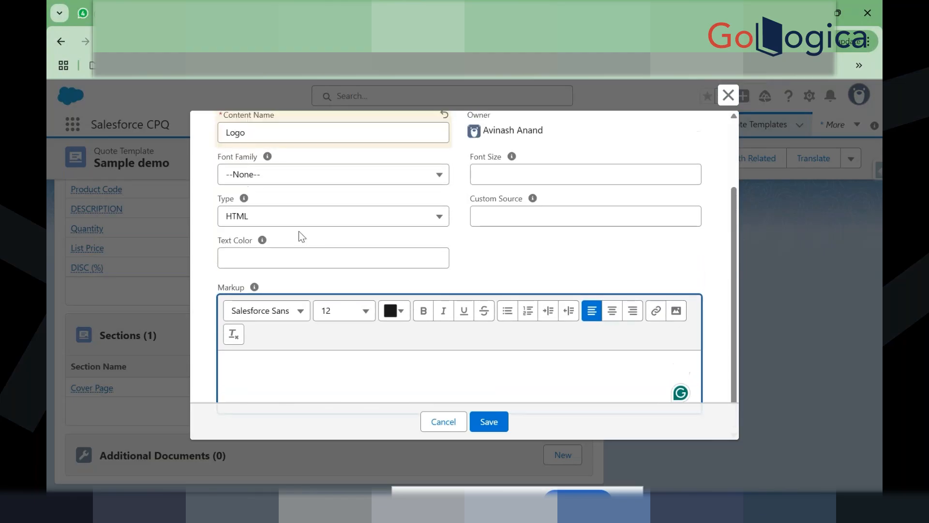
pyautogui.scroll(2, 298, 231)
pyautogui.click(300, 231)
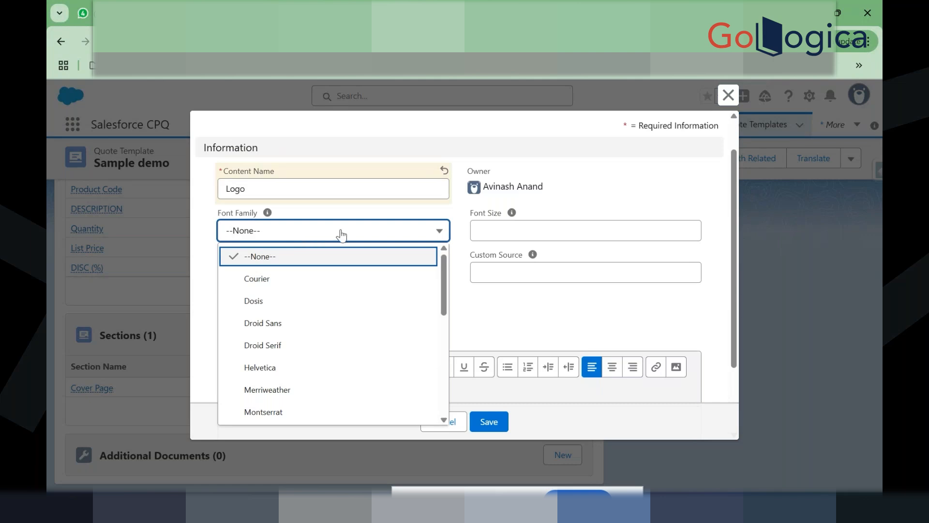
pyautogui.click(466, 248)
pyautogui.scroll(-1, 466, 246)
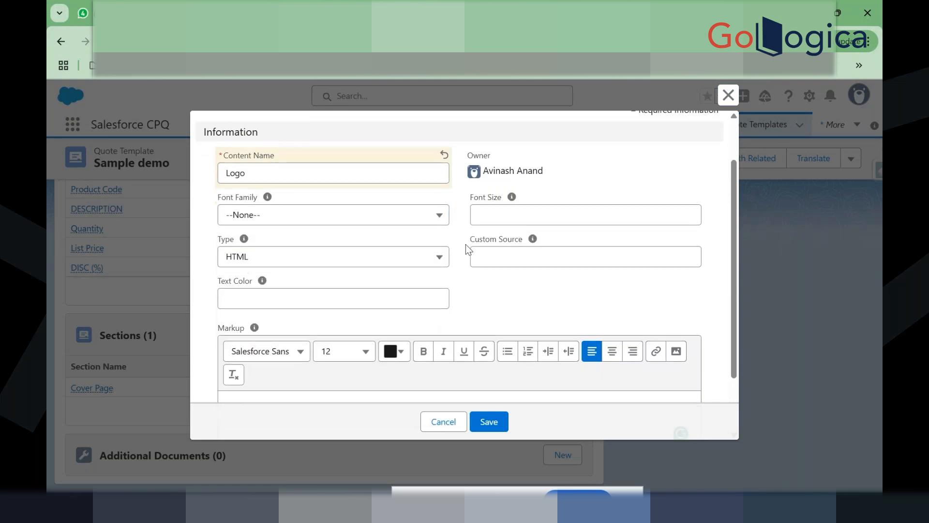
pyautogui.scroll(-1, 376, 309)
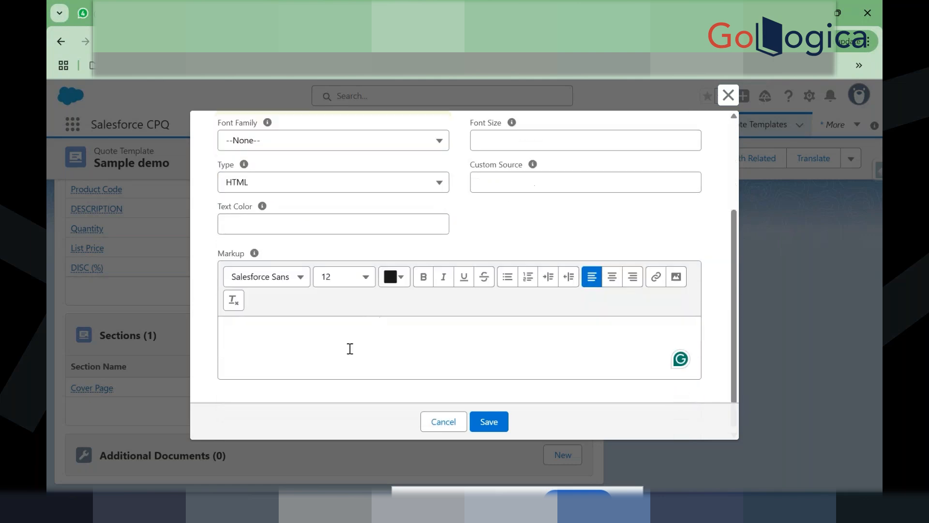
# Step: Try inserting an image from Downloads, cancel the picker, and keep Type as HTML
pyautogui.click(678, 279)
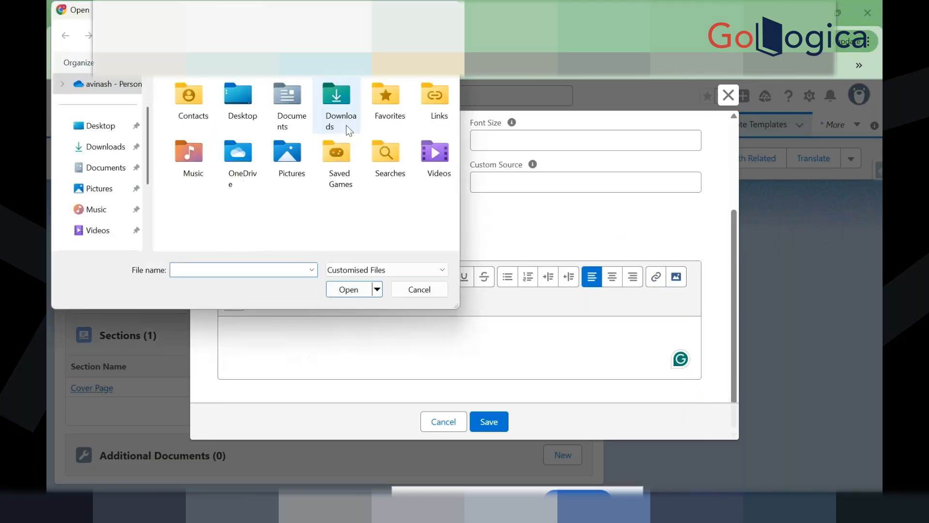
pyautogui.click(113, 151)
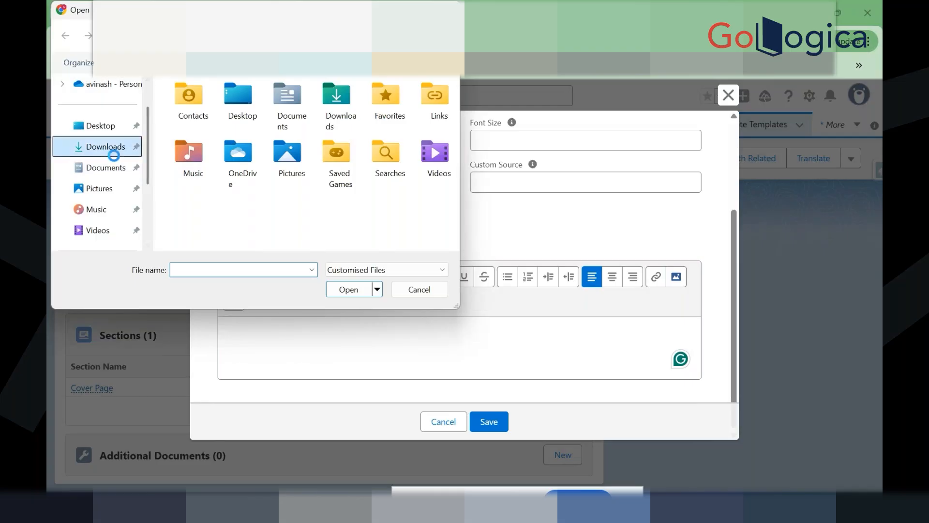
pyautogui.click(449, 7)
pyautogui.scroll(3, 478, 278)
pyautogui.click(384, 286)
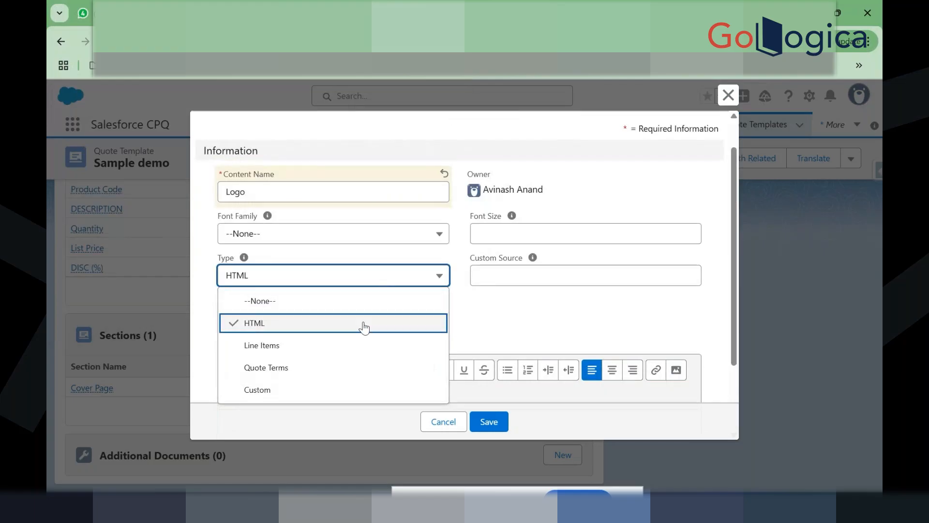
pyautogui.click(467, 319)
pyautogui.scroll(-2, 468, 318)
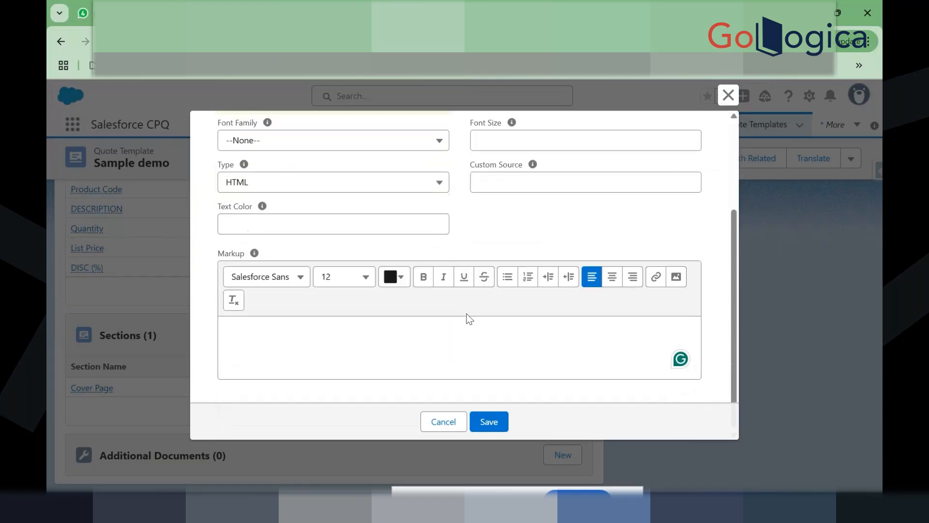
pyautogui.click(461, 347)
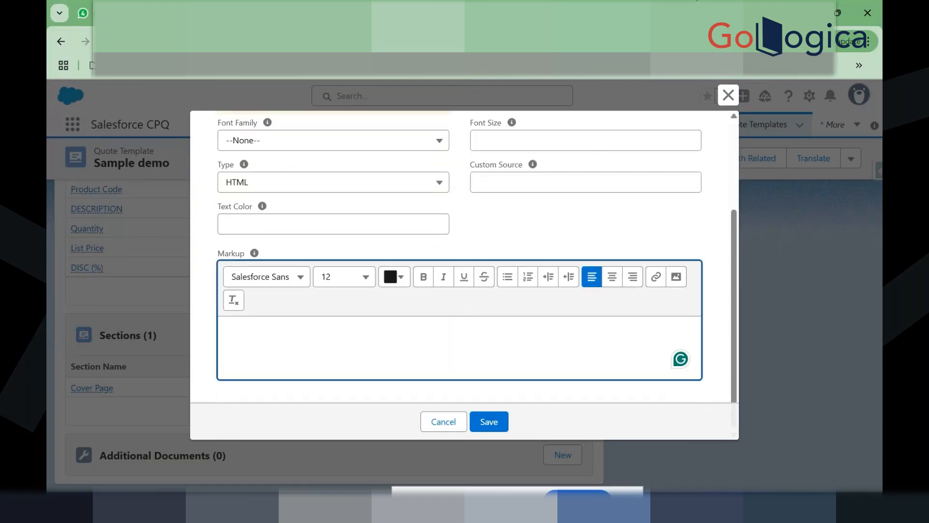
# Step: In a new tab, search Google for 'imb logo' and open the Vexels IBM logo image
pyautogui.hotkey('ctrl', 't')
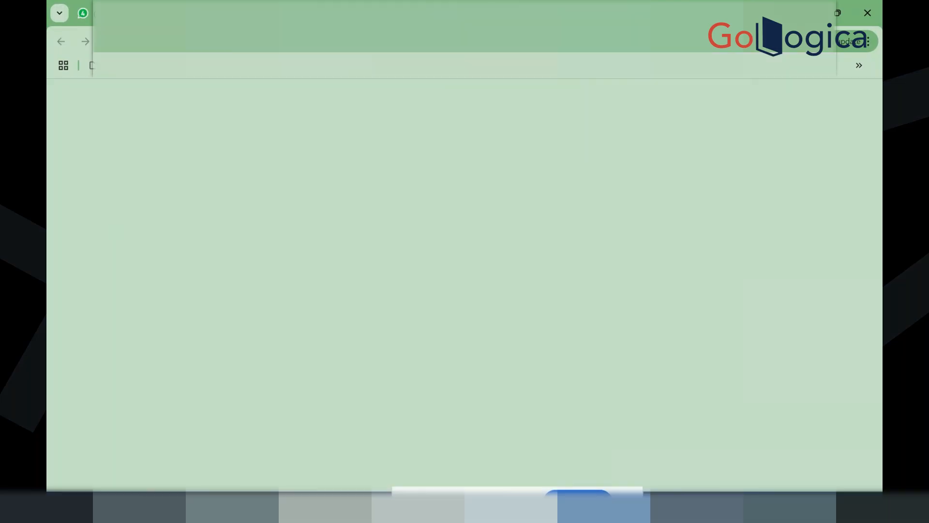
pyautogui.click(339, 41)
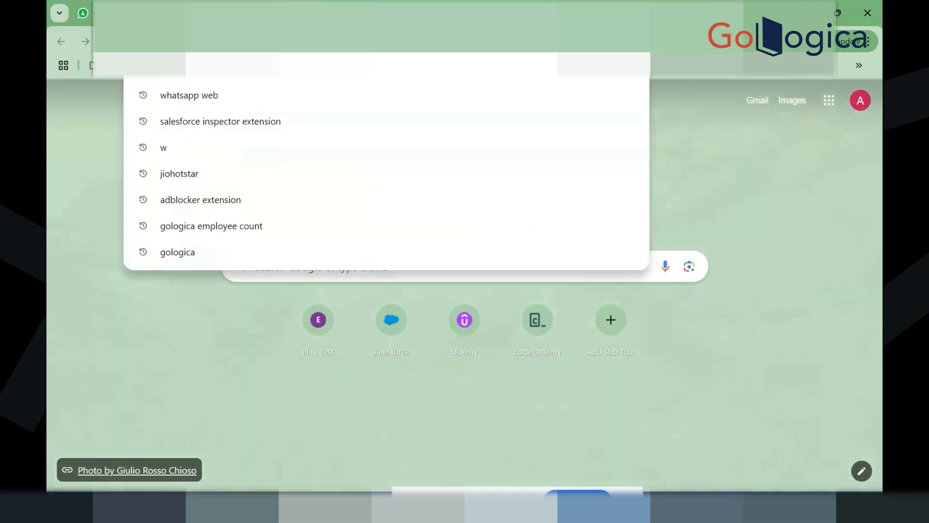
pyautogui.write('imb')
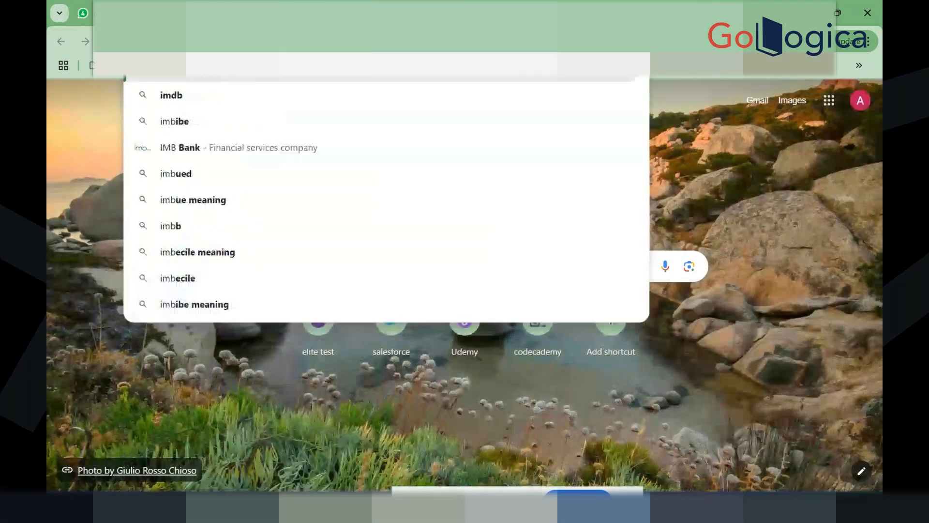
pyautogui.write(' logo')
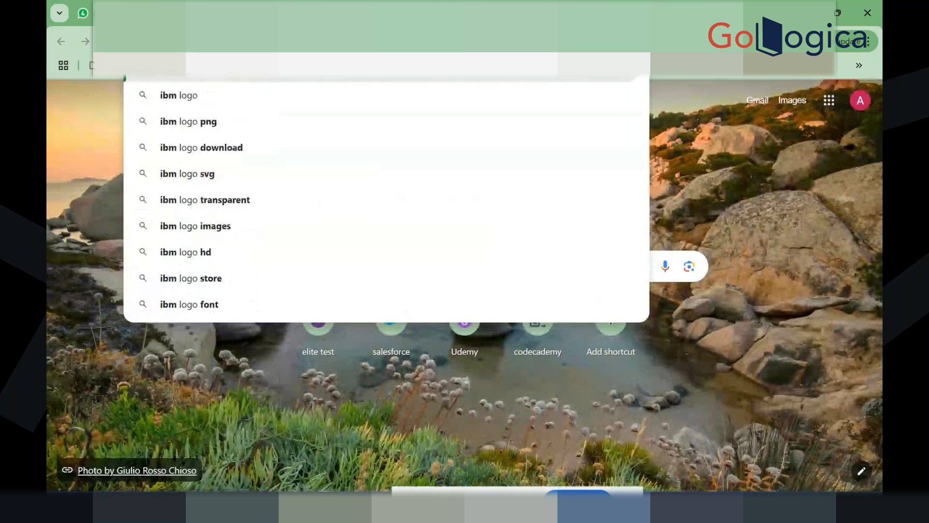
pyautogui.press('Return')
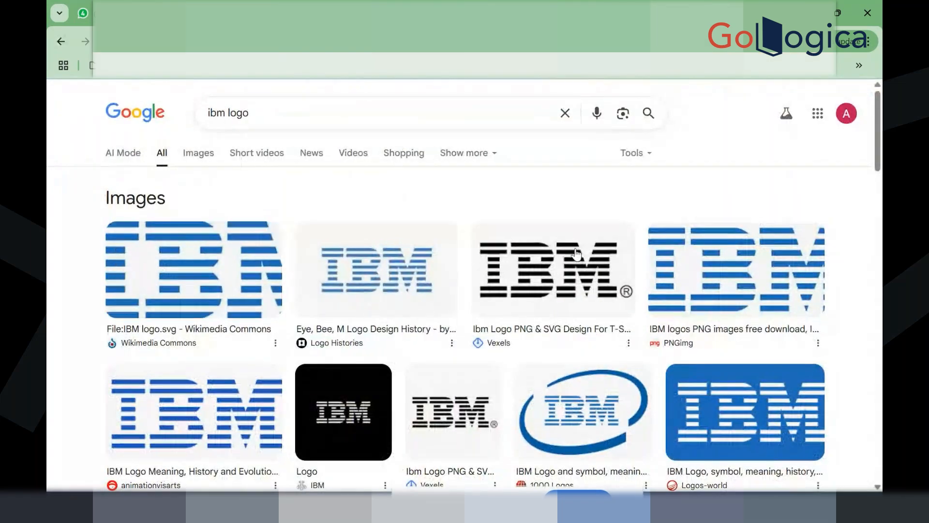
pyautogui.click(581, 256)
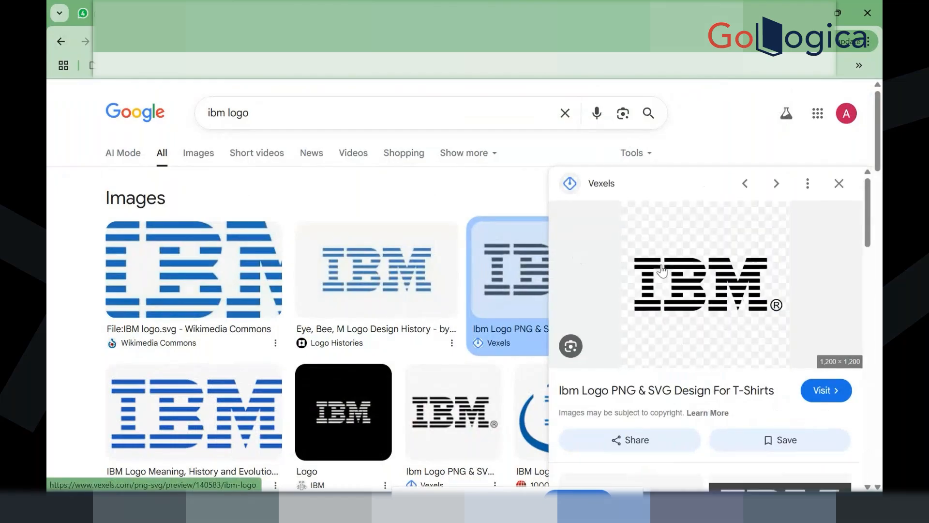
# Step: Save the Vexels IBM logo into Downloads as a .jpg file with type All Files
pyautogui.rightClick(661, 265)
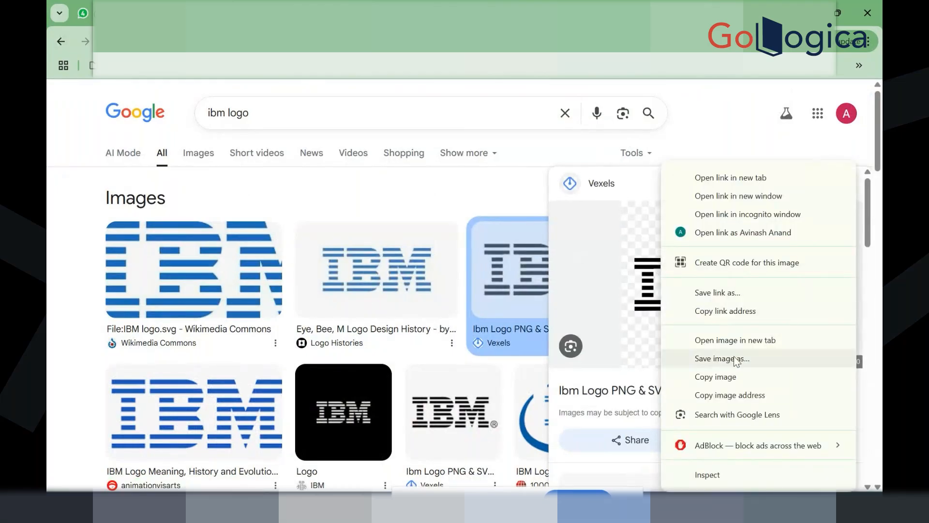
pyautogui.click(742, 371)
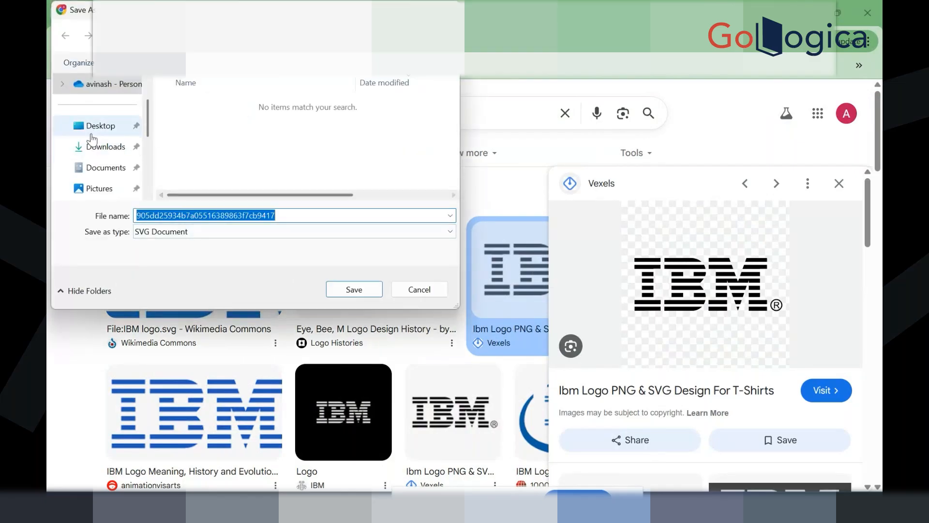
pyautogui.click(91, 147)
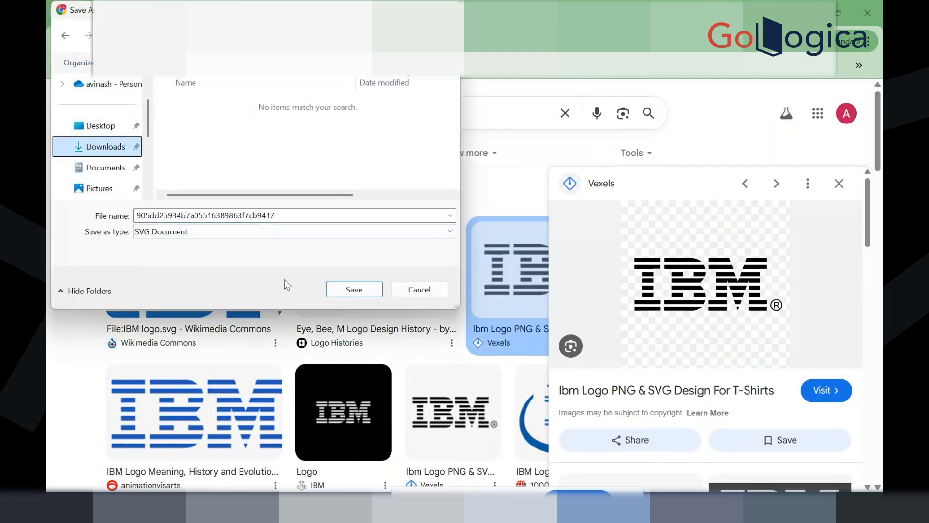
pyautogui.click(272, 229)
pyautogui.click(243, 253)
pyautogui.click(292, 216)
pyautogui.click(294, 216)
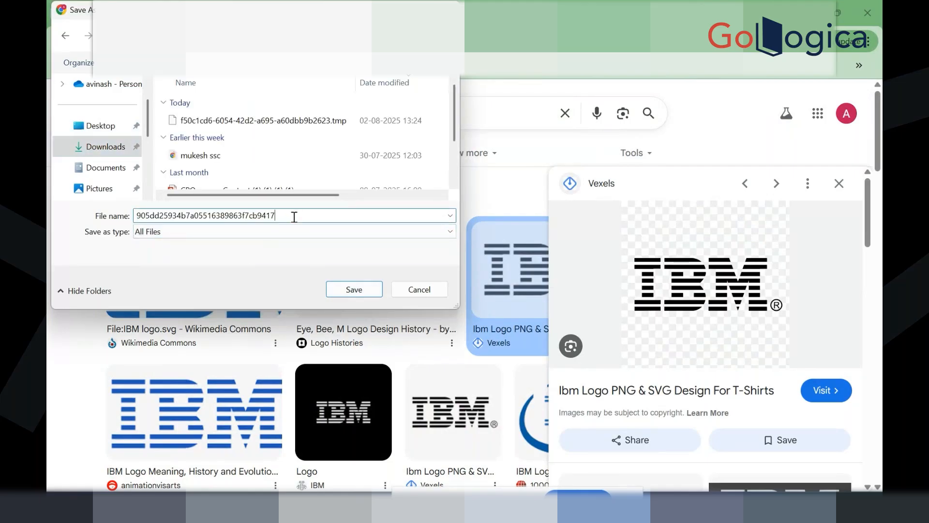
pyautogui.write('jpg')
pyautogui.click(368, 297)
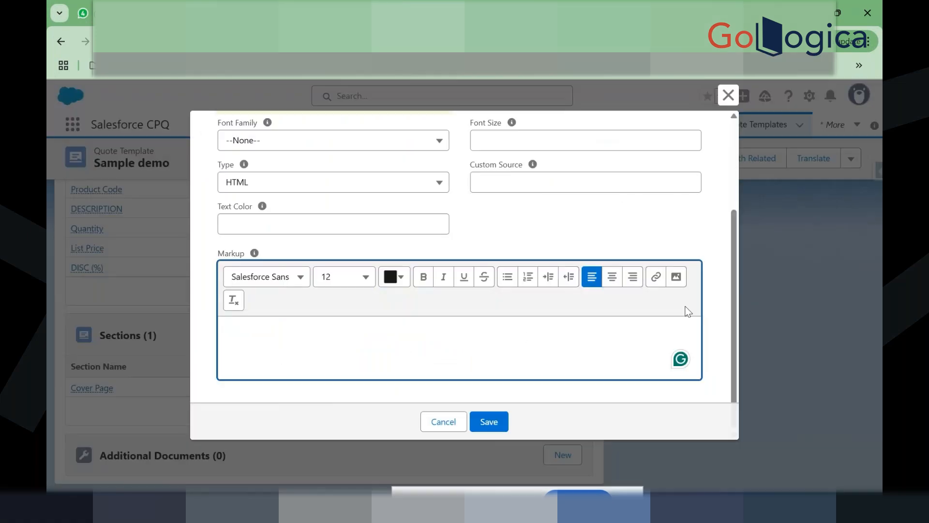
# Step: Upload the downloaded IBM logo into the markup, dismiss the error, and save the Logo content
pyautogui.click(682, 282)
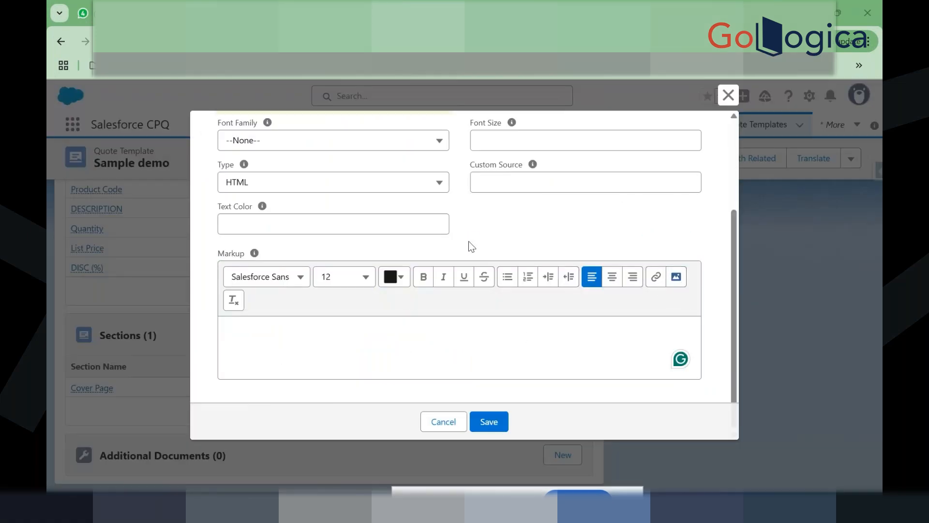
pyautogui.click(103, 147)
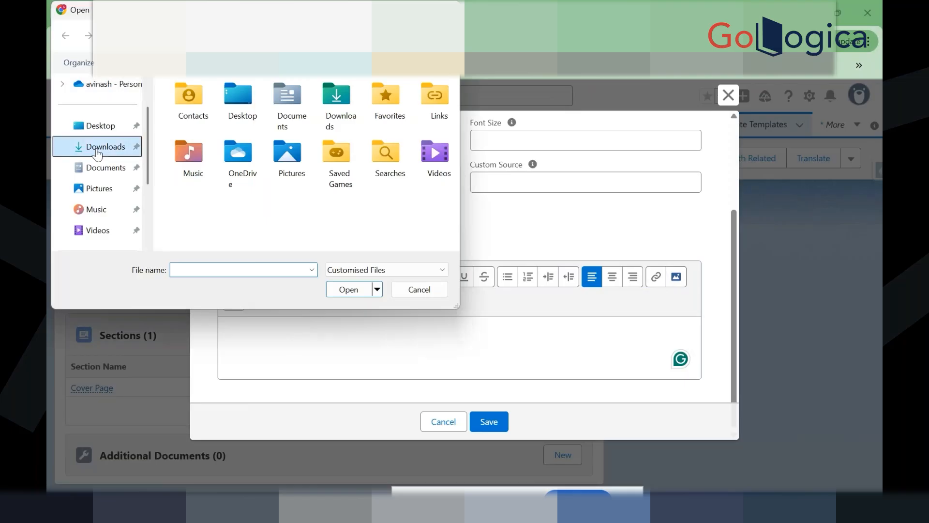
pyautogui.click(210, 121)
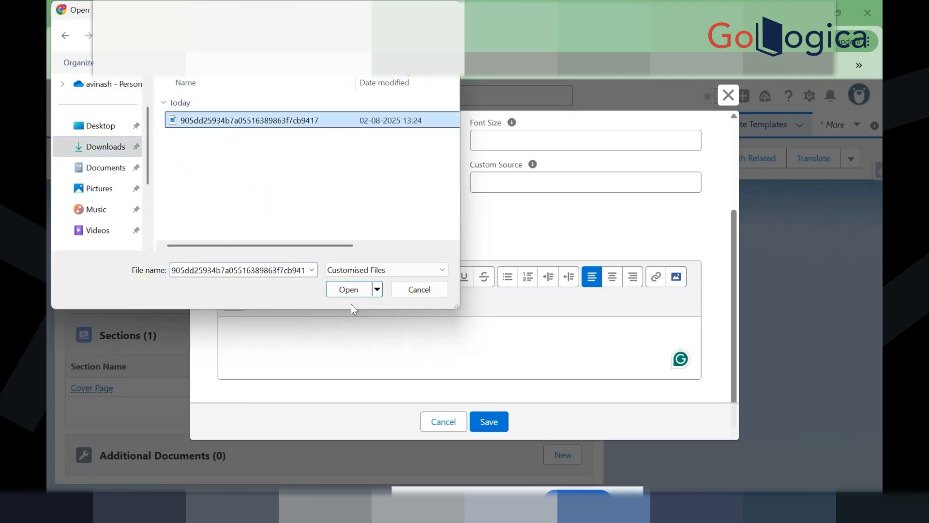
pyautogui.click(357, 292)
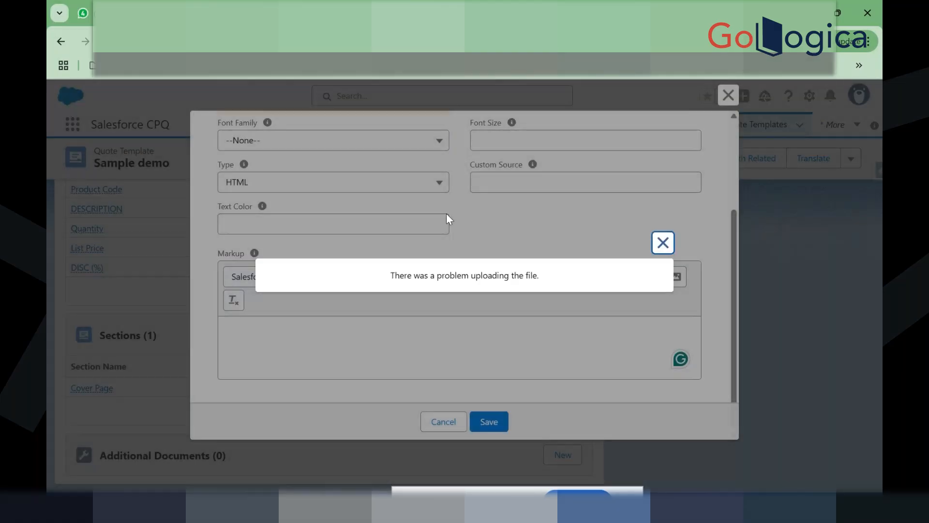
pyautogui.click(663, 243)
pyautogui.click(476, 422)
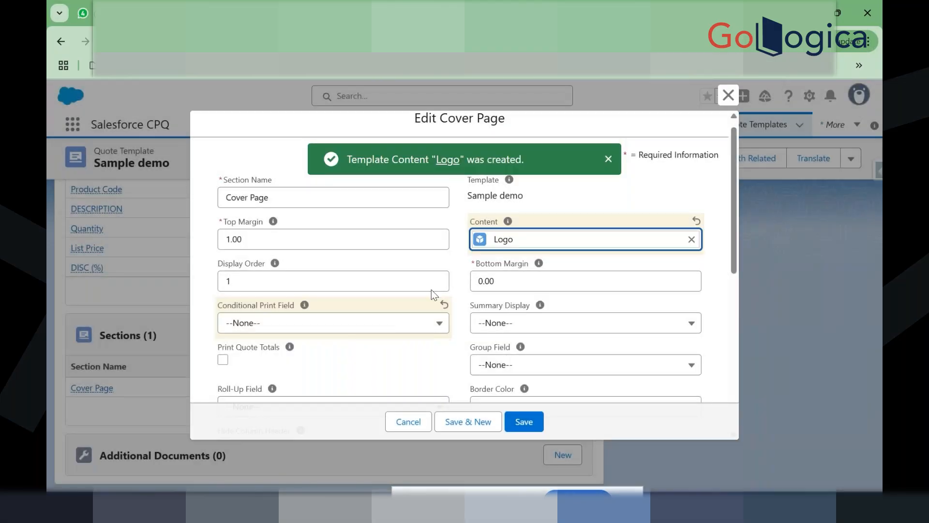
# Step: Save the Cover Page section with the Logo content attached
pyautogui.scroll(-2, 456, 294)
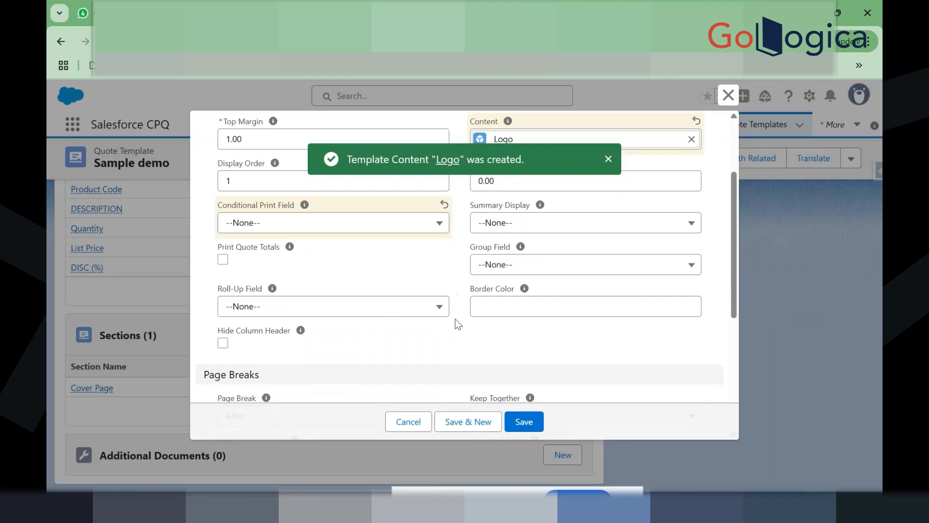
pyautogui.scroll(-5, 464, 361)
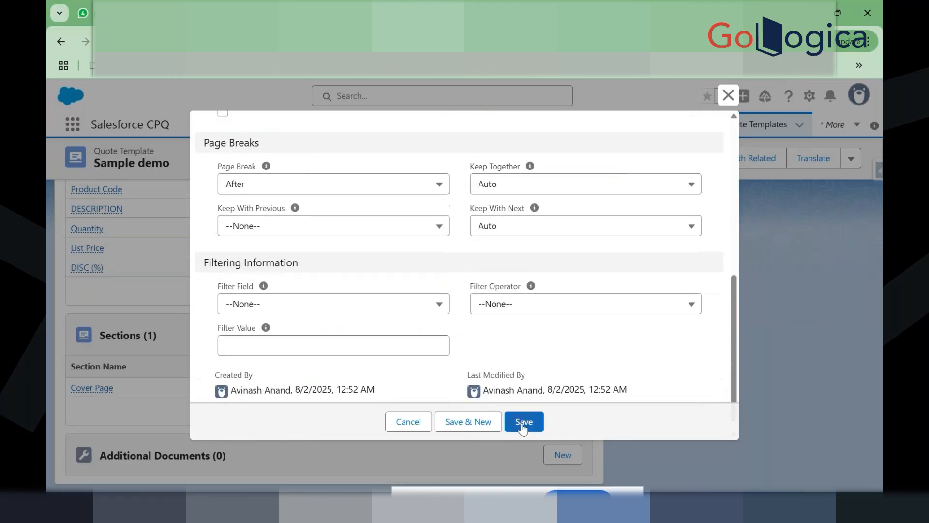
pyautogui.click(529, 423)
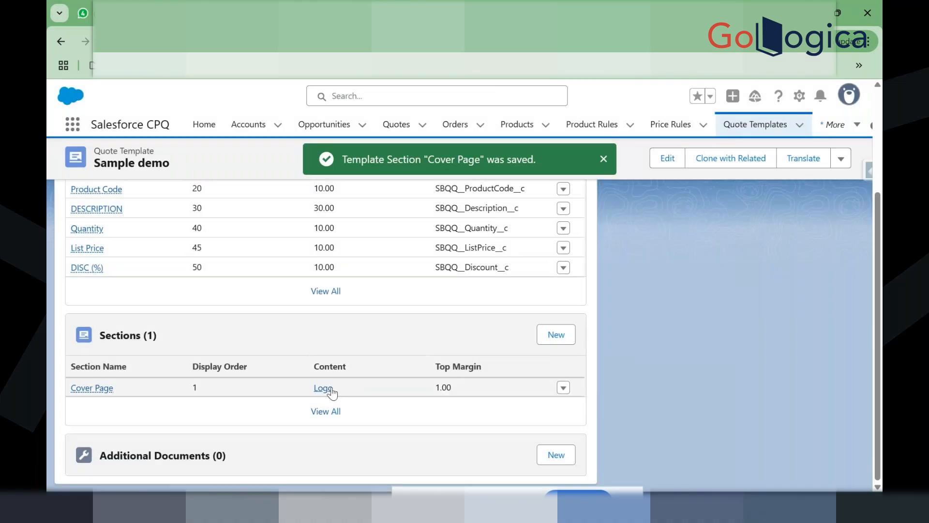
# Step: Edit the Logo template content and confirm its HTML Markup is empty in Source view
pyautogui.click(322, 388)
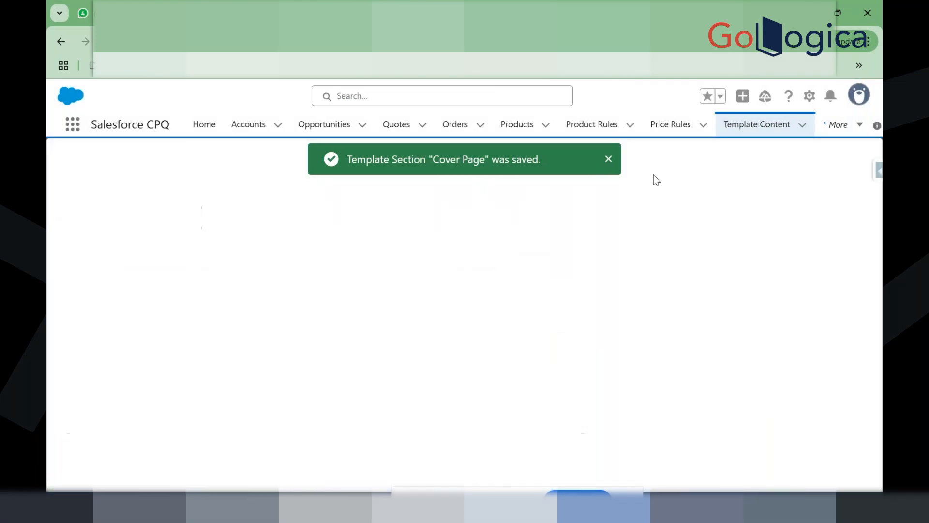
pyautogui.click(608, 162)
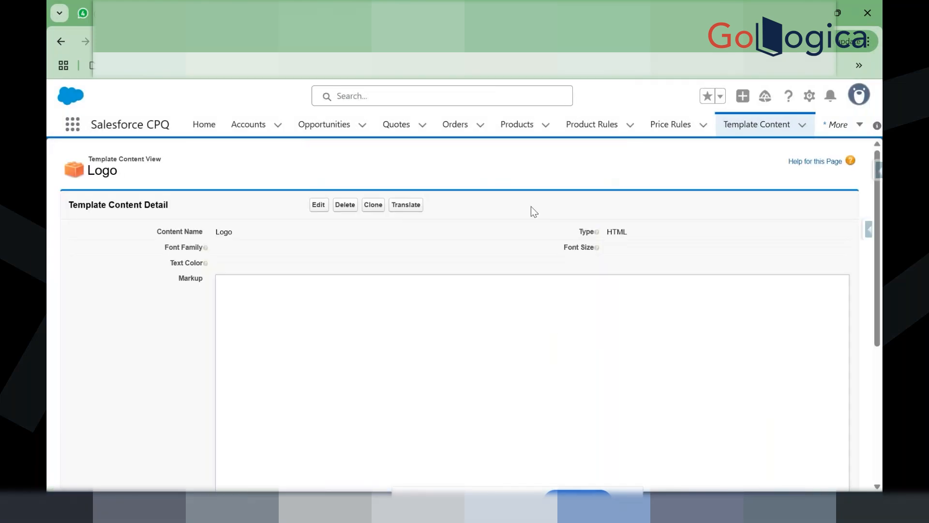
pyautogui.scroll(-1, 282, 356)
pyautogui.scroll(-1, 282, 355)
pyautogui.scroll(2, 299, 321)
pyautogui.click(318, 205)
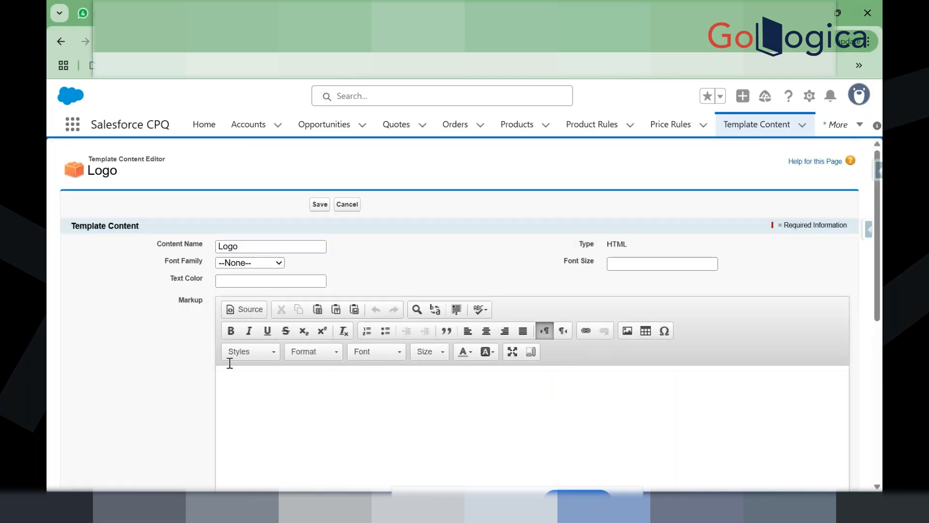
pyautogui.click(241, 311)
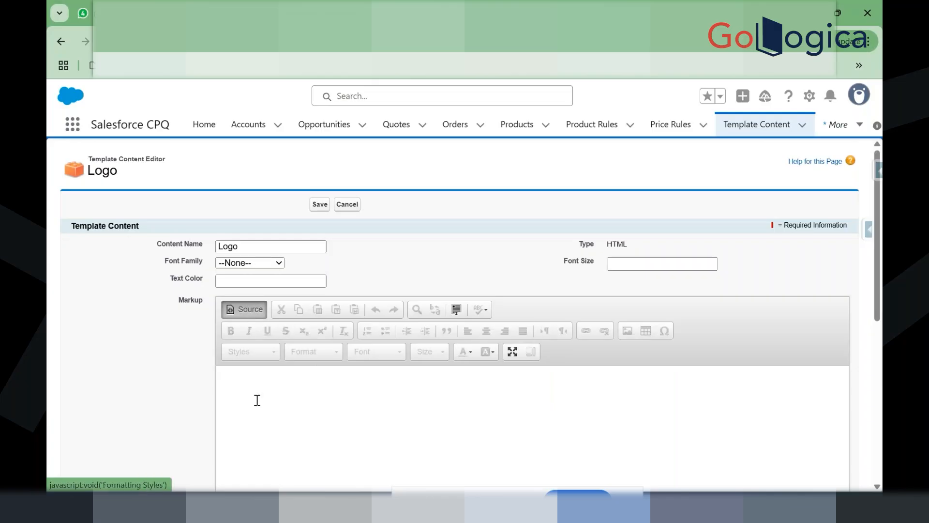
pyautogui.click(237, 309)
pyautogui.scroll(-1, 274, 394)
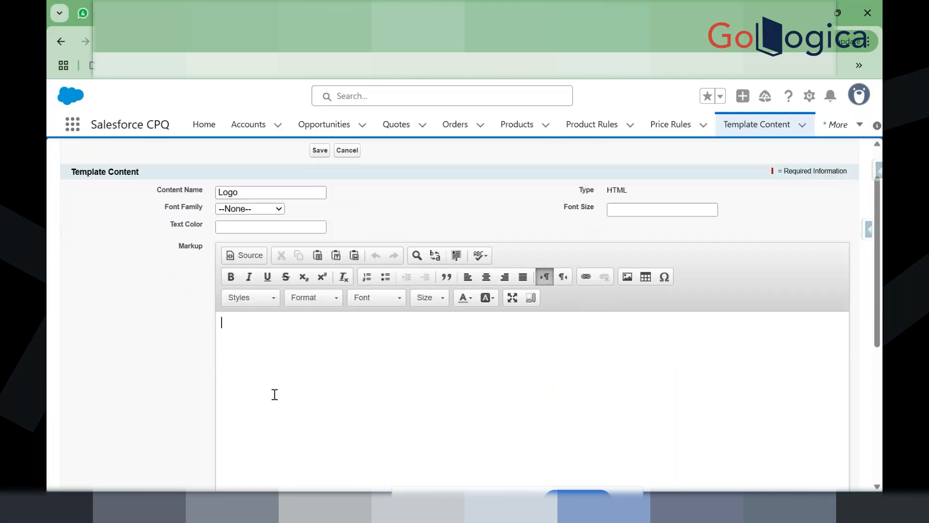
pyautogui.scroll(-1, 274, 395)
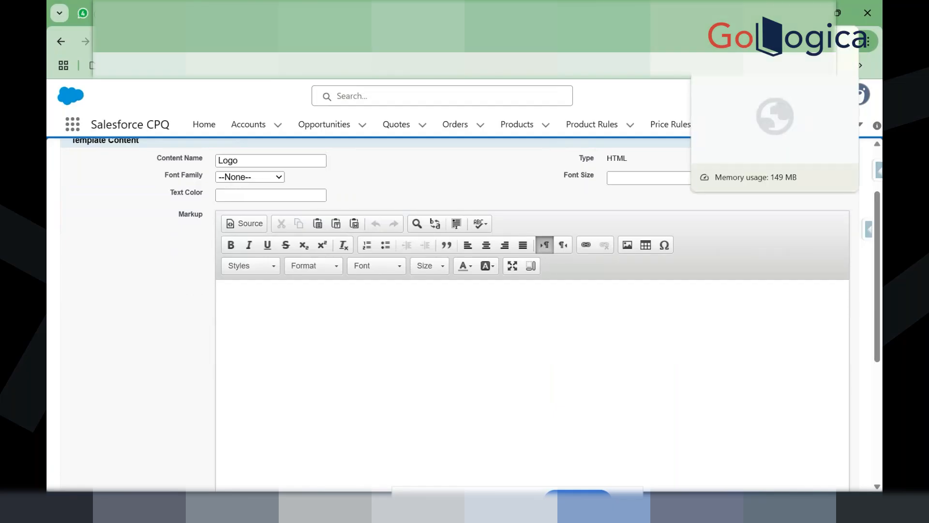
# Step: Filter the ibm logo Google results to Images and preview the Wikimedia Commons IBM logo
pyautogui.click(735, 13)
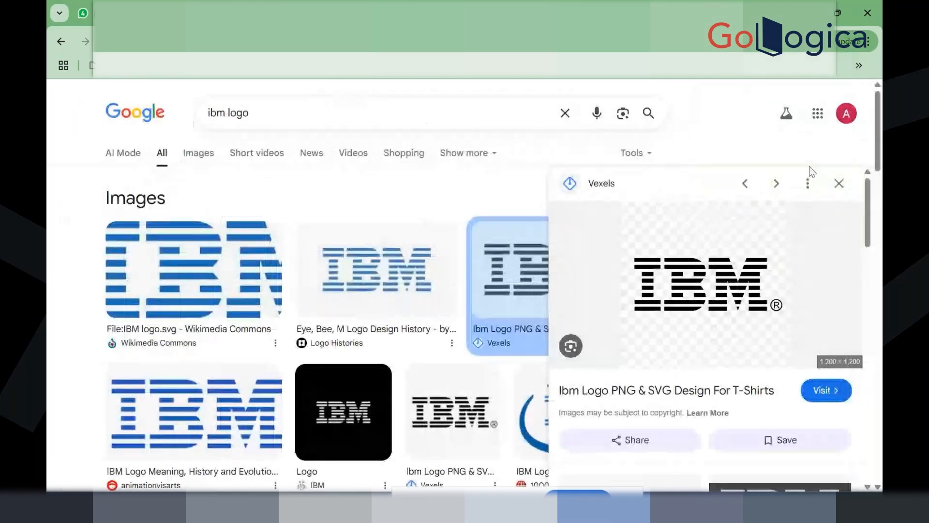
pyautogui.click(838, 182)
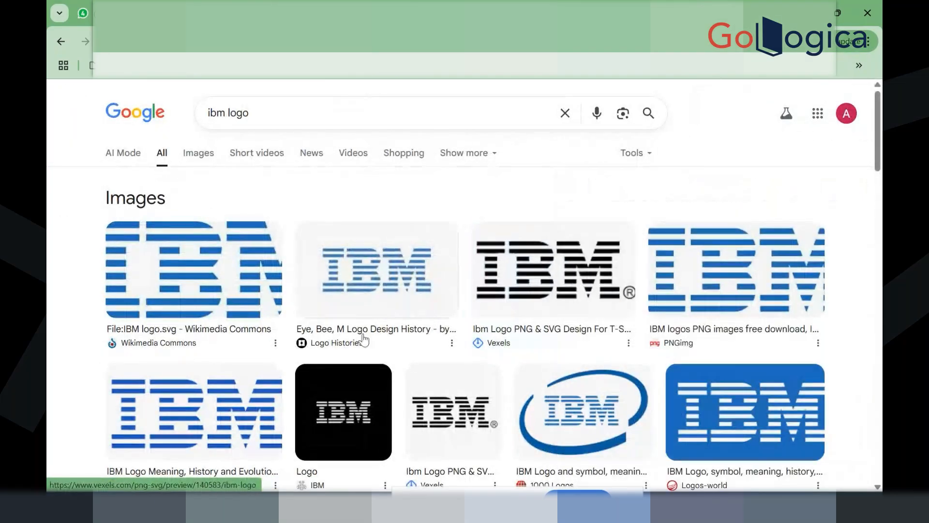
pyautogui.rightClick(380, 284)
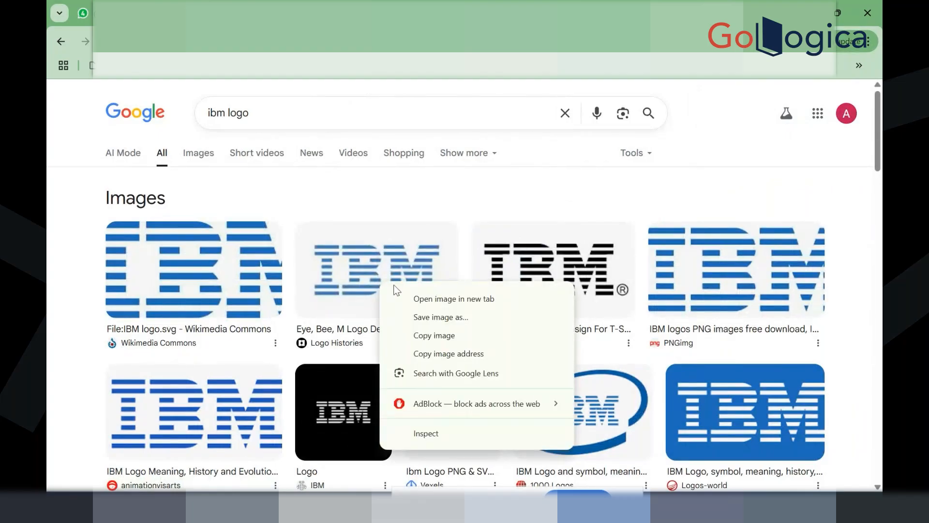
pyautogui.click(423, 299)
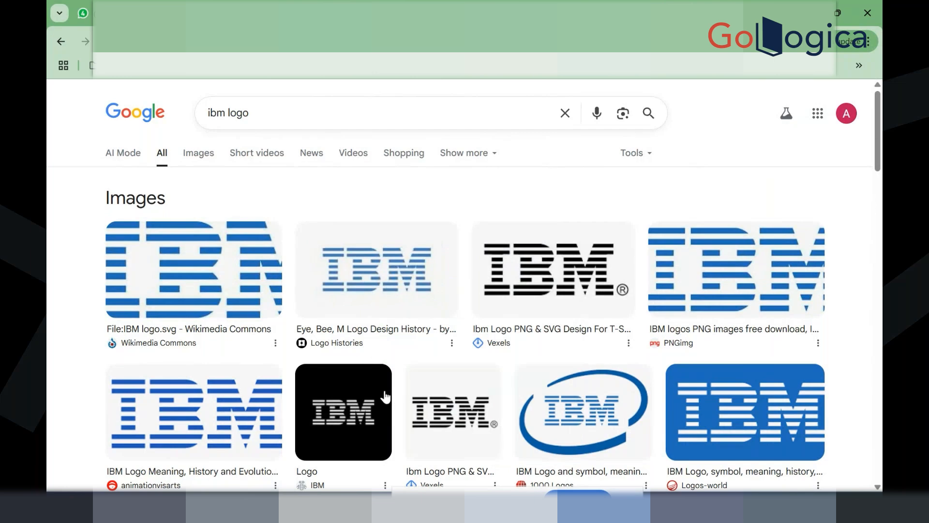
pyautogui.scroll(-5, 385, 396)
pyautogui.scroll(5, 384, 395)
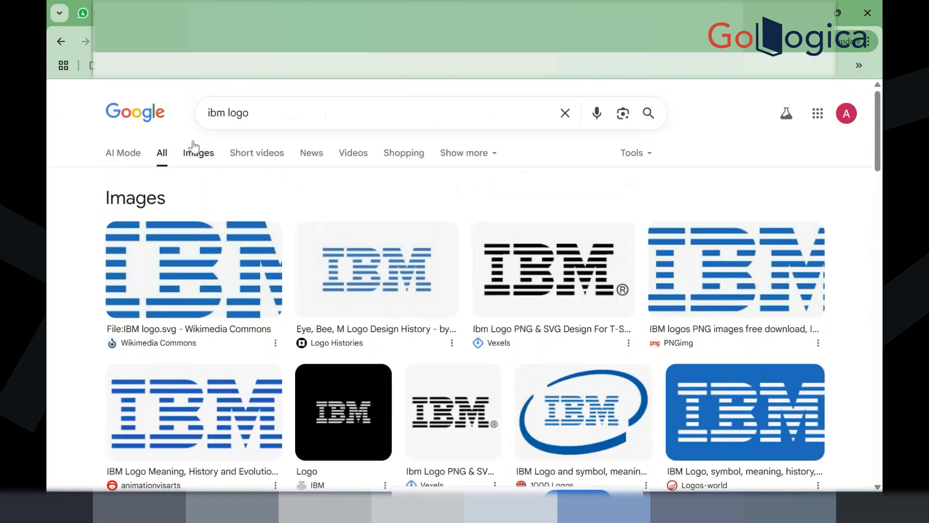
pyautogui.click(201, 154)
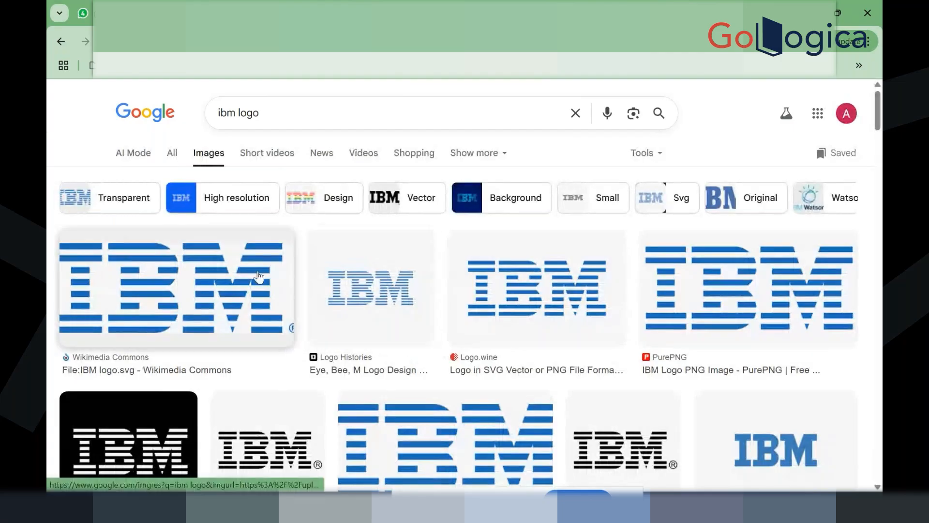
pyautogui.click(212, 274)
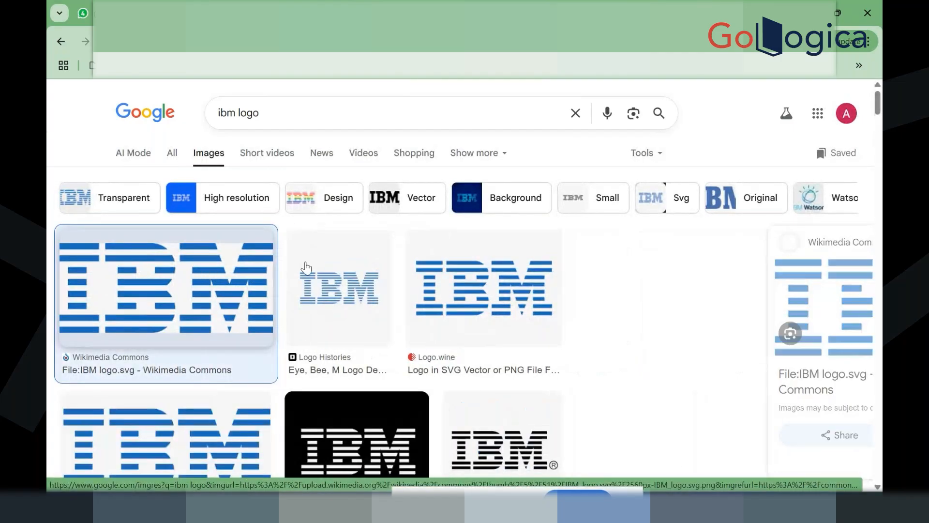
# Step: Save the previewed IBM logo as IBM_logo with the PNG Image file type
pyautogui.rightClick(650, 316)
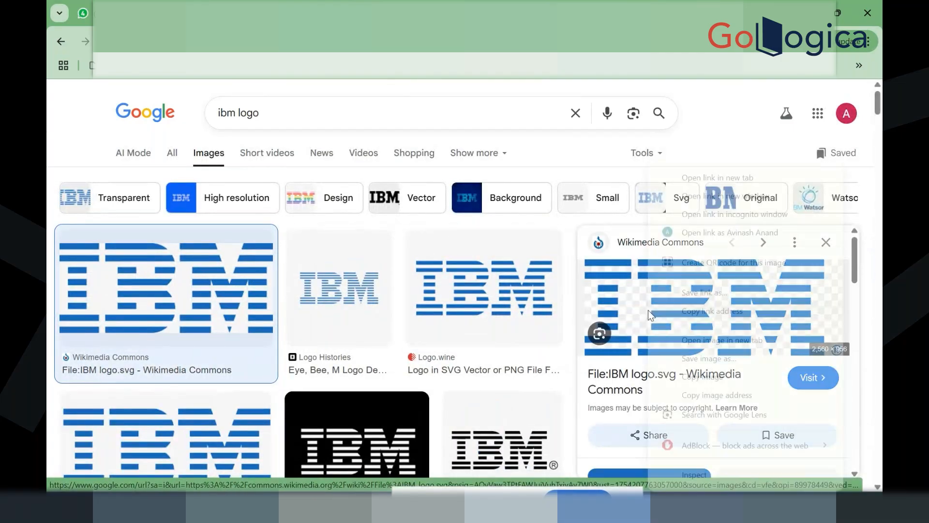
pyautogui.click(702, 356)
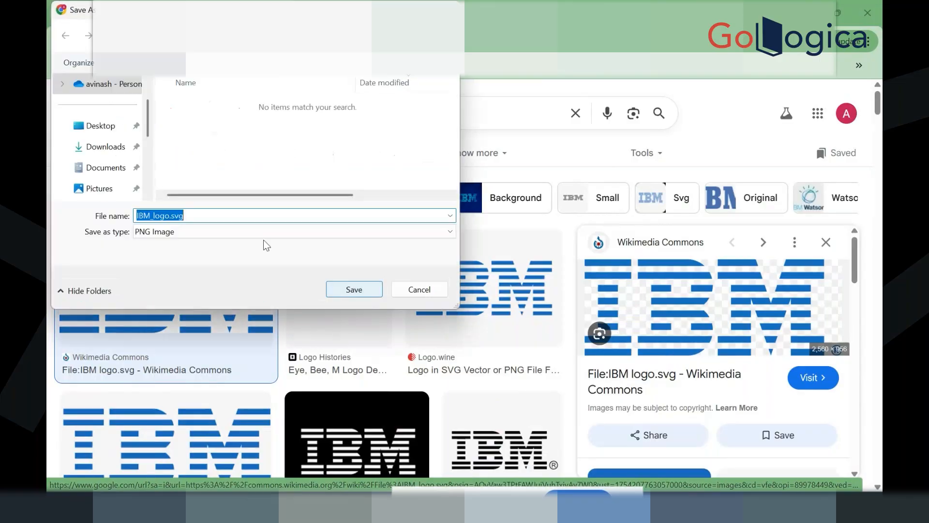
pyautogui.click(206, 236)
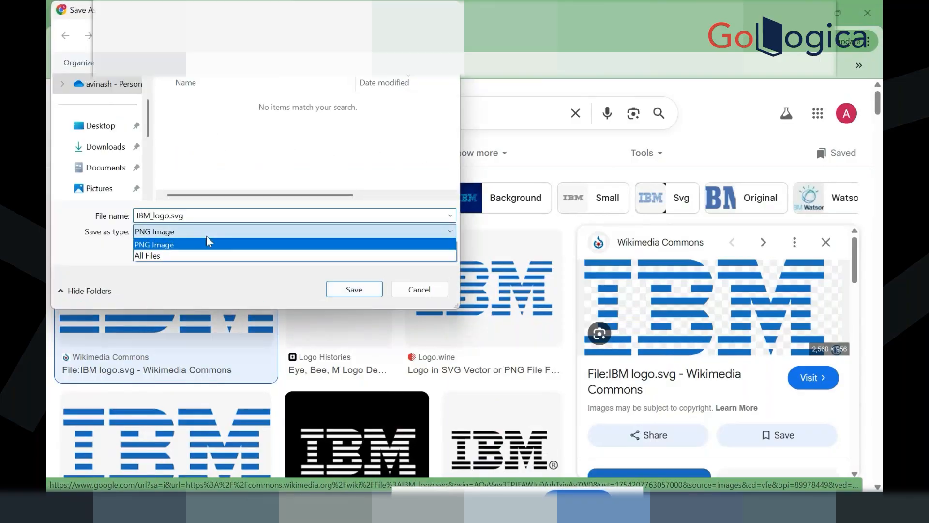
pyautogui.click(213, 235)
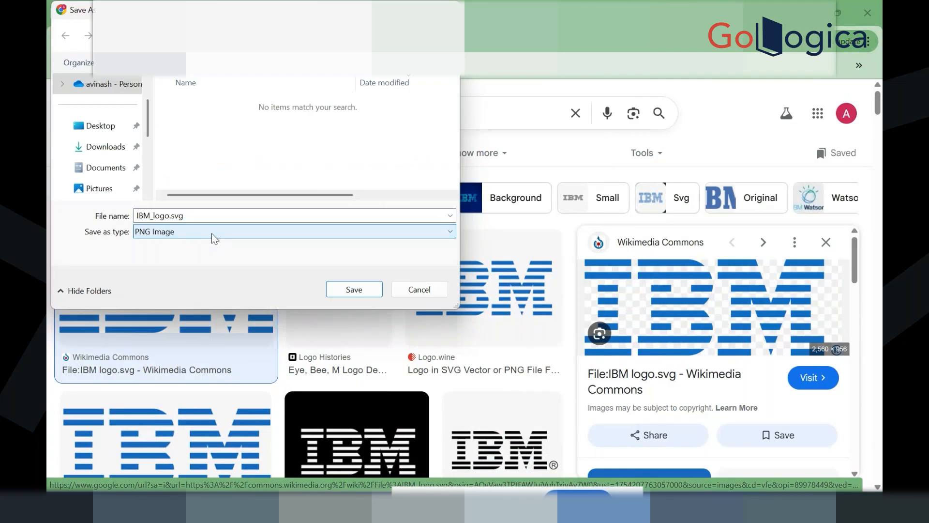
pyautogui.click(224, 217)
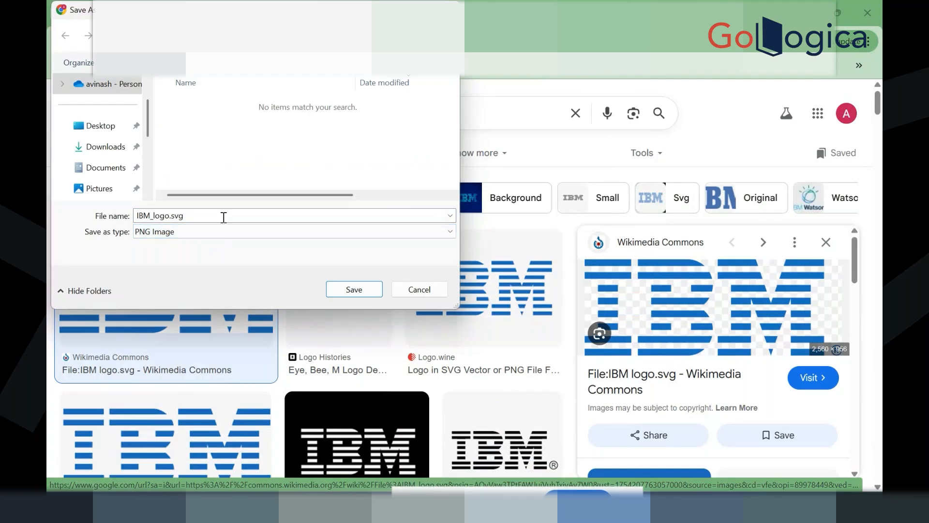
pyautogui.click(350, 293)
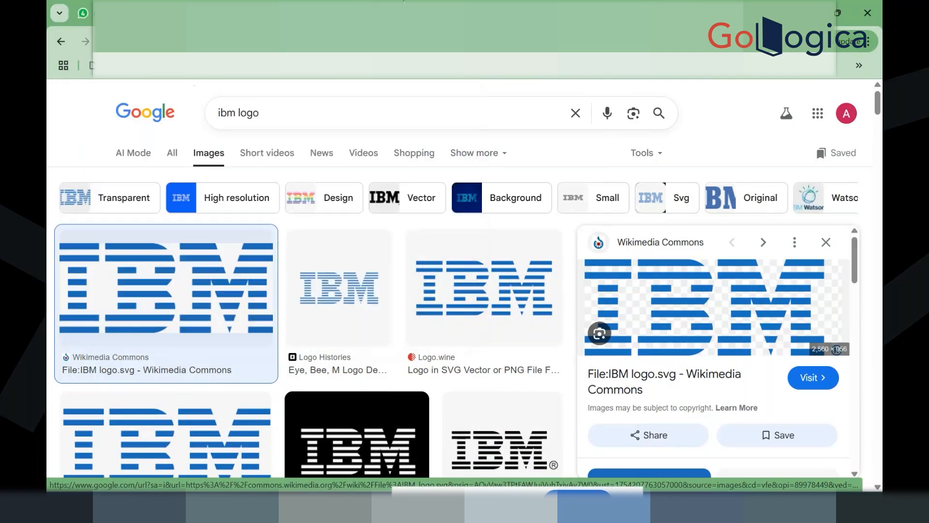
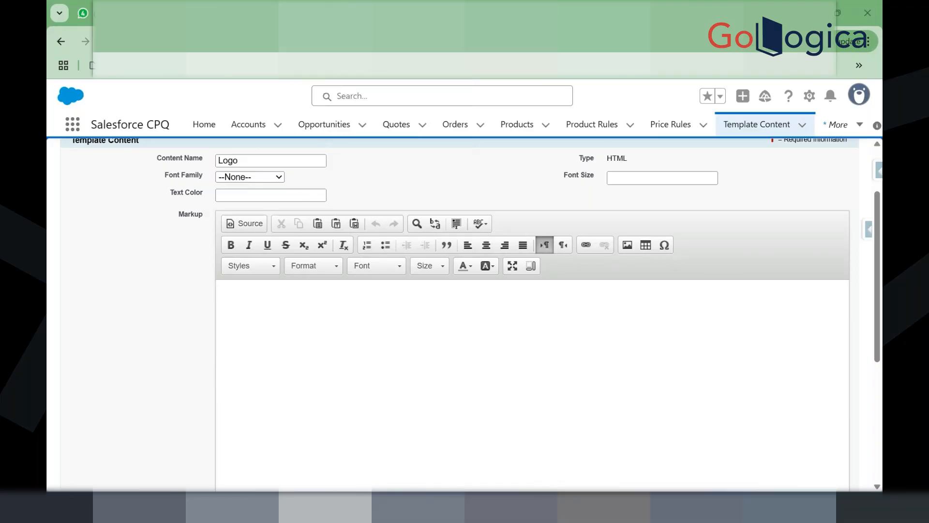
# Step: Open Downloads in File Explorer and select IBM_logo.svg, closing the sharing panel
pyautogui.press('super+e')
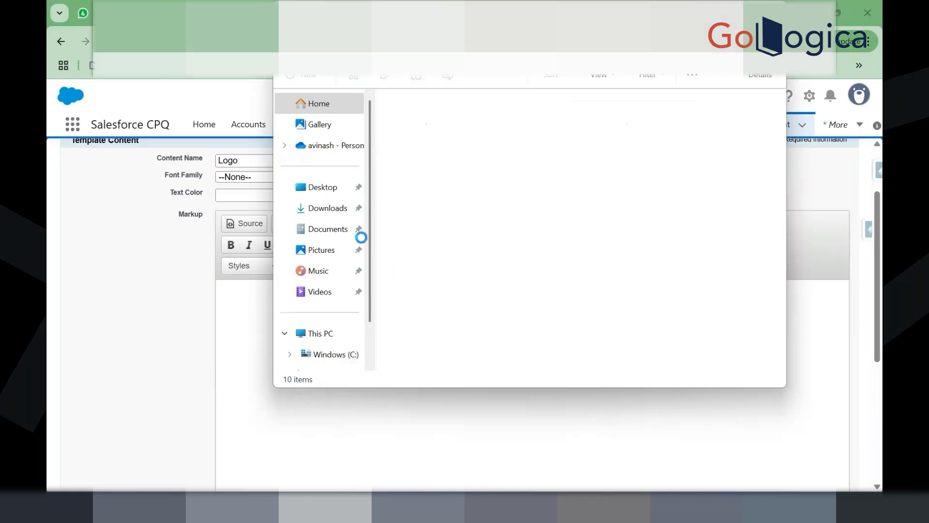
pyautogui.click(314, 208)
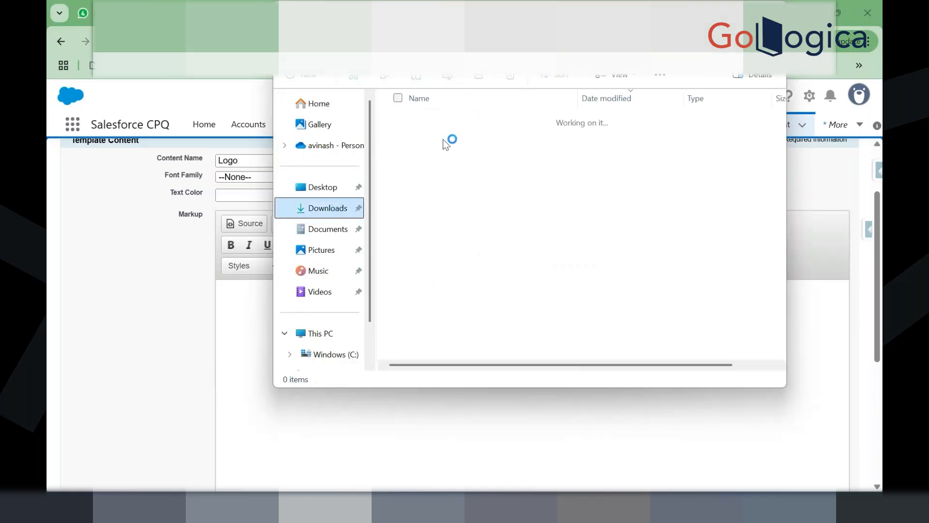
pyautogui.click(443, 138)
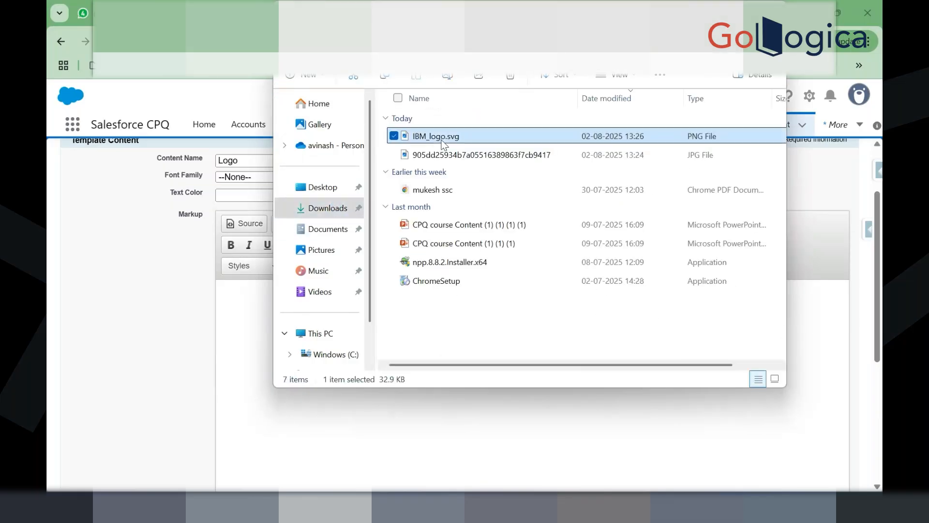
pyautogui.rightClick(442, 141)
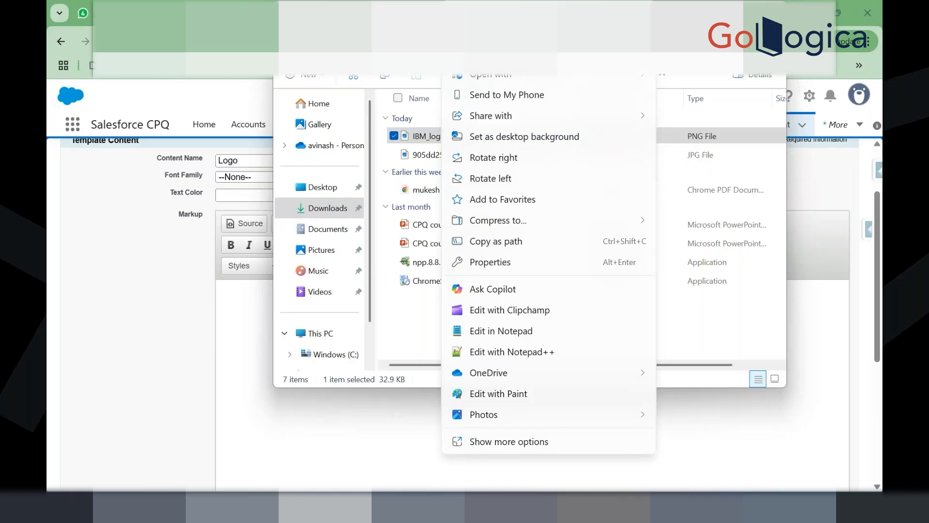
pyautogui.click(553, 104)
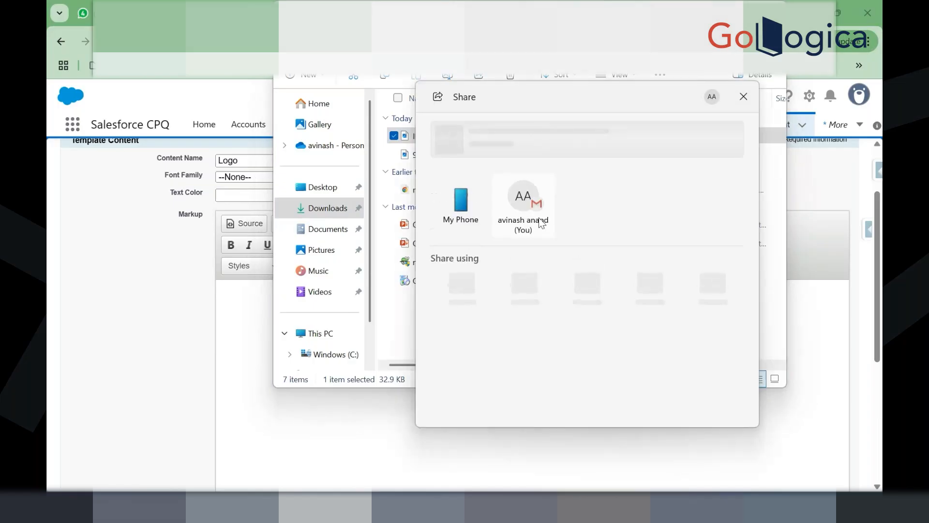
pyautogui.click(744, 96)
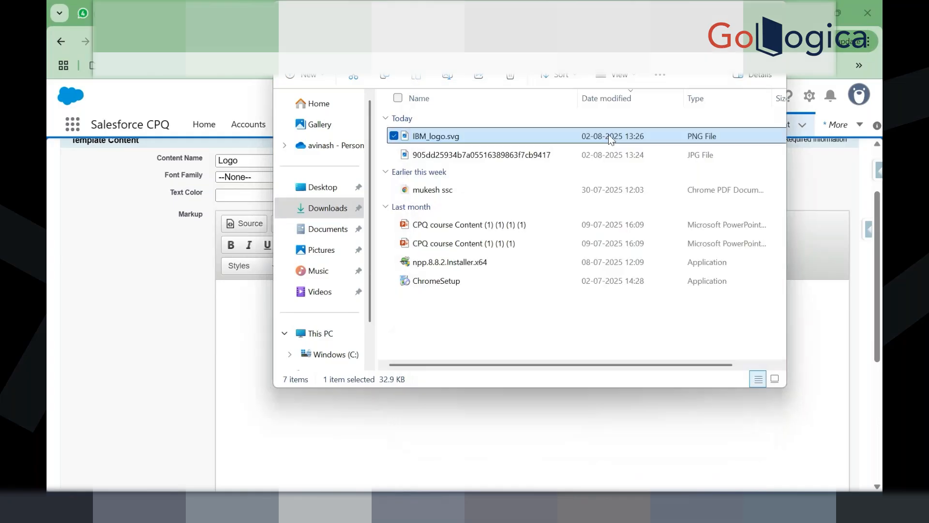
# Step: Copy IBM_logo.svg, dismiss the HP Support Assistant prompt, and return to Salesforce
pyautogui.rightClick(469, 131)
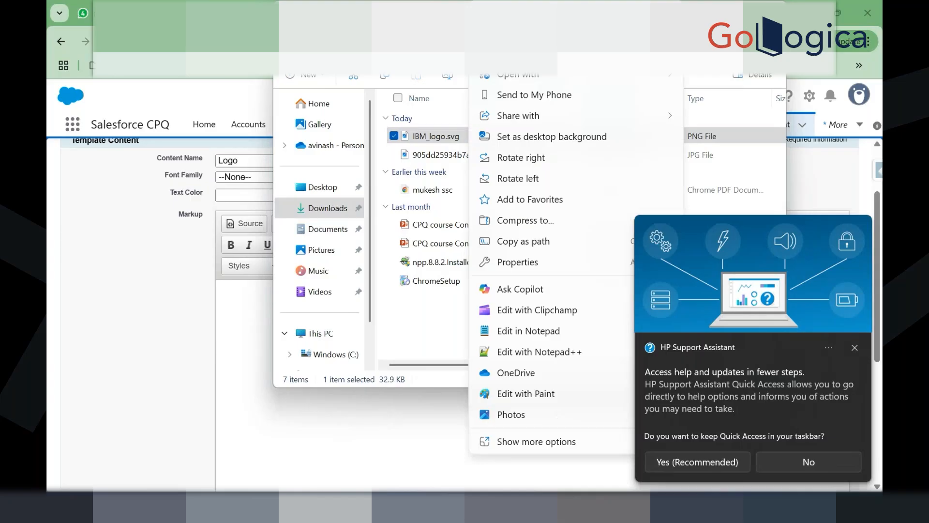
pyautogui.click(524, 21)
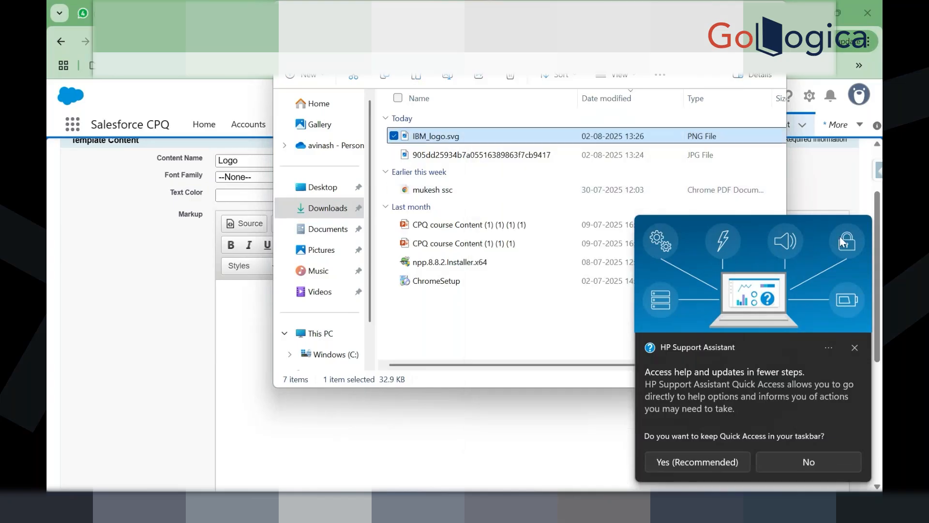
pyautogui.click(786, 460)
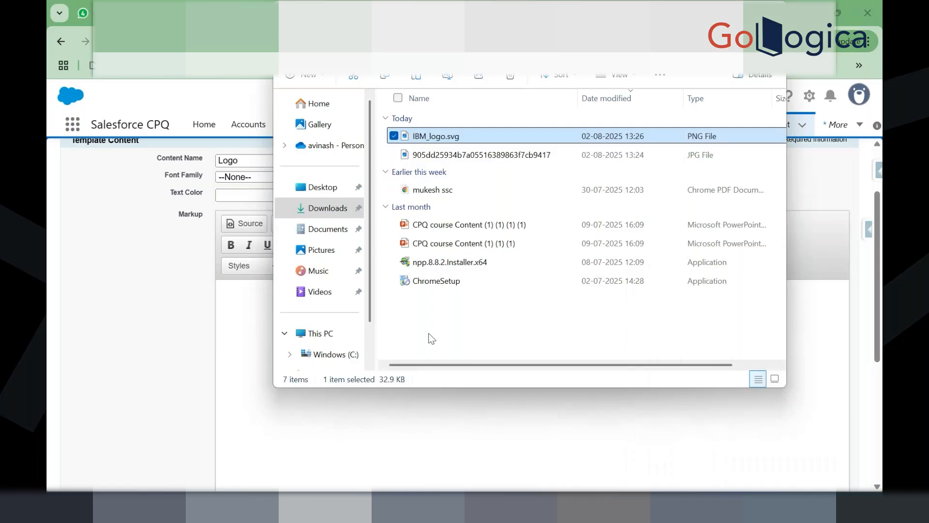
pyautogui.click(393, 424)
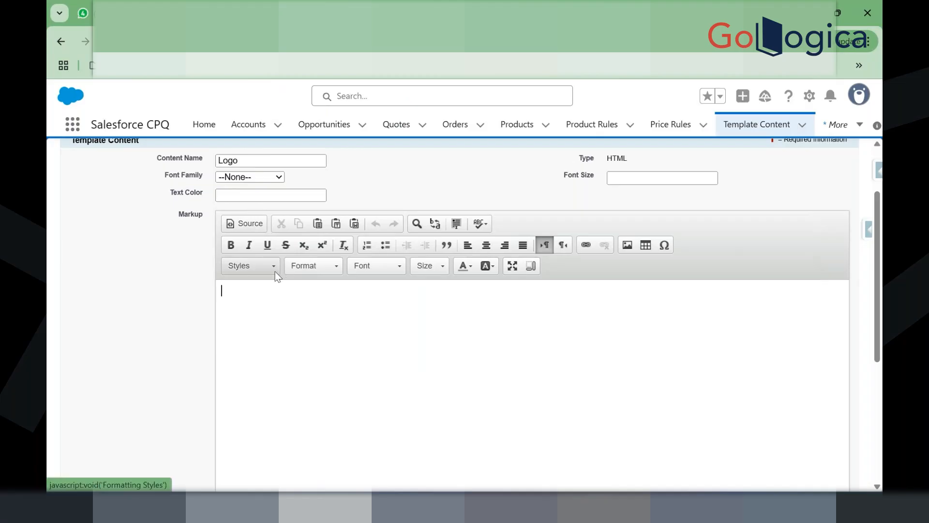
# Step: Switch the Logo markup editor to HTML Source view and bring File Explorer back
pyautogui.click(236, 225)
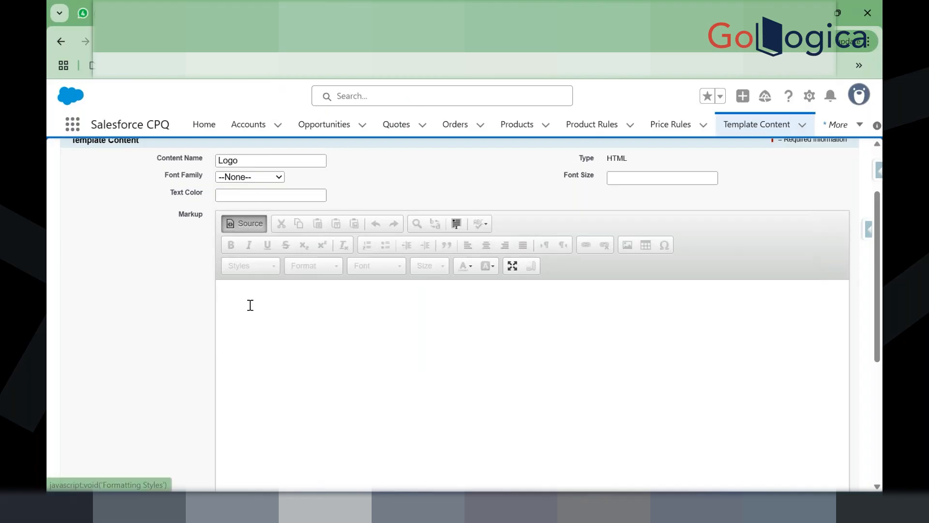
pyautogui.hotkey('alt', 'Tab')
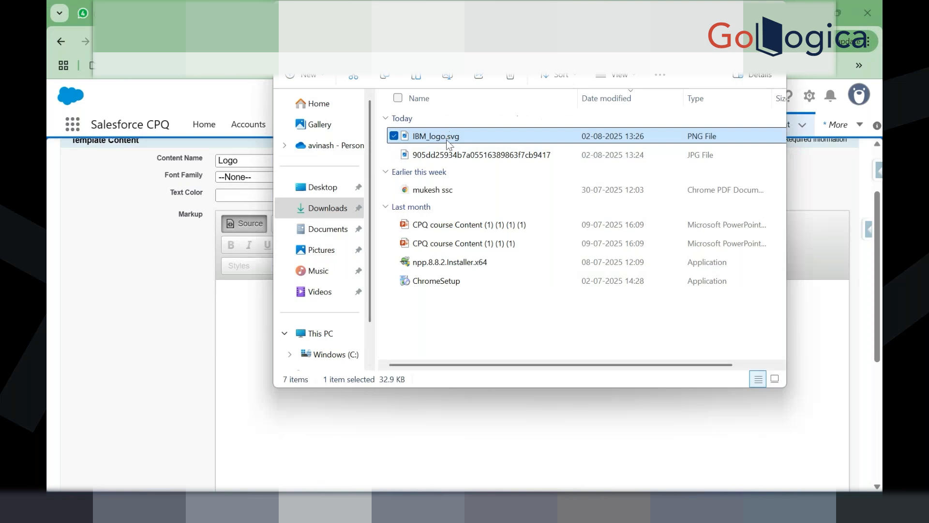
# Step: Leave the IBM_logo.svg file name unchanged and bring Chrome back to the front
pyautogui.click(448, 138)
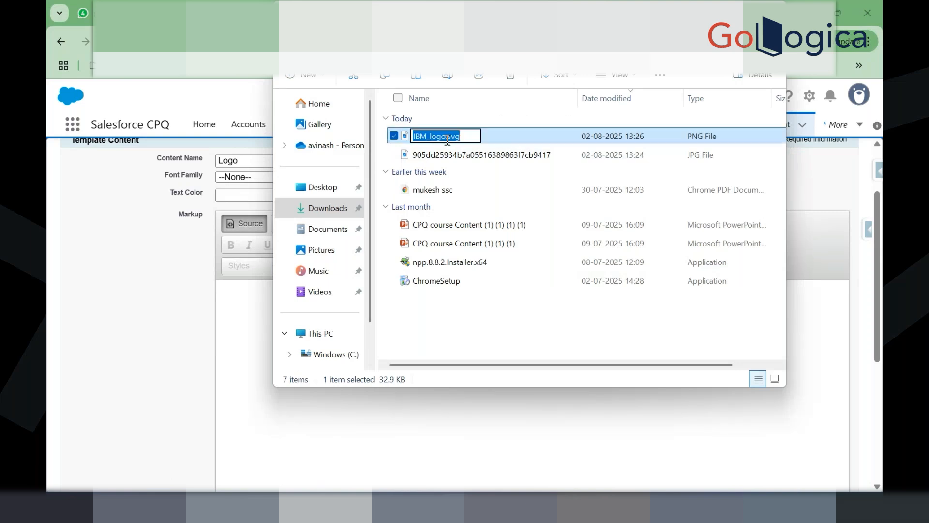
pyautogui.click(503, 137)
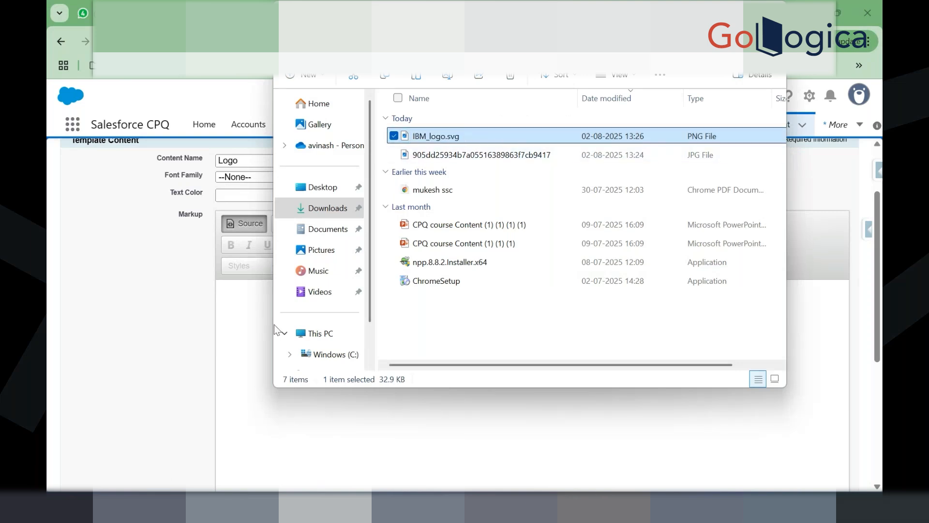
pyautogui.click(254, 325)
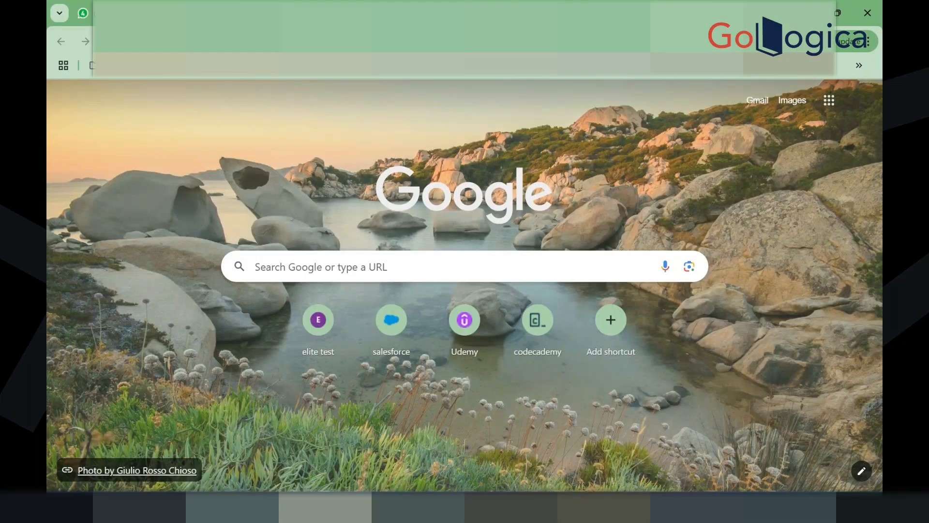
# Step: Search Google for 'html of any logo' and preview the W3C HTML5 Logo image result
pyautogui.write('html of any')
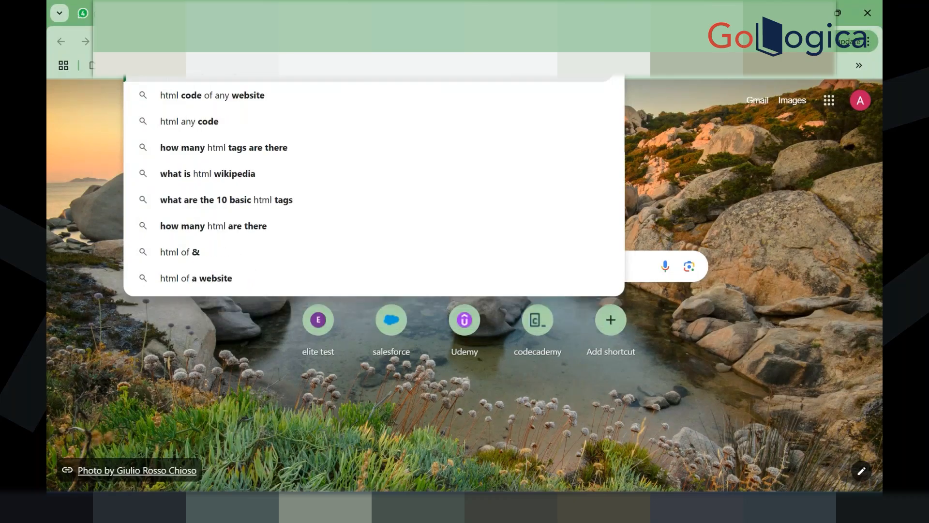
pyautogui.write(' logo')
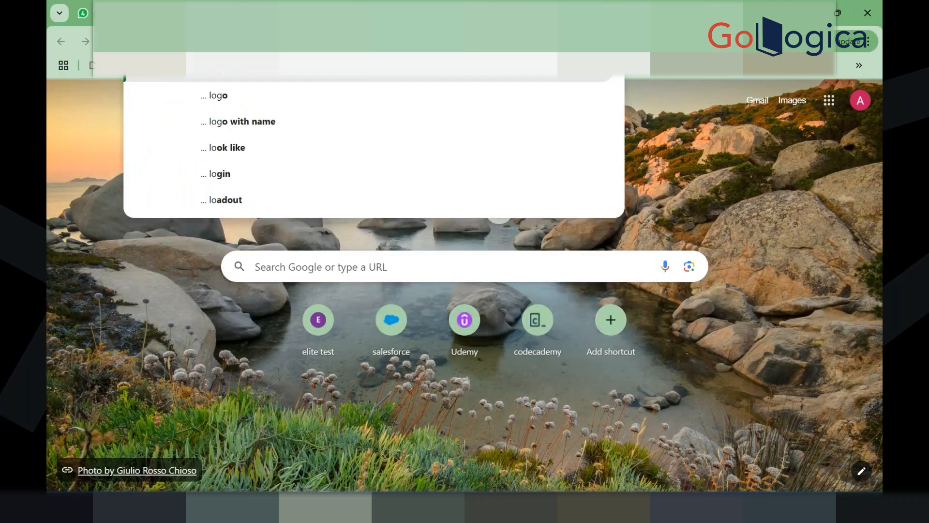
pyautogui.press('Return')
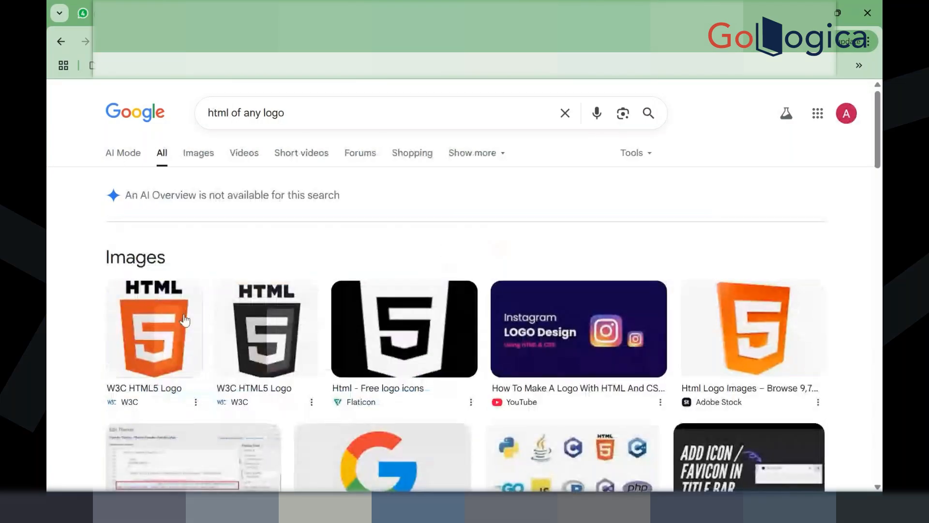
pyautogui.scroll(-1, 192, 388)
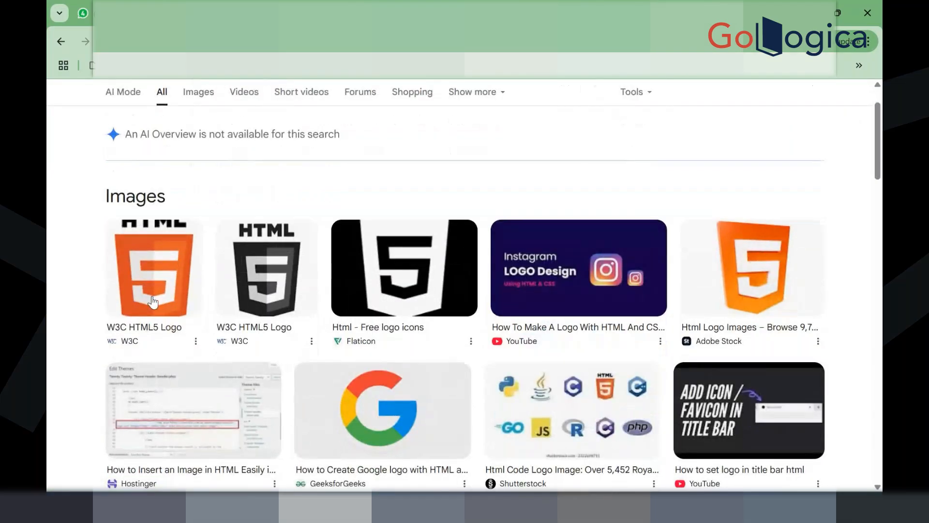
pyautogui.click(152, 296)
pyautogui.scroll(-2, 622, 312)
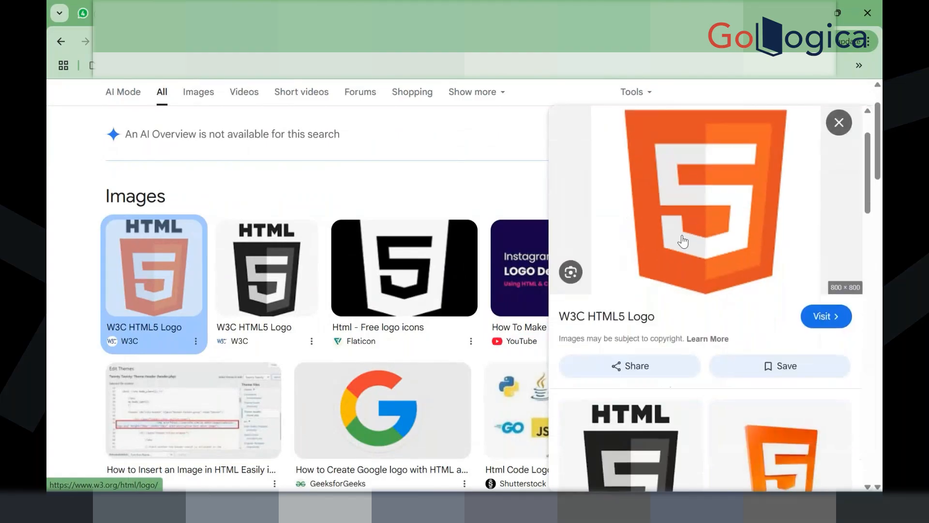
pyautogui.scroll(2, 683, 241)
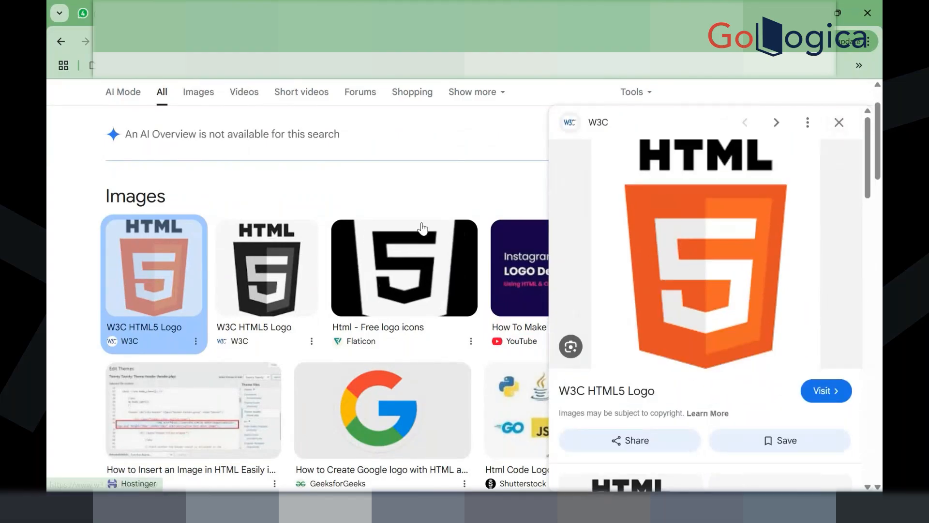
pyautogui.scroll(-3, 398, 283)
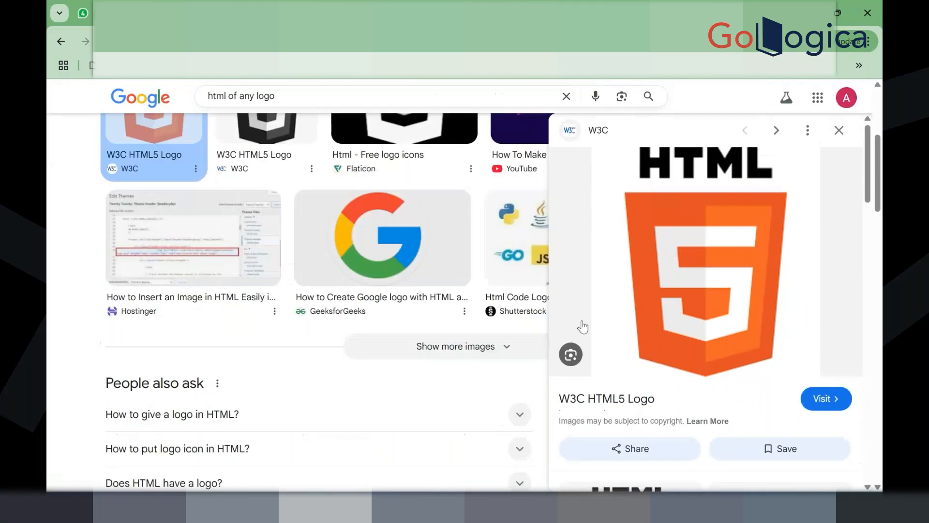
pyautogui.scroll(-4, 624, 218)
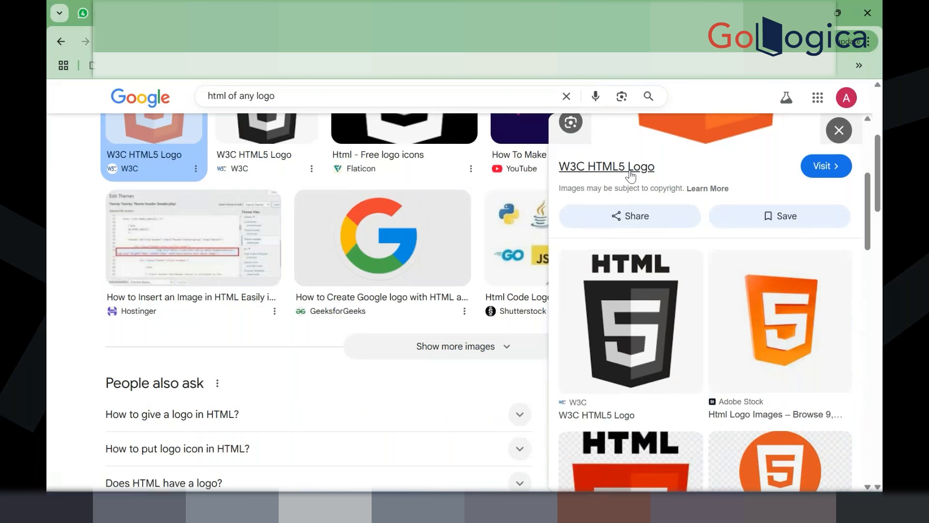
# Step: Open the W3C HTML5 Logo page and scroll through its content
pyautogui.click(629, 170)
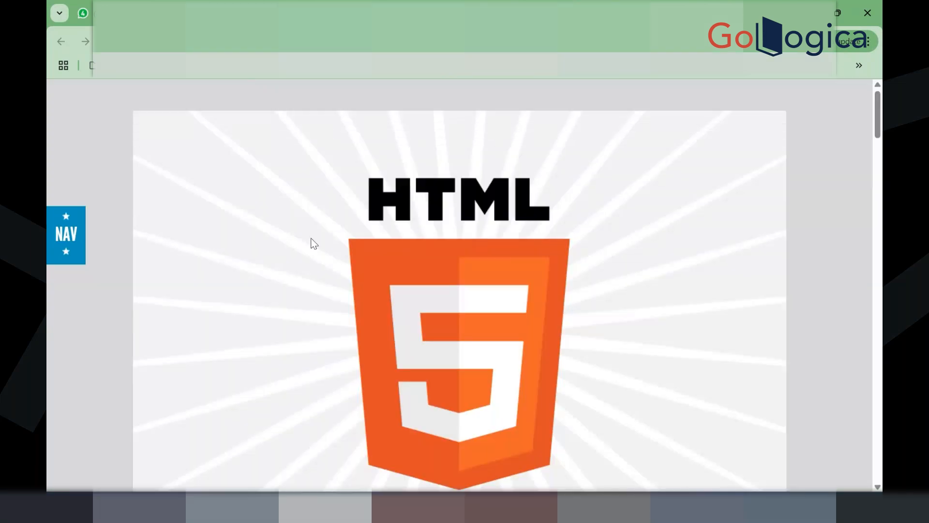
pyautogui.scroll(-5, 311, 238)
pyautogui.scroll(-5, 311, 238)
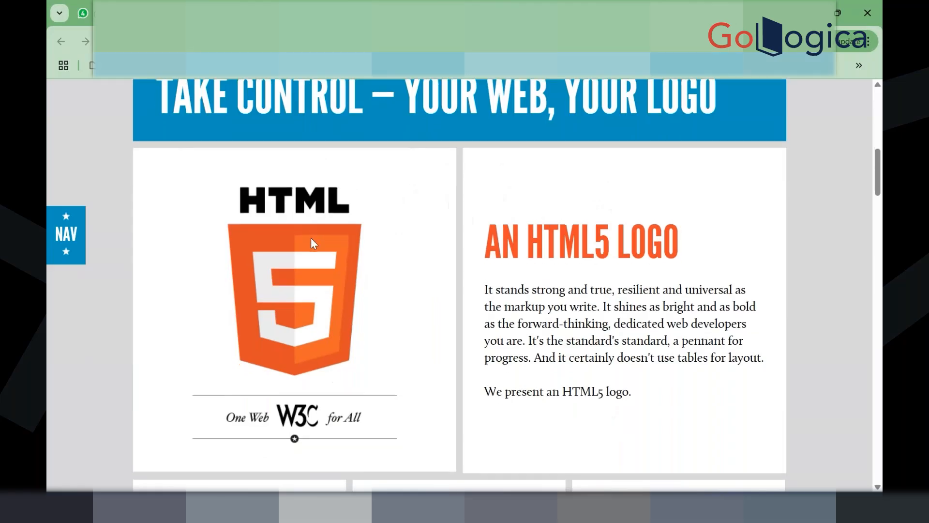
pyautogui.scroll(-1, 311, 242)
pyautogui.scroll(-8, 323, 345)
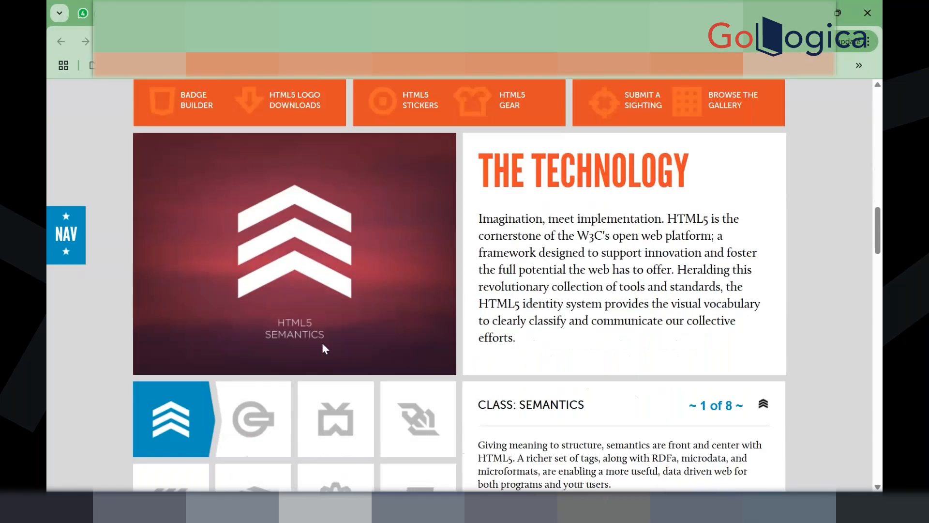
pyautogui.scroll(-3, 323, 348)
pyautogui.scroll(-2, 529, 328)
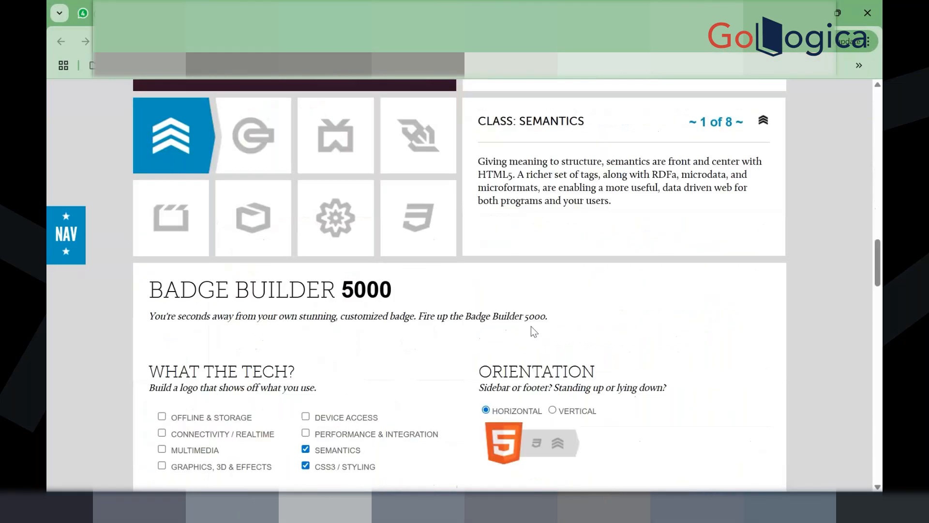
pyautogui.scroll(-1, 530, 326)
pyautogui.scroll(10, 440, 267)
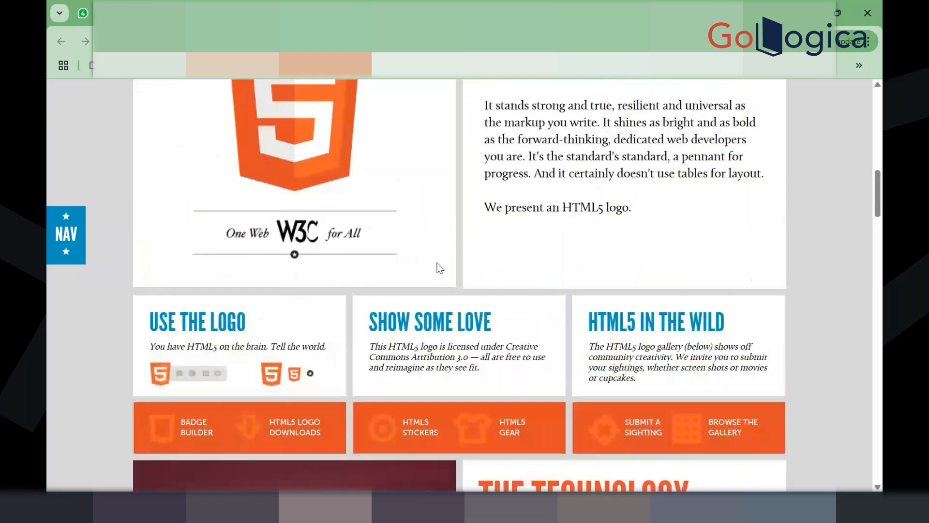
pyautogui.scroll(8, 269, 226)
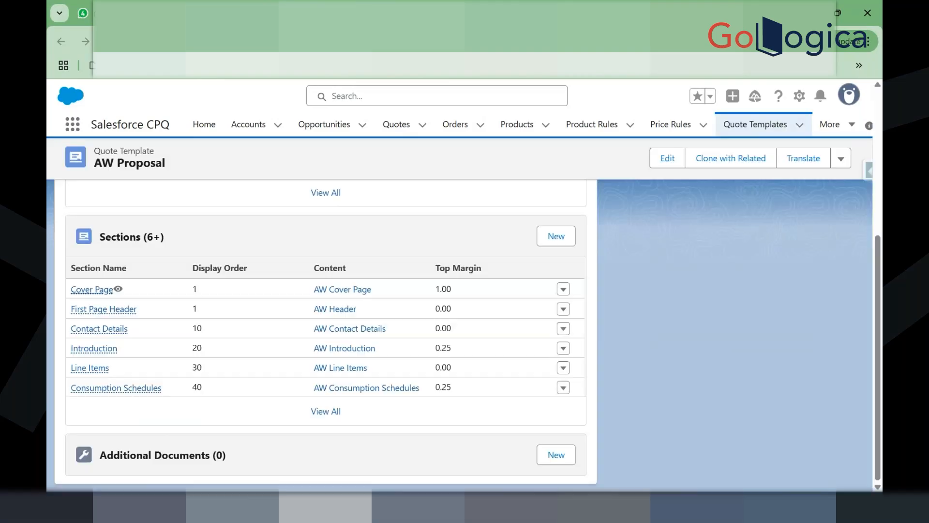
# Step: Reopen the Logo content editor, paste the W3C logo URL, then delete it to empty the markup
pyautogui.click(92, 289)
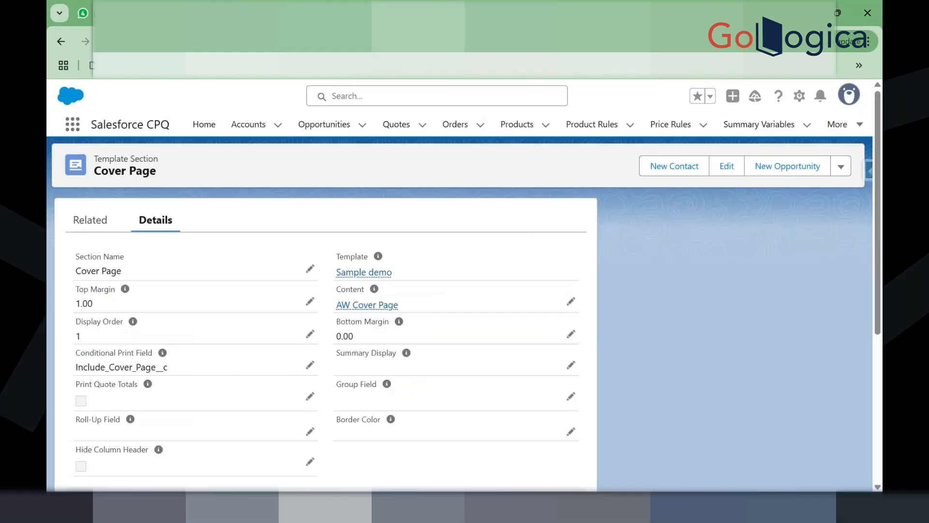
pyautogui.hotkey('ctrl', 'shift', 'Tab')
pyautogui.click(342, 1)
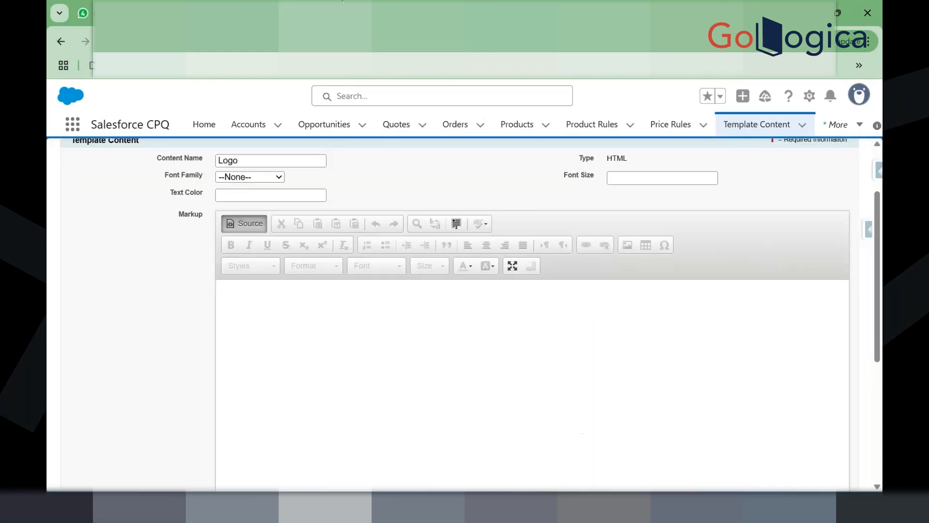
pyautogui.write('https://www.w3.org/html/logo/')
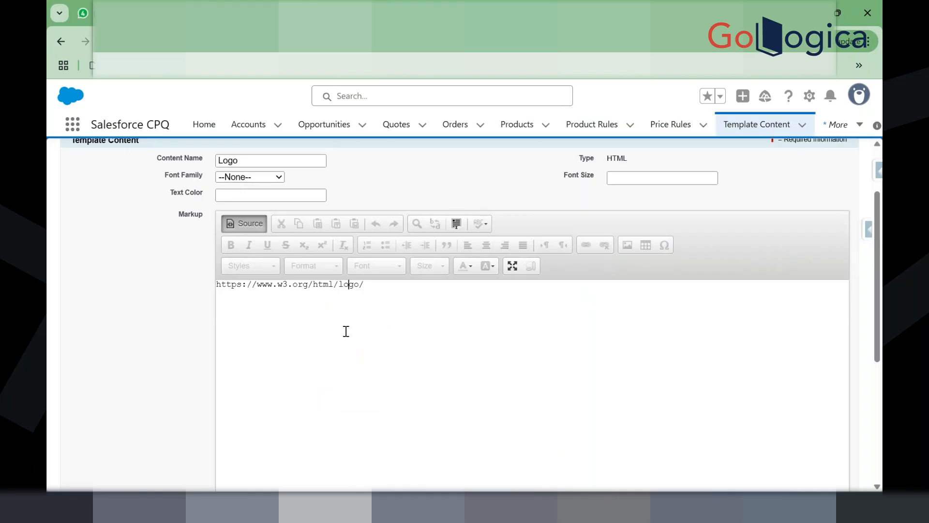
pyautogui.click(242, 224)
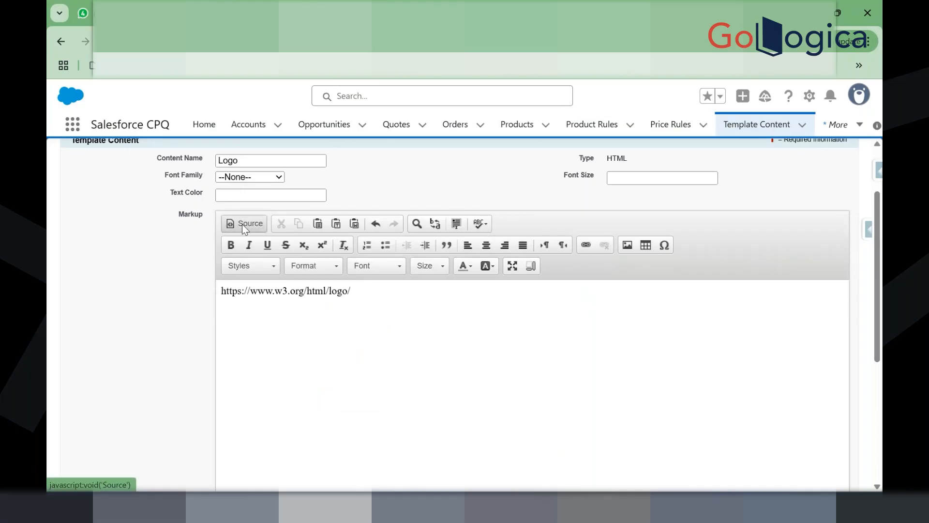
pyautogui.click(376, 301)
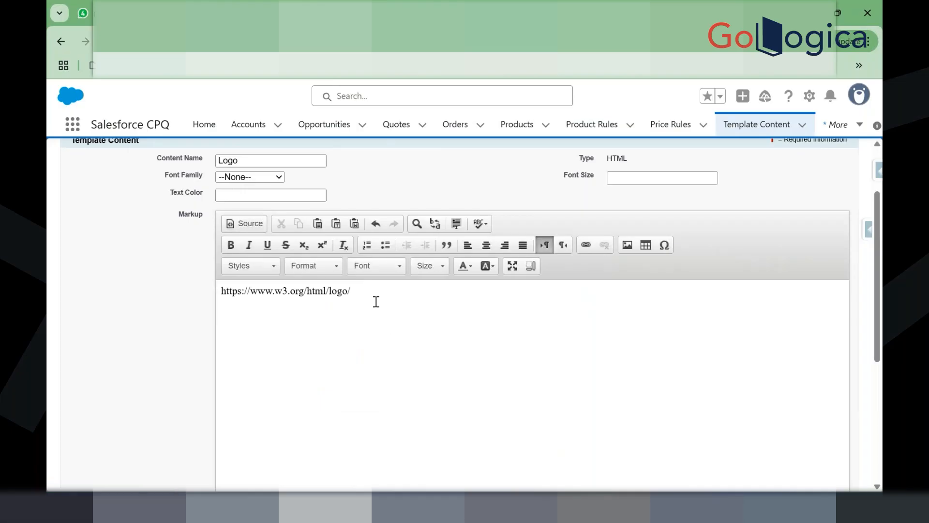
pyautogui.hotkey('ctrl', 'a')
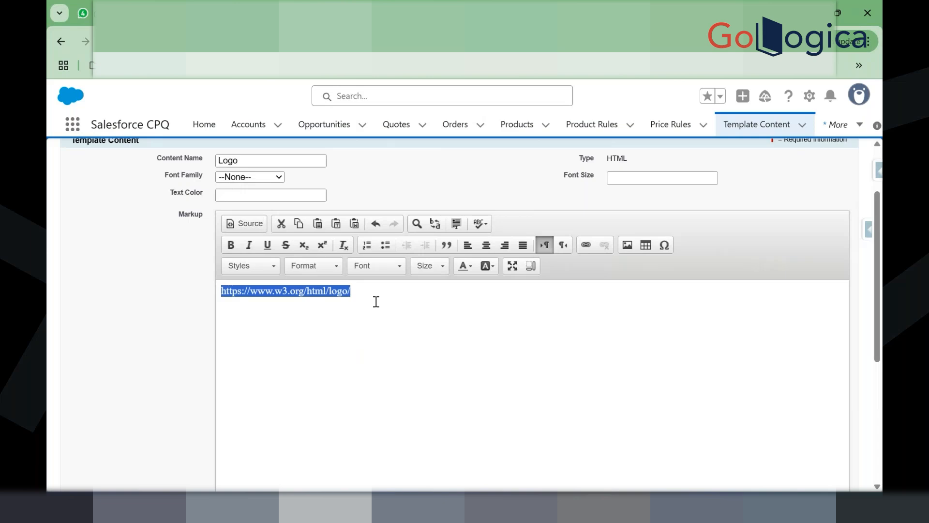
pyautogui.press('Delete')
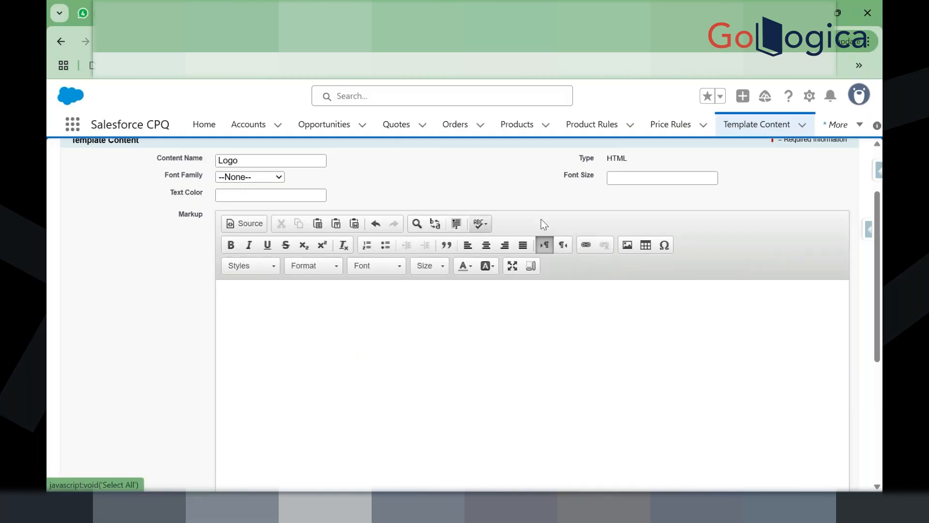
pyautogui.scroll(2, 648, 245)
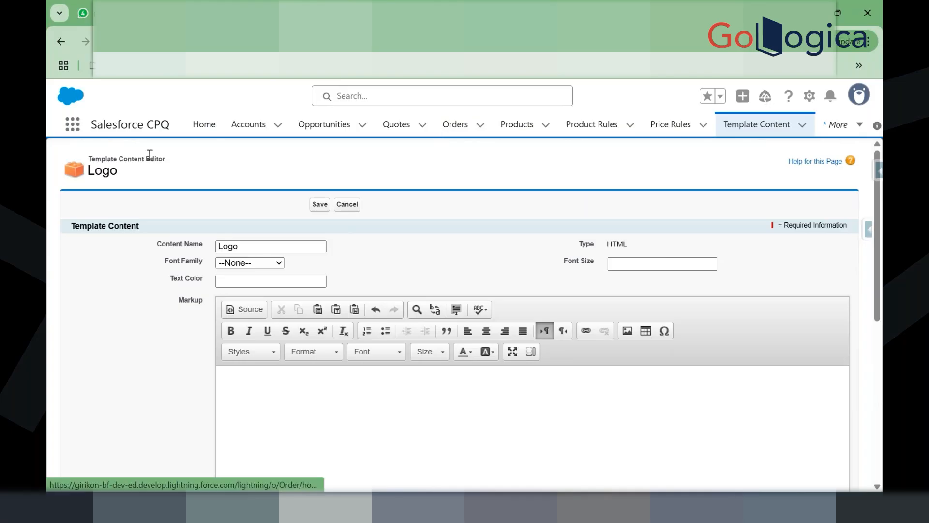
# Step: Start new Template Top template content, review its editor, then cancel it
pyautogui.click(747, 124)
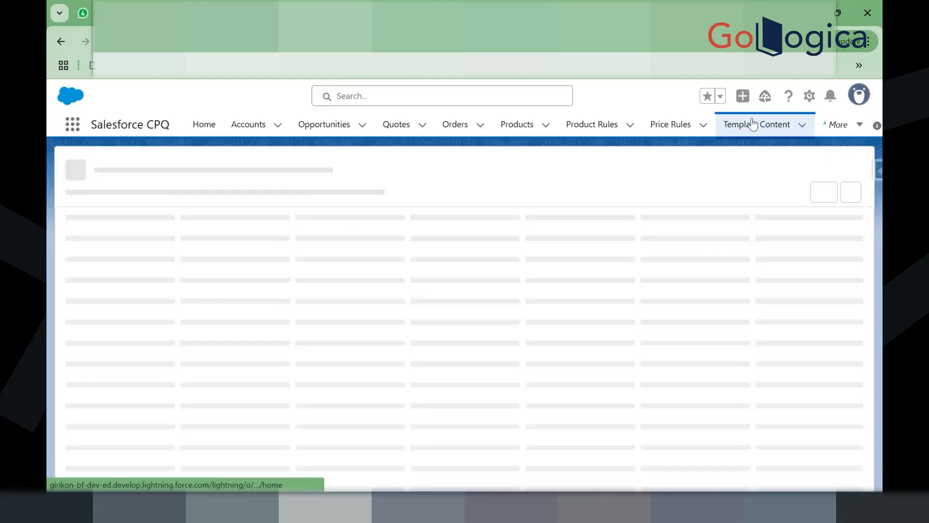
pyautogui.click(645, 180)
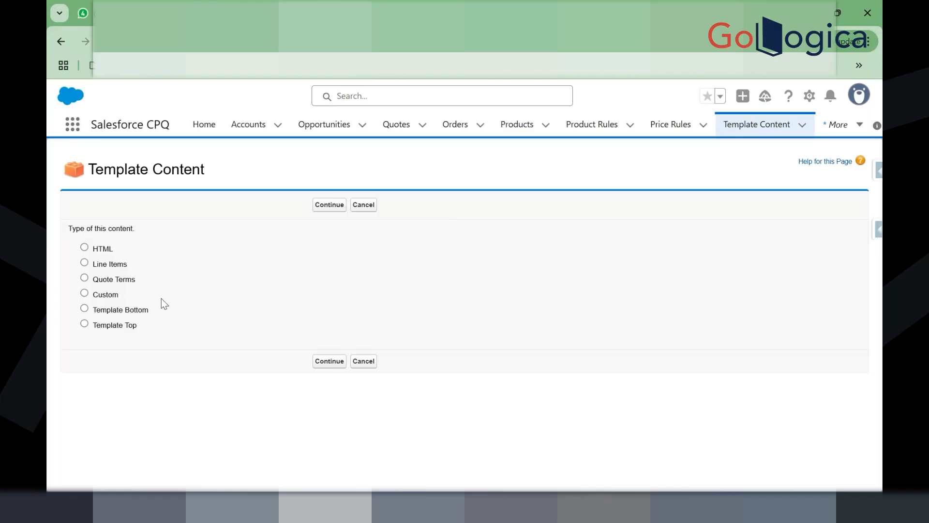
pyautogui.click(116, 328)
pyautogui.click(317, 360)
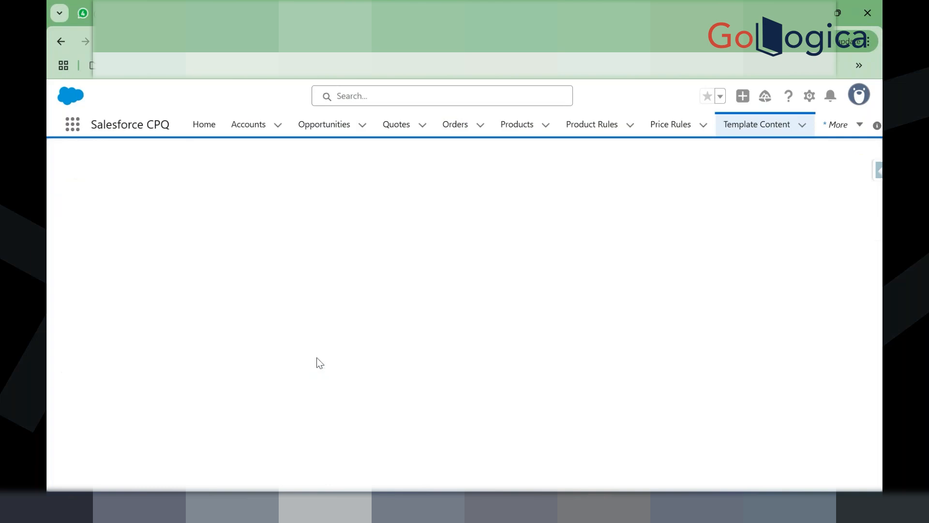
pyautogui.scroll(-2, 317, 360)
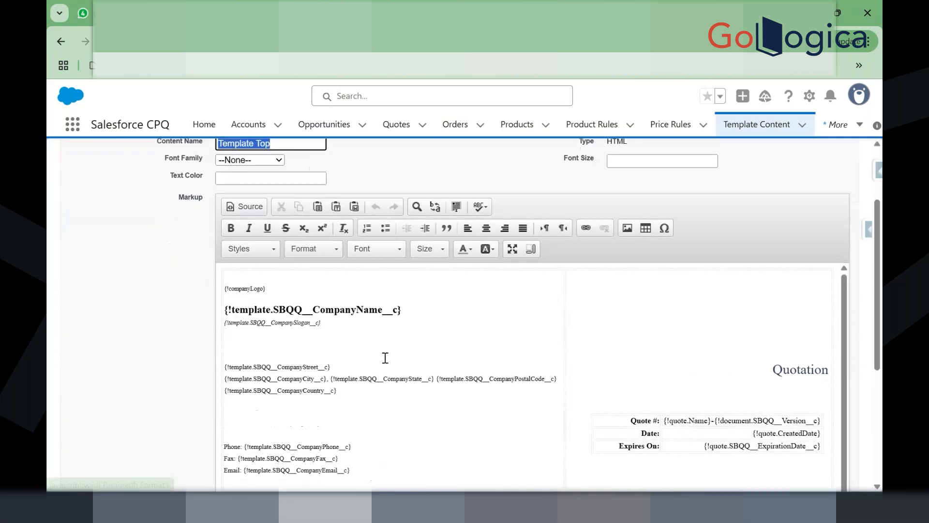
pyautogui.scroll(-3, 383, 356)
pyautogui.scroll(-5, 408, 391)
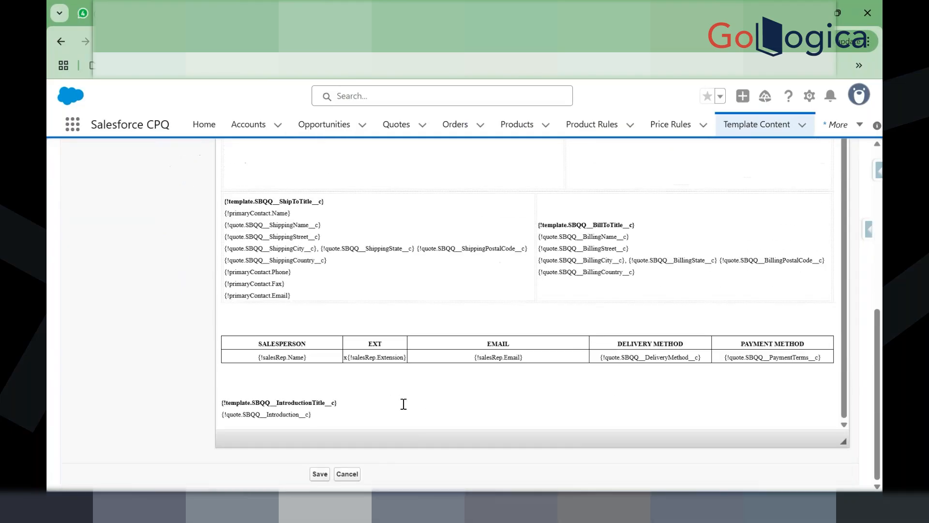
pyautogui.scroll(1, 403, 404)
pyautogui.scroll(8, 404, 404)
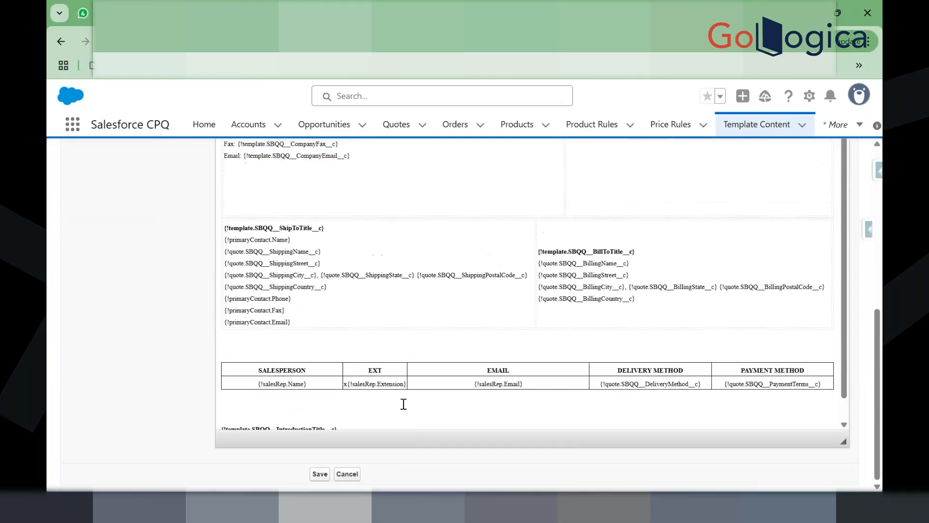
pyautogui.scroll(1, 387, 344)
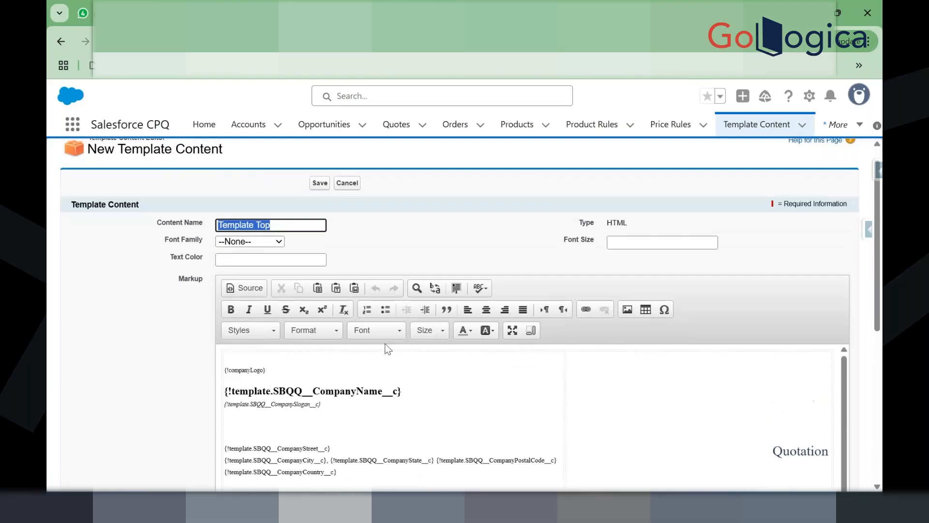
pyautogui.click(357, 208)
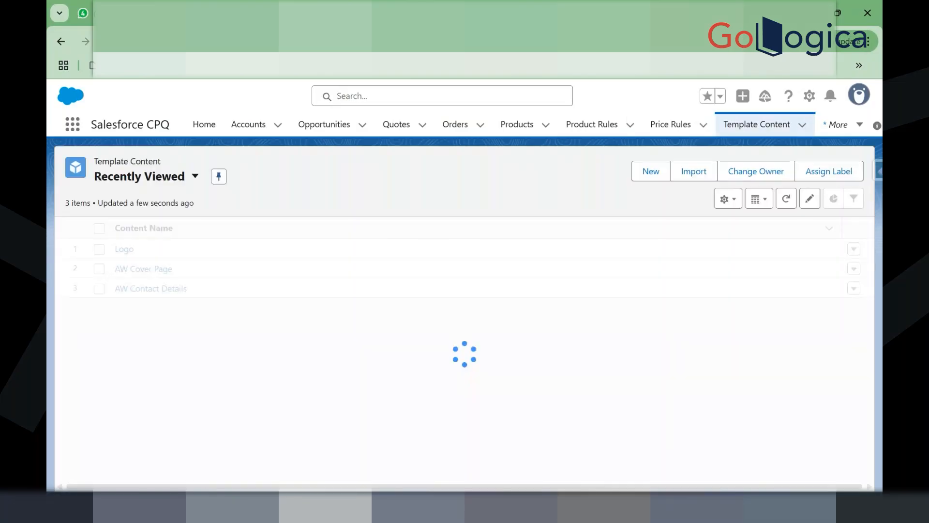
# Step: In a new browser tab, enter the search 'girikon logo'
pyautogui.hotkey('ctrl', 't')
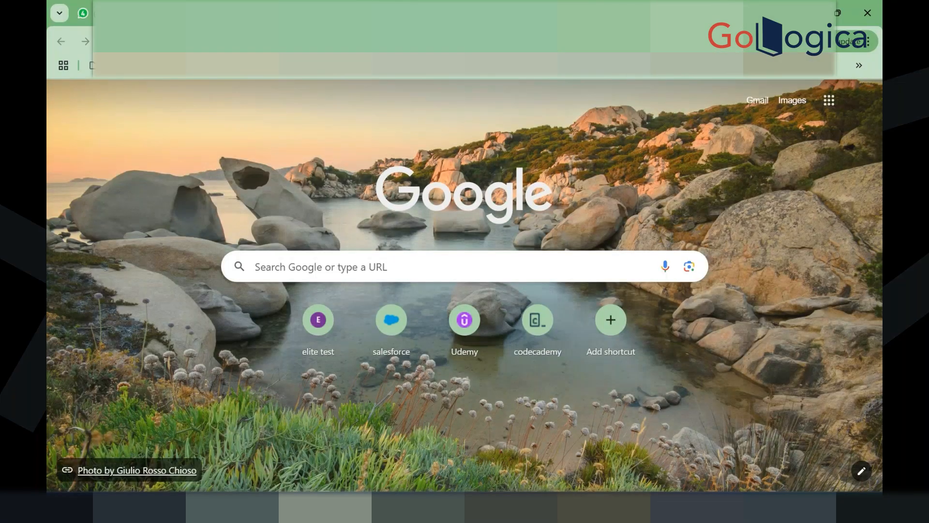
pyautogui.click(339, 42)
pyautogui.write('gi')
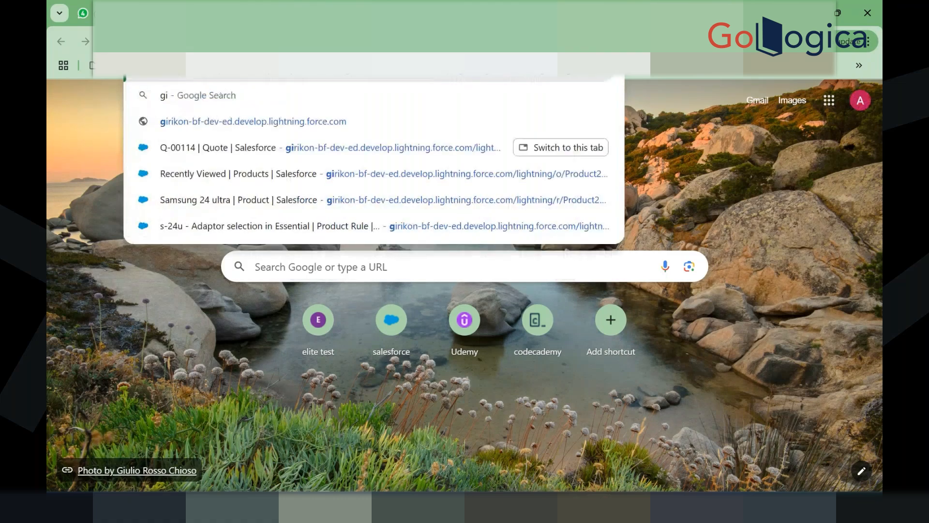
pyautogui.write('rikon logo')
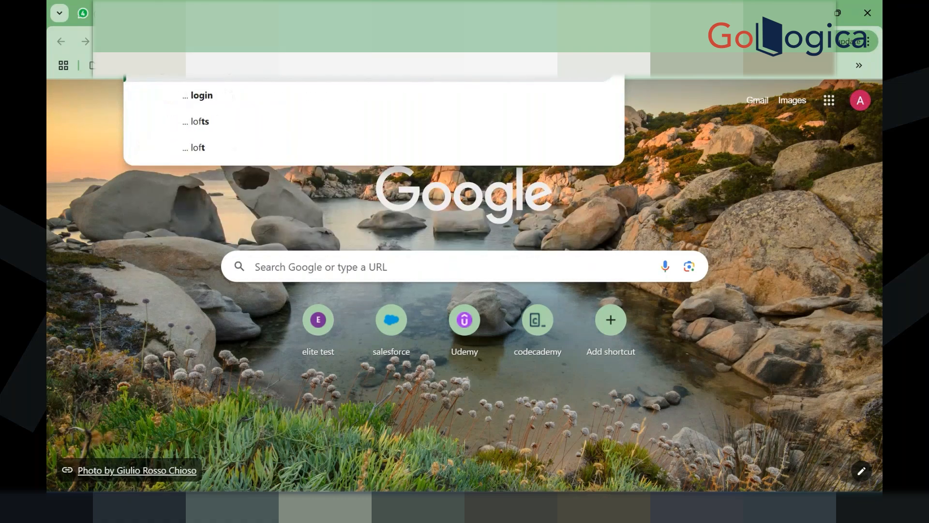
# Step: Search 'girikon logo' and save the first logo image with file type All Files
pyautogui.press('Return')
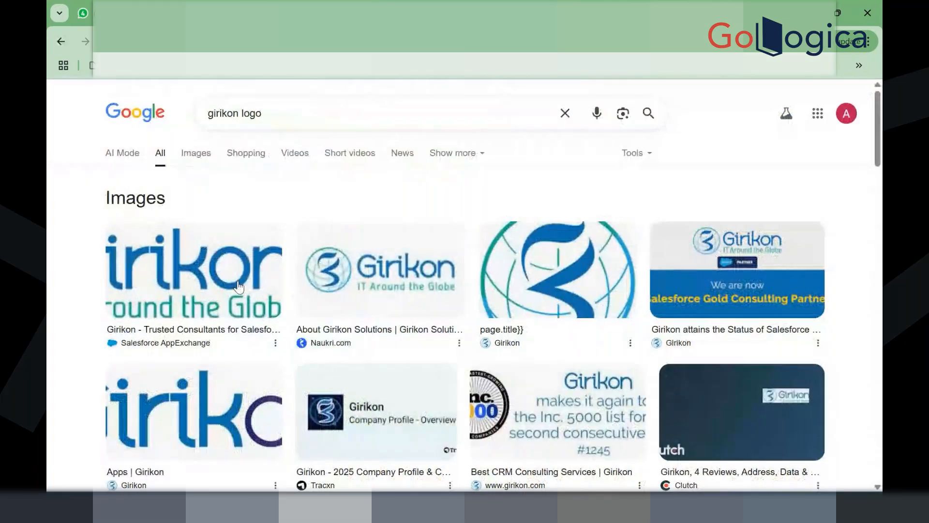
pyautogui.click(256, 262)
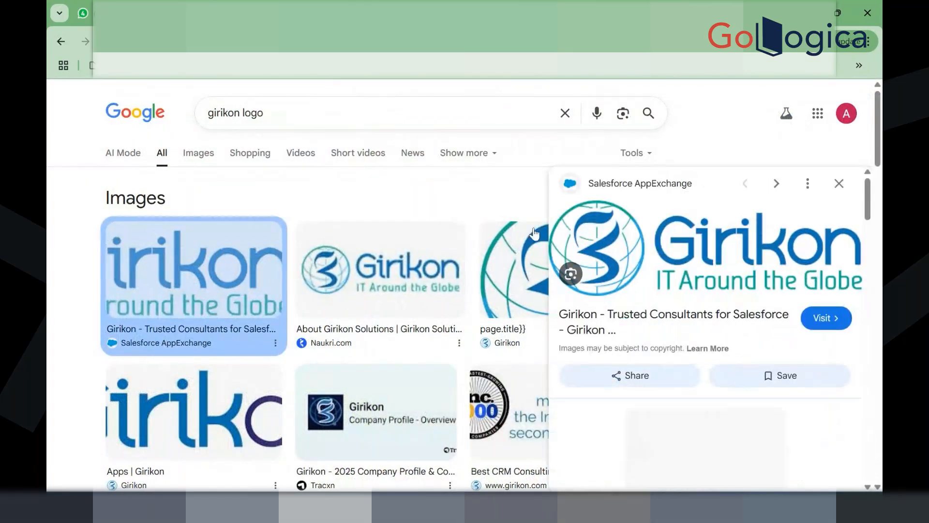
pyautogui.rightClick(680, 255)
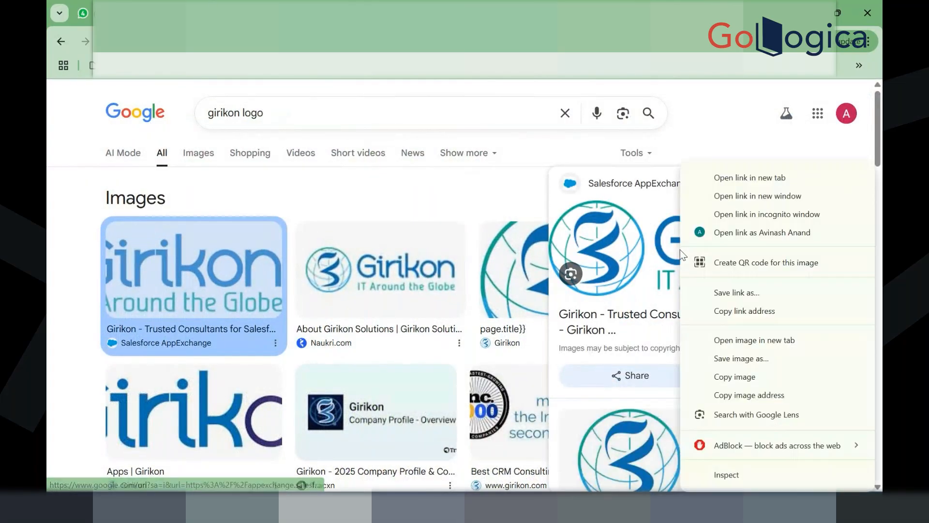
pyautogui.click(747, 358)
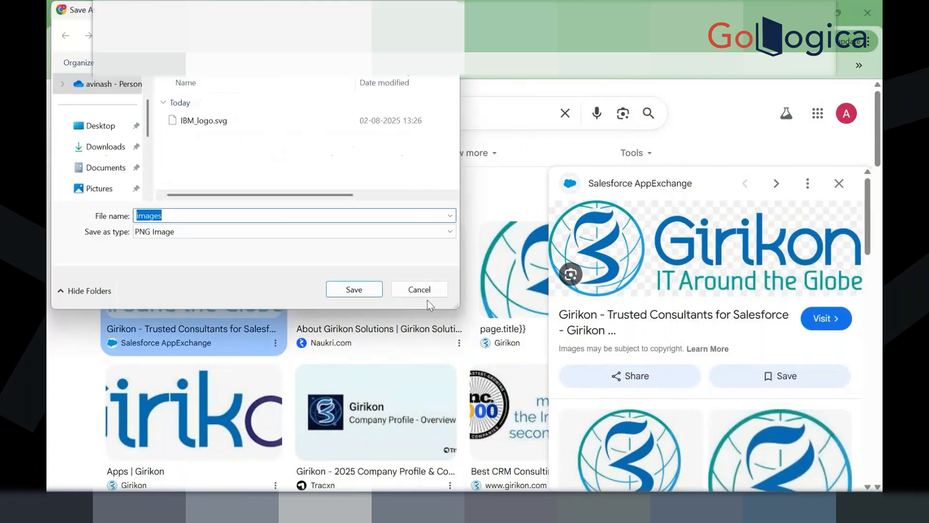
pyautogui.click(274, 232)
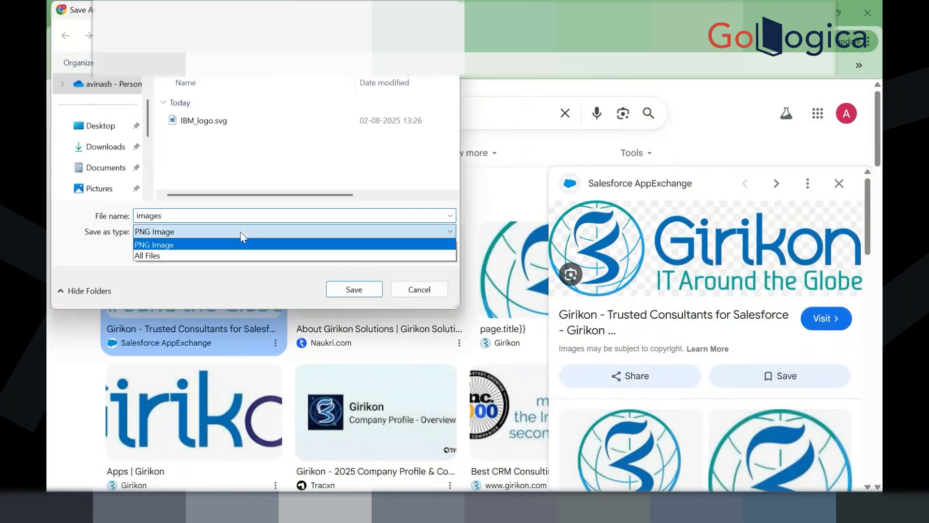
pyautogui.click(223, 257)
pyautogui.doubleClick(194, 215)
pyautogui.click(194, 213)
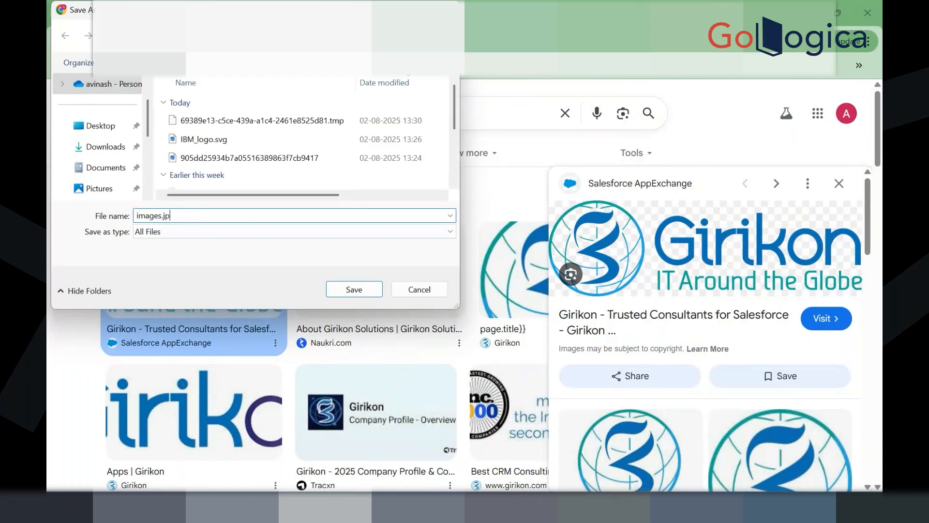
pyautogui.click(342, 290)
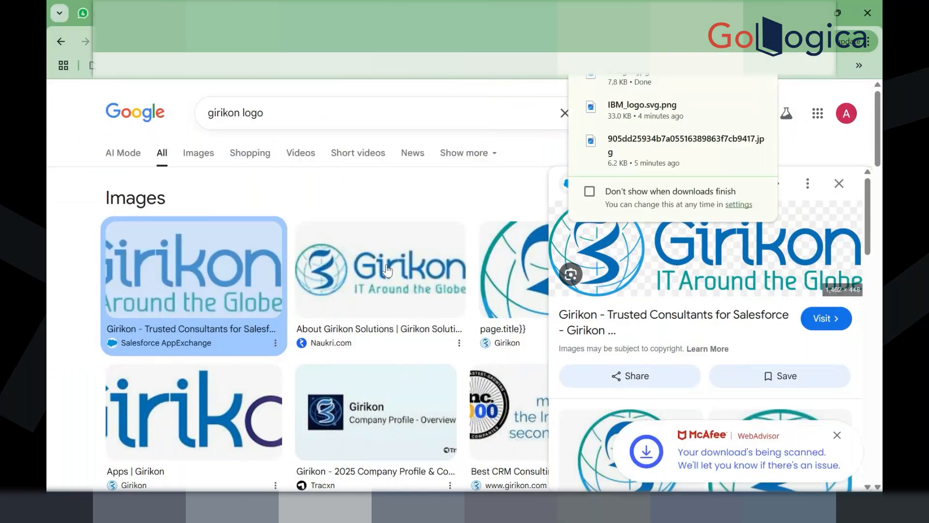
# Step: Preview the Girikon globe logo image and dismiss its options menu
pyautogui.click(497, 291)
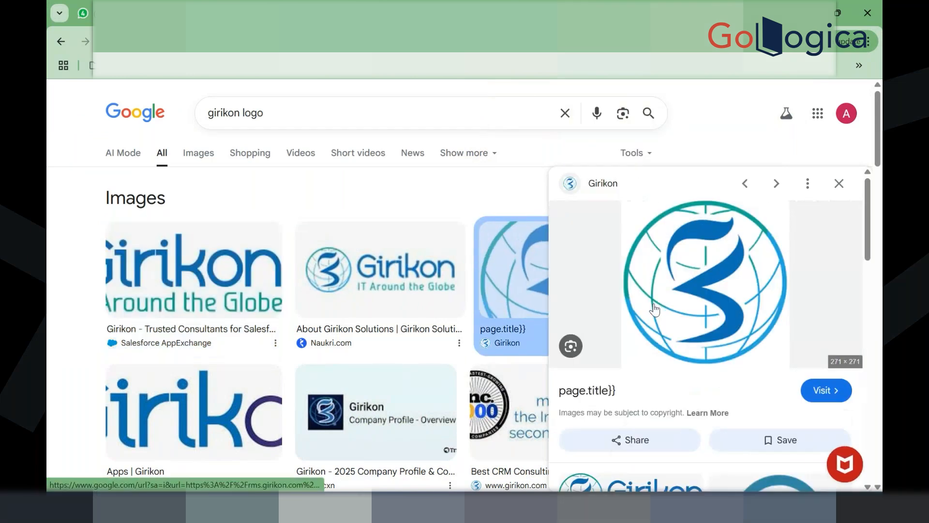
pyautogui.rightClick(654, 309)
pyautogui.click(751, 132)
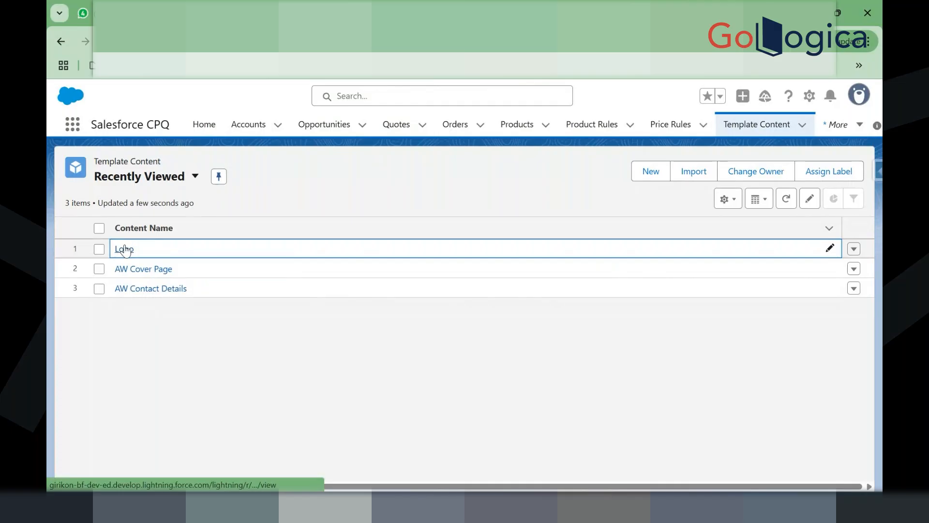
# Step: Open the Logo template content for editing and toggle Source view on and off
pyautogui.click(124, 249)
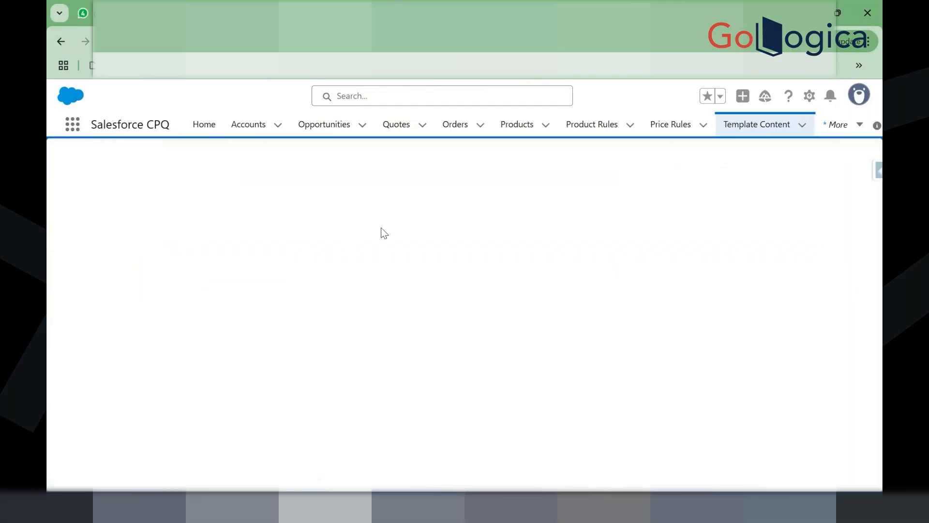
pyautogui.click(314, 205)
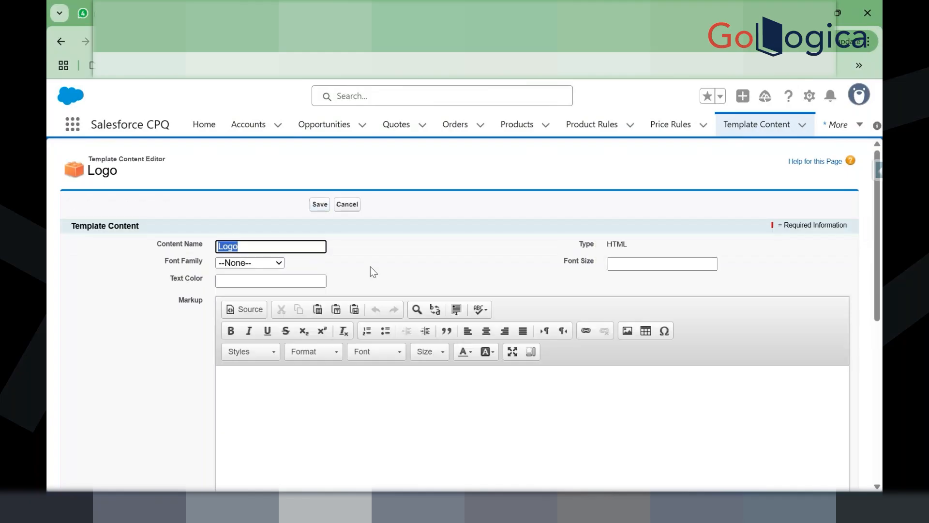
pyautogui.click(243, 309)
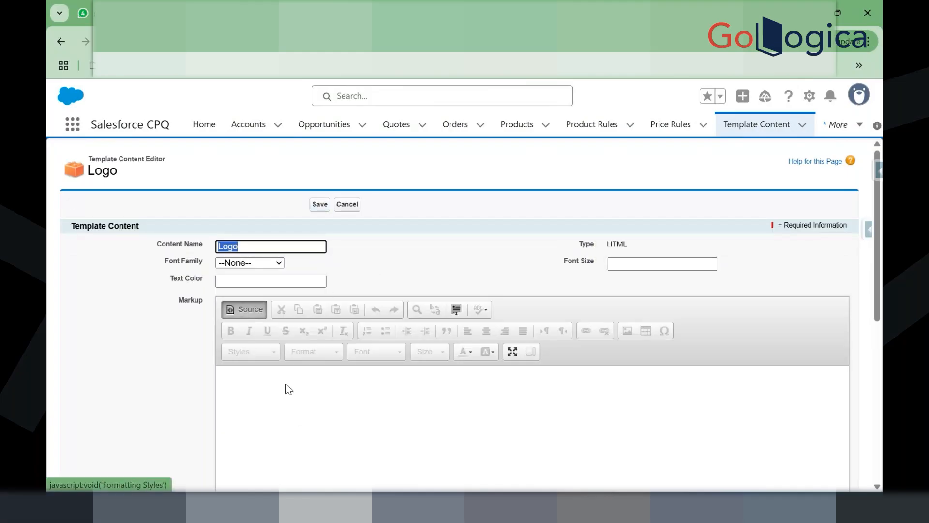
pyautogui.click(301, 421)
pyautogui.click(242, 312)
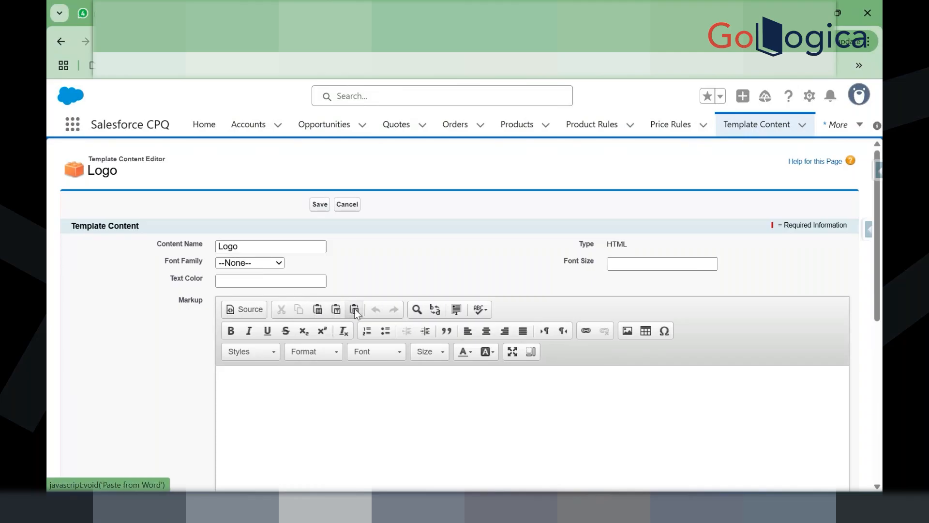
# Step: Paste the logo web address into the markup and undo it, leaving the markup empty
pyautogui.scroll(-2, 375, 352)
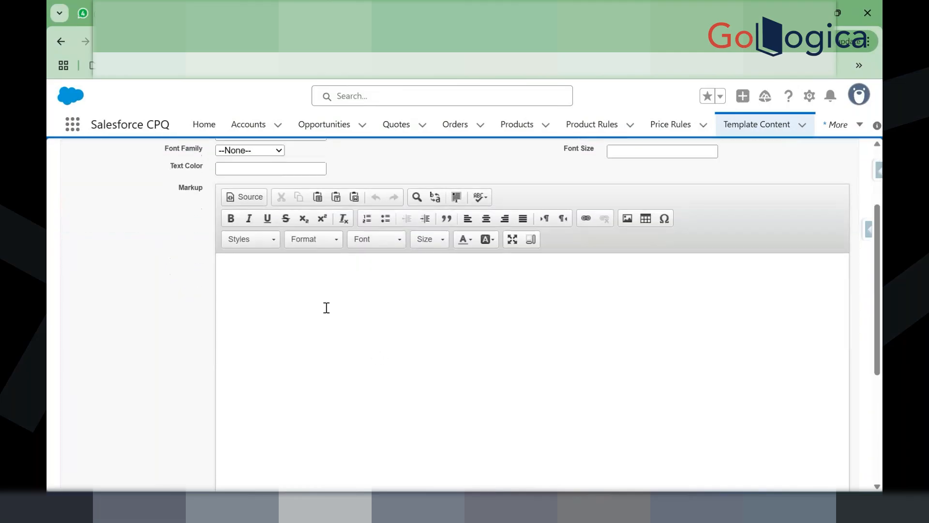
pyautogui.scroll(-1, 327, 308)
pyautogui.click(326, 308)
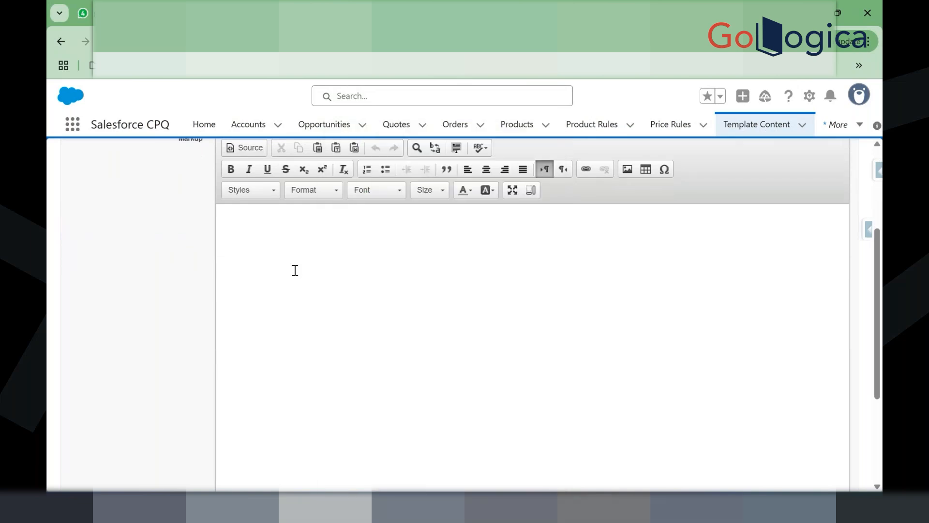
pyautogui.scroll(-1, 273, 245)
pyautogui.hotkey('ctrl', 'v')
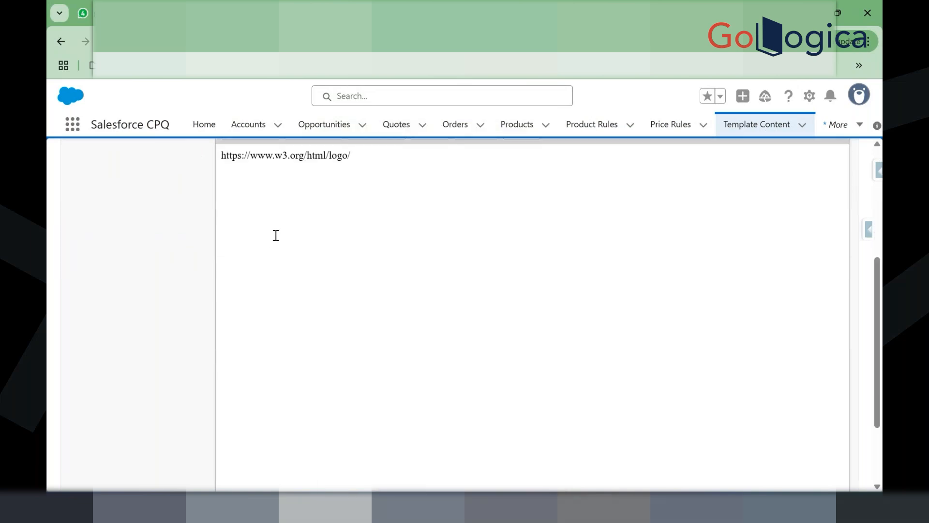
pyautogui.hotkey('ctrl', 'z')
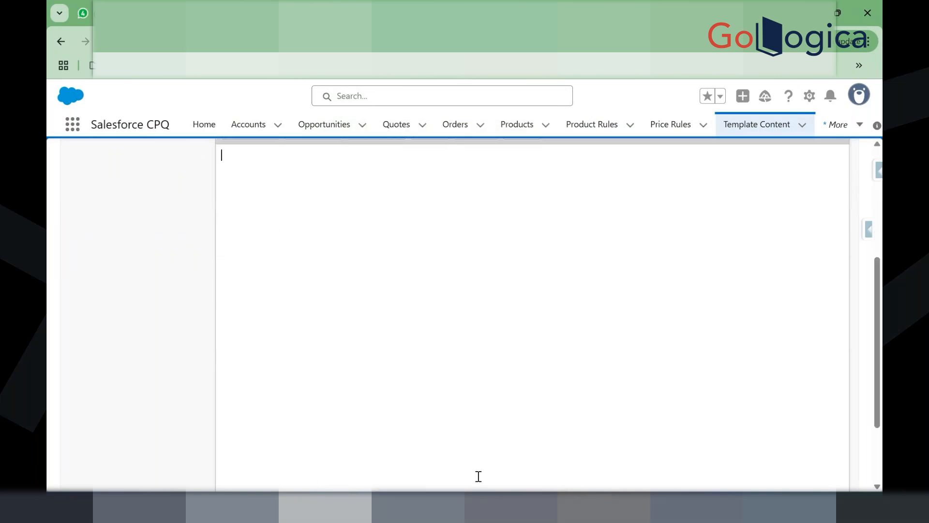
pyautogui.hotkey('alt', 'Tab')
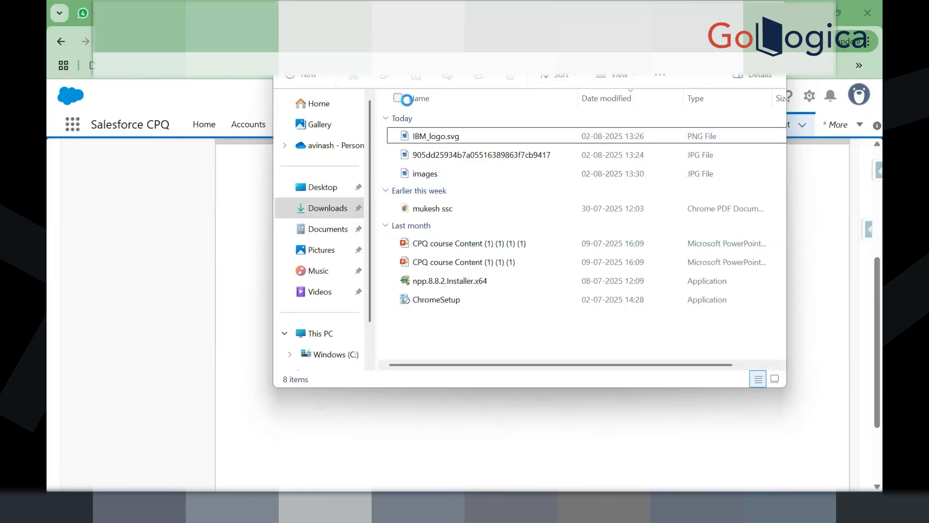
# Step: Open images.jpg from Downloads in Photos and copy the Girikon logo to the clipboard
pyautogui.click(446, 137)
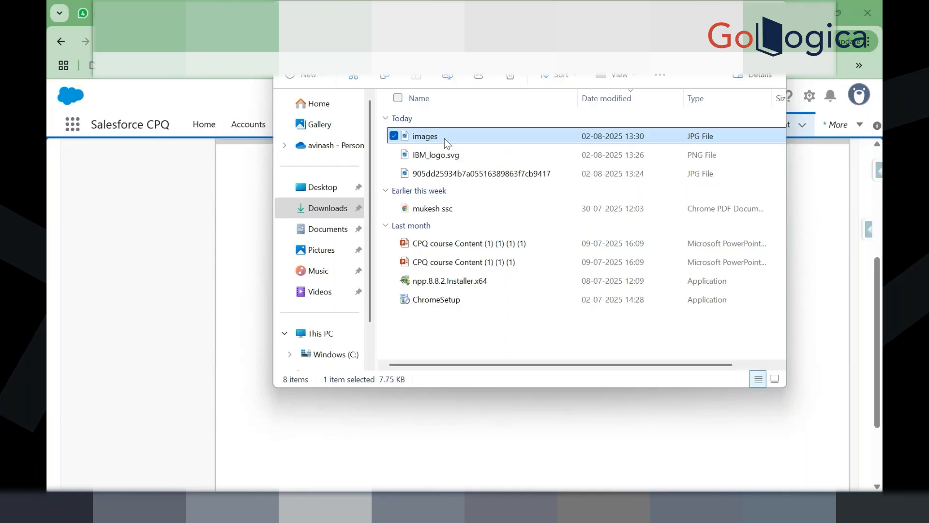
pyautogui.doubleClick(439, 140)
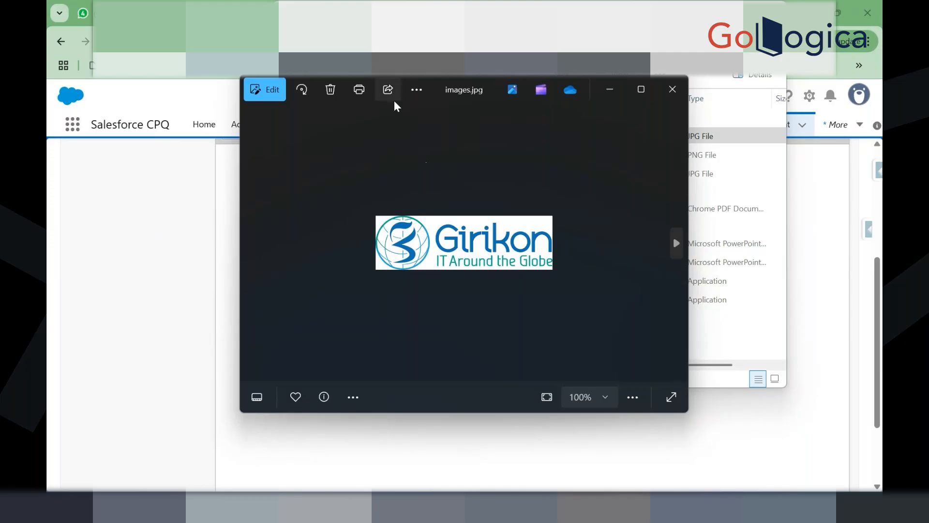
pyautogui.click(418, 89)
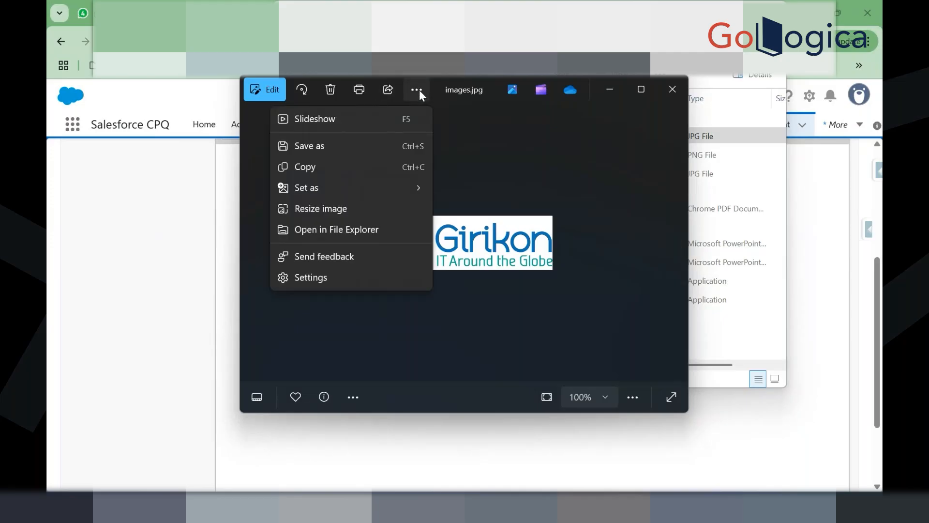
pyautogui.click(362, 165)
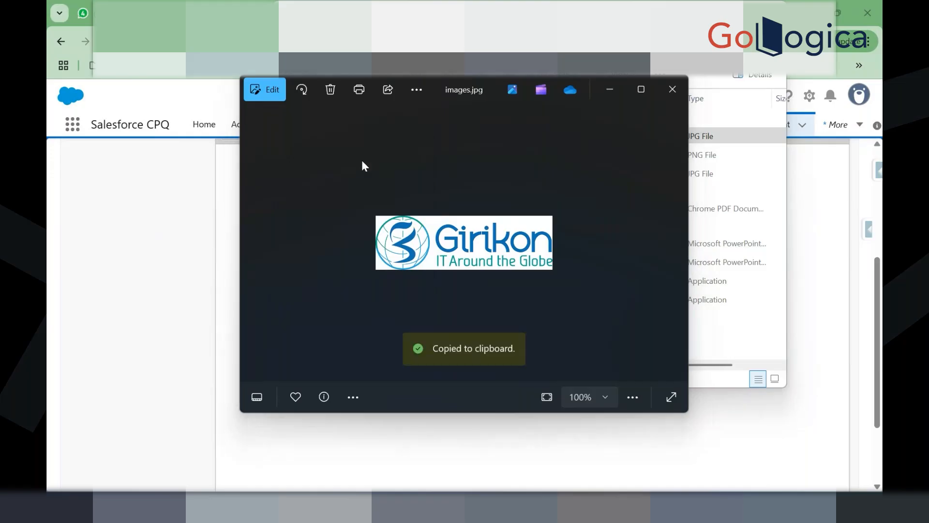
pyautogui.hotkey('alt', 'Tab')
pyautogui.click(305, 427)
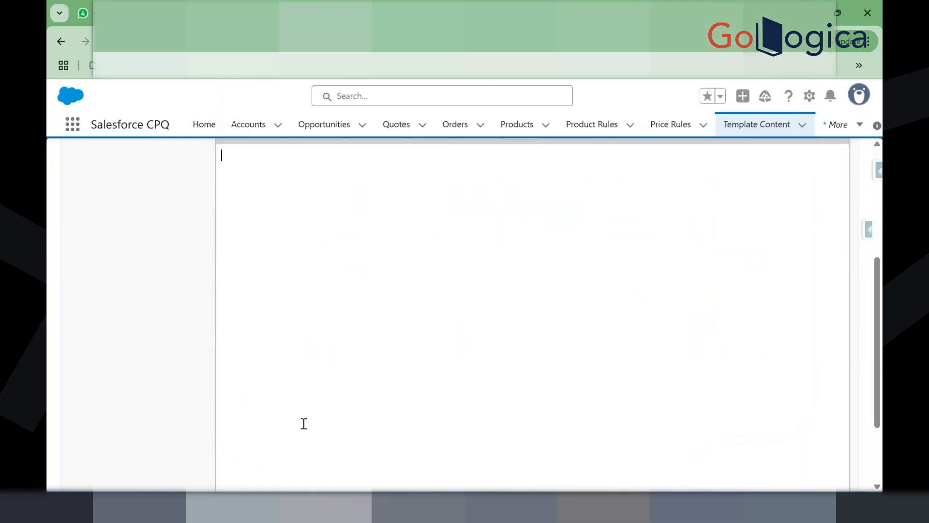
# Step: Paste the Girikon logo image into the Logo markup, verify its img tag in Source, and save
pyautogui.hotkey('ctrl', 'v')
pyautogui.scroll(2, 341, 229)
pyautogui.click(246, 196)
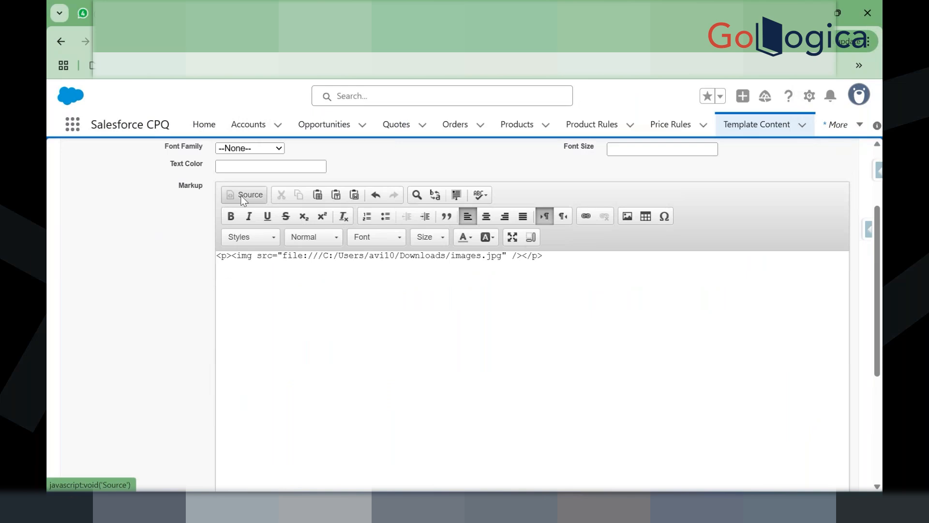
pyautogui.click(240, 196)
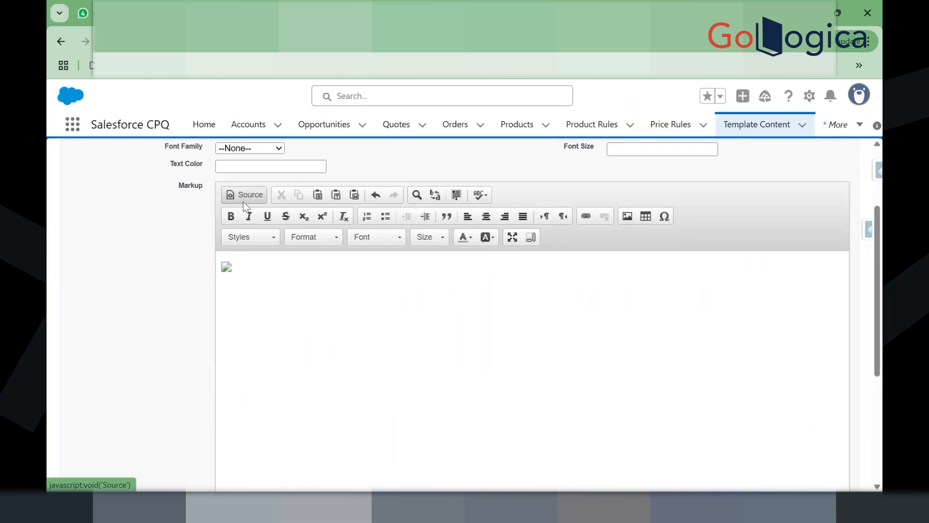
pyautogui.scroll(3, 396, 249)
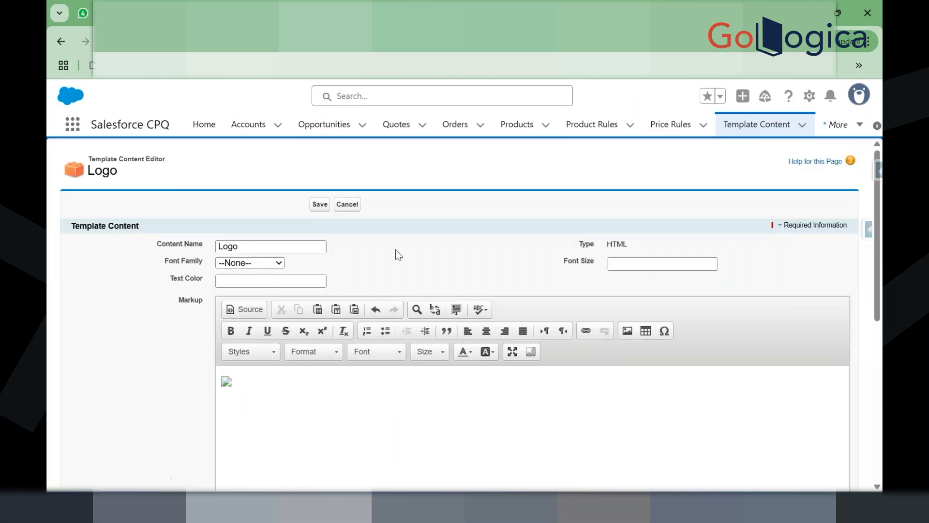
pyautogui.click(319, 204)
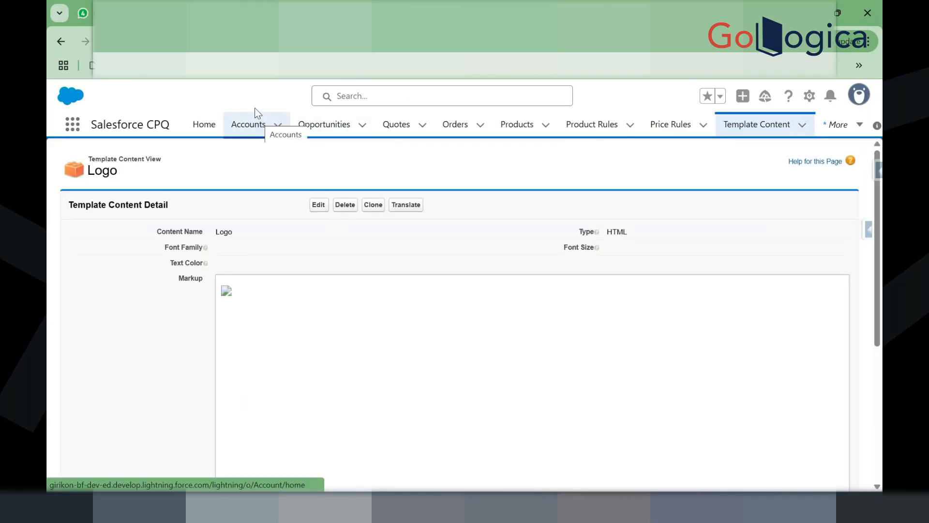
pyautogui.click(250, 13)
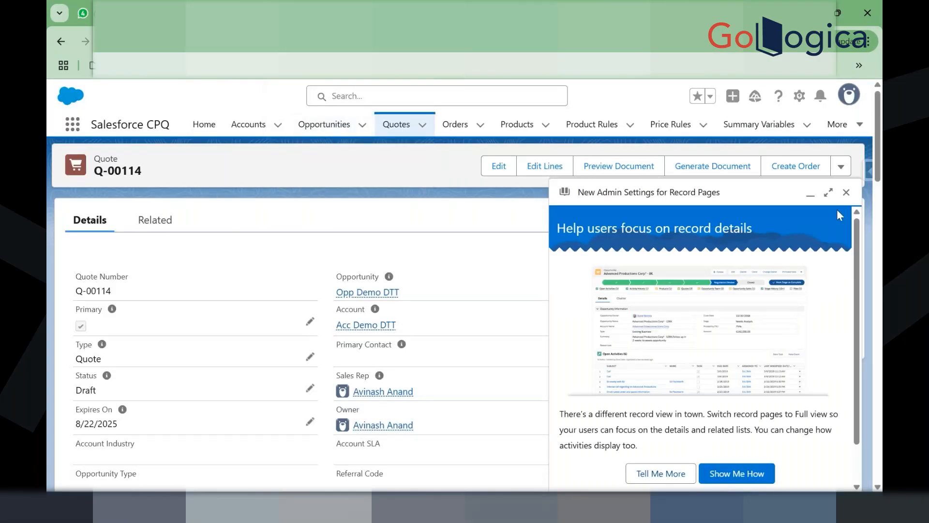
# Step: Generate a PDF preview of quote Q-00114 with the Sample demo template and scroll its two pages
pyautogui.click(846, 194)
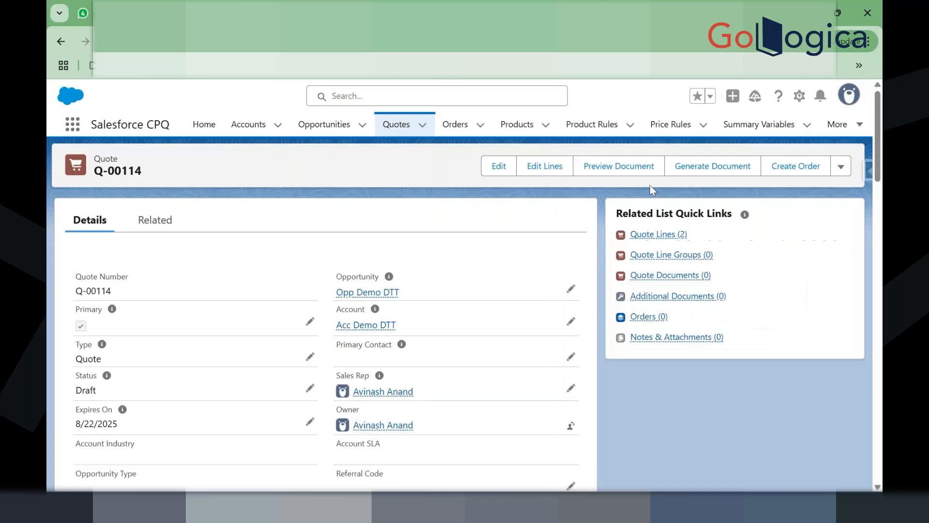
pyautogui.click(606, 169)
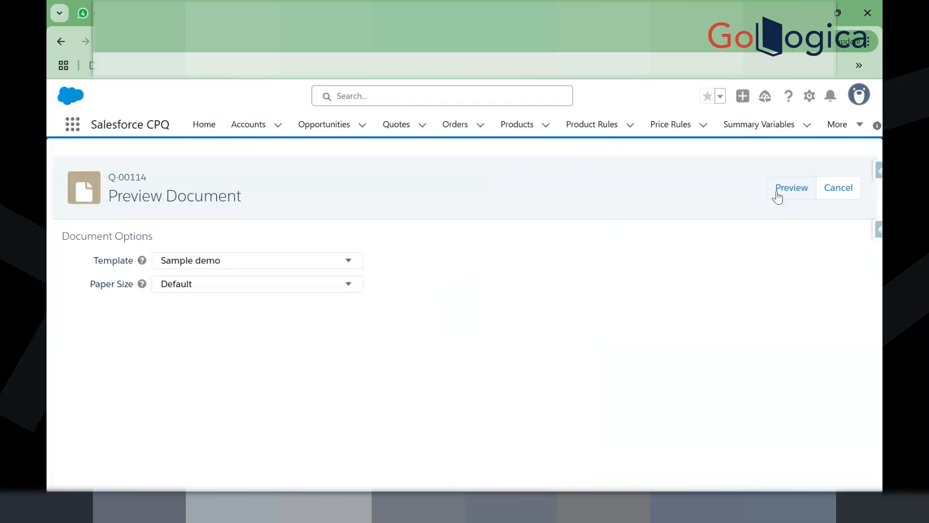
pyautogui.click(777, 195)
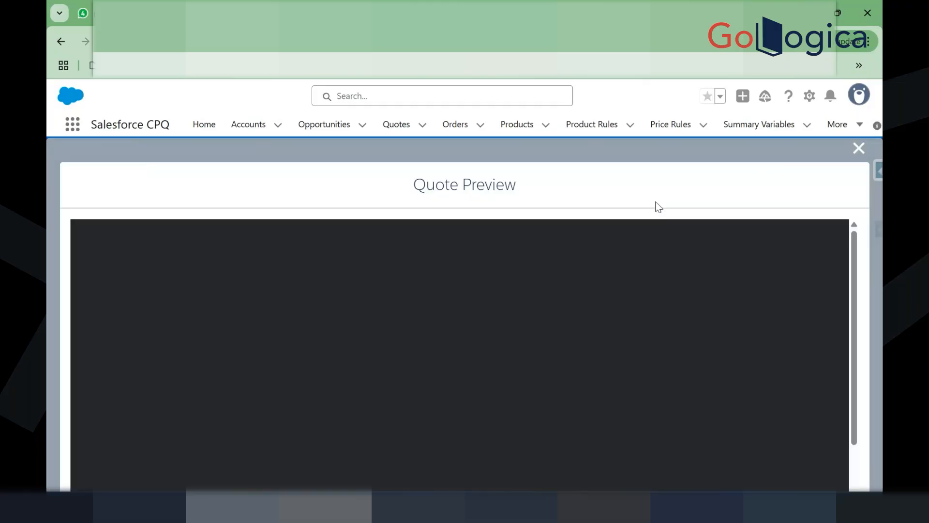
pyautogui.scroll(-10, 587, 365)
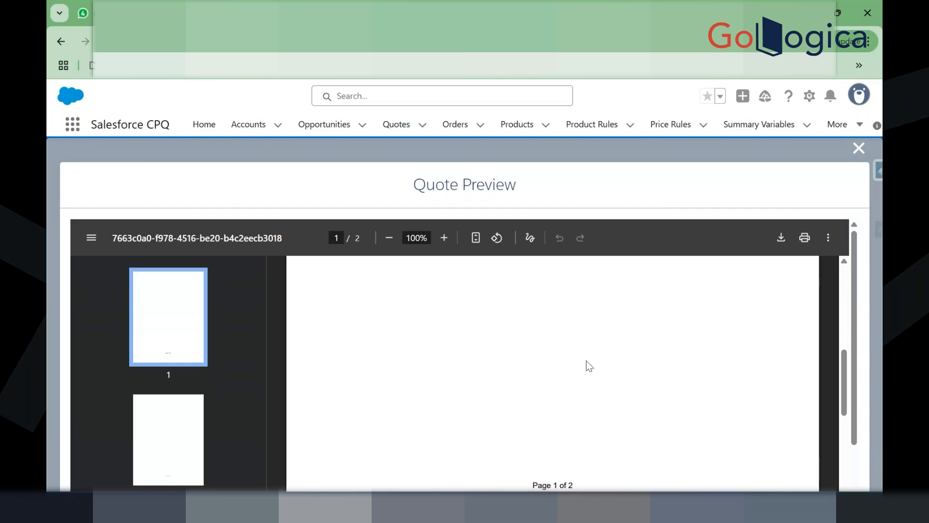
pyautogui.scroll(10, 588, 366)
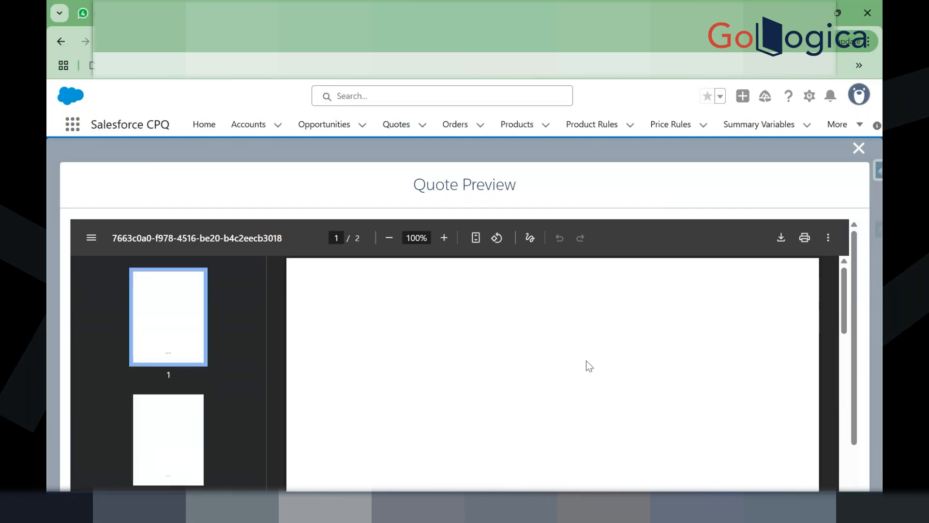
pyautogui.scroll(-5, 586, 365)
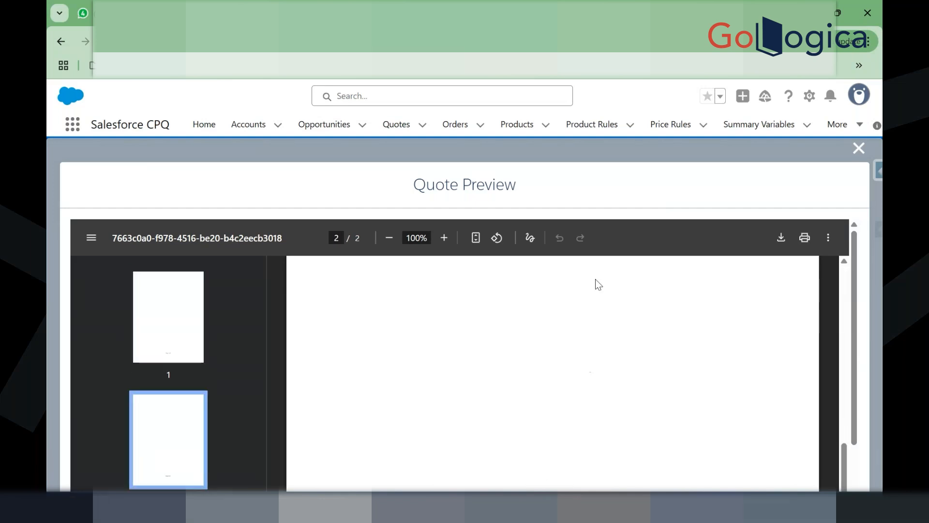
pyautogui.scroll(5, 595, 285)
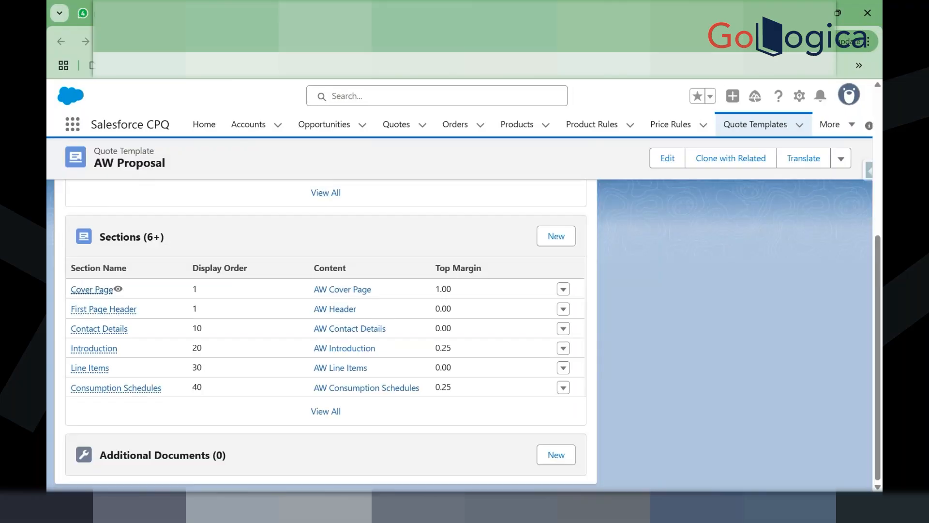
# Step: View the Cover Page section, then open the Logo content from the Sample demo template's Sections list
pyautogui.click(92, 288)
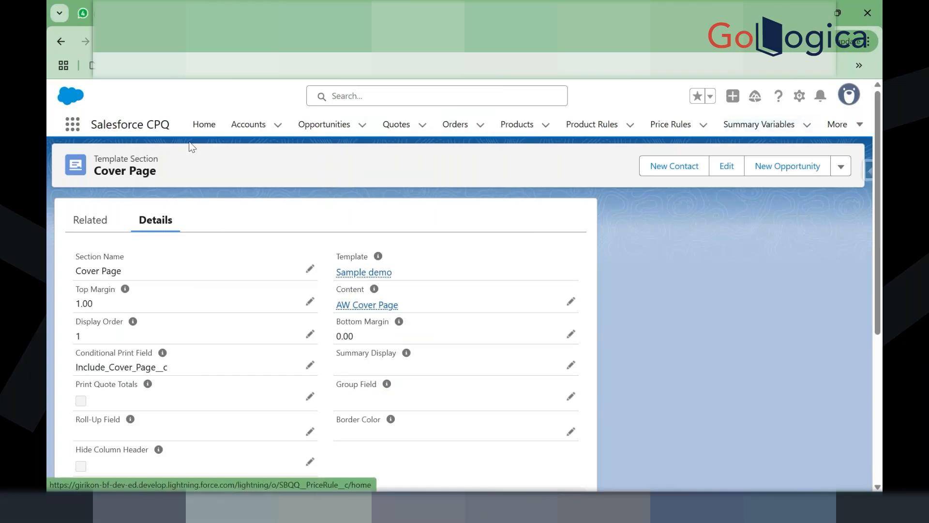
pyautogui.click(842, 125)
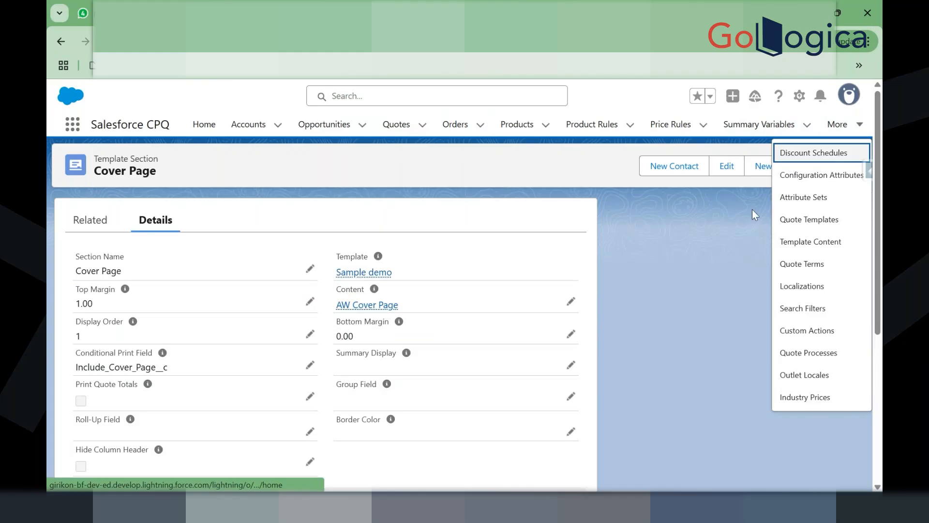
pyautogui.click(809, 221)
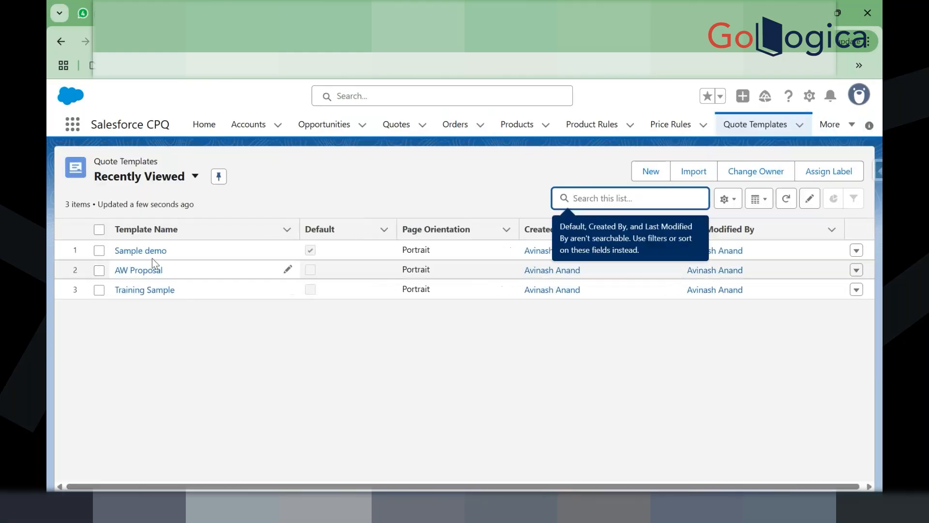
pyautogui.click(138, 250)
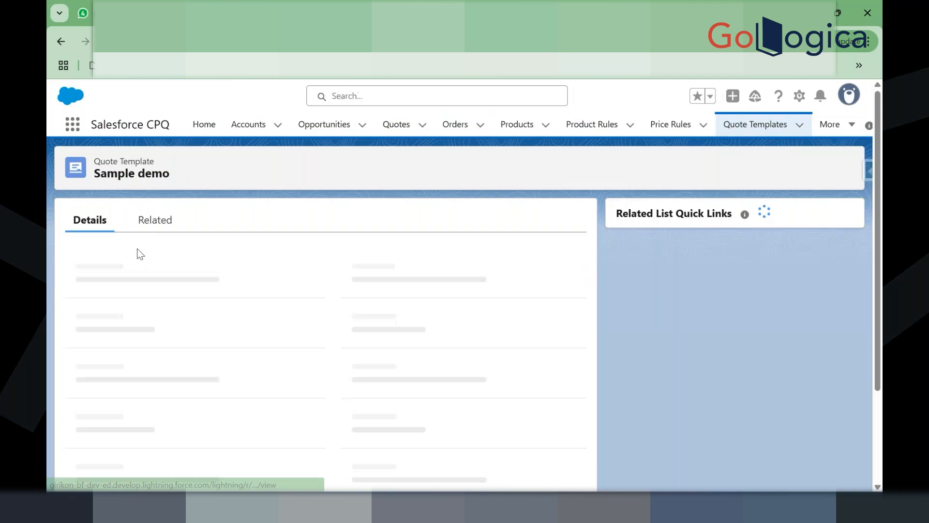
pyautogui.click(148, 219)
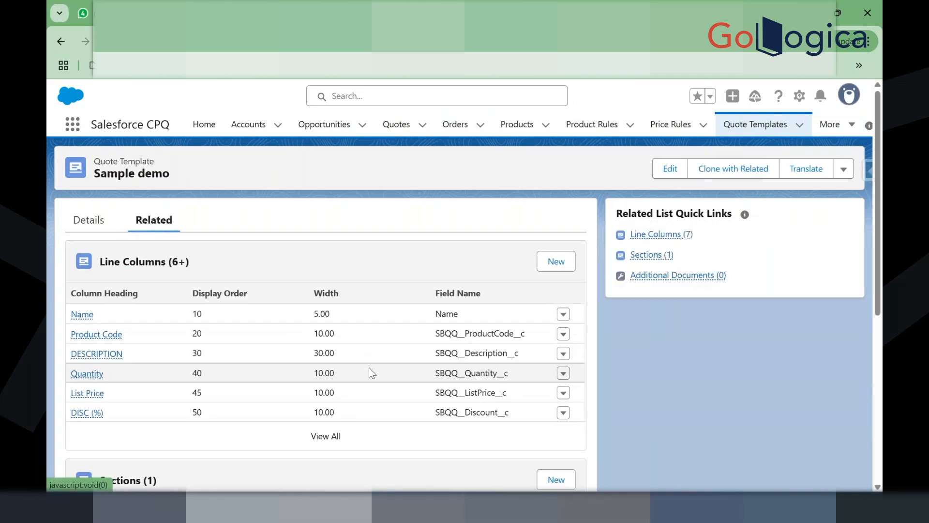
pyautogui.scroll(-3, 369, 373)
pyautogui.click(322, 386)
pyautogui.click(323, 388)
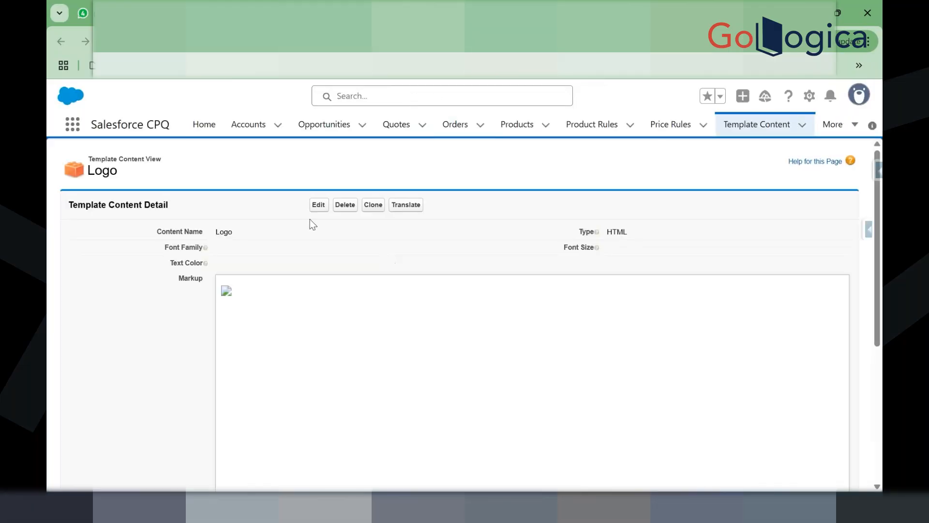
# Step: Edit the Logo template content and delete the broken image from its markup
pyautogui.click(318, 205)
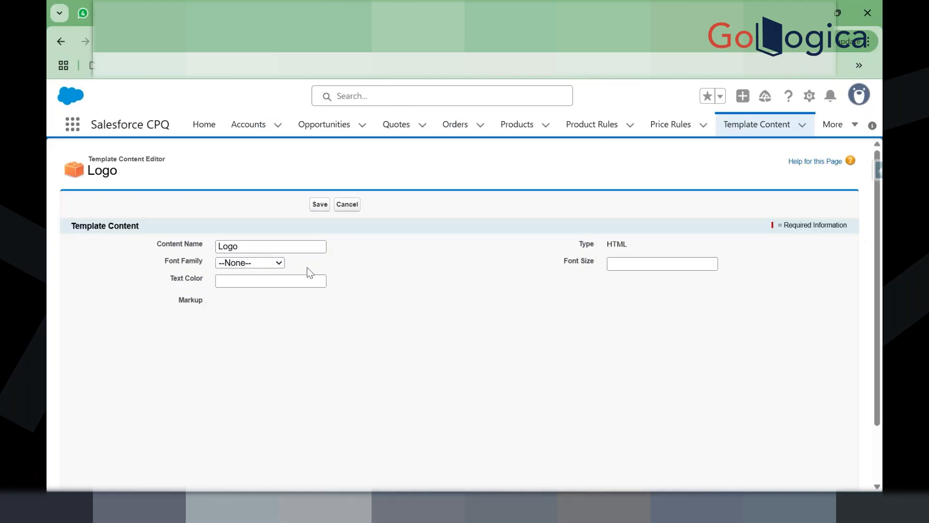
pyautogui.click(271, 391)
pyautogui.press('BackSpace')
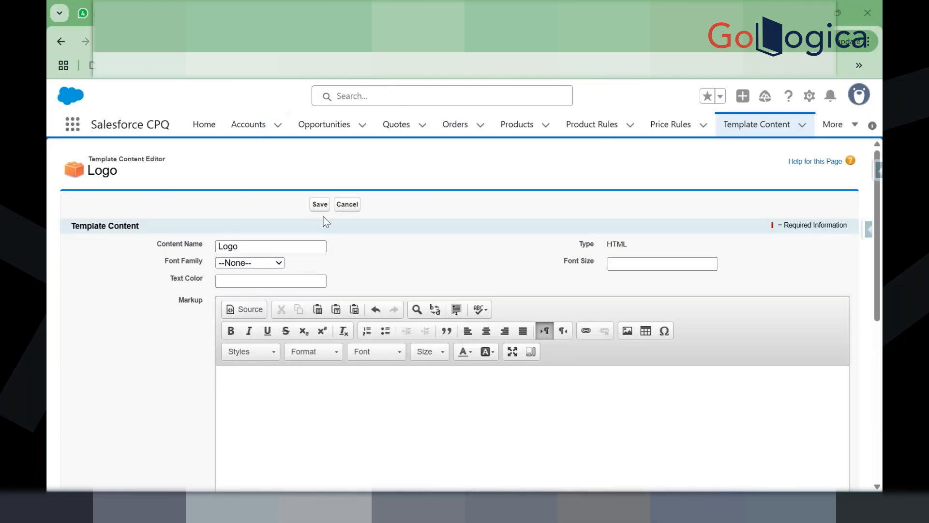
pyautogui.hotkey('alt', 'Tab')
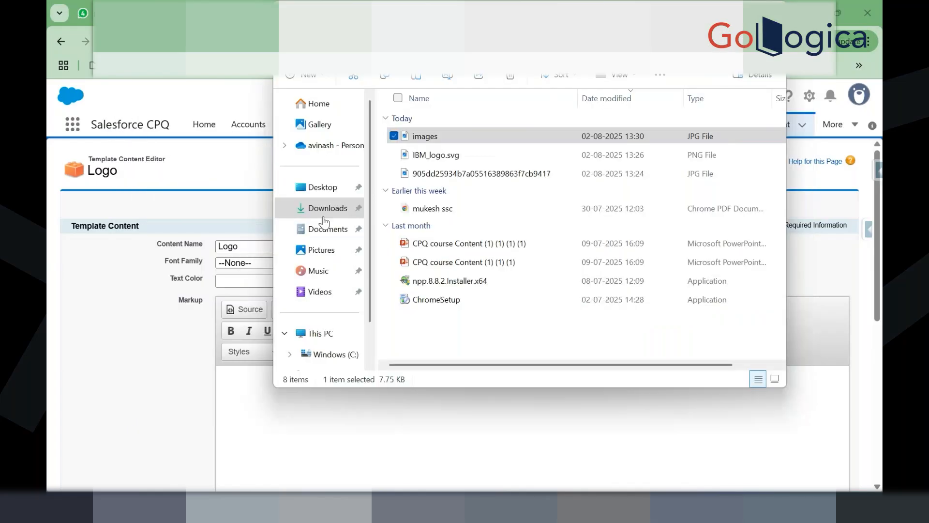
# Step: Open IBM_logo.svg from Downloads in Photos and copy the logo image to the clipboard
pyautogui.click(477, 174)
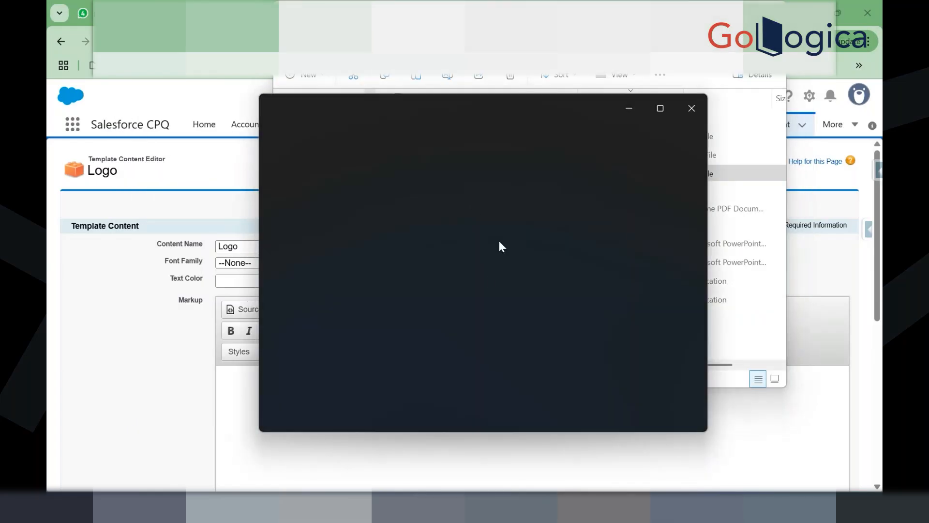
pyautogui.click(683, 108)
pyautogui.click(487, 153)
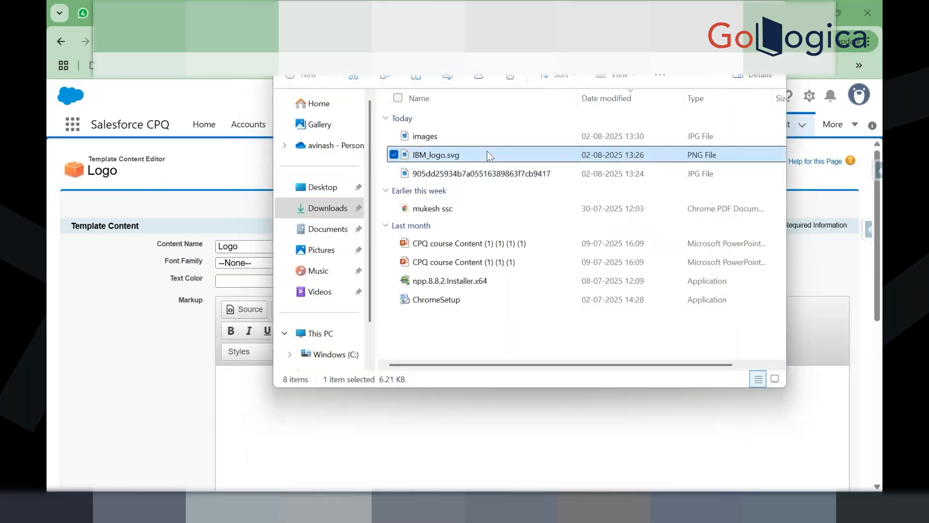
pyautogui.doubleClick(487, 153)
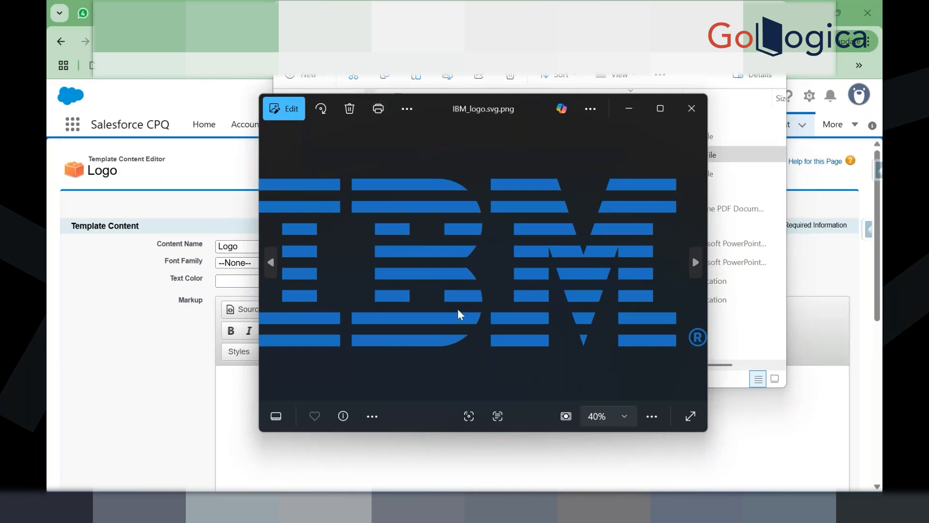
pyautogui.hotkey('ctrl', 'c')
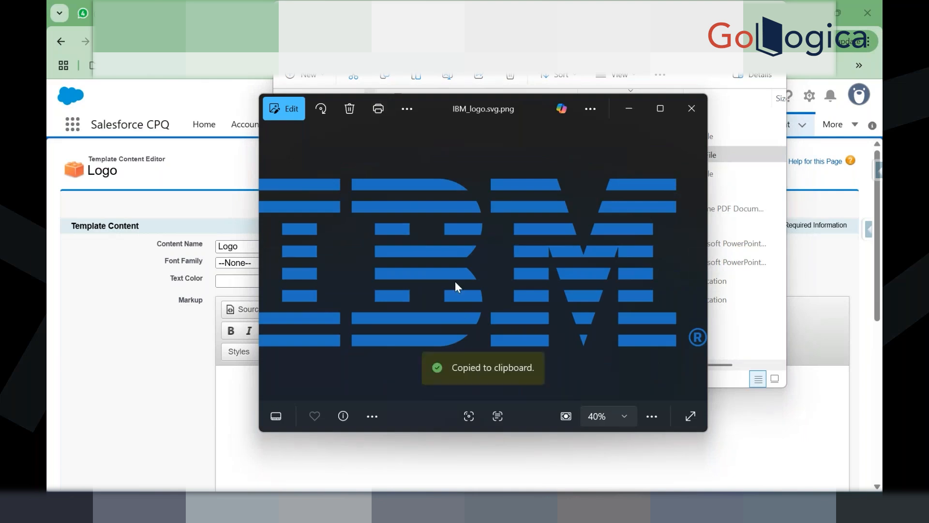
pyautogui.hotkey('alt', 'Tab')
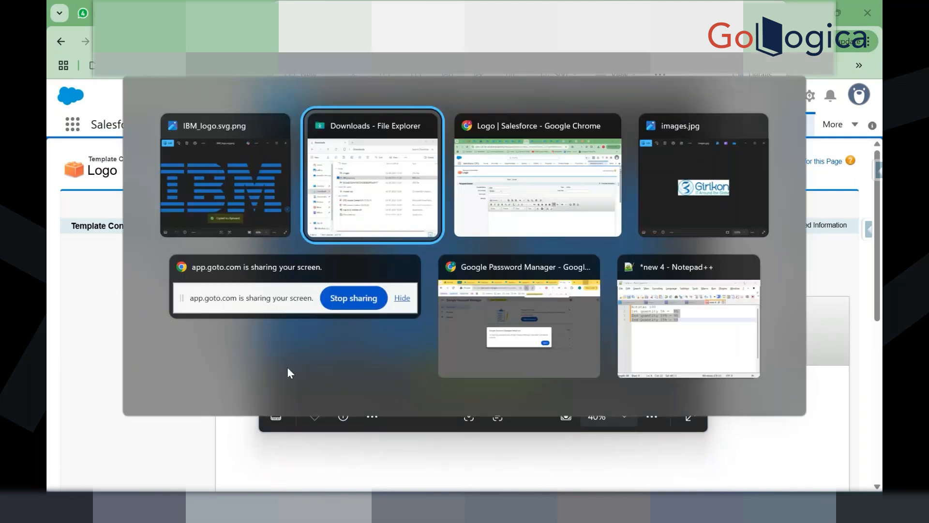
pyautogui.hotkey('alt', 'Tab')
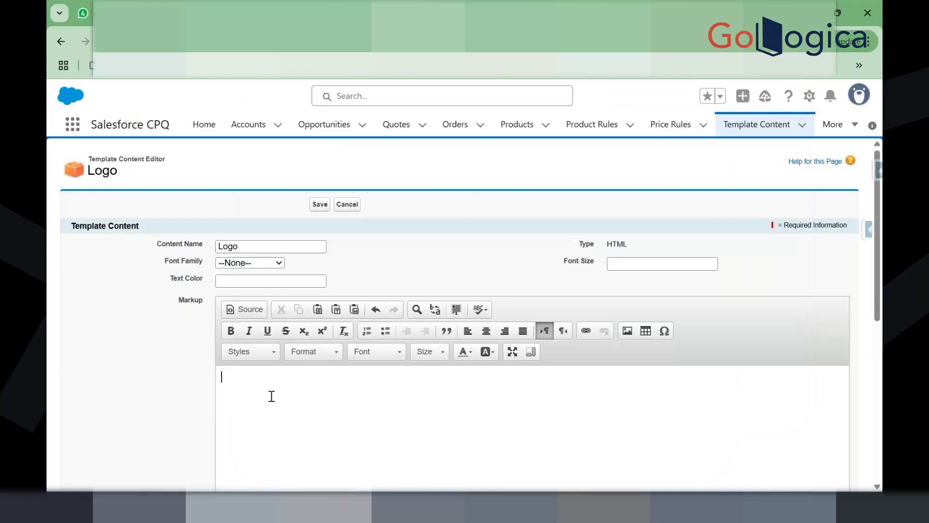
# Step: Paste the copied IBM logo into the Logo markup and check it in Source view
pyautogui.click(272, 392)
pyautogui.hotkey('ctrl', 'v')
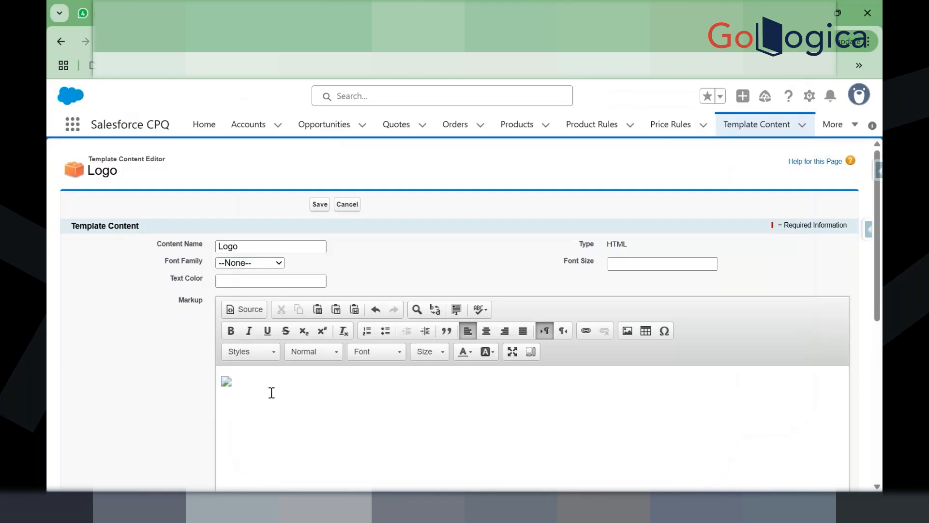
pyautogui.click(243, 316)
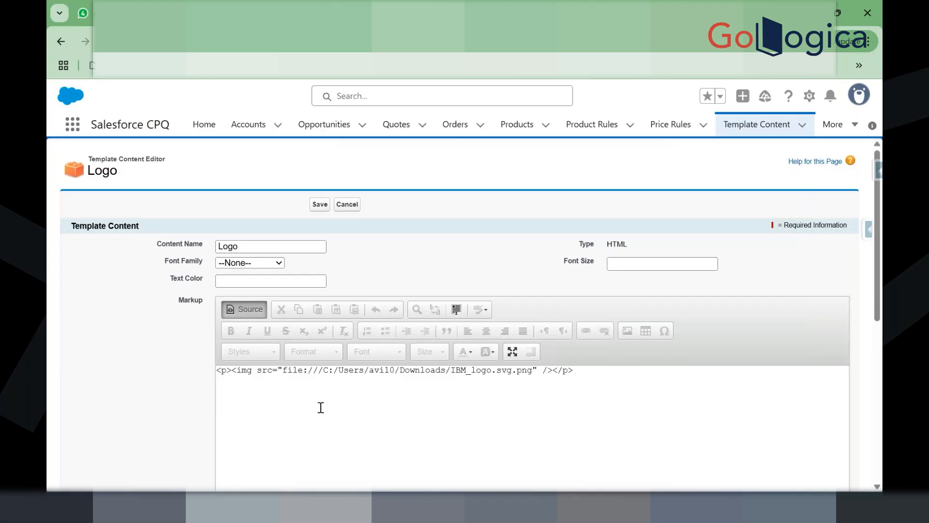
pyautogui.click(244, 313)
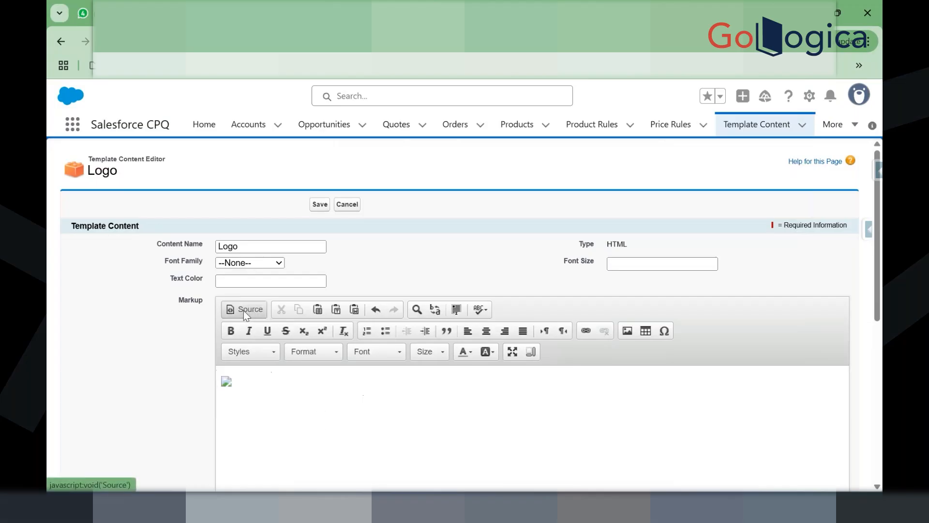
pyautogui.click(243, 310)
pyautogui.click(243, 310)
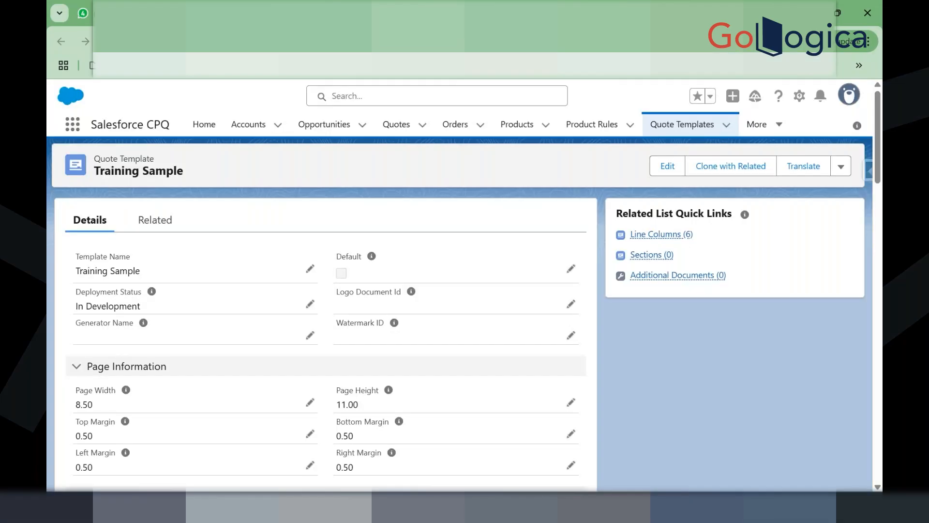
pyautogui.click(405, 14)
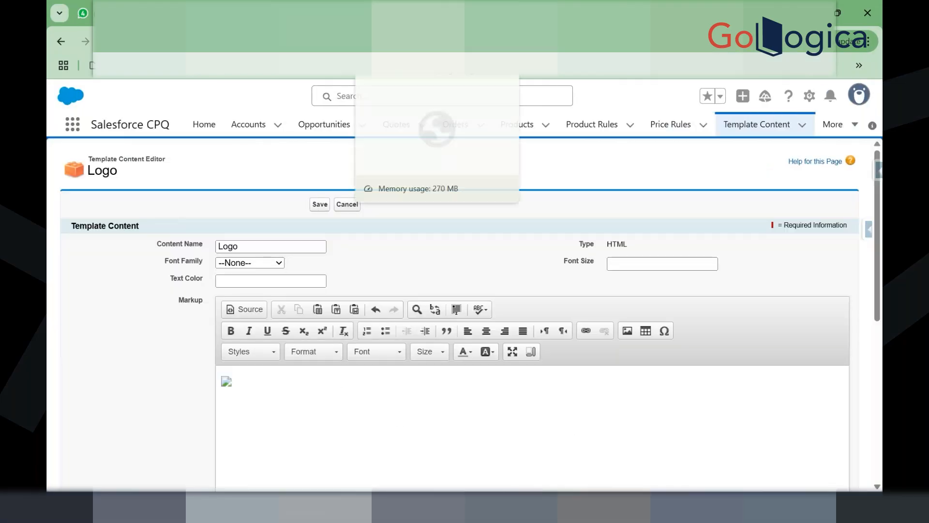
# Step: Replace the markup source with the IBM_logo.svg.png file path, then clear it entirely
pyautogui.hotkey('alt', 'Tab')
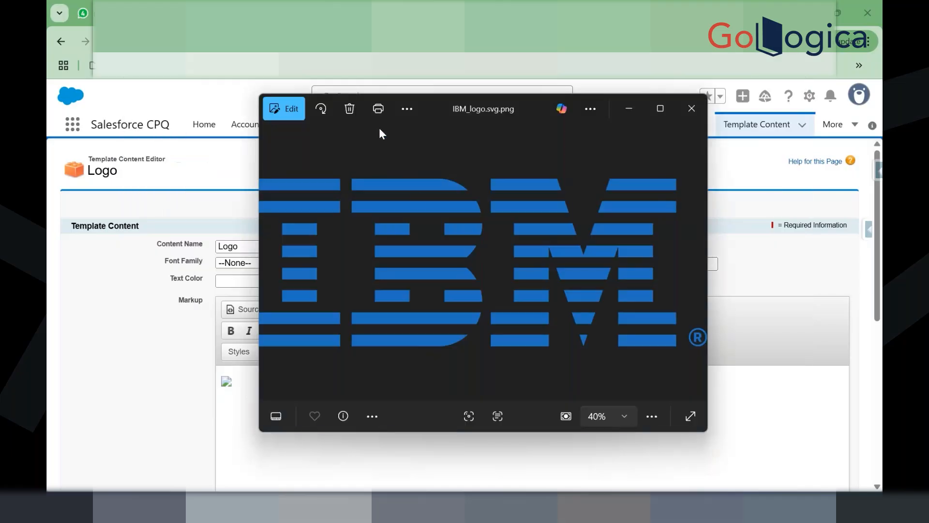
pyautogui.rightClick(418, 195)
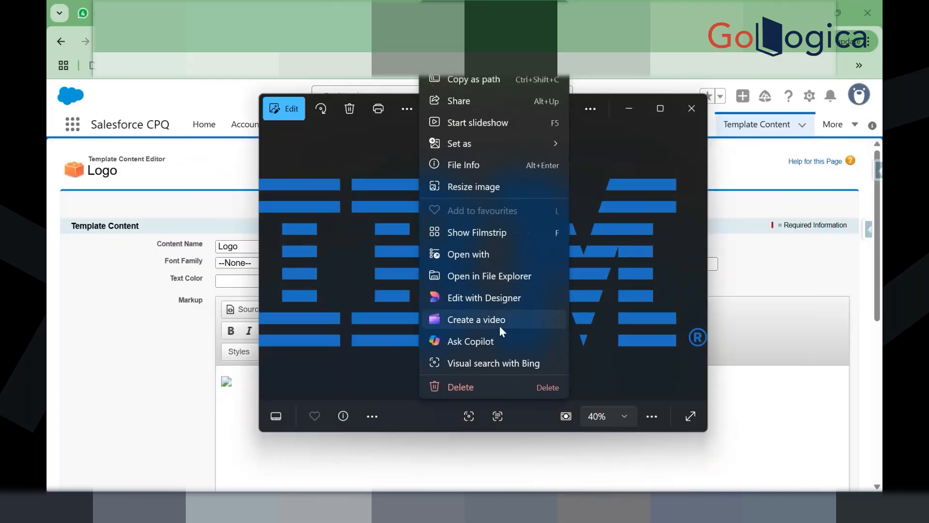
pyautogui.click(481, 83)
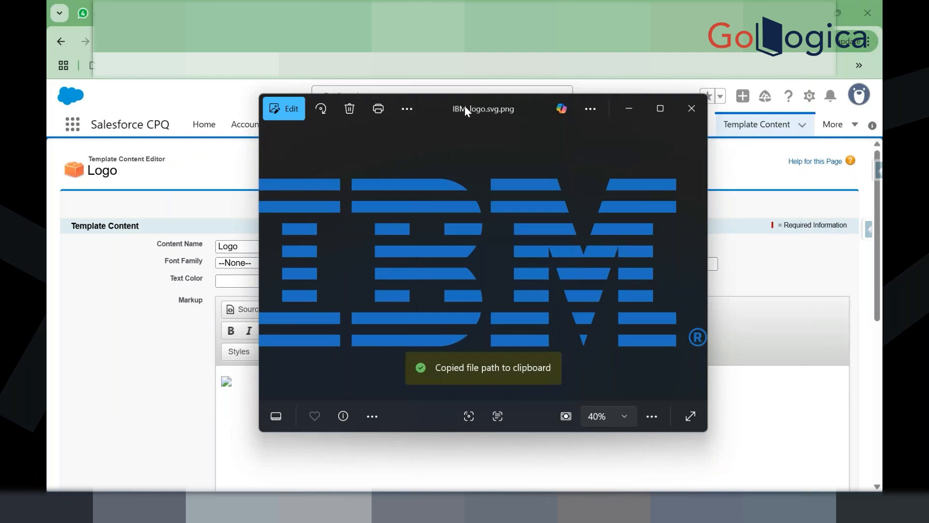
pyautogui.hotkey('alt', 'Tab')
pyautogui.click(249, 307)
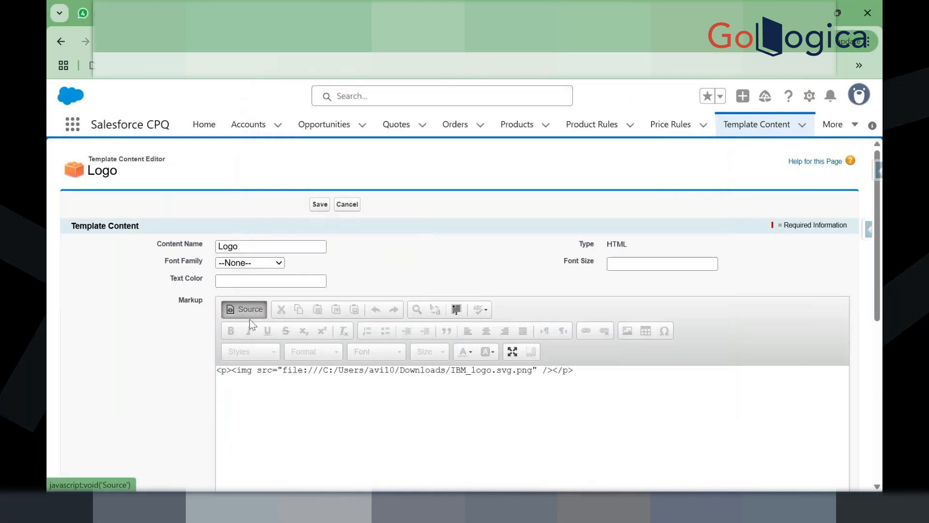
pyautogui.hotkey('ctrl', 'a')
pyautogui.hotkey('ctrl', 'v')
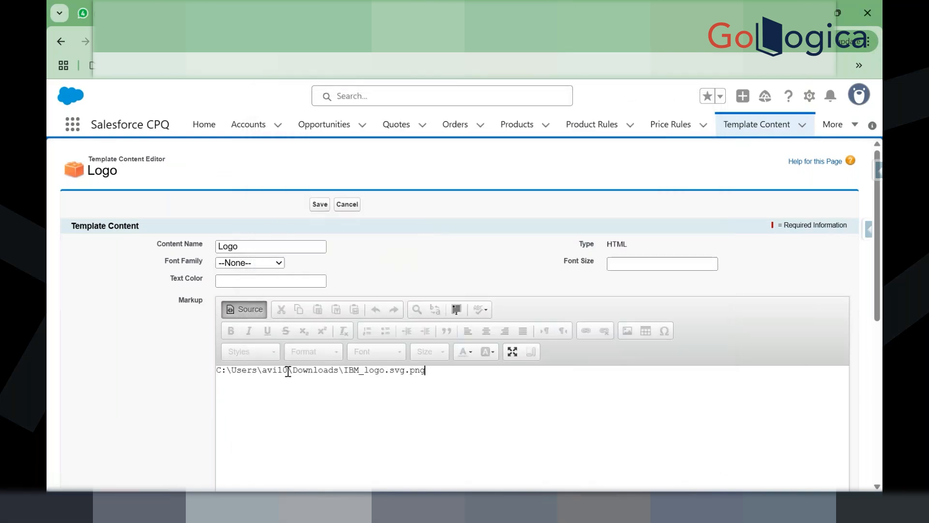
pyautogui.click(245, 308)
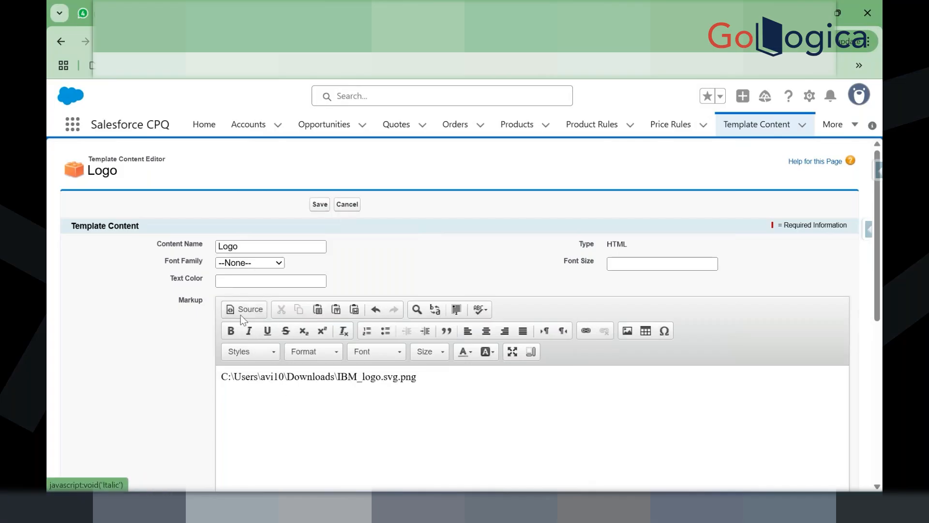
pyautogui.click(243, 309)
pyautogui.hotkey('ctrl', 'a')
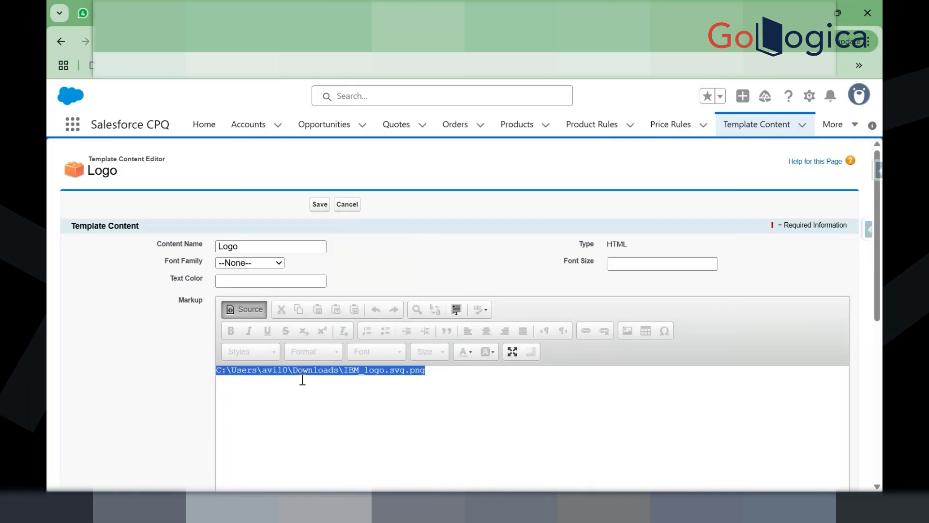
pyautogui.press('BackSpace')
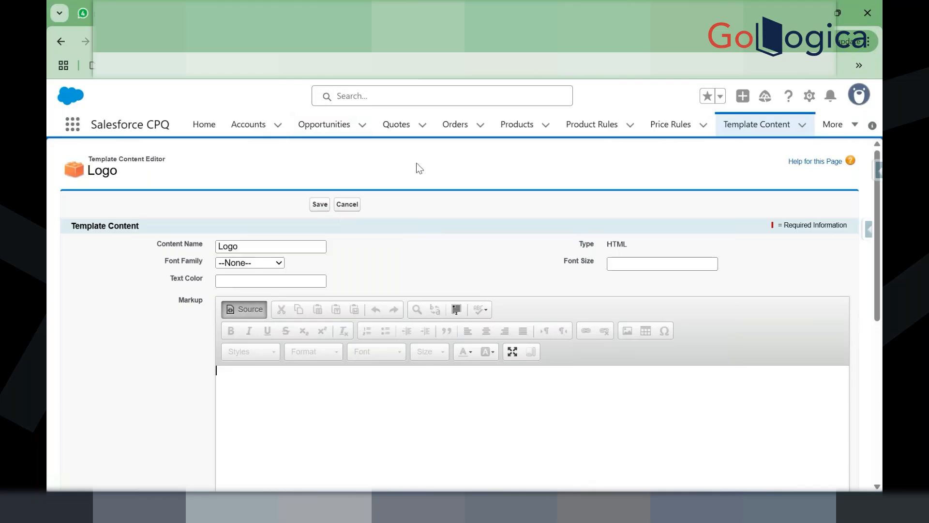
# Step: Re-copy the IBM logo from Photos and recheck the Logo markup in Source view
pyautogui.scroll(-5, 419, 169)
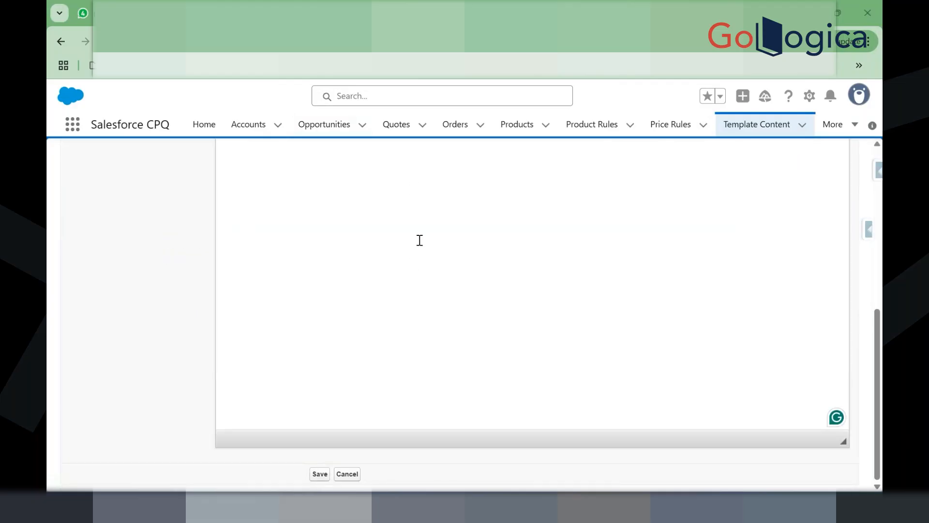
pyautogui.hotkey('alt', 'Tab')
pyautogui.hotkey('ctrl', 'c')
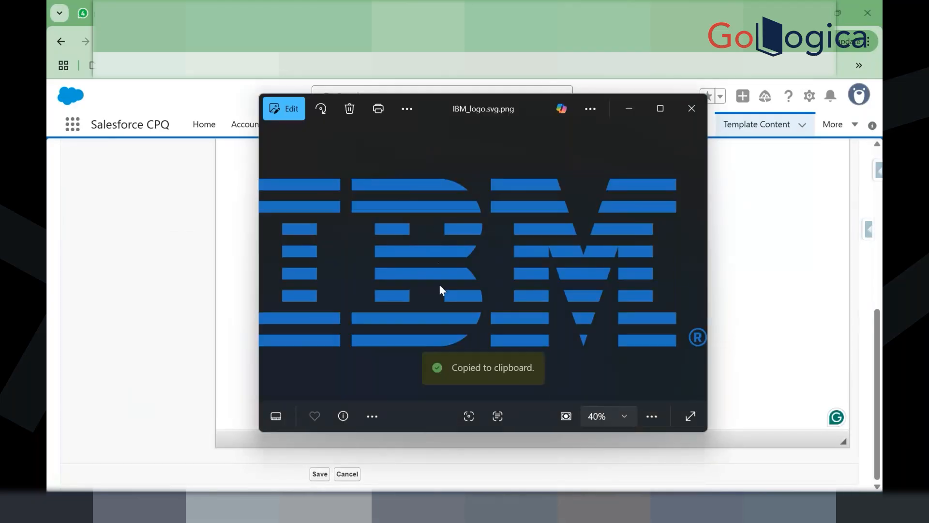
pyautogui.hotkey('alt', 'Tab')
pyautogui.scroll(5, 337, 243)
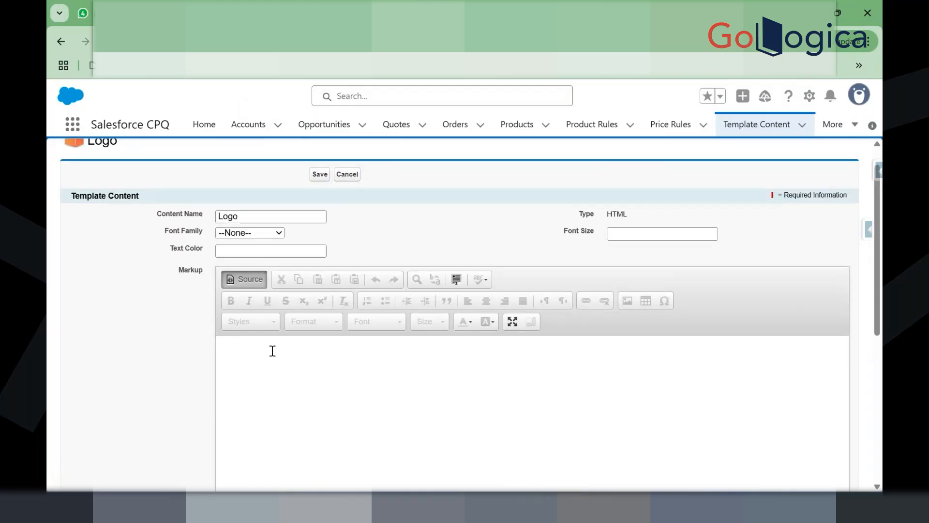
pyautogui.click(241, 275)
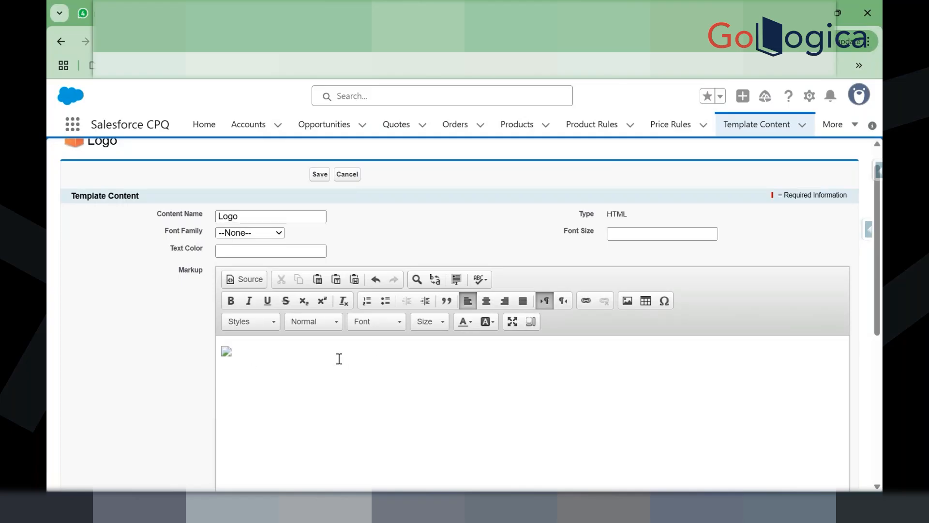
pyautogui.click(247, 283)
pyautogui.click(245, 280)
pyautogui.click(245, 280)
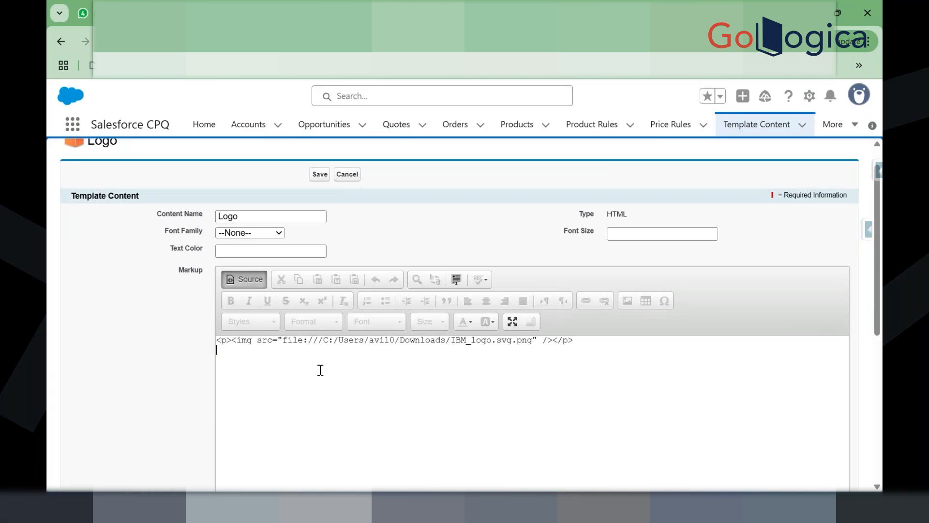
pyautogui.click(245, 280)
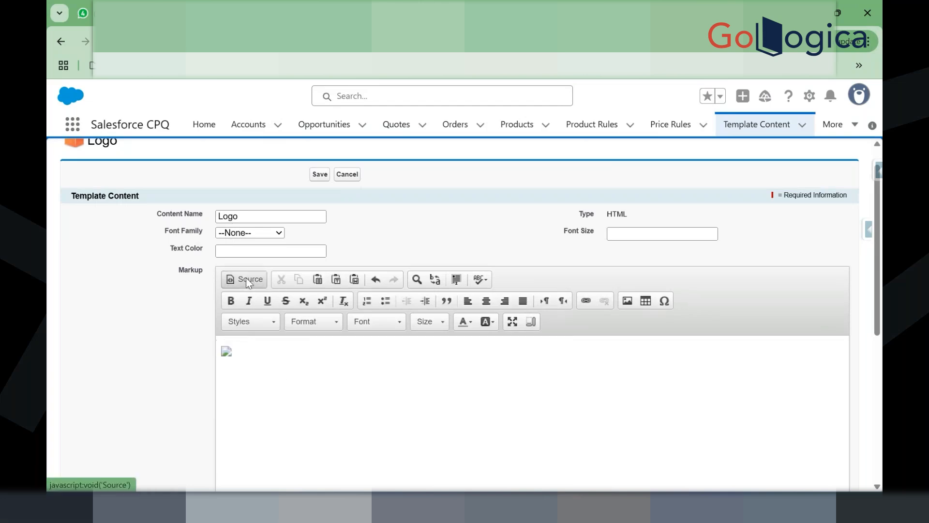
# Step: Type 'Demo' at font size 14 after the image and save the Logo content
pyautogui.click(243, 352)
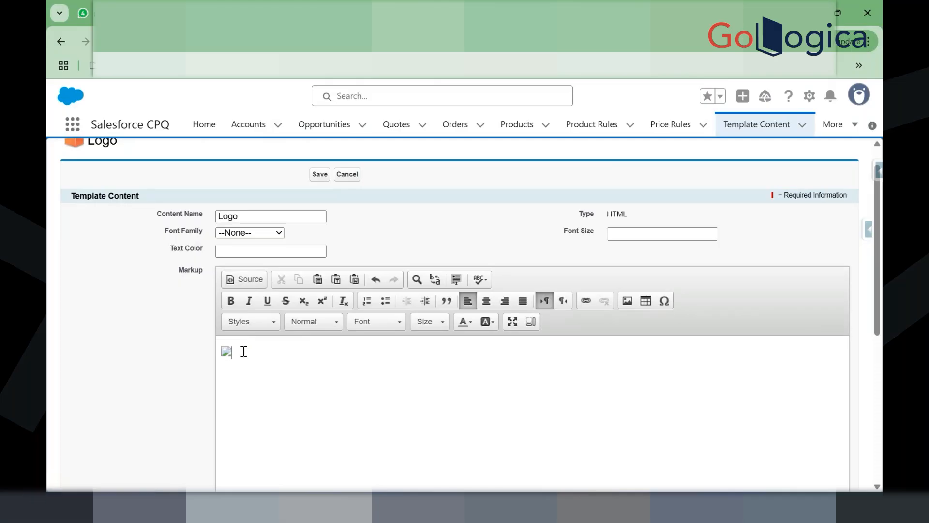
pyautogui.click(421, 325)
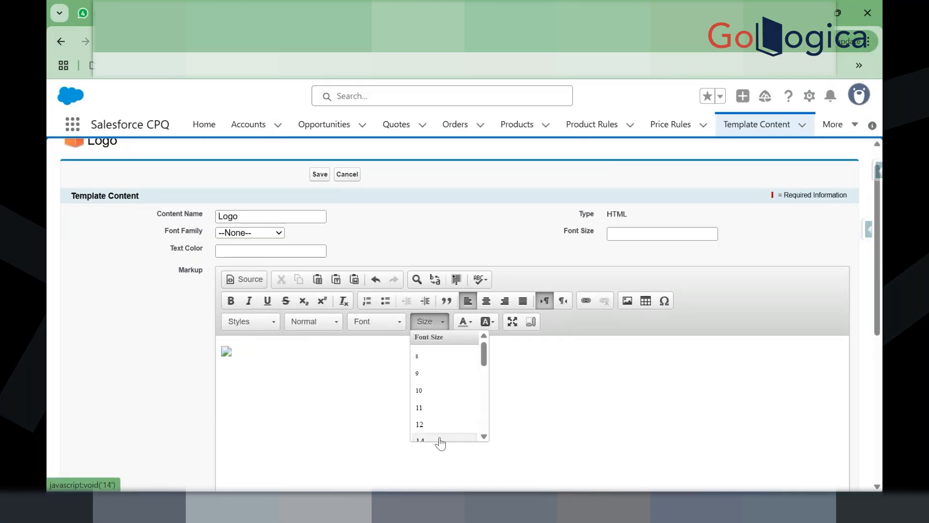
pyautogui.click(438, 439)
pyautogui.click(356, 388)
pyautogui.scroll(-1, 355, 388)
pyautogui.scroll(1, 354, 388)
pyautogui.write('Demo')
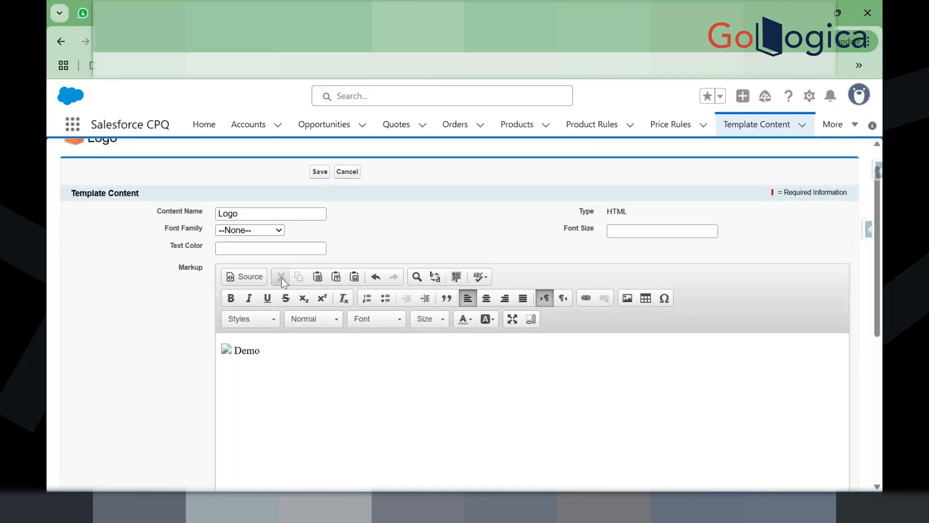
pyautogui.click(247, 279)
pyautogui.click(247, 279)
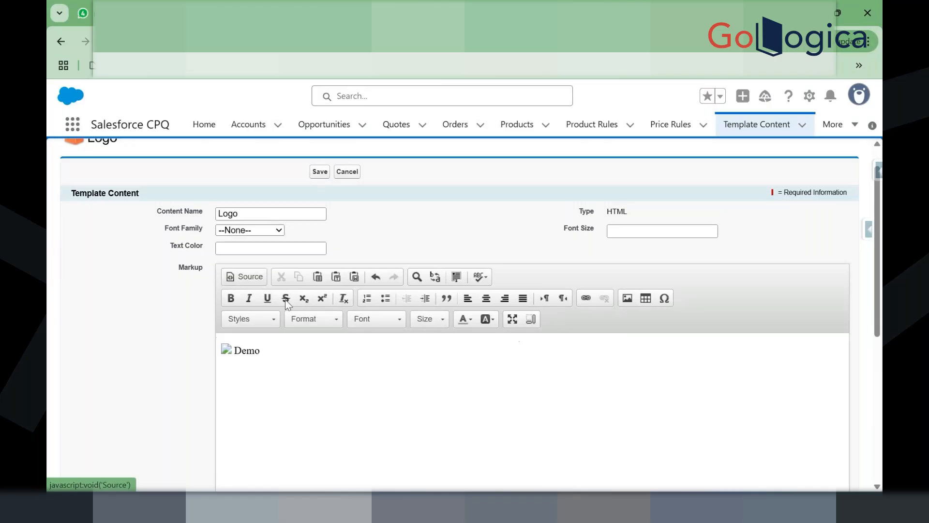
pyautogui.click(317, 171)
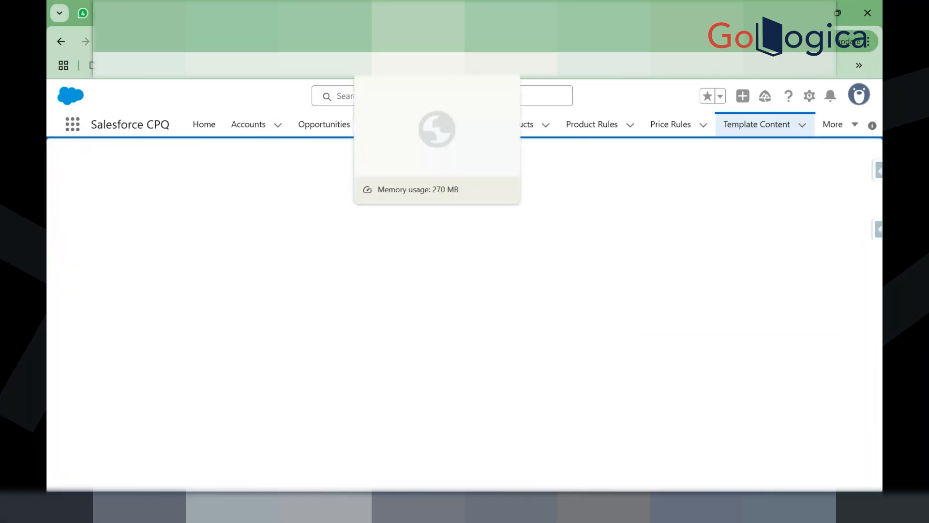
# Step: Close the old Quote Preview and generate a fresh one showing 'Demo' on page 1
pyautogui.click(402, 13)
pyautogui.scroll(4, 407, 315)
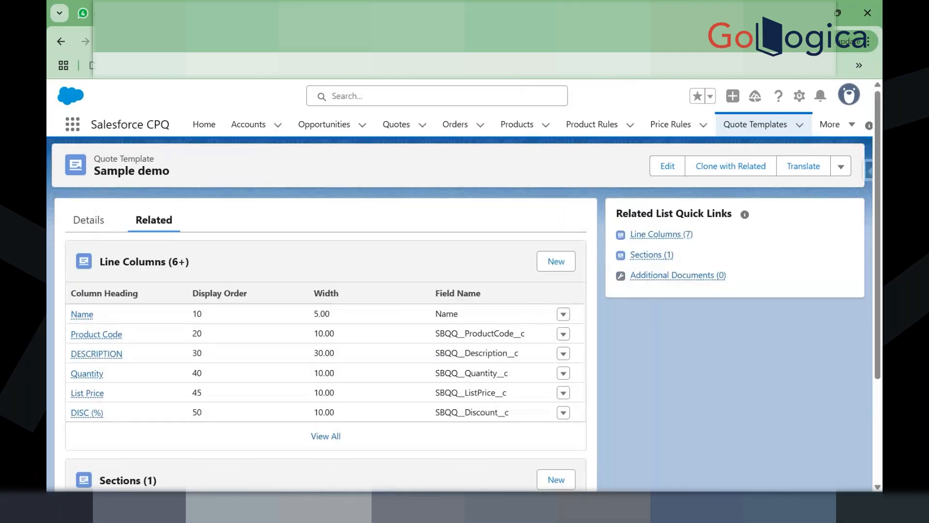
pyautogui.click(271, 13)
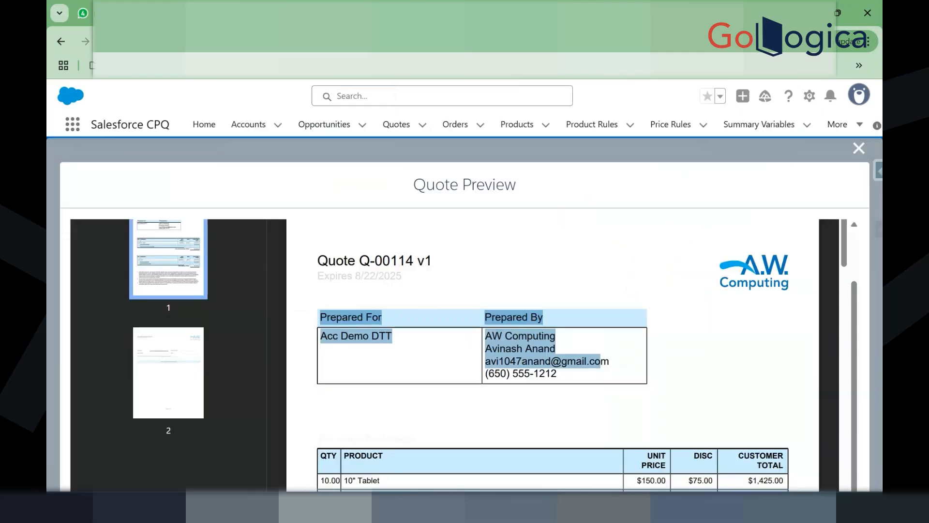
pyautogui.click(858, 147)
pyautogui.click(793, 189)
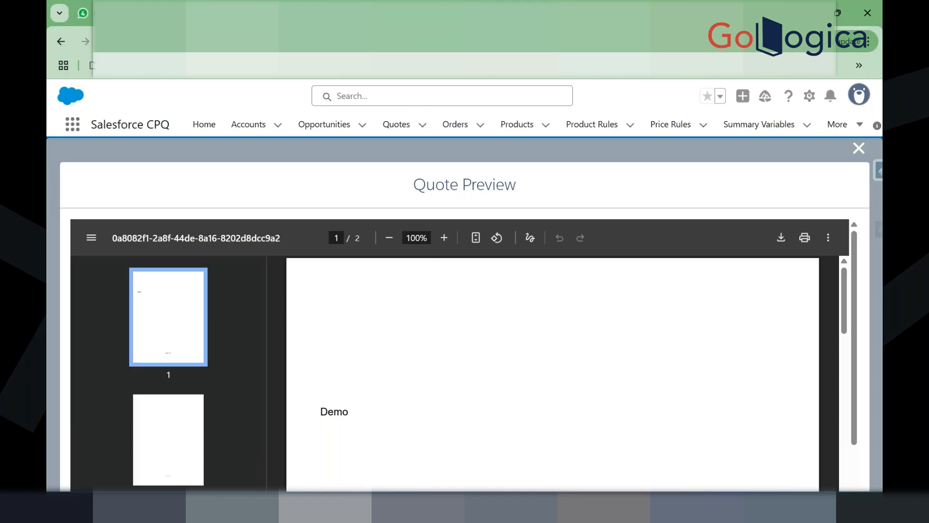
# Step: Cycle through the logo search, IBM logo and login tabs back to the Logo content record
pyautogui.click(609, 13)
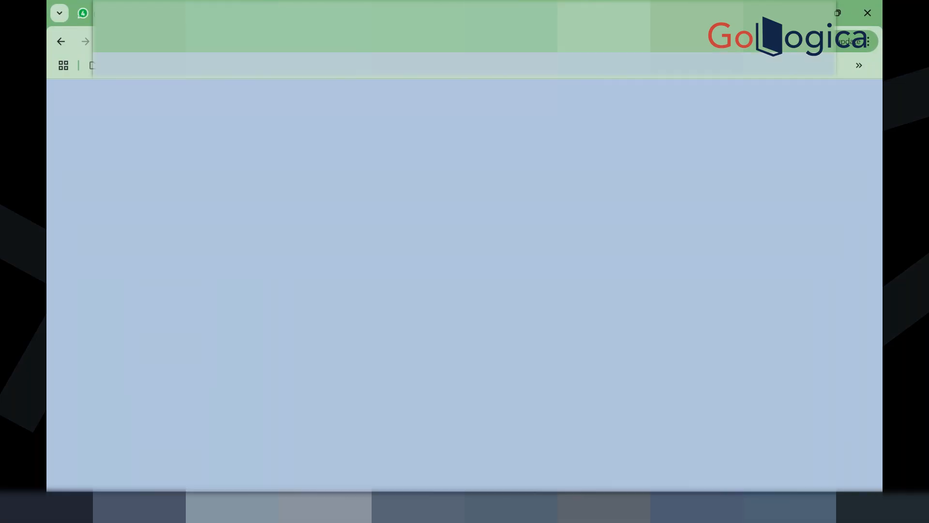
pyautogui.click(650, 13)
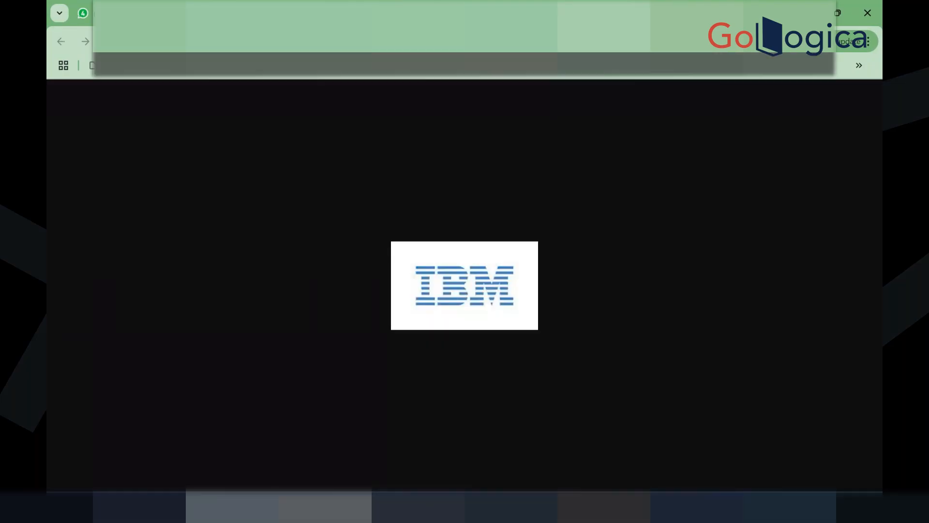
pyautogui.hotkey('ctrl', 'Tab')
pyautogui.hotkey('ctrl', 'Tab')
pyautogui.hotkey('ctrl', 'Tab')
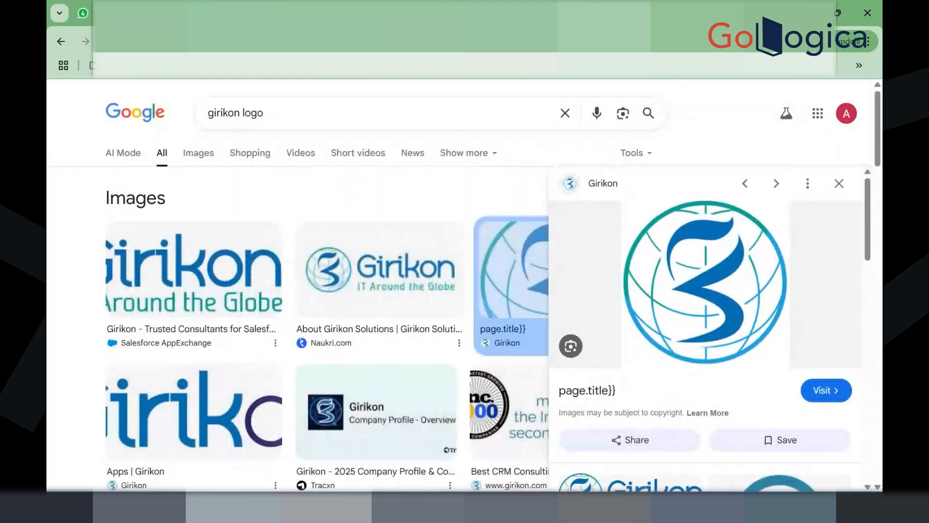
pyautogui.hotkey('ctrl', 'Tab')
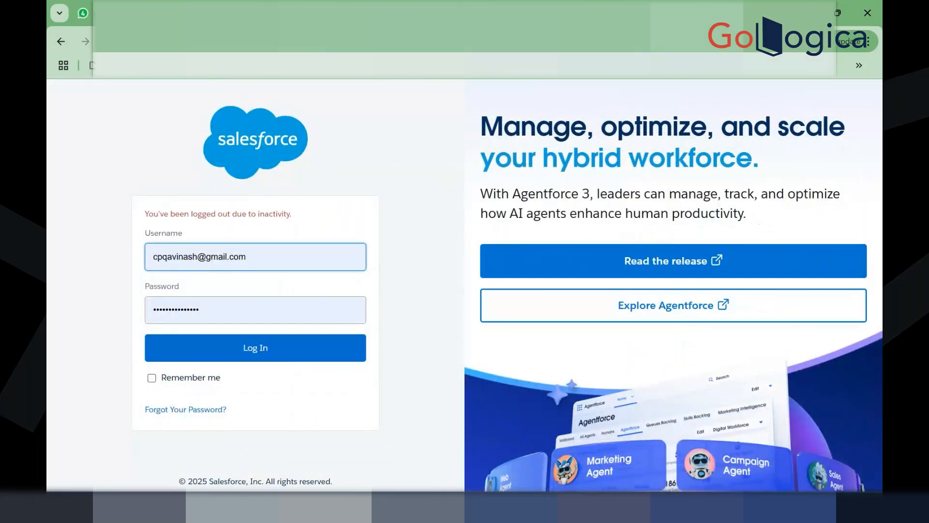
pyautogui.hotkey('ctrl', 'Tab')
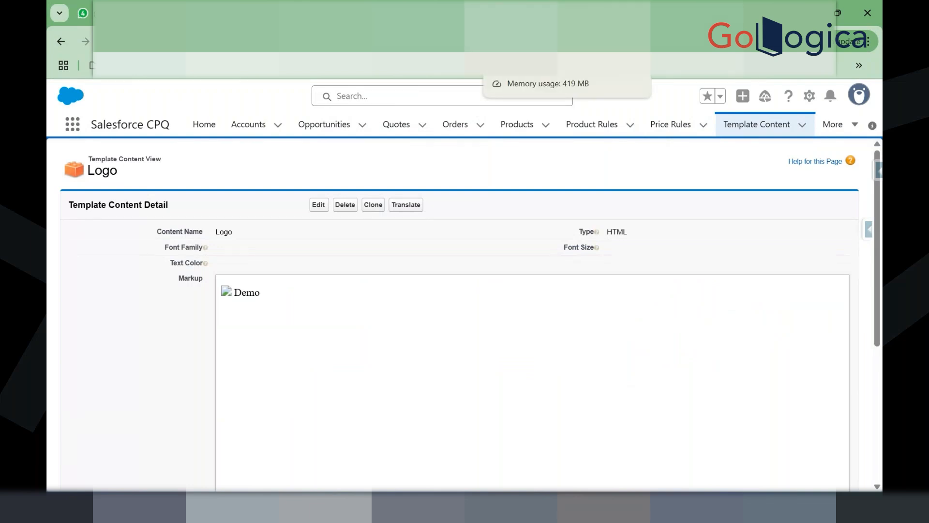
# Step: Move to the AW Proposal template tab and open its AW Cover Page content
pyautogui.hotkey('ctrl', 'Tab')
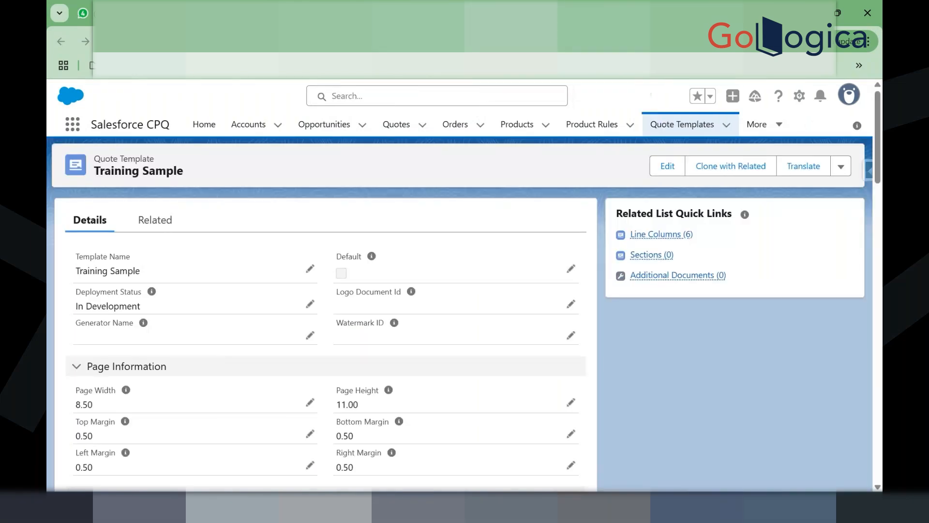
pyautogui.hotkey('ctrl', 'shift', 'Tab')
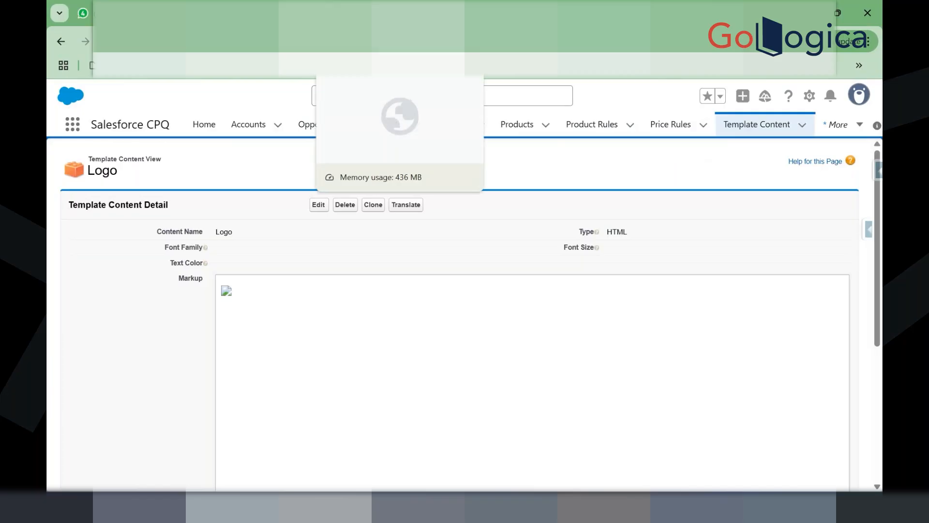
pyautogui.click(342, 13)
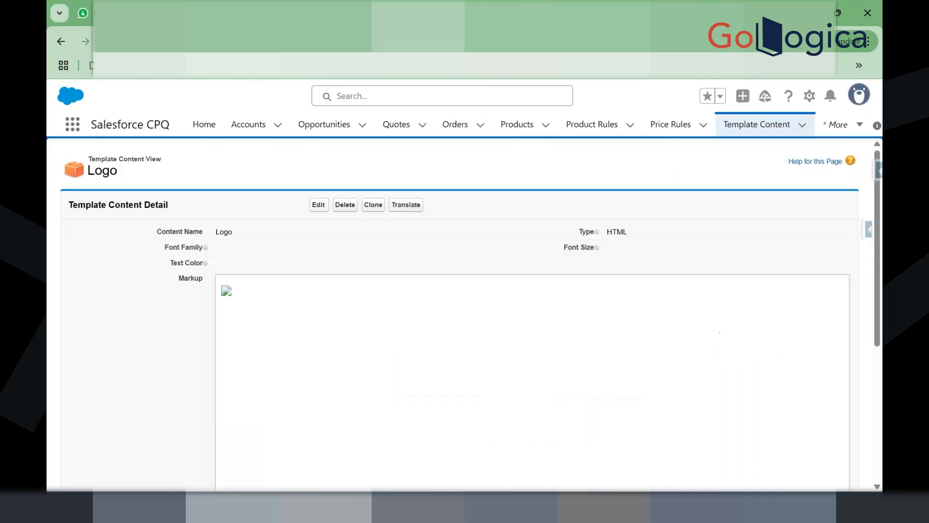
pyautogui.hotkey('ctrl', 'Tab')
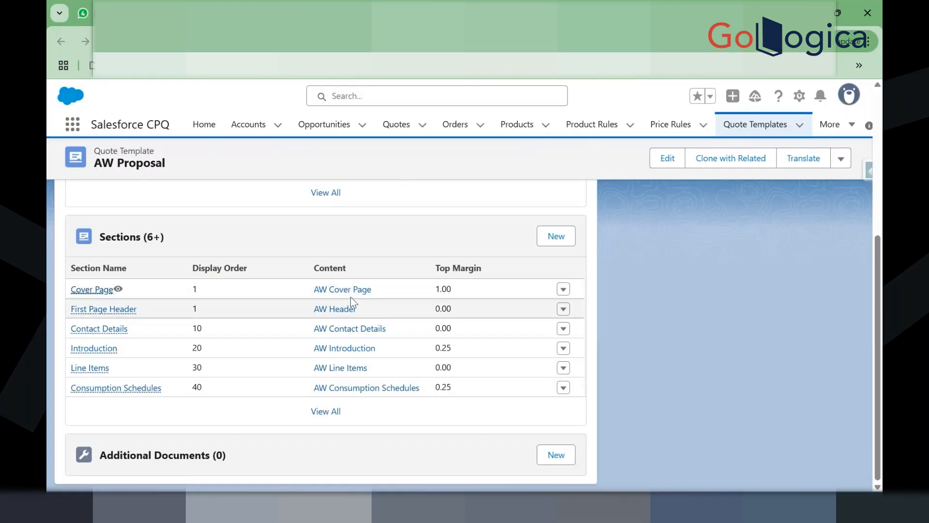
pyautogui.click(345, 290)
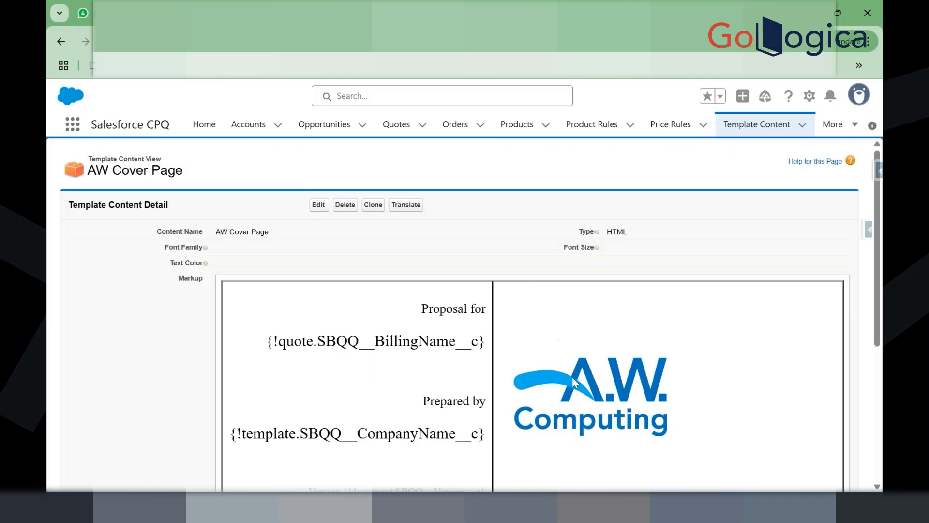
# Step: Edit AW Cover Page and select its A.W. Computing logo image
pyautogui.click(328, 207)
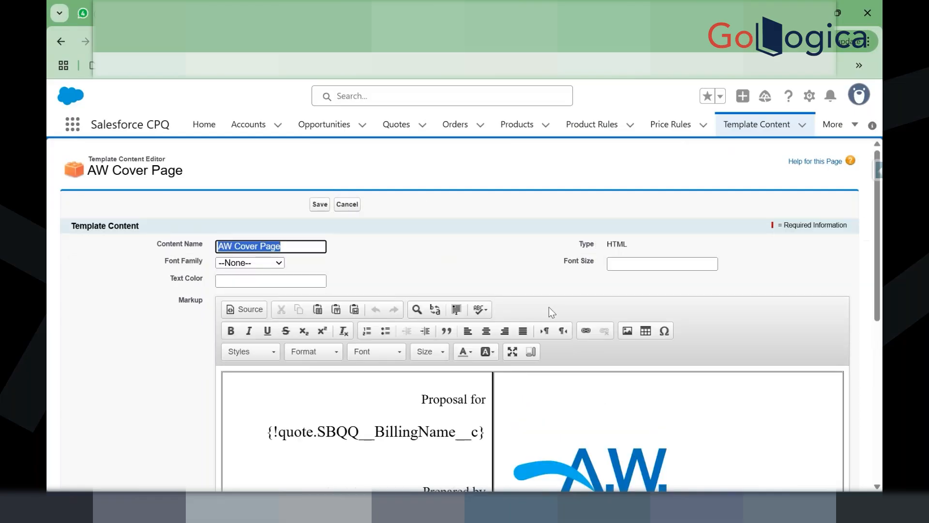
pyautogui.scroll(-3, 587, 401)
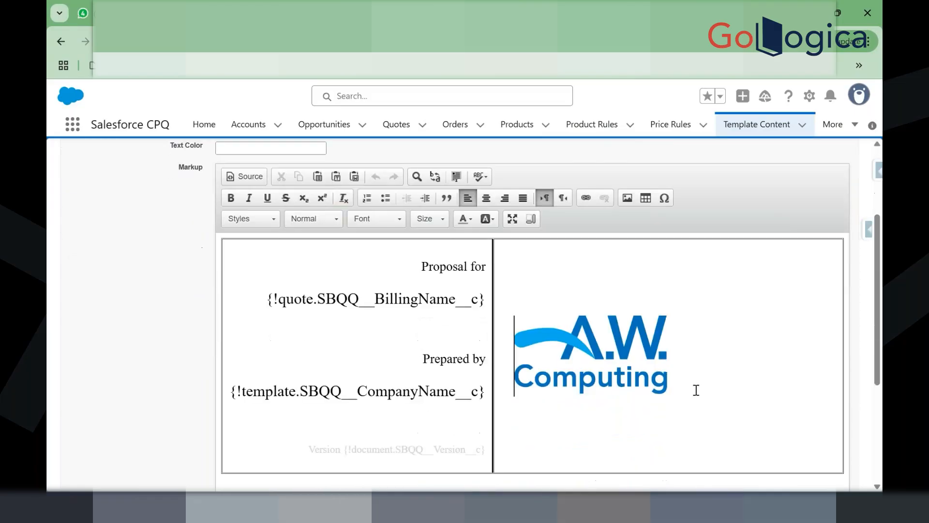
pyautogui.moveTo(674, 381); pyautogui.dragTo(510, 350)
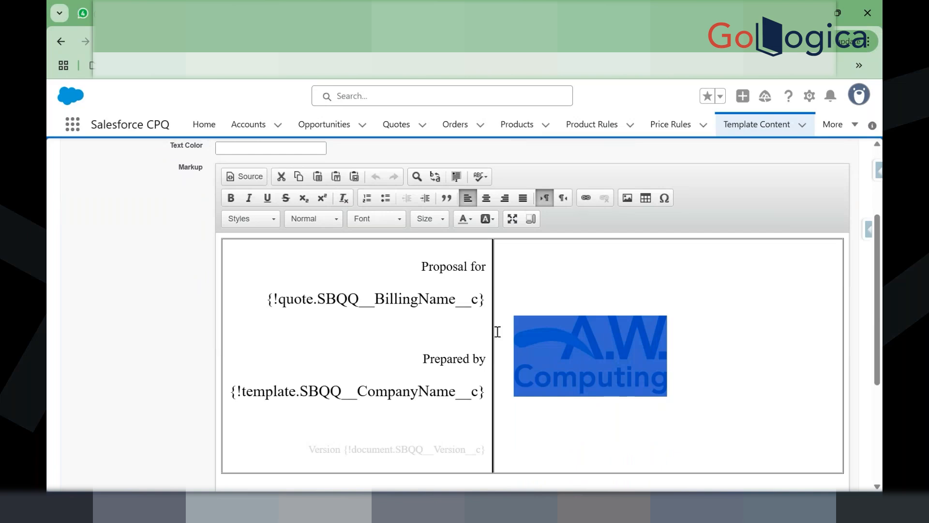
# Step: Return to the Sample demo template and open its Logo content for editing
pyautogui.click(501, 13)
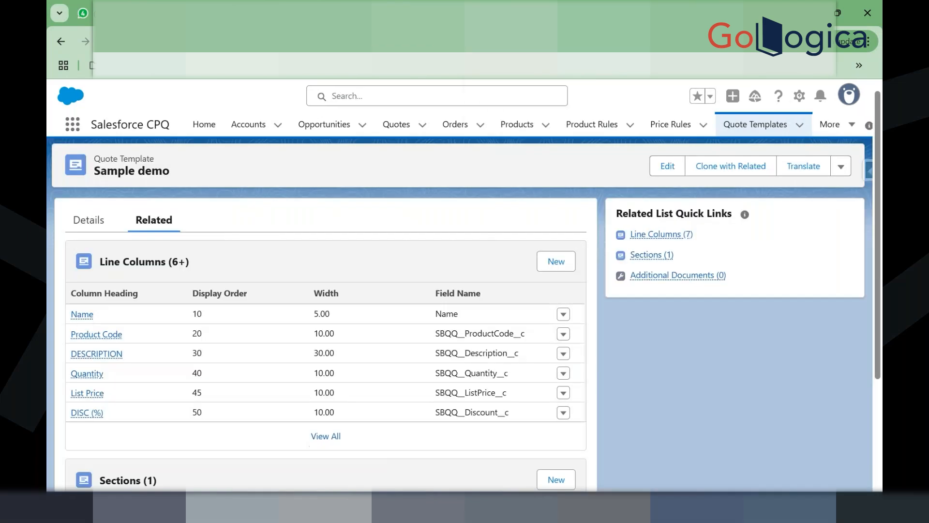
pyautogui.scroll(-3, 416, 176)
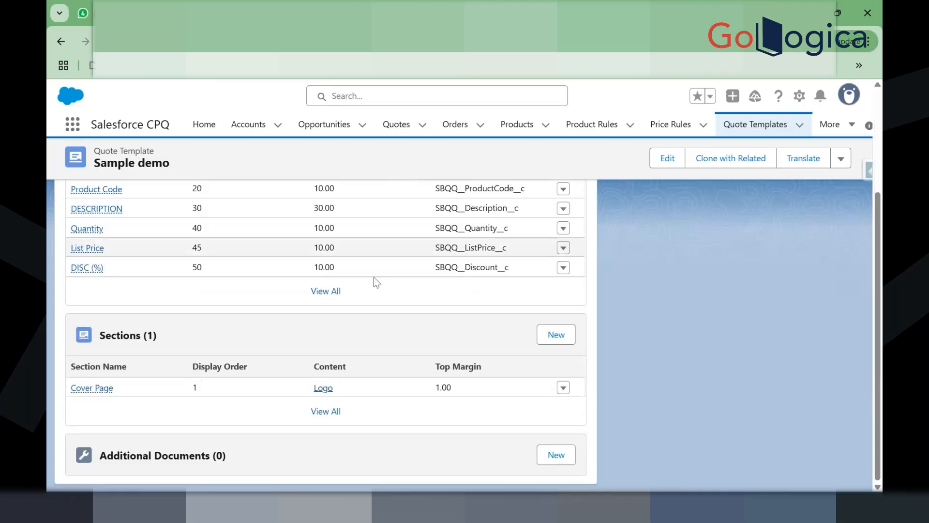
pyautogui.click(508, 13)
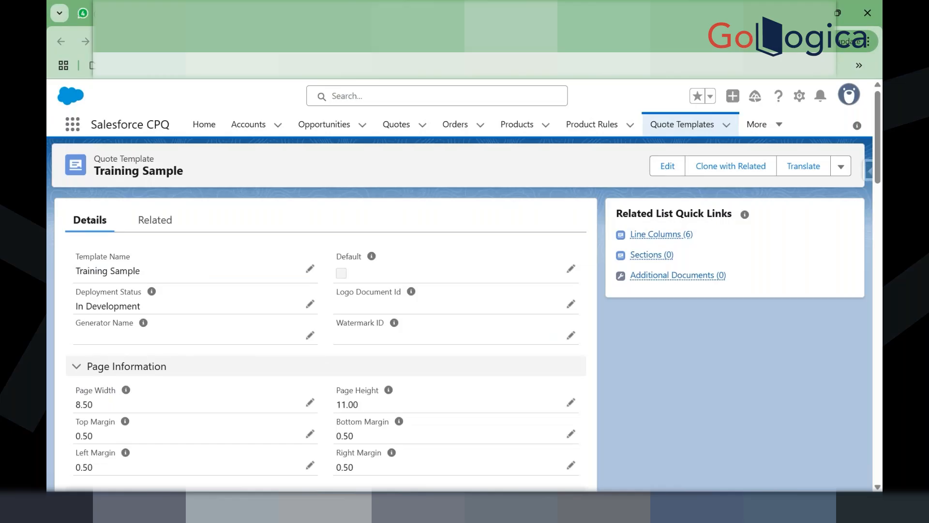
pyautogui.click(421, 13)
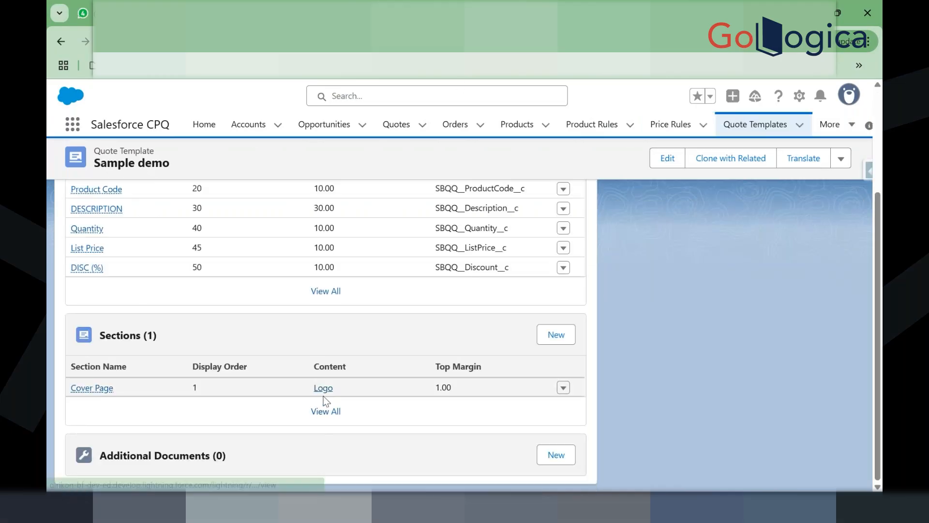
pyautogui.click(324, 388)
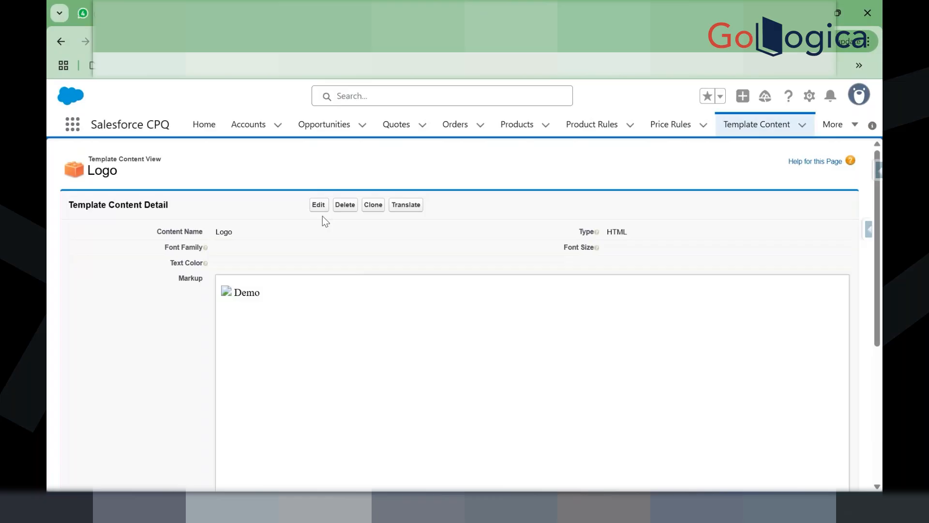
pyautogui.click(321, 208)
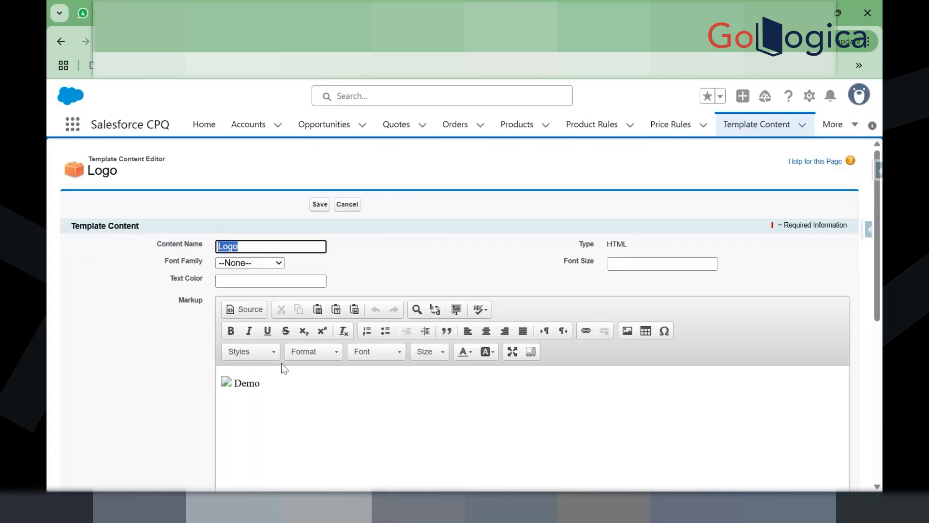
# Step: Replace the word Demo and the broken image placeholder with the pasted A.W. Computing logo
pyautogui.click(284, 395)
pyautogui.press('BackSpace')
pyautogui.press('BackSpace')
pyautogui.press('BackSpace')
pyautogui.press('BackSpace')
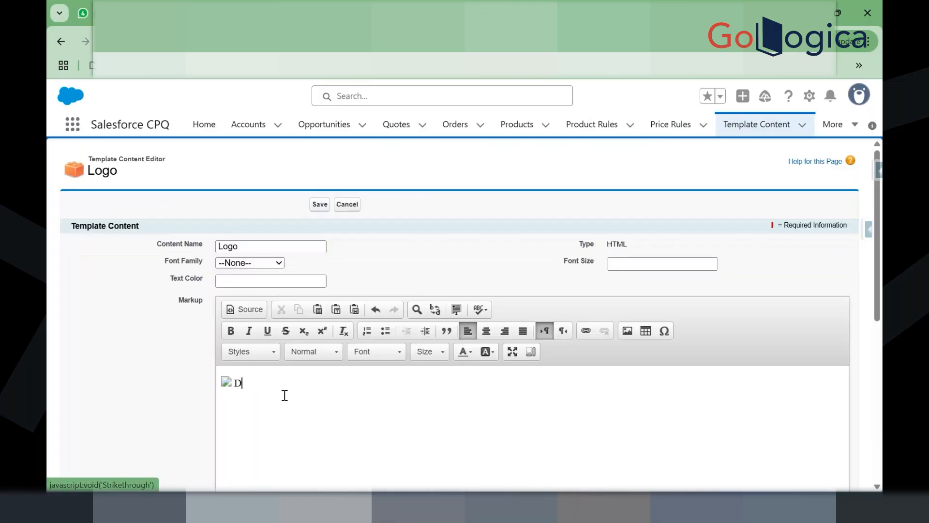
pyautogui.press('BackSpace')
pyautogui.hotkey('ctrl', 'v')
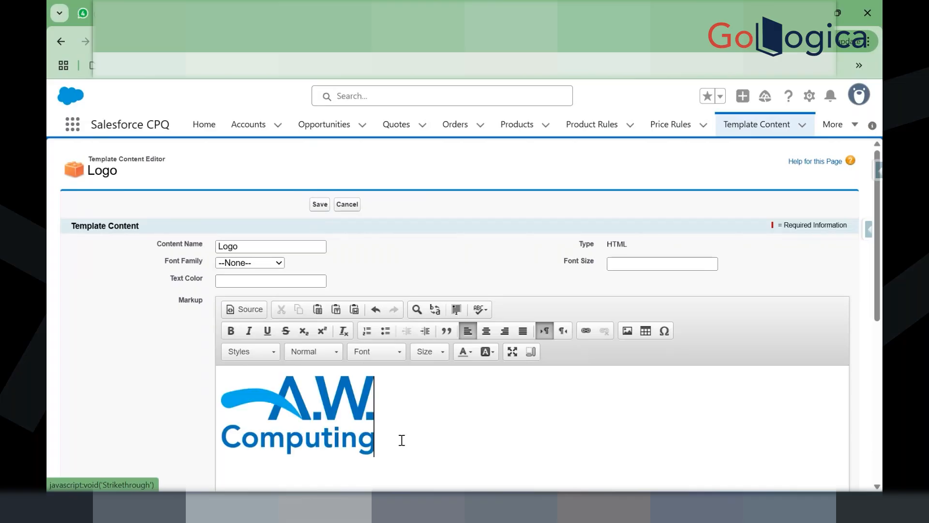
# Step: Check the logo markup (awcomputinglogo.png, height 120) and save the Logo content
pyautogui.scroll(-2, 436, 437)
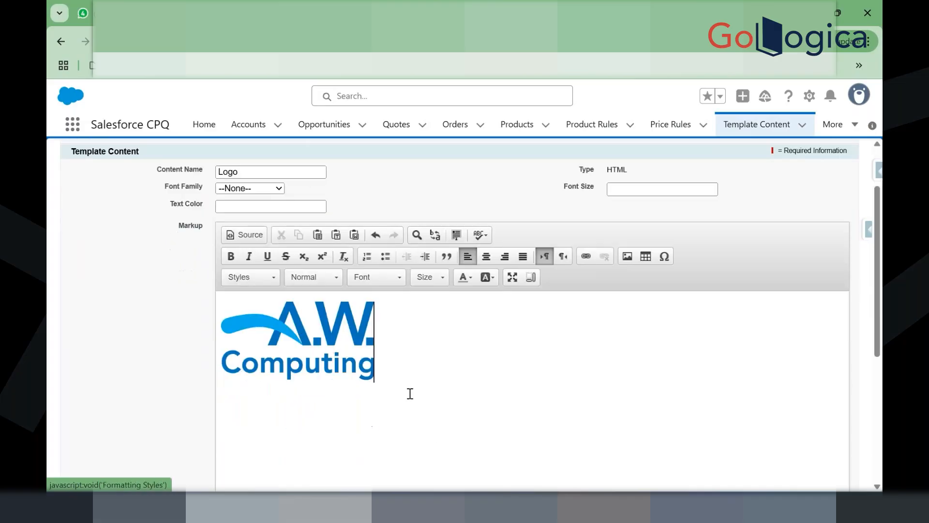
pyautogui.click(231, 236)
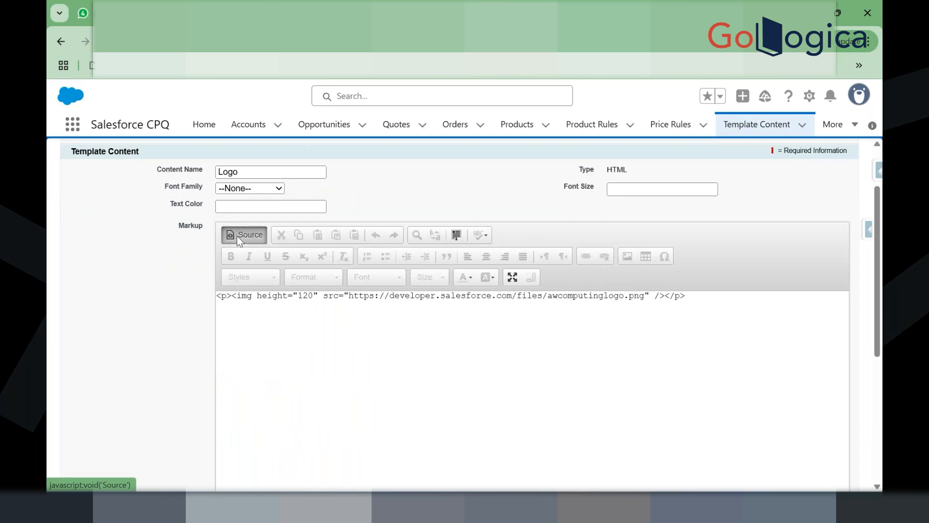
pyautogui.click(236, 236)
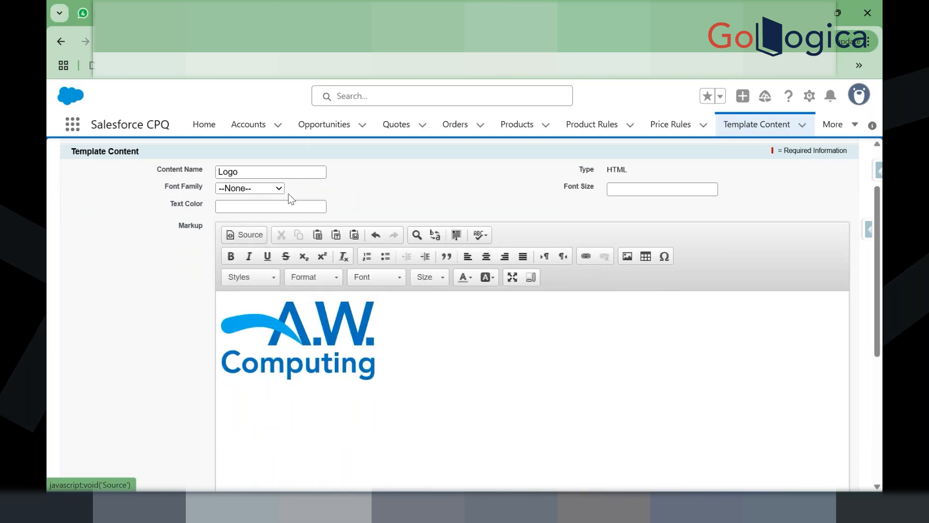
pyautogui.scroll(1, 375, 173)
pyautogui.scroll(1, 376, 174)
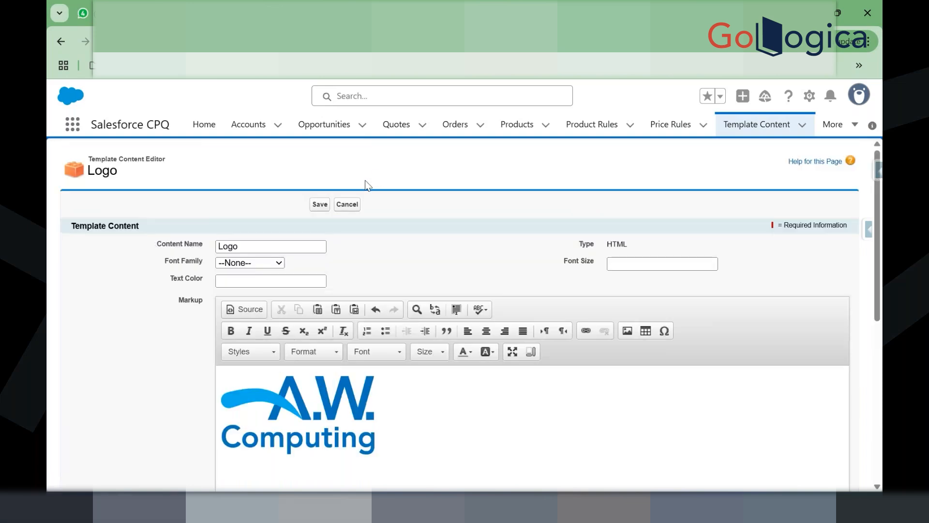
pyautogui.click(320, 205)
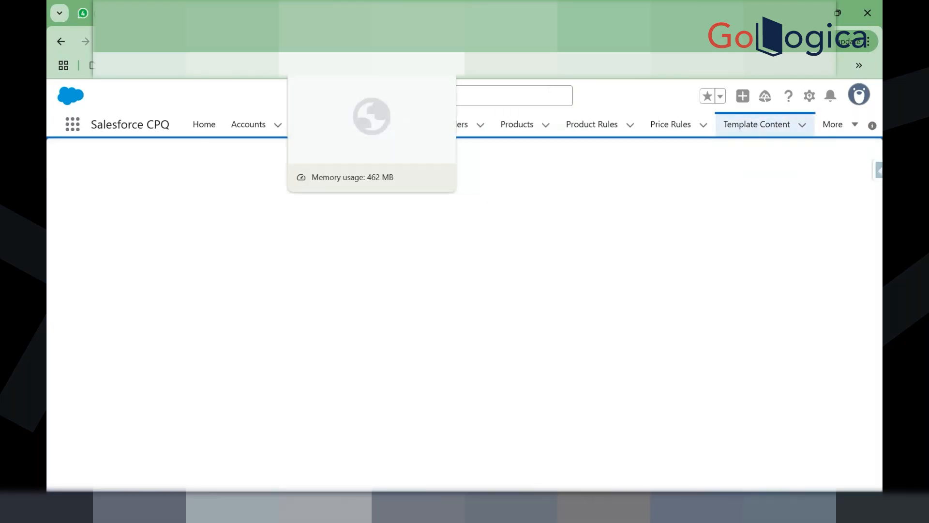
# Step: Regenerate the quote preview and confirm the A.W. Computing logo appears on page 1
pyautogui.click(330, 13)
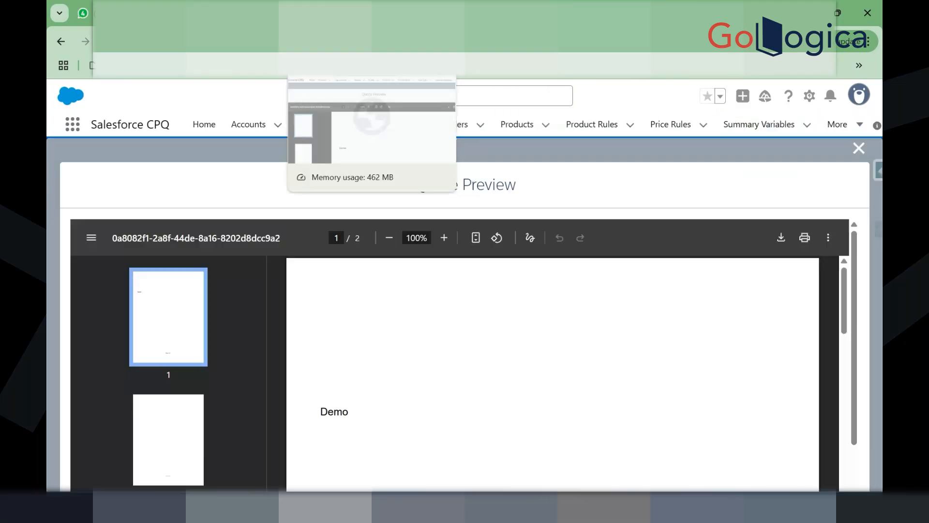
pyautogui.click(859, 146)
pyautogui.click(776, 189)
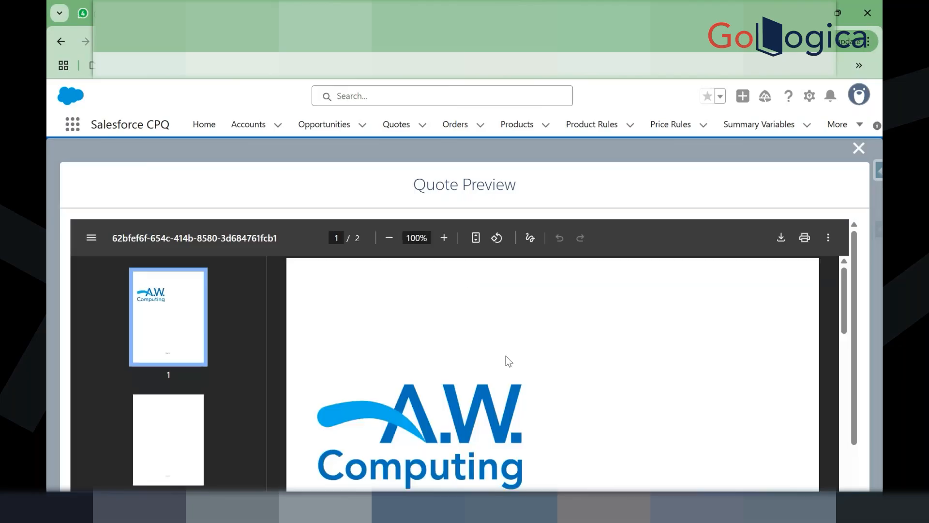
pyautogui.scroll(-3, 504, 359)
pyautogui.scroll(2, 498, 312)
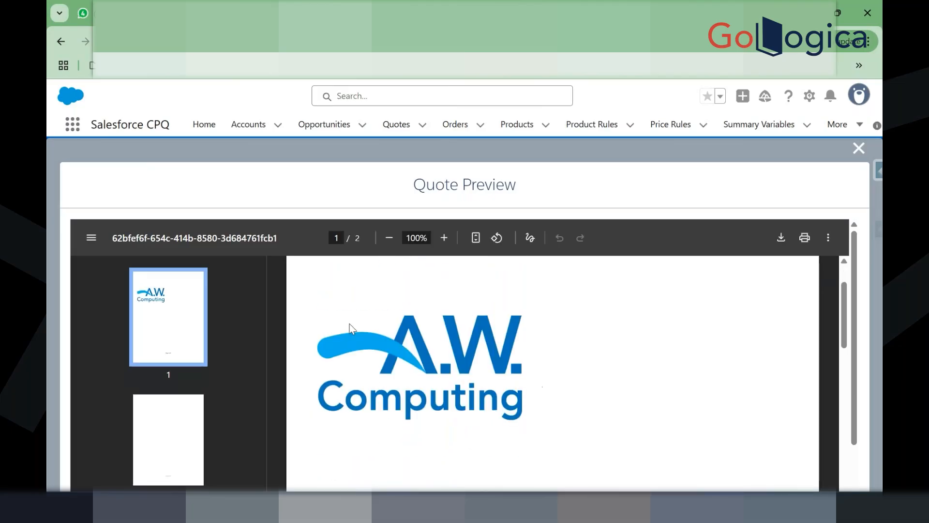
pyautogui.click(854, 147)
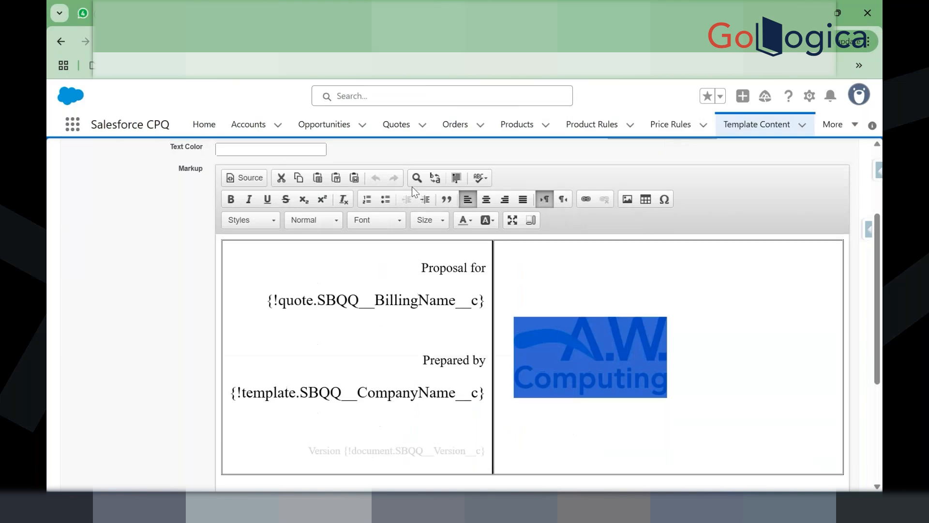
# Step: Discard the AW Cover Page content edits and go back to the Template Content list
pyautogui.scroll(3, 411, 187)
pyautogui.click(354, 204)
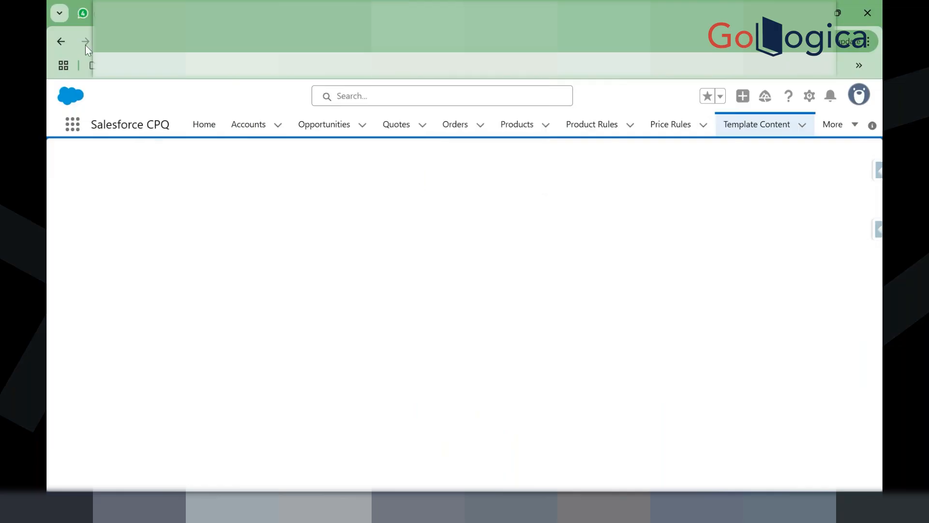
pyautogui.click(71, 42)
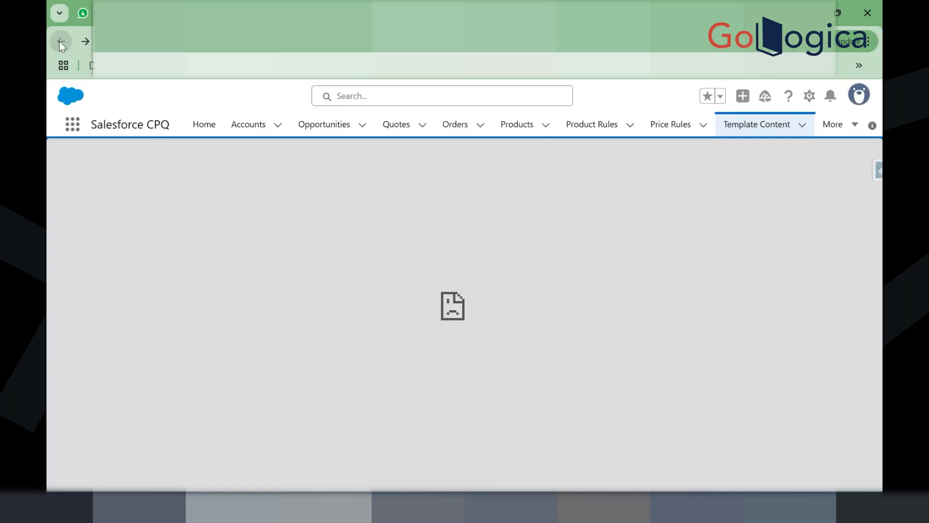
pyautogui.click(59, 41)
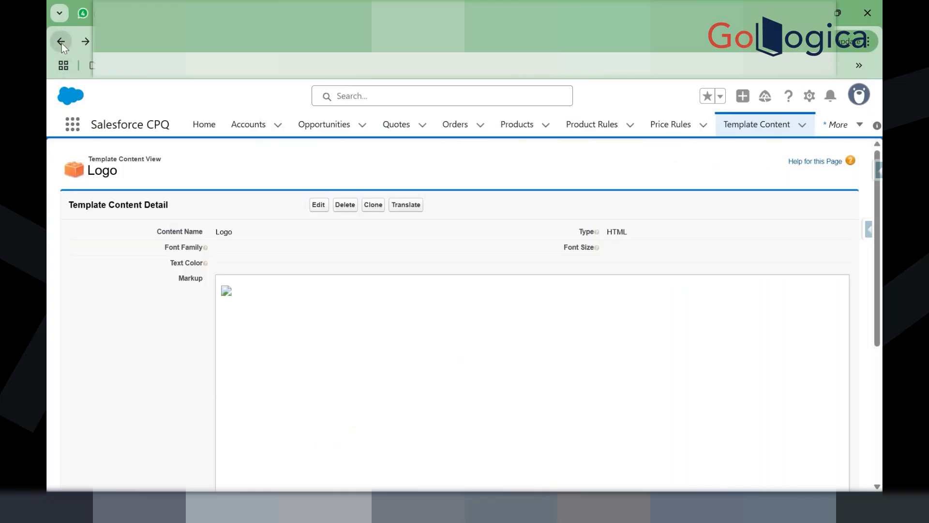
pyautogui.click(61, 42)
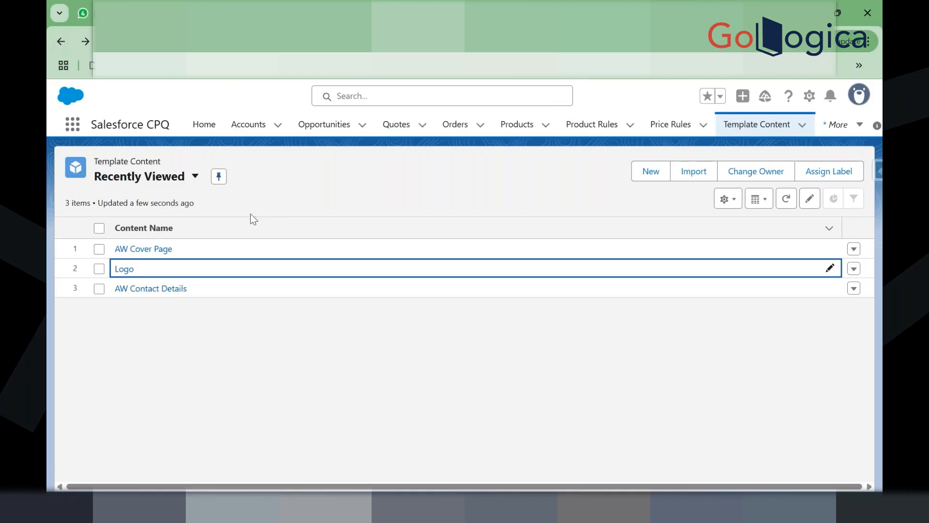
# Step: Go to the Quote Templates list through the More menu
pyautogui.click(748, 135)
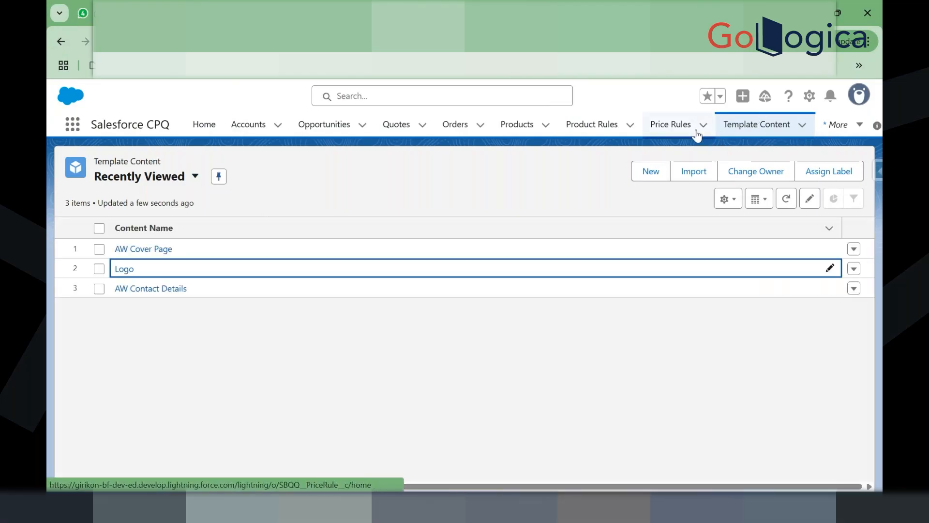
pyautogui.click(839, 124)
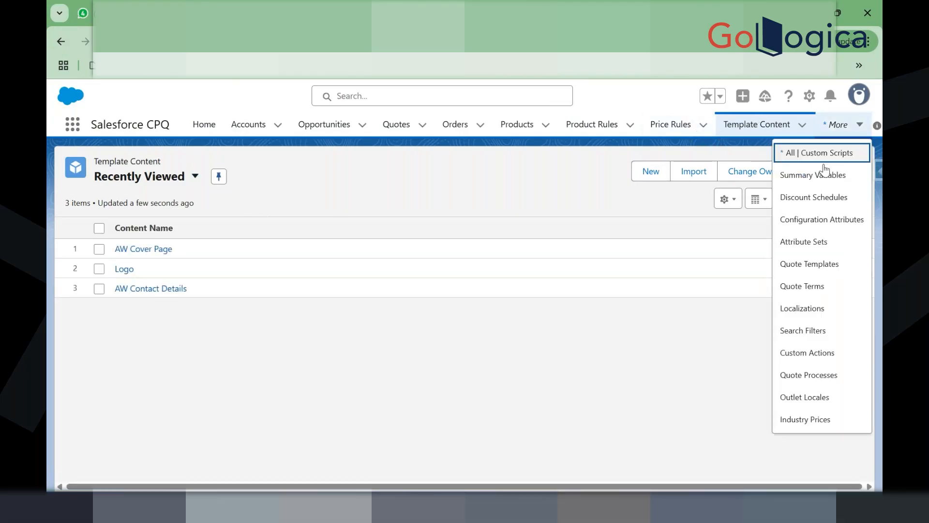
pyautogui.click(811, 262)
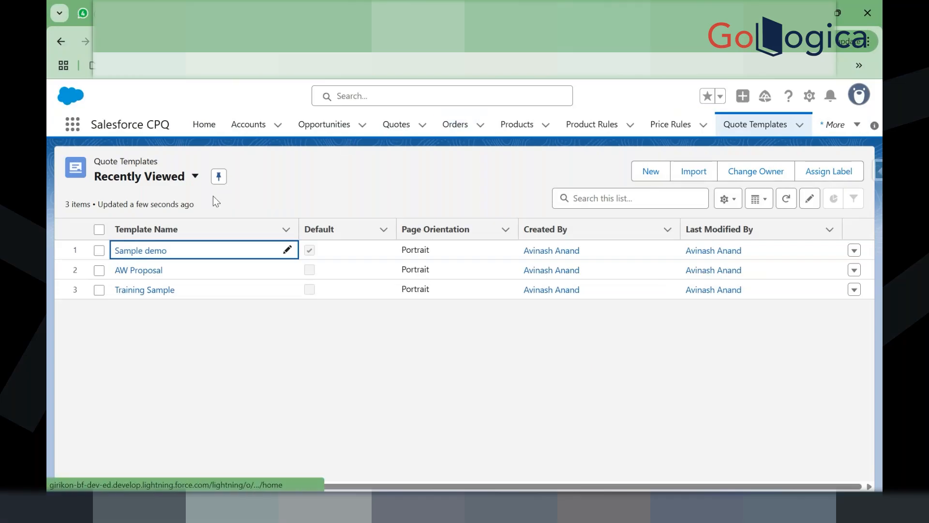
# Step: Open the Sample demo quote template and review its related line columns and sections
pyautogui.click(139, 250)
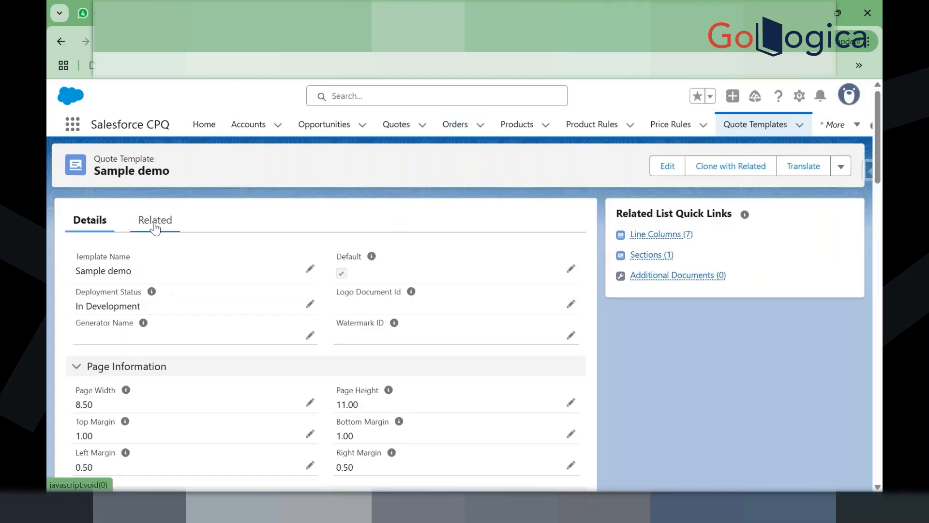
pyautogui.click(155, 223)
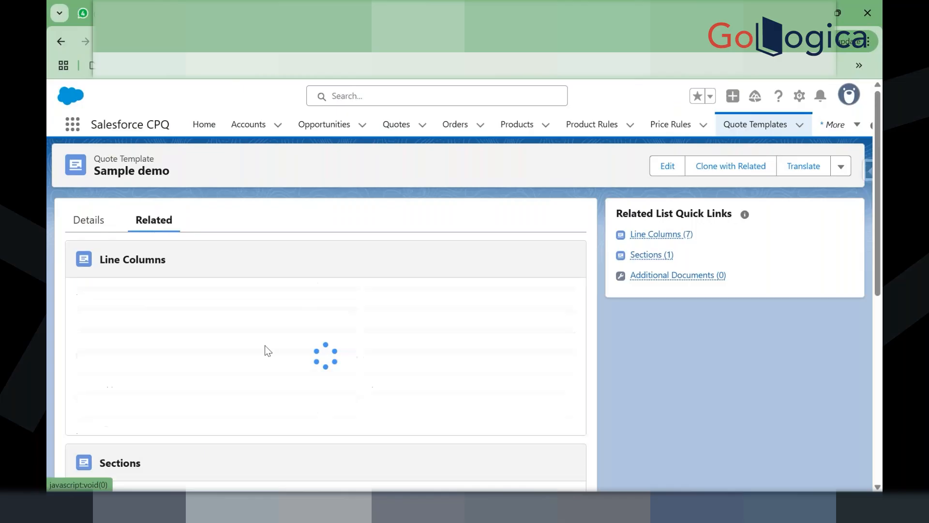
pyautogui.scroll(-3, 265, 345)
pyautogui.scroll(2, 193, 321)
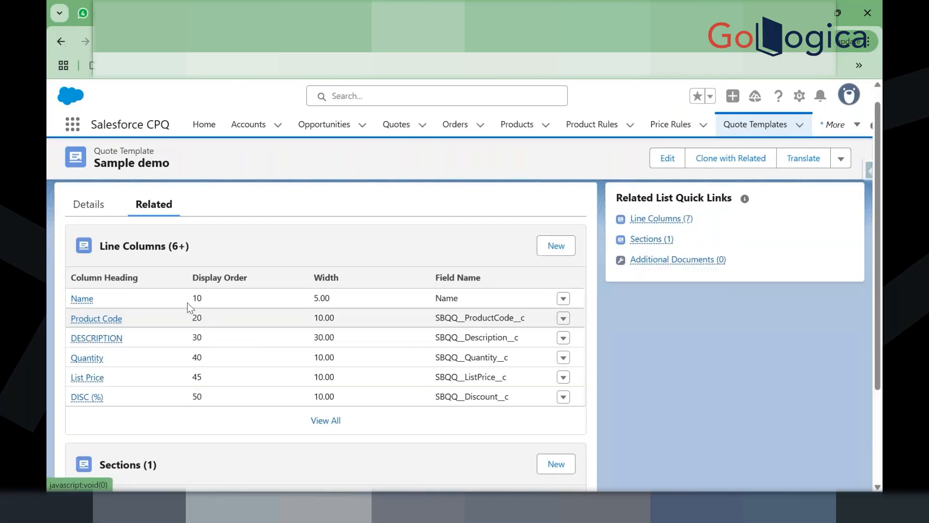
# Step: Bring up the AW Proposal template's related lists, with columns like QTY, PRODUCT and UNIT PRICE
pyautogui.moveTo(148, 228); pyautogui.dragTo(190, 228)
pyautogui.click(257, 276)
pyautogui.scroll(-3, 258, 273)
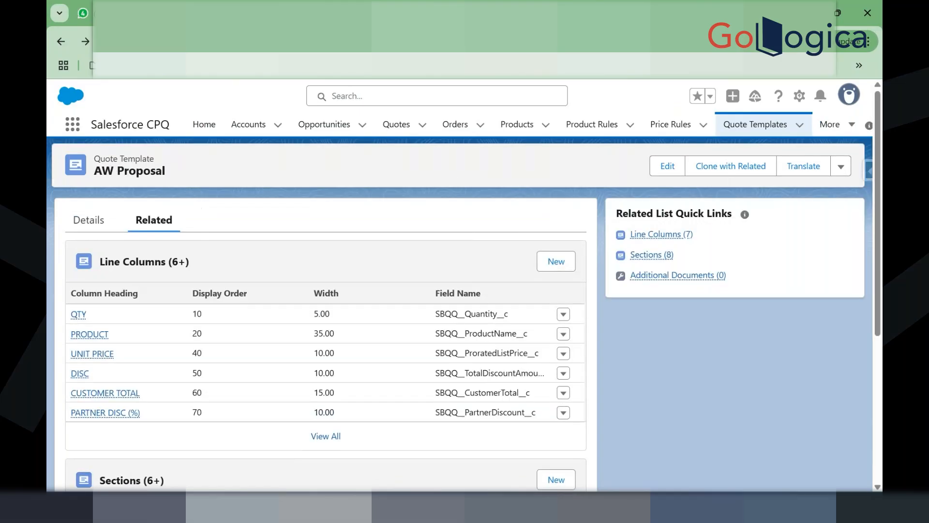
# Step: Review AW Proposal's eight sections and its AW Line Items content, then return to Sample demo
pyautogui.scroll(-5, 296, 305)
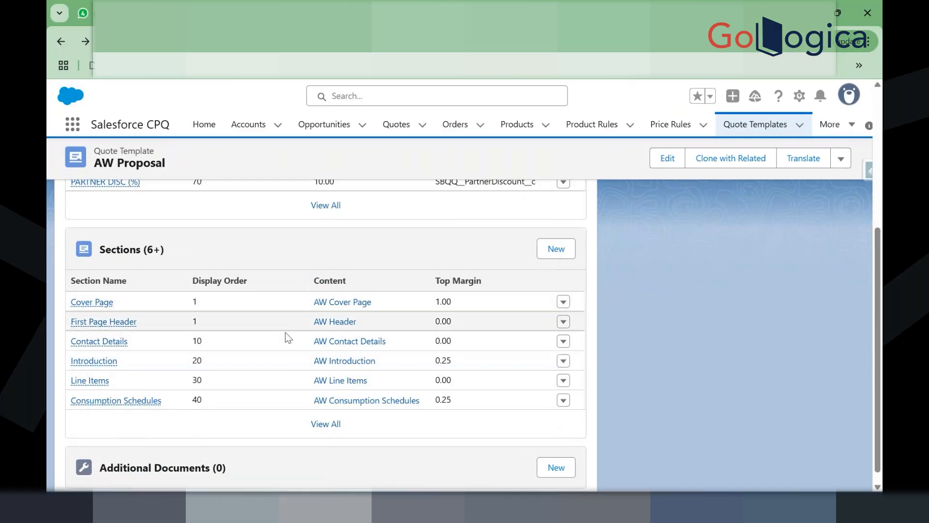
pyautogui.click(126, 249)
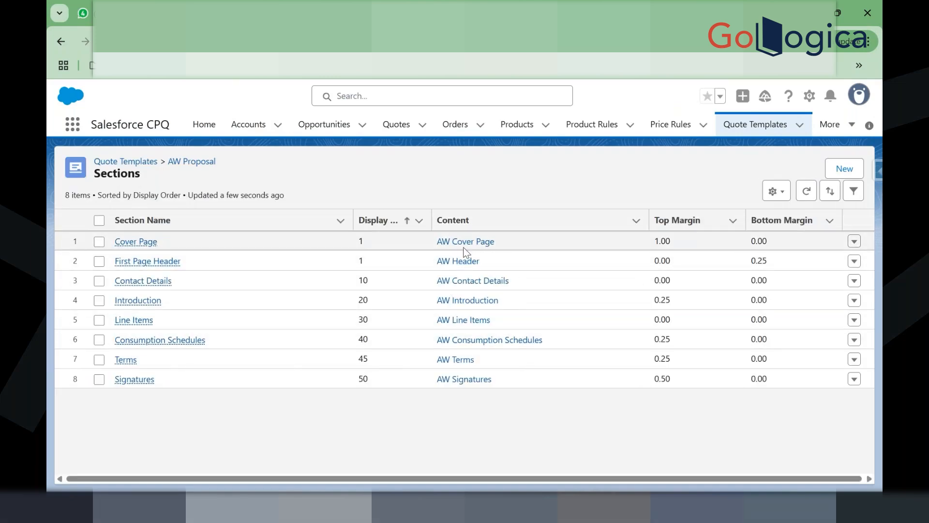
pyautogui.click(473, 327)
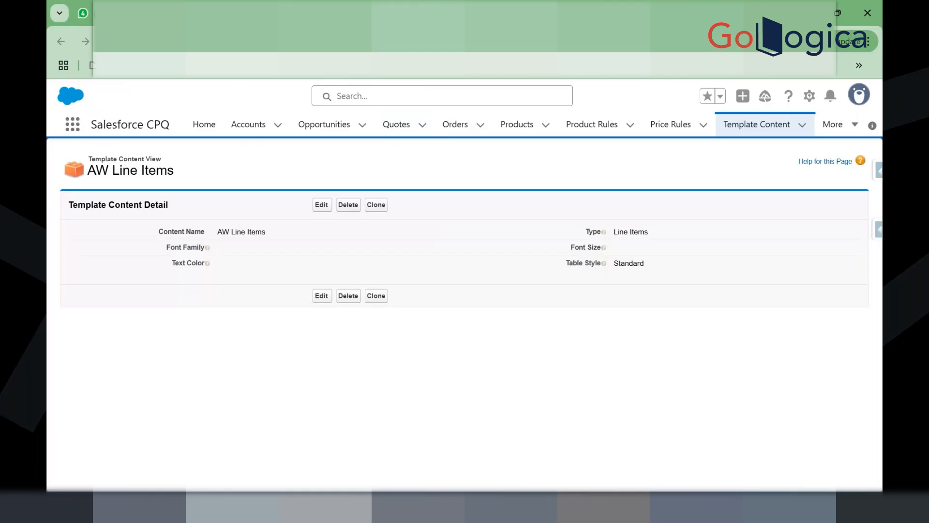
pyautogui.hotkey('ctrl', 'shift', 'Tab')
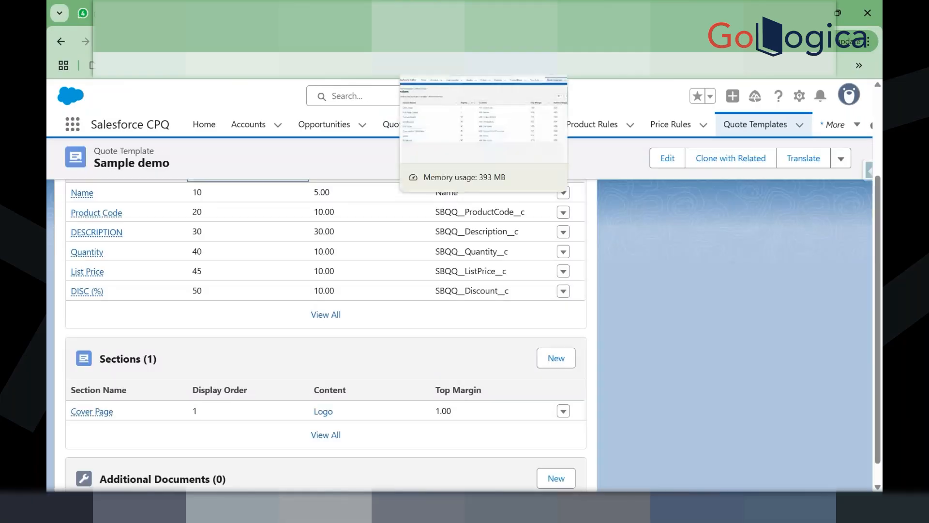
# Step: Clone AW Proposal's Line Items section into a new template section with display order 30
pyautogui.click(431, 13)
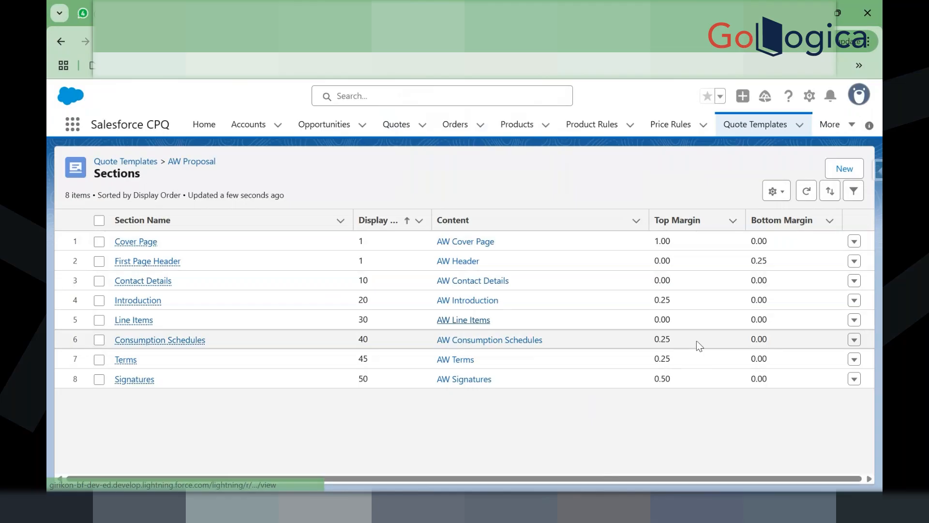
pyautogui.click(854, 322)
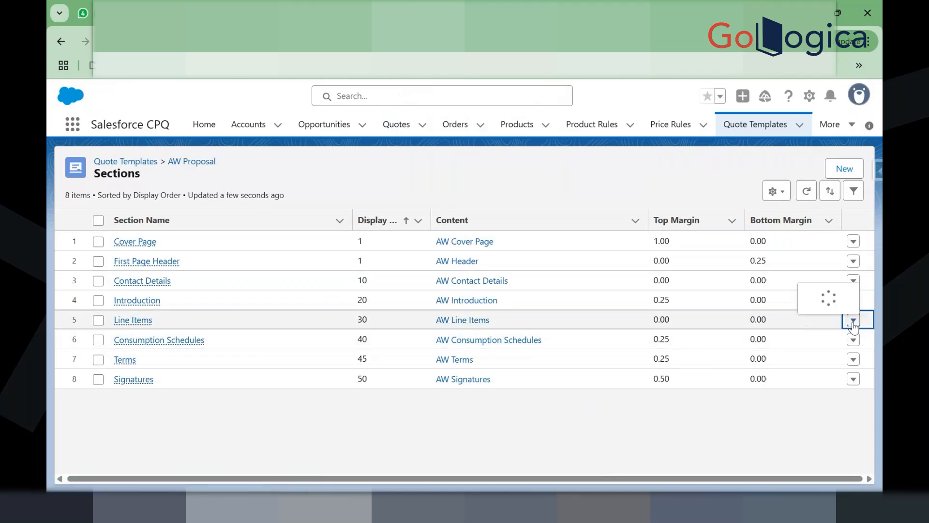
pyautogui.click(829, 340)
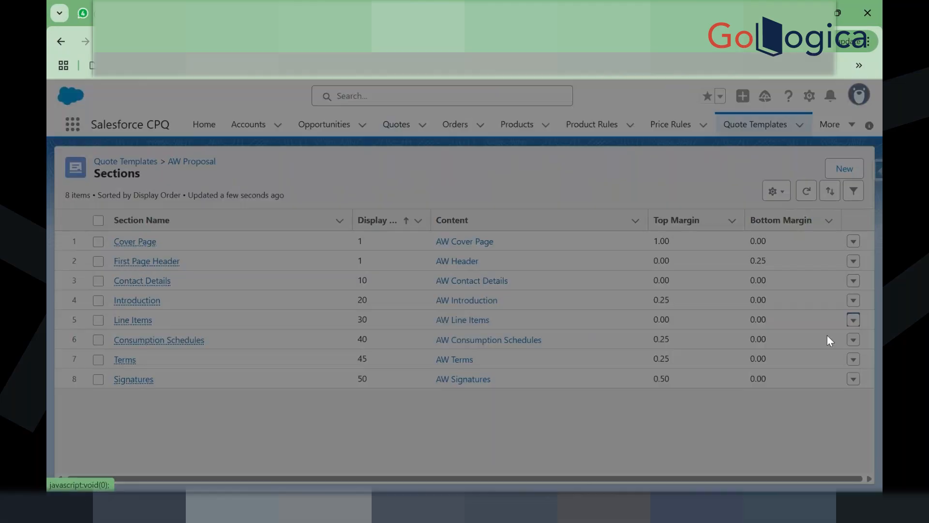
pyautogui.click(727, 95)
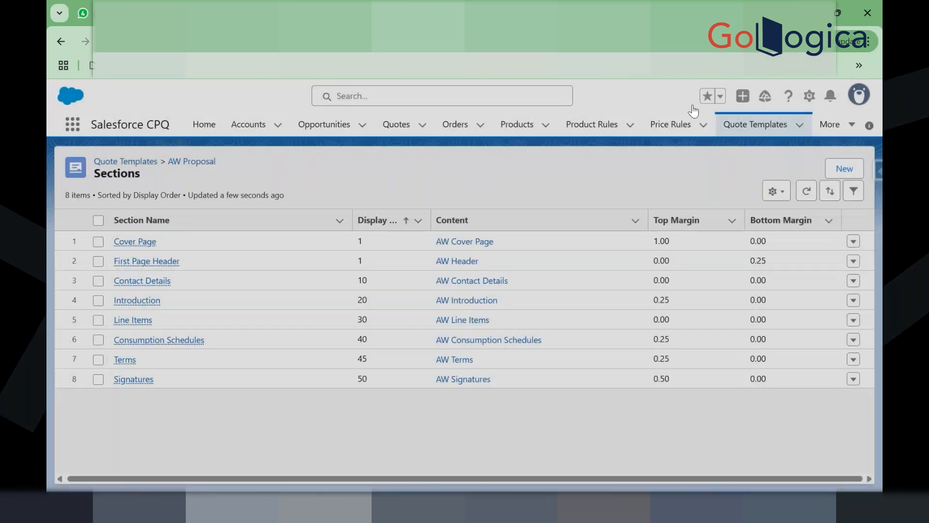
pyautogui.click(140, 320)
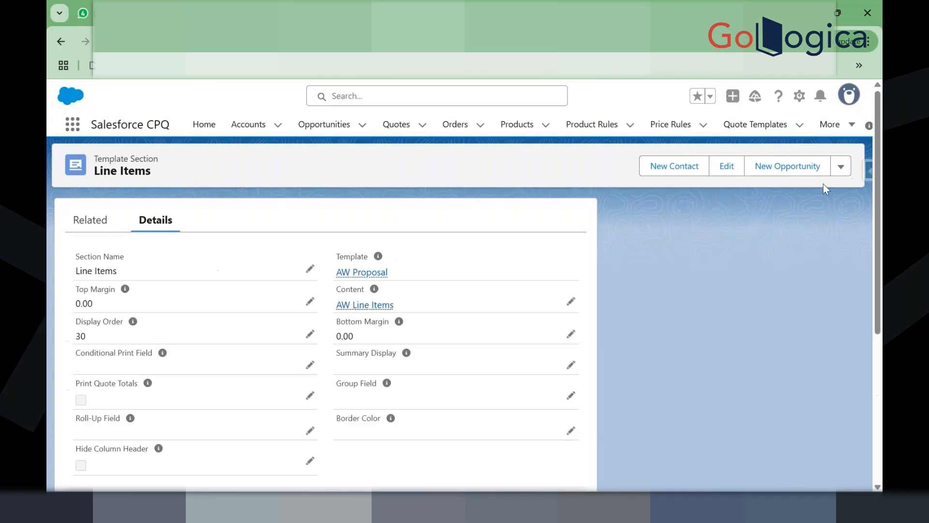
pyautogui.click(837, 168)
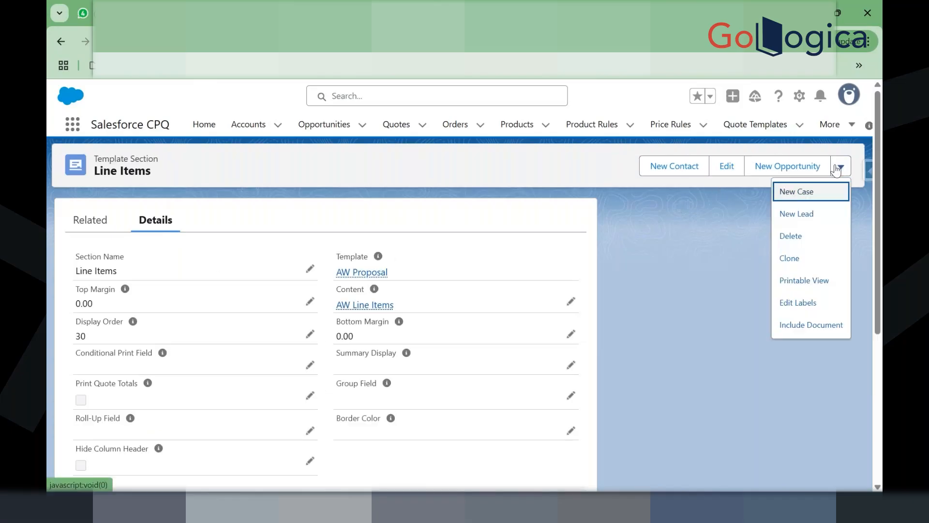
pyautogui.click(819, 259)
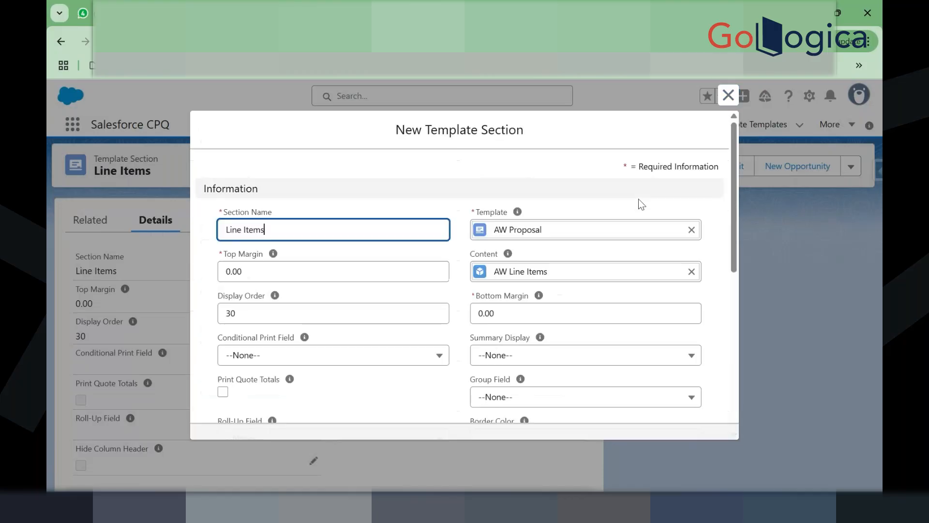
# Step: Reassign the cloned Line Items section to the Sample demo template, save it, and return there
pyautogui.click(692, 227)
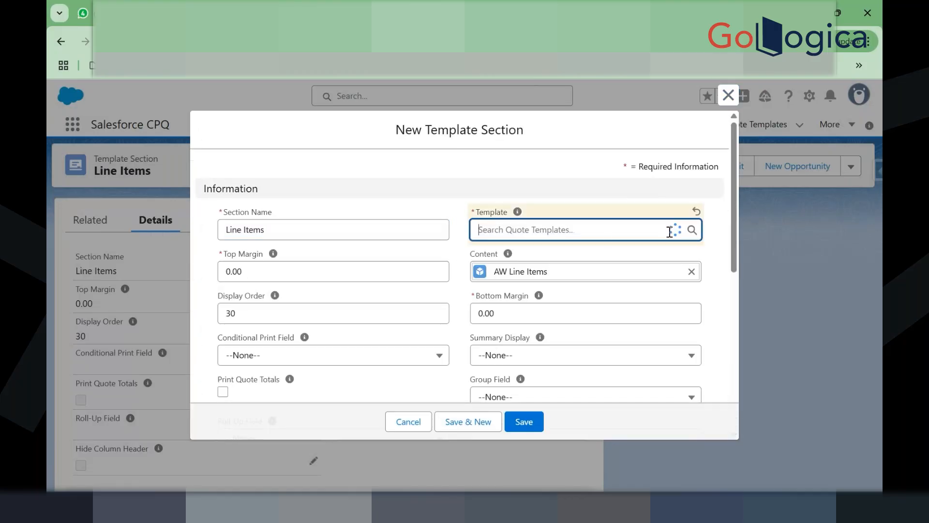
pyautogui.click(608, 234)
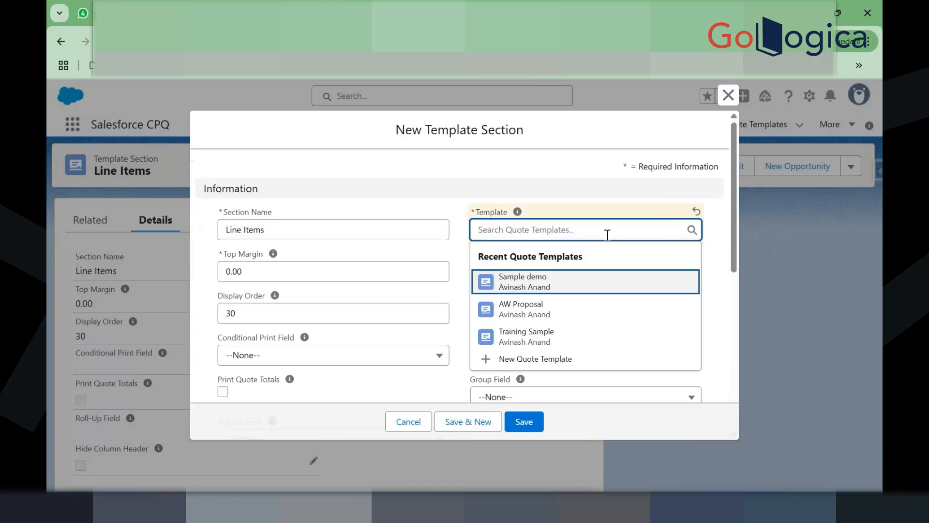
pyautogui.click(537, 285)
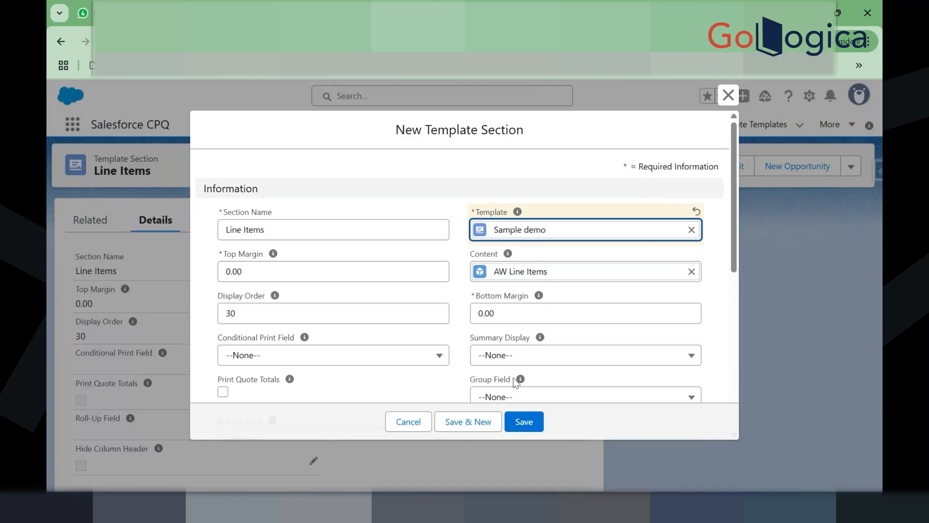
pyautogui.click(525, 425)
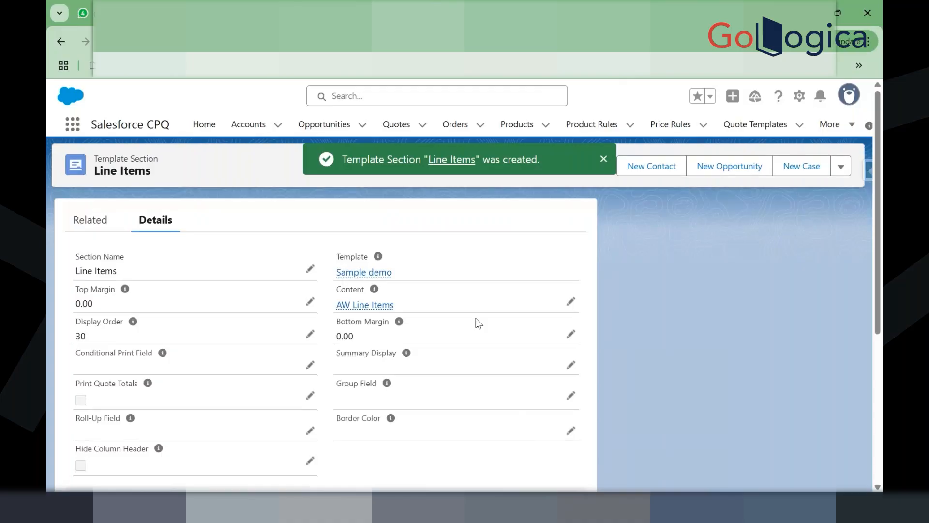
pyautogui.hotkey('ctrl', 'Tab')
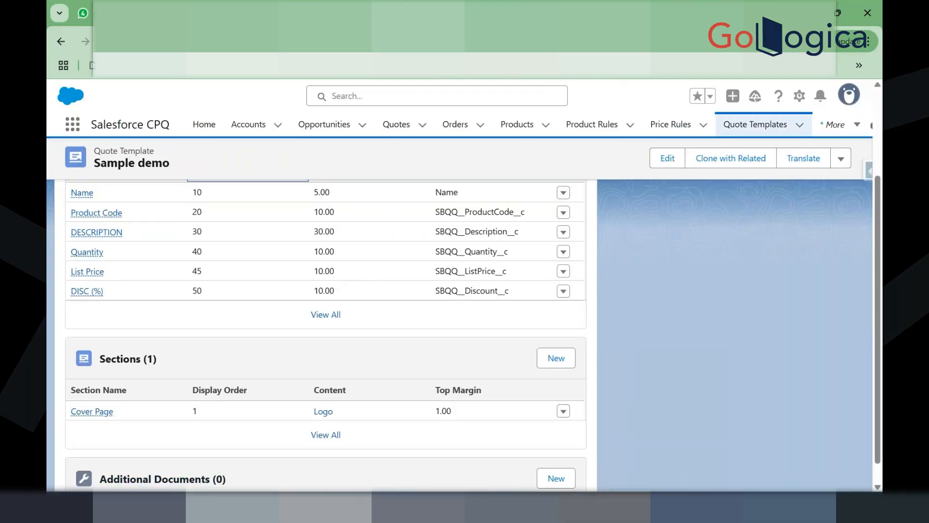
# Step: Edit Sample demo's Line Items section, remove the AW Line Items content, and start new template content
pyautogui.press('F5')
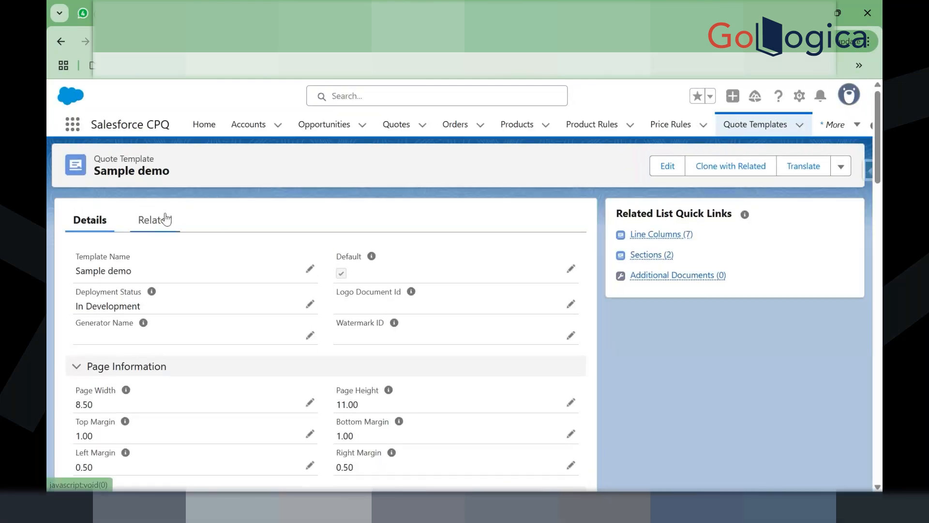
pyautogui.click(166, 219)
pyautogui.scroll(-3, 216, 361)
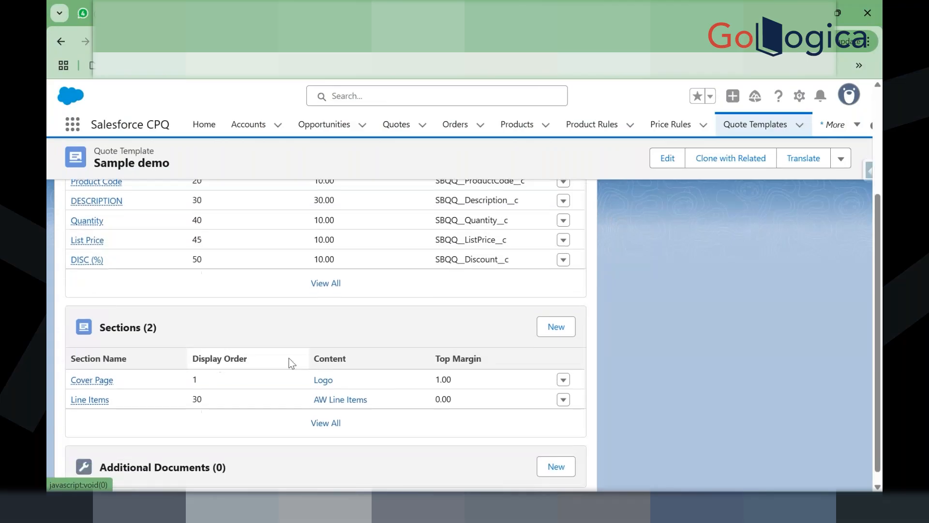
pyautogui.click(566, 404)
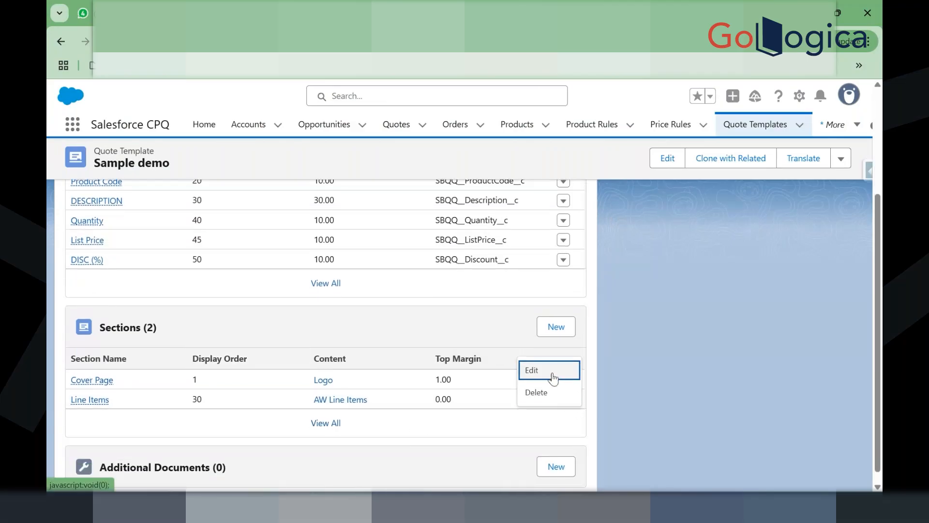
pyautogui.click(532, 370)
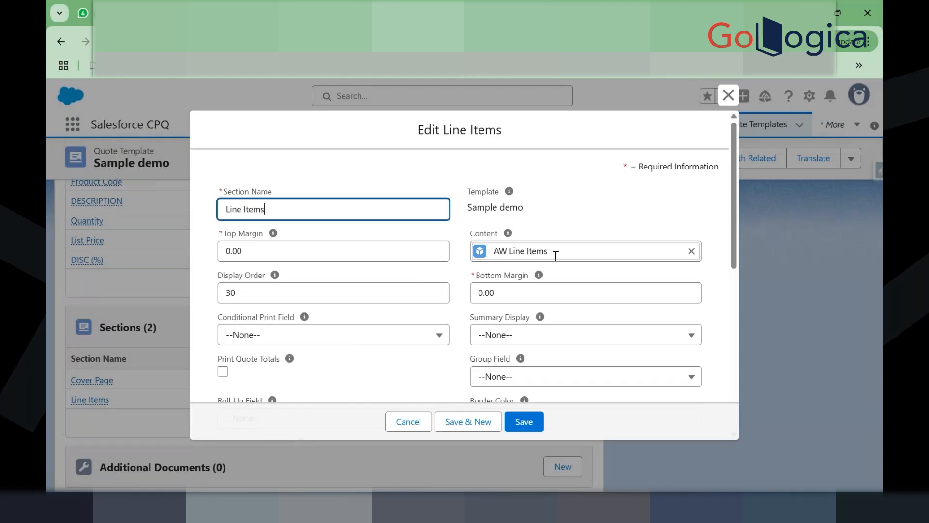
pyautogui.click(692, 251)
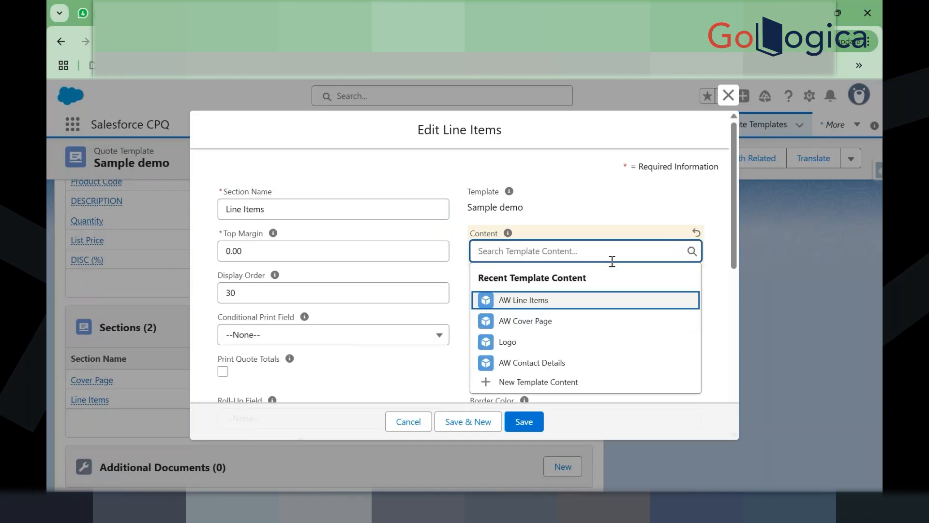
pyautogui.click(561, 384)
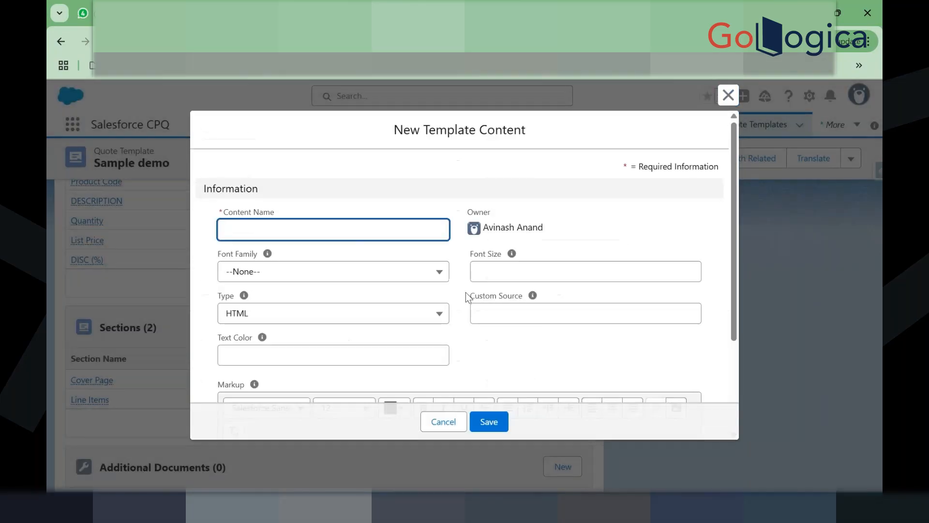
# Step: Create Line Items-type content named 'QLI details' and save it onto the Line Items section
pyautogui.click(321, 232)
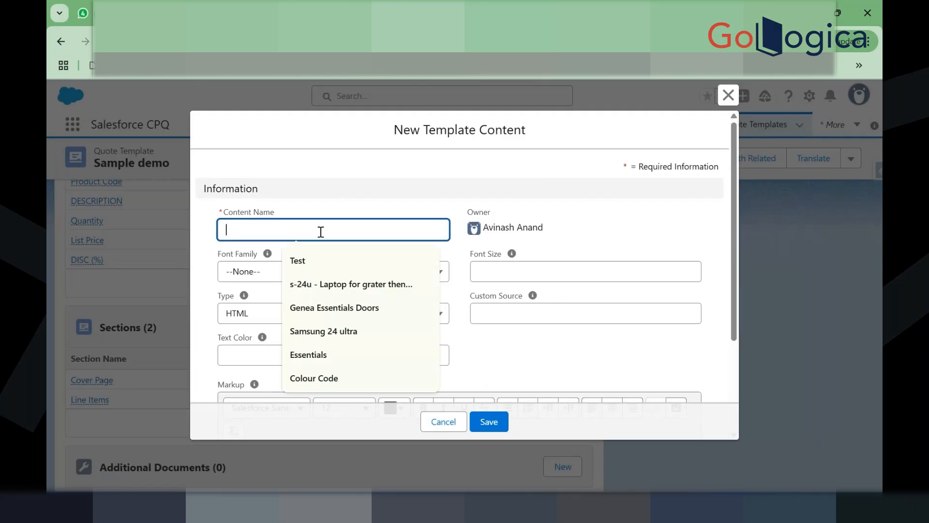
pyautogui.write('Qu')
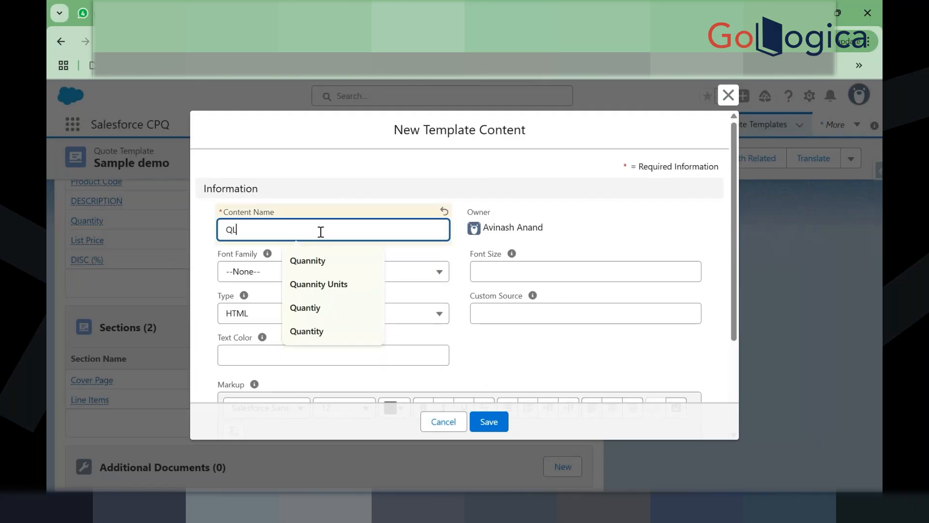
pyautogui.write('O')
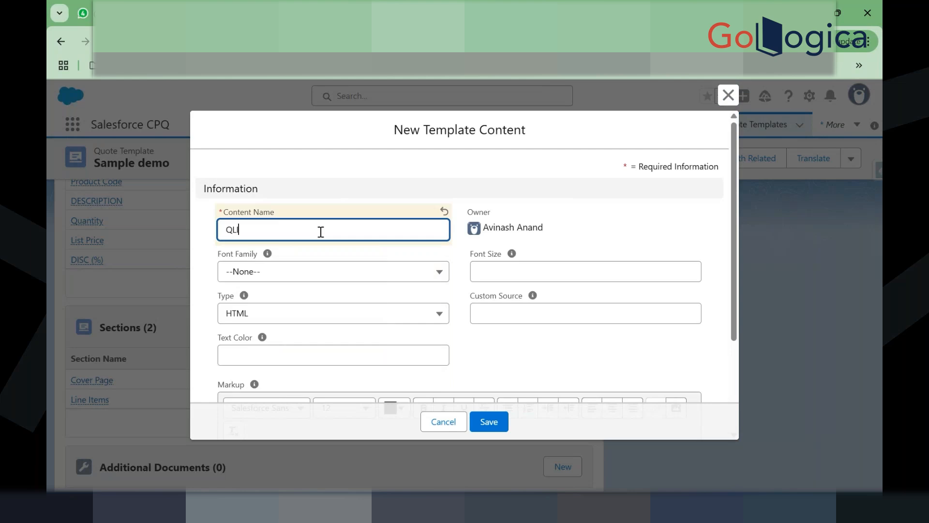
pyautogui.write(' detai')
pyautogui.write('ld')
pyautogui.click(317, 303)
pyautogui.click(318, 310)
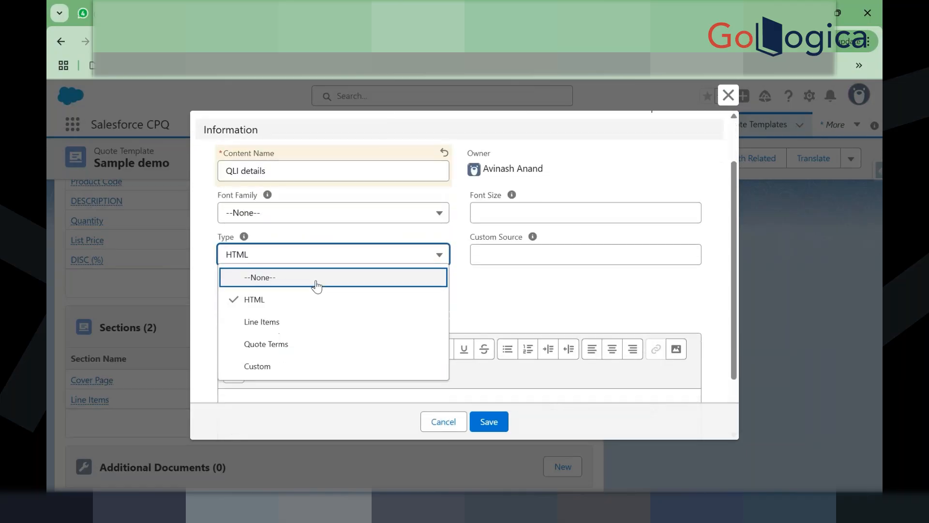
pyautogui.click(280, 321)
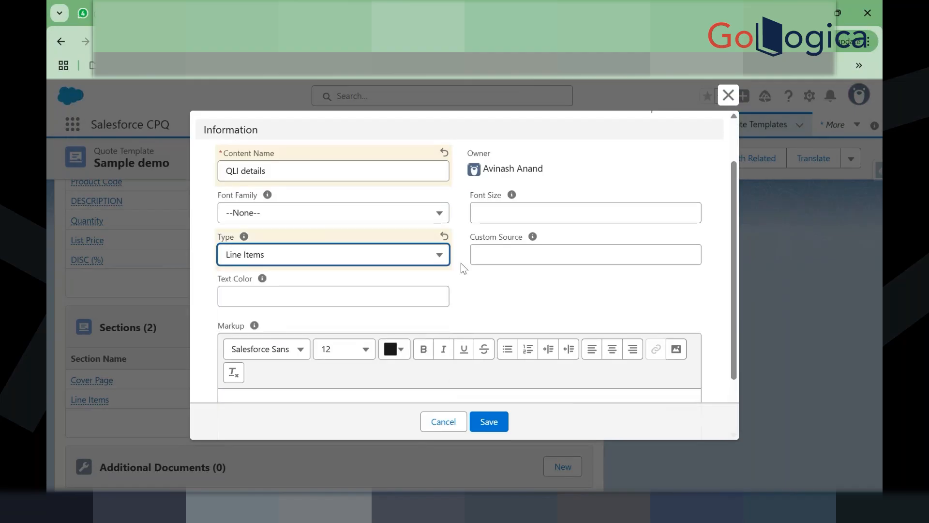
pyautogui.scroll(-2, 460, 251)
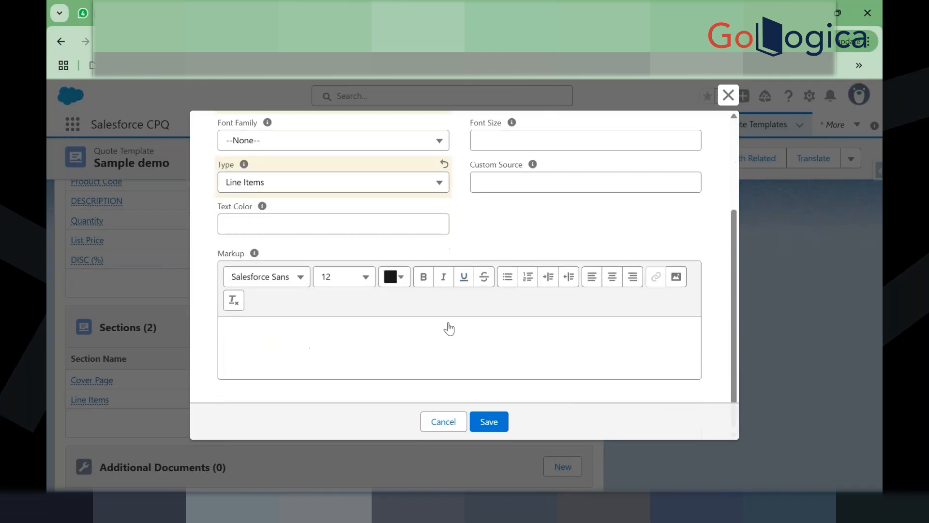
pyautogui.click(487, 422)
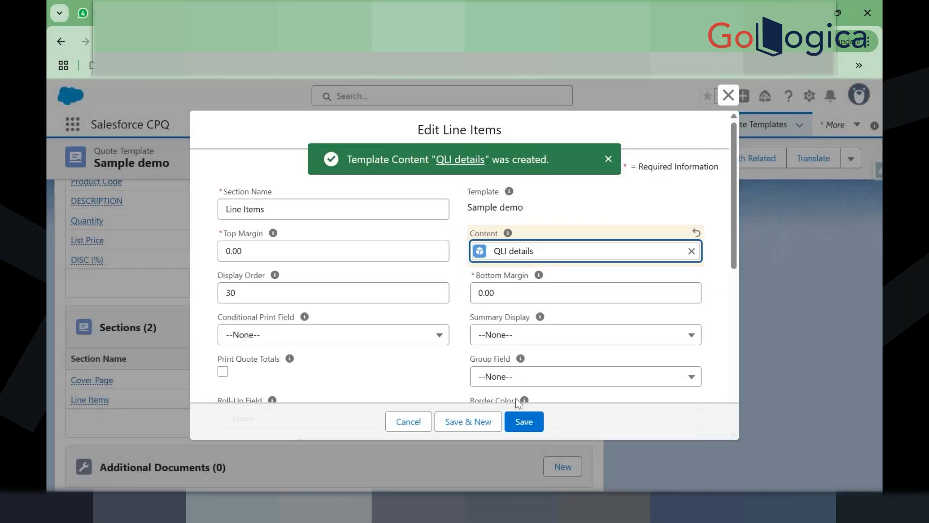
pyautogui.click(521, 421)
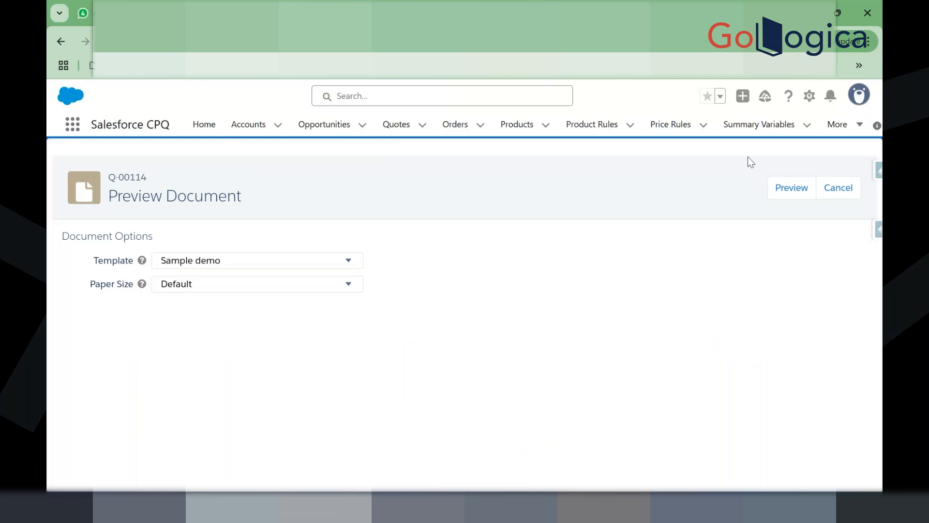
# Step: Preview the quote and check the page-2 line-item table of two lines totalling $3,425.00
pyautogui.click(791, 187)
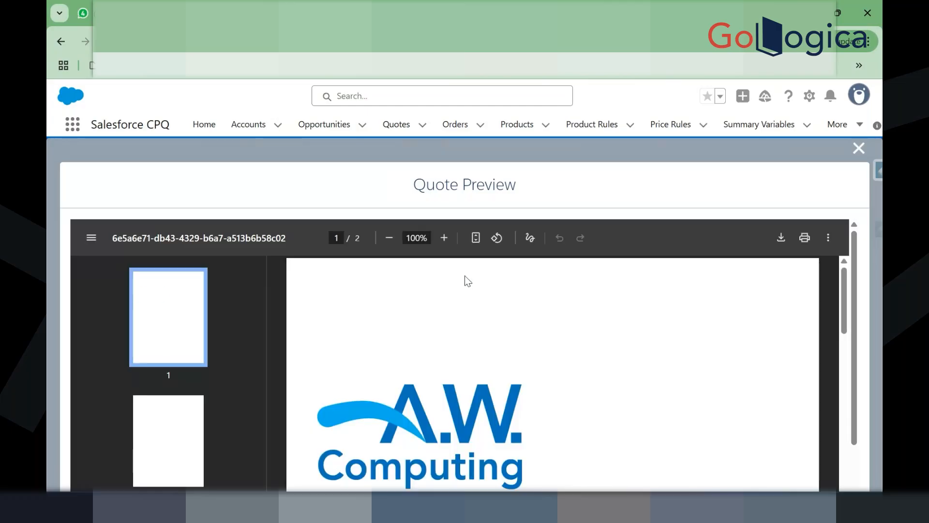
pyautogui.scroll(-10, 465, 280)
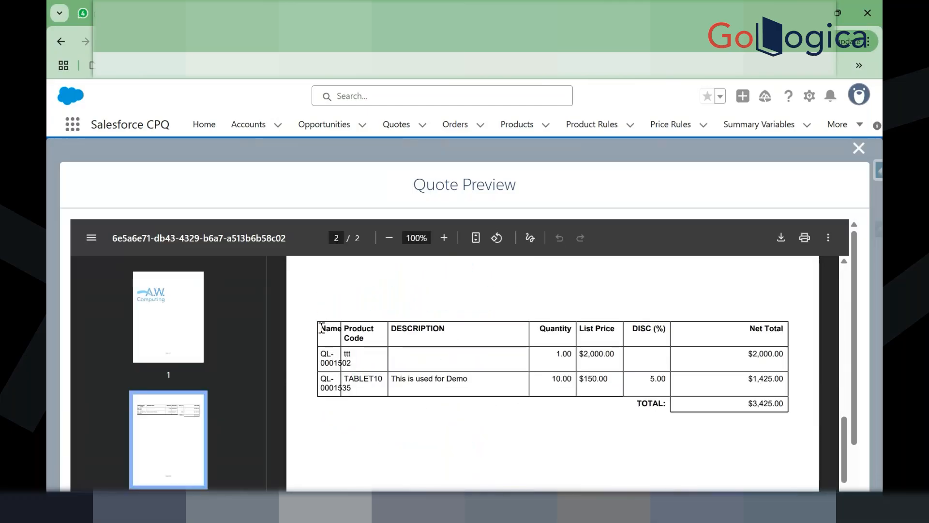
pyautogui.moveTo(321, 328); pyautogui.dragTo(637, 406)
pyautogui.moveTo(730, 404); pyautogui.dragTo(790, 413)
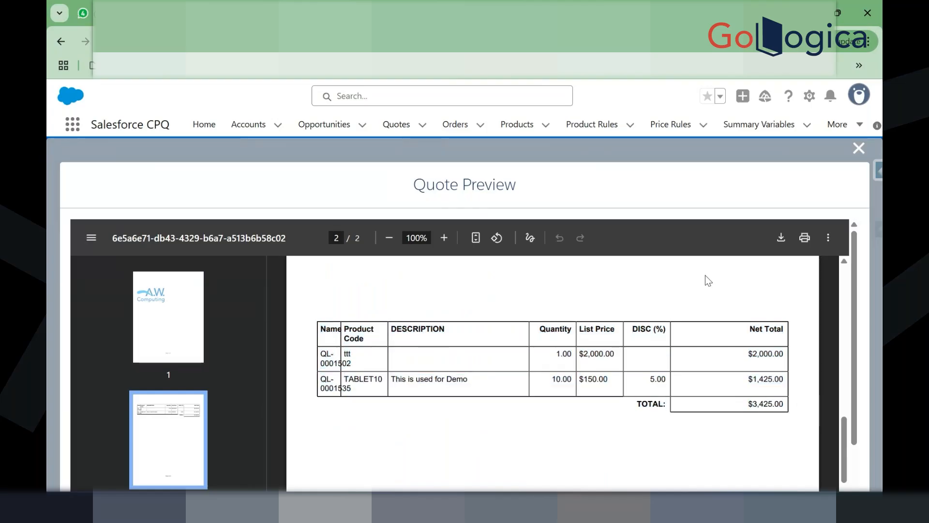
pyautogui.click(857, 149)
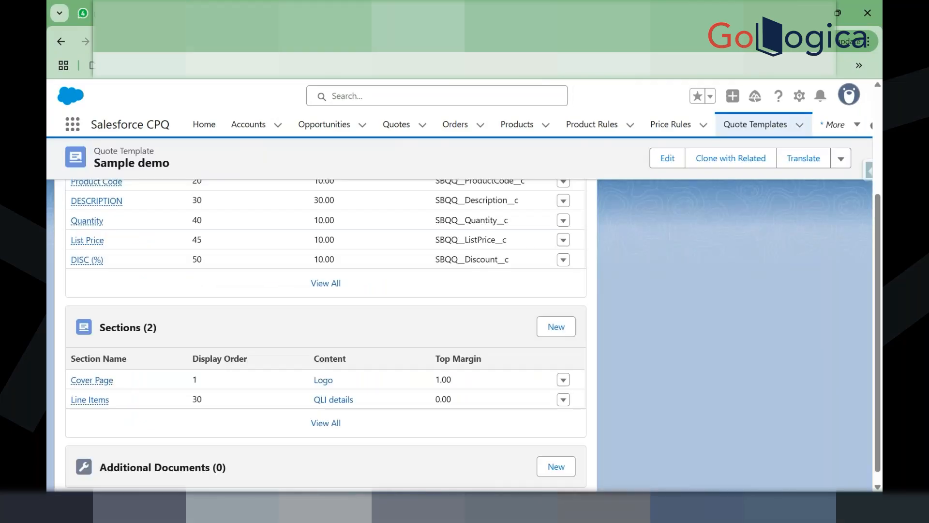
# Step: Go back to the AW Proposal sections and open the AW Signatures content record
pyautogui.click(427, 13)
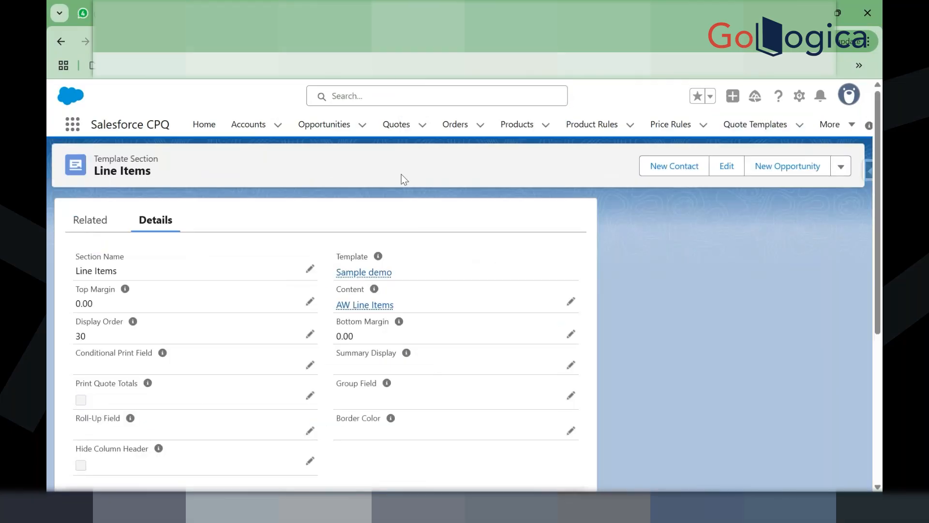
pyautogui.click(59, 40)
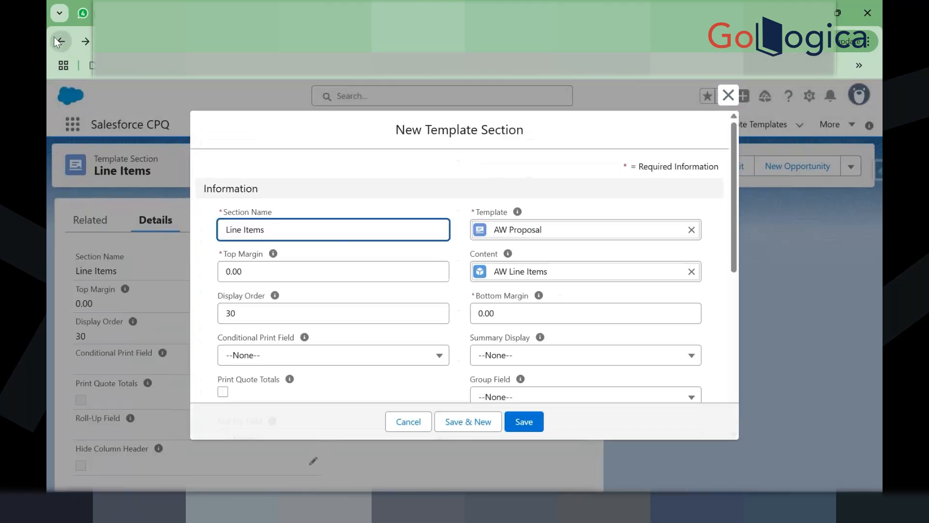
pyautogui.click(54, 37)
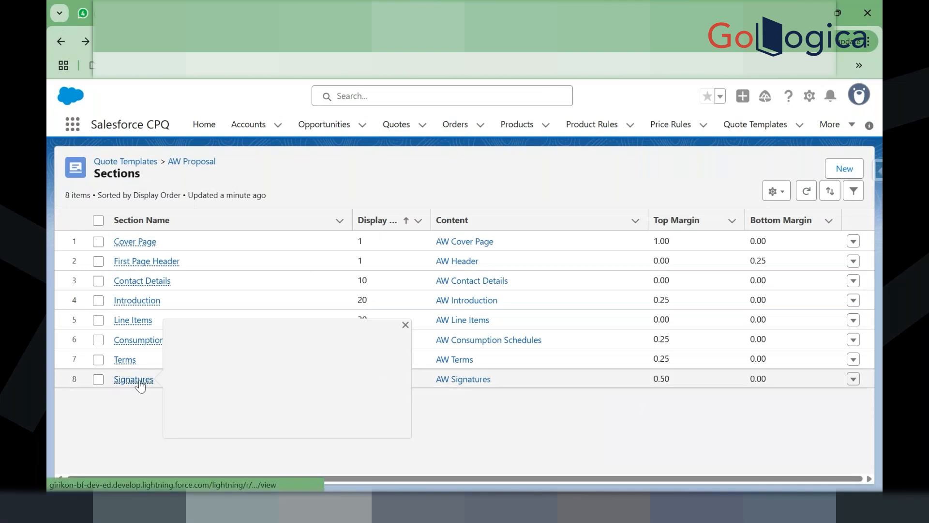
pyautogui.click(464, 382)
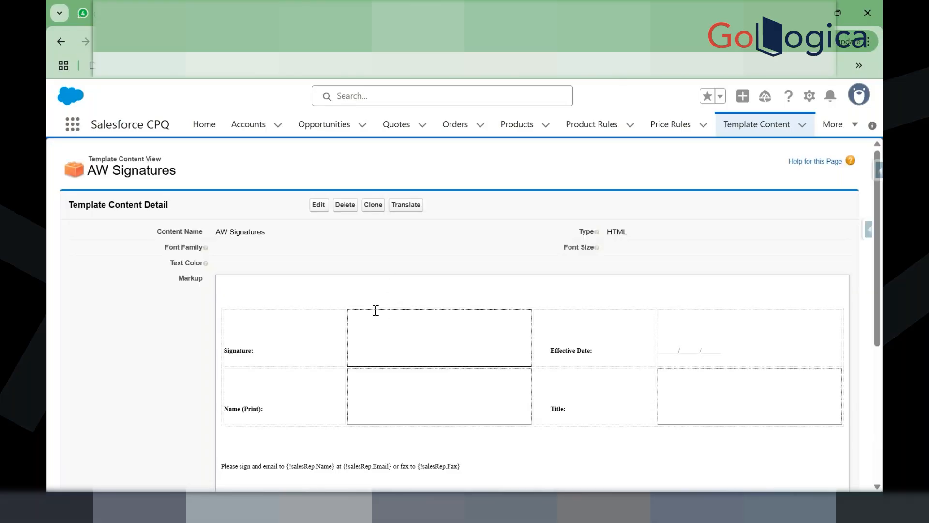
pyautogui.scroll(-2, 375, 308)
pyautogui.moveTo(461, 389)
pyautogui.mouseDown()
pyautogui.moveTo(387, 371)
pyautogui.moveTo(234, 205)
pyautogui.moveTo(232, 241)
pyautogui.mouseUp()
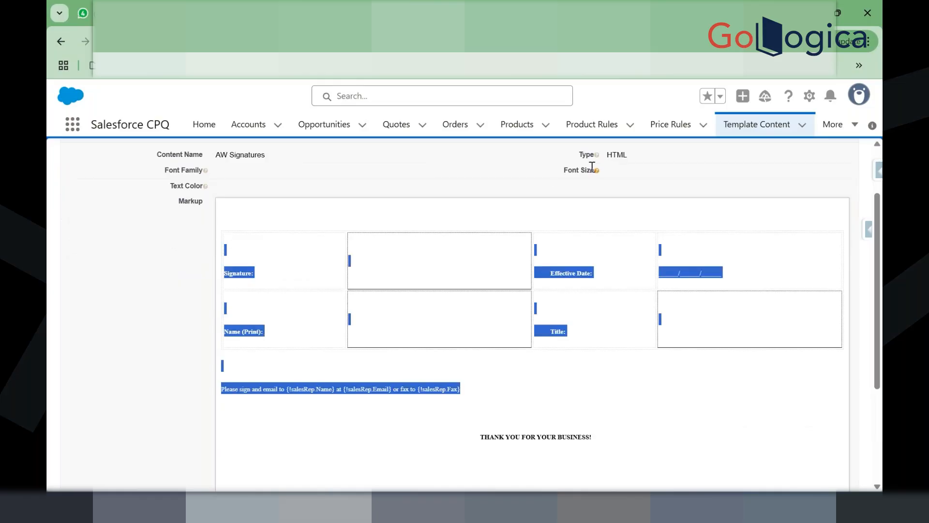
pyautogui.click(625, 158)
pyautogui.scroll(2, 624, 157)
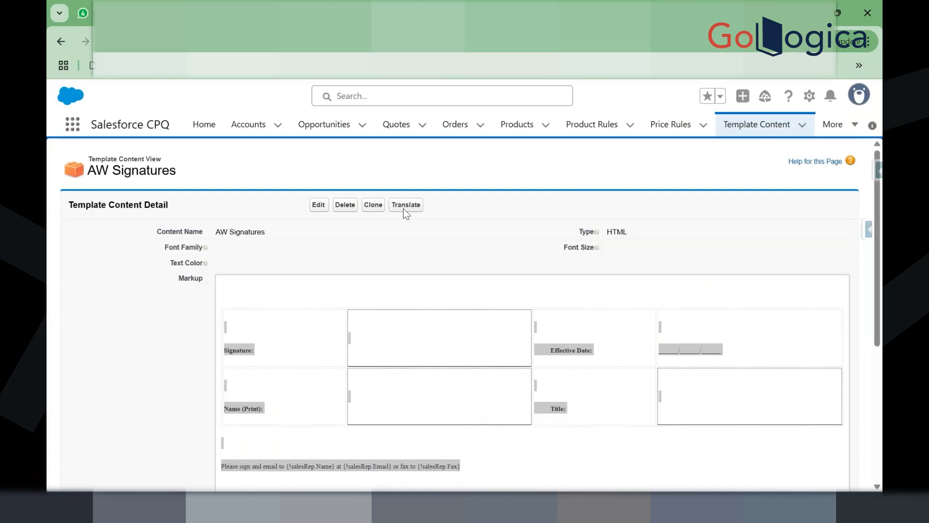
# Step: Select all of the AW Signatures HTML source to copy it, then start a new Sample demo section
pyautogui.click(315, 205)
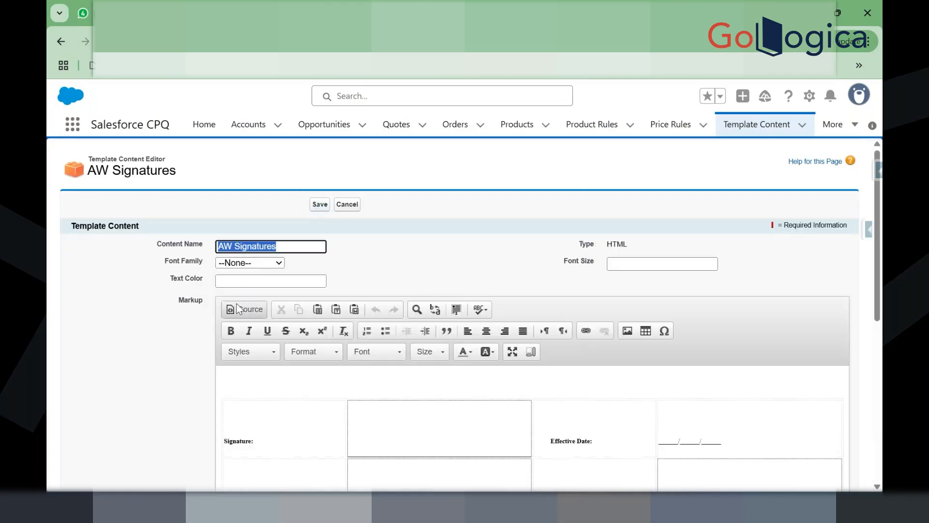
pyautogui.click(237, 309)
pyautogui.scroll(-4, 407, 253)
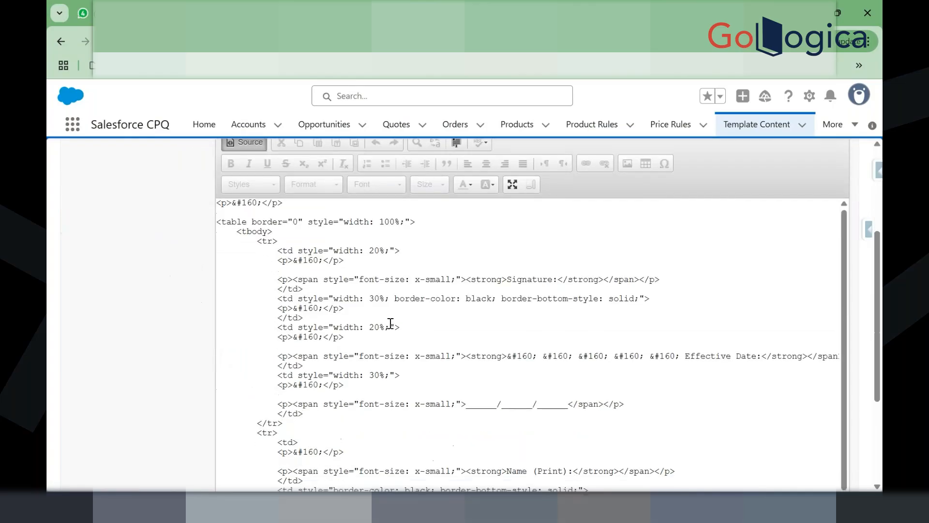
pyautogui.scroll(-3, 390, 335)
pyautogui.scroll(3, 388, 334)
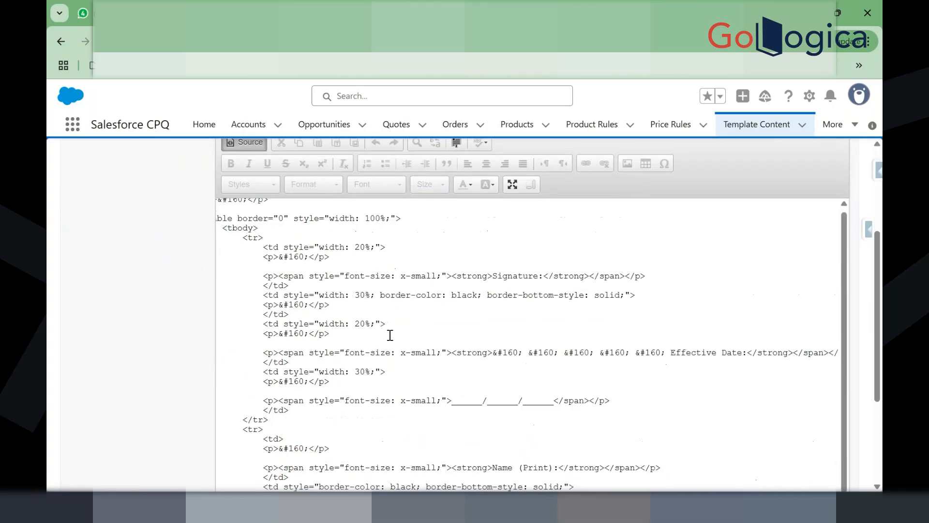
pyautogui.click(239, 309)
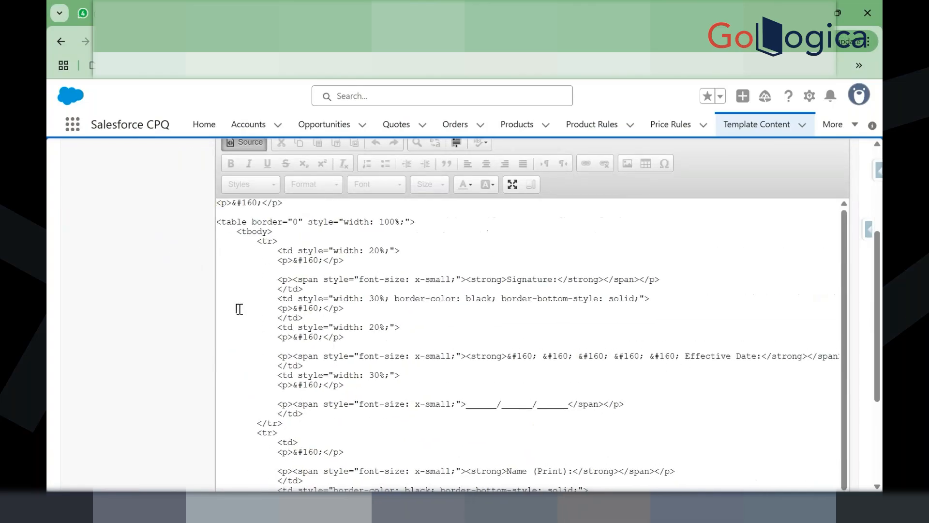
pyautogui.hotkey('ctrl', 'a')
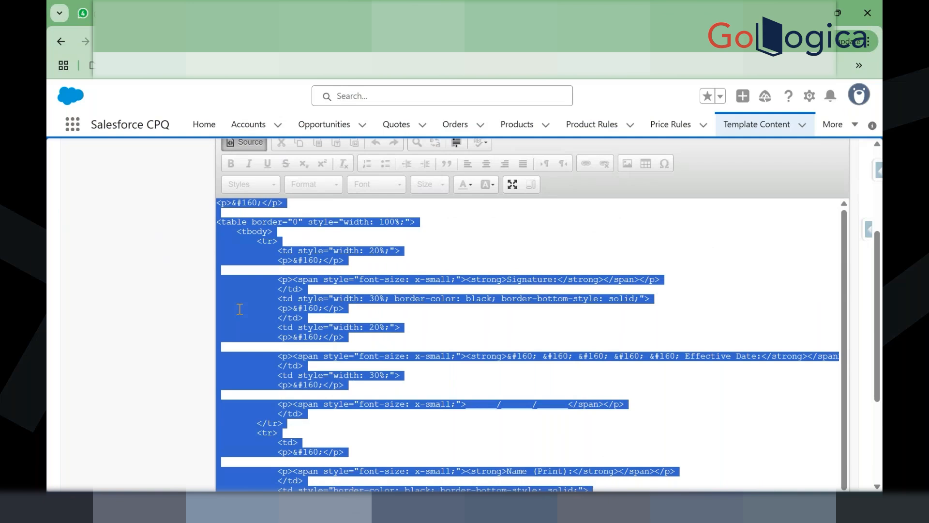
pyautogui.scroll(2, 239, 309)
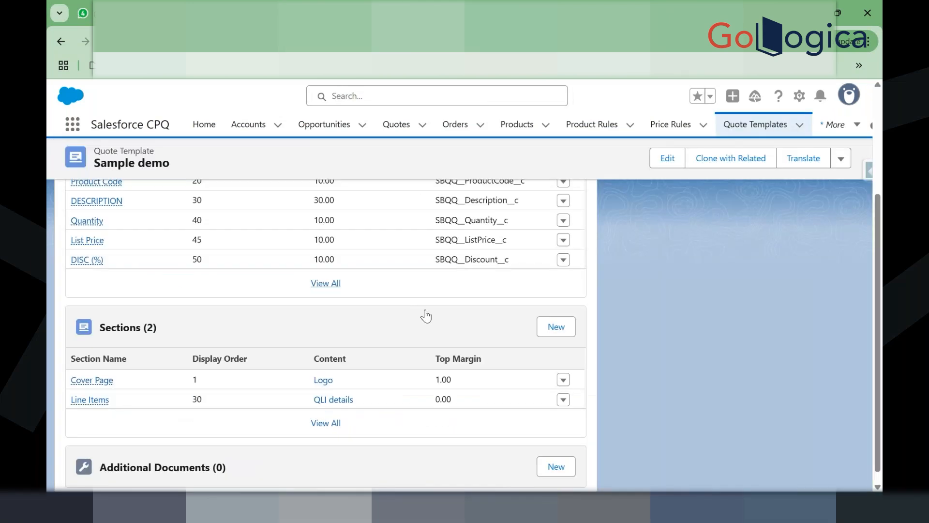
pyautogui.click(555, 329)
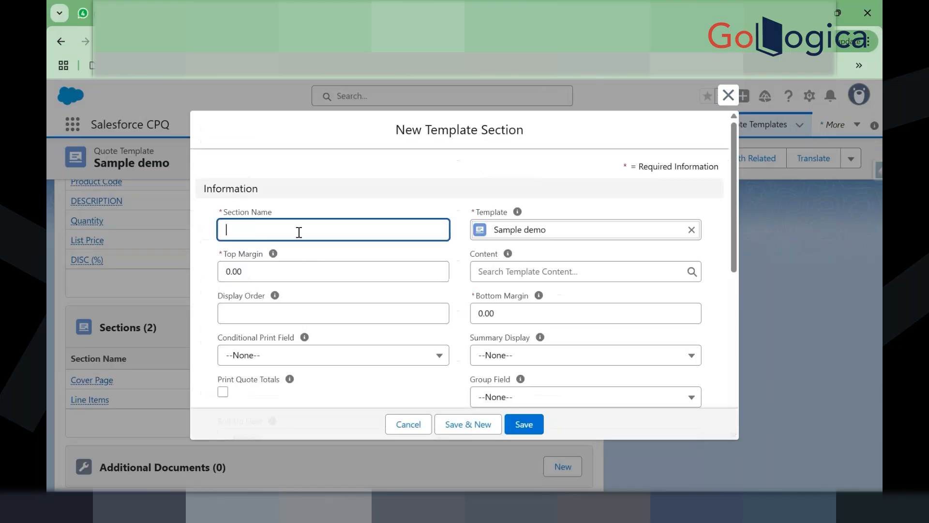
# Step: Name the section 'signature' with display order 40, choosing new template content
pyautogui.click(299, 230)
pyautogui.write('signature')
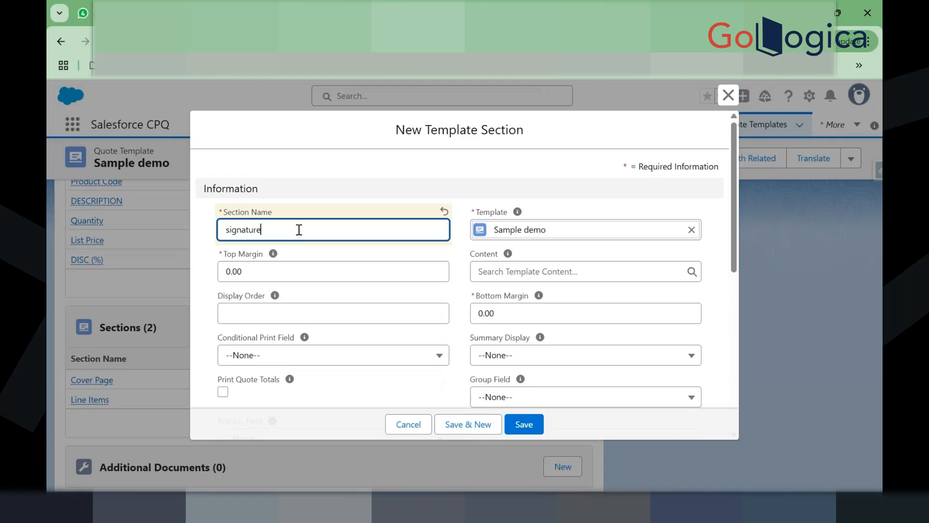
pyautogui.click(301, 306)
pyautogui.write('40')
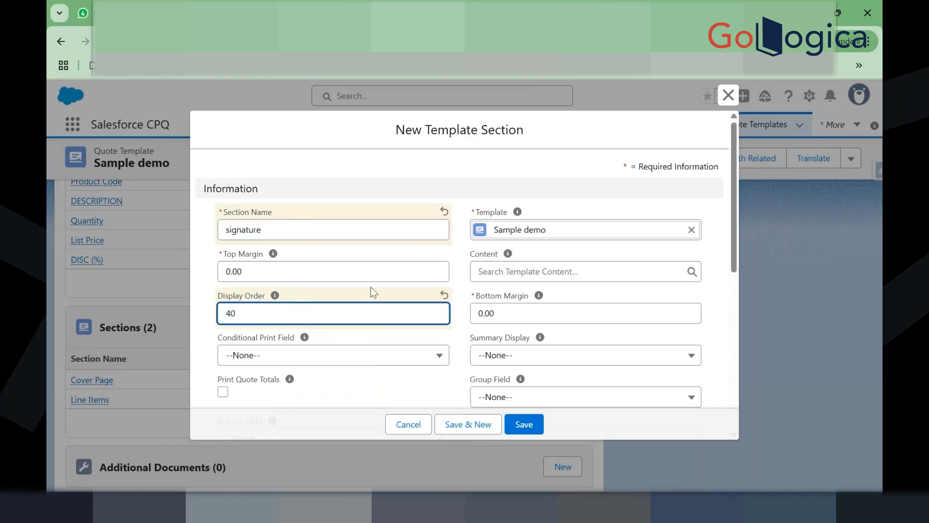
pyautogui.click(504, 269)
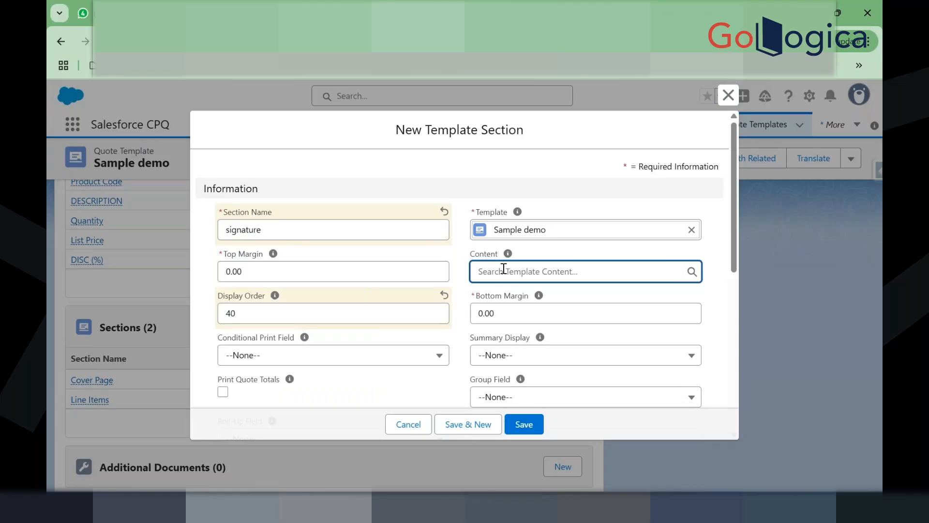
pyautogui.click(531, 424)
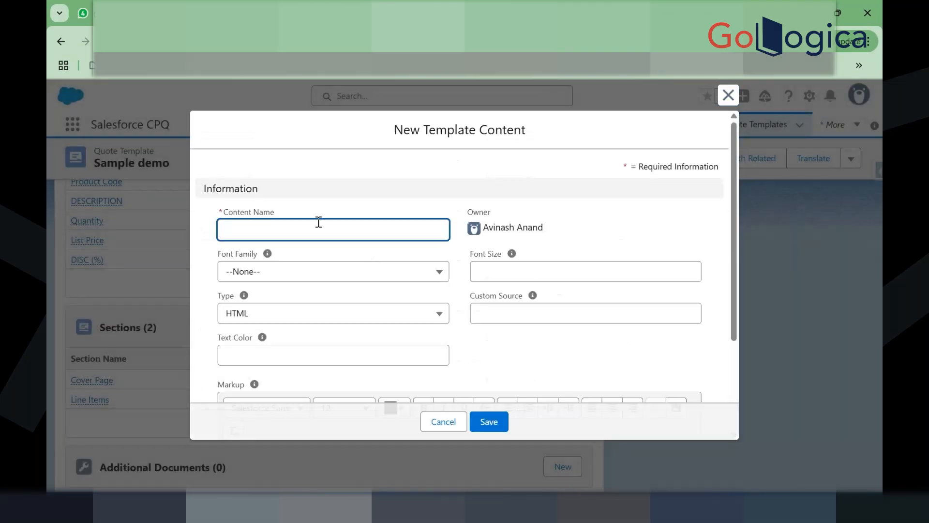
# Step: Create content 'signature' with the pasted signature HTML as markup, and save the section
pyautogui.click(310, 225)
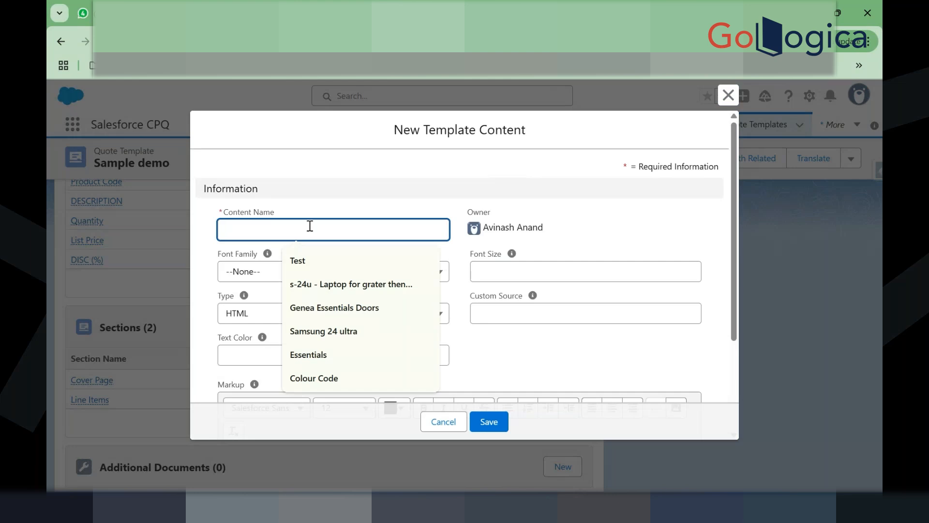
pyautogui.write('s')
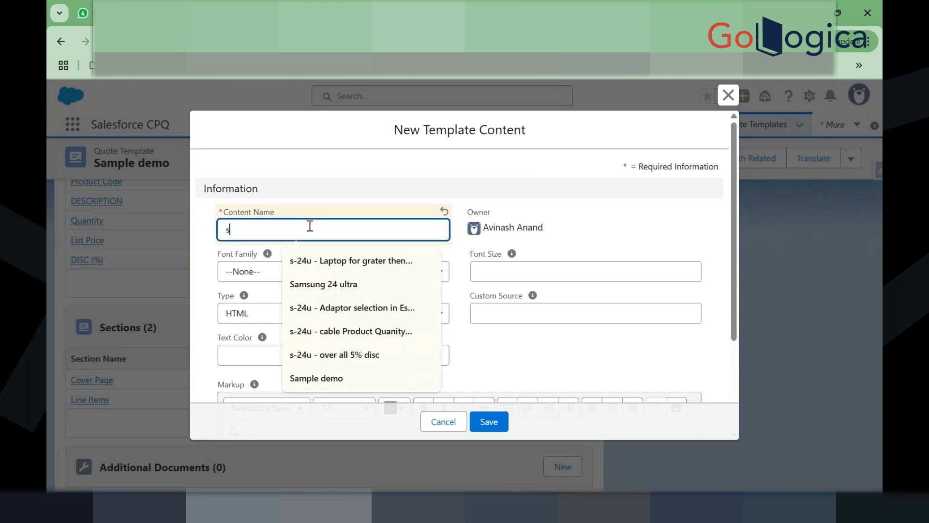
pyautogui.write('ignature')
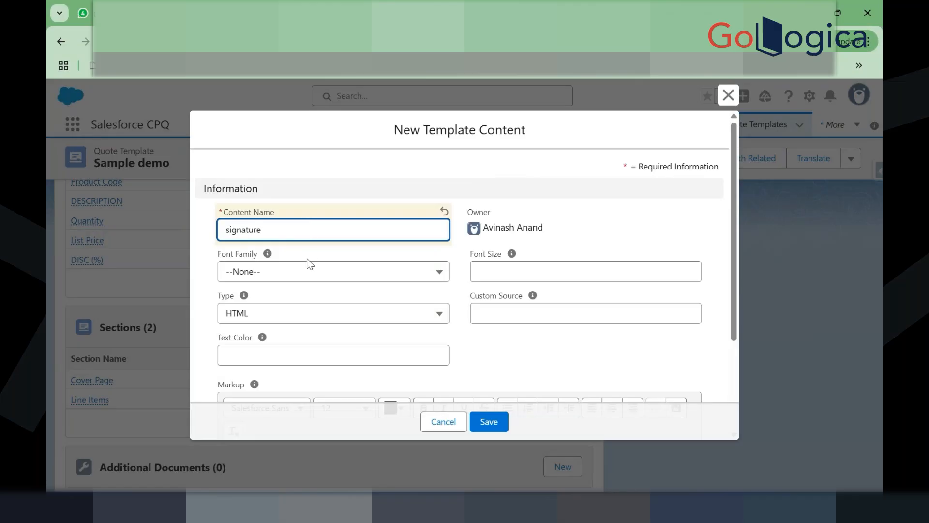
pyautogui.scroll(-3, 296, 311)
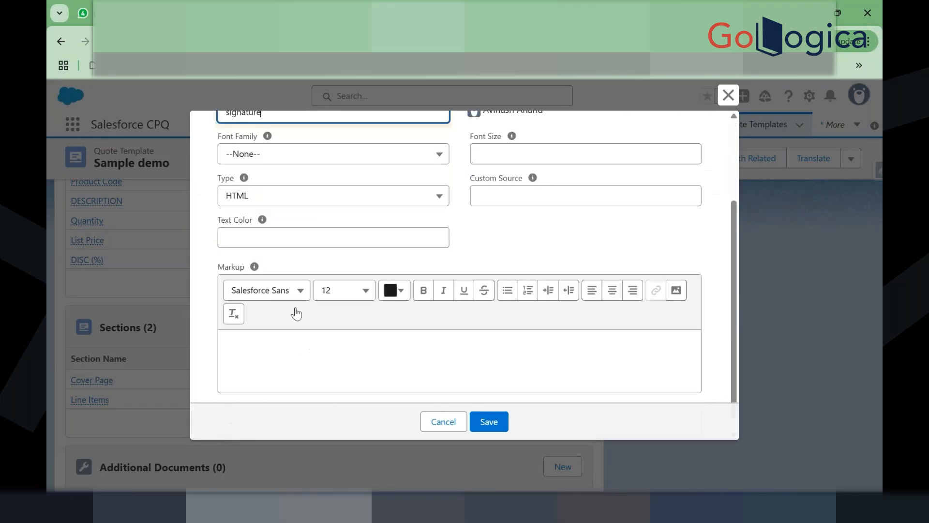
pyautogui.click(292, 358)
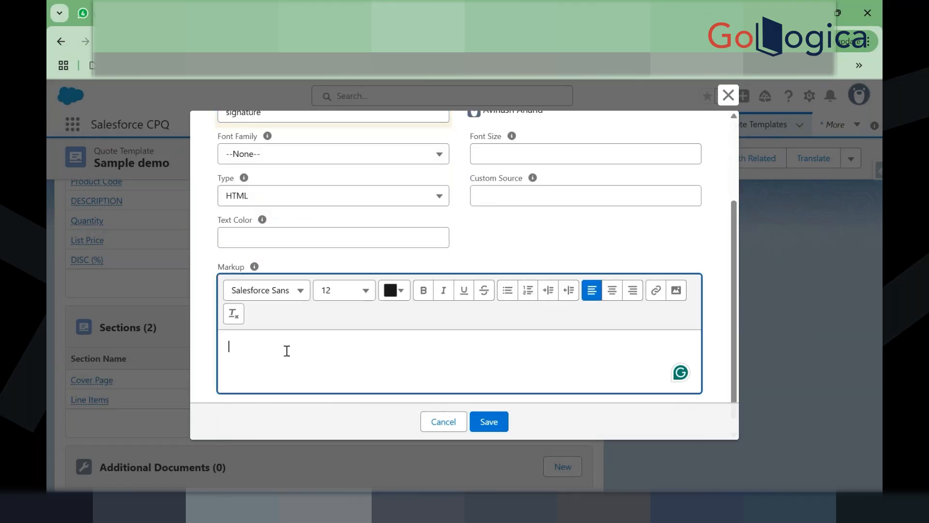
pyautogui.hotkey('ctrl', 'v')
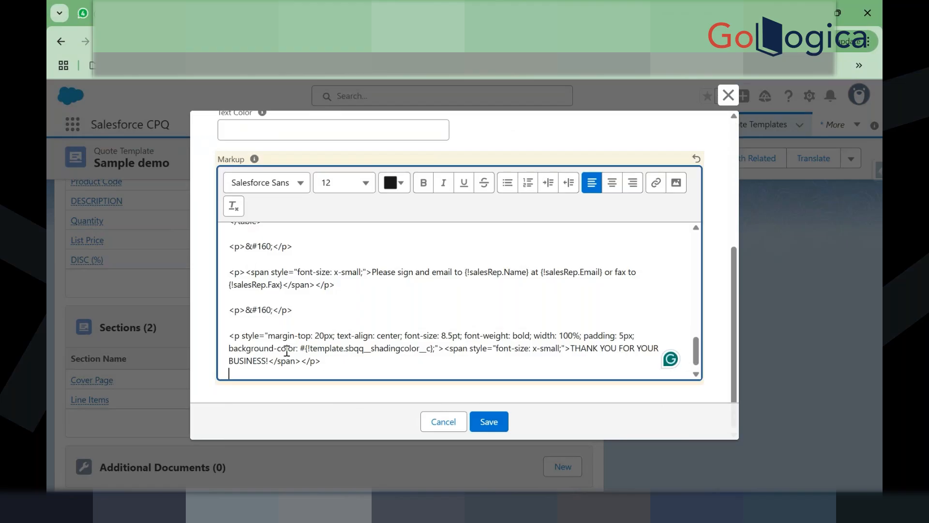
pyautogui.scroll(10, 321, 300)
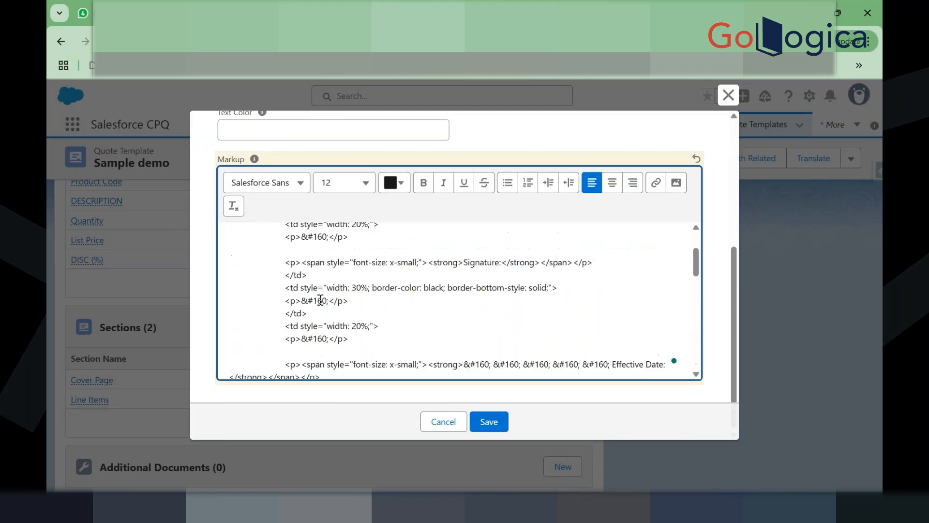
pyautogui.click(488, 420)
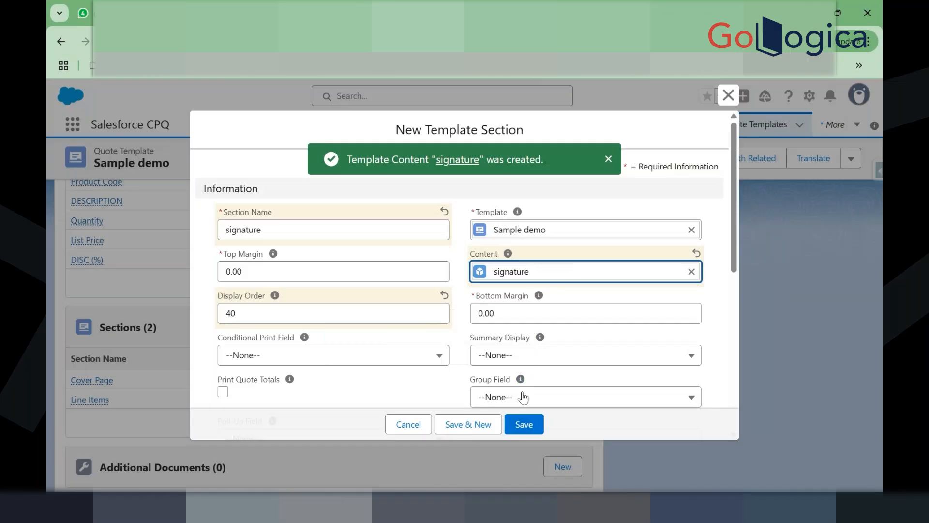
pyautogui.click(525, 424)
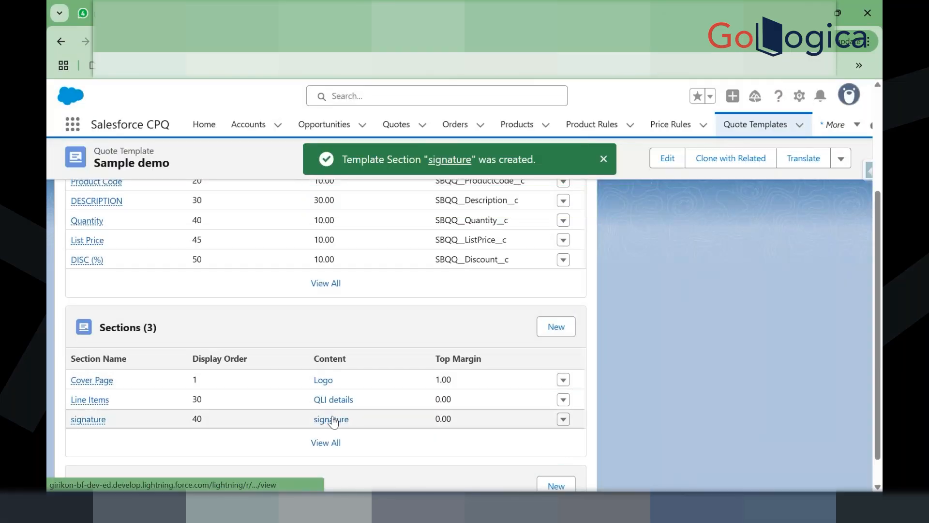
# Step: Open the new 'signature' template content record
pyautogui.click(332, 419)
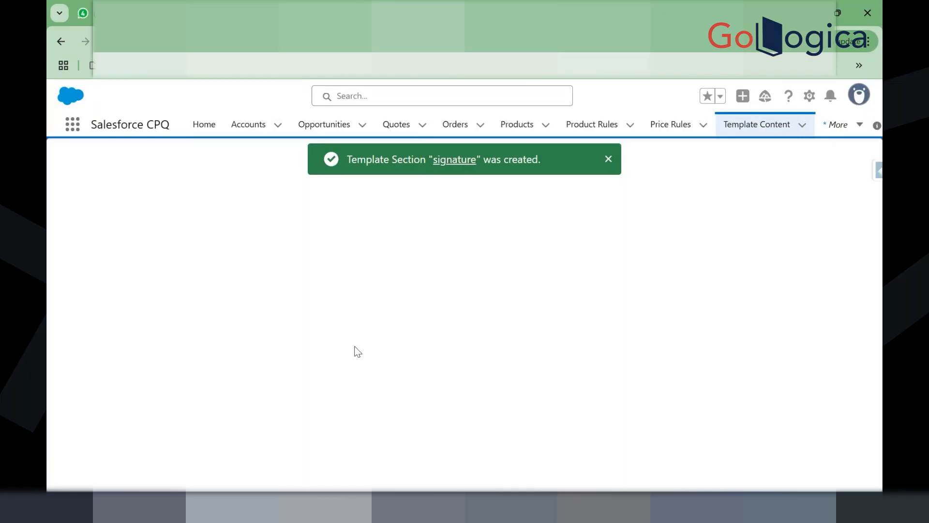
pyautogui.click(606, 160)
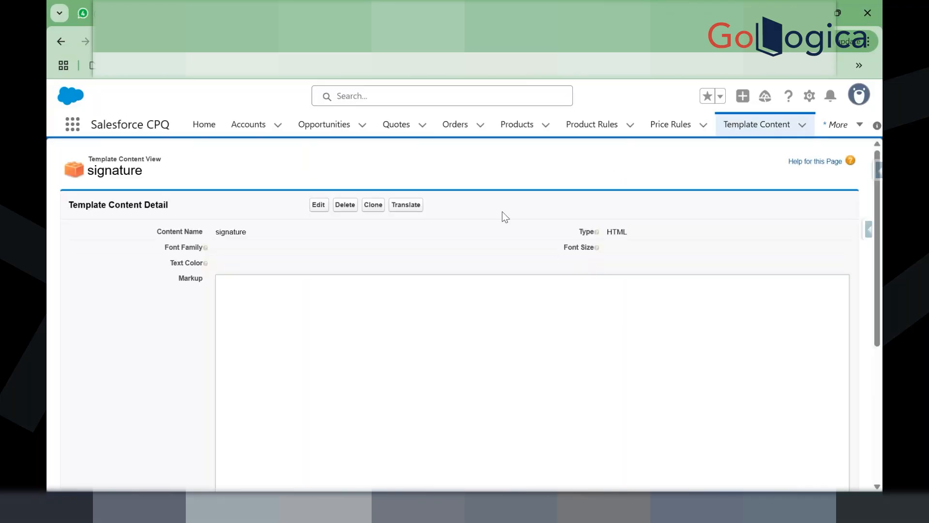
pyautogui.scroll(-5, 330, 294)
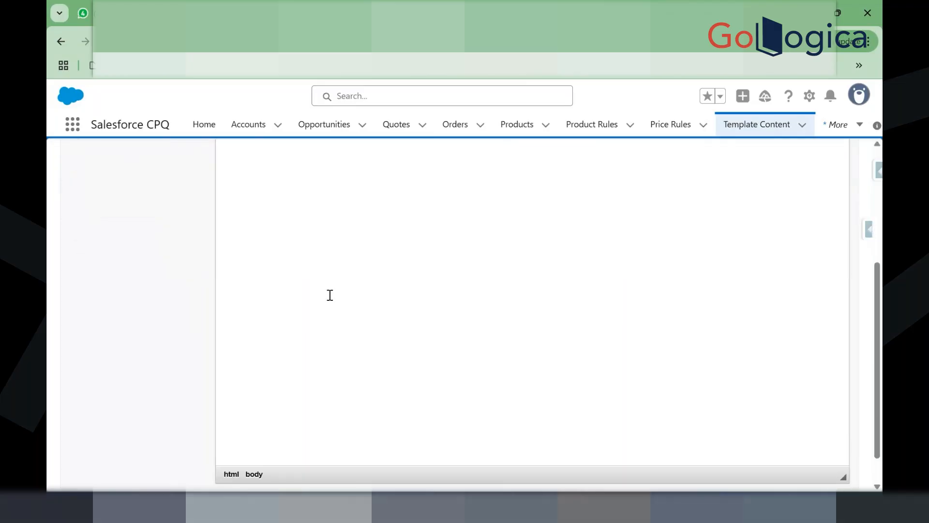
pyautogui.scroll(5, 330, 295)
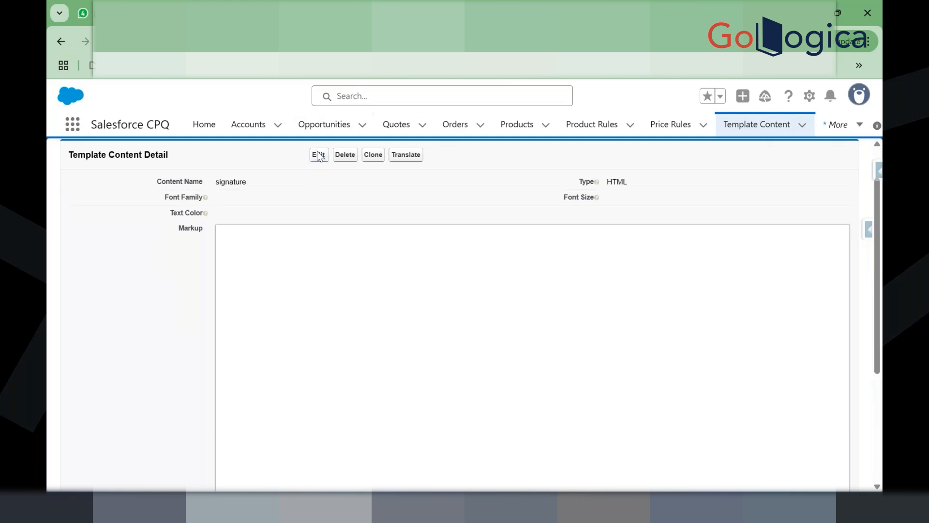
# Step: Paste the signature table HTML into the markup source, check the rendered table, and save
pyautogui.click(317, 155)
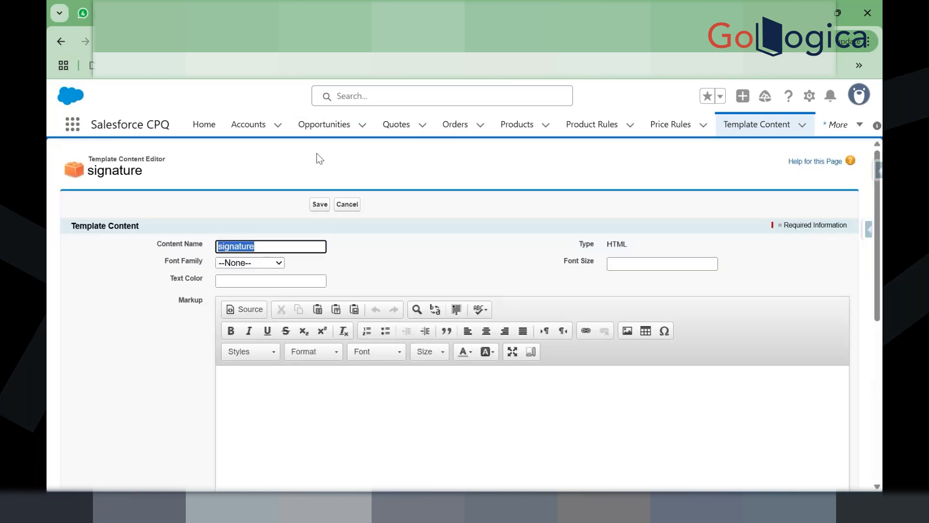
pyautogui.click(234, 304)
pyautogui.click(264, 389)
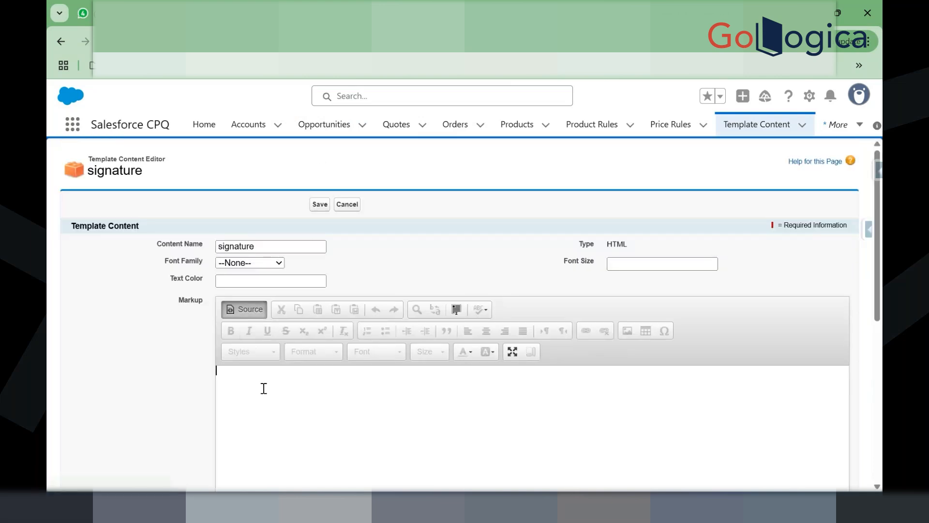
pyautogui.hotkey('ctrl', 'v')
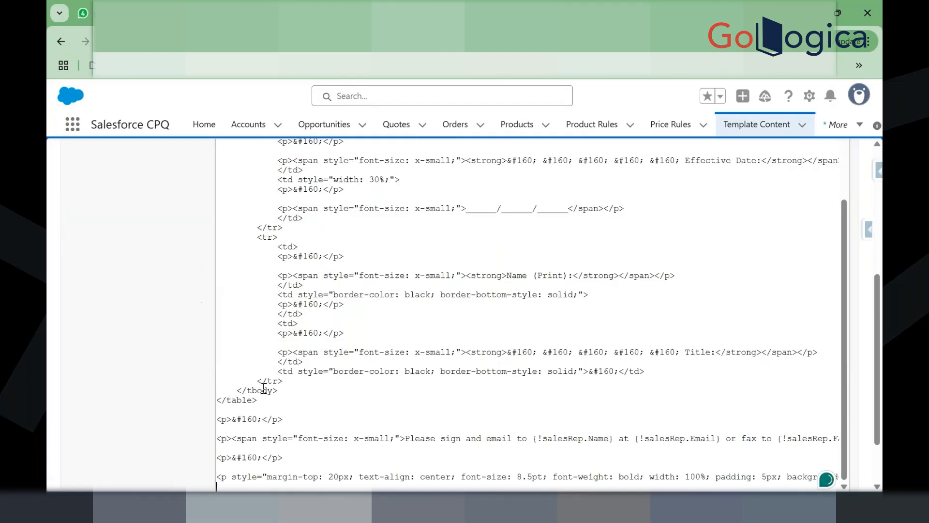
pyautogui.scroll(10, 257, 293)
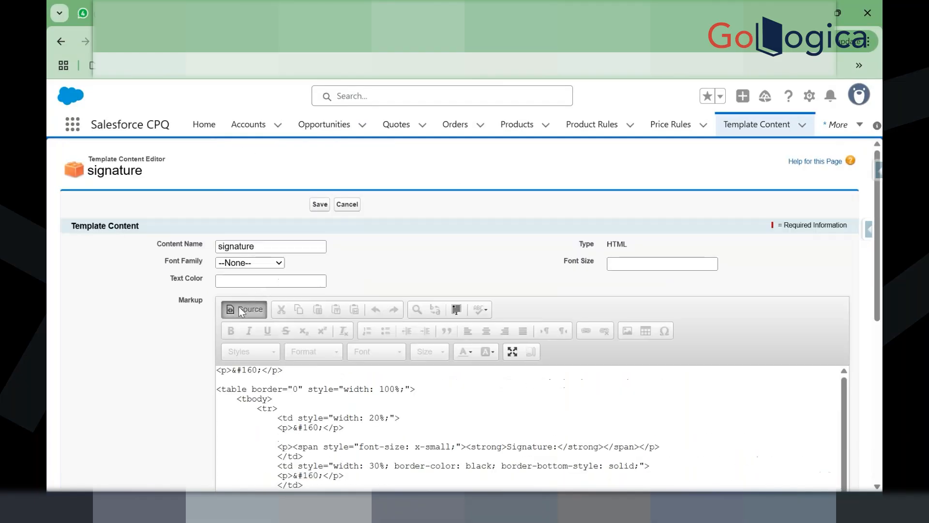
pyautogui.click(239, 307)
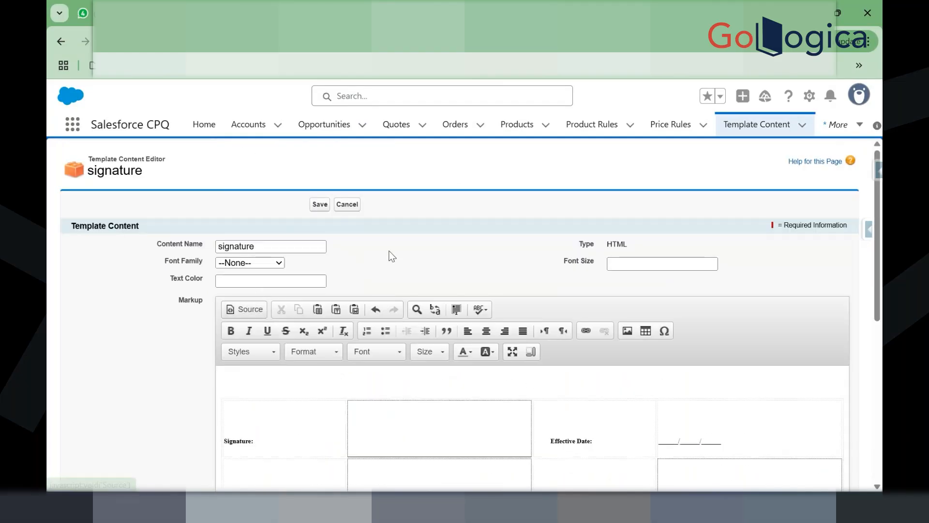
pyautogui.scroll(-4, 389, 256)
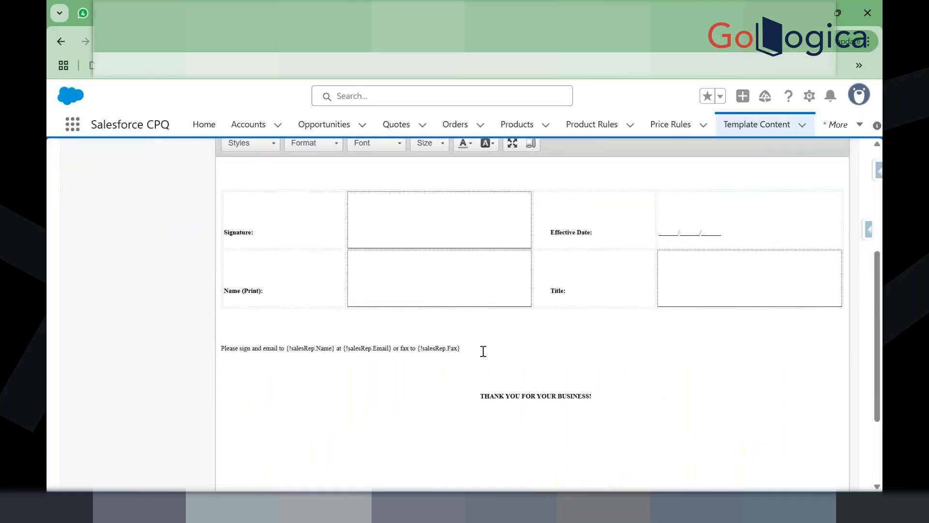
pyautogui.scroll(4, 483, 351)
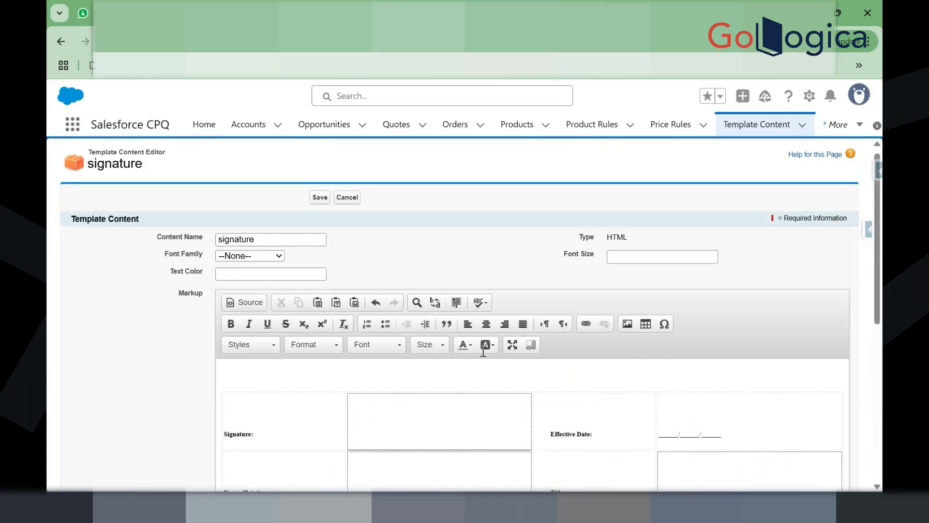
pyautogui.click(318, 203)
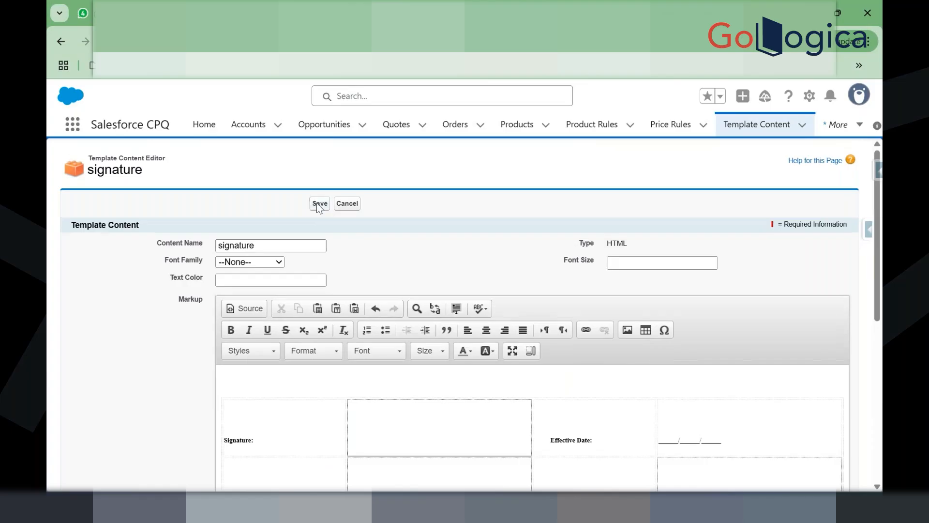
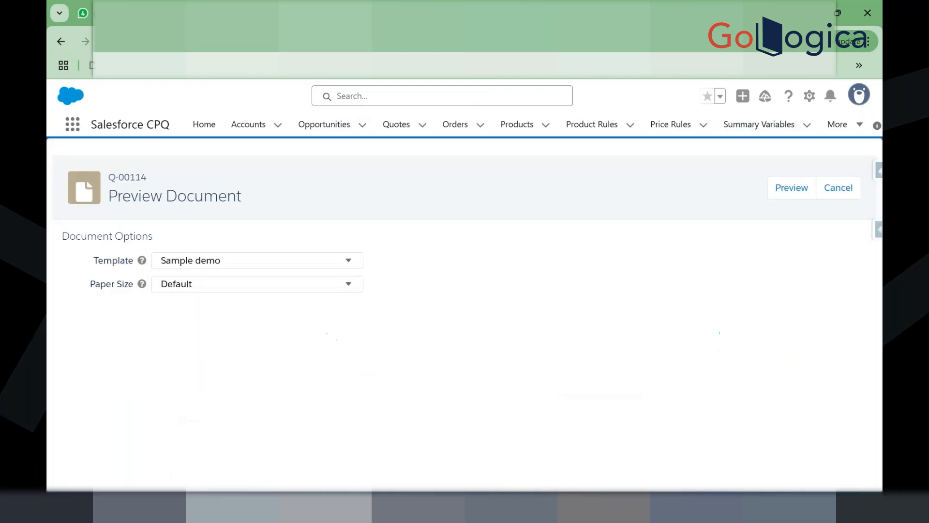
# Step: Generate the Sample demo preview of quote Q-00114 and scroll through the PDF
pyautogui.click(779, 188)
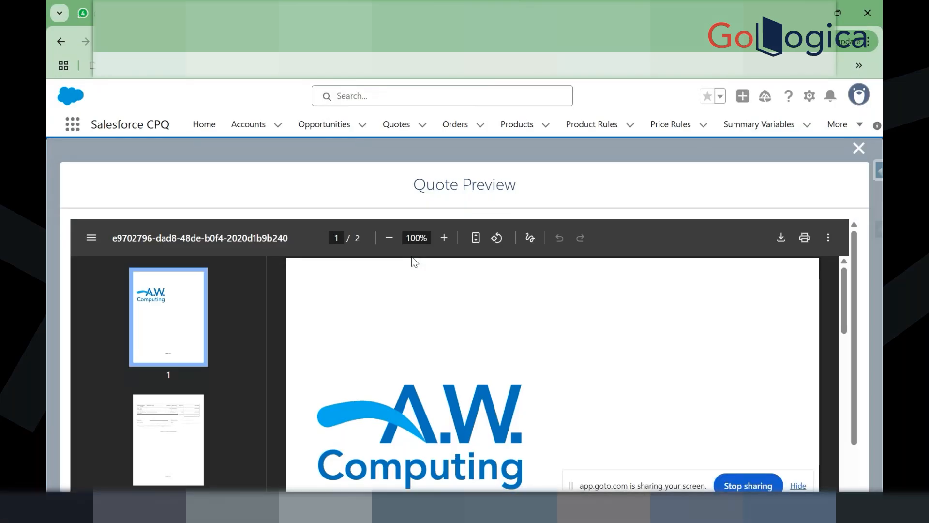
pyautogui.scroll(-15, 435, 382)
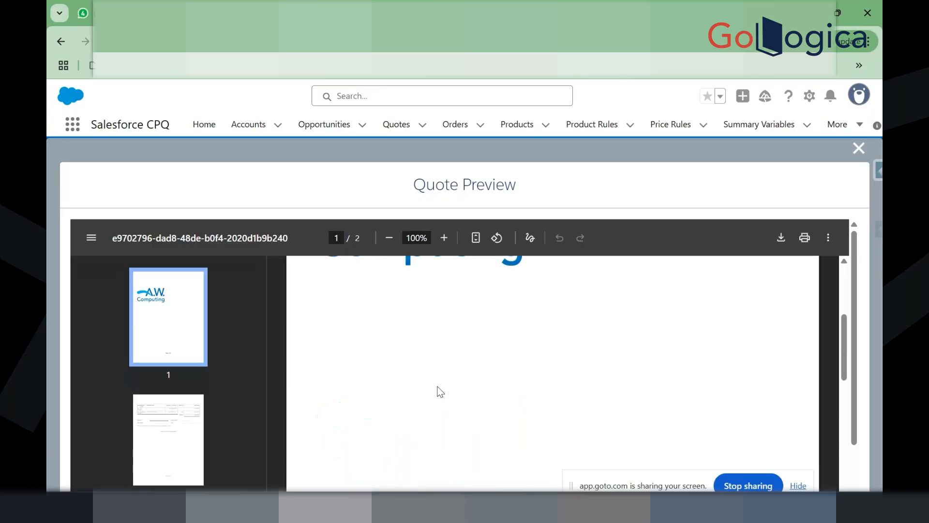
pyautogui.scroll(-10, 440, 392)
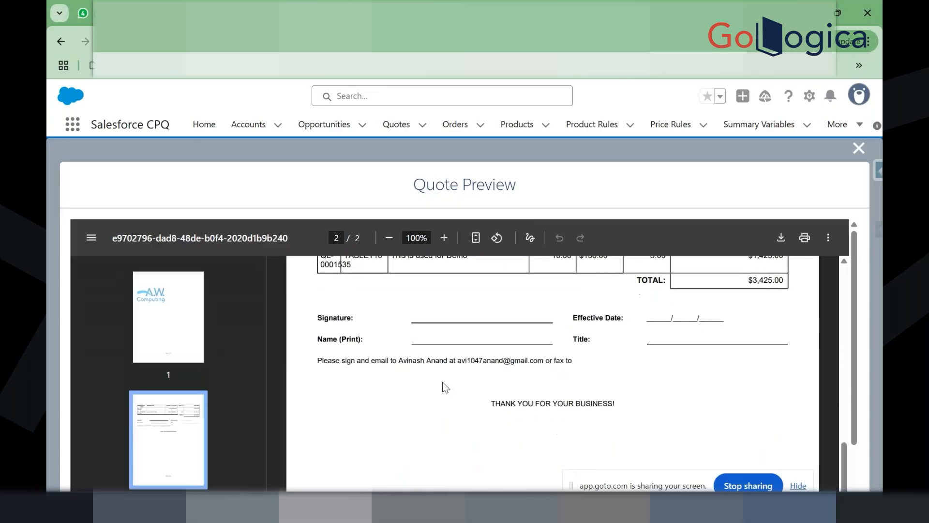
pyautogui.scroll(-3, 498, 393)
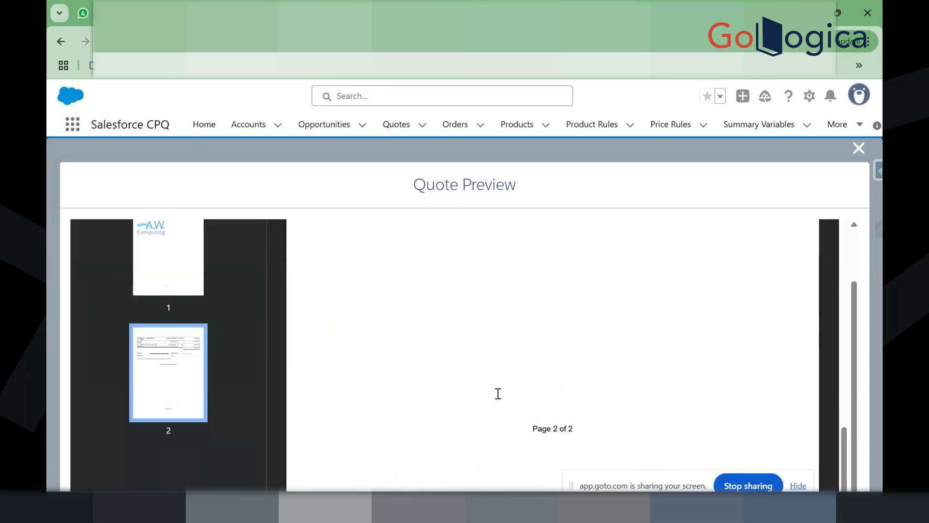
pyautogui.scroll(3, 498, 394)
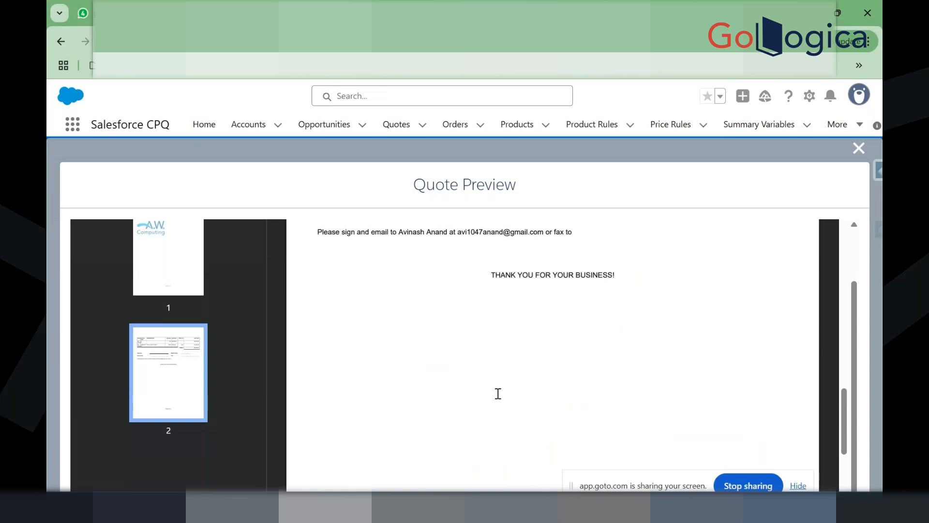
pyautogui.scroll(10, 498, 394)
pyautogui.scroll(-5, 498, 393)
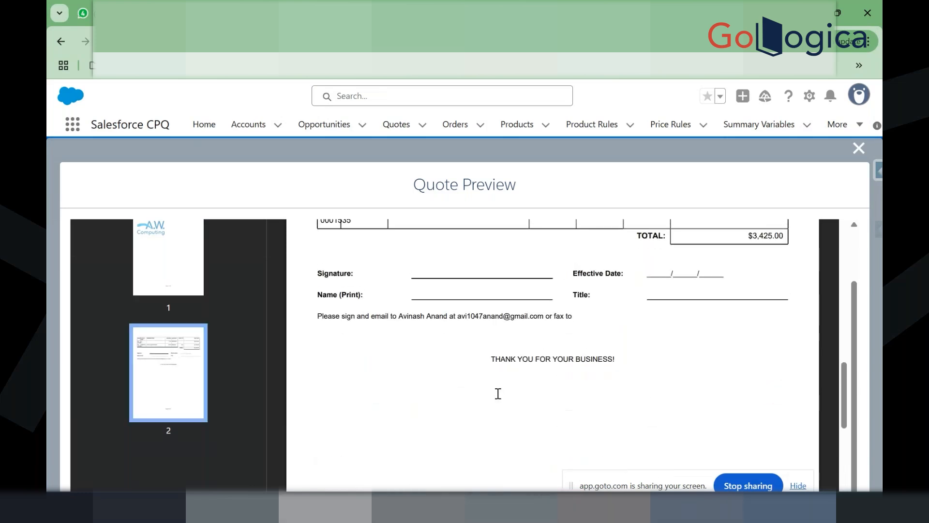
pyautogui.scroll(1, 428, 361)
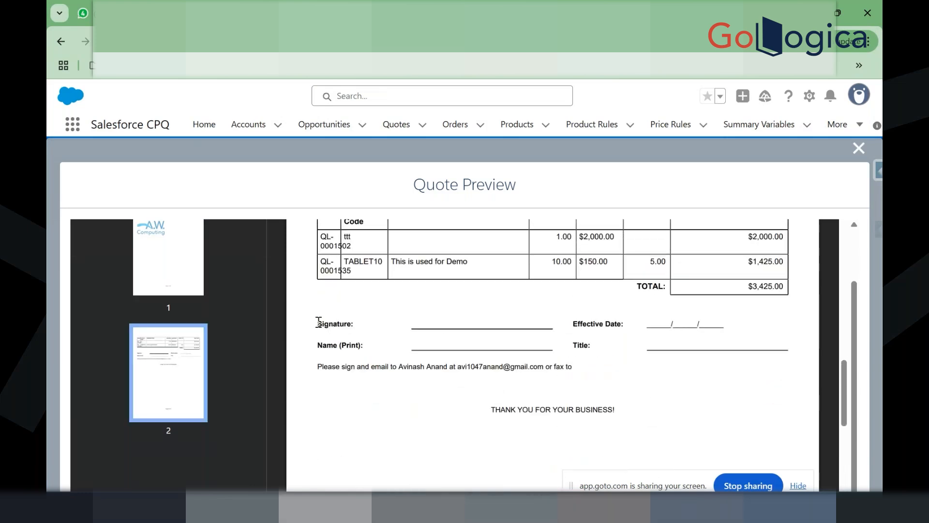
# Step: Select the signature block text on page 2, through the thank-you line, to check it
pyautogui.moveTo(318, 322); pyautogui.dragTo(614, 382)
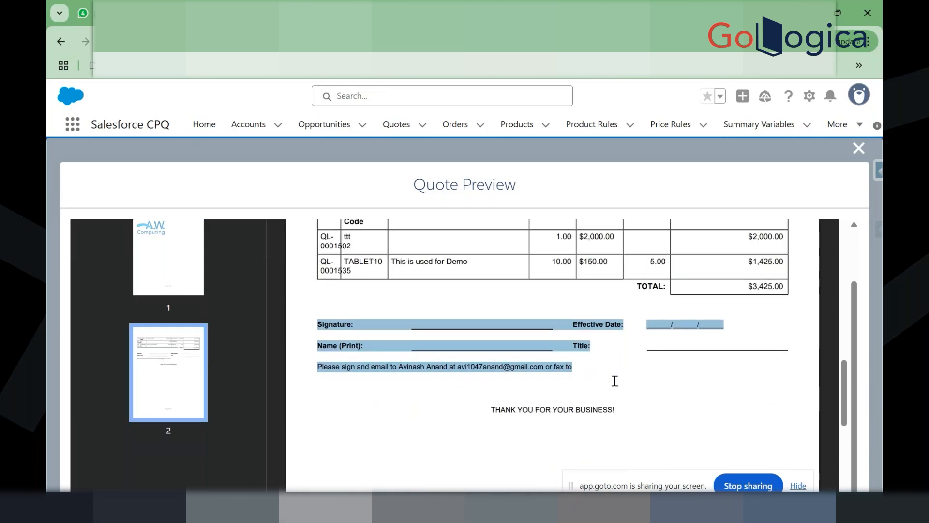
pyautogui.click(626, 416)
pyautogui.moveTo(614, 409)
pyautogui.mouseDown()
pyautogui.moveTo(314, 301)
pyautogui.moveTo(318, 323)
pyautogui.mouseUp()
pyautogui.click(319, 322)
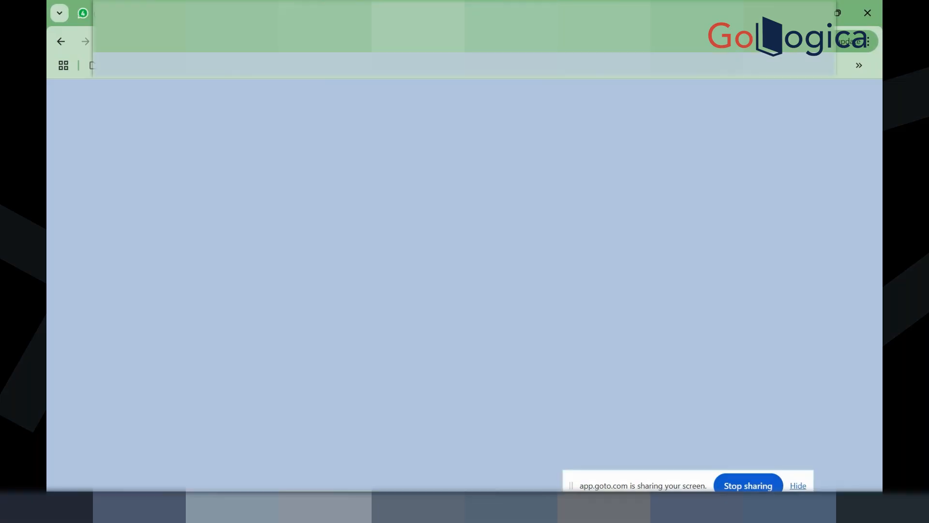
# Step: Discard the AW Signatures content edits and return to the Sample demo quote template
pyautogui.scroll(2, 438, 223)
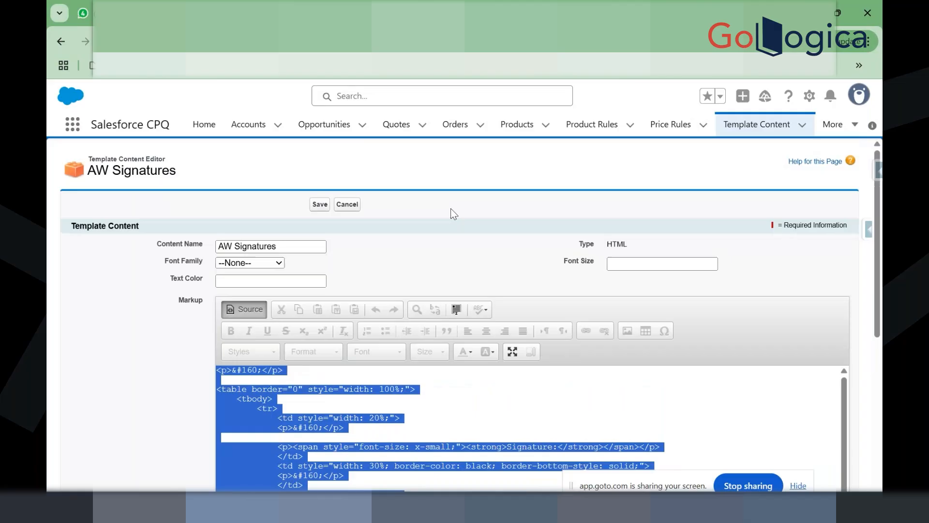
pyautogui.click(344, 205)
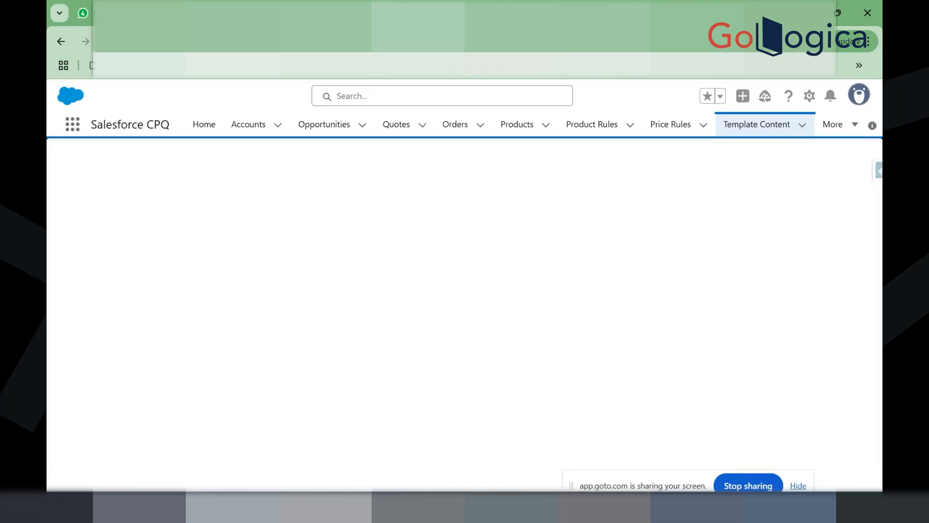
pyautogui.click(61, 41)
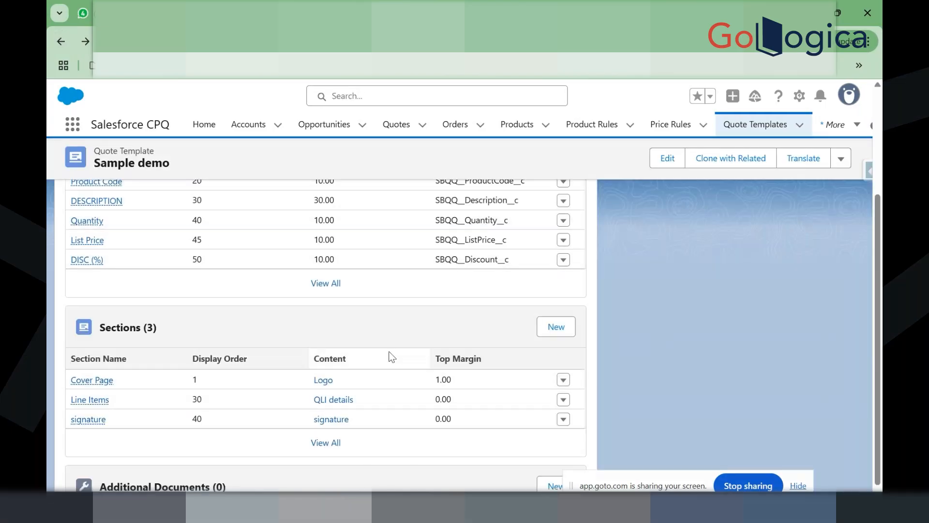
# Step: Set the Line Items section's Page Break to After and save it
pyautogui.click(561, 401)
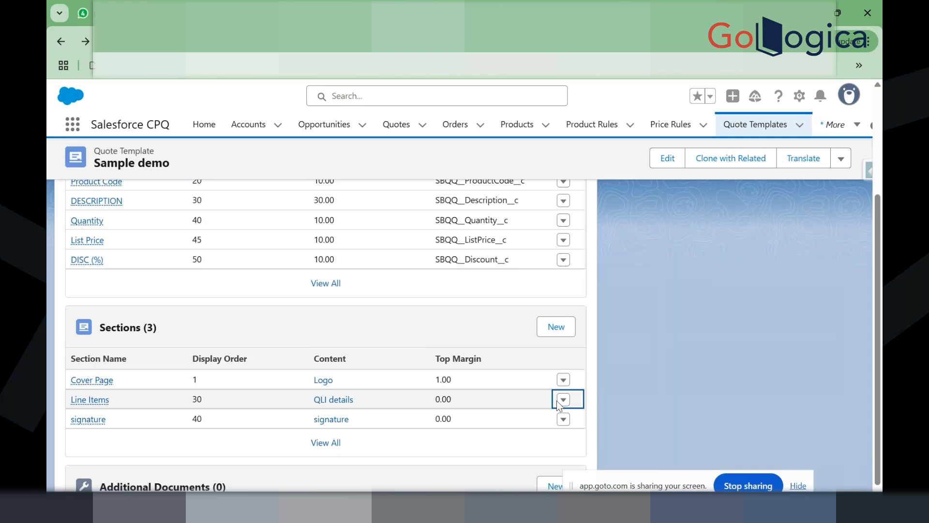
pyautogui.click(562, 400)
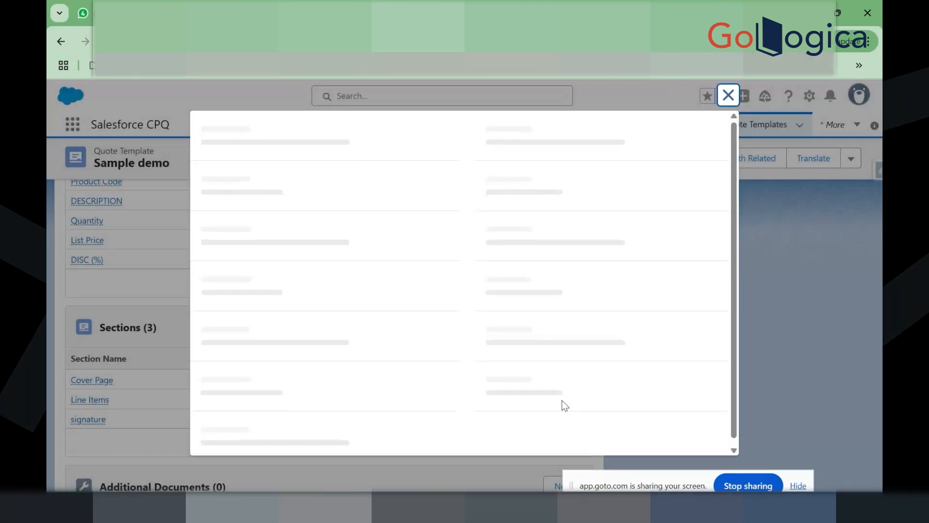
pyautogui.scroll(-1, 486, 343)
pyautogui.scroll(-2, 487, 342)
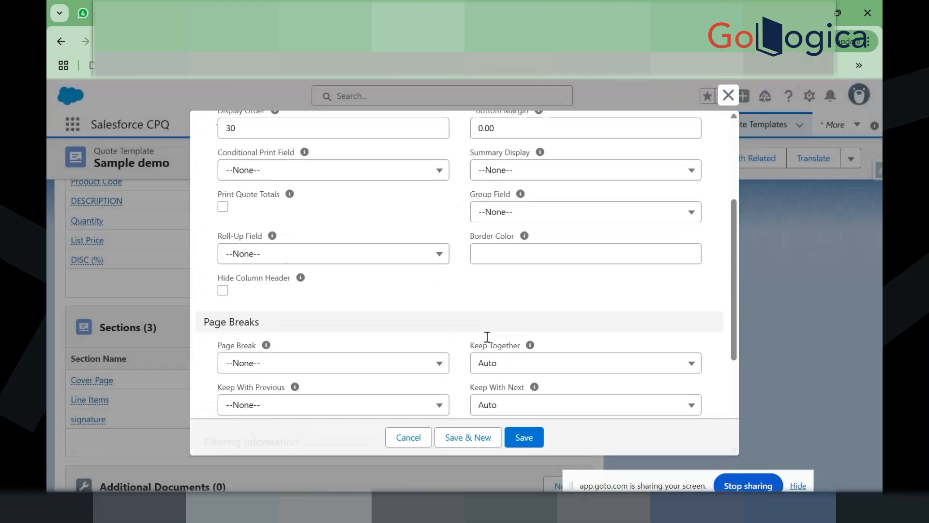
pyautogui.scroll(-2, 486, 336)
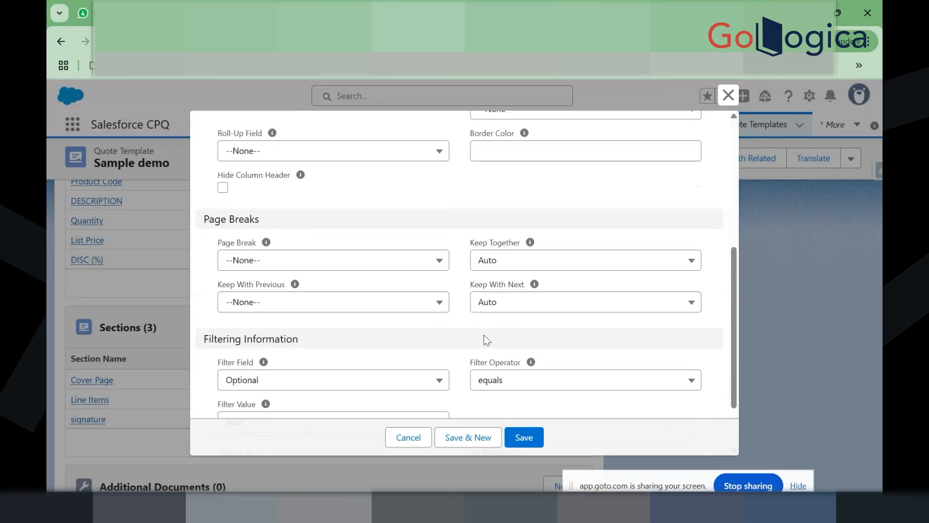
pyautogui.click(347, 270)
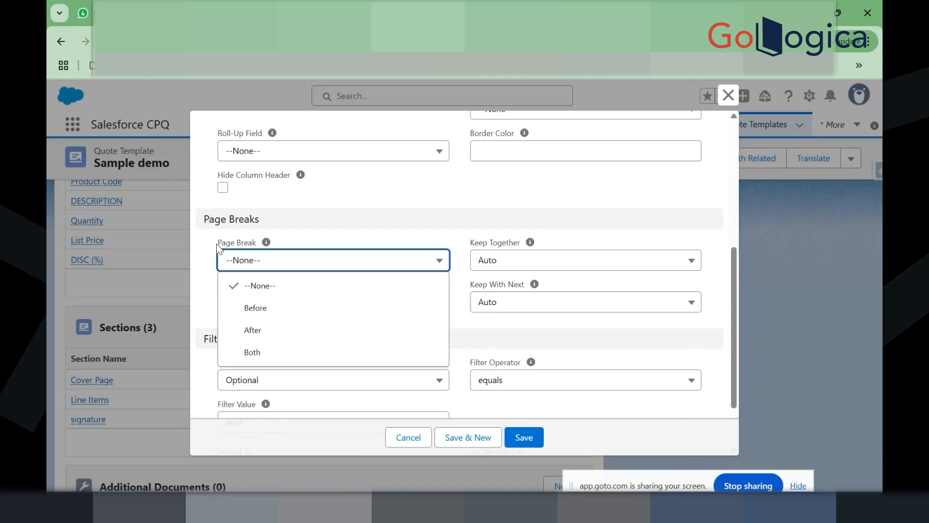
pyautogui.click(273, 330)
pyautogui.scroll(-2, 362, 336)
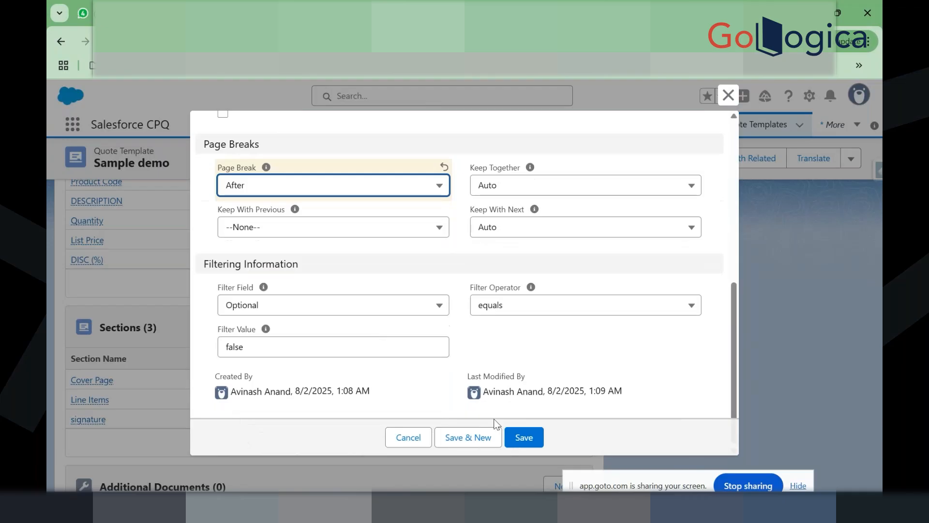
pyautogui.scroll(8, 445, 345)
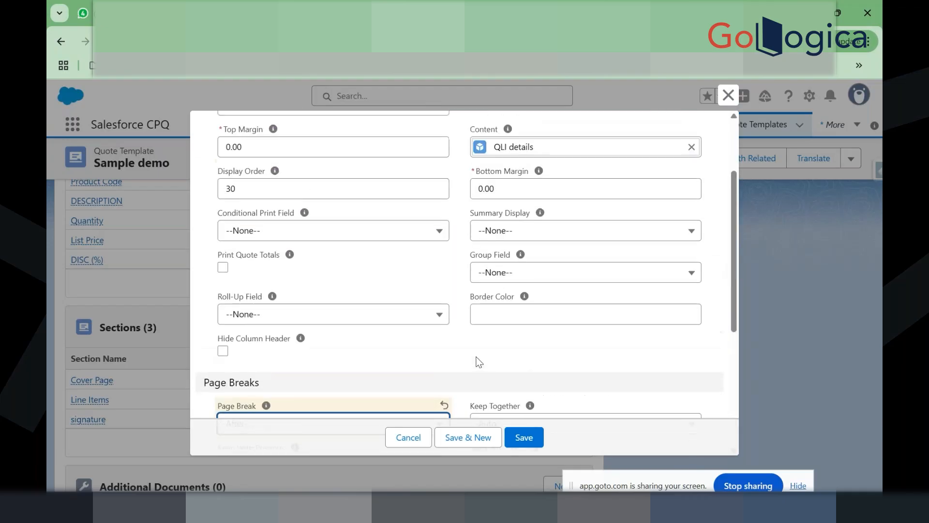
pyautogui.click(522, 438)
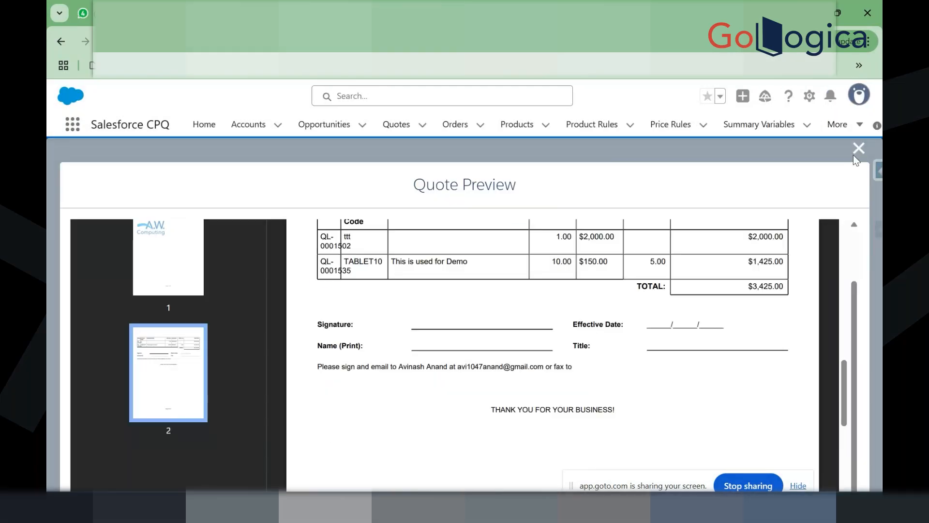
# Step: Rerun the quote preview and name a new section 'Teerm and condition'
pyautogui.click(856, 151)
pyautogui.click(776, 193)
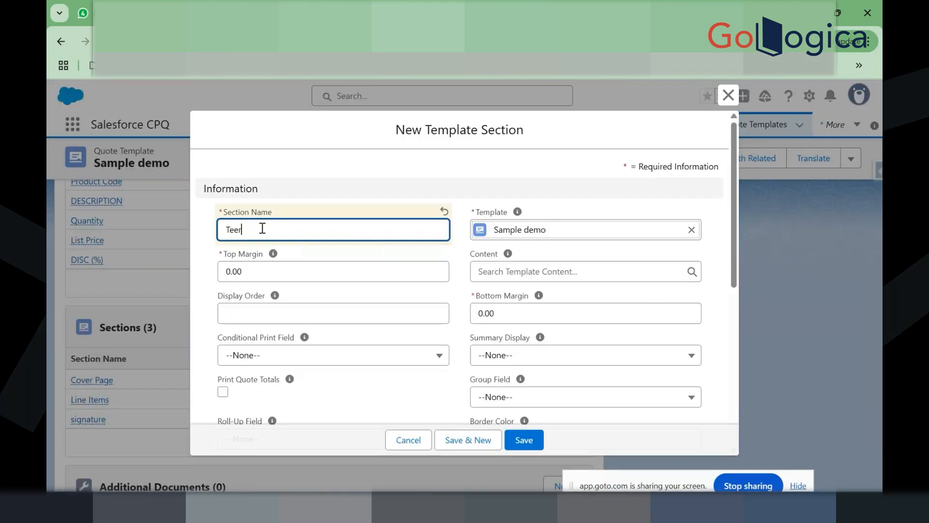
pyautogui.write('rm ancom')
pyautogui.click(261, 229)
pyautogui.write('d condition')
# Step: Create new template content named 'T&C' for the section and start its markup
pyautogui.click(505, 271)
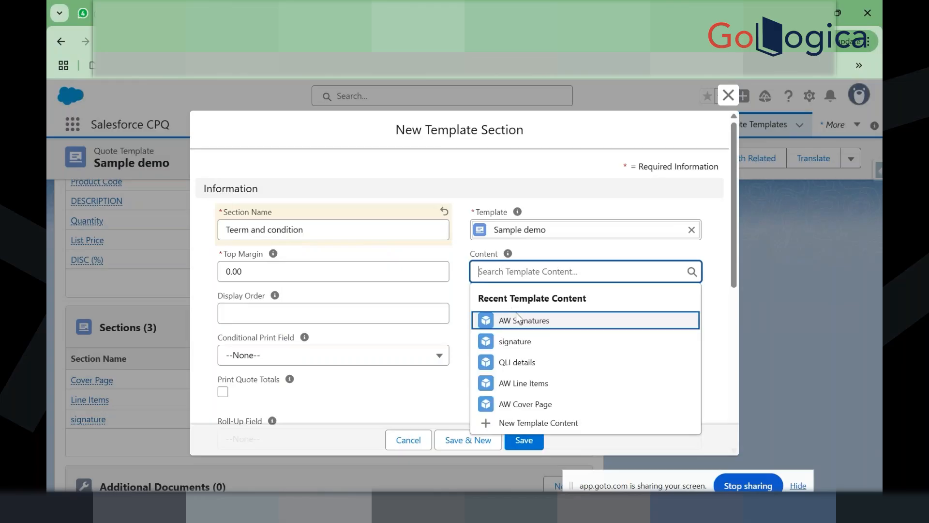
pyautogui.click(536, 421)
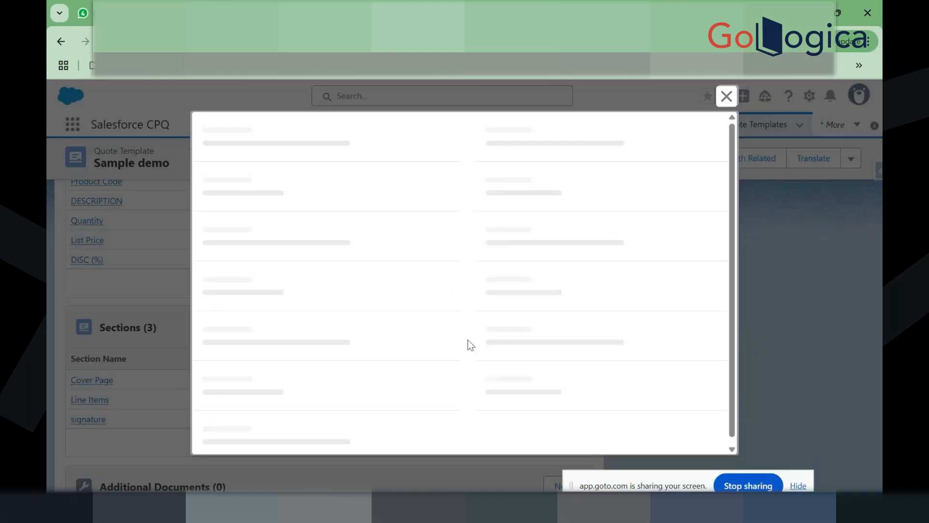
pyautogui.click(258, 235)
pyautogui.write('T&C')
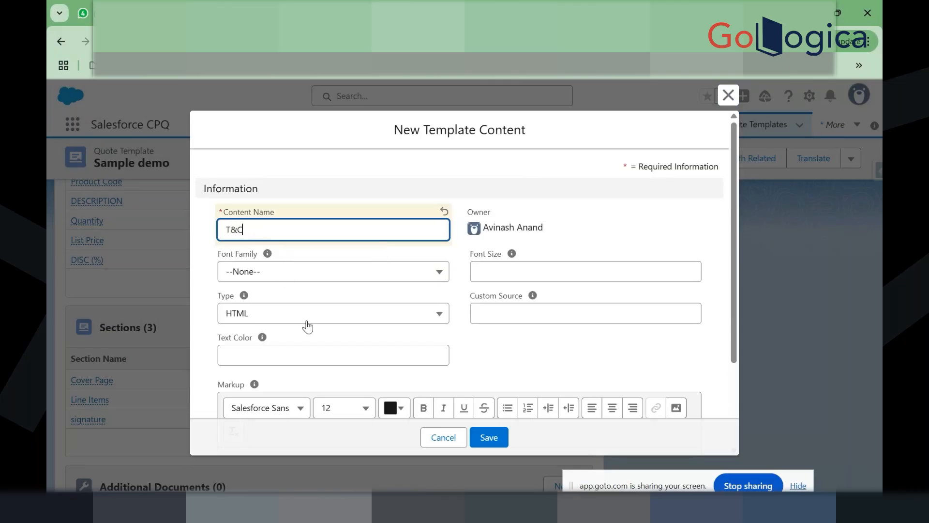
pyautogui.scroll(-2, 308, 327)
pyautogui.scroll(-1, 308, 326)
pyautogui.click(312, 347)
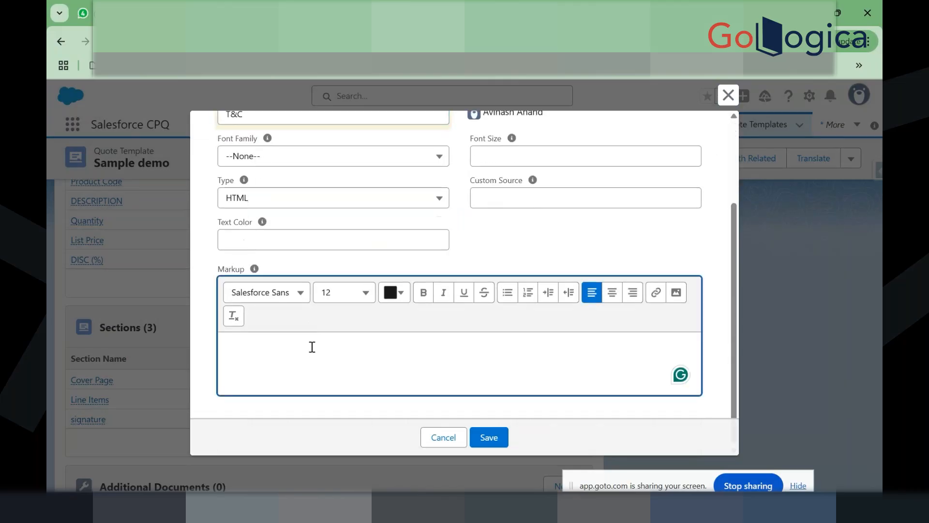
# Step: In a new tab, search Google for 'terms and conditions for any products'
pyautogui.hotkey('ctrl', 't')
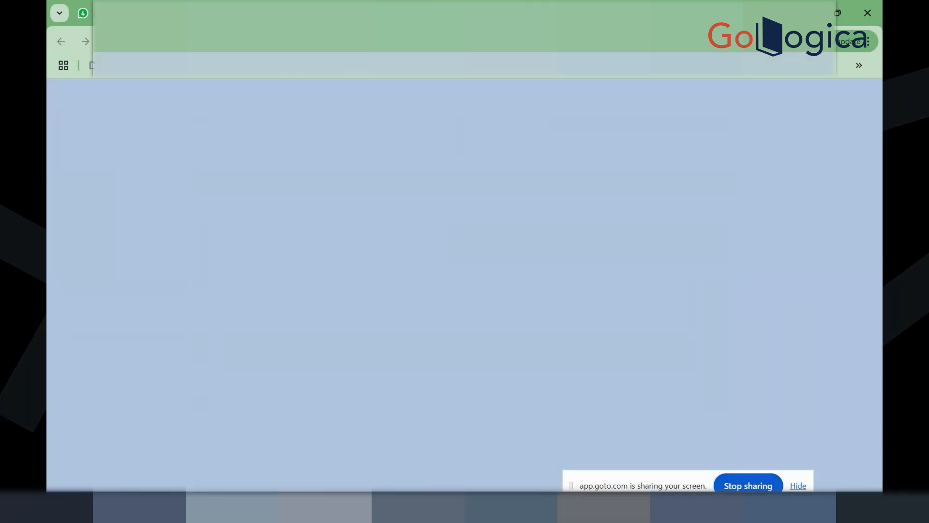
pyautogui.write('t')
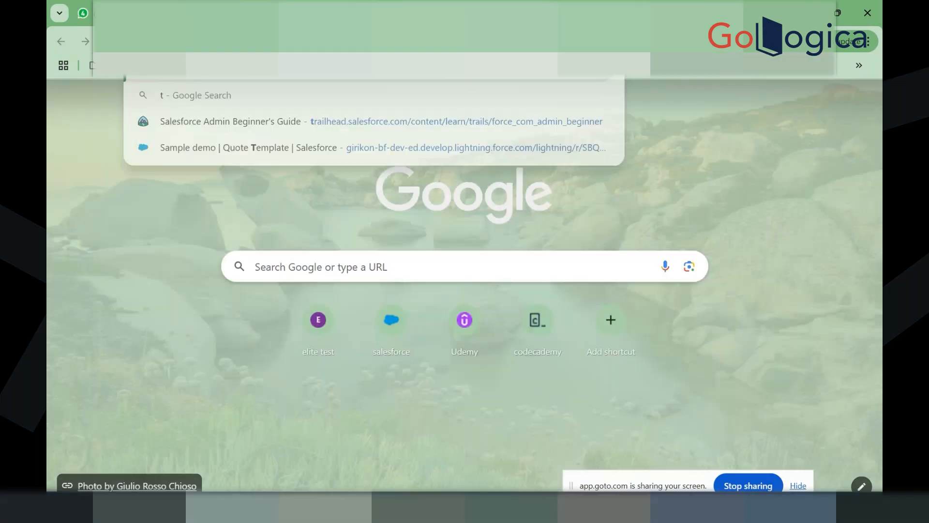
pyautogui.write('rms and conditions icon')
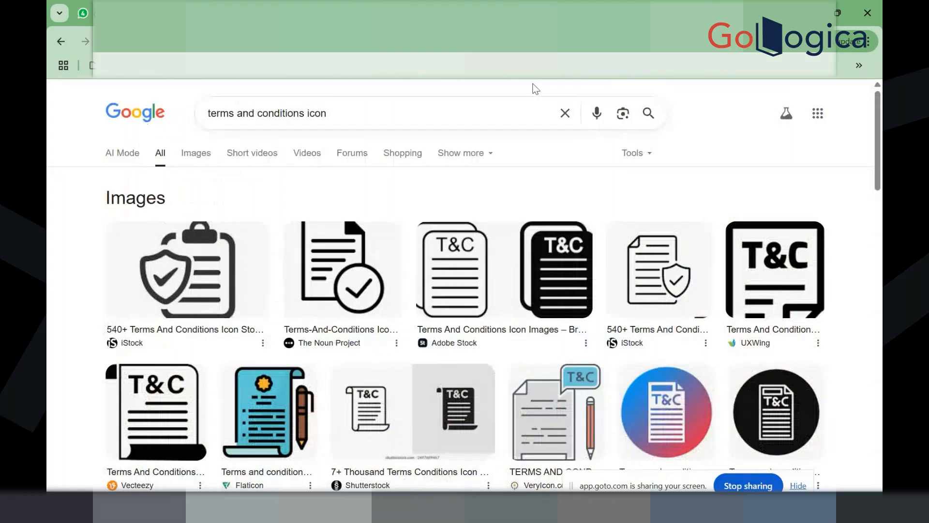
pyautogui.click(480, 119)
pyautogui.press('BackSpace')
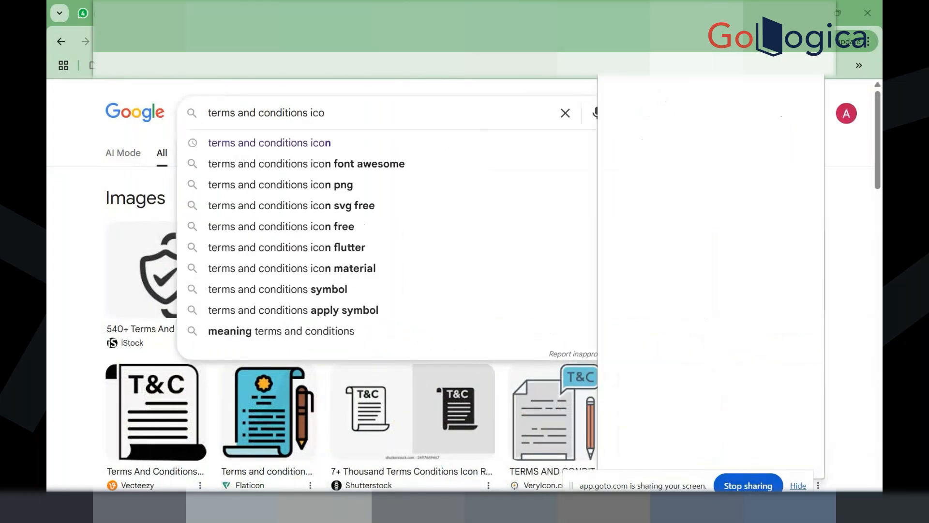
pyautogui.press('BackSpace')
pyautogui.press('BackSpace')
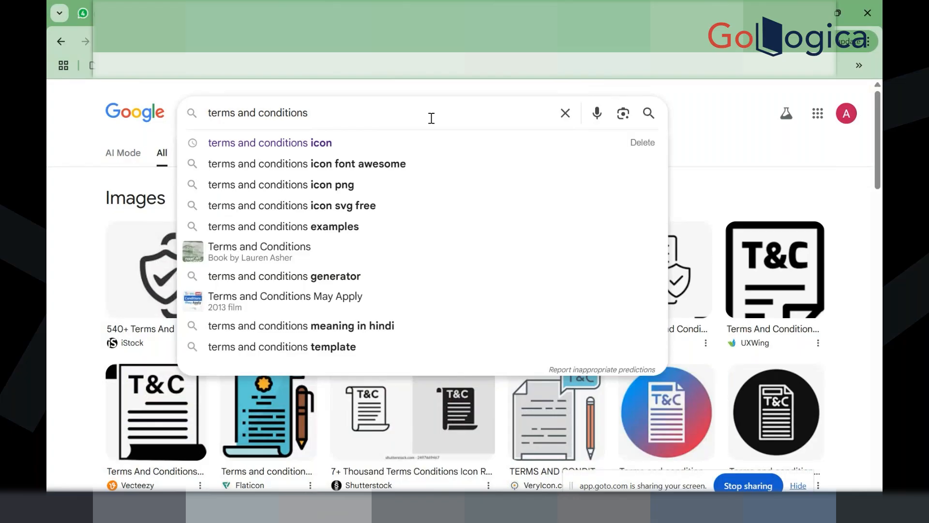
pyautogui.write('for any')
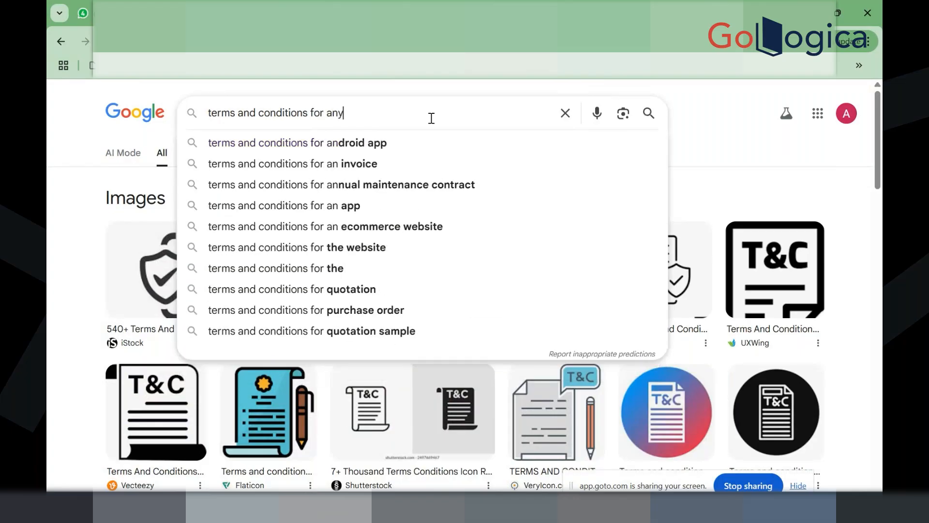
pyautogui.write(' po')
pyautogui.press('BackSpace')
pyautogui.write('r')
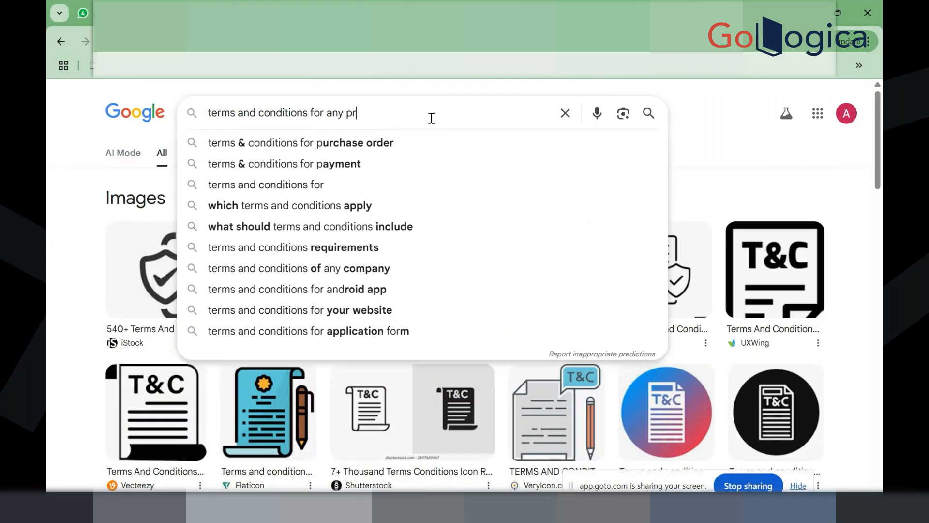
pyautogui.write('o')
pyautogui.press('Down')
pyautogui.press('Return')
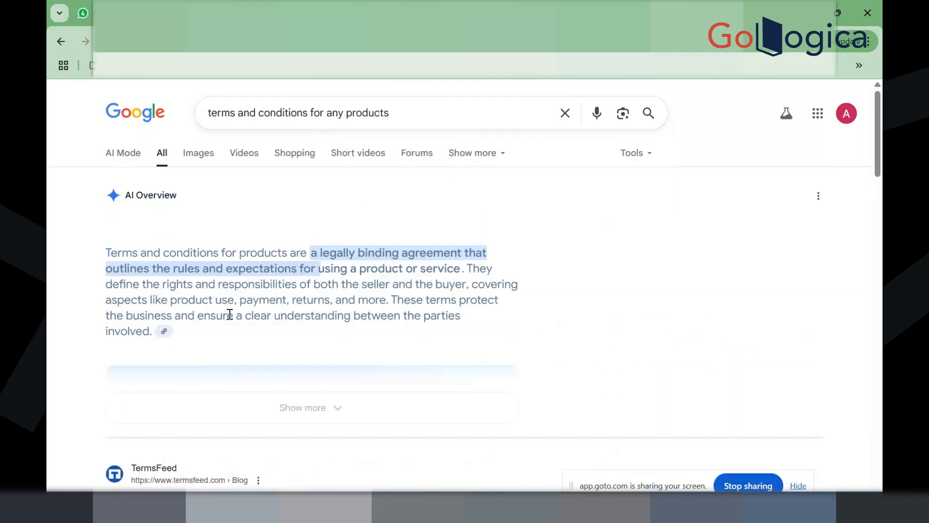
pyautogui.scroll(-4, 310, 372)
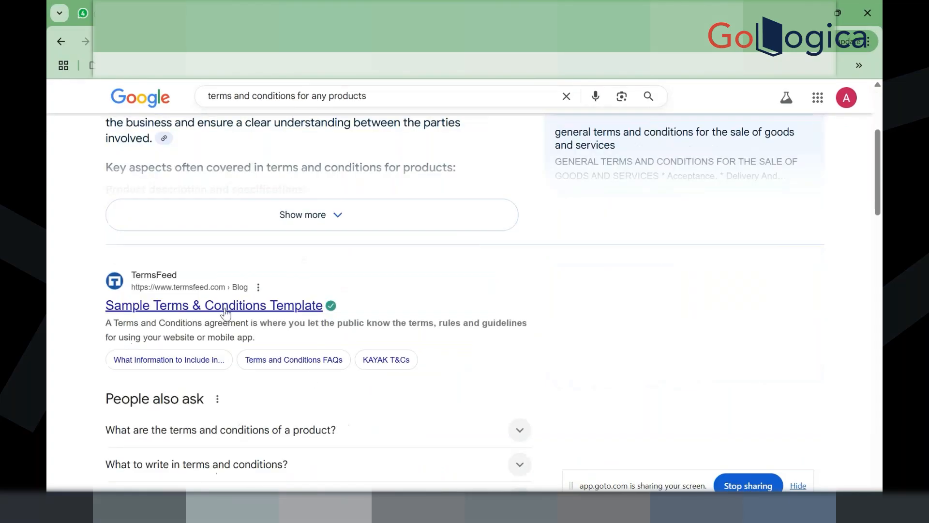
# Step: Open TermsFeed's Sample Terms & Conditions Template and select 'What Information to Include' through the Termination clause
pyautogui.click(223, 310)
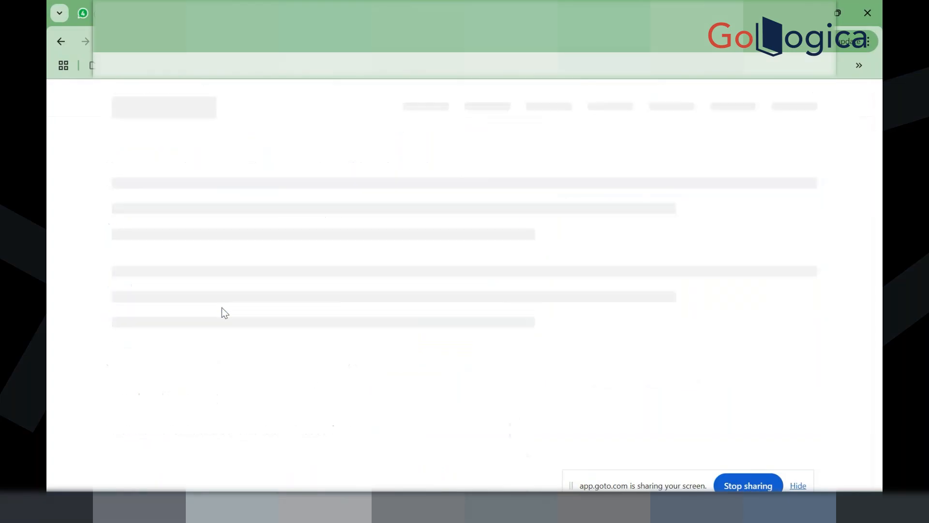
pyautogui.scroll(-5, 304, 334)
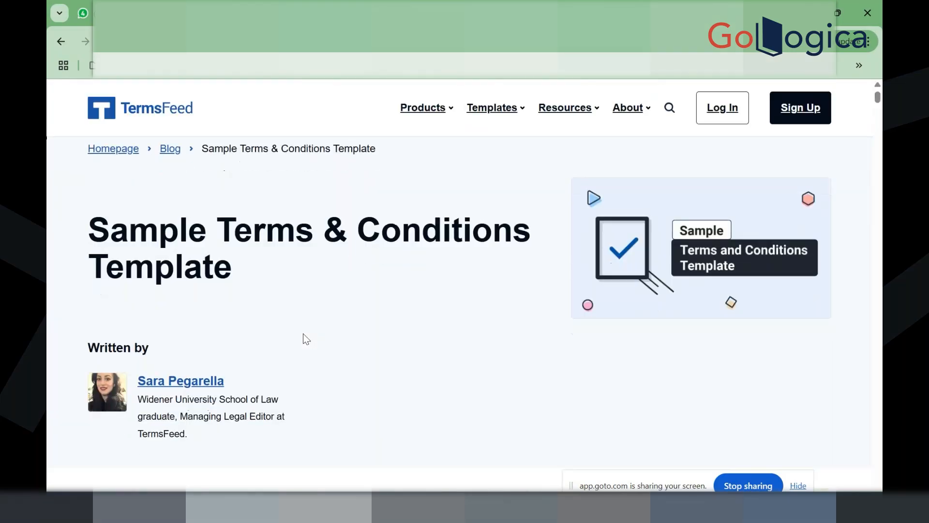
pyautogui.scroll(-15, 303, 333)
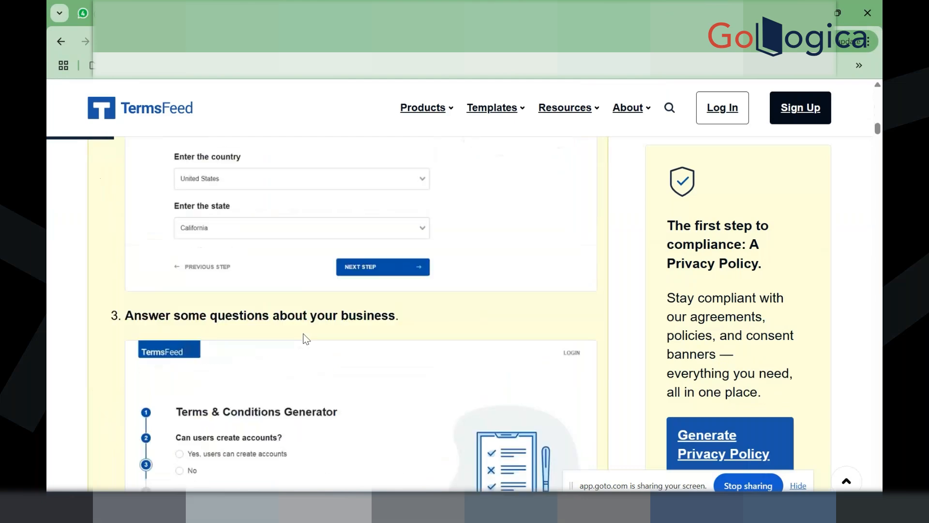
pyautogui.scroll(-20, 305, 335)
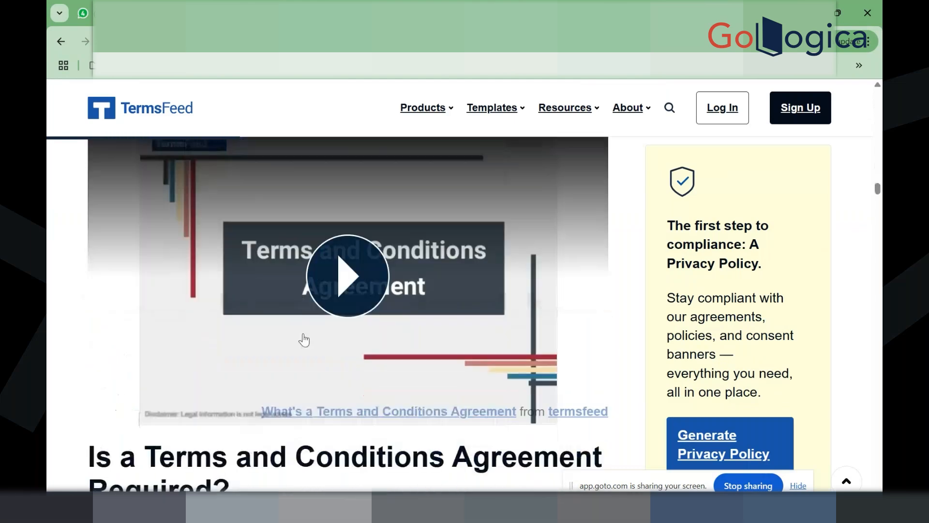
pyautogui.scroll(-9, 304, 334)
pyautogui.scroll(1, 305, 332)
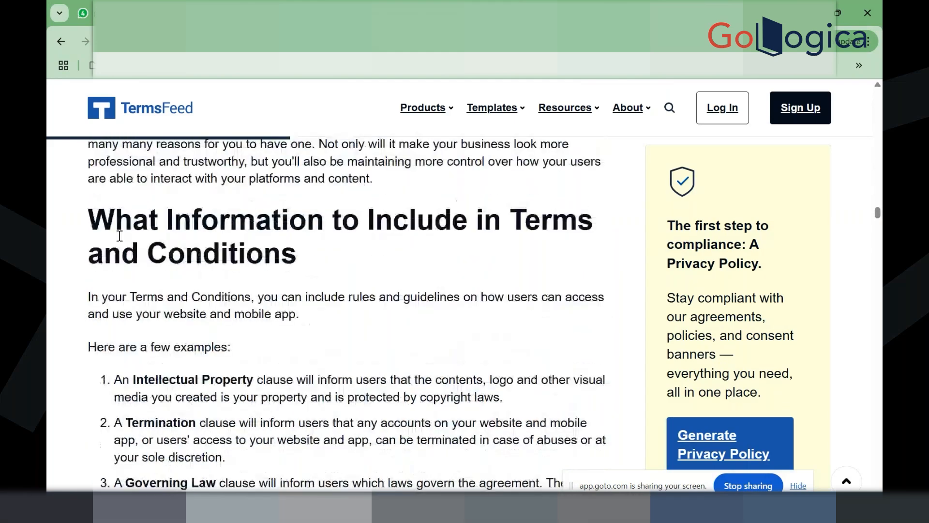
pyautogui.moveTo(89, 214); pyautogui.dragTo(313, 456)
pyautogui.scroll(-1, 313, 456)
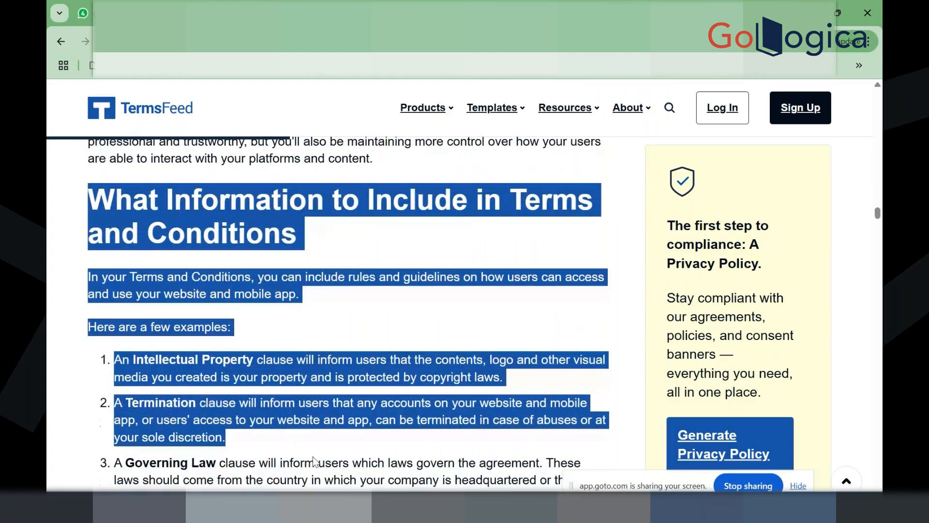
pyautogui.scroll(-1, 313, 460)
pyautogui.scroll(-3, 314, 456)
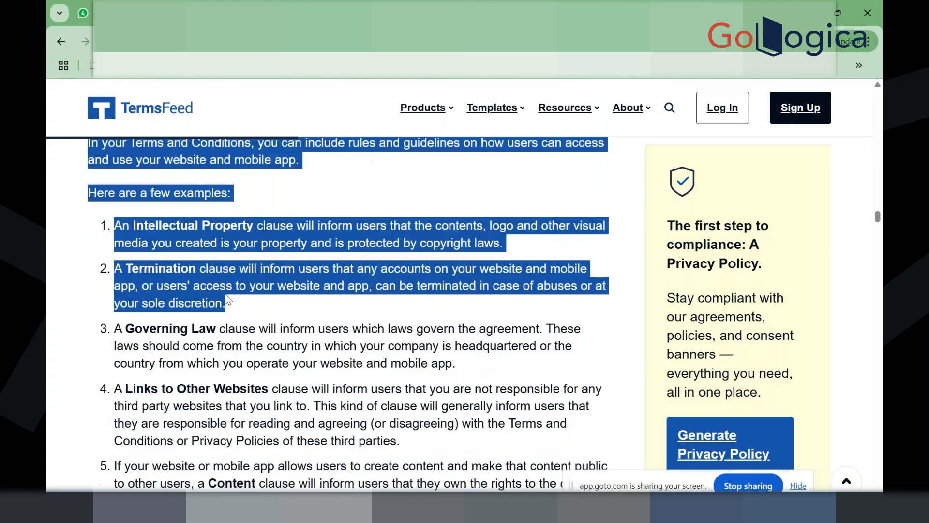
# Step: Paste the copied terms into the T&C markup, then select the remaining clauses from item 3 onward
pyautogui.hotkey('alt', 'Tab')
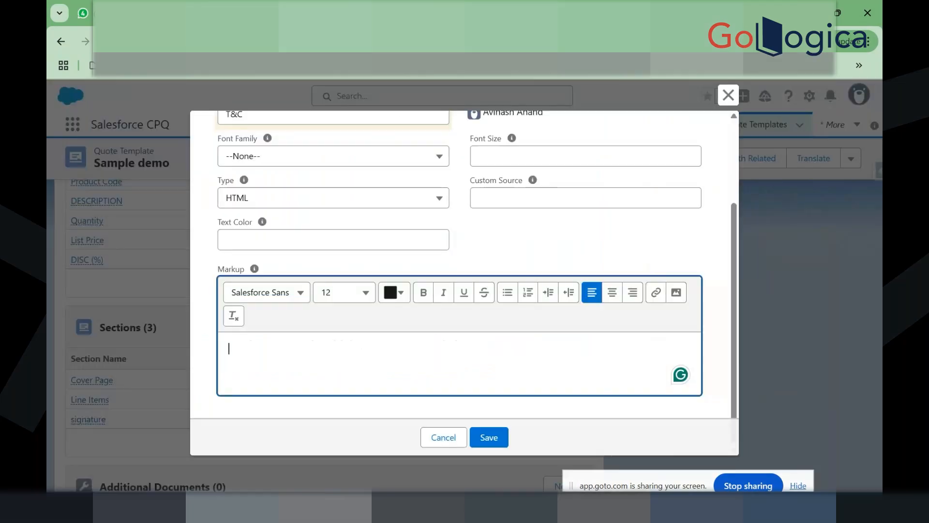
pyautogui.write("What Information to Include in Terms and Conditions In your Terms and Conditions, you can include rules and guidelines on how users can access and use your website and mobile app. Here are a few examples: 1. An Intellectual Property clause will inform users that the contents, logo and other visual media you created is your property and is protected by copyright laws. 2. A Termination clause will inform users that any accounts on your website and mobile app, or users' access to your website and app, can be terminated in case of abuses or at your sole discretion.")
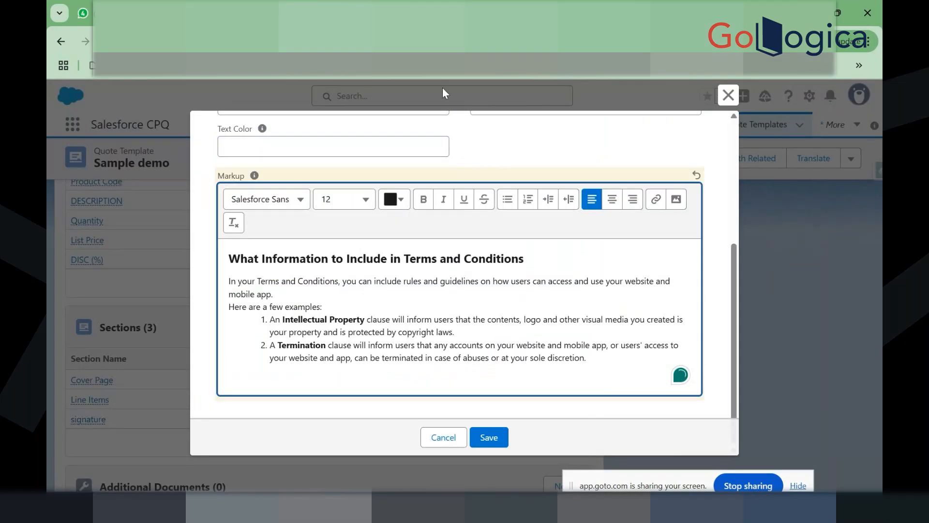
pyautogui.hotkey('alt', 'Tab')
pyautogui.scroll(-4, 99, 220)
pyautogui.moveTo(110, 196); pyautogui.dragTo(409, 395)
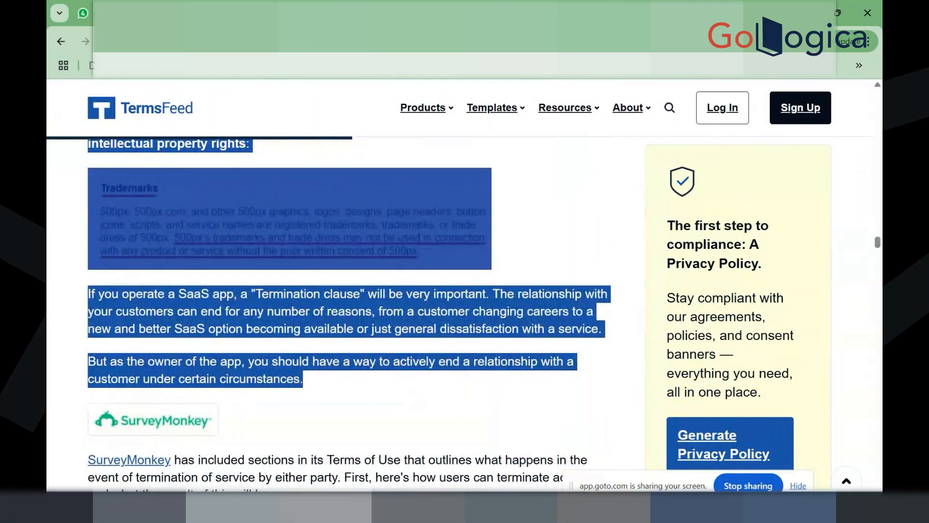
# Step: Paste the additional clauses below the existing text and save the T&C content
pyautogui.hotkey('alt', 'Tab')
pyautogui.hotkey('ctrl', 'v')
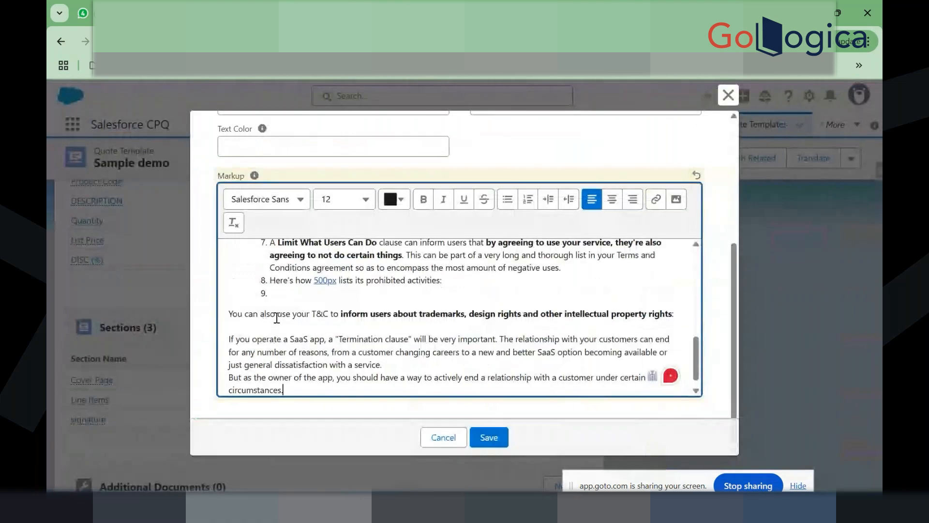
pyautogui.scroll(-2, 318, 328)
pyautogui.scroll(2, 317, 329)
pyautogui.scroll(3, 317, 329)
pyautogui.scroll(-6, 317, 328)
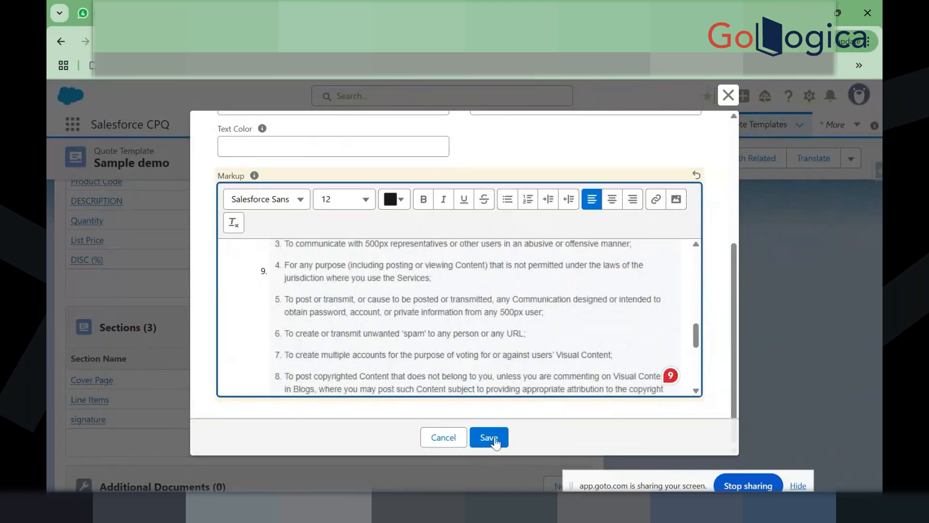
pyautogui.scroll(10, 456, 327)
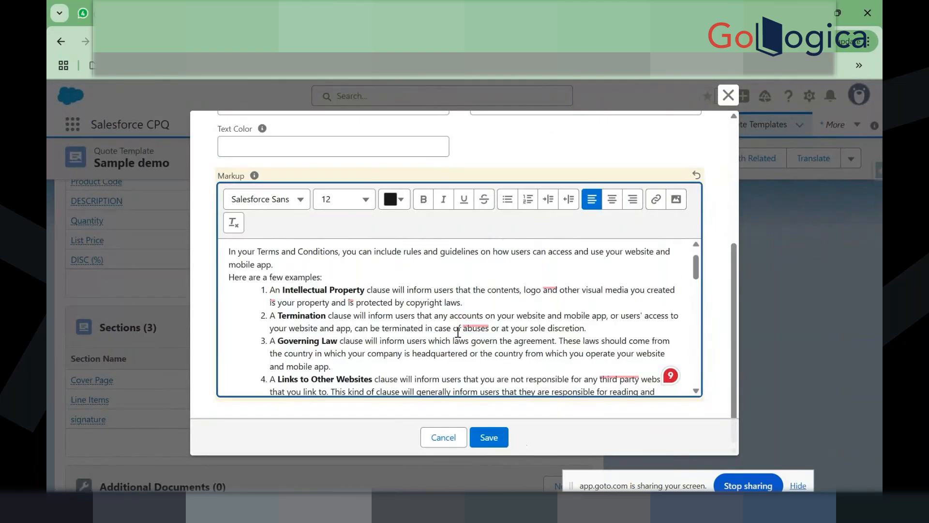
pyautogui.scroll(5, 463, 146)
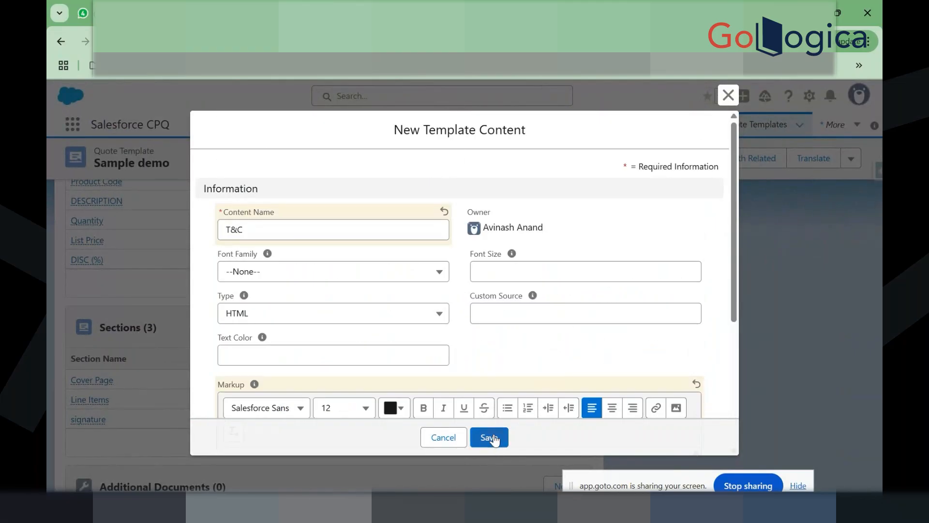
pyautogui.click(490, 437)
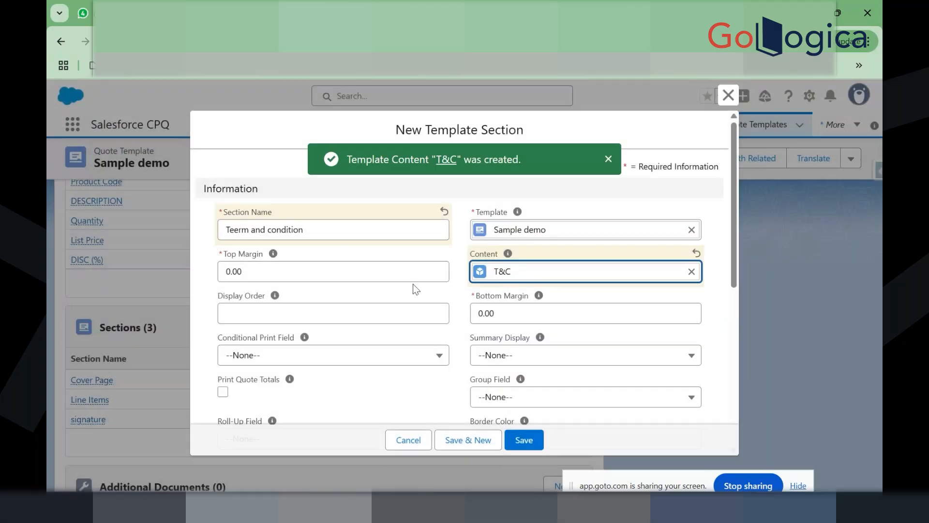
# Step: Give the Teerm and condition section display order 2 and save it
pyautogui.click(251, 313)
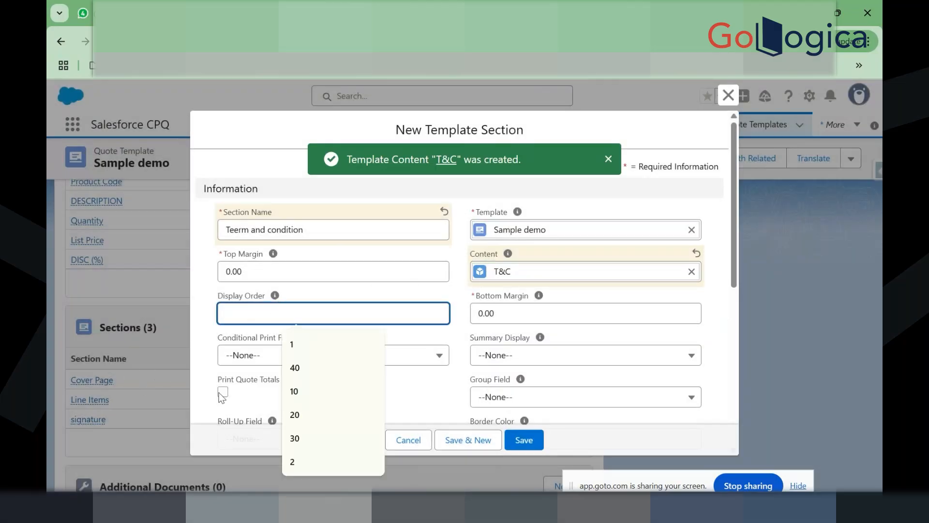
pyautogui.write('2')
pyautogui.click(194, 321)
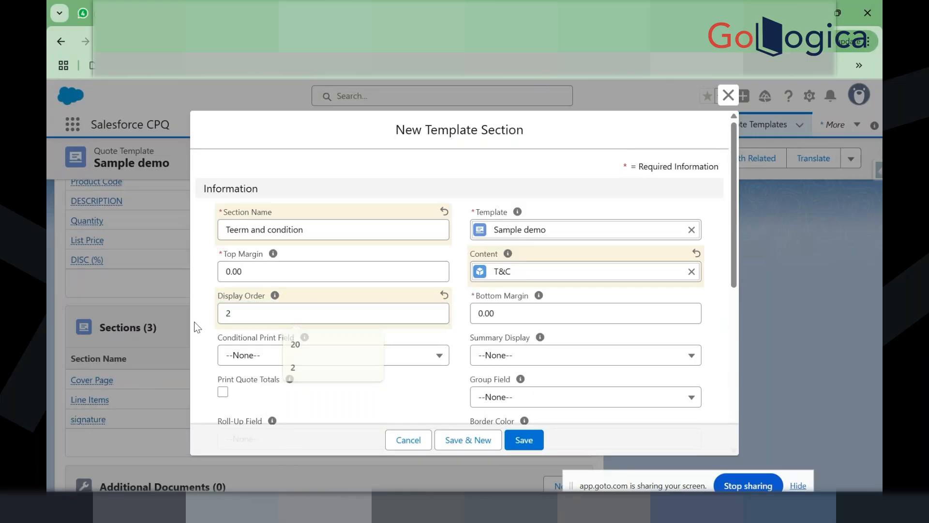
pyautogui.click(529, 445)
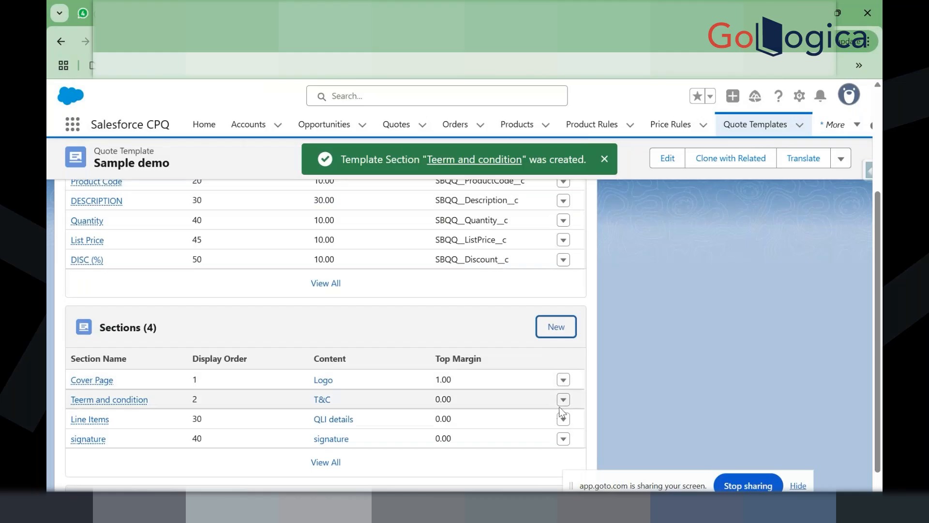
# Step: Set the Teerm and condition section's Page Break to Both and save
pyautogui.click(562, 400)
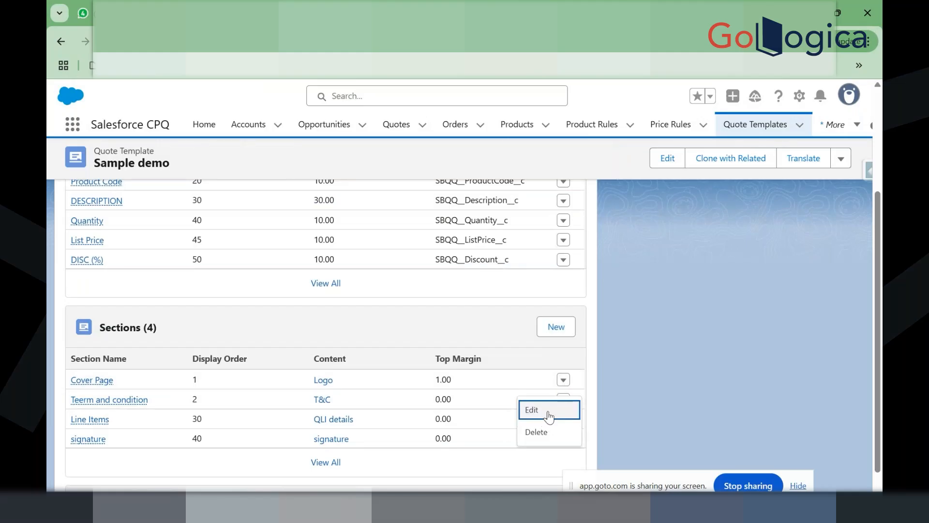
pyautogui.click(549, 416)
pyautogui.scroll(-10, 373, 353)
pyautogui.click(332, 196)
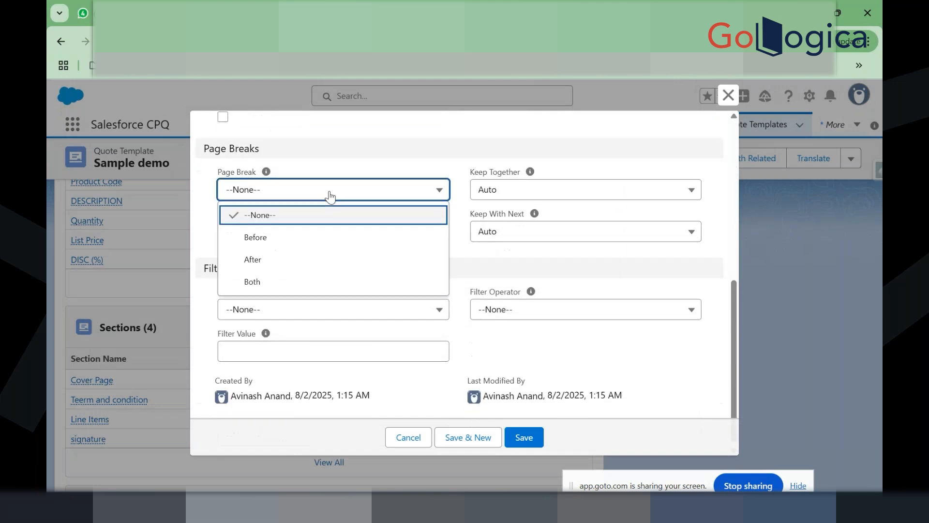
pyautogui.click(305, 283)
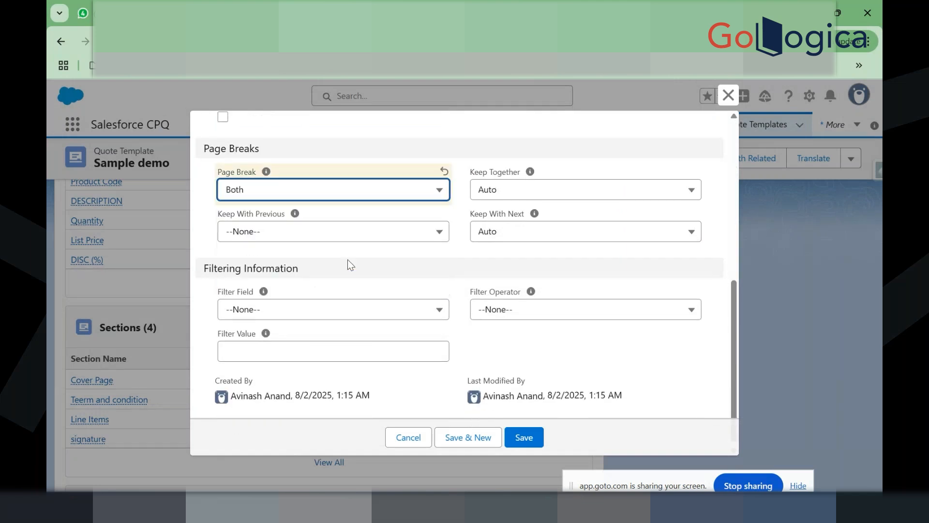
pyautogui.click(533, 436)
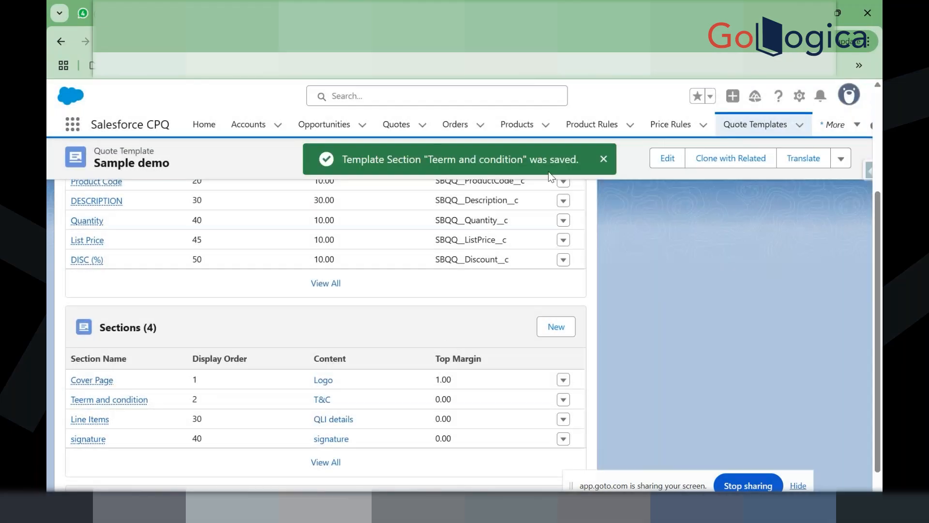
# Step: Rerun the preview, then open the Teerm and condition section's T&C content record
pyautogui.click(601, 159)
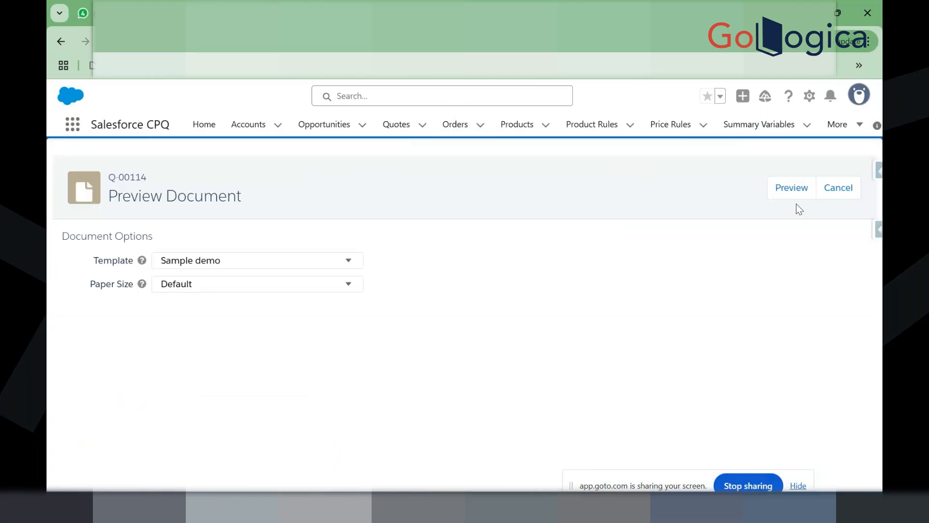
pyautogui.click(787, 196)
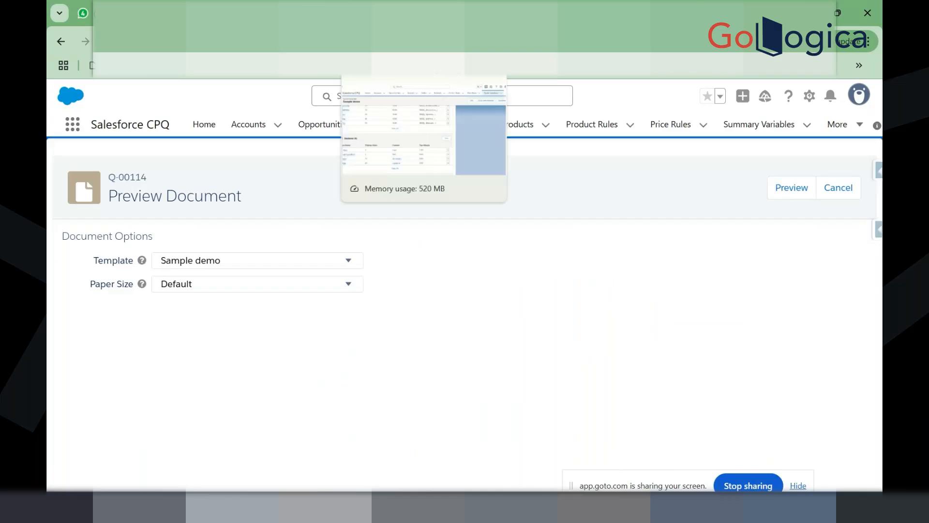
pyautogui.click(375, 13)
pyautogui.moveTo(119, 408)
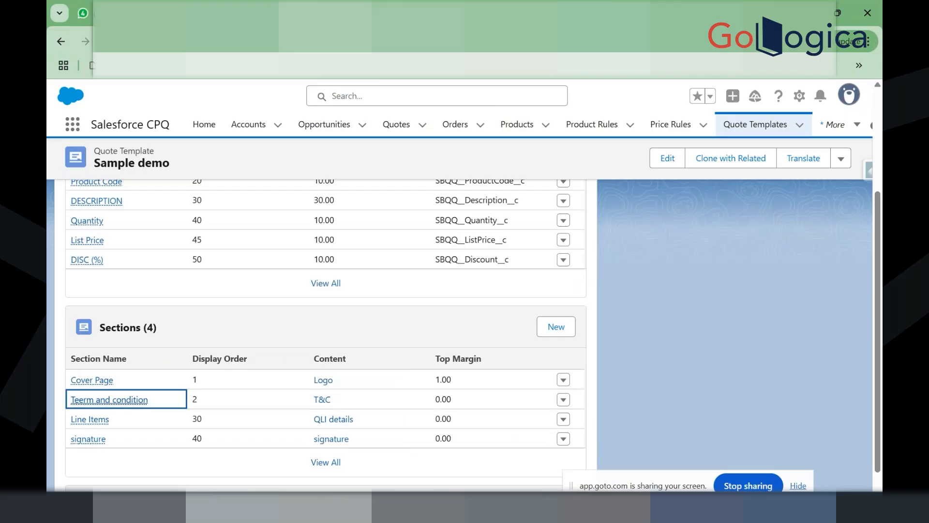
pyautogui.hotkey('ctrl', 'Tab')
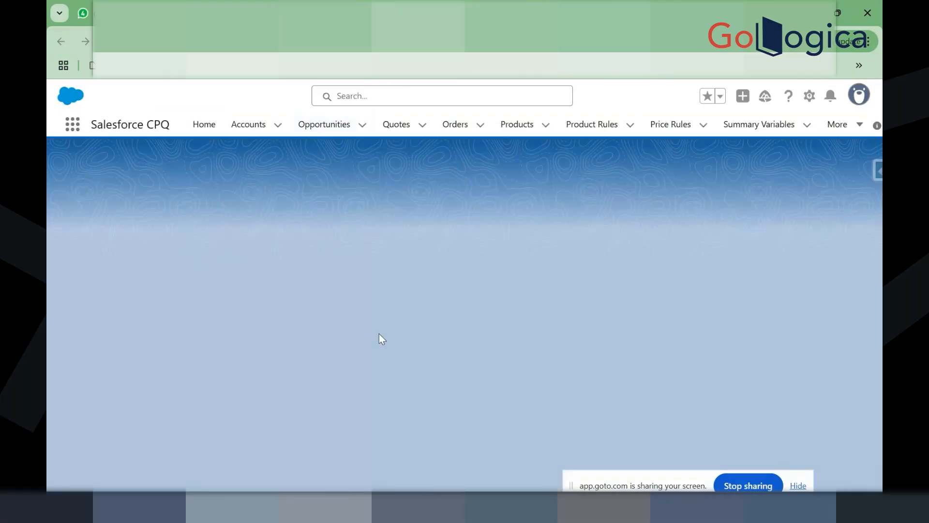
pyautogui.scroll(-4, 380, 334)
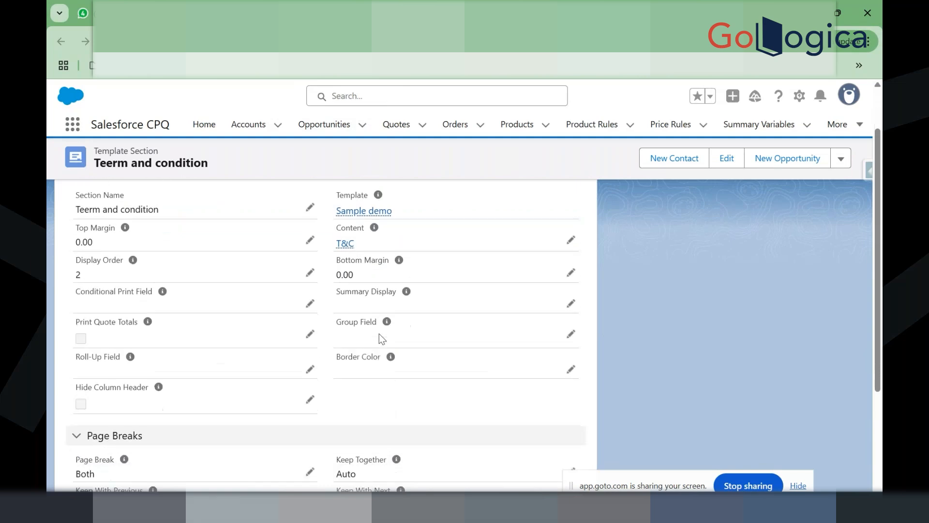
pyautogui.scroll(4, 380, 334)
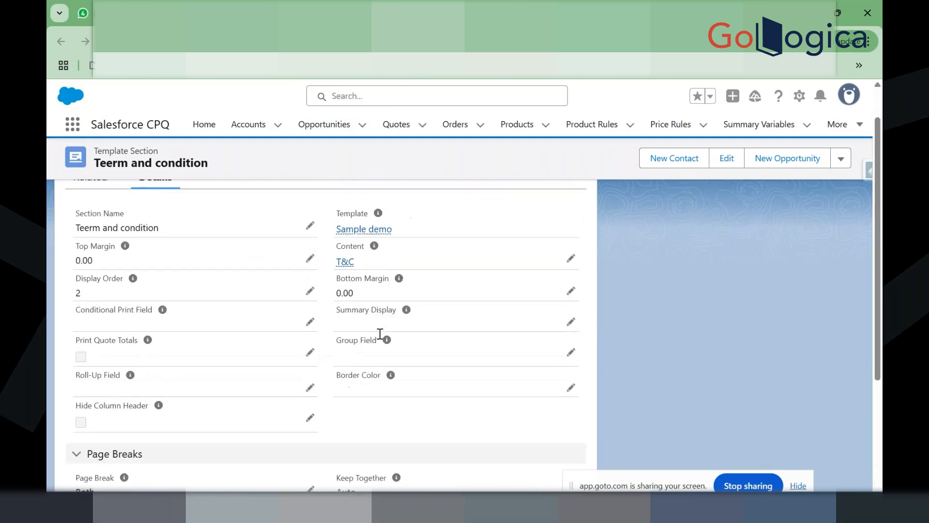
pyautogui.click(347, 279)
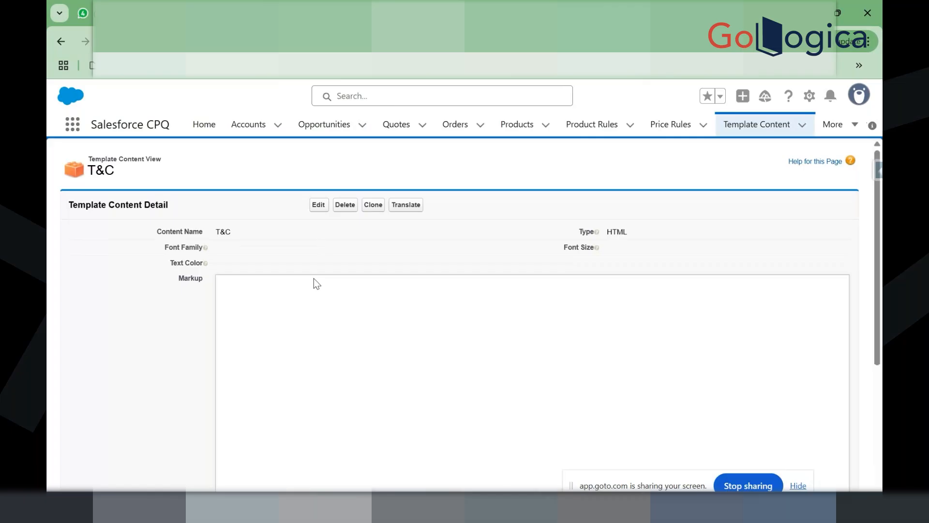
# Step: Open the T&C content in the Template Content Editor and place the cursor in its empty Markup field
pyautogui.click(318, 208)
pyautogui.click(320, 208)
pyautogui.click(287, 379)
pyautogui.scroll(-2, 287, 379)
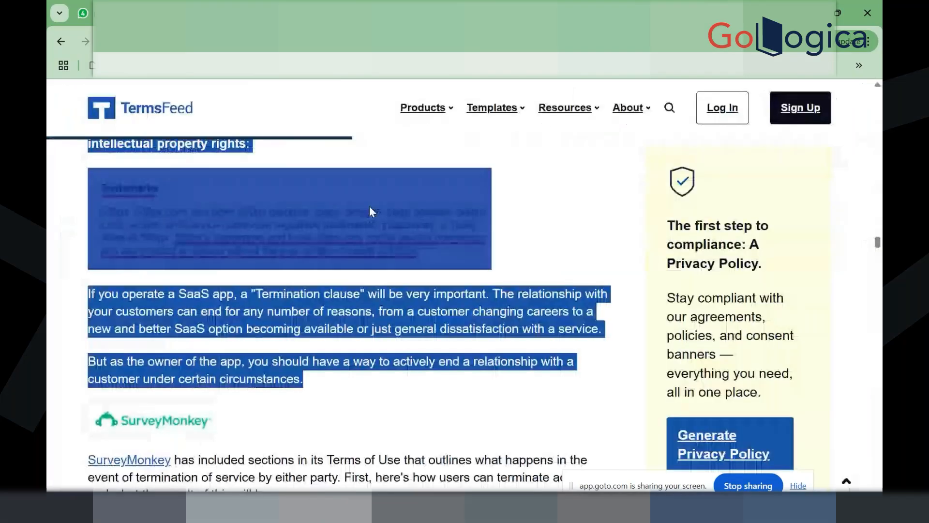
# Step: Paste the copied TermsFeed clauses, from Governing Law on, into the T&C markup
pyautogui.scroll(-5, 370, 206)
pyautogui.moveTo(369, 205); pyautogui.dragTo(371, 212)
pyautogui.scroll(7, 370, 207)
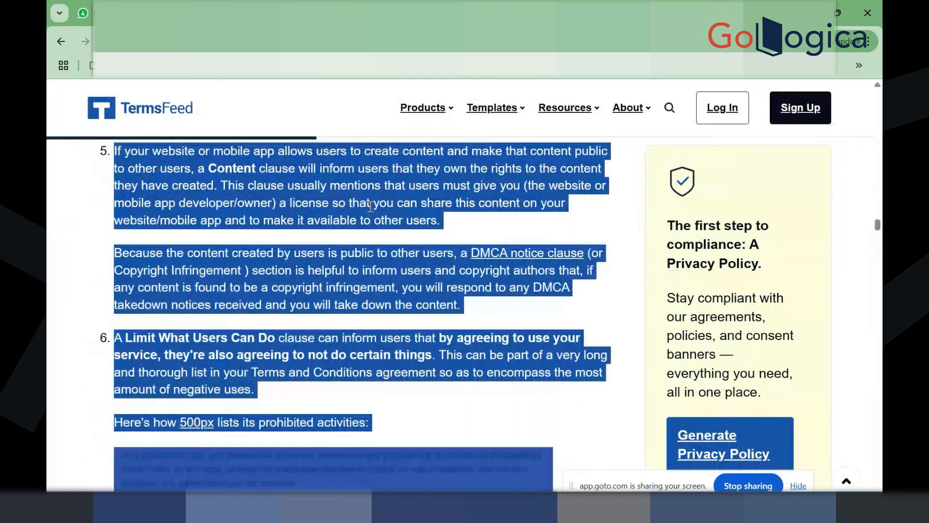
pyautogui.hotkey('alt', 'Tab')
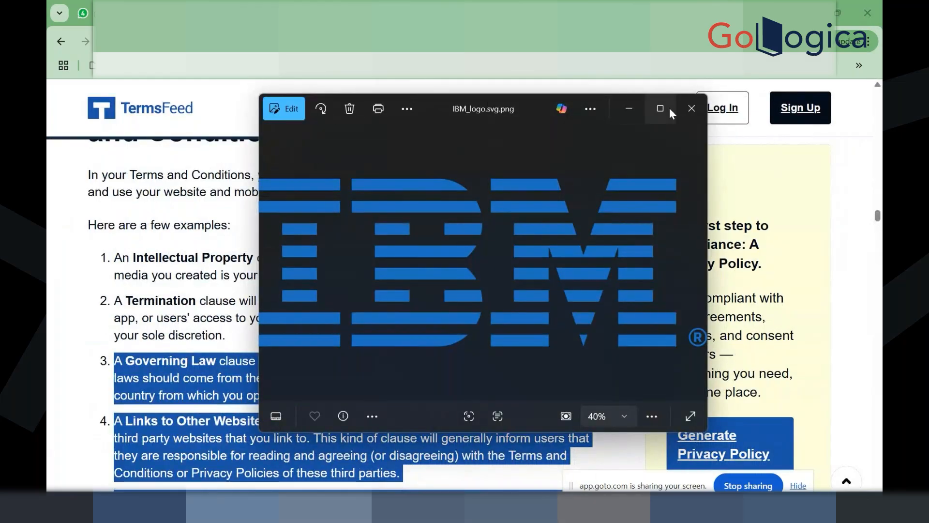
pyautogui.click(692, 108)
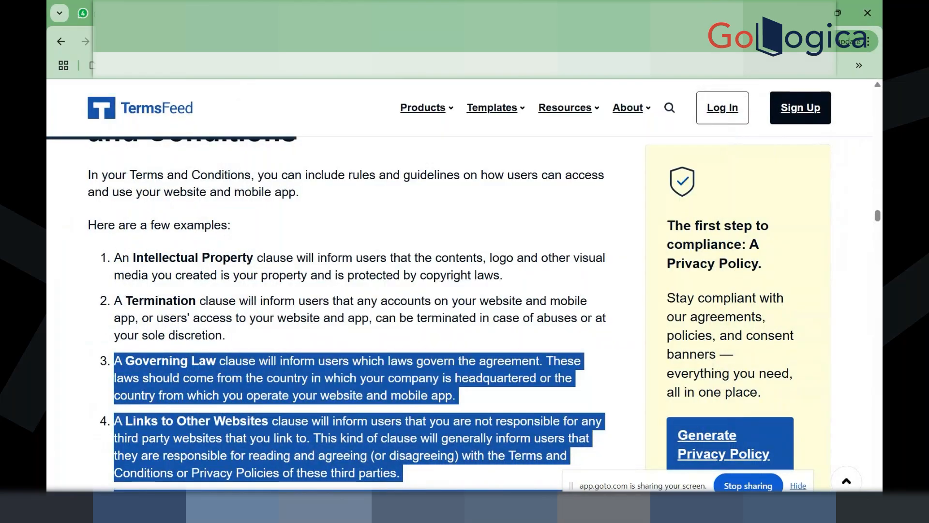
pyautogui.click(352, 13)
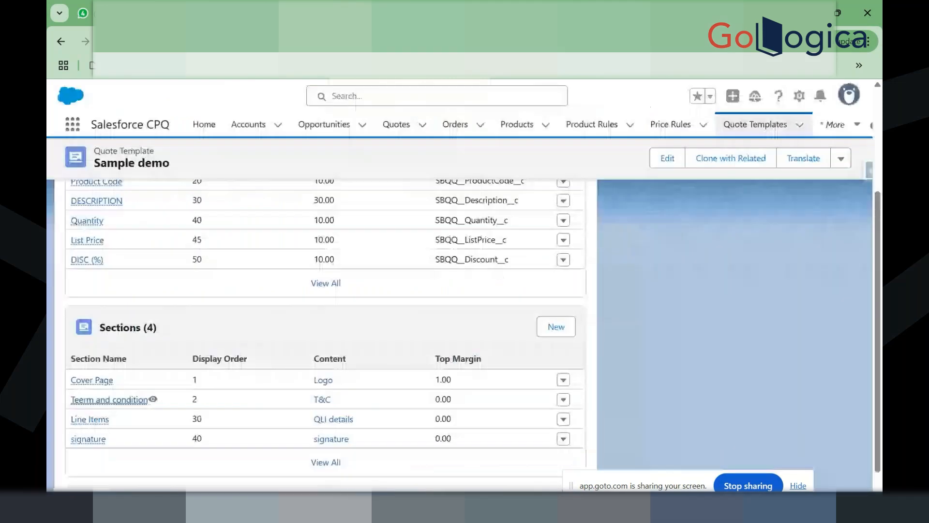
pyautogui.click(400, 13)
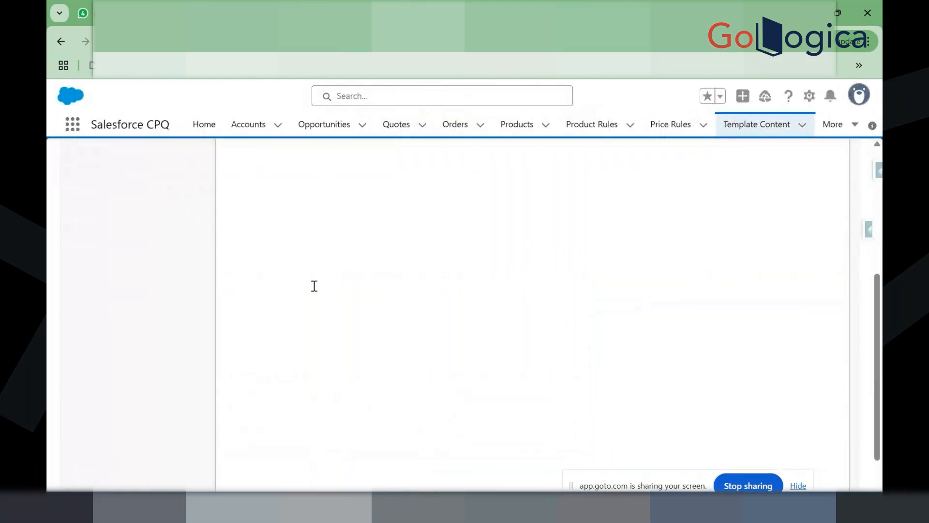
pyautogui.hotkey('ctrl', 'v')
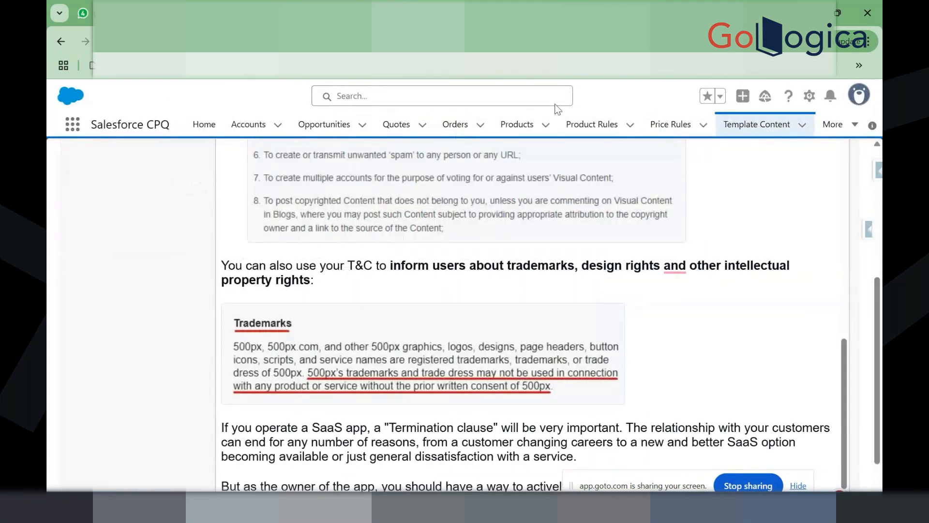
# Step: Select the TermsFeed heading, intro and first two clauses, then return to the T&C markup
pyautogui.click(717, 13)
pyautogui.scroll(4, 344, 281)
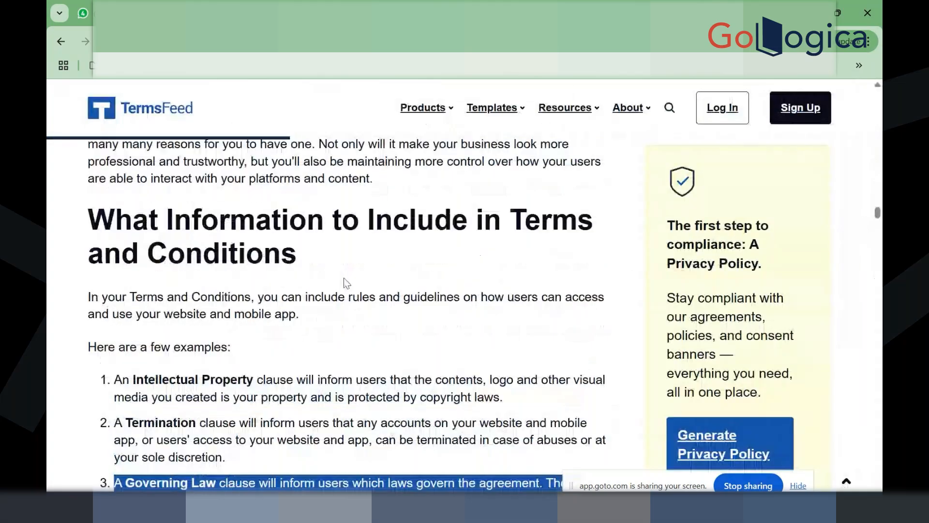
pyautogui.scroll(-2, 238, 326)
pyautogui.moveTo(90, 184); pyautogui.dragTo(236, 420)
pyautogui.hotkey('ctrl', 'c')
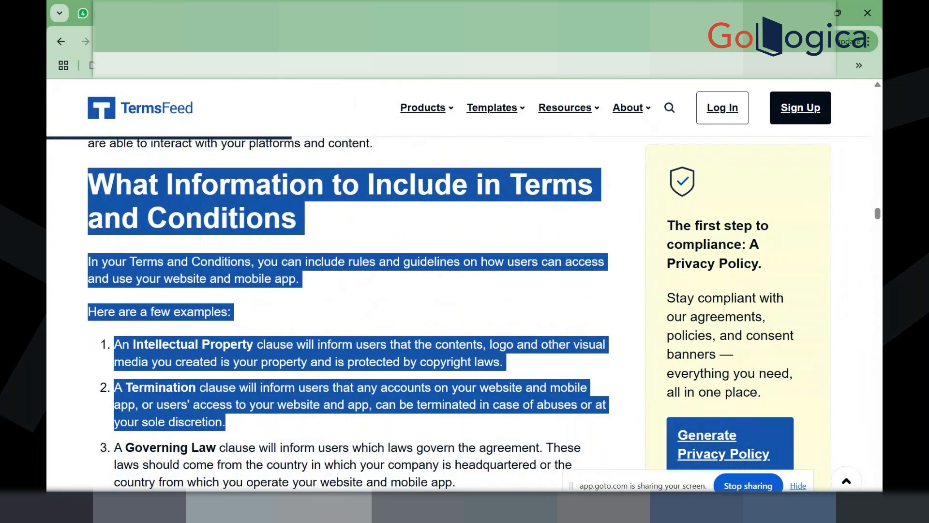
pyautogui.click(356, 13)
pyautogui.scroll(4, 342, 273)
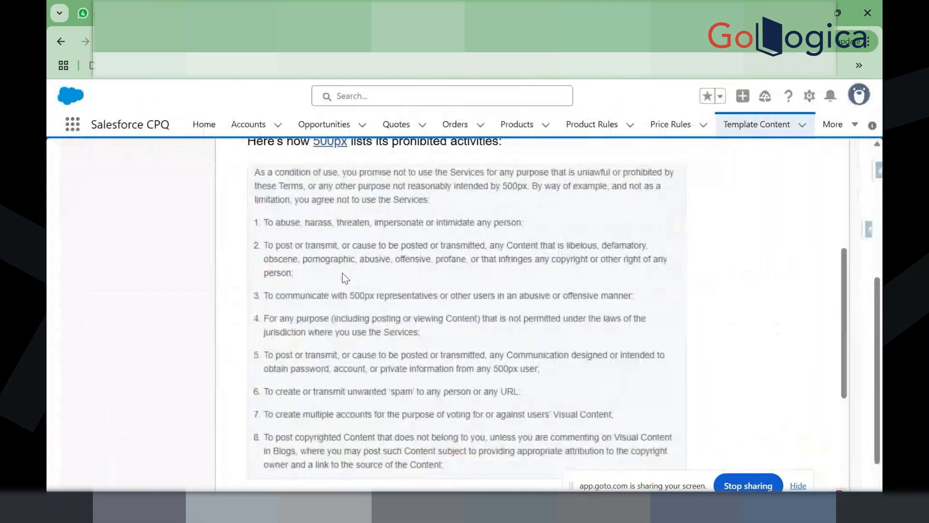
pyautogui.scroll(10, 342, 272)
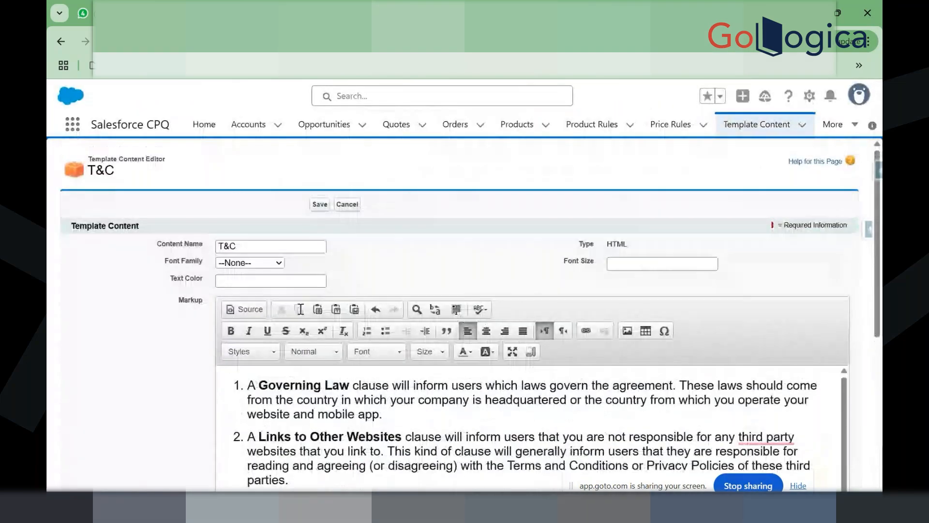
# Step: Paste the heading, intro and first two clauses above the Governing Law clause
pyautogui.click(233, 384)
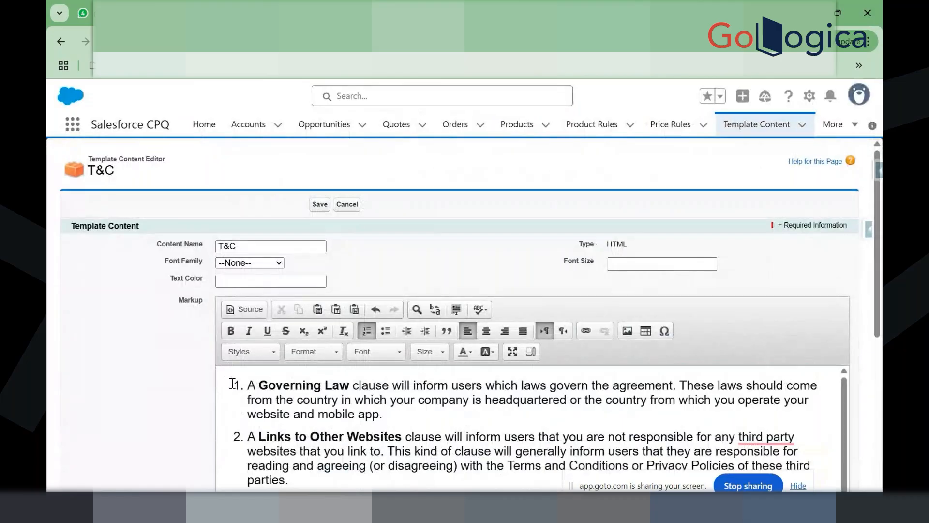
pyautogui.hotkey('ctrl', 'v')
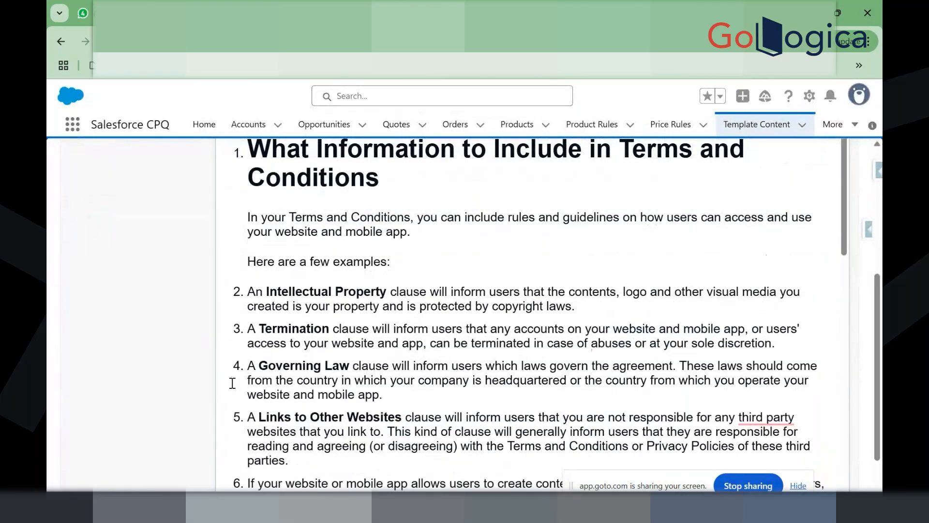
pyautogui.scroll(1, 306, 307)
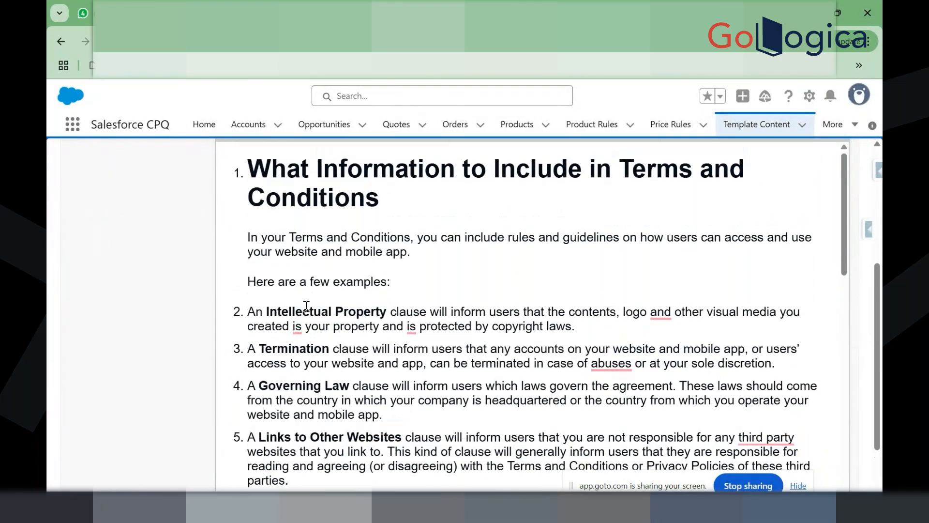
# Step: Remove list numbering from the heading and intro, and save the T&C content
pyautogui.click(242, 190)
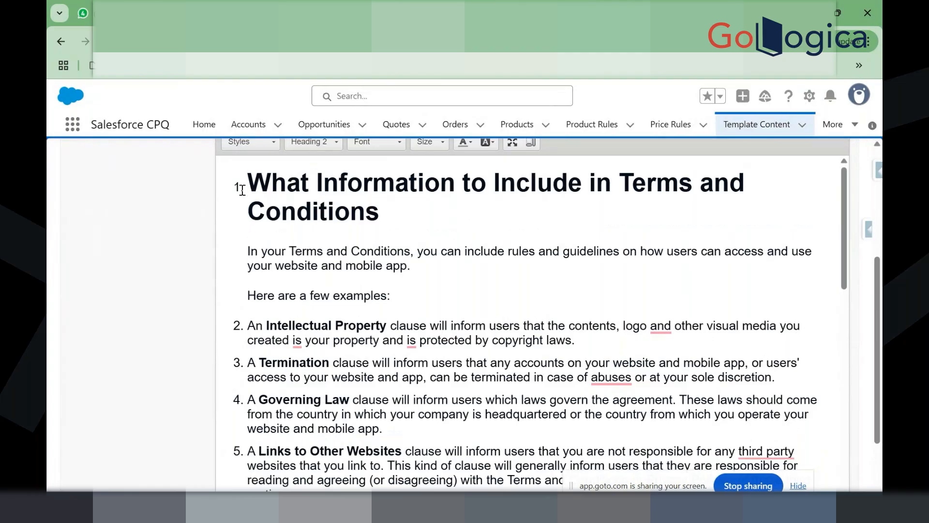
pyautogui.press('BackSpace')
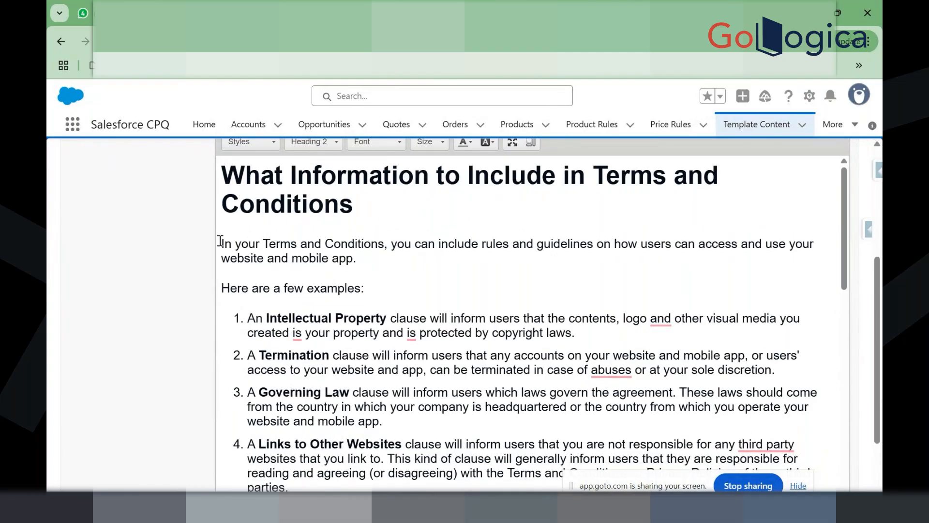
pyautogui.scroll(-5, 296, 359)
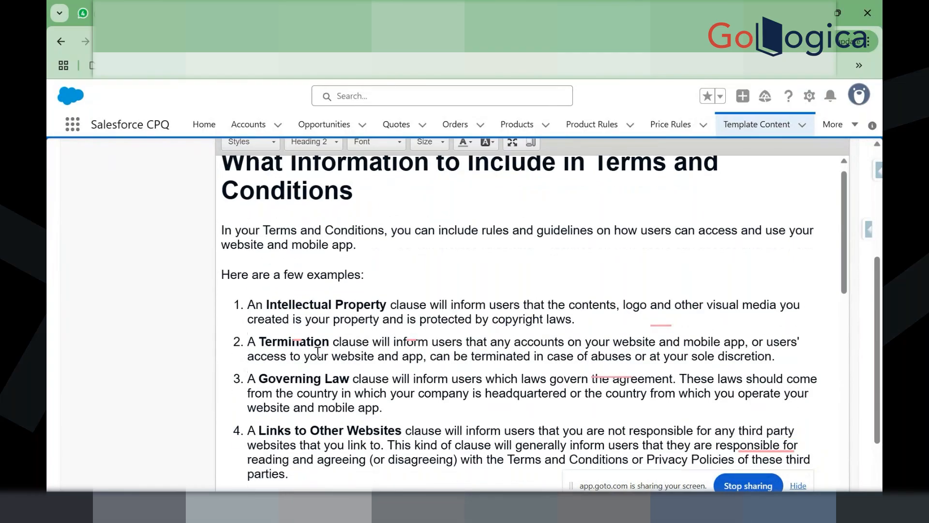
pyautogui.scroll(10, 317, 352)
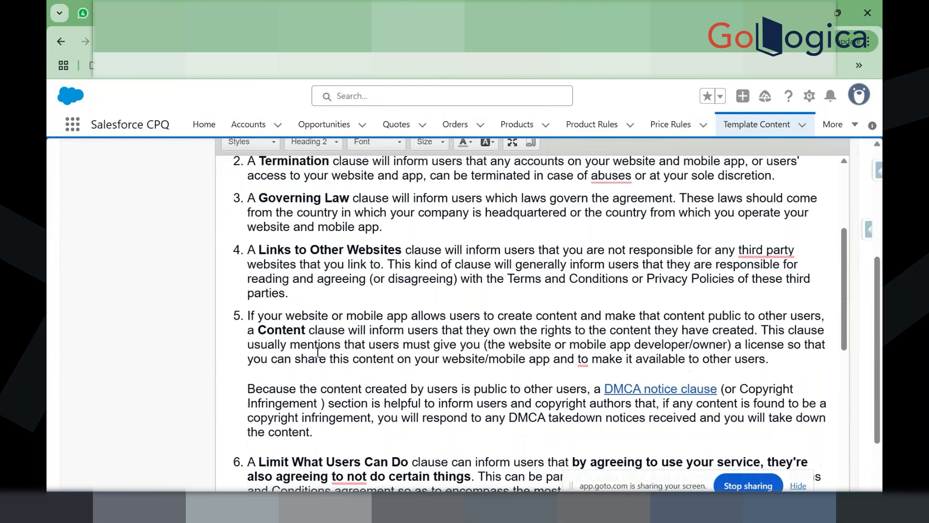
pyautogui.click(320, 204)
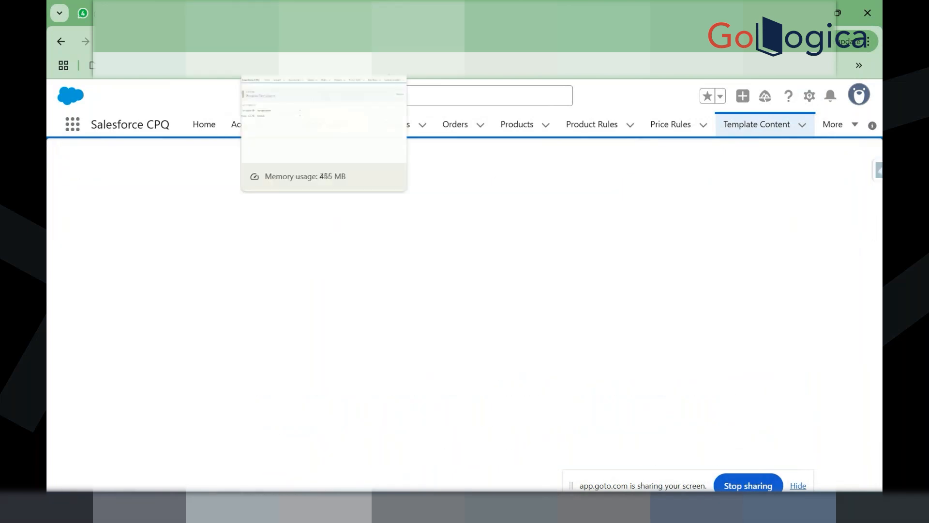
# Step: Generate the Q-00114 document preview with the Sample demo template
pyautogui.click(283, 14)
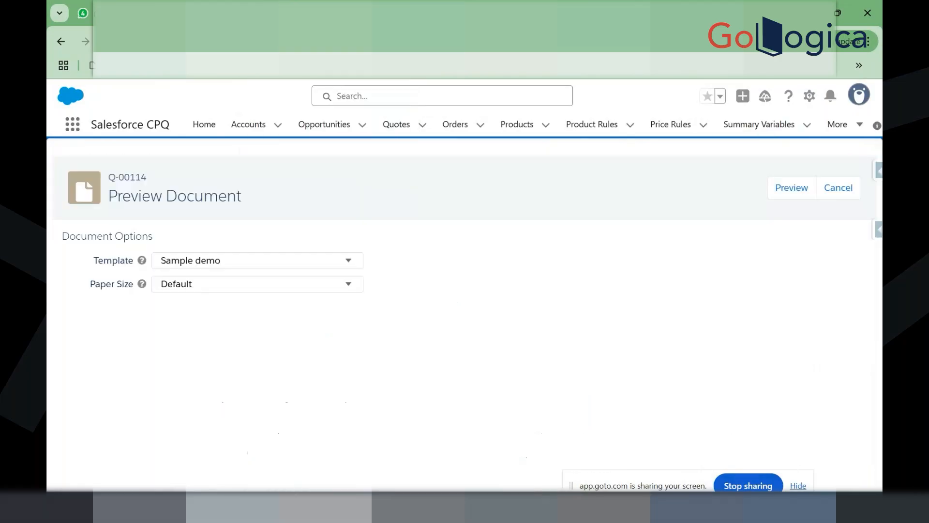
pyautogui.click(780, 191)
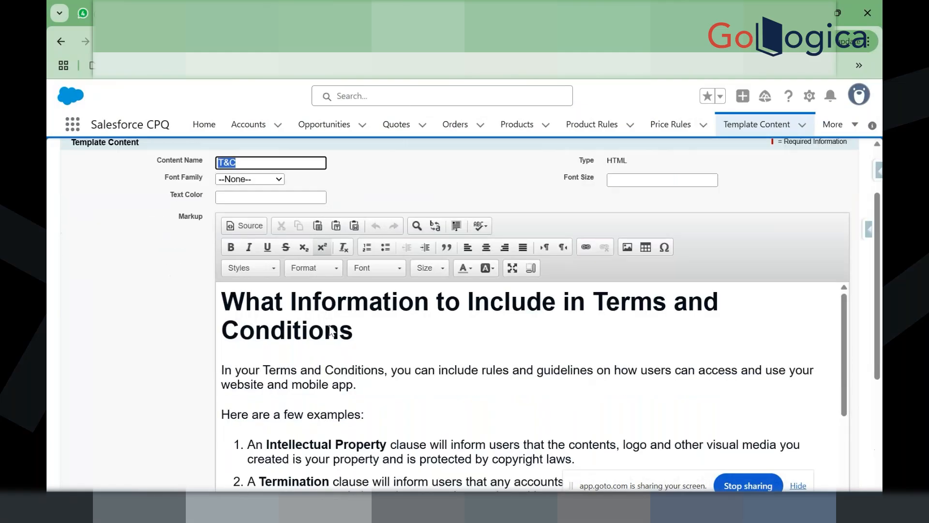
# Step: Delete the trademarks image and the 500px prohibited-activities image from the T&C markup, then save
pyautogui.scroll(-10, 329, 330)
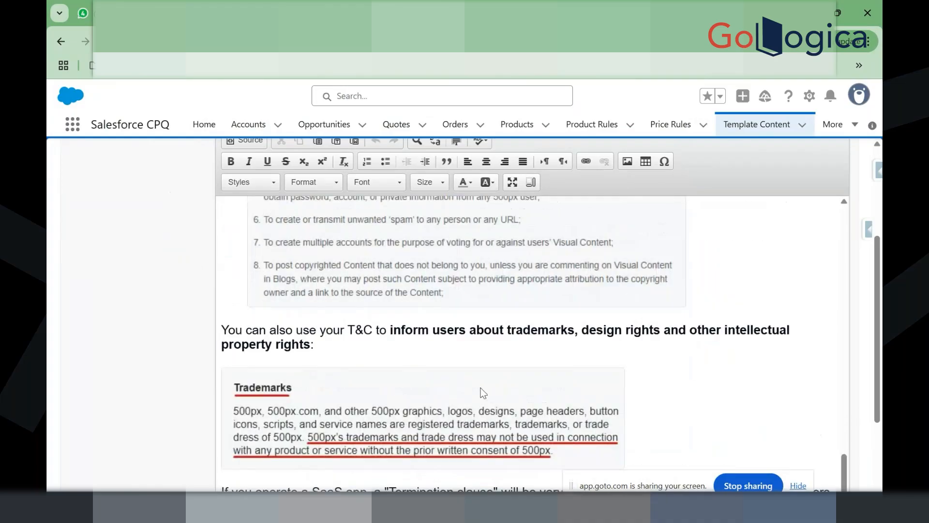
pyautogui.scroll(-2, 484, 392)
pyautogui.click(647, 336)
pyautogui.press('BackSpace')
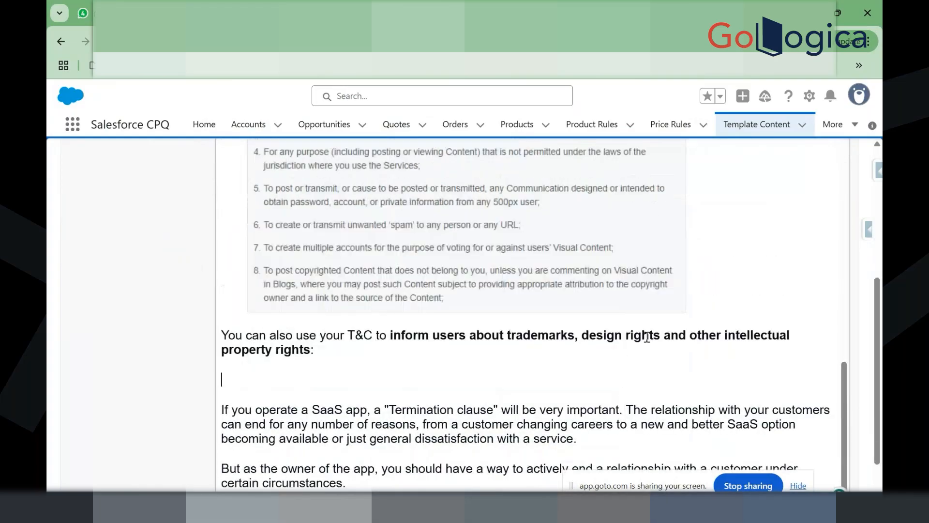
pyautogui.scroll(1, 648, 335)
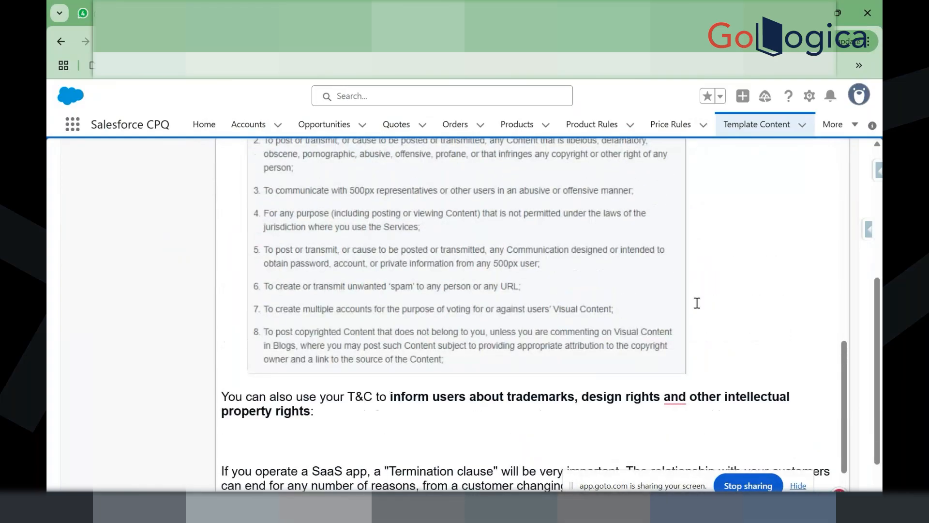
pyautogui.press('BackSpace')
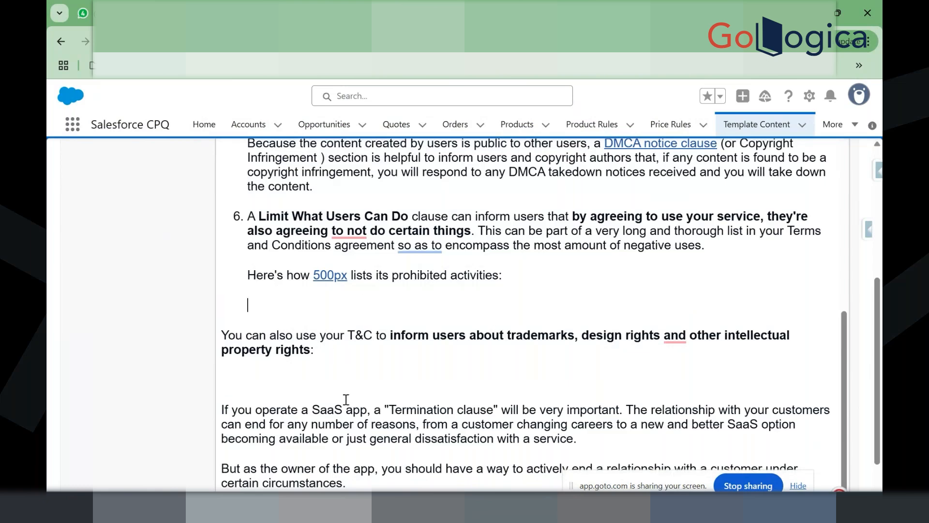
pyautogui.scroll(8, 346, 399)
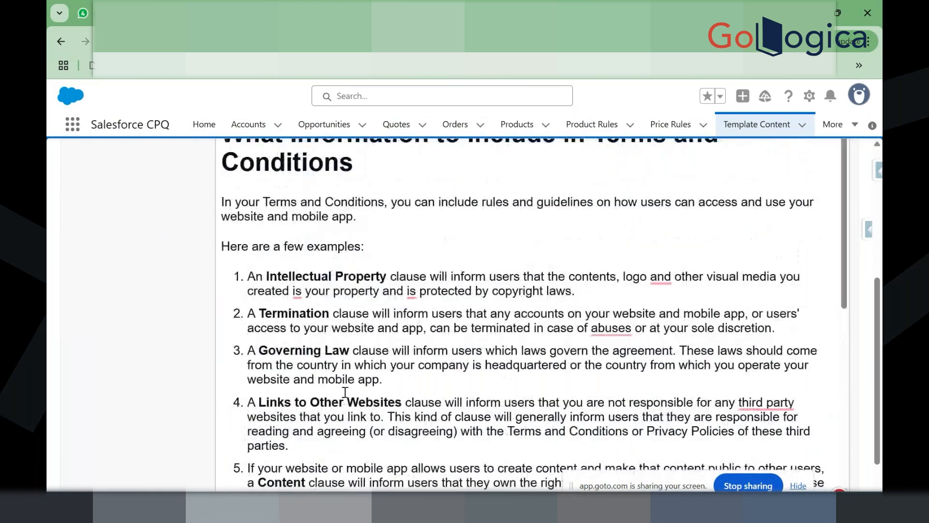
pyautogui.scroll(5, 338, 297)
pyautogui.click(319, 204)
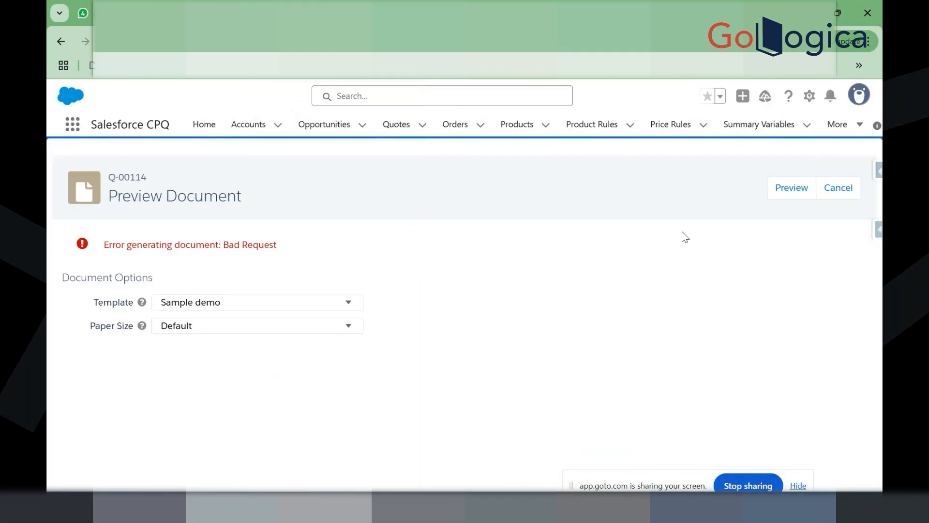
# Step: Retry the Q-00114 Sample demo preview, then scroll through the saved T&C markup
pyautogui.click(793, 187)
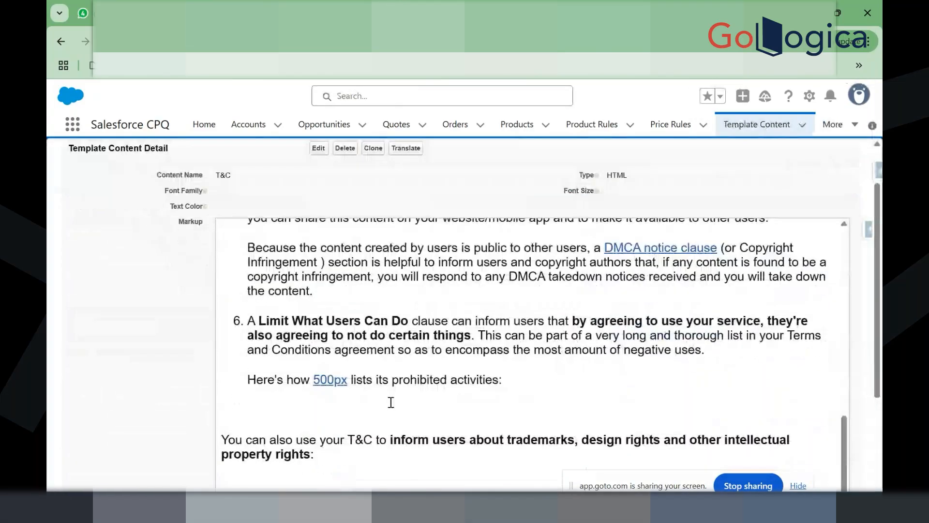
pyautogui.scroll(-5, 391, 402)
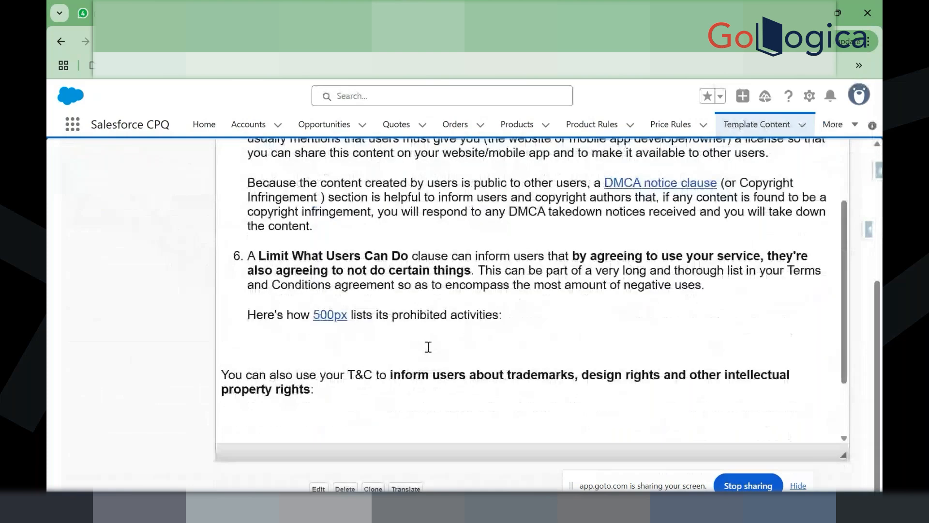
pyautogui.scroll(6, 428, 346)
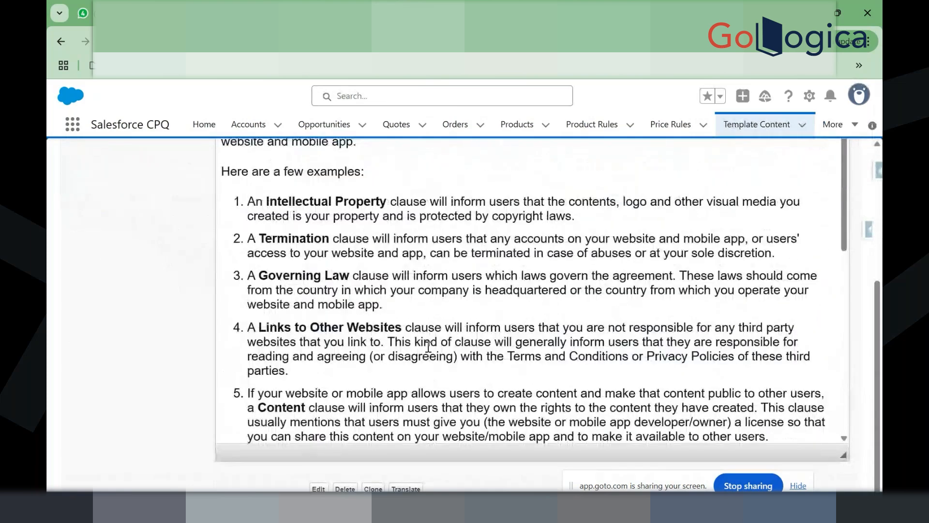
# Step: Open the T&C content for editing and check its HTML source before returning to formatted view
pyautogui.scroll(6, 428, 346)
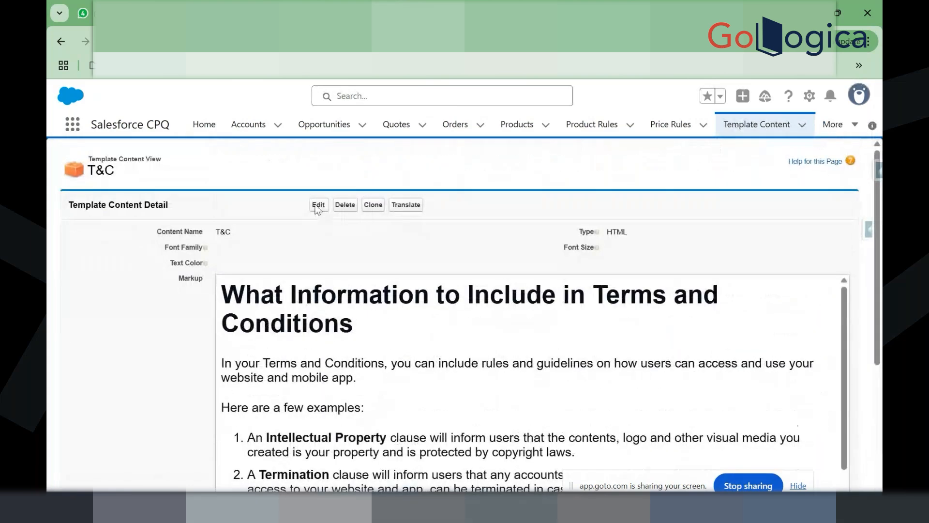
pyautogui.click(319, 206)
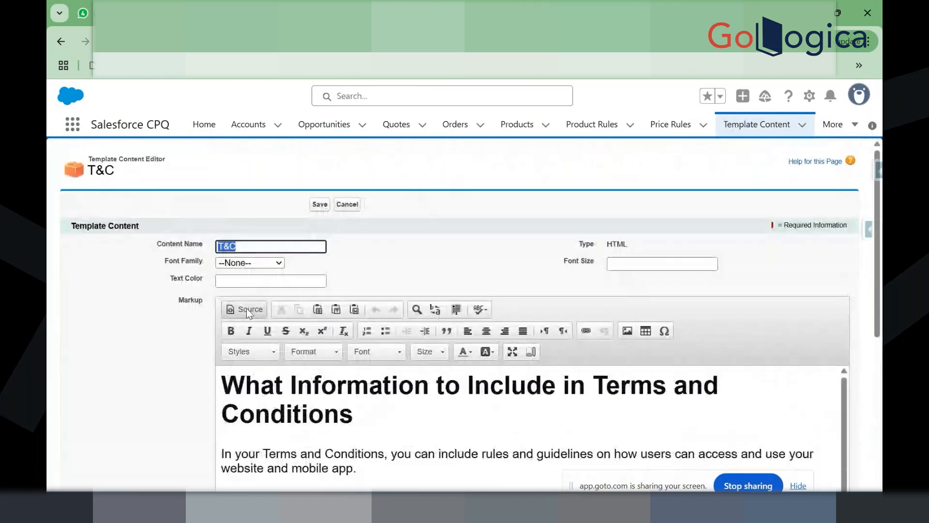
pyautogui.click(247, 310)
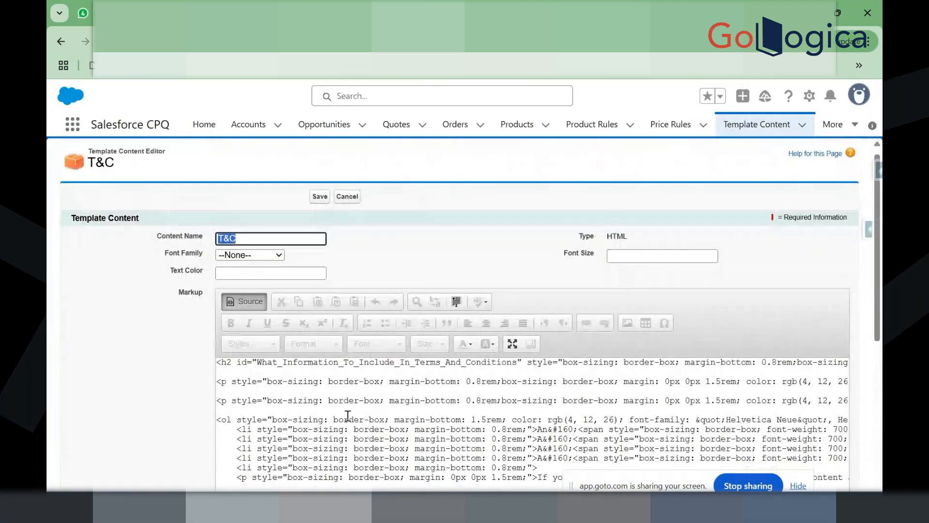
pyautogui.scroll(-3, 347, 416)
pyautogui.scroll(4, 347, 415)
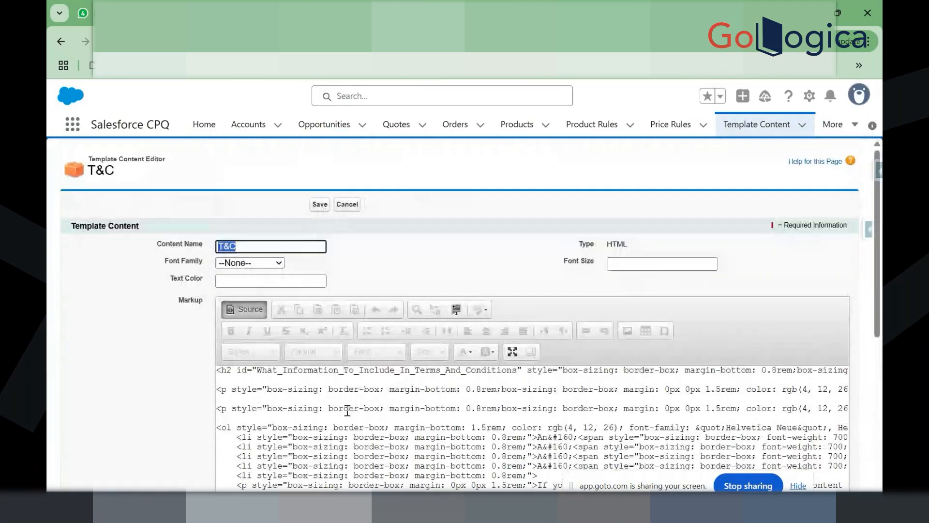
pyautogui.click(242, 312)
pyautogui.scroll(-3, 358, 417)
pyautogui.scroll(2, 358, 417)
pyautogui.scroll(2, 382, 354)
pyautogui.scroll(-5, 413, 272)
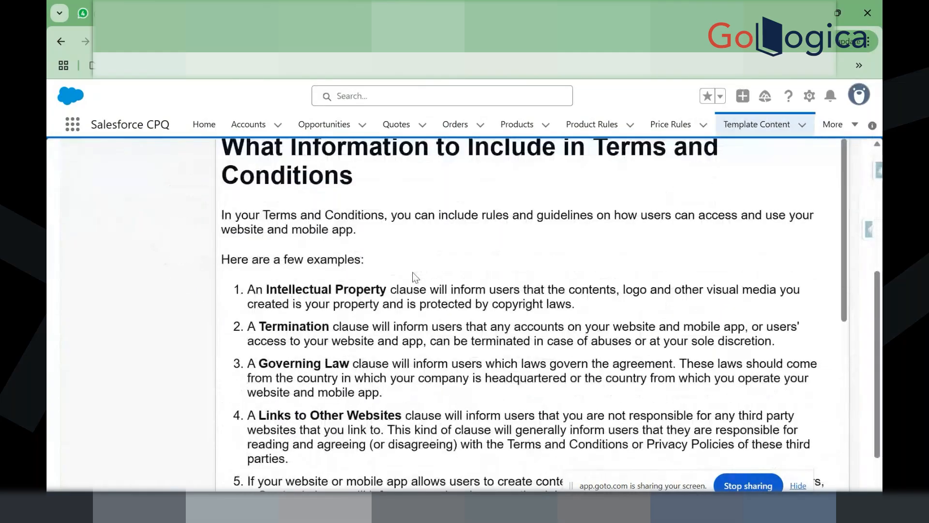
pyautogui.scroll(-5, 419, 355)
# Step: Delete the 'DMCA notice clause' and '500px' link text and the empty line above Termination
pyautogui.moveTo(721, 297); pyautogui.dragTo(608, 296)
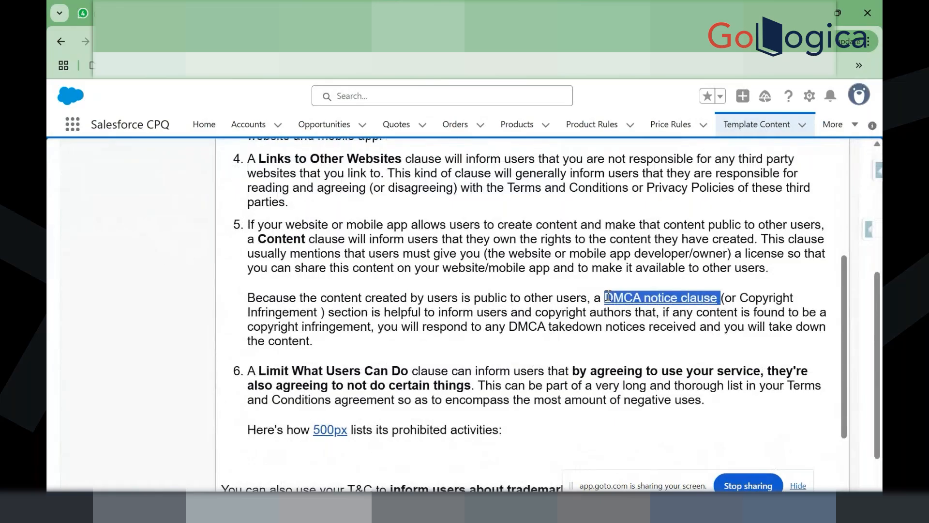
pyautogui.press('BackSpace')
pyautogui.moveTo(351, 416); pyautogui.dragTo(314, 417)
pyautogui.press('BackSpace')
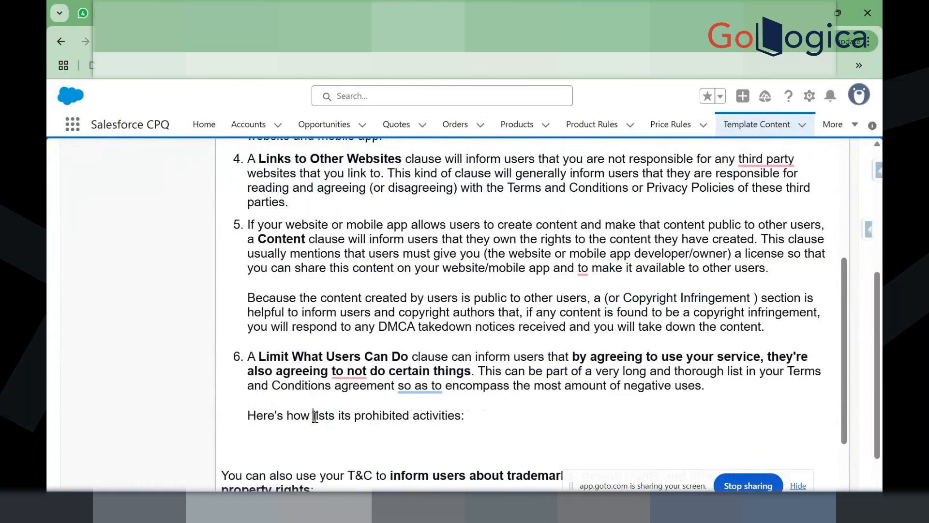
pyautogui.scroll(-2, 315, 416)
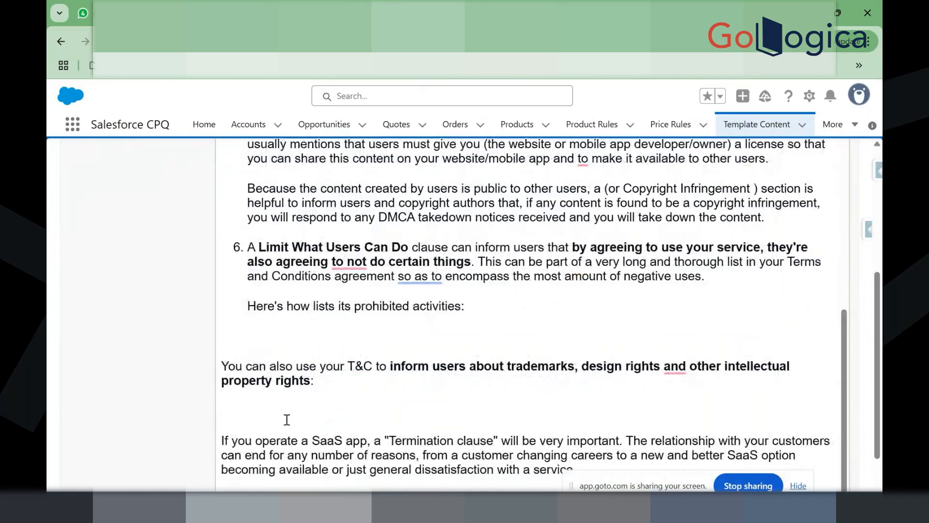
pyautogui.scroll(-1, 286, 420)
pyautogui.click(272, 384)
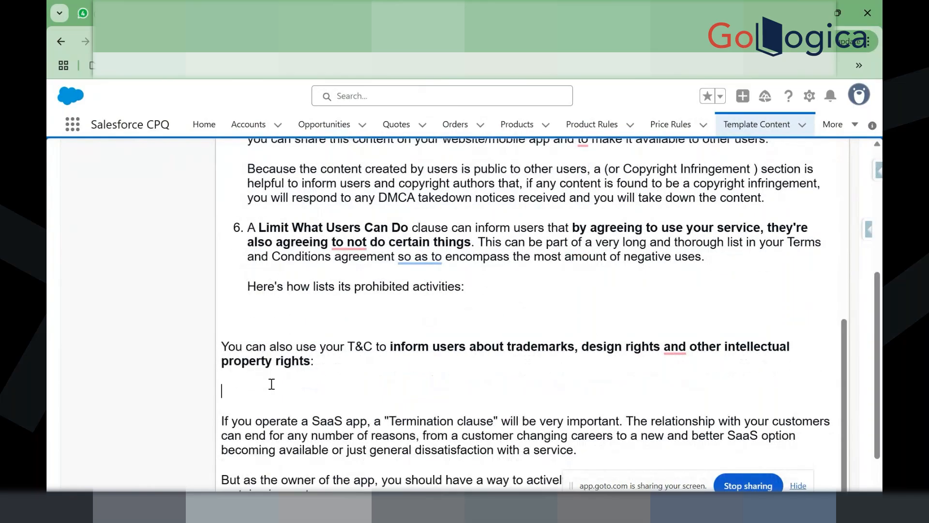
pyautogui.press('BackSpace')
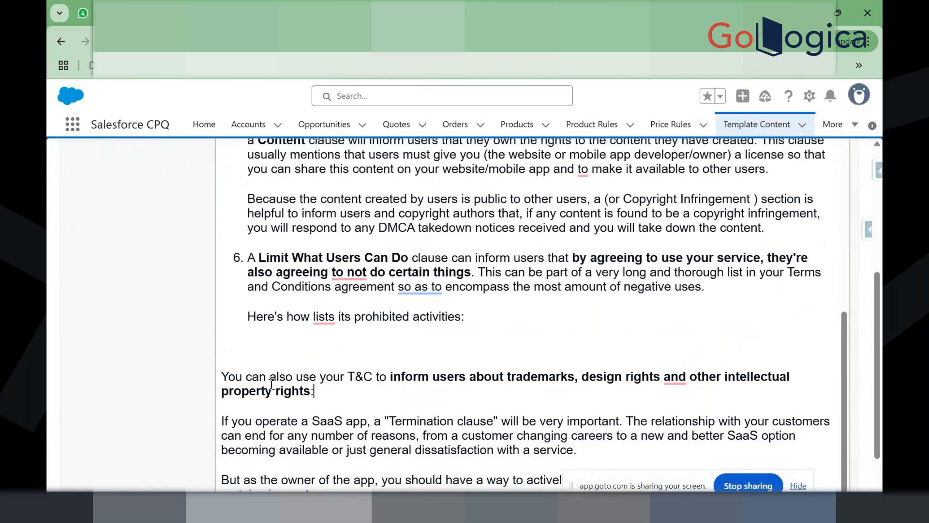
# Step: Review the remaining paragraphs and save the cleaned-up T&C content
pyautogui.scroll(-2, 272, 384)
pyautogui.moveTo(355, 422); pyautogui.dragTo(257, 257)
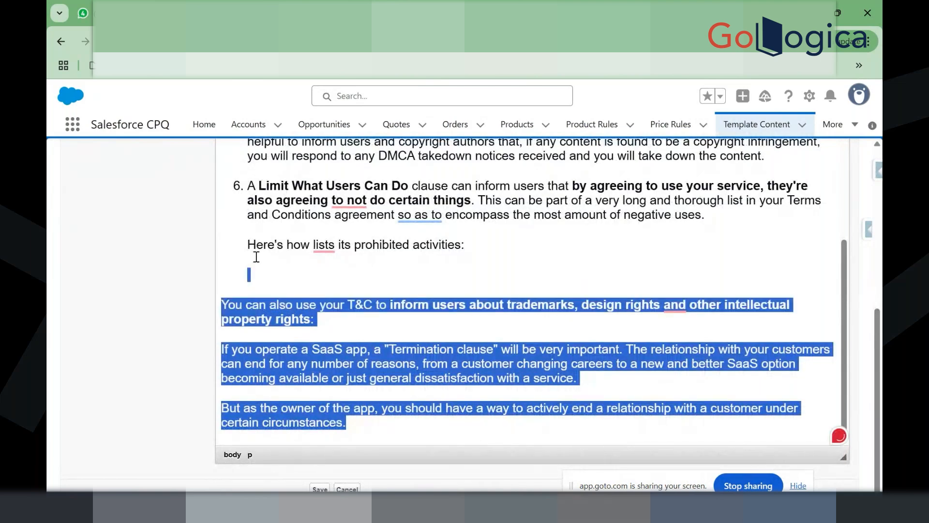
pyautogui.click(257, 256)
pyautogui.scroll(4, 256, 256)
pyautogui.scroll(10, 256, 257)
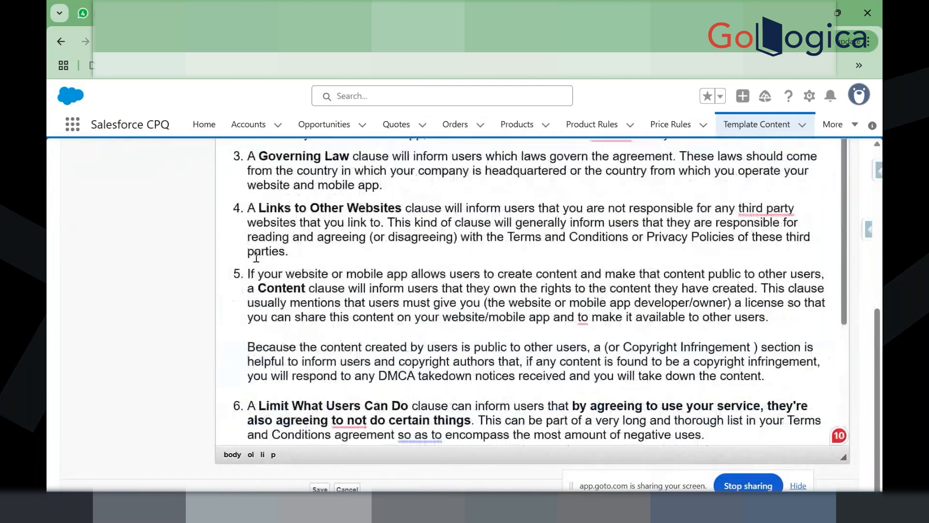
pyautogui.click(322, 326)
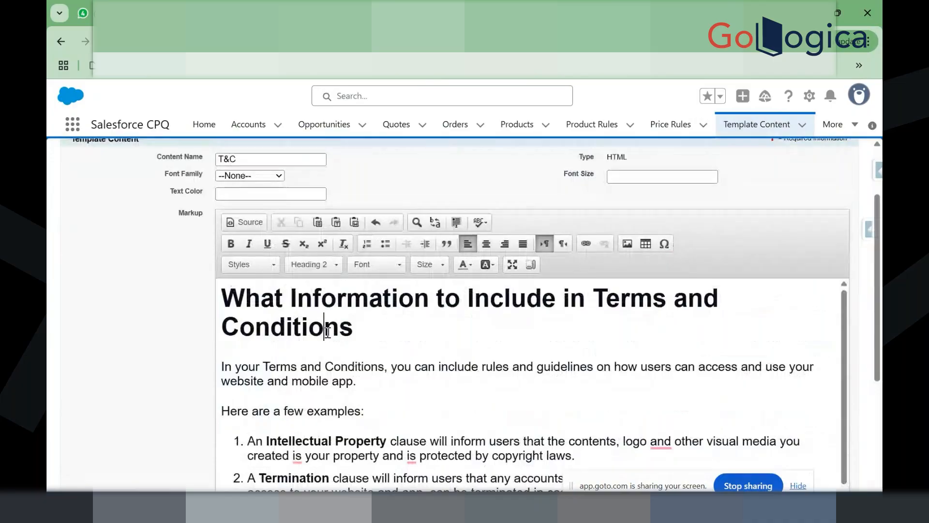
pyautogui.scroll(1, 329, 206)
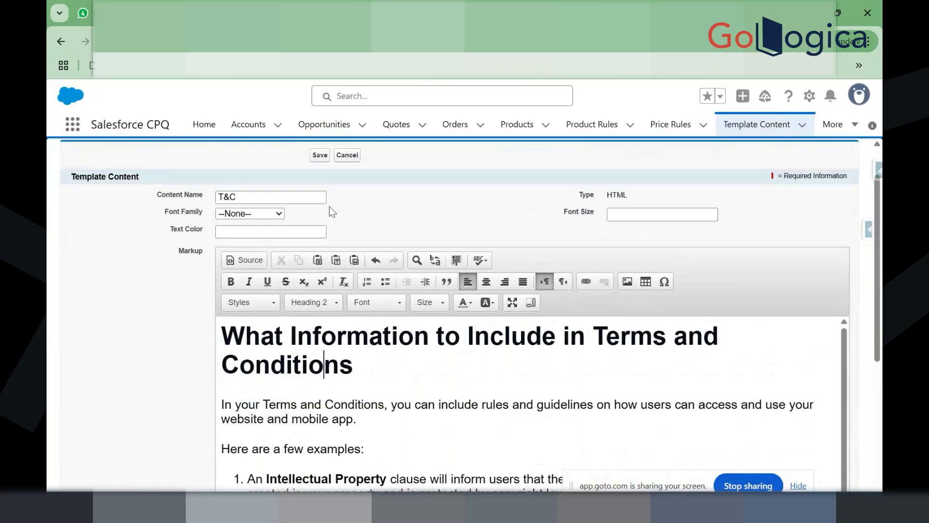
pyautogui.click(319, 155)
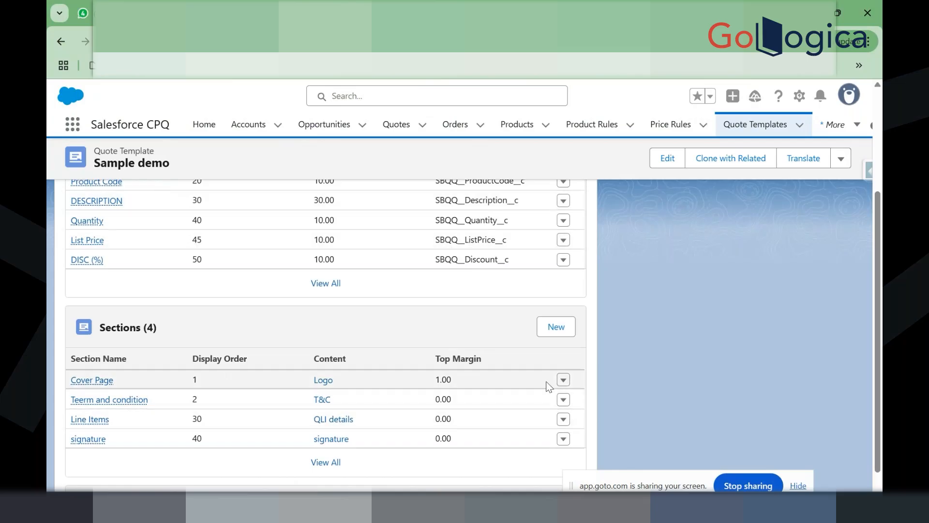
# Step: Retry the Q-00114 document preview with the Sample demo template
pyautogui.click(564, 397)
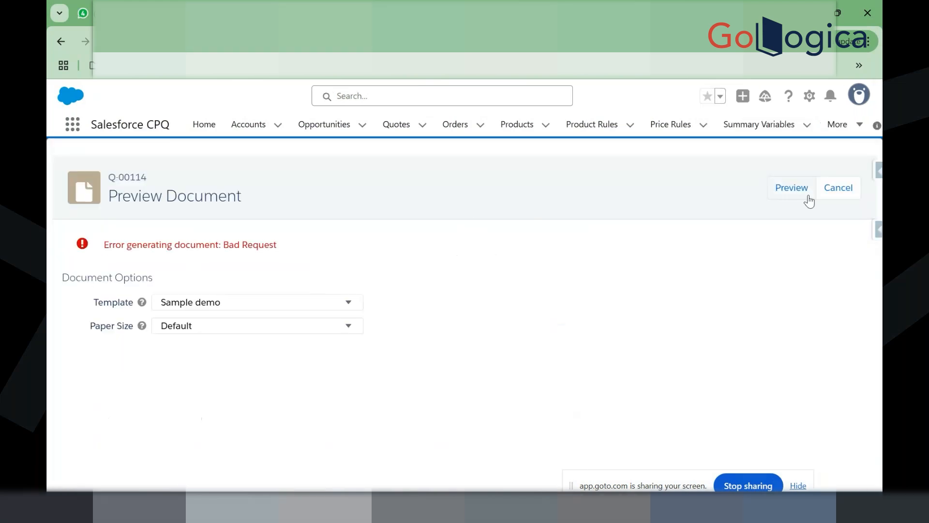
pyautogui.click(828, 193)
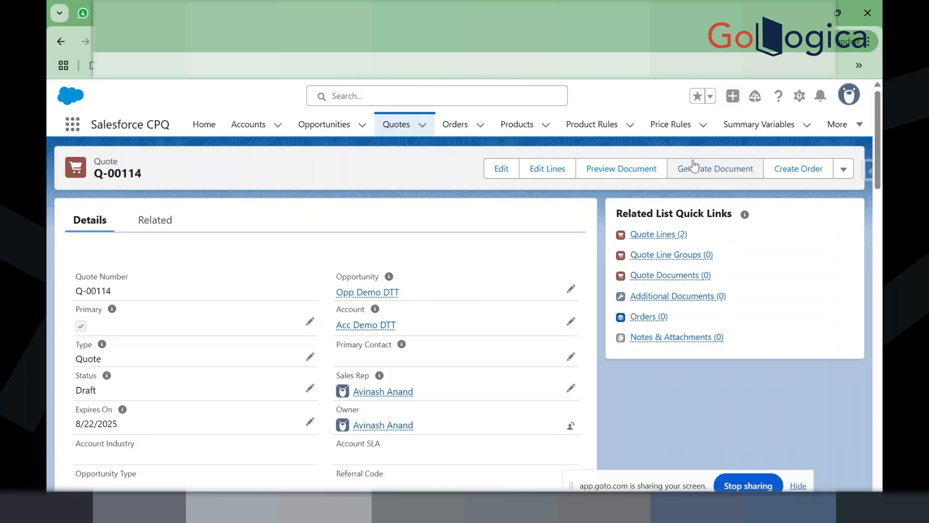
pyautogui.click(625, 167)
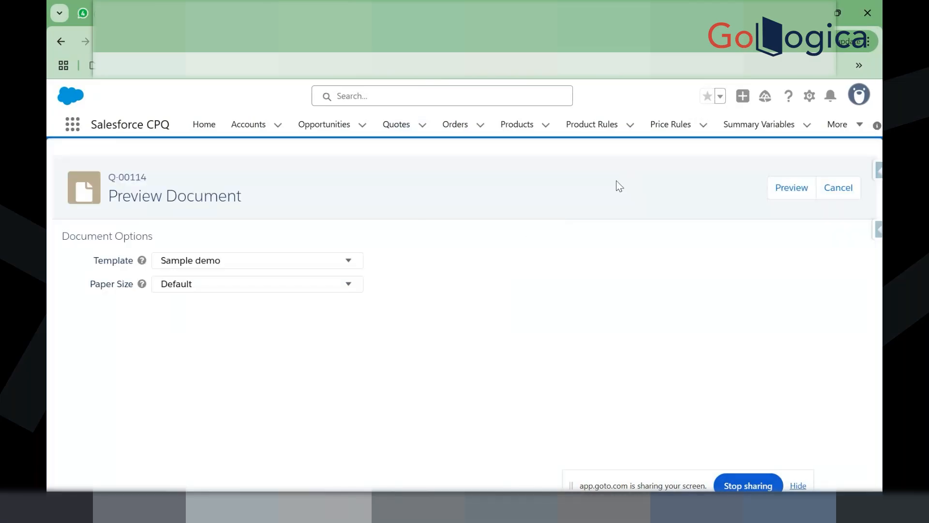
pyautogui.click(791, 188)
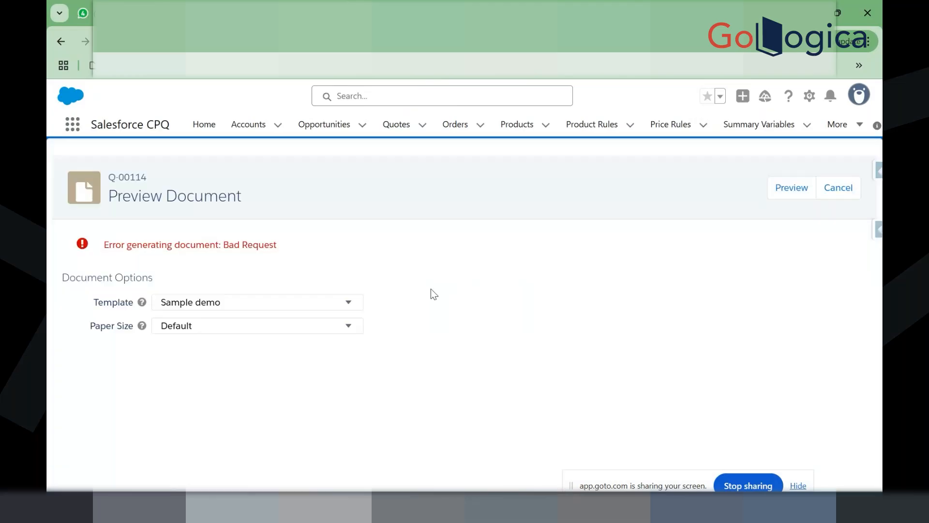
# Step: Read the Bad Request error and return to the T&C template content
pyautogui.moveTo(276, 245); pyautogui.dragTo(104, 248)
pyautogui.click(107, 248)
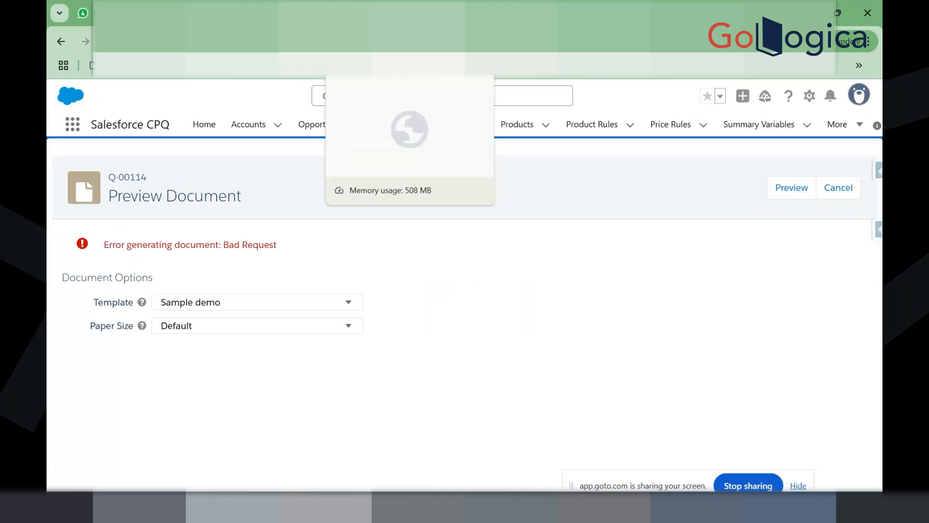
pyautogui.click(338, 14)
pyautogui.click(412, 14)
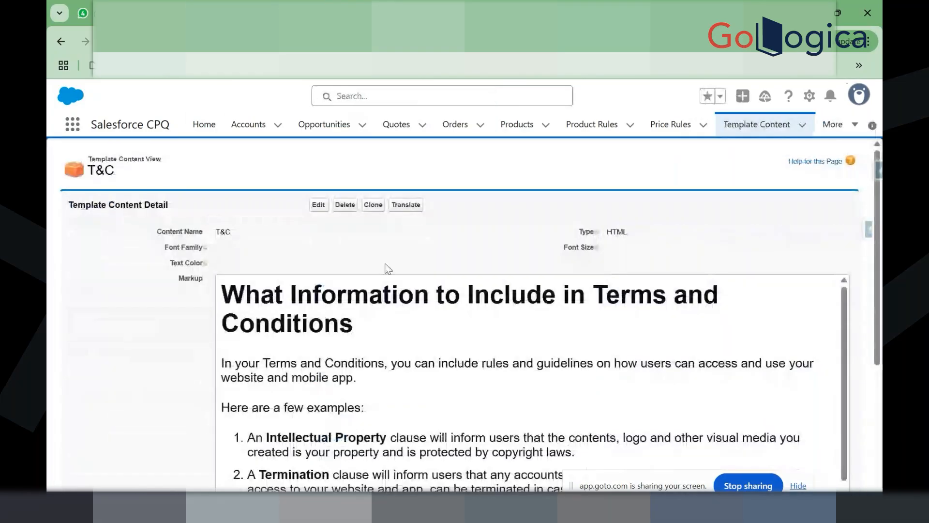
# Step: Delete the trademark and Termination paragraphs after the prohibited-activities line, plus the leftover blank line
pyautogui.scroll(-10, 399, 369)
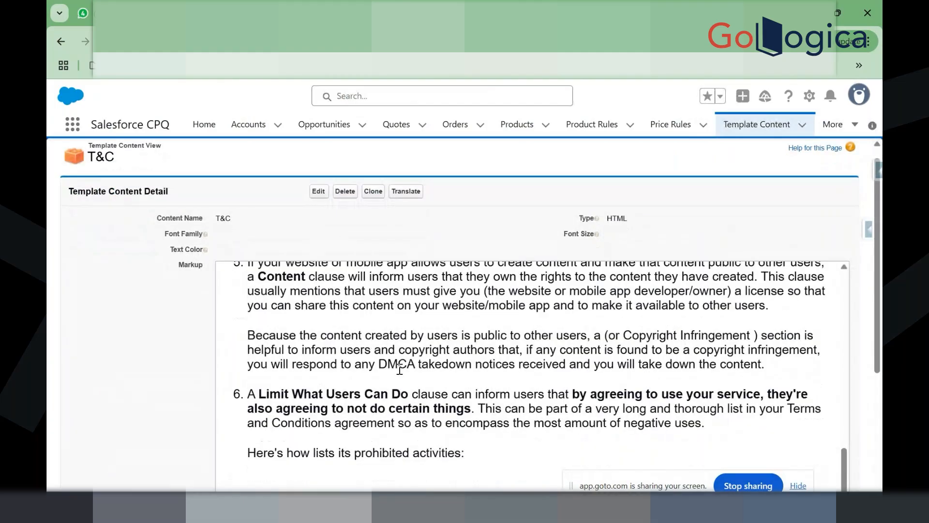
pyautogui.scroll(-1, 399, 368)
pyautogui.scroll(-3, 399, 369)
pyautogui.scroll(1, 233, 369)
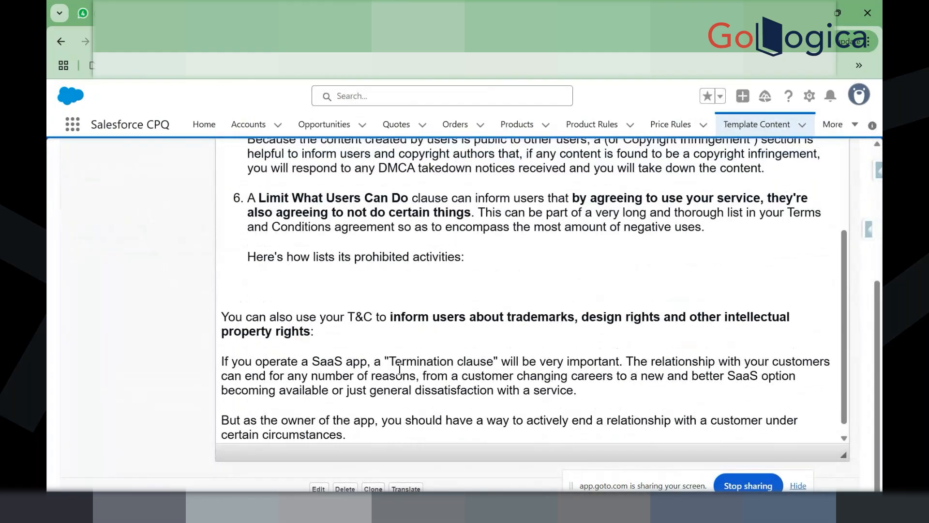
pyautogui.scroll(-1, 252, 368)
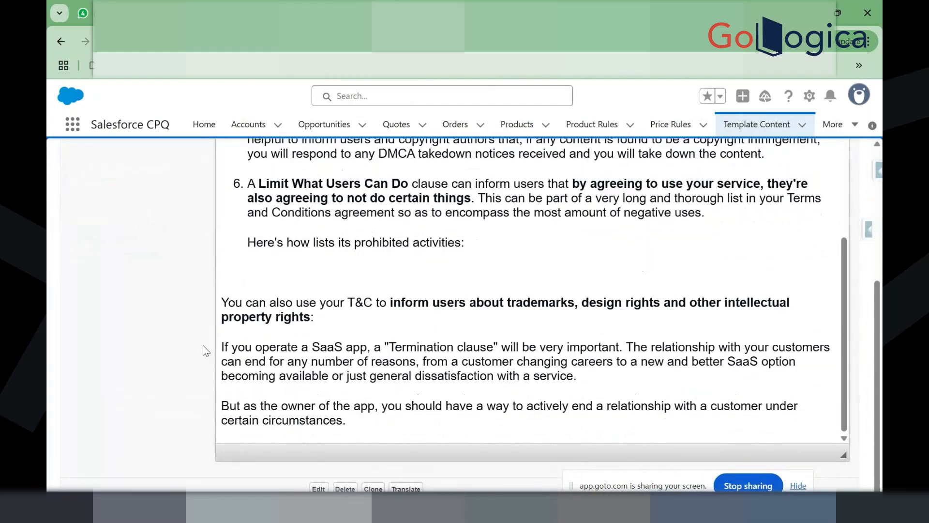
pyautogui.click(319, 489)
pyautogui.scroll(-6, 342, 393)
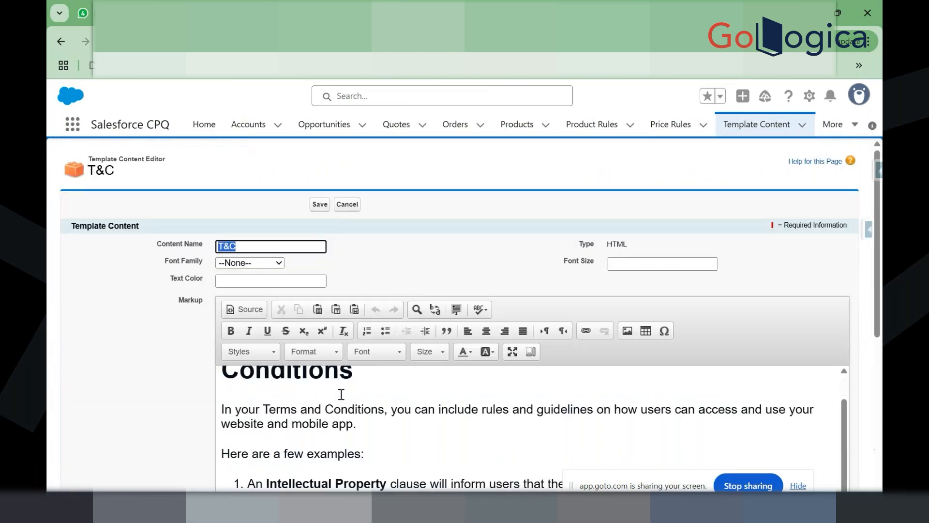
pyautogui.scroll(-5, 392, 379)
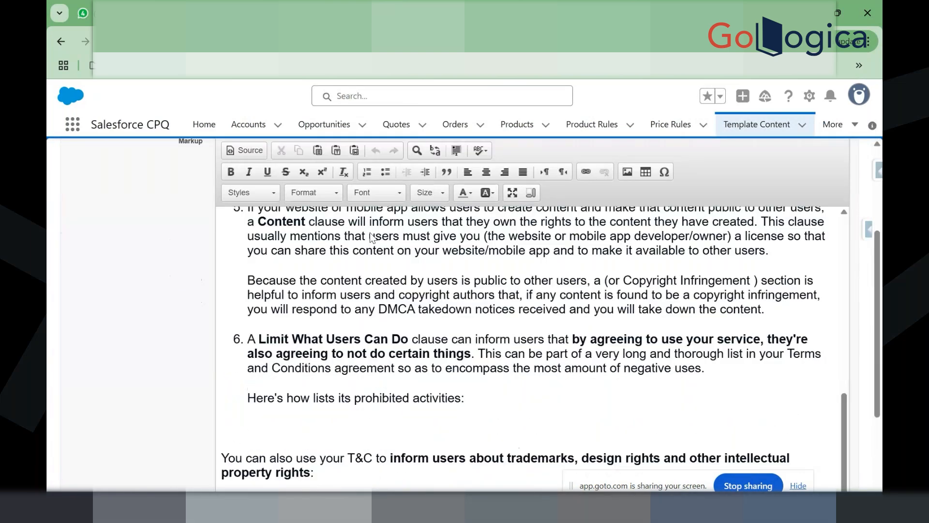
pyautogui.scroll(-2, 392, 379)
pyautogui.moveTo(347, 422); pyautogui.dragTo(184, 281)
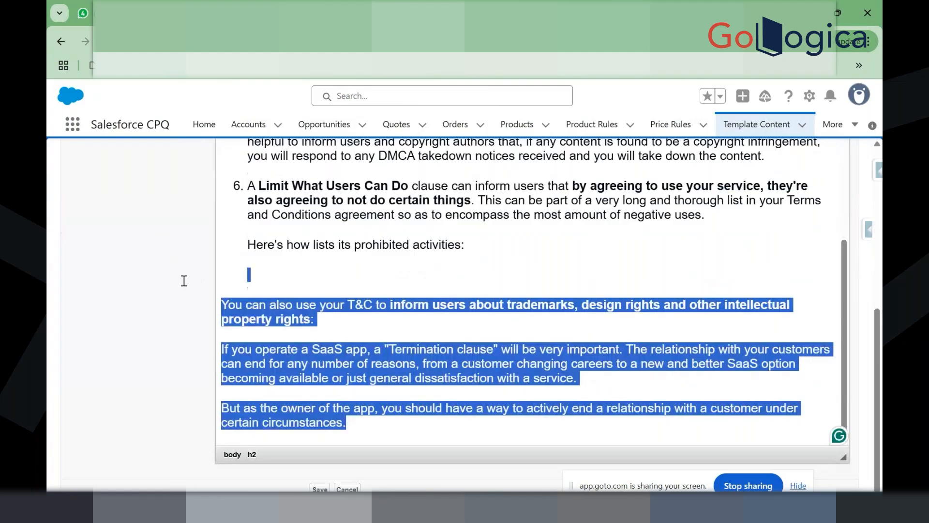
pyautogui.press('BackSpace')
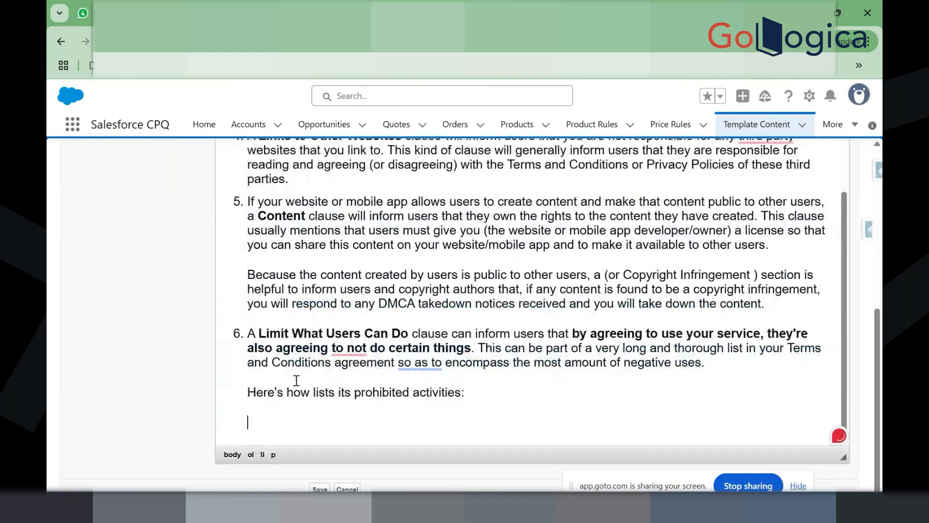
pyautogui.press('BackSpace')
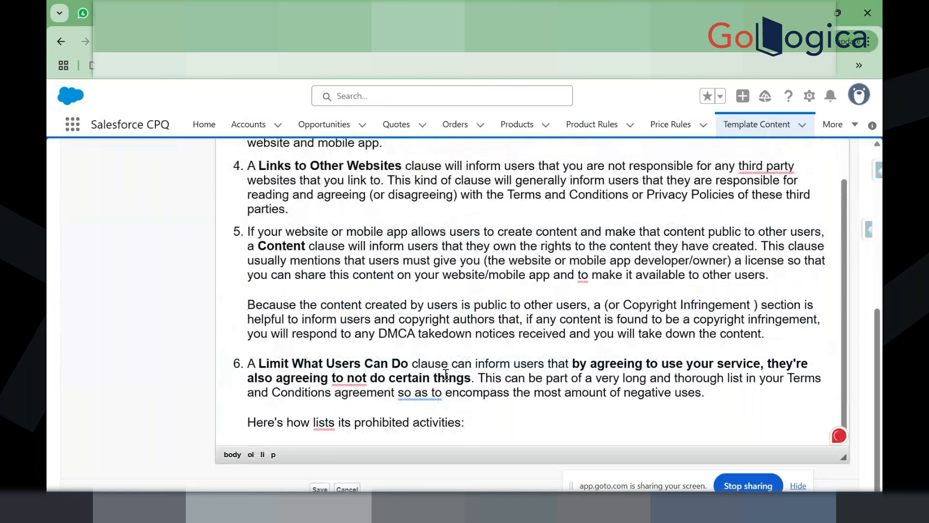
# Step: Look over the font and size options, then save the trimmed T&C content
pyautogui.scroll(3, 446, 375)
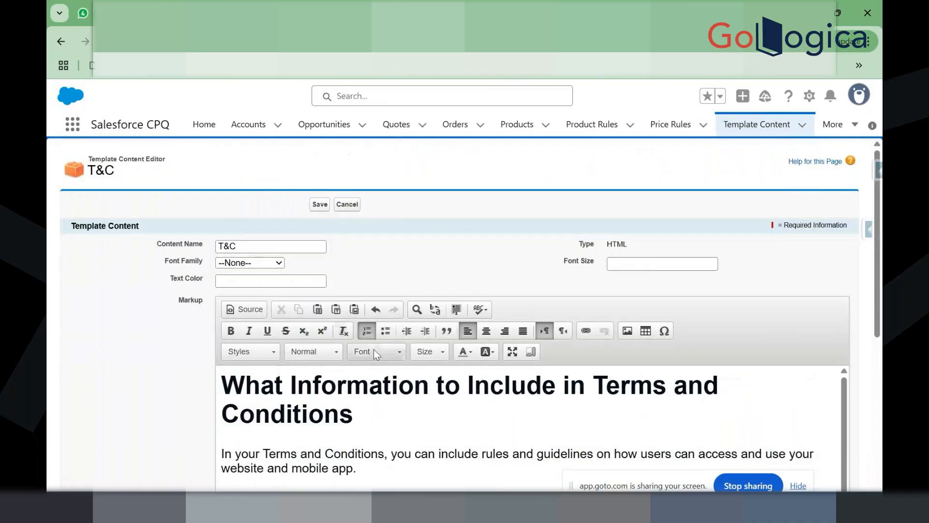
pyautogui.click(375, 350)
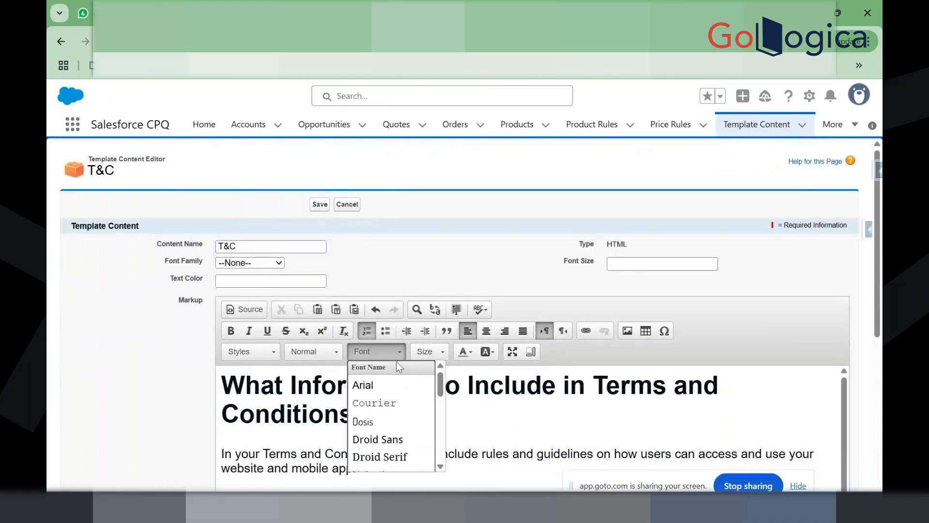
pyautogui.click(427, 351)
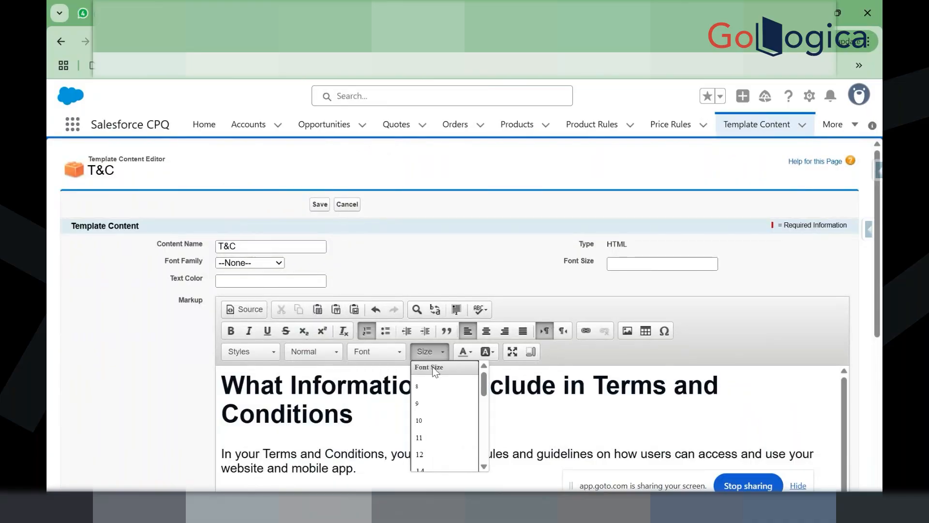
pyautogui.click(143, 346)
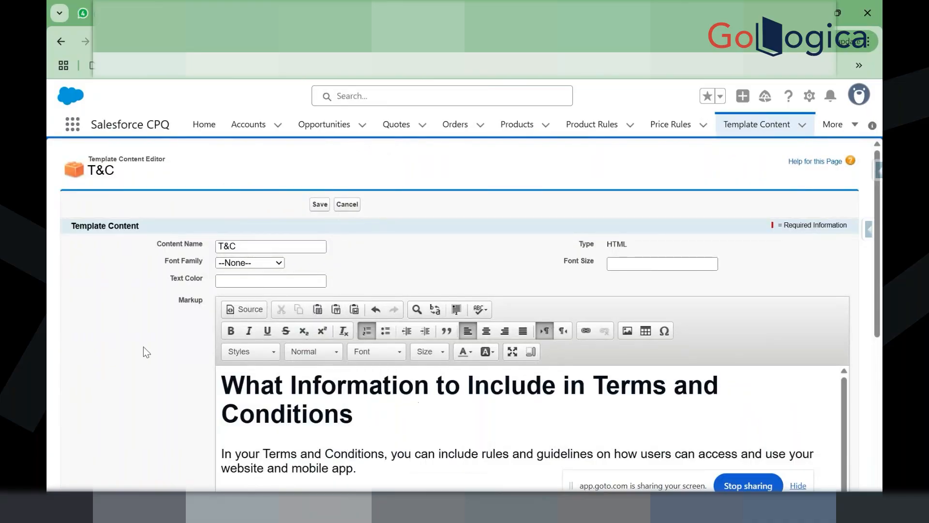
pyautogui.click(319, 206)
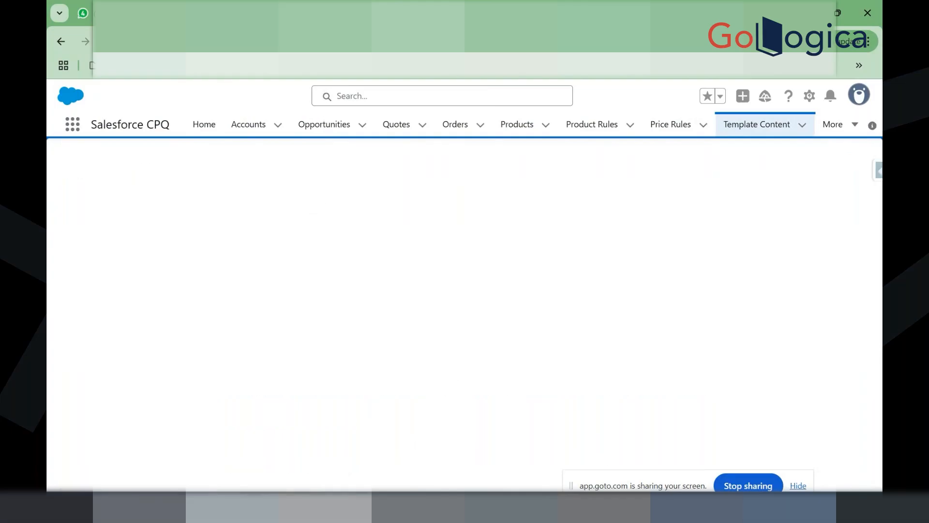
# Step: Give the Teerm and condition section Page Break After and Keep With Previous Auto, and save
pyautogui.click(347, 13)
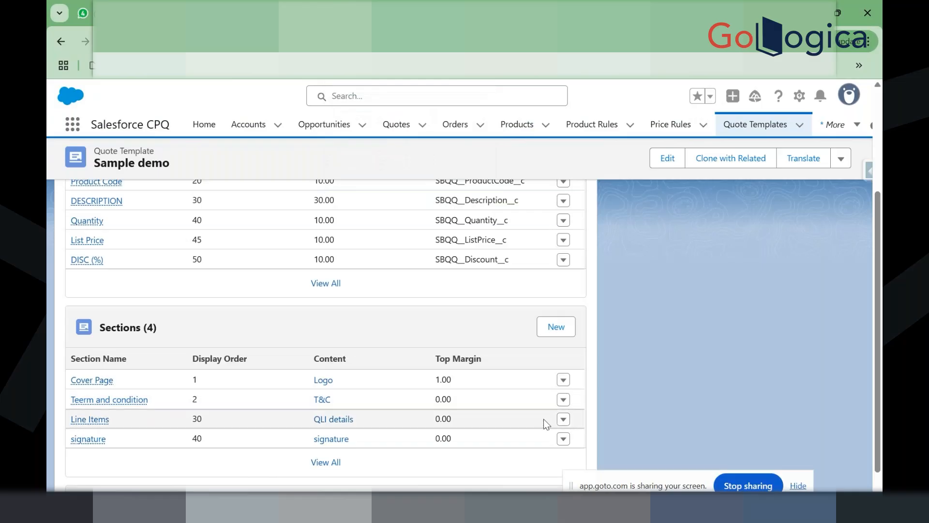
pyautogui.click(564, 400)
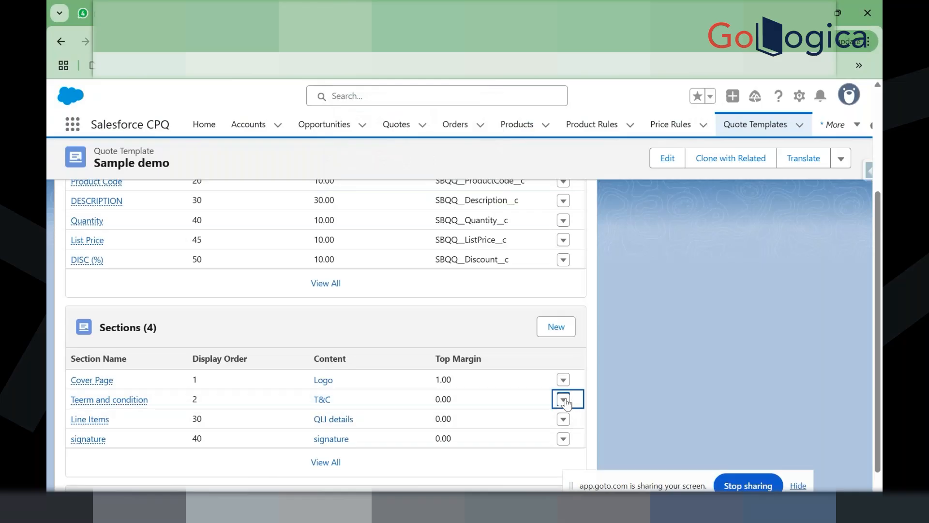
pyautogui.click(551, 408)
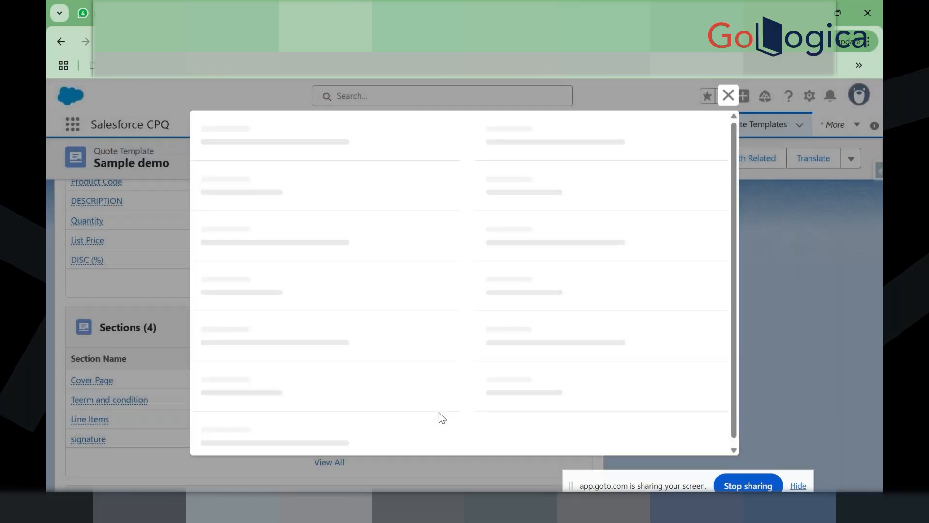
pyautogui.scroll(-7, 400, 385)
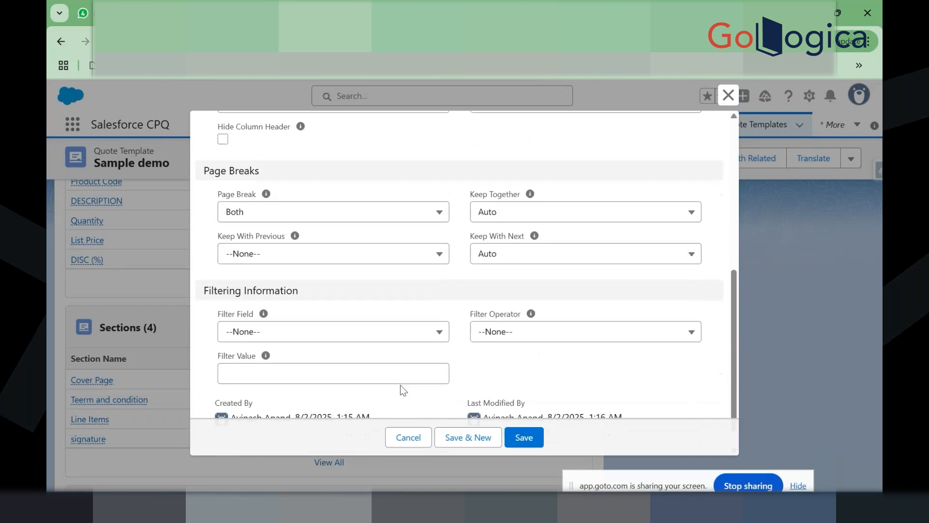
pyautogui.click(381, 215)
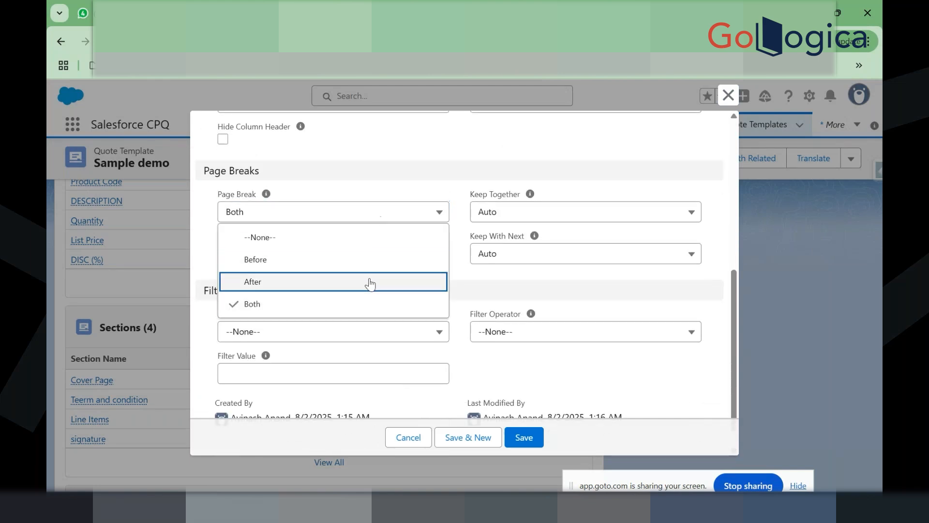
pyautogui.click(370, 281)
pyautogui.click(344, 262)
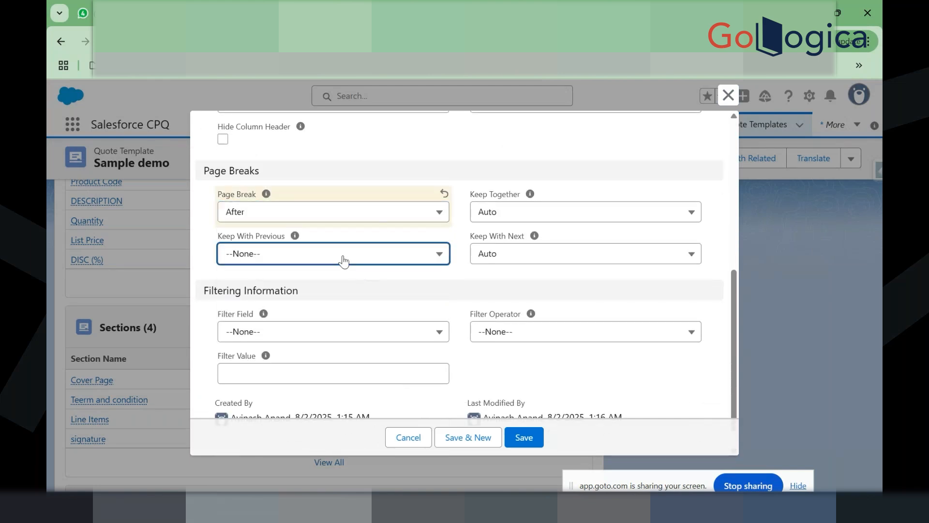
pyautogui.click(344, 262)
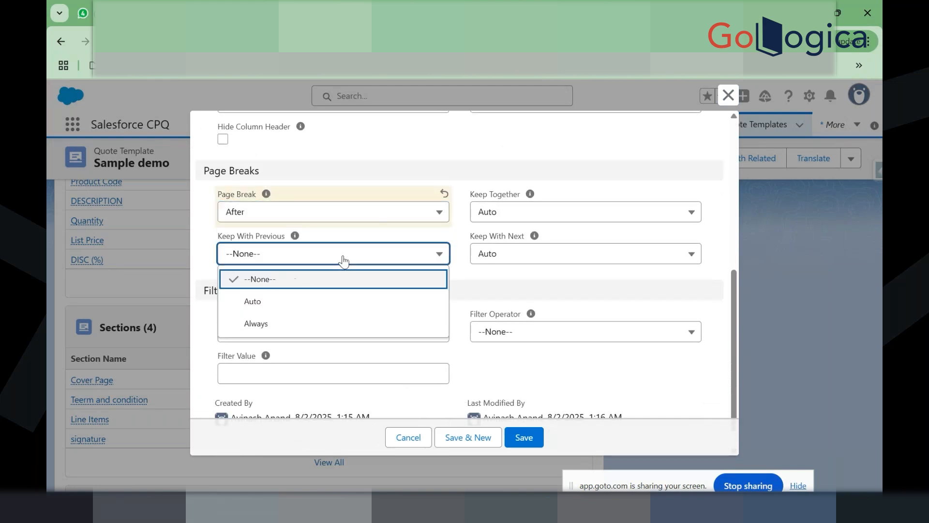
pyautogui.click(329, 308)
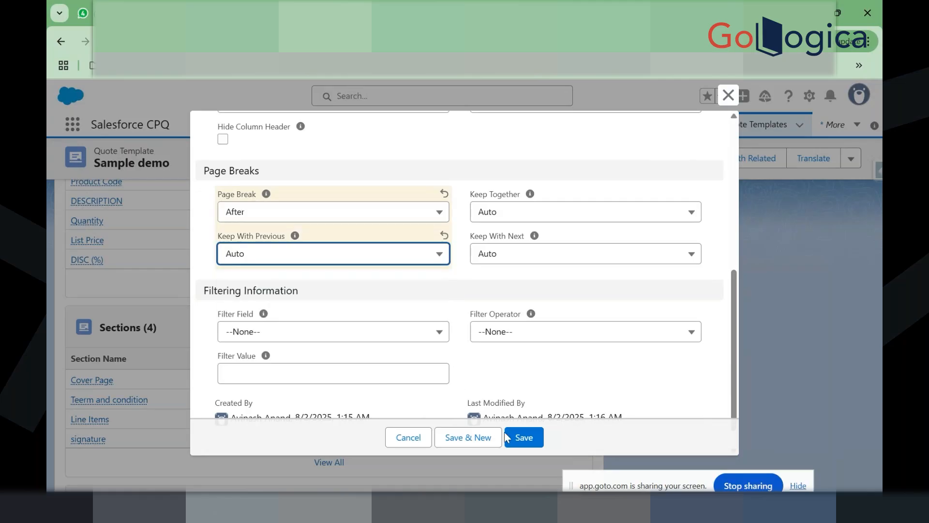
pyautogui.click(525, 438)
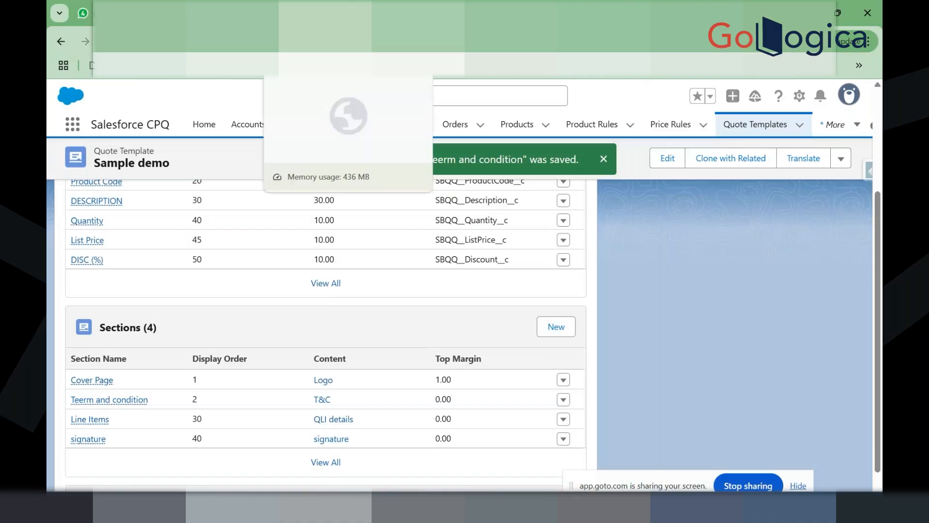
pyautogui.click(271, 13)
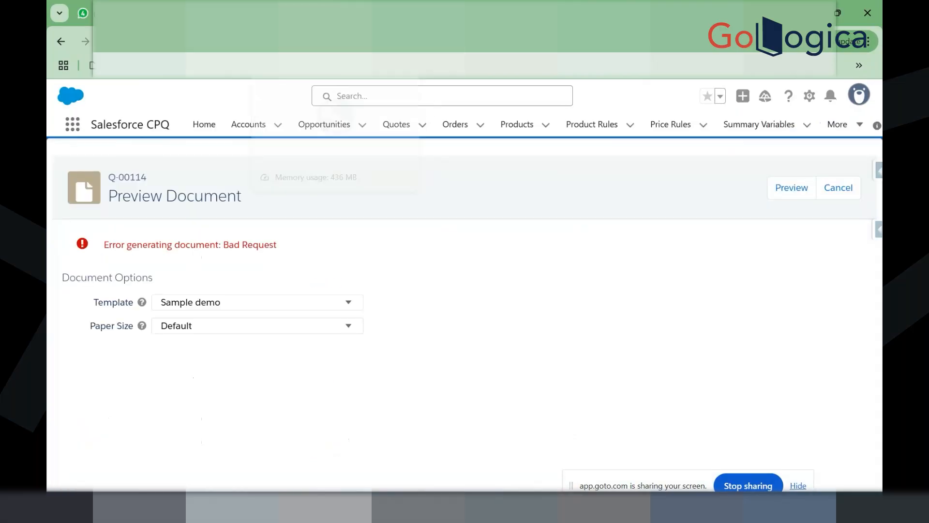
# Step: Regenerate the Q-00114 preview, then reopen the T&C content and check the heading's paragraph format
pyautogui.click(809, 190)
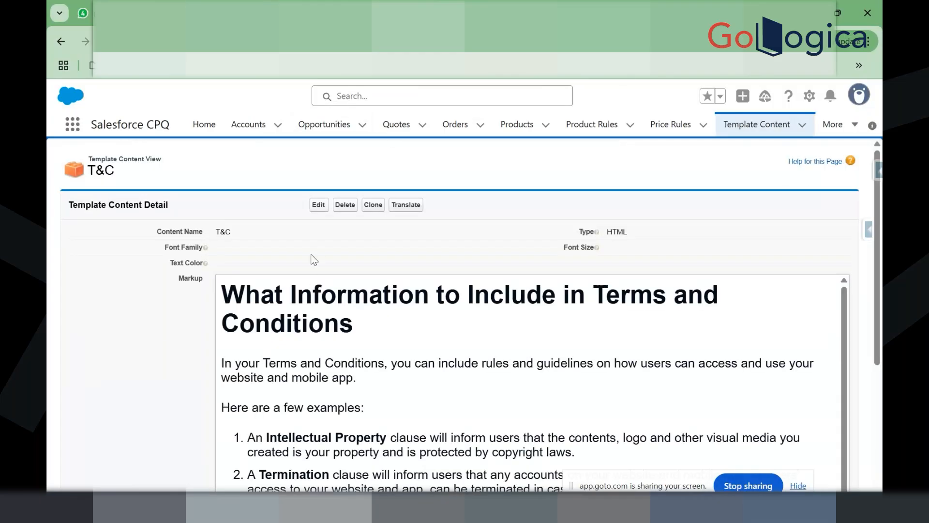
pyautogui.click(314, 205)
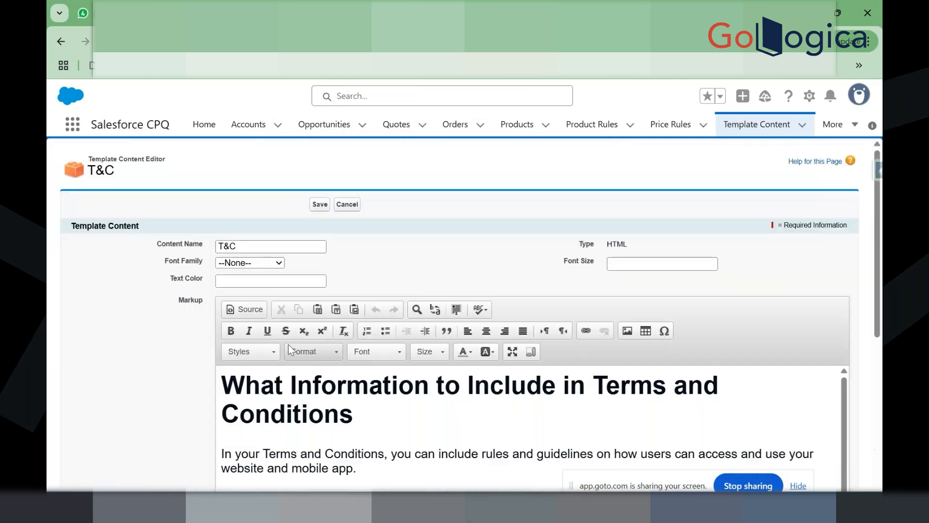
pyautogui.moveTo(359, 414); pyautogui.dragTo(219, 399)
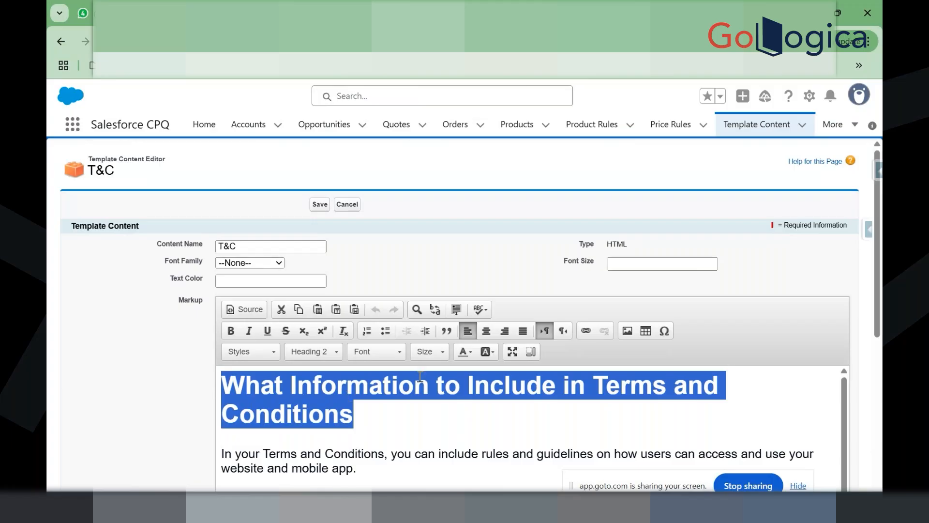
pyautogui.click(317, 358)
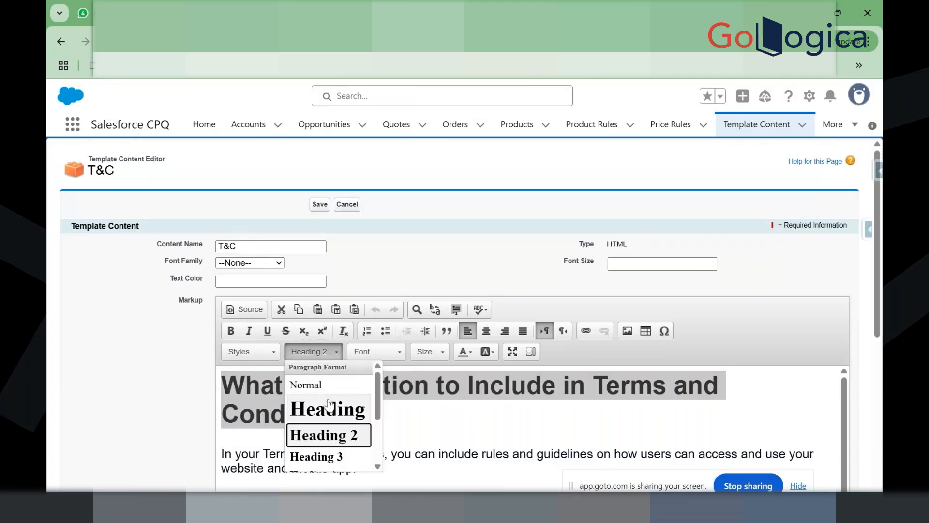
pyautogui.click(461, 448)
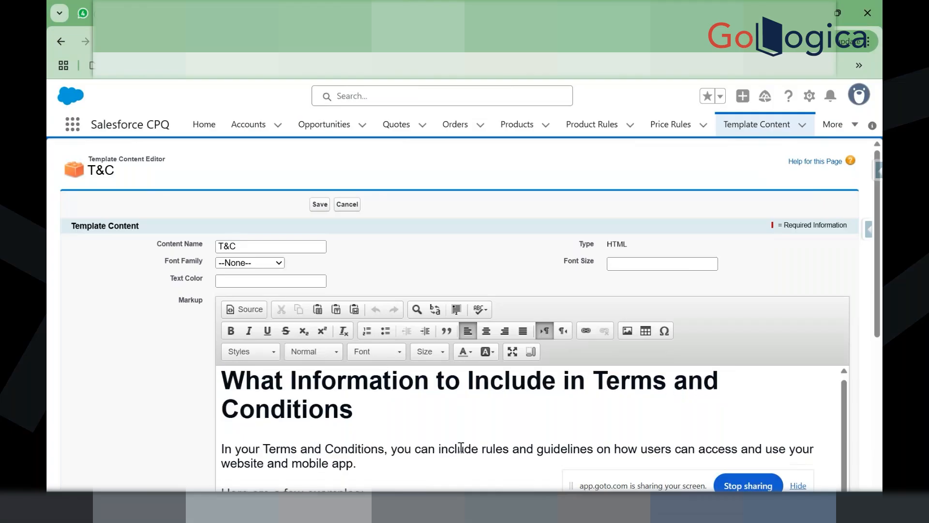
pyautogui.scroll(-3, 461, 448)
pyautogui.scroll(1, 459, 445)
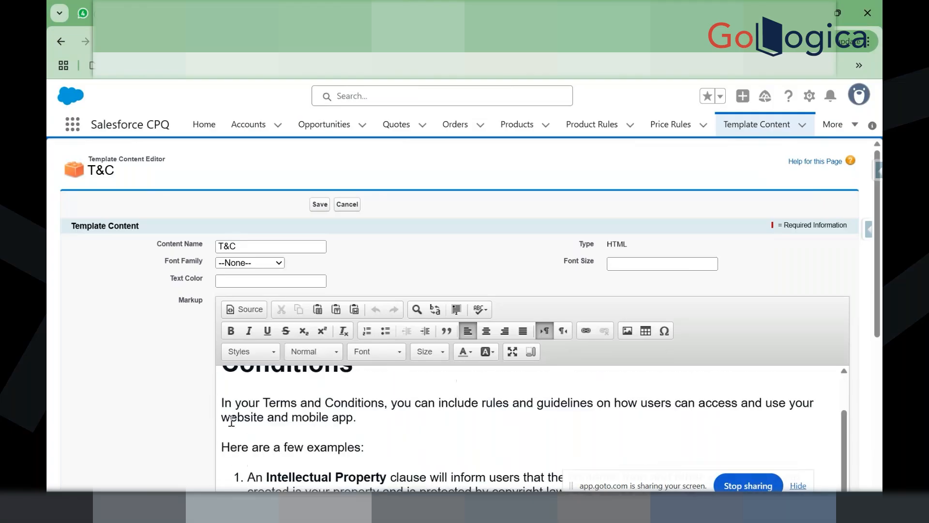
# Step: Format the intro paragraph and first list item as Normal in Arial
pyautogui.moveTo(222, 403); pyautogui.dragTo(481, 425)
pyautogui.scroll(1, 481, 425)
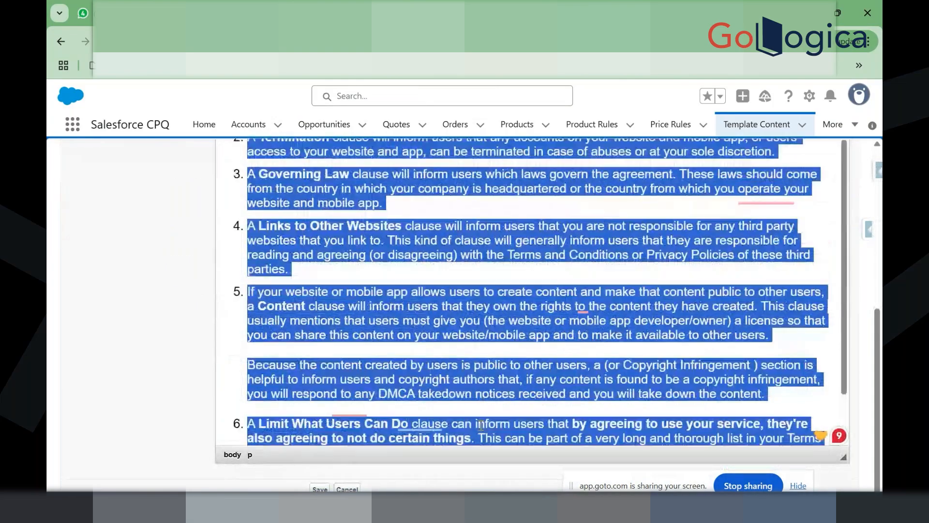
pyautogui.scroll(10, 481, 424)
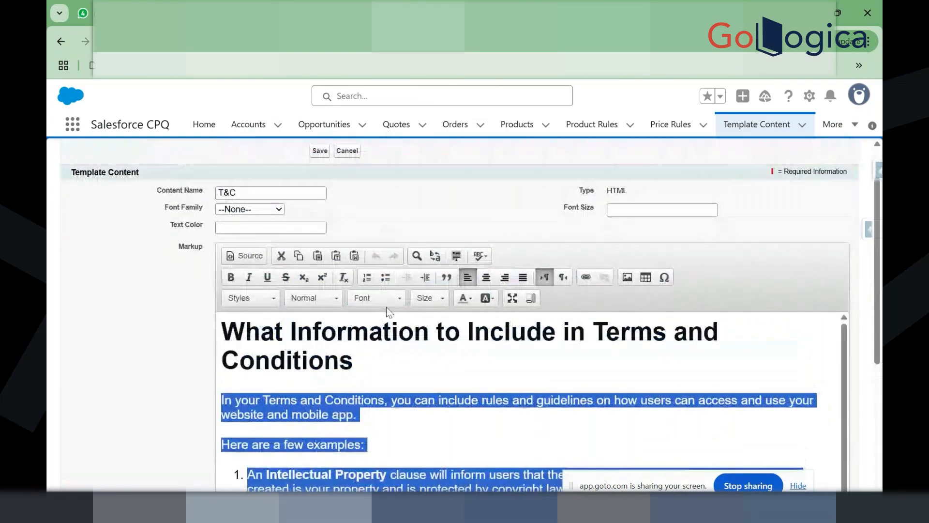
pyautogui.click(338, 300)
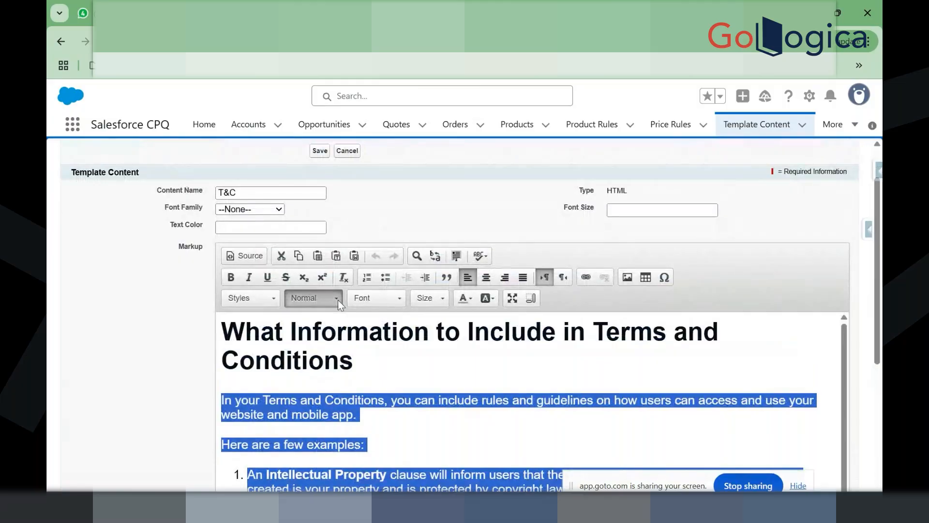
pyautogui.click(345, 333)
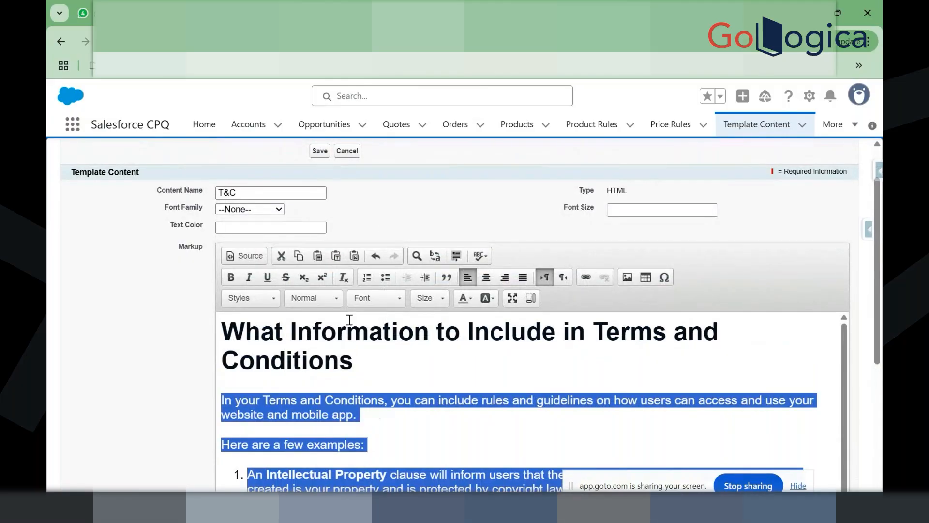
pyautogui.click(382, 300)
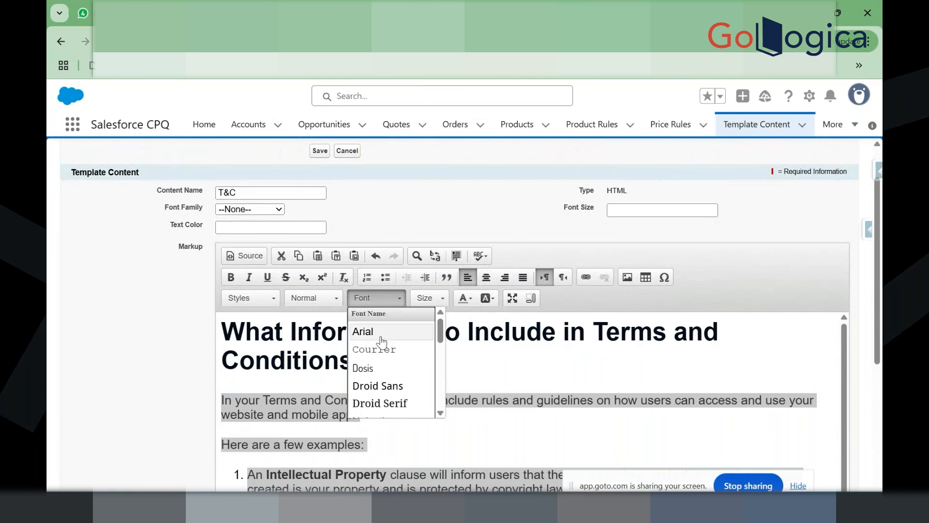
pyautogui.click(380, 332)
# Step: Make the main title 'What Information to Include in Terms and Conditions' an Arial Heading 3
pyautogui.moveTo(358, 370); pyautogui.dragTo(192, 331)
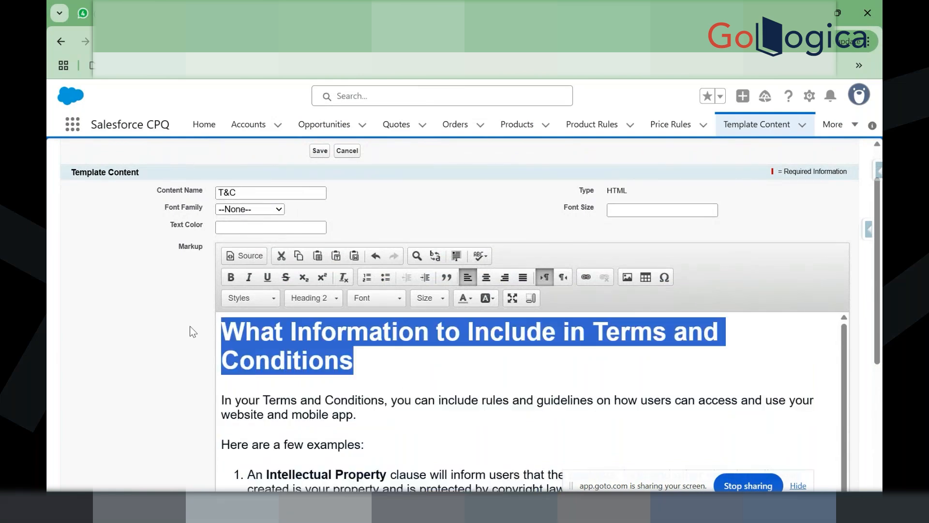
pyautogui.click(361, 295)
pyautogui.click(399, 334)
pyautogui.click(305, 298)
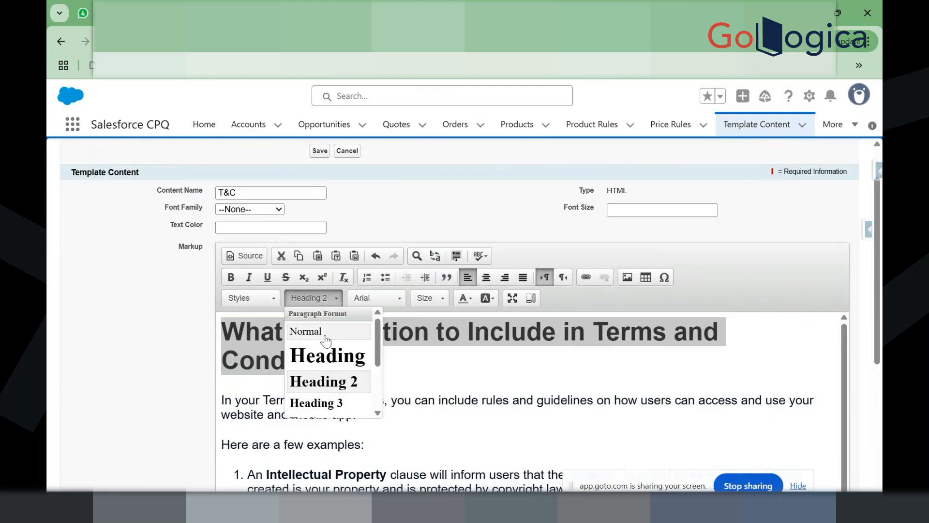
pyautogui.click(346, 402)
pyautogui.click(353, 360)
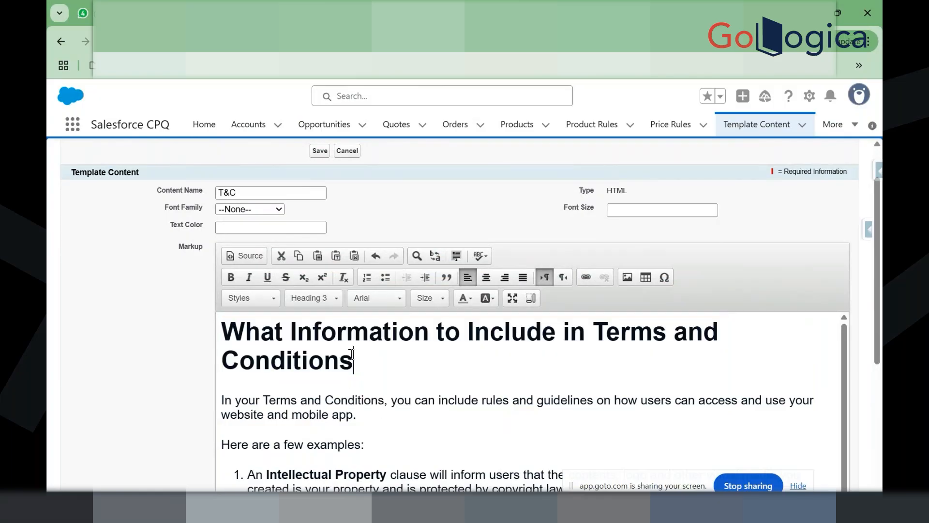
pyautogui.scroll(1, 214, 208)
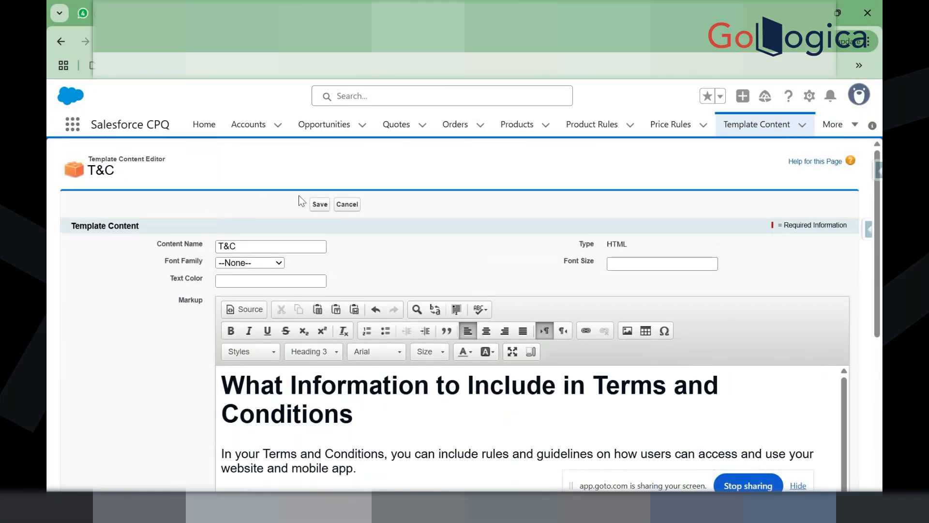
pyautogui.tripleClick(229, 248)
# Step: Rename the content from T&C to TC and save
pyautogui.click(229, 248)
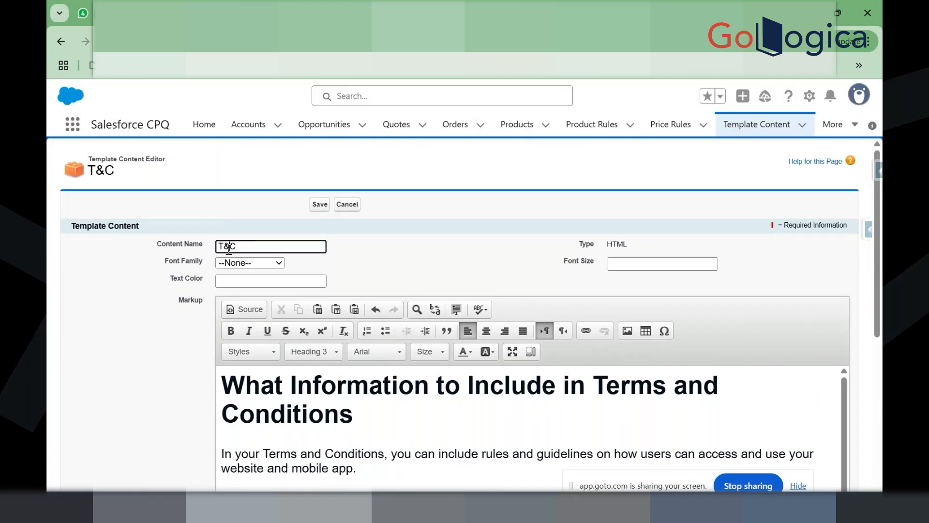
pyautogui.press('BackSpace')
pyautogui.click(317, 205)
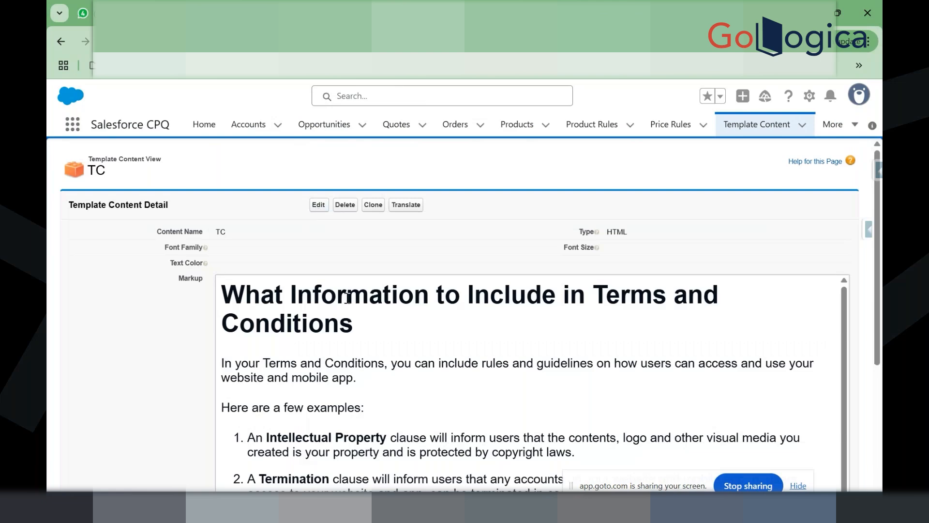
# Step: Regenerate the Q-00114 preview, then switch to another open record tab
pyautogui.scroll(-5, 369, 348)
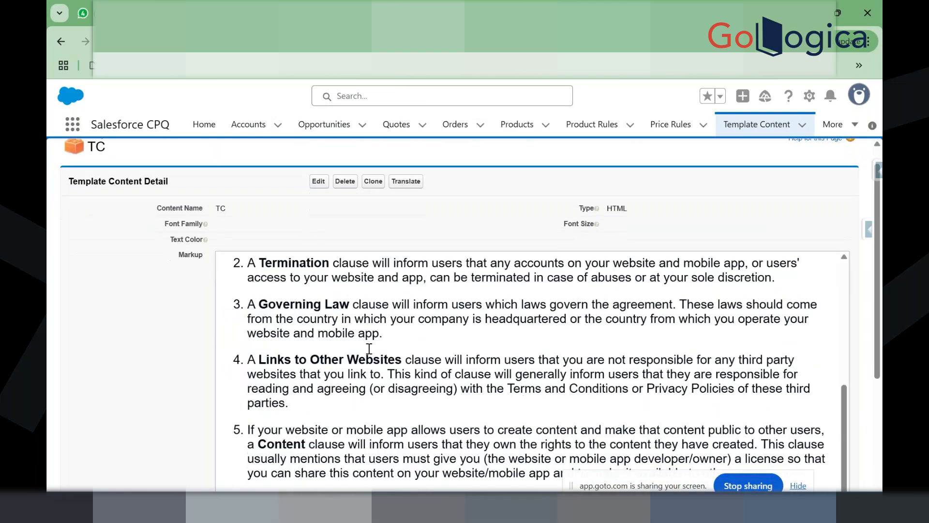
pyautogui.scroll(-3, 369, 348)
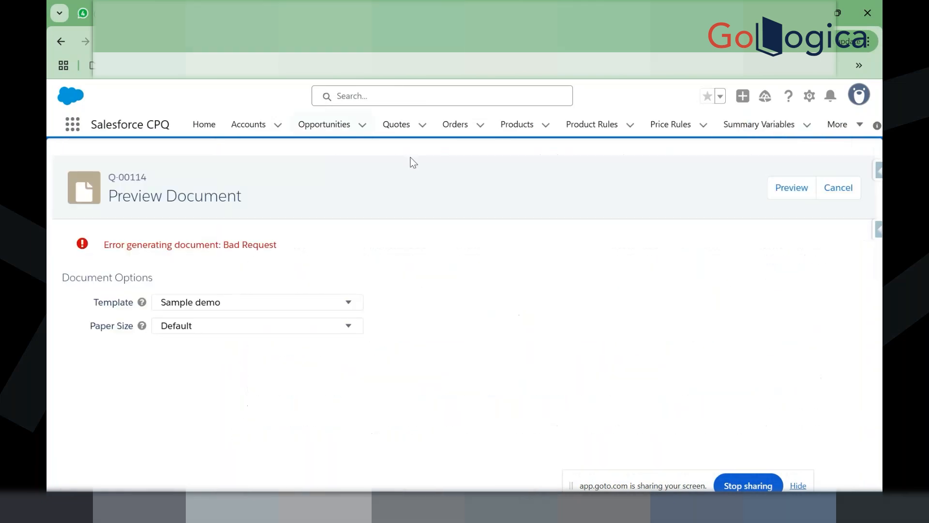
pyautogui.click(792, 193)
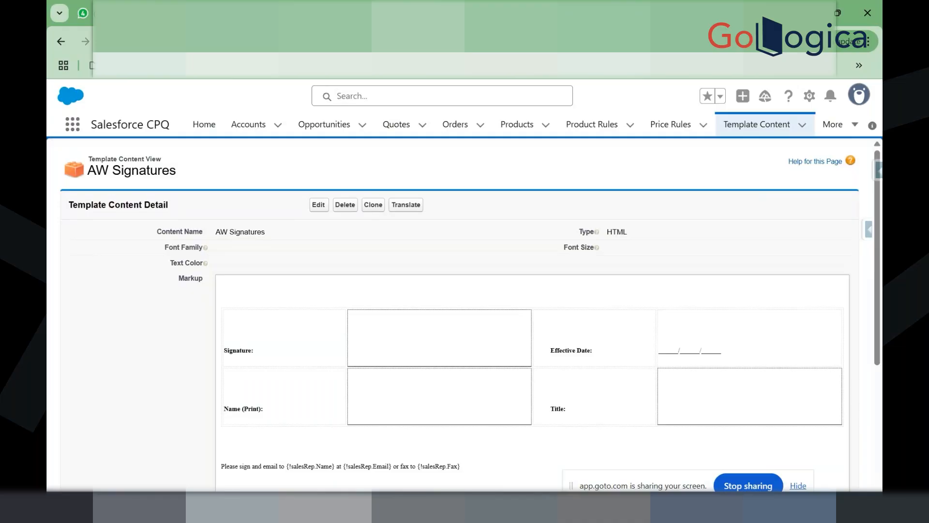
pyautogui.hotkey('ctrl', 'Tab')
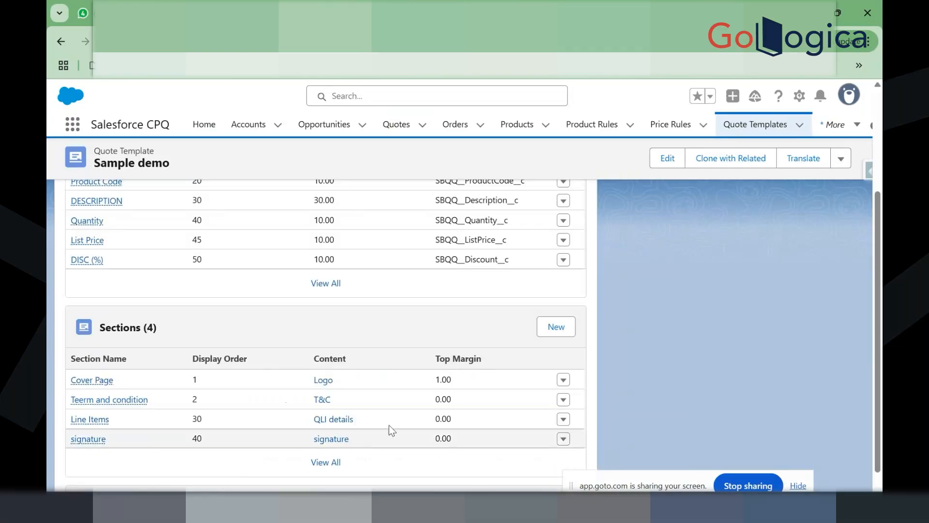
# Step: Clear the TC content from the Teerm and condition section, save, and regenerate the Q-00114 preview
pyautogui.click(564, 400)
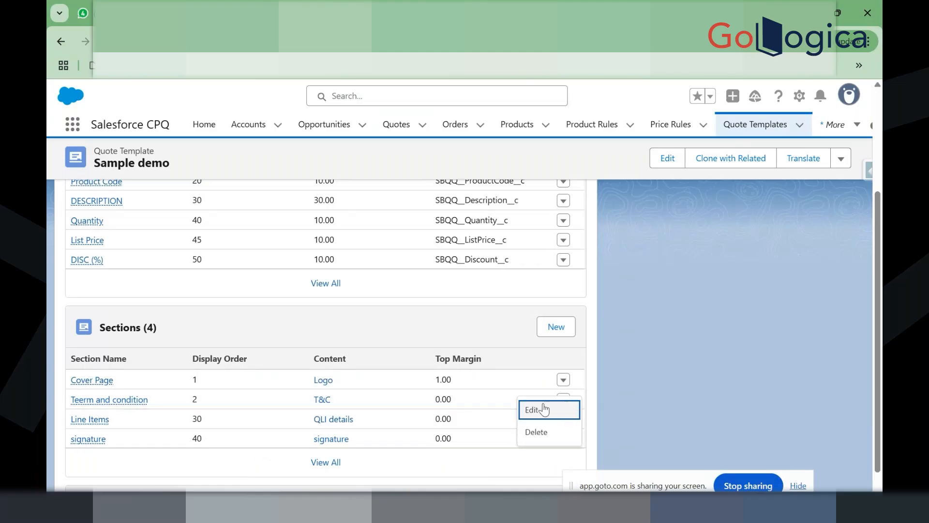
pyautogui.click(544, 410)
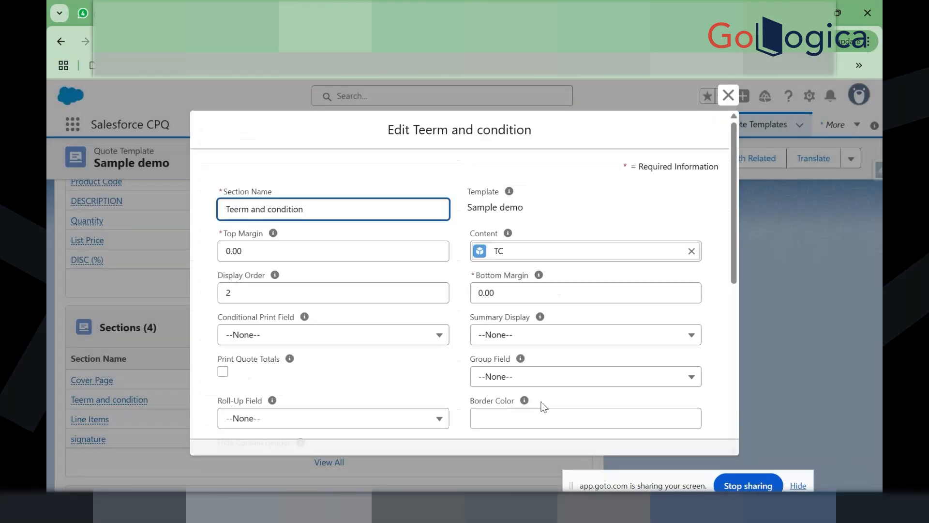
pyautogui.scroll(-2, 464, 334)
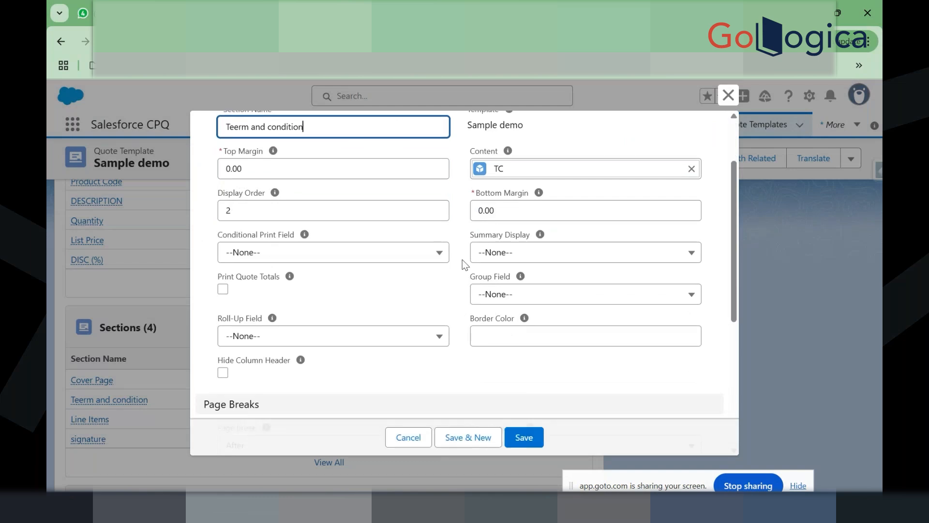
pyautogui.scroll(-5, 462, 259)
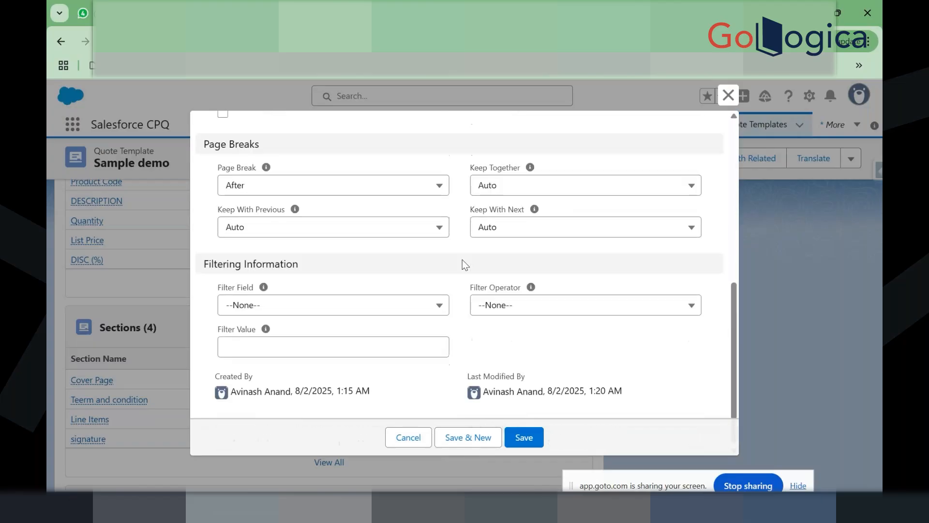
pyautogui.scroll(8, 463, 260)
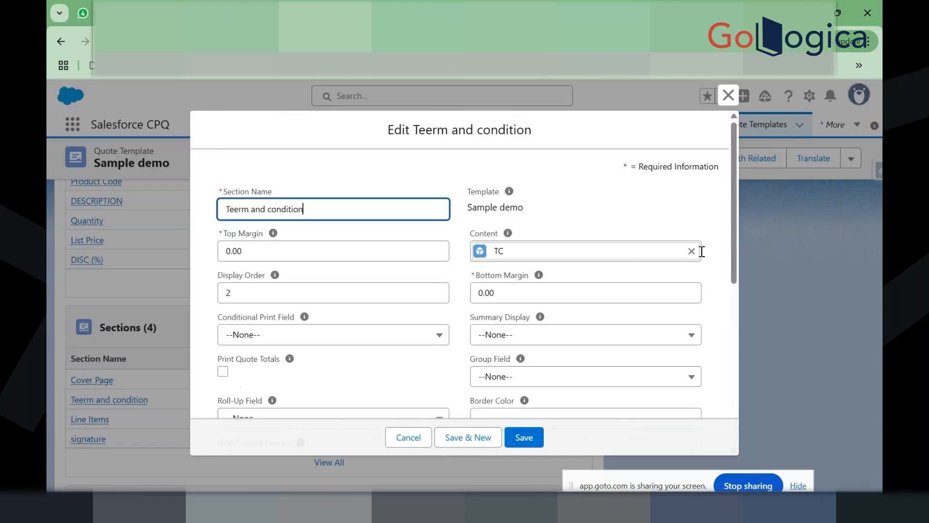
pyautogui.click(692, 250)
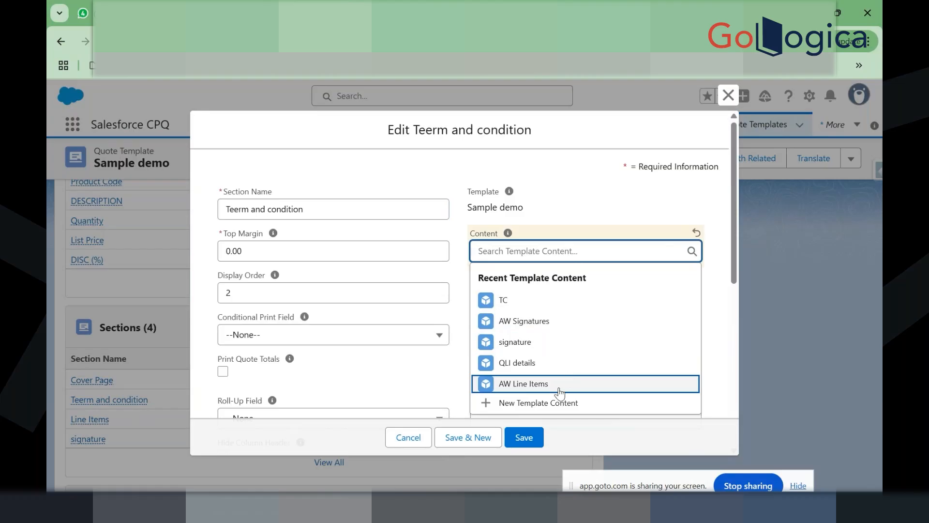
pyautogui.click(533, 431)
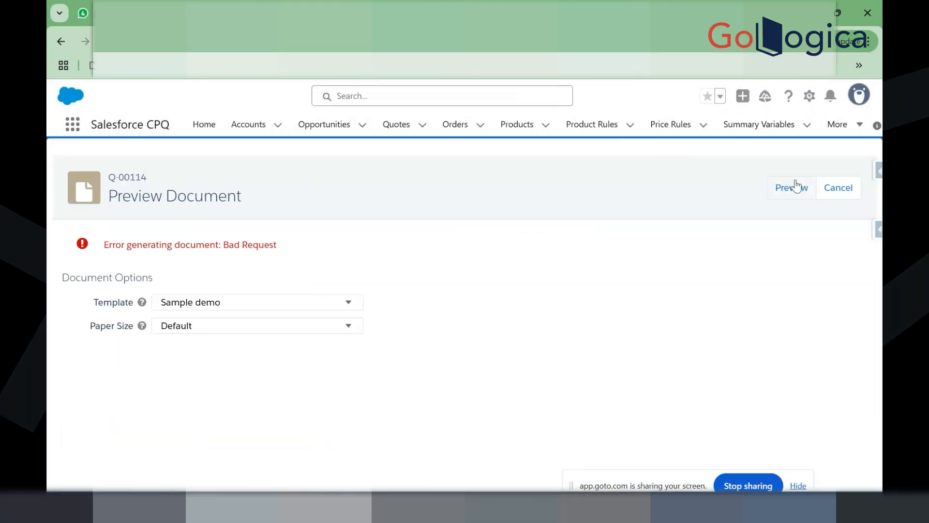
pyautogui.click(792, 187)
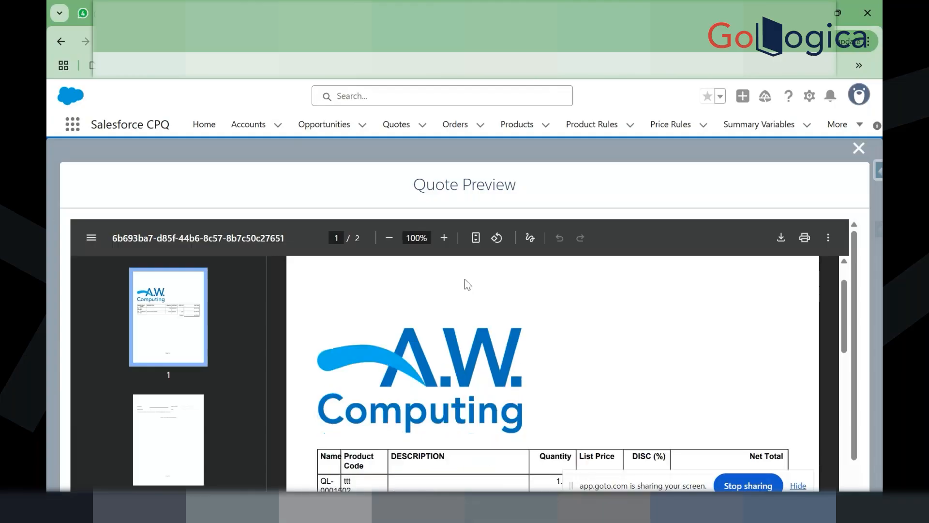
# Step: Scroll through the two-page A.W. Computing preview, then return to the Sample demo template tab
pyautogui.scroll(-15, 465, 280)
pyautogui.scroll(-3, 464, 280)
pyautogui.scroll(7, 465, 278)
pyautogui.scroll(-4, 464, 278)
pyautogui.scroll(15, 464, 280)
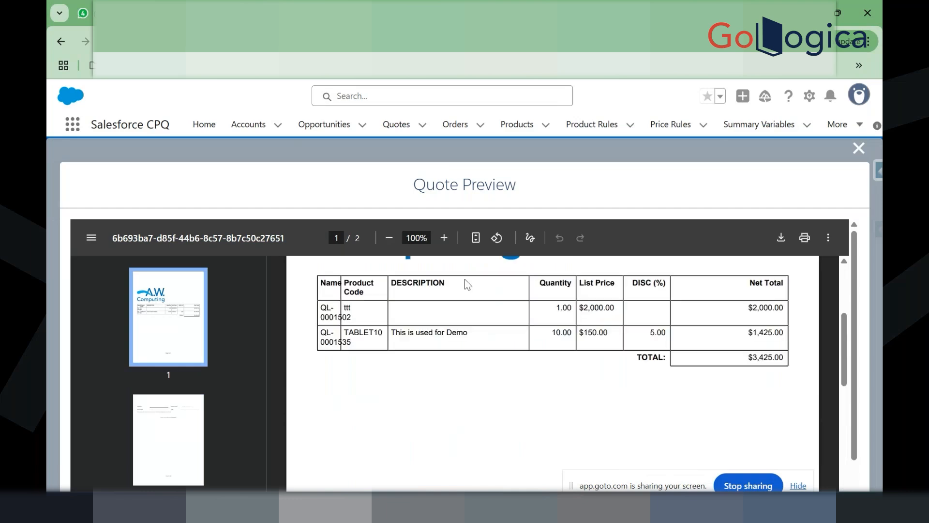
pyautogui.scroll(-3, 464, 280)
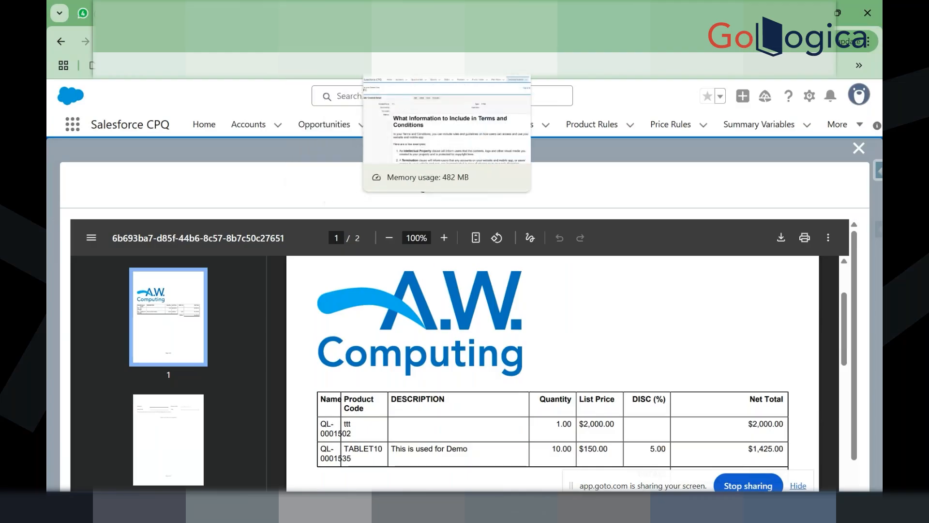
pyautogui.click(409, 13)
pyautogui.click(319, 13)
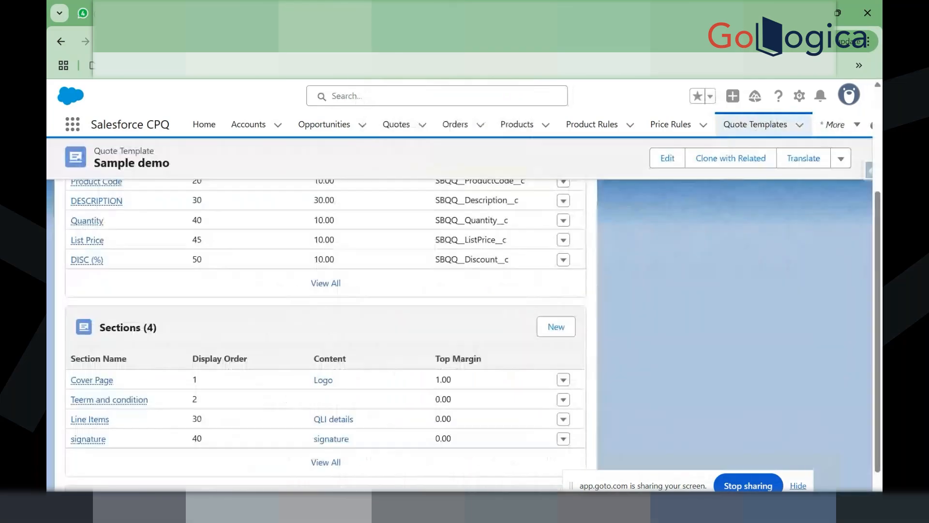
# Step: Inspect the Cover Page section's Page Break setting and cancel the edit without changes
pyautogui.click(563, 400)
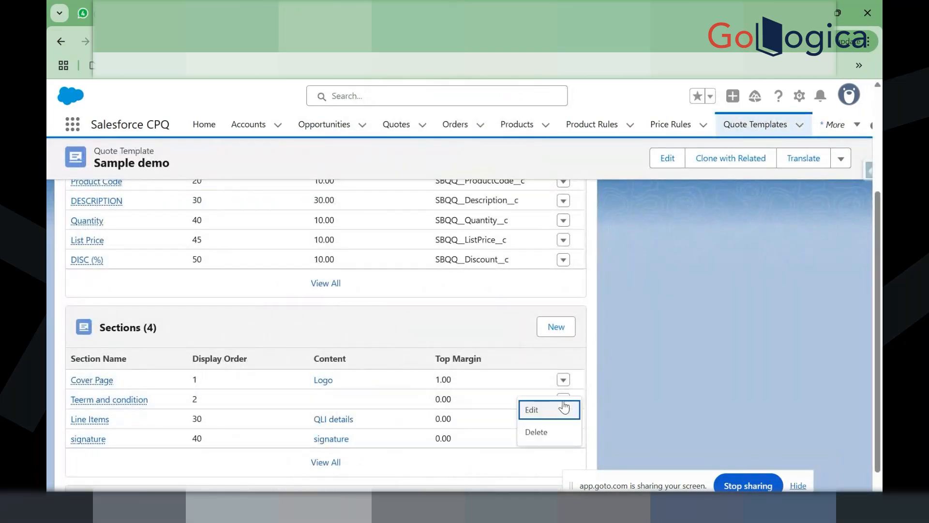
pyautogui.click(563, 379)
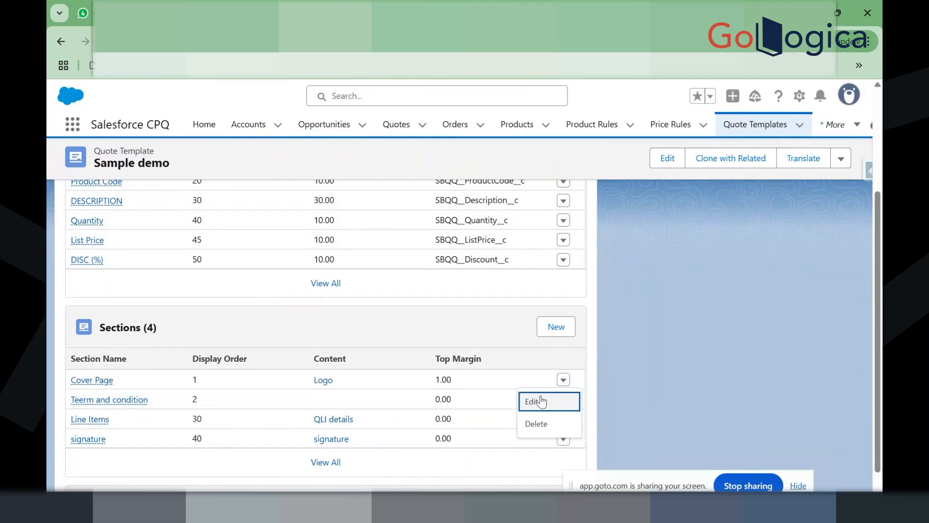
pyautogui.click(541, 396)
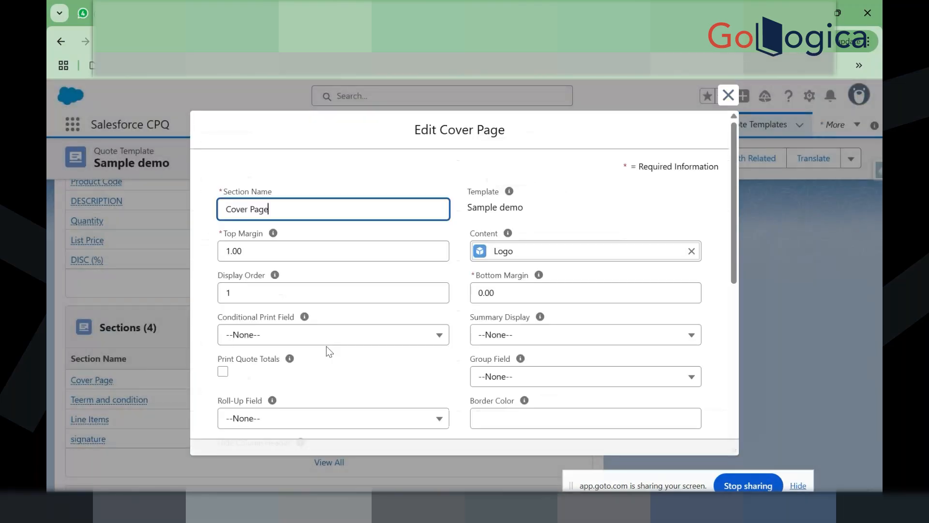
pyautogui.scroll(-6, 326, 346)
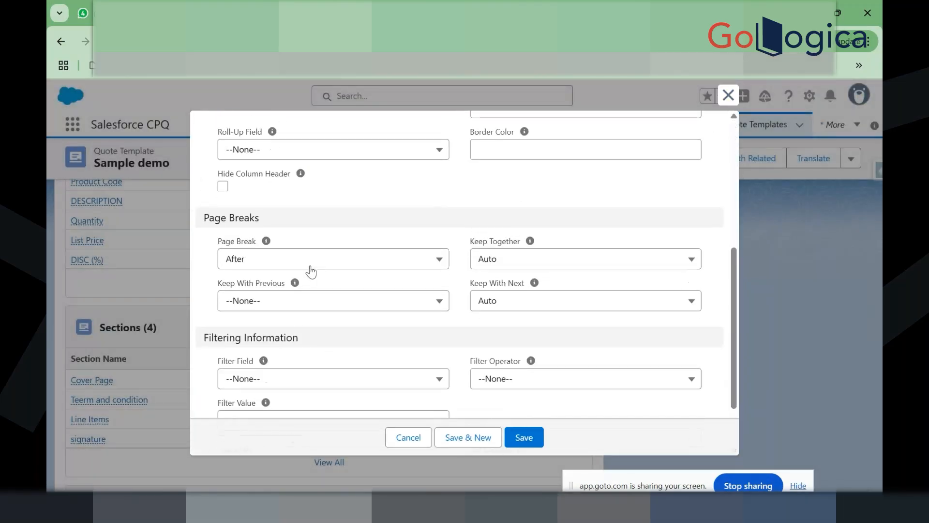
pyautogui.click(357, 269)
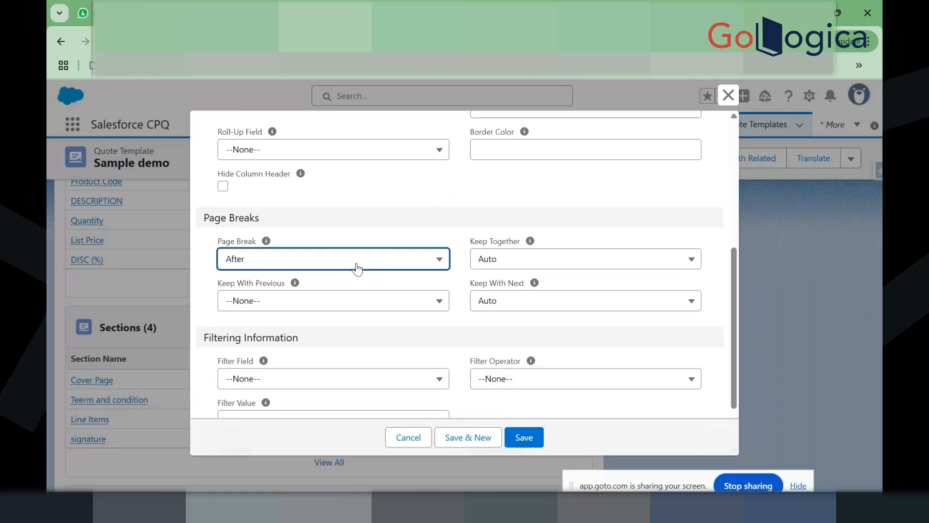
pyautogui.click(491, 193)
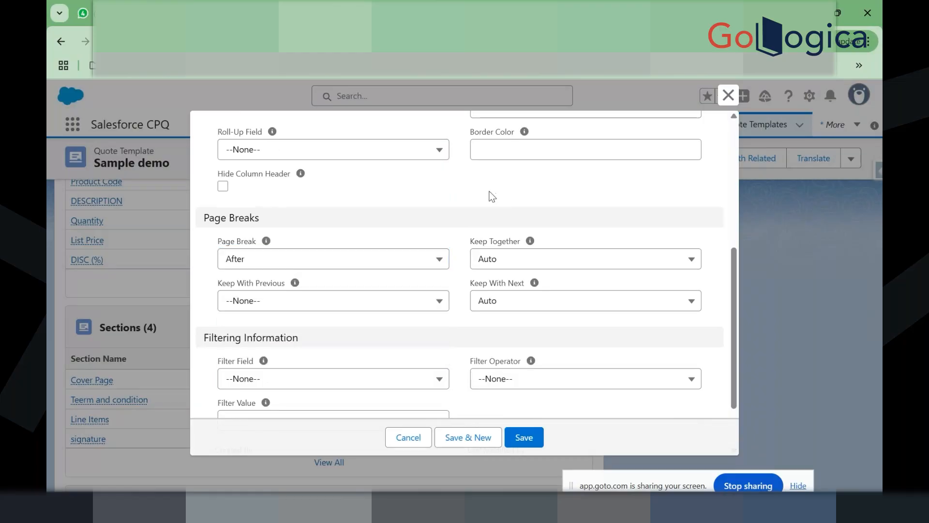
pyautogui.scroll(5, 463, 245)
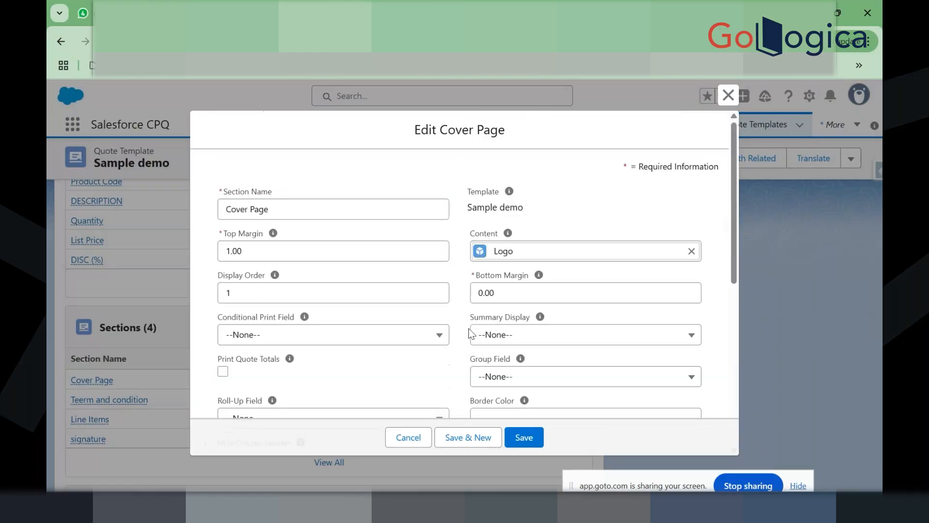
pyautogui.click(407, 437)
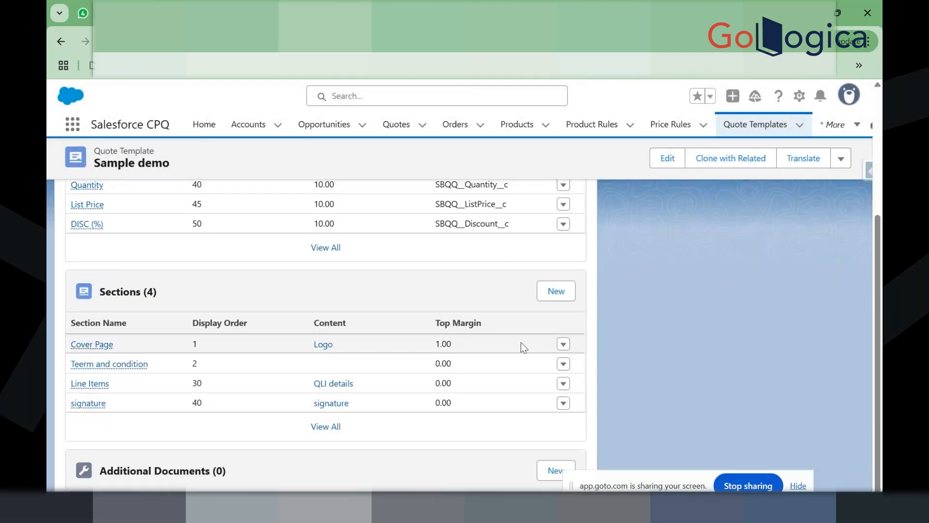
# Step: Attach TC content to the Teerm and condition section and set its display order to 41
pyautogui.click(563, 367)
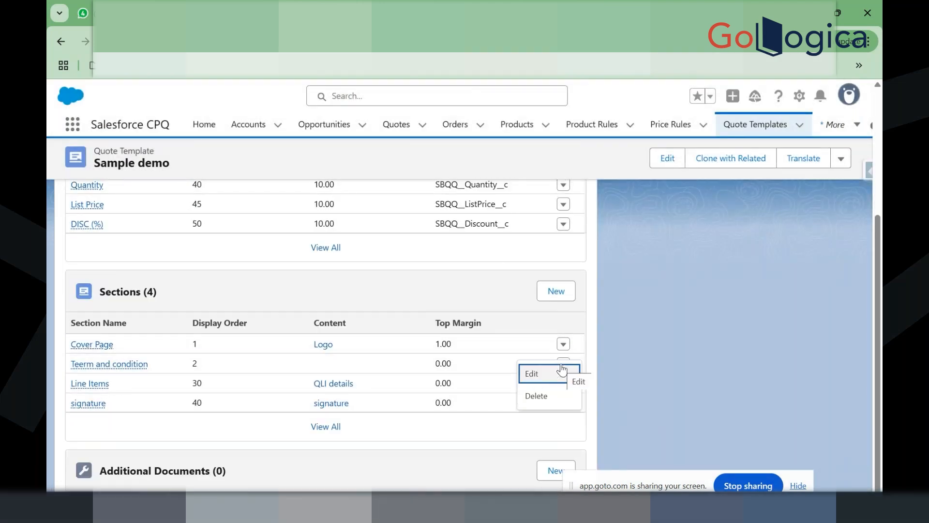
pyautogui.click(536, 375)
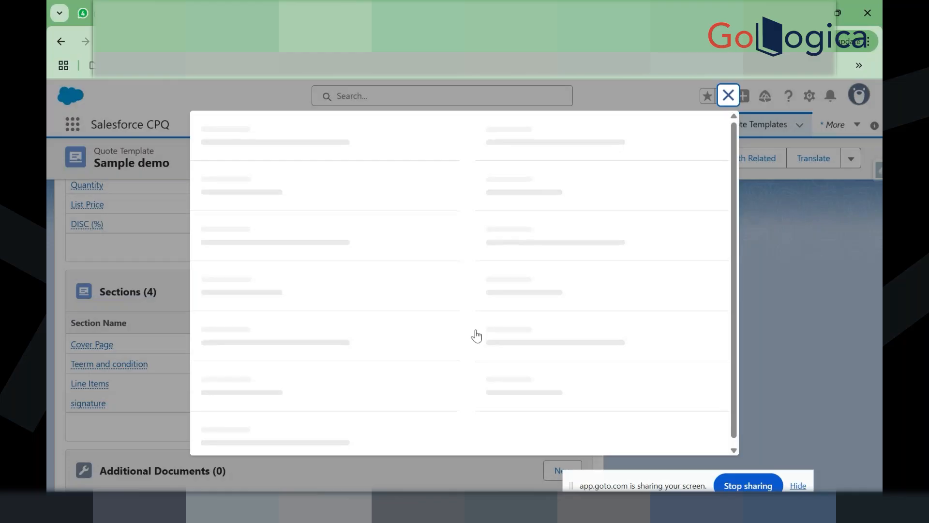
pyautogui.click(565, 255)
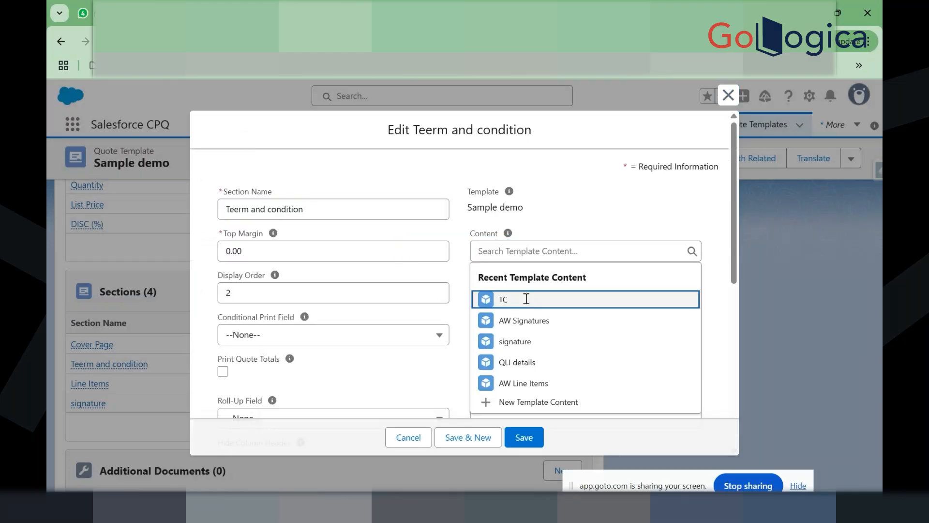
pyautogui.click(526, 301)
pyautogui.click(297, 297)
pyautogui.press('BackSpace')
pyautogui.write('41')
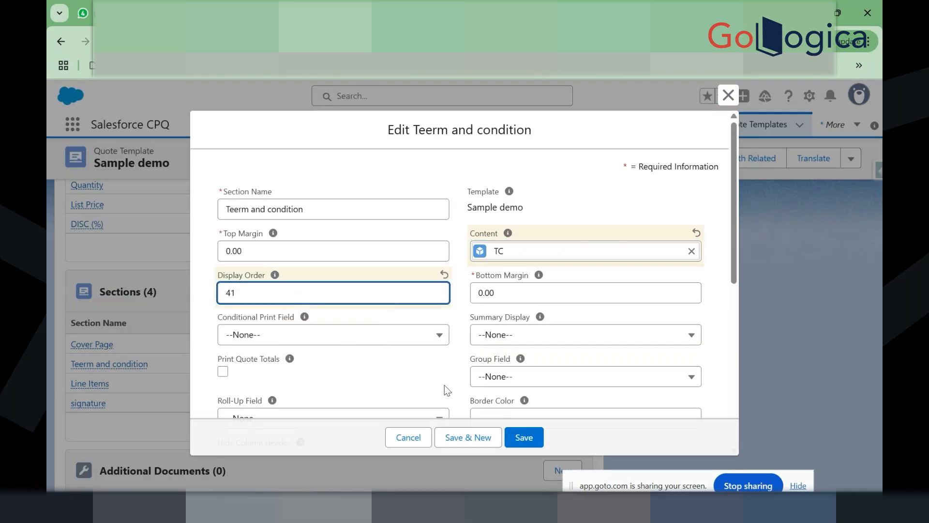
pyautogui.scroll(-3, 445, 385)
pyautogui.click(524, 438)
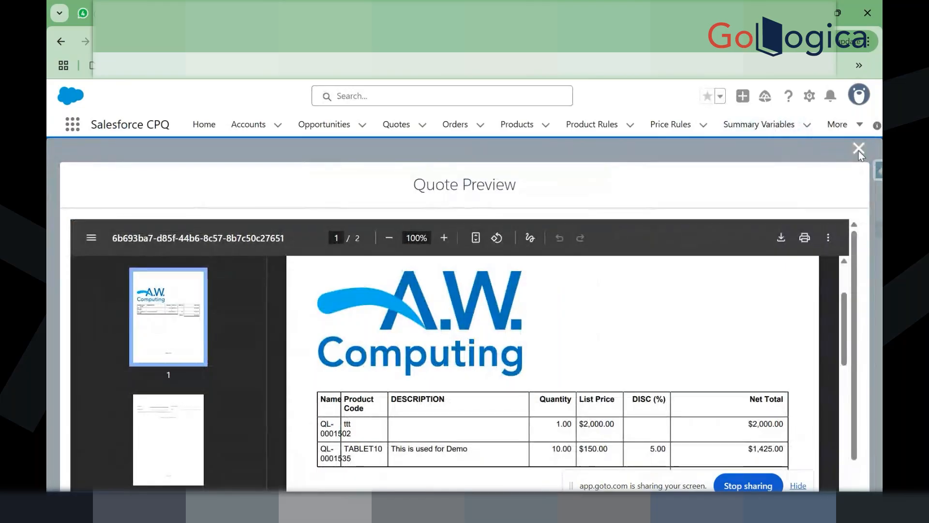
# Step: Close and regenerate the quote preview, then scroll through the rendered document
pyautogui.click(858, 148)
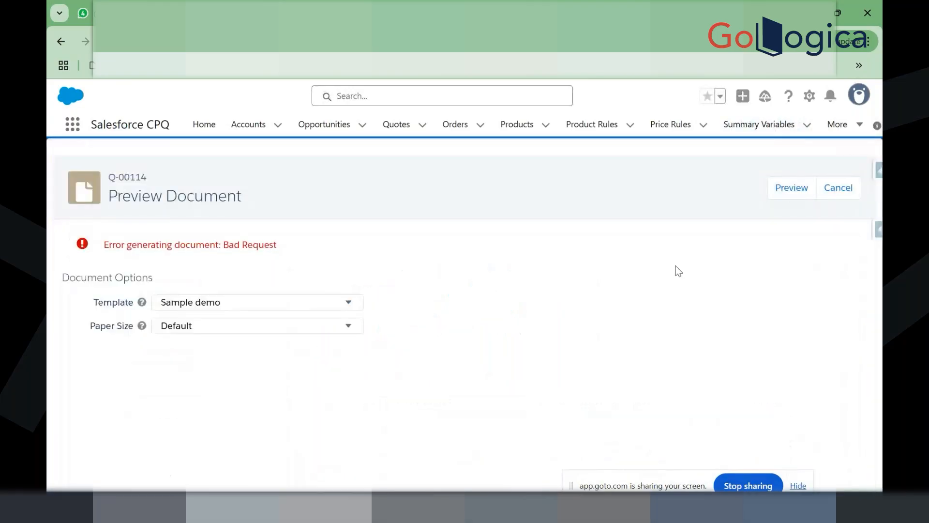
pyautogui.click(796, 178)
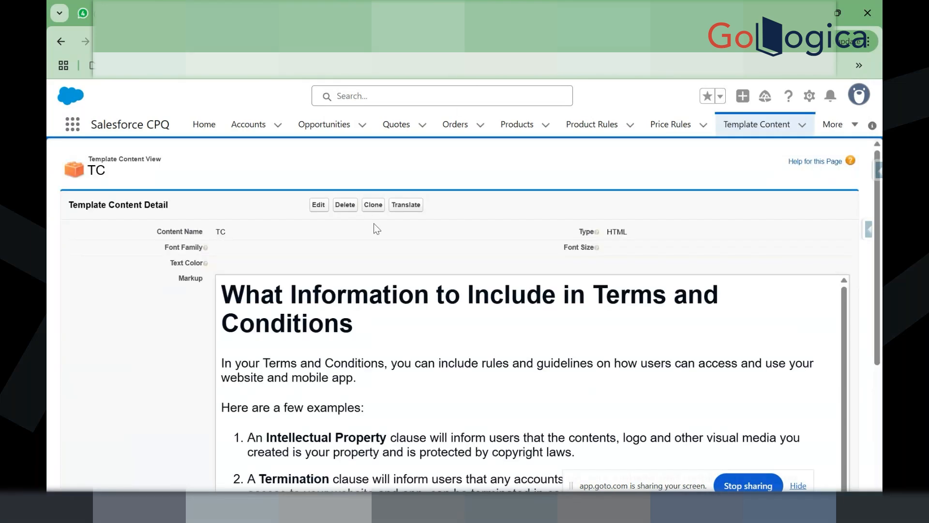
pyautogui.scroll(-4, 419, 332)
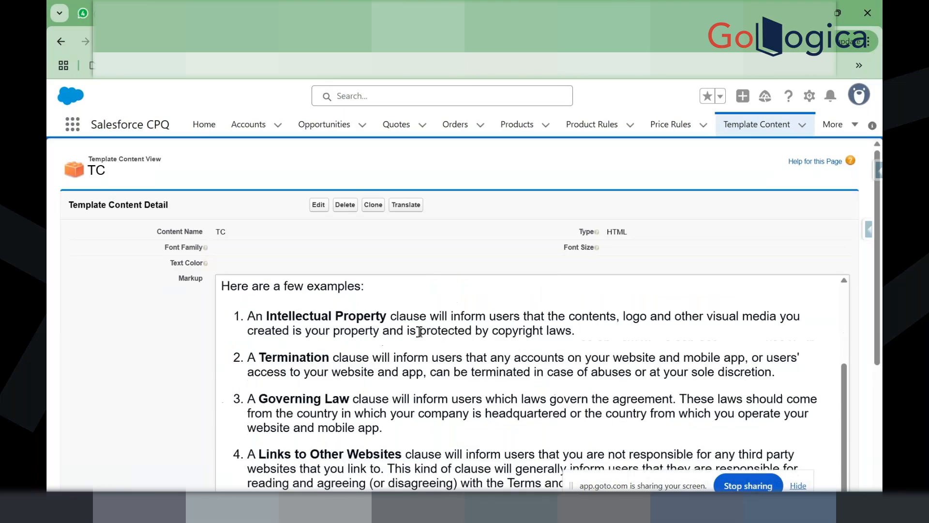
pyautogui.scroll(-3, 419, 331)
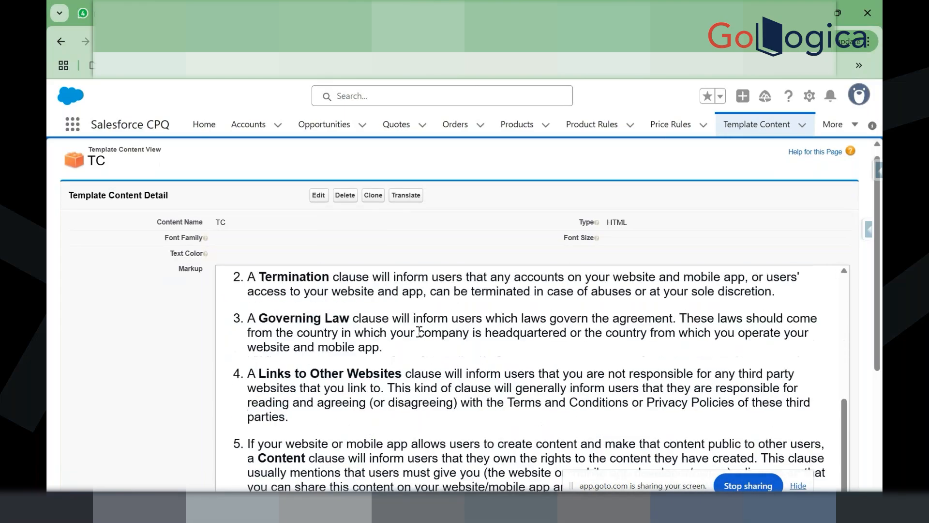
pyautogui.scroll(-5, 419, 332)
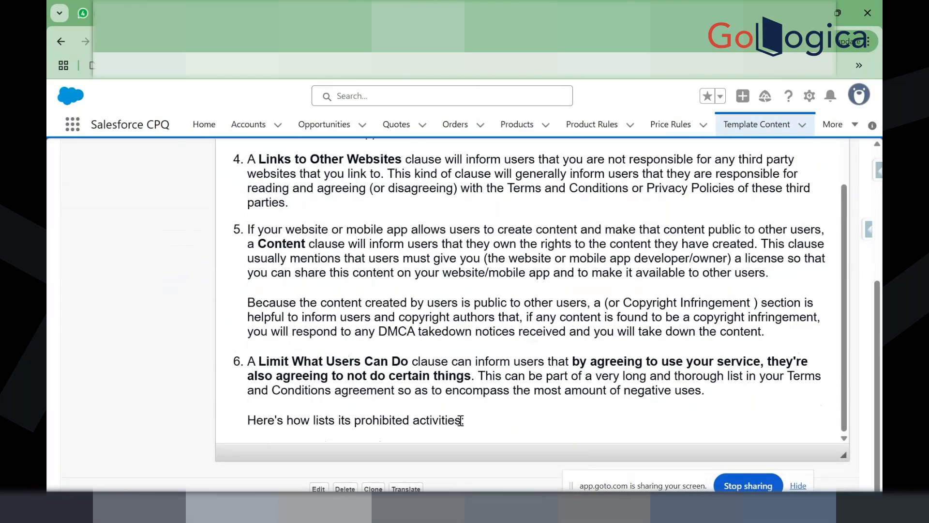
pyautogui.scroll(1, 461, 420)
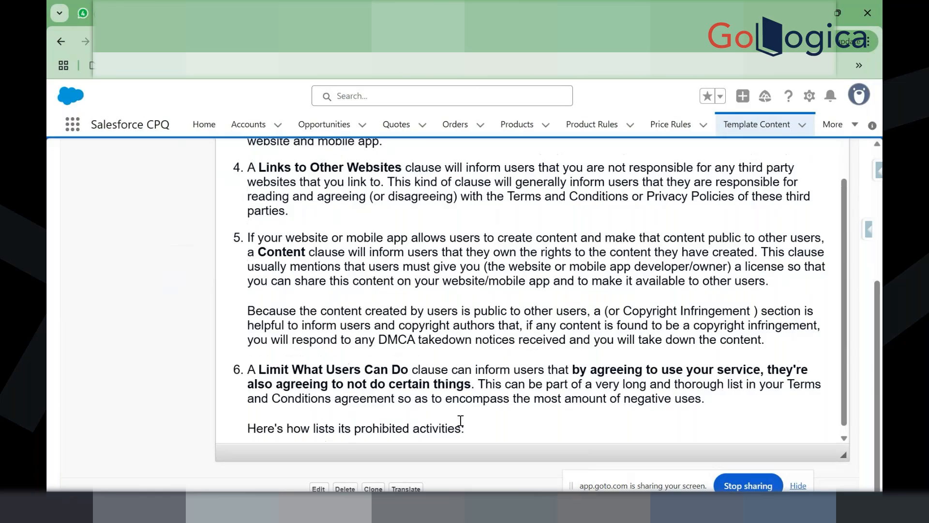
pyautogui.scroll(10, 461, 420)
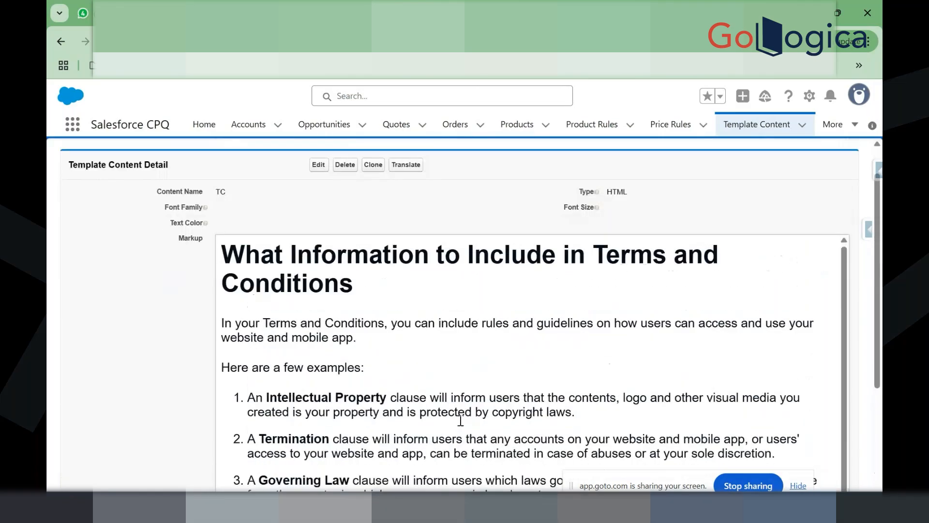
pyautogui.scroll(2, 460, 420)
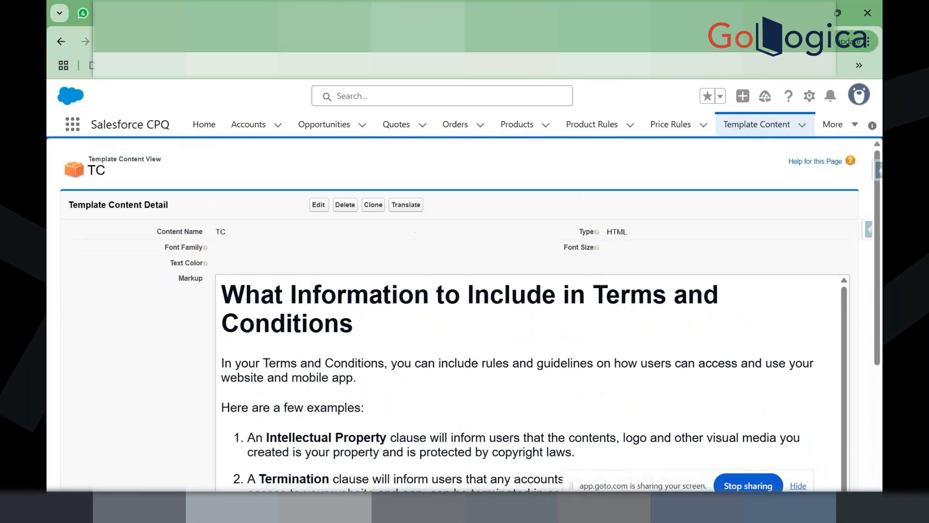
# Step: Switch back to the Sample demo template, then over to the TC template content record
pyautogui.click(334, 13)
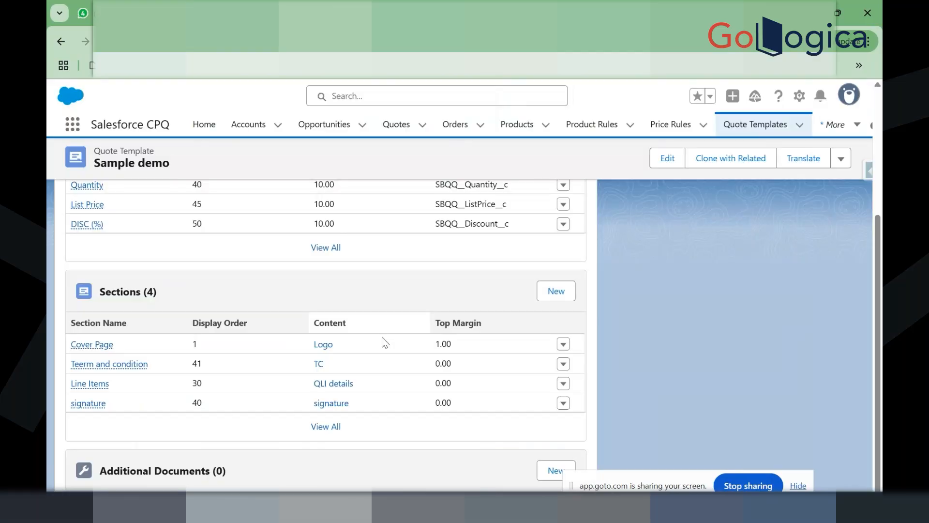
pyautogui.click(564, 364)
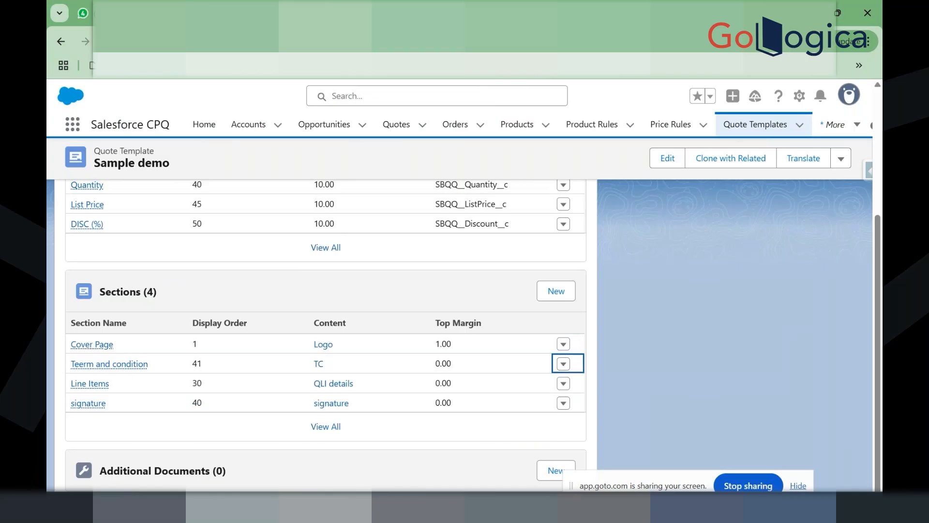
pyautogui.click(415, 13)
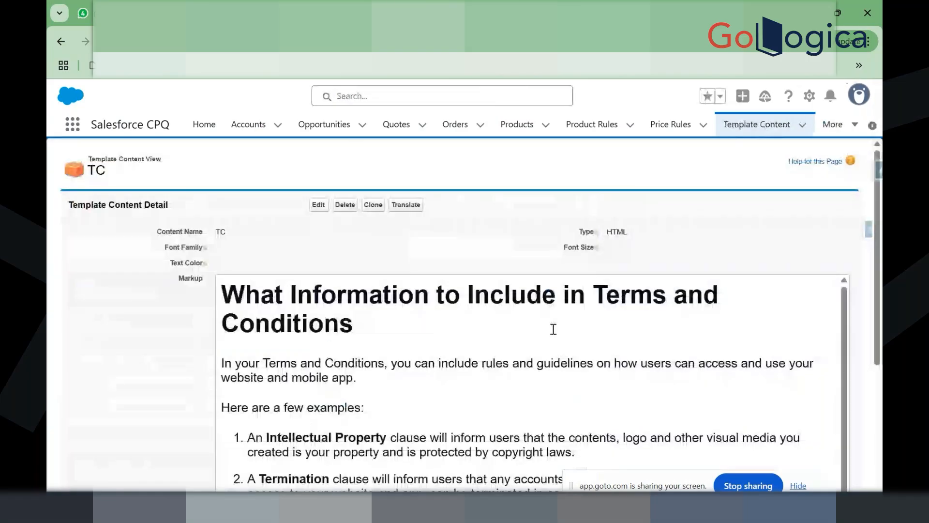
# Step: Replace TC's formatted terms markup with a plain-text paste of all content and save it
pyautogui.click(318, 204)
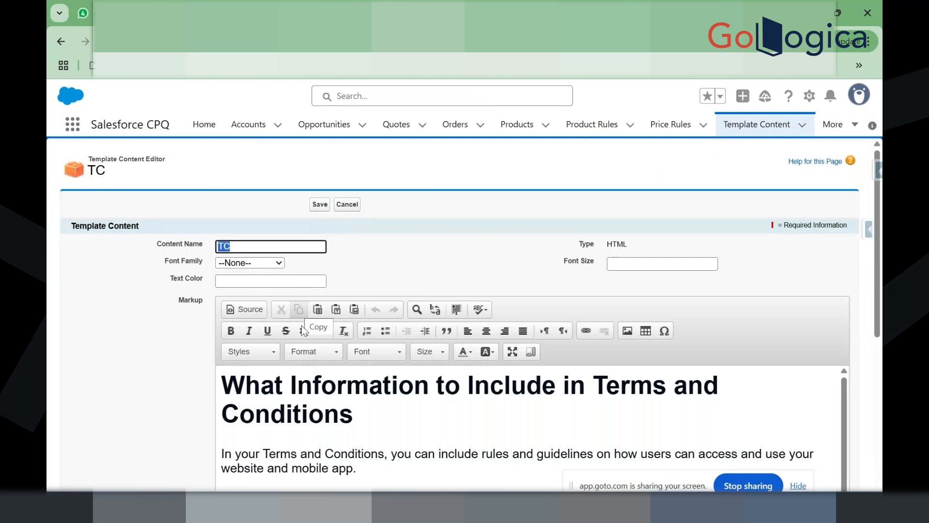
pyautogui.scroll(-3, 343, 424)
pyautogui.scroll(3, 343, 424)
pyautogui.scroll(-4, 366, 223)
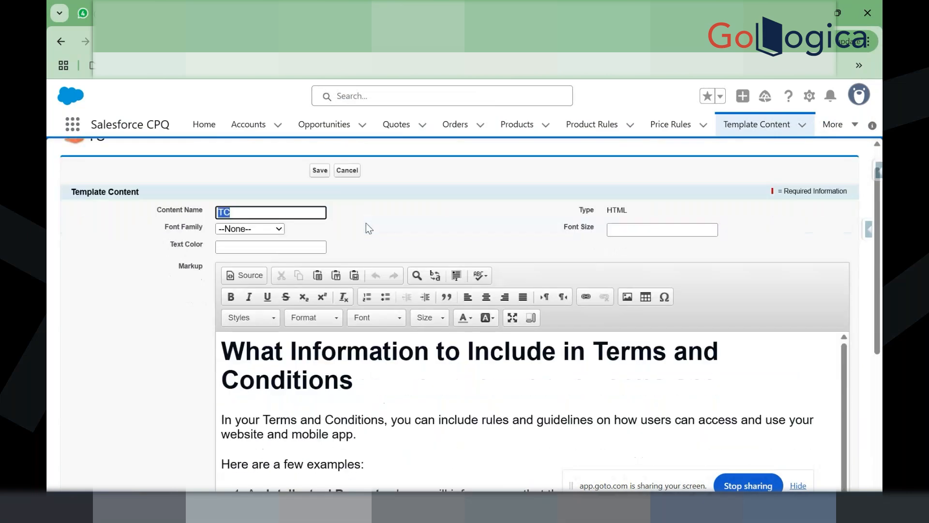
pyautogui.moveTo(363, 230); pyautogui.dragTo(229, 189)
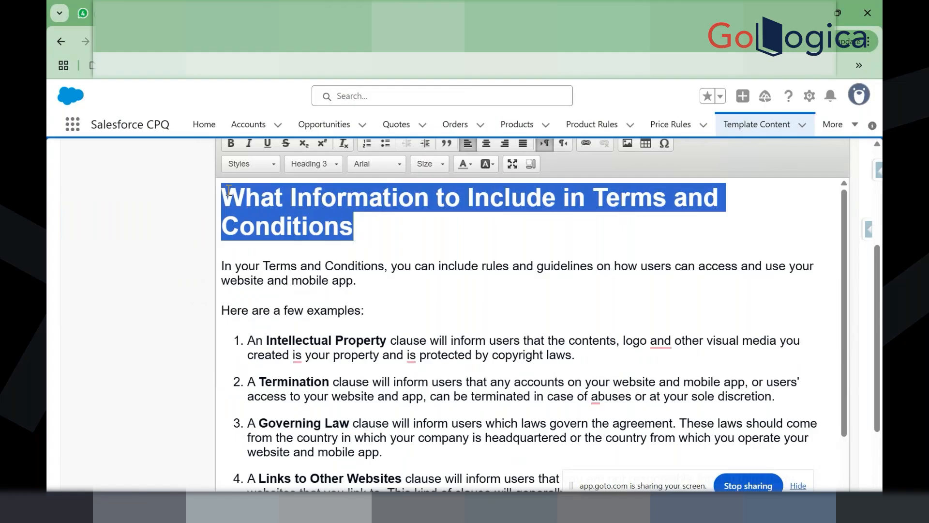
pyautogui.write('A')
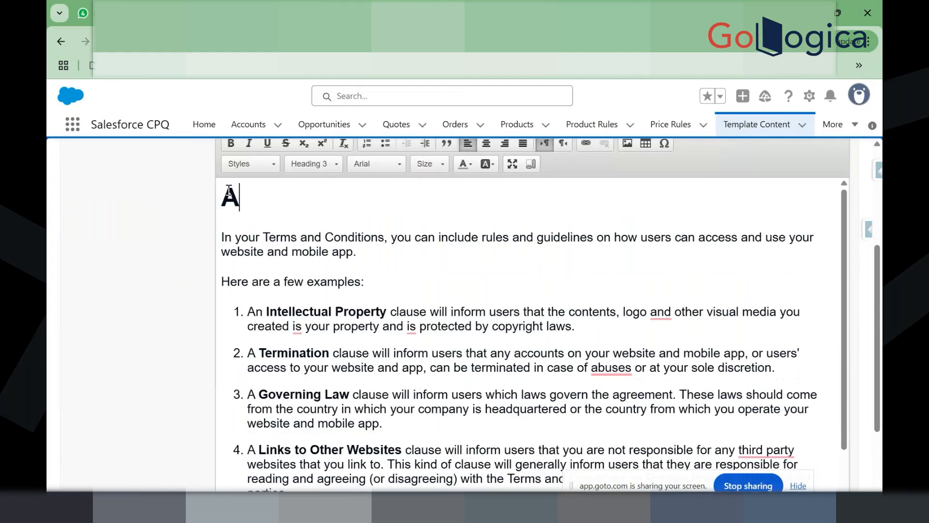
pyautogui.hotkey('ctrl', 'a')
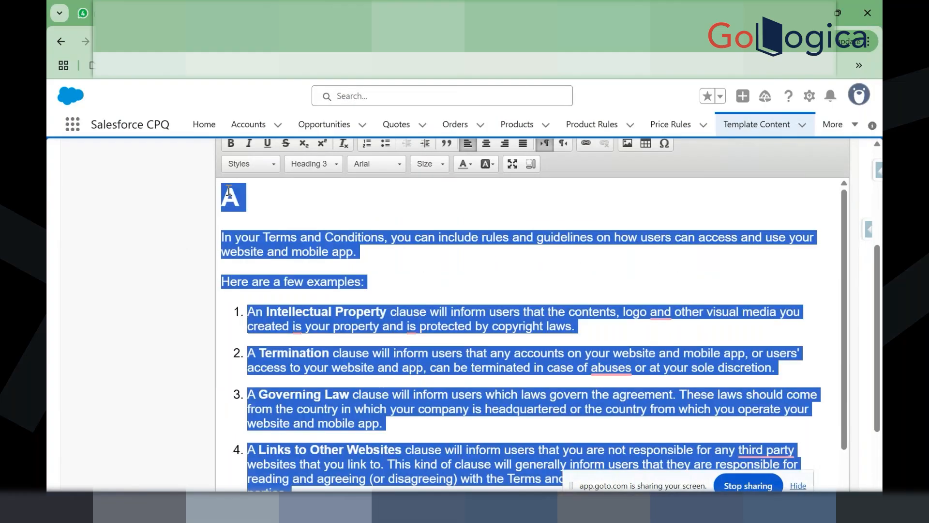
pyautogui.write("What Information to Include in Terms and Conditions In your Terms and Conditions, you can include rules and guidelines on how users can access and use your website and mobile app.  Here are a few examples:  An Intellectual Property clause will inform users that the contents, logo and other visual media you created is your property and is protected by copyright laws. A Termination clause will inform users that any accounts on your website and mobile app, or users' access to your website and app, can be terminated in case of abuses or at your sole discretion.")
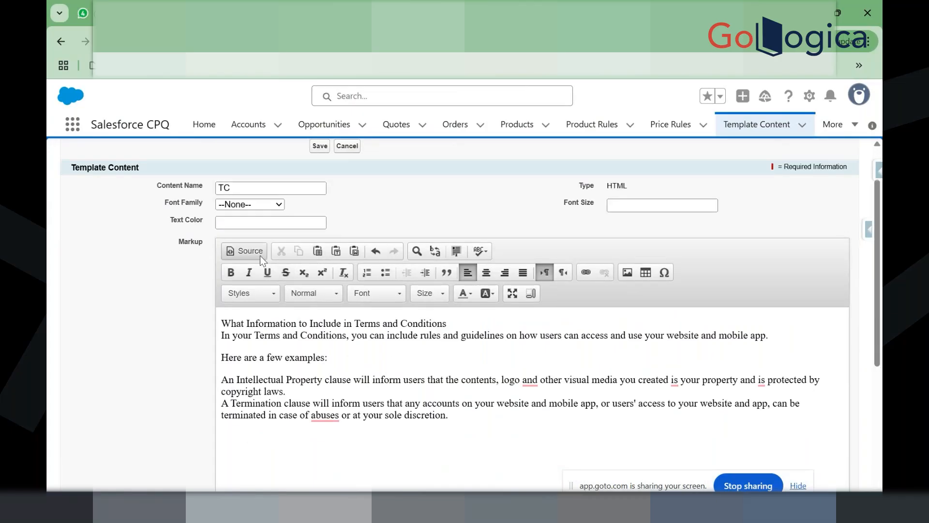
pyautogui.click(319, 146)
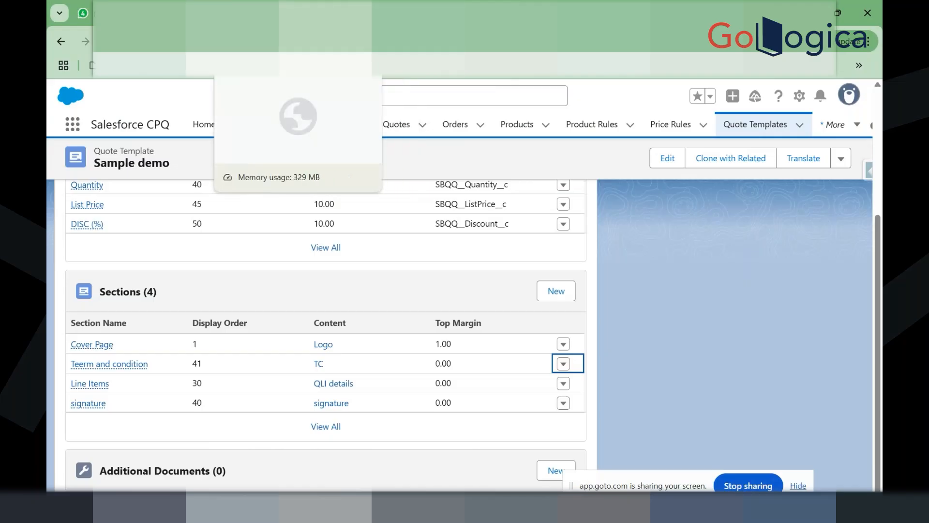
# Step: Regenerate the quote preview, then change Teerm and condition's display order from 41 to 20
pyautogui.click(264, 13)
pyautogui.click(789, 188)
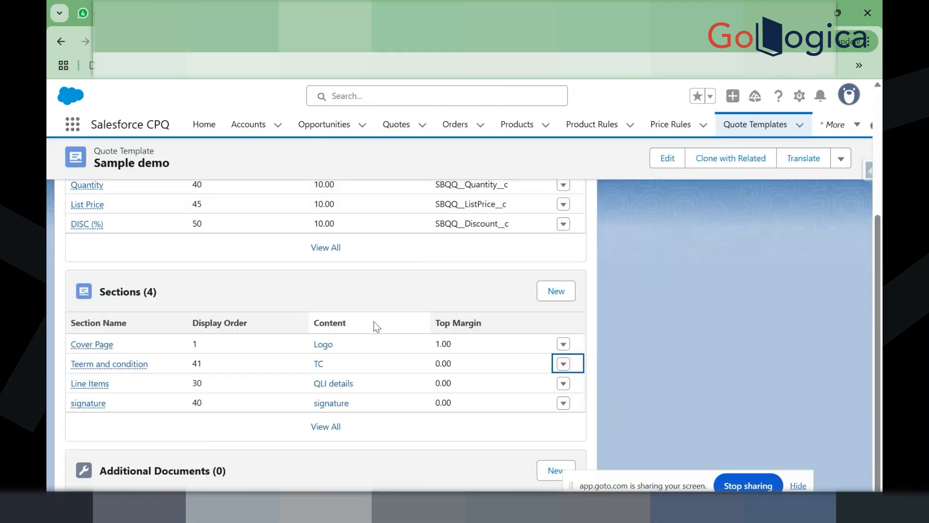
pyautogui.click(564, 367)
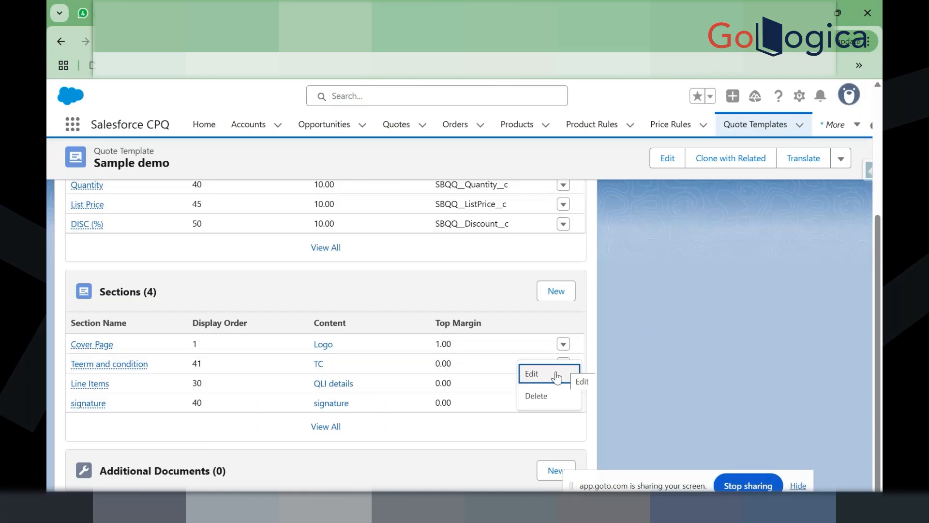
pyautogui.click(527, 373)
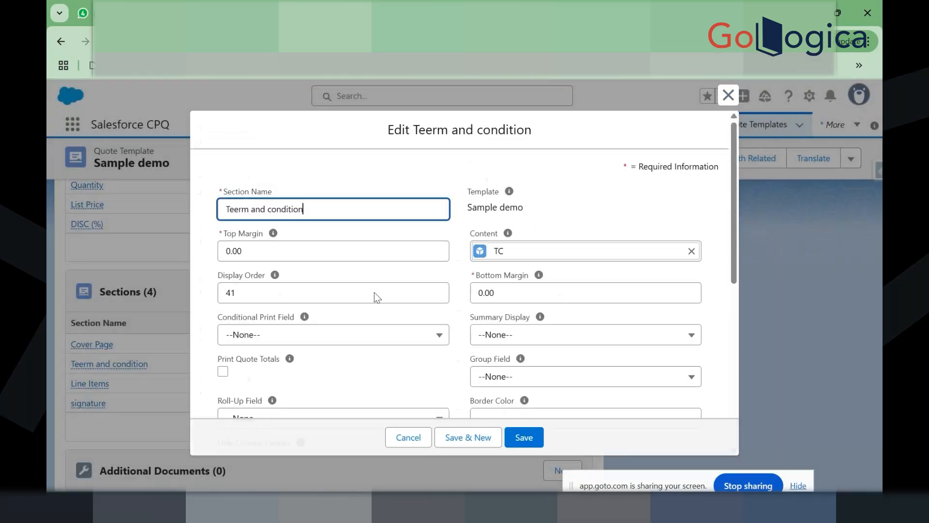
pyautogui.doubleClick(274, 301)
pyautogui.write('20')
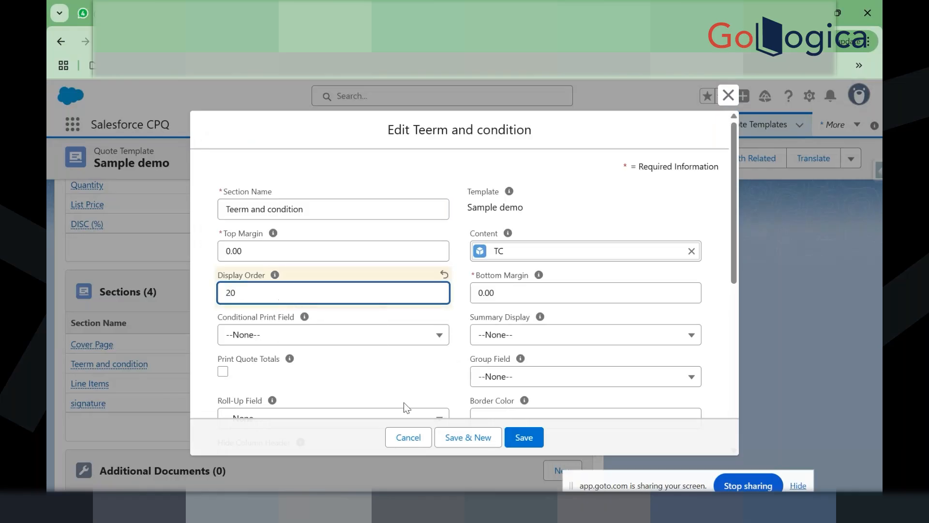
pyautogui.click(518, 435)
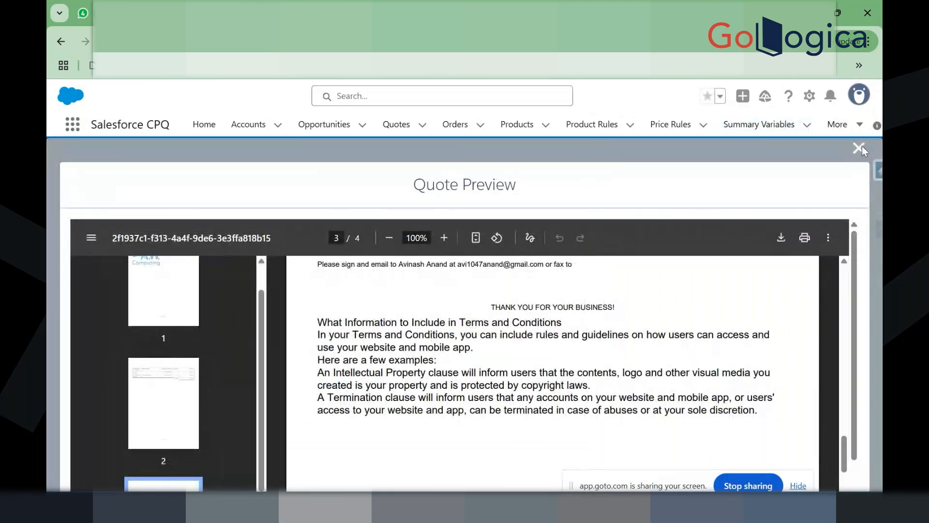
# Step: Close the quote preview, retry it once, then leave the preview page for Q-00114's record
pyautogui.click(859, 148)
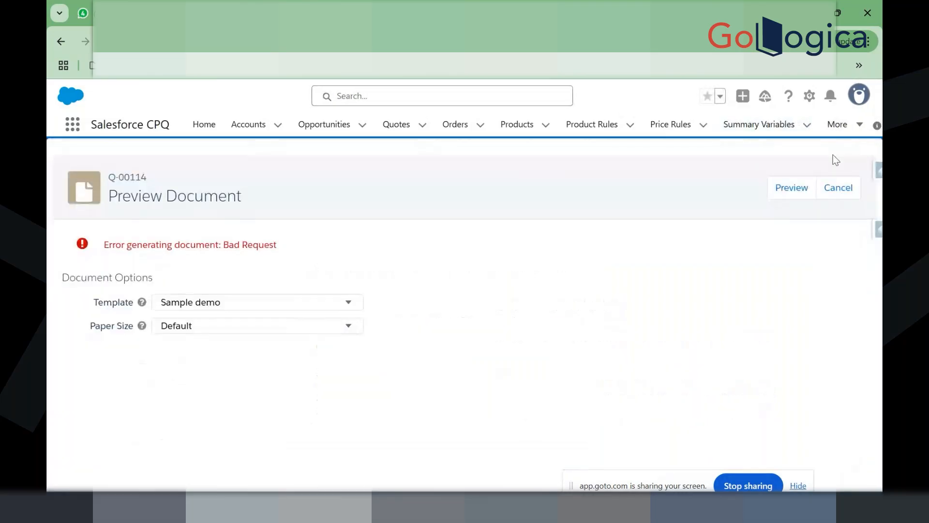
pyautogui.click(799, 188)
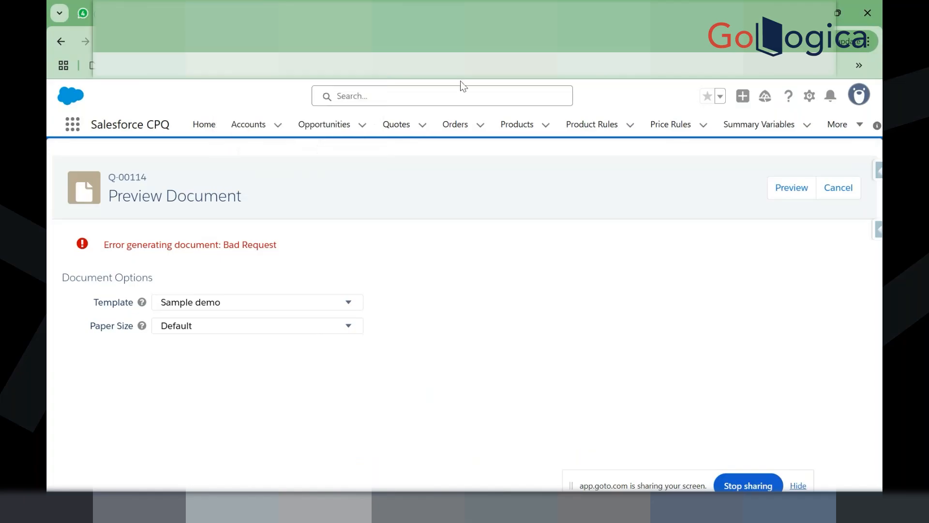
pyautogui.click(827, 191)
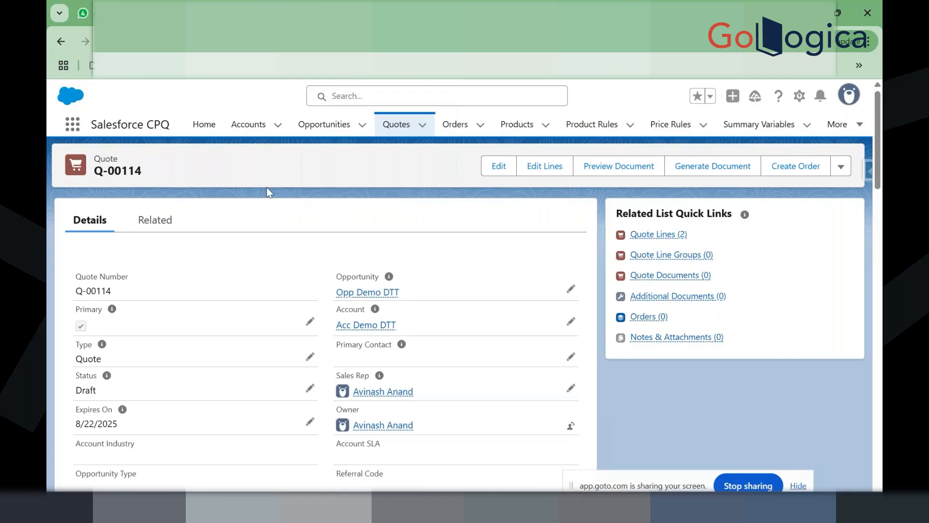
# Step: Open Acc Demo DTT from quote Q-00114 and scroll its Related tab down to Contracted Prices
pyautogui.click(241, 127)
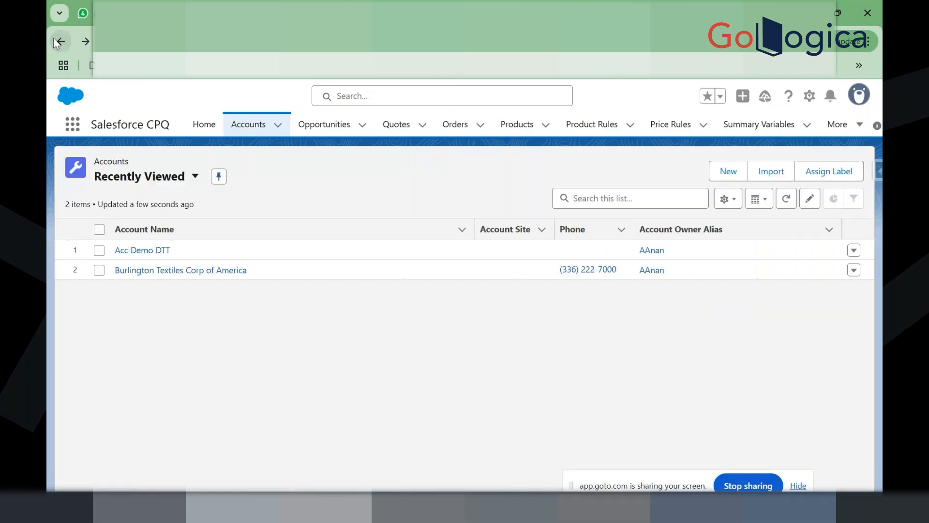
pyautogui.click(59, 42)
pyautogui.click(368, 326)
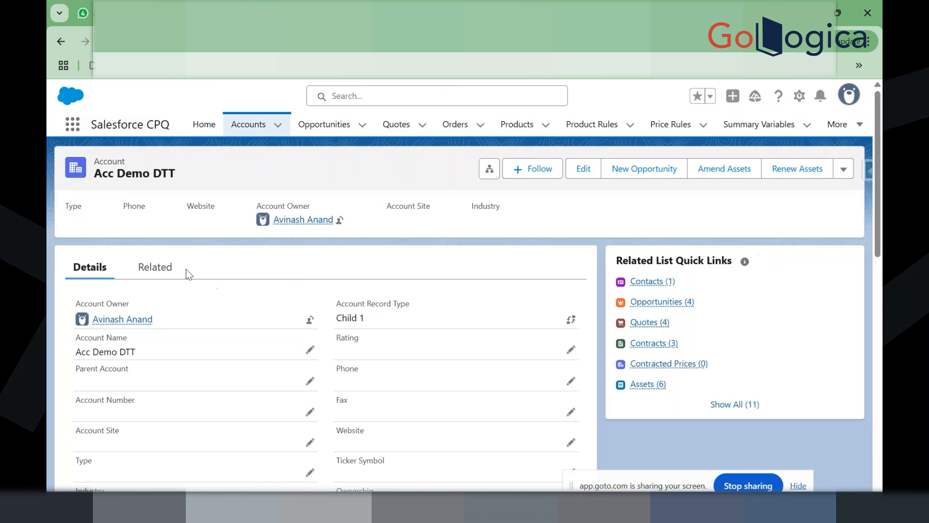
pyautogui.click(164, 267)
pyautogui.scroll(-2, 265, 370)
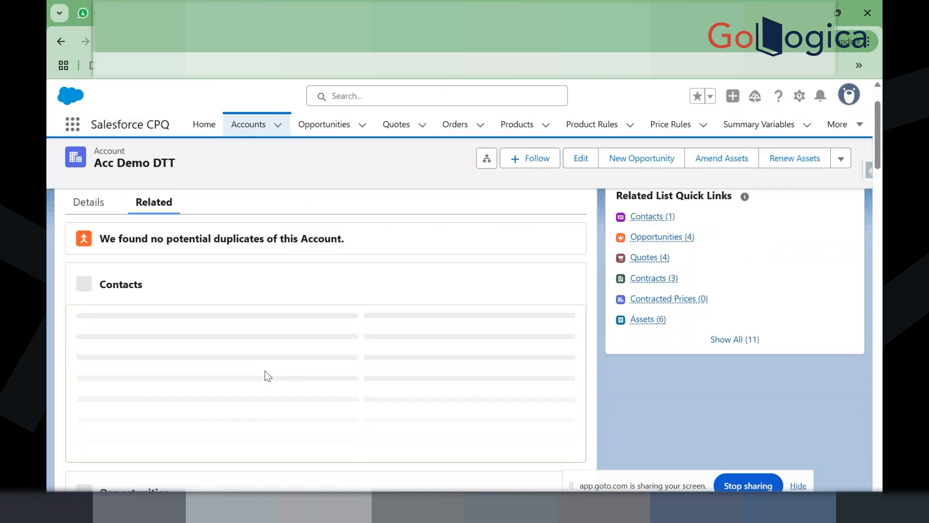
pyautogui.scroll(-2, 266, 370)
pyautogui.scroll(-1, 265, 371)
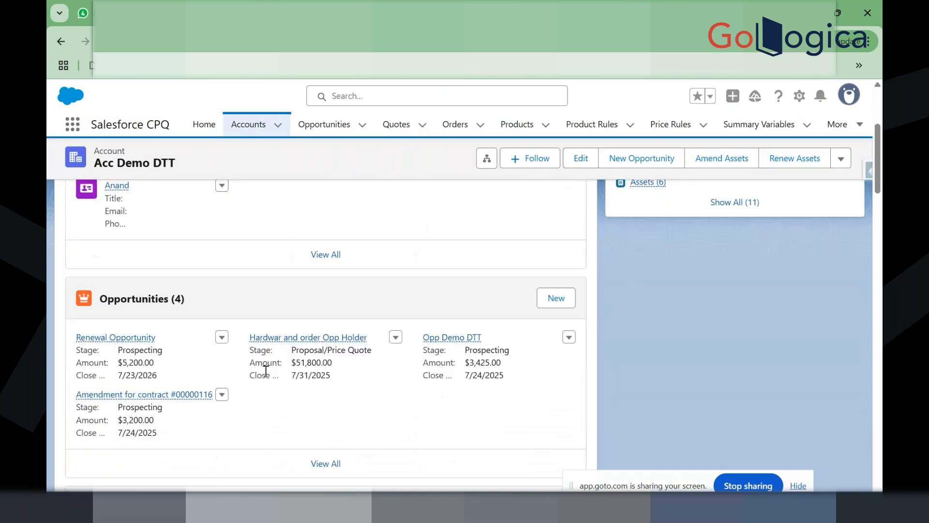
pyautogui.scroll(-6, 265, 370)
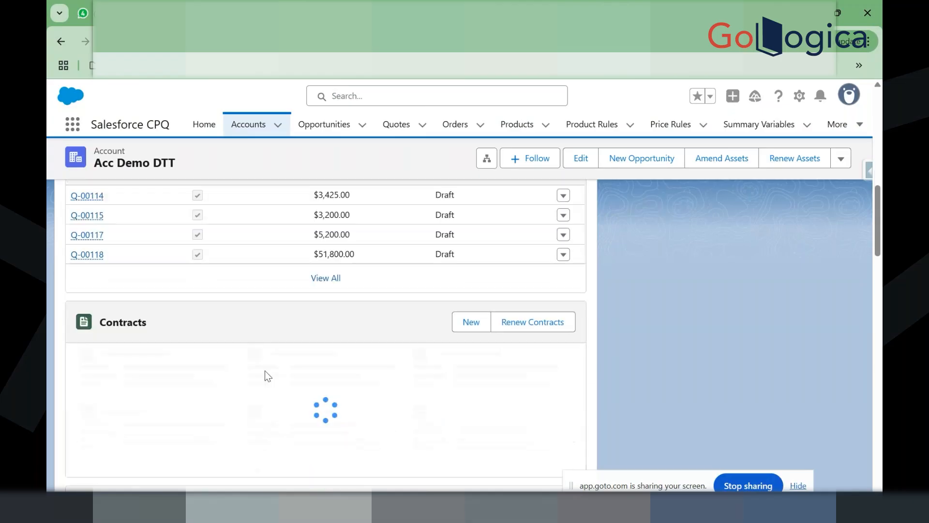
pyautogui.scroll(-3, 266, 370)
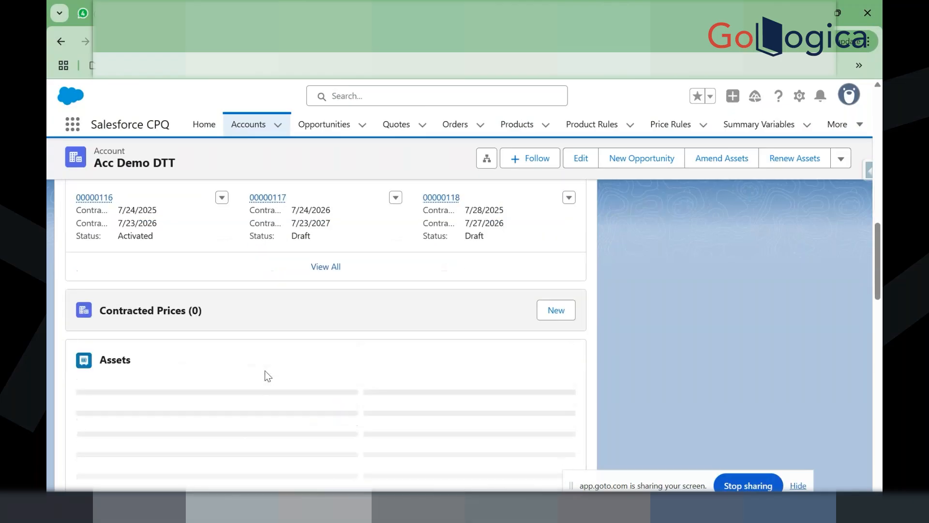
# Step: Start a new contracted price for the 10" Tablet at $20,000.00
pyautogui.click(556, 311)
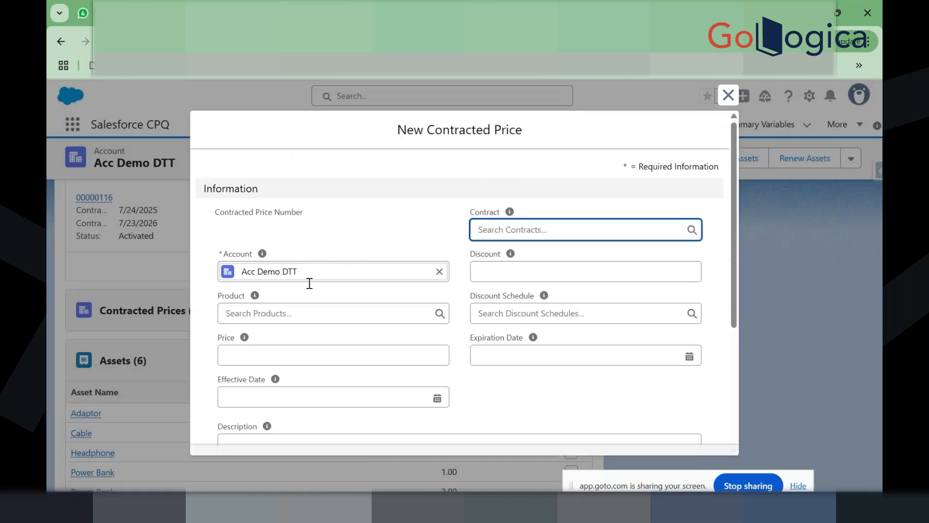
pyautogui.click(287, 314)
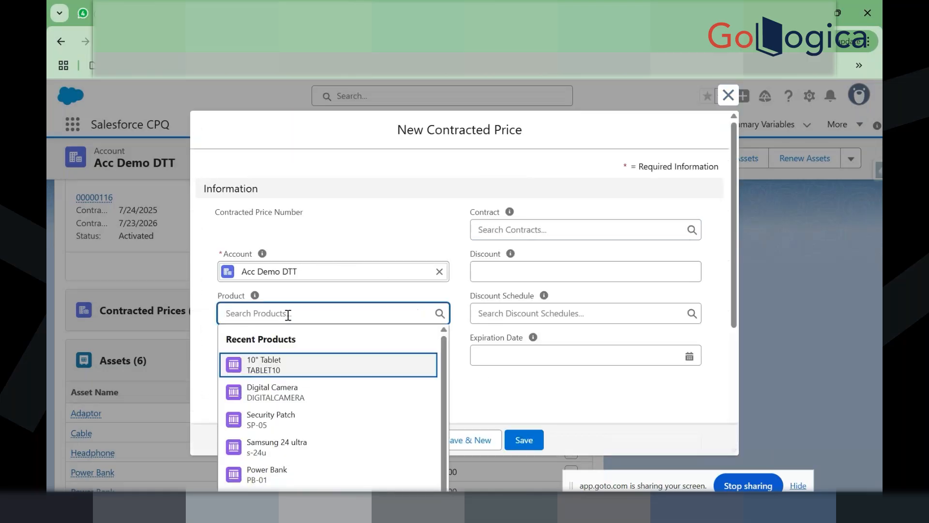
pyautogui.click(297, 369)
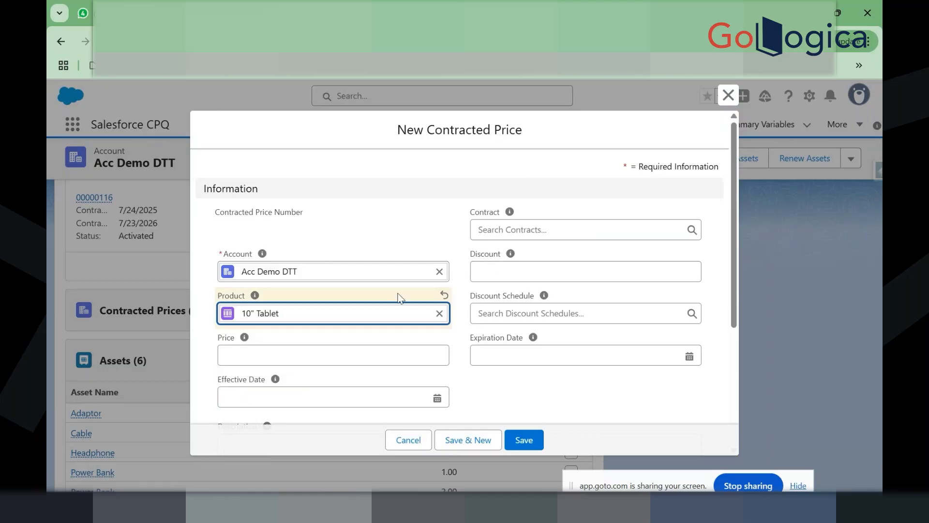
pyautogui.click(315, 356)
pyautogui.write('20000')
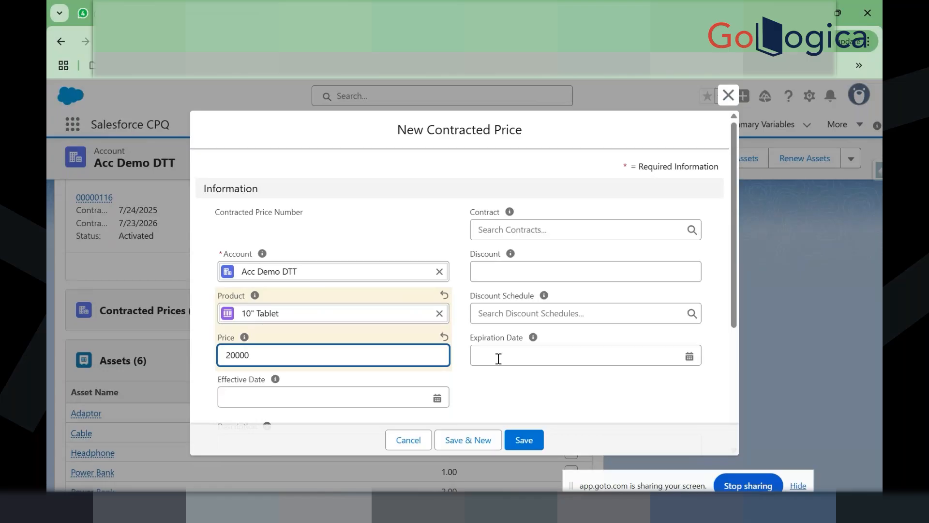
pyautogui.click(472, 379)
# Step: Enter a 20% discount on the contracted price
pyautogui.scroll(-2, 472, 379)
pyautogui.scroll(-1, 472, 378)
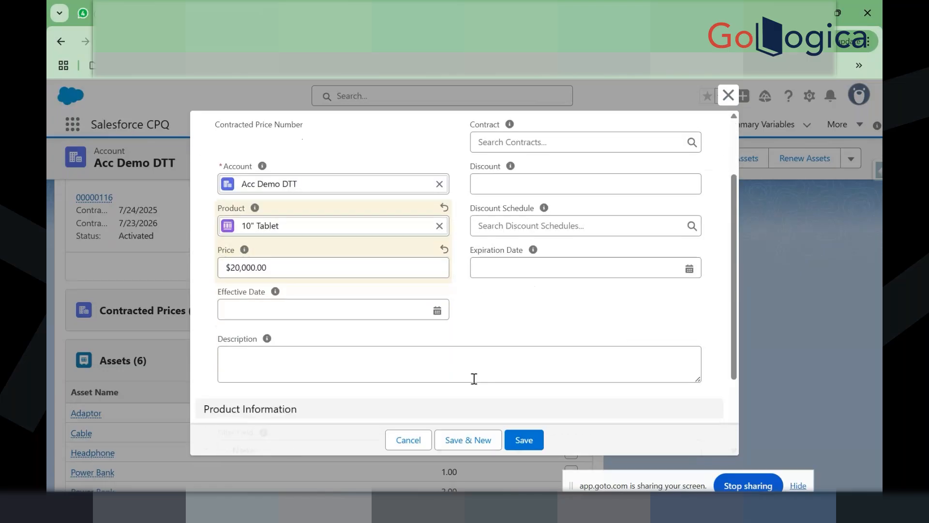
pyautogui.click(502, 183)
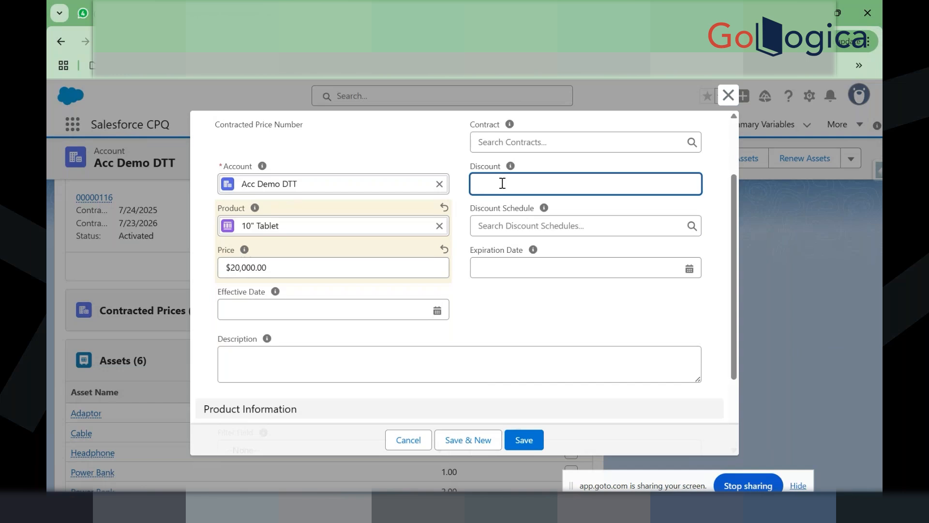
pyautogui.write('20')
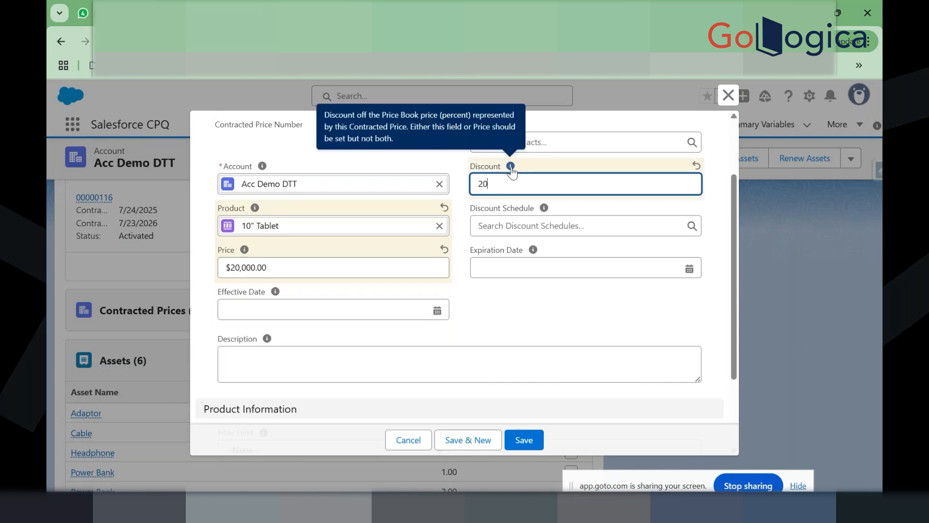
pyautogui.click(456, 191)
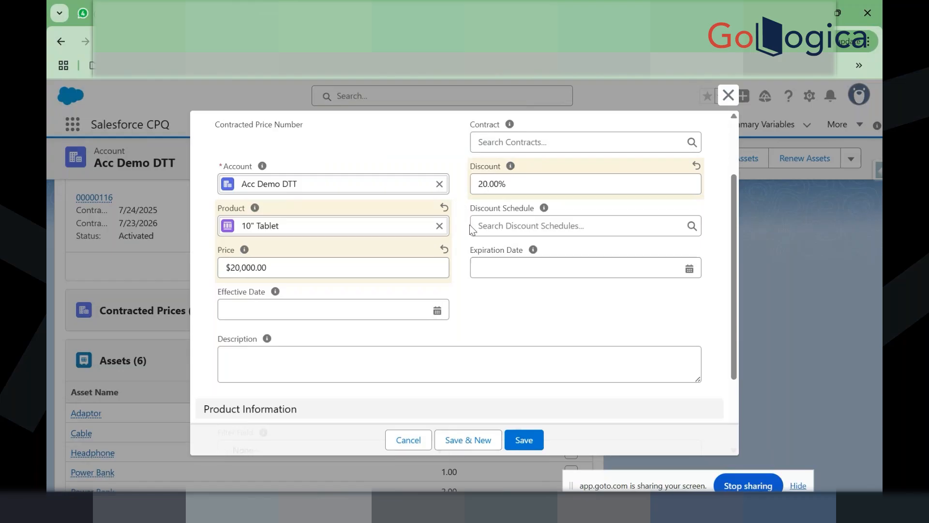
# Step: Set the effective date to 8/1/2025 and the expiration date to 8/30/2025
pyautogui.scroll(-1, 479, 284)
pyautogui.scroll(-1, 480, 284)
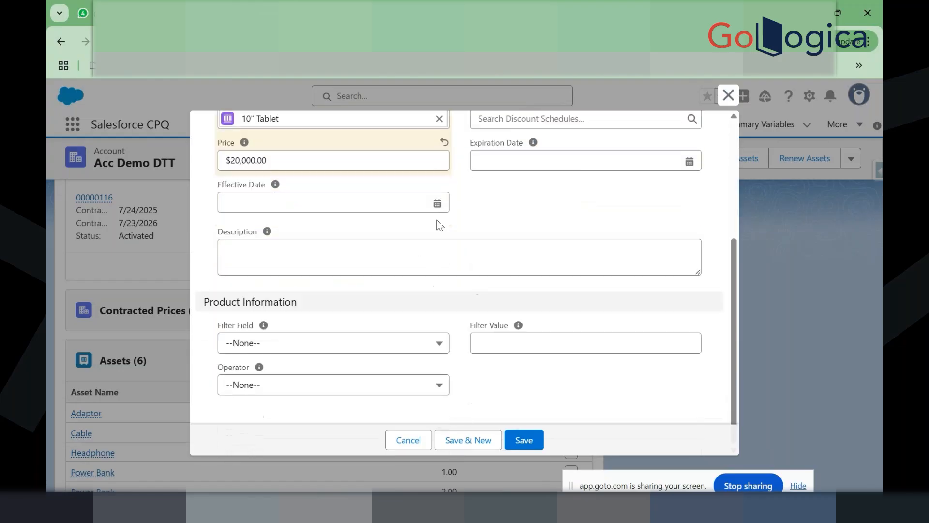
pyautogui.click(438, 204)
pyautogui.click(438, 204)
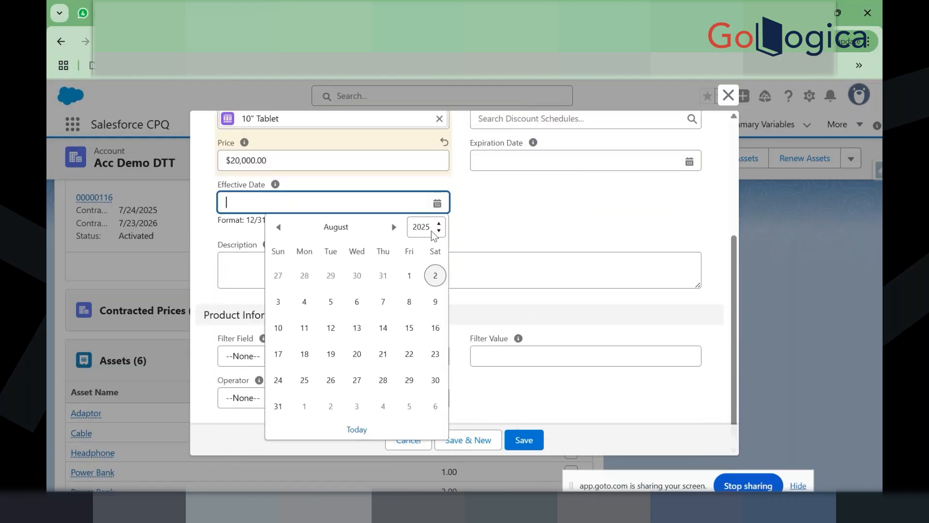
pyautogui.click(409, 277)
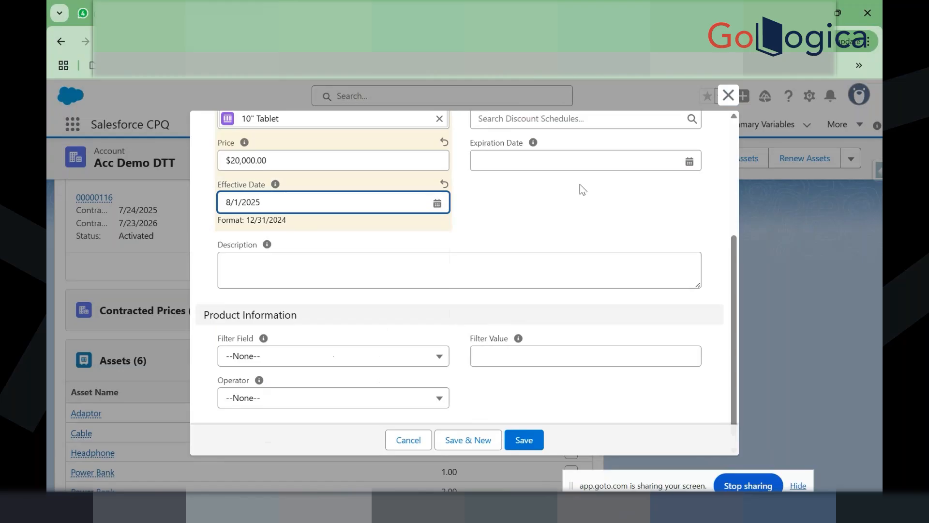
pyautogui.click(692, 162)
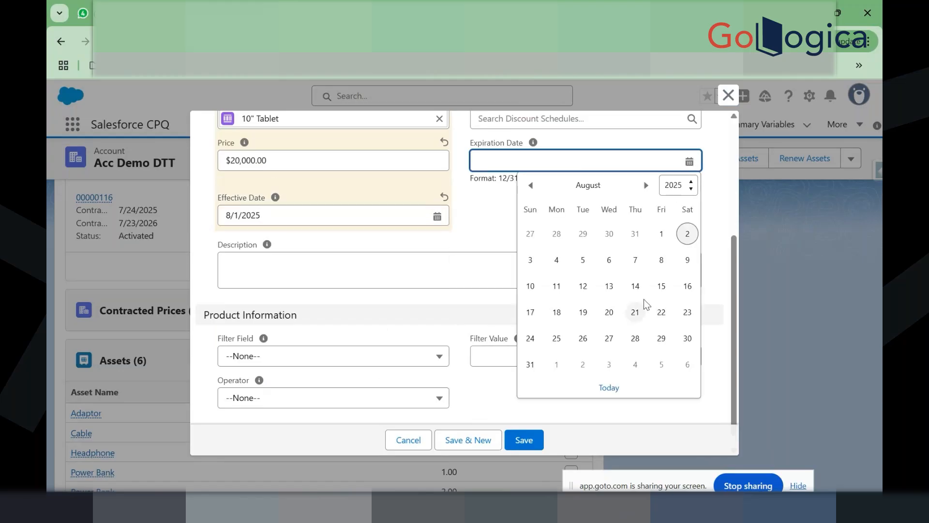
pyautogui.click(687, 338)
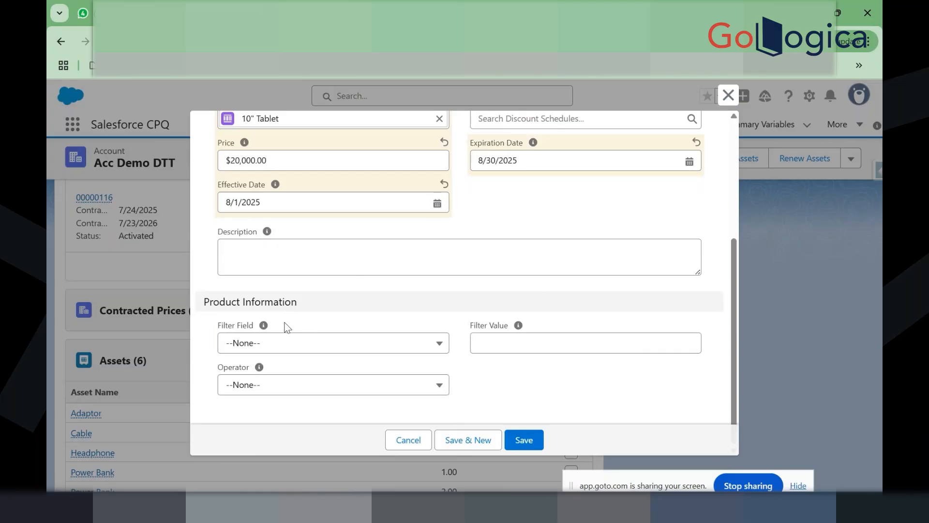
pyautogui.moveTo(263, 327)
pyautogui.scroll(2, 468, 384)
pyautogui.scroll(2, 468, 384)
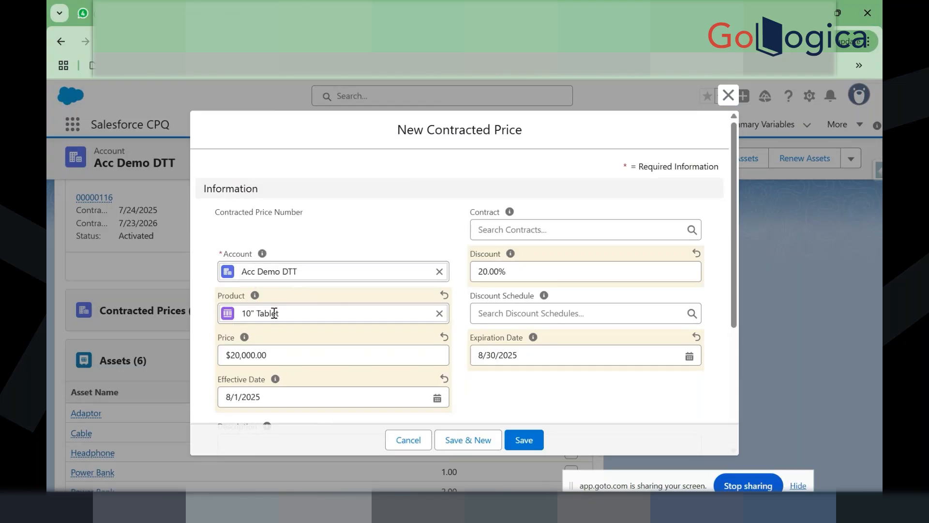
# Step: Add a Product Family equals 'Software' filter to the 10" Tablet contracted price
pyautogui.moveTo(280, 313); pyautogui.dragTo(230, 302)
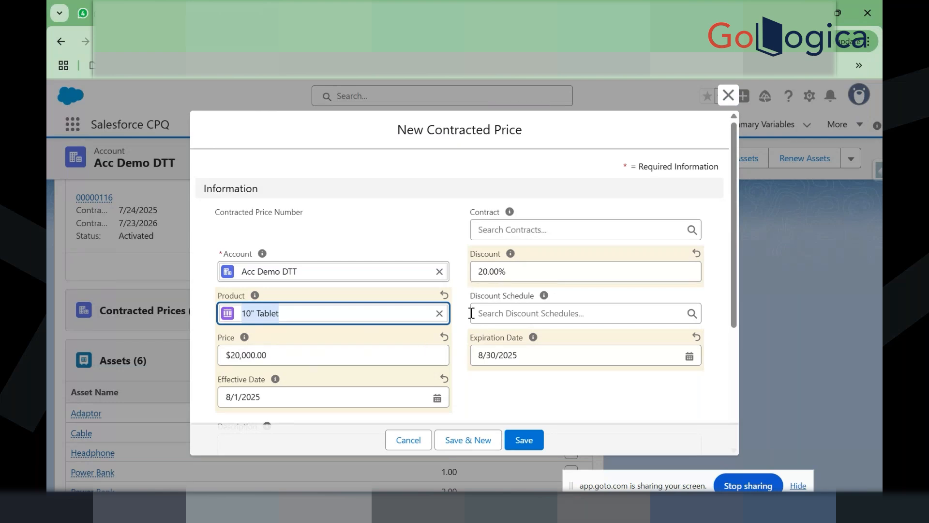
pyautogui.scroll(-2, 471, 313)
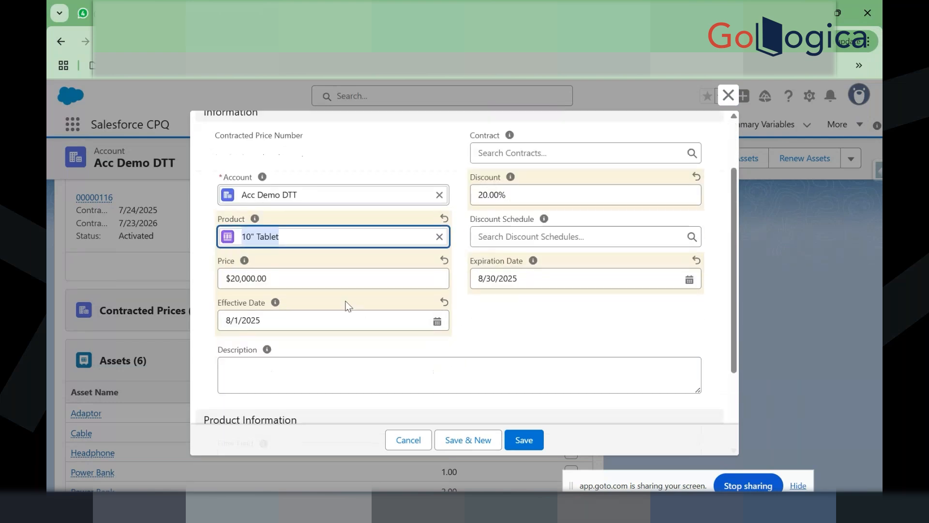
pyautogui.moveTo(277, 305)
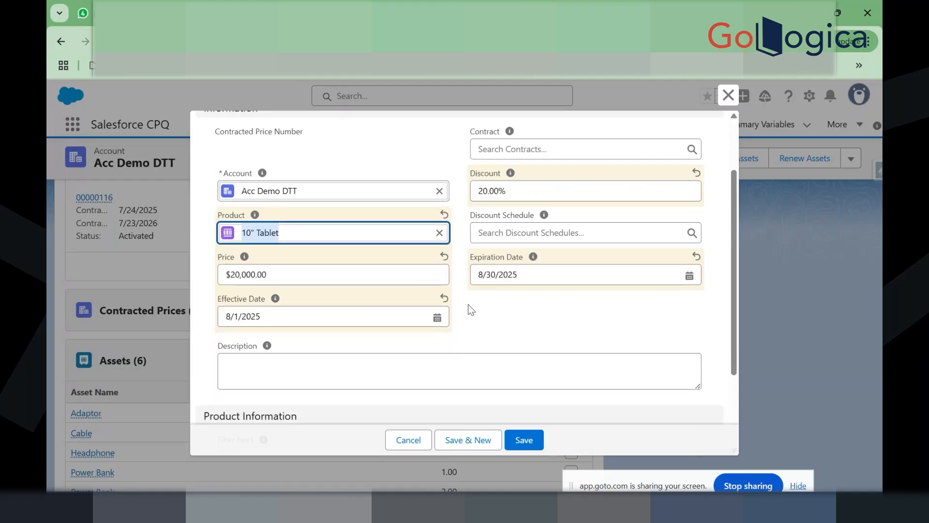
pyautogui.scroll(-1, 469, 304)
pyautogui.scroll(-2, 468, 305)
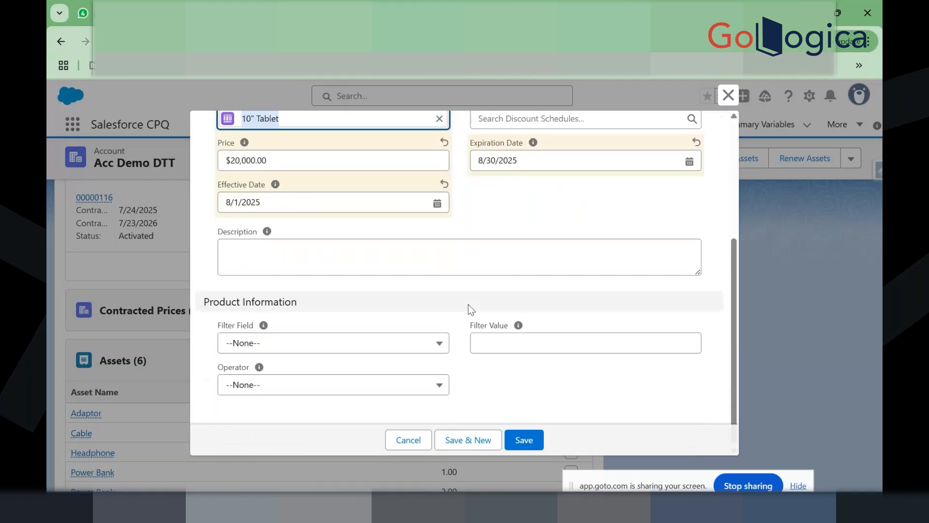
pyautogui.click(371, 346)
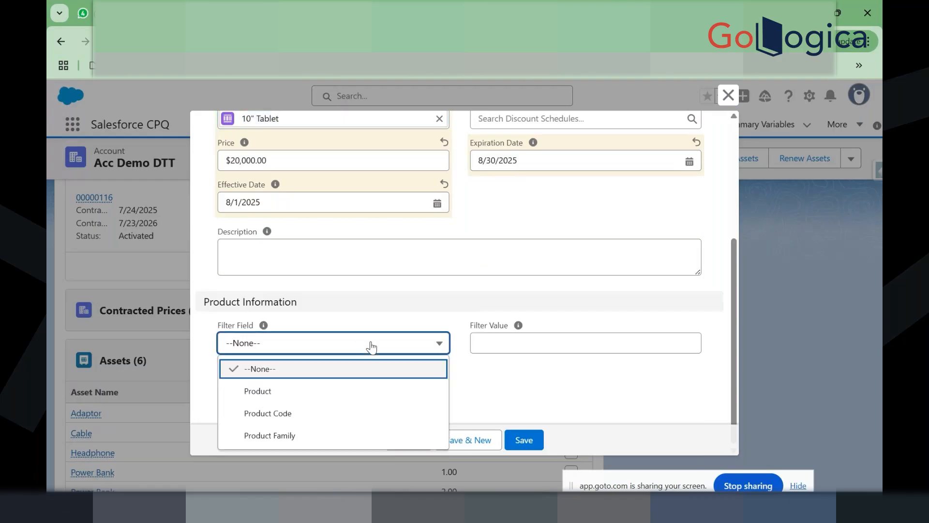
pyautogui.click(299, 436)
pyautogui.click(276, 387)
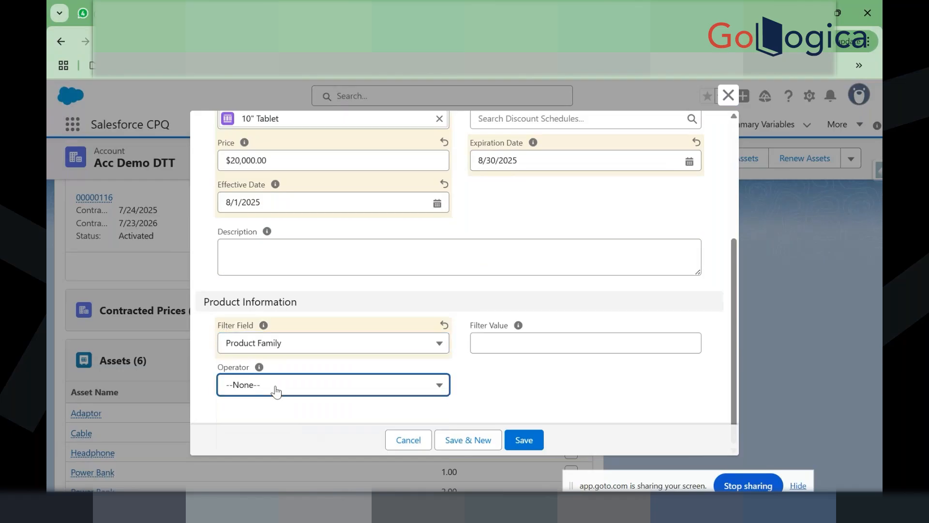
pyautogui.click(252, 229)
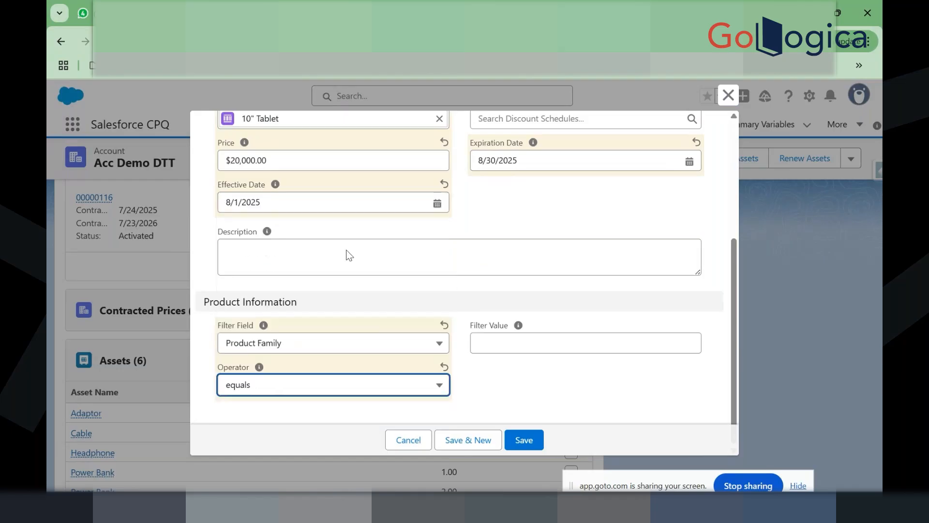
pyautogui.click(485, 338)
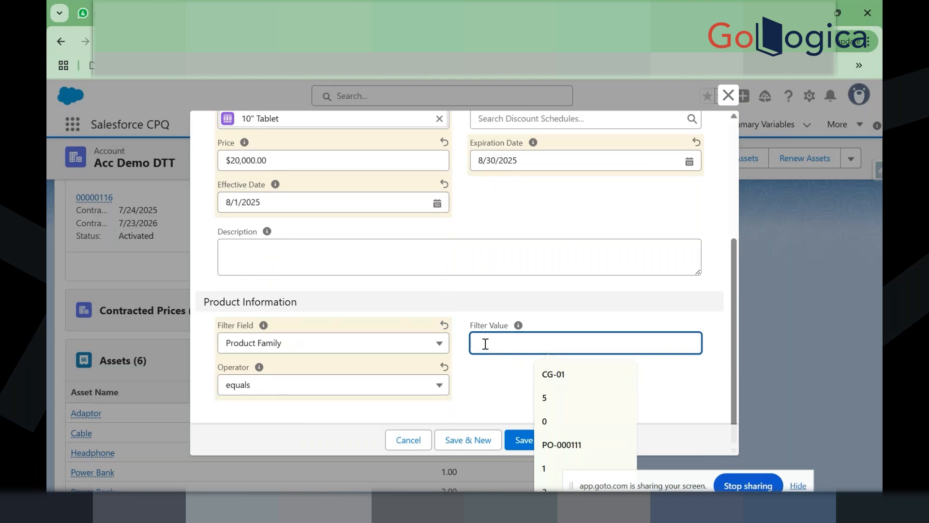
pyautogui.write('So')
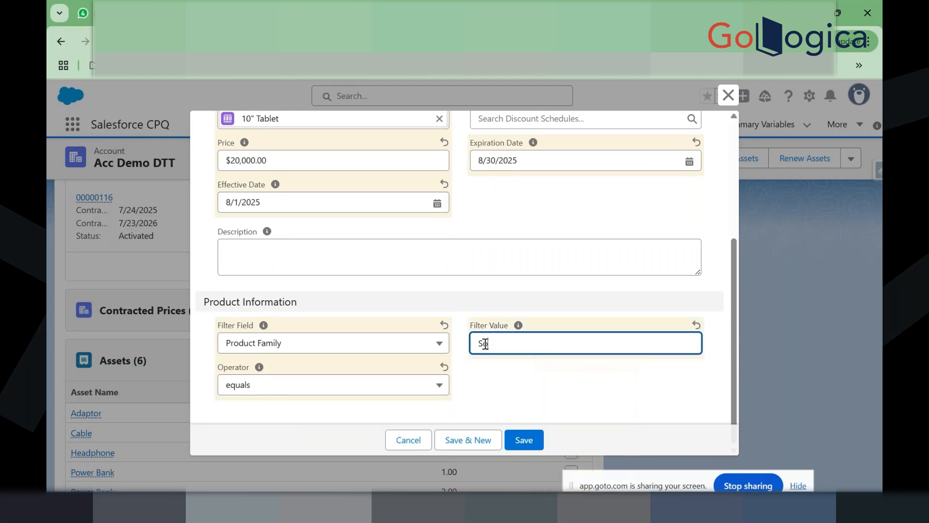
pyautogui.write('ftware')
pyautogui.click(492, 393)
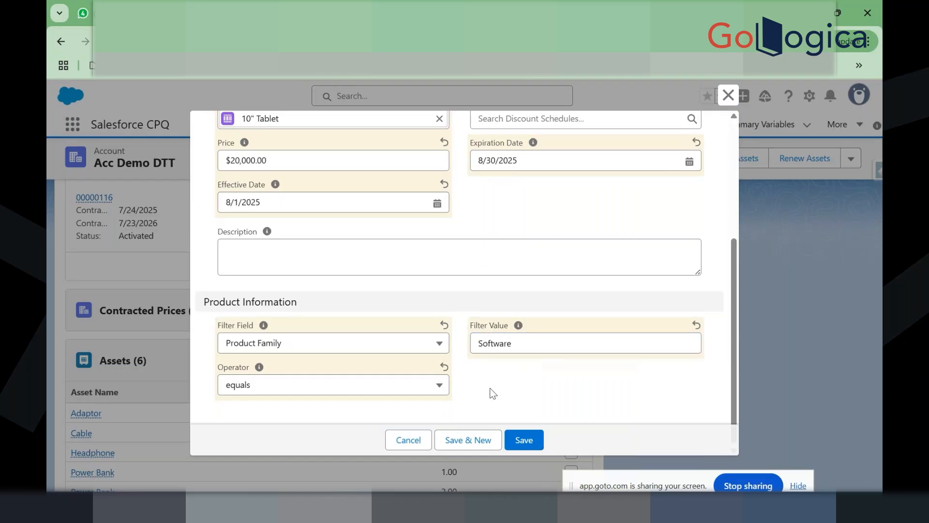
# Step: Clear the filter field, operator and 'Software' value back to None
pyautogui.scroll(2, 330, 223)
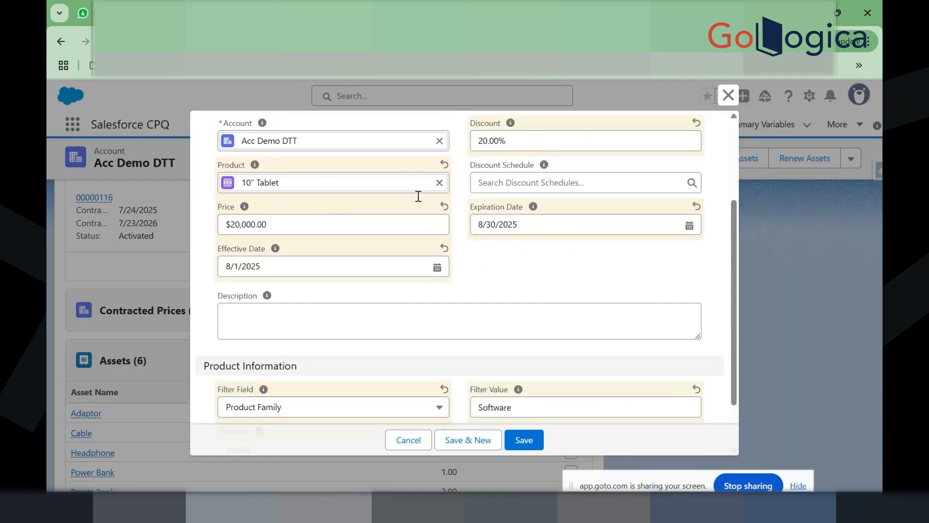
pyautogui.scroll(-2, 449, 339)
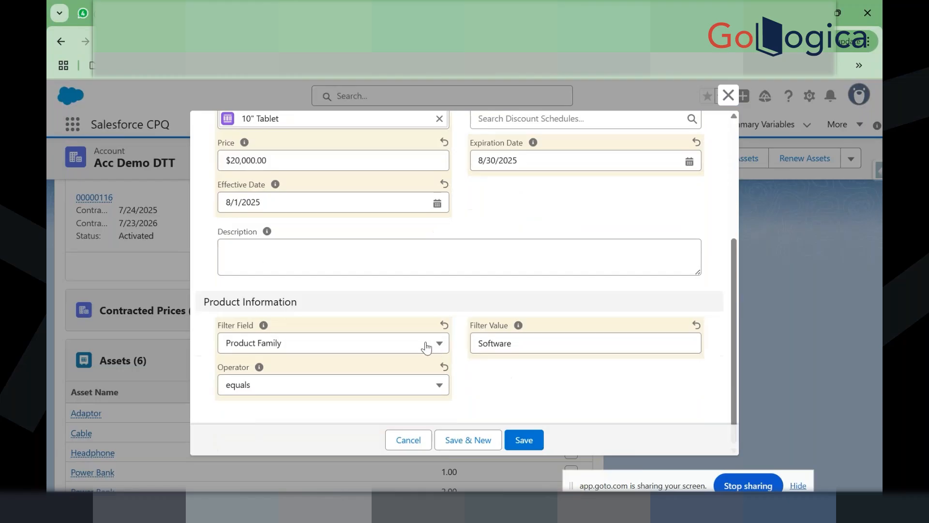
pyautogui.click(426, 346)
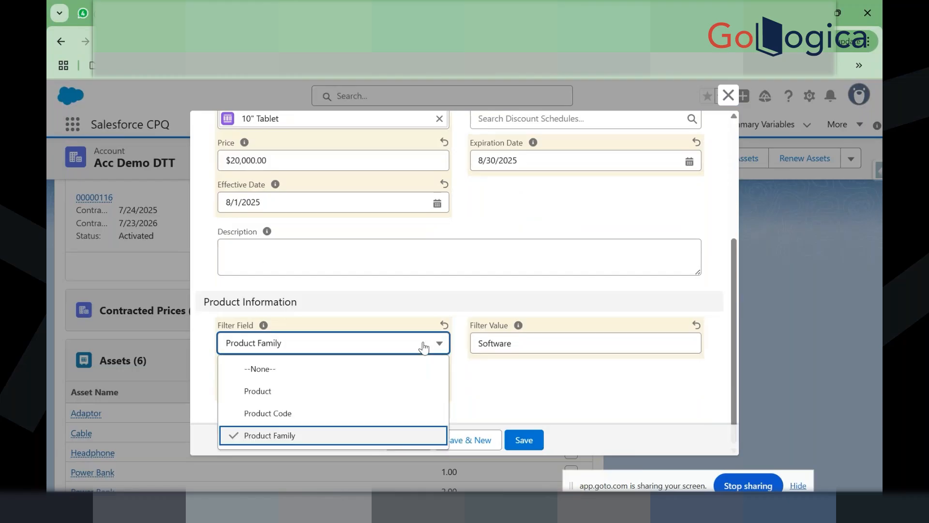
pyautogui.click(406, 368)
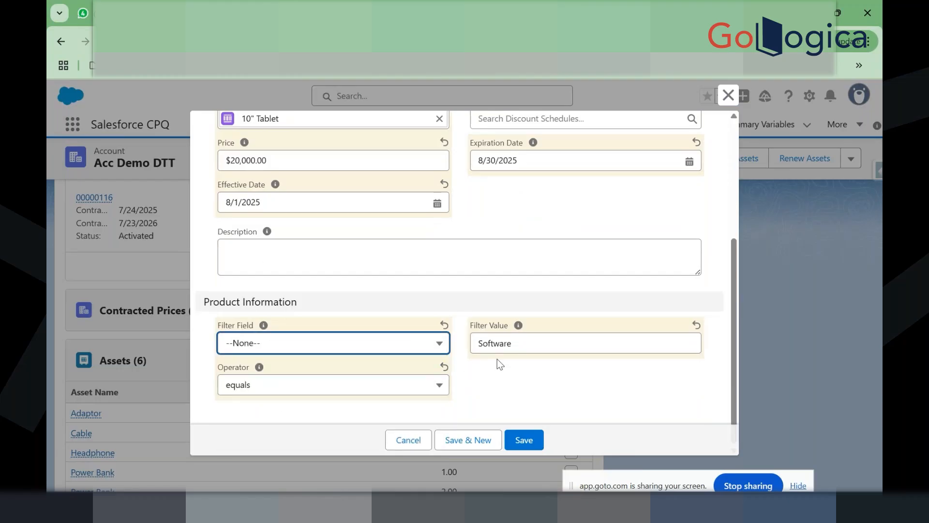
pyautogui.doubleClick(502, 353)
pyautogui.press('BackSpace')
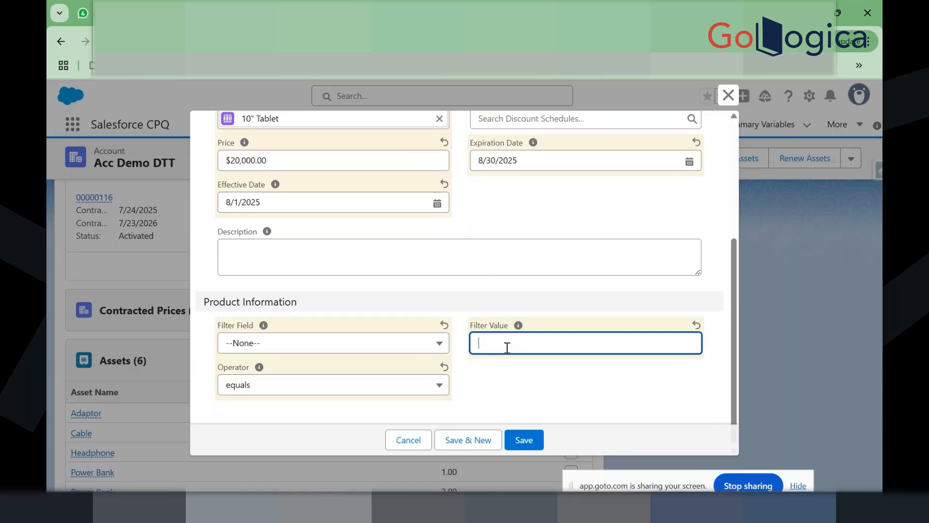
pyautogui.click(351, 395)
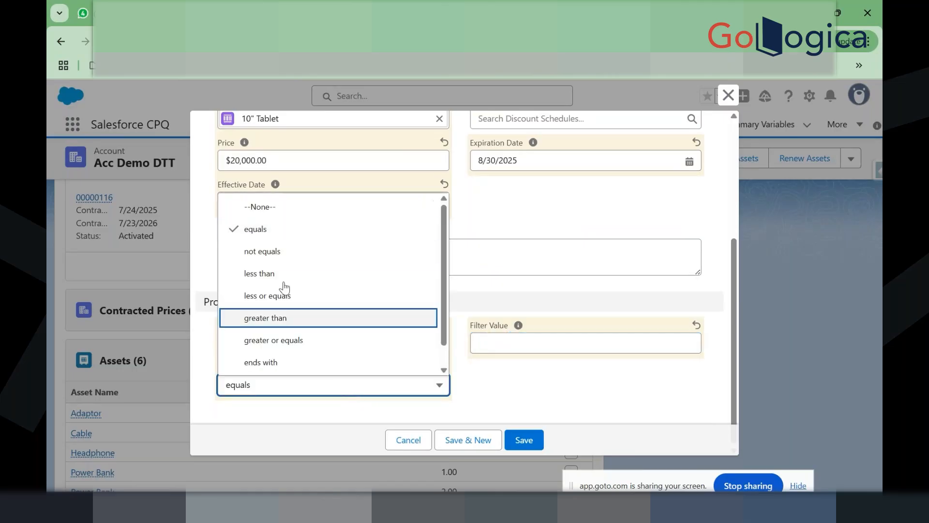
pyautogui.click(261, 207)
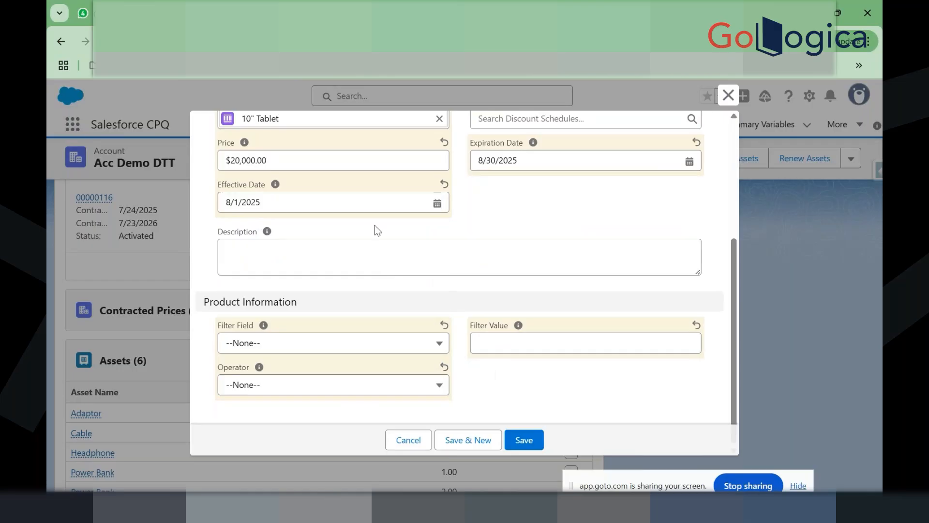
# Step: Save the contracted price and return to quote Q-00114's record page
pyautogui.click(527, 441)
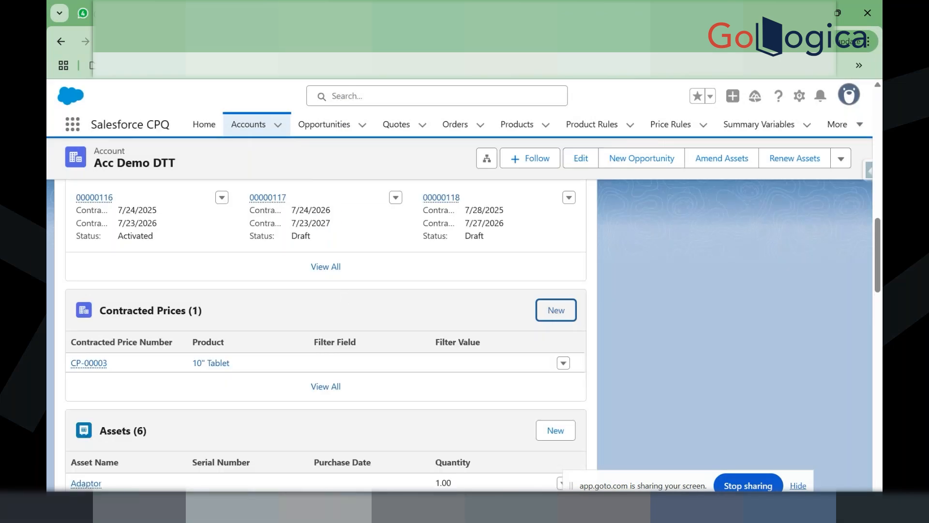
pyautogui.click(315, 13)
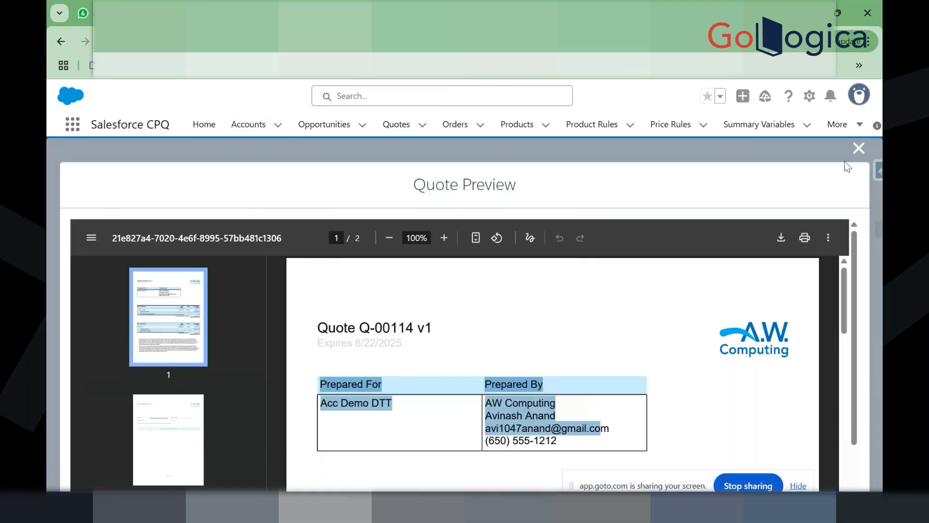
pyautogui.click(858, 148)
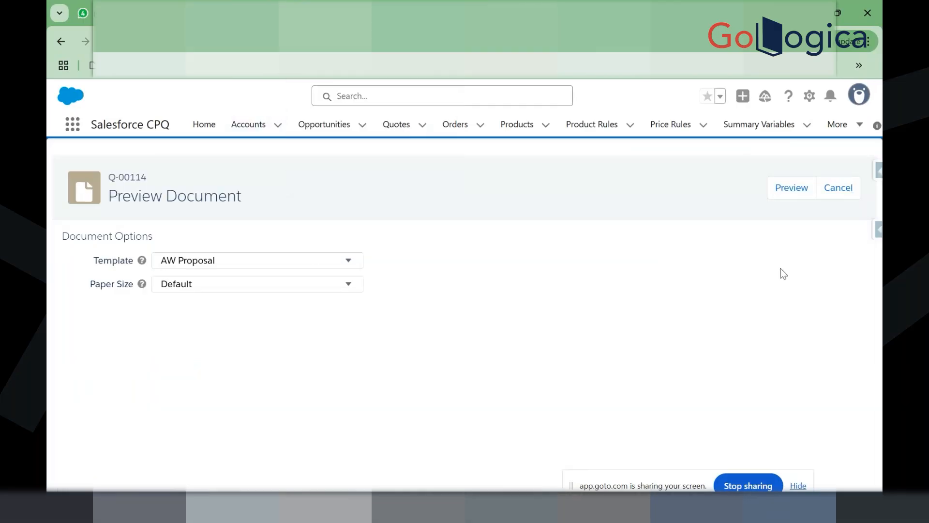
pyautogui.click(837, 188)
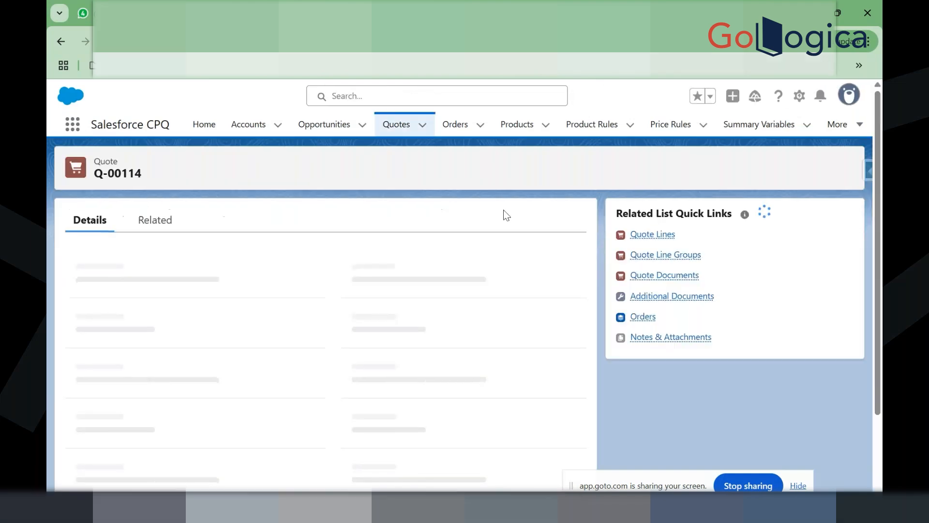
# Step: Add a third TABLET10 (10" Tablet) line to Q-00114 at $120, totalling $3,545.00
pyautogui.click(535, 172)
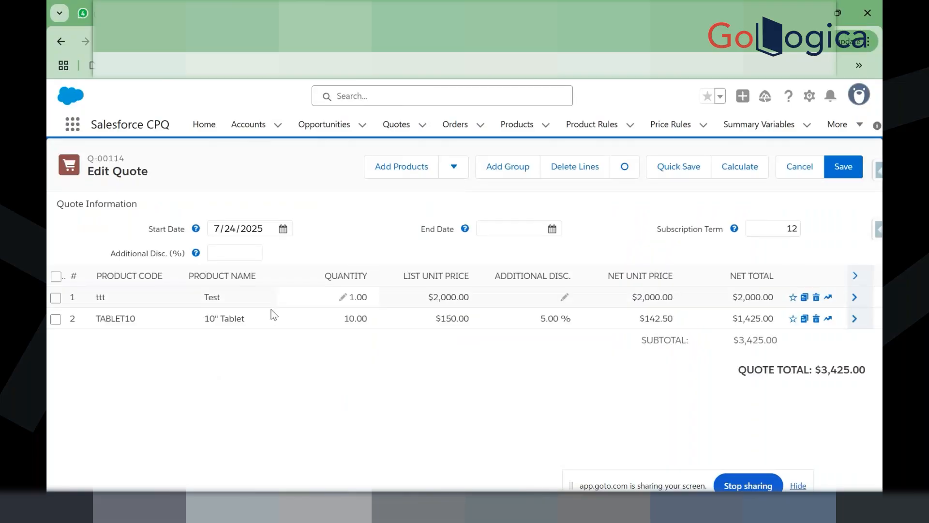
pyautogui.doubleClick(116, 321)
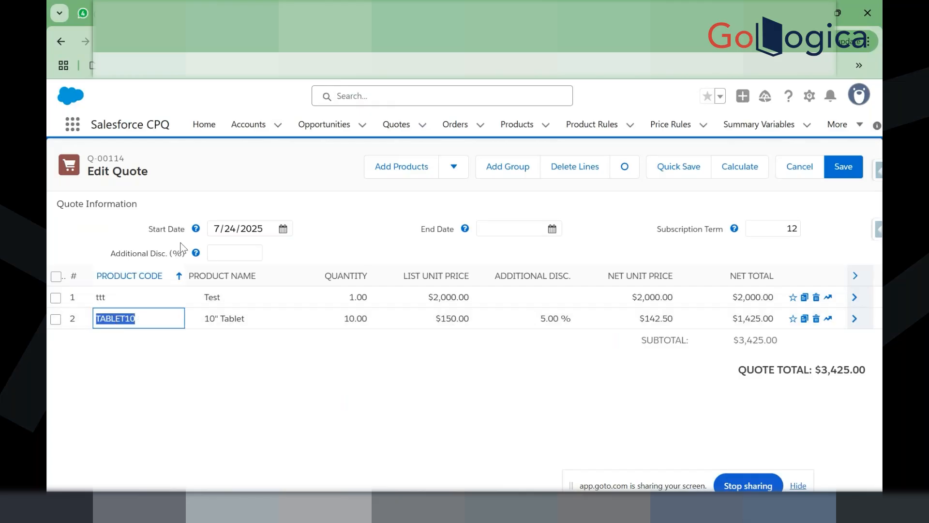
pyautogui.click(412, 170)
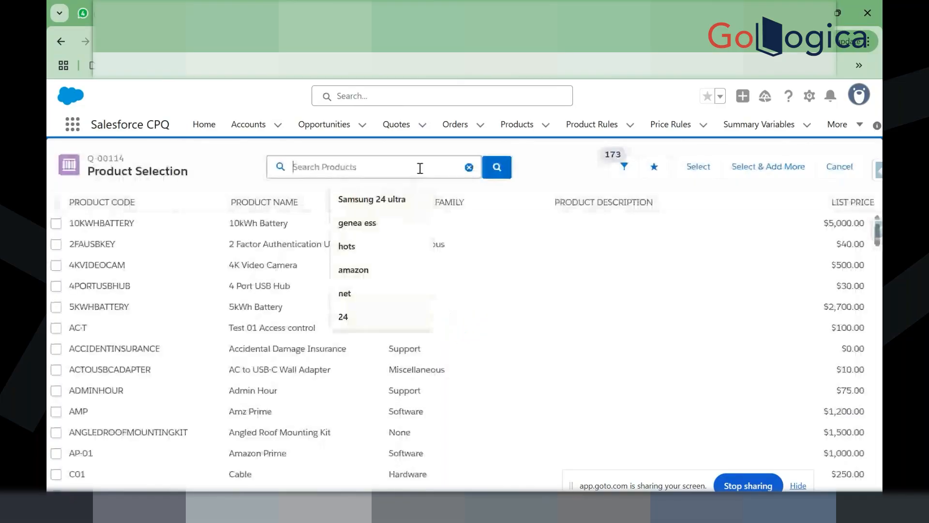
pyautogui.write('TABLET10')
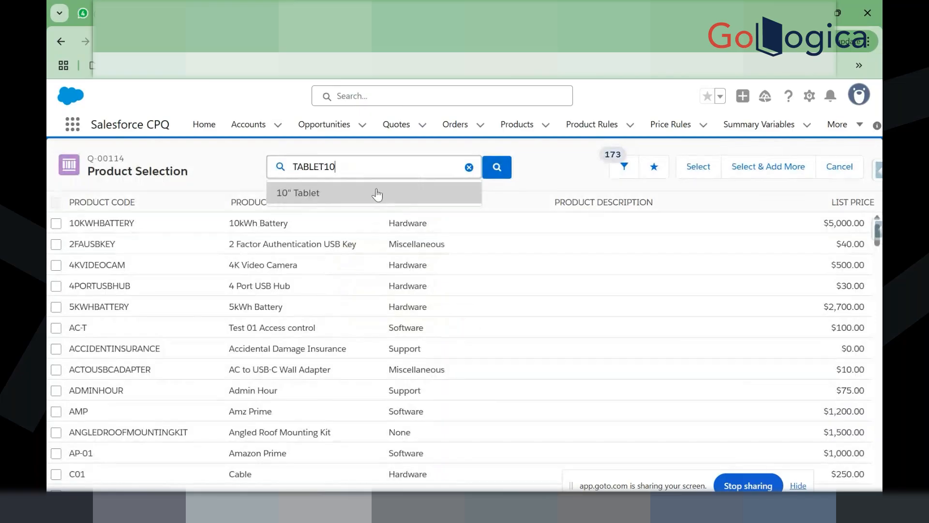
pyautogui.click(370, 198)
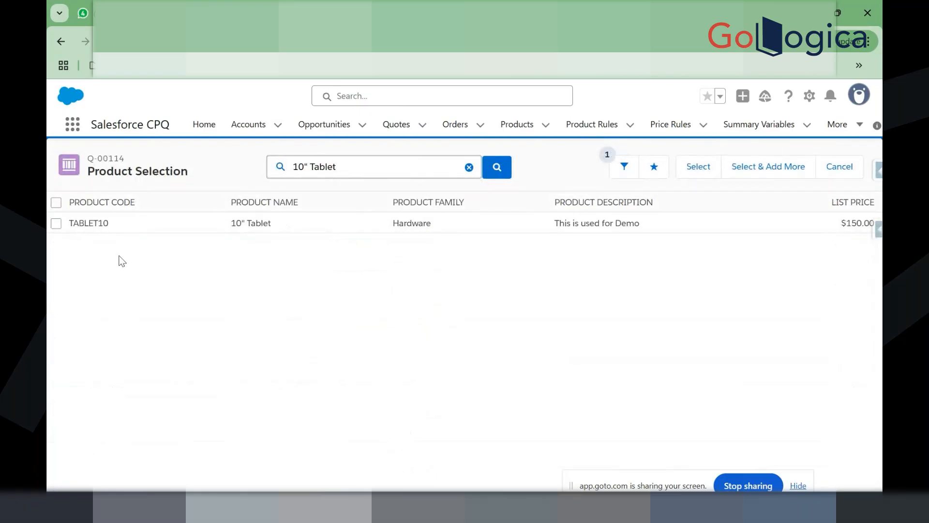
pyautogui.click(56, 223)
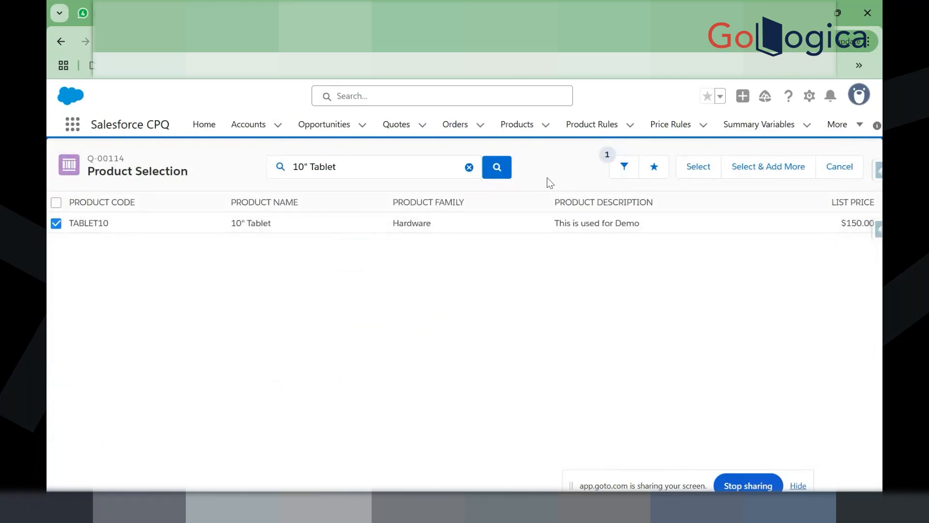
pyautogui.click(697, 172)
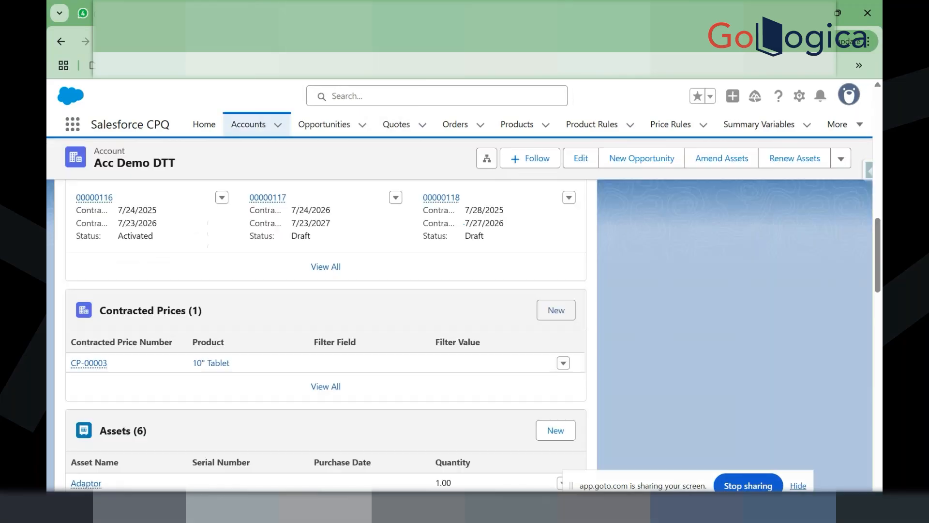
# Step: From the Acc Demo DTT account, open contracted price CP-00003 and start a new opportunity
pyautogui.click(266, 13)
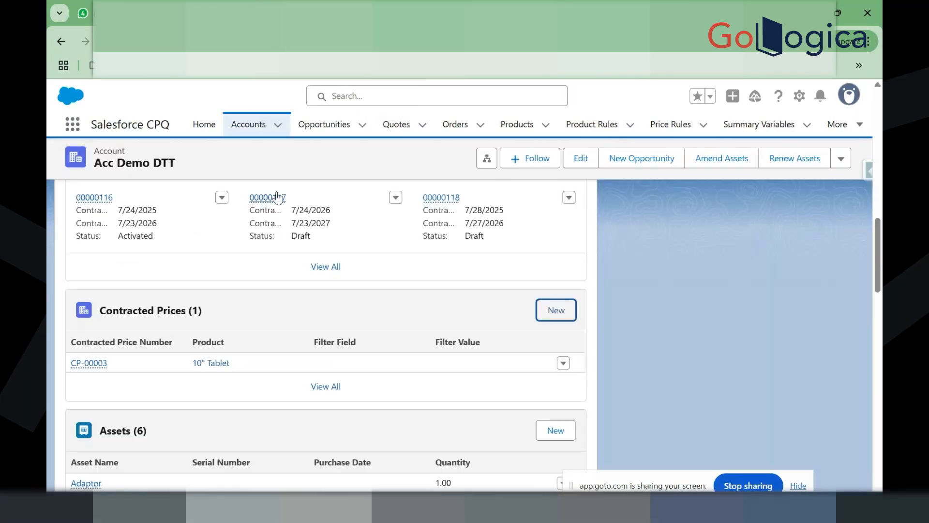
pyautogui.click(88, 363)
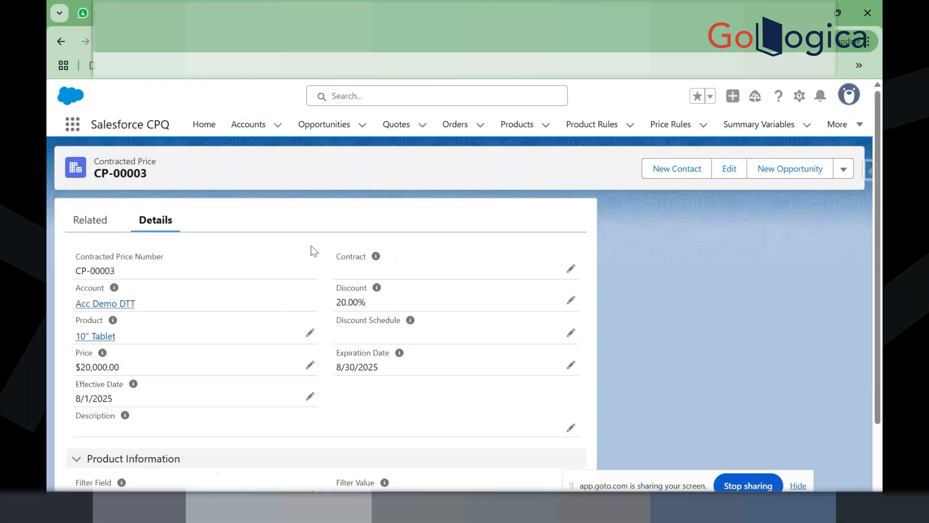
pyautogui.scroll(-2, 438, 293)
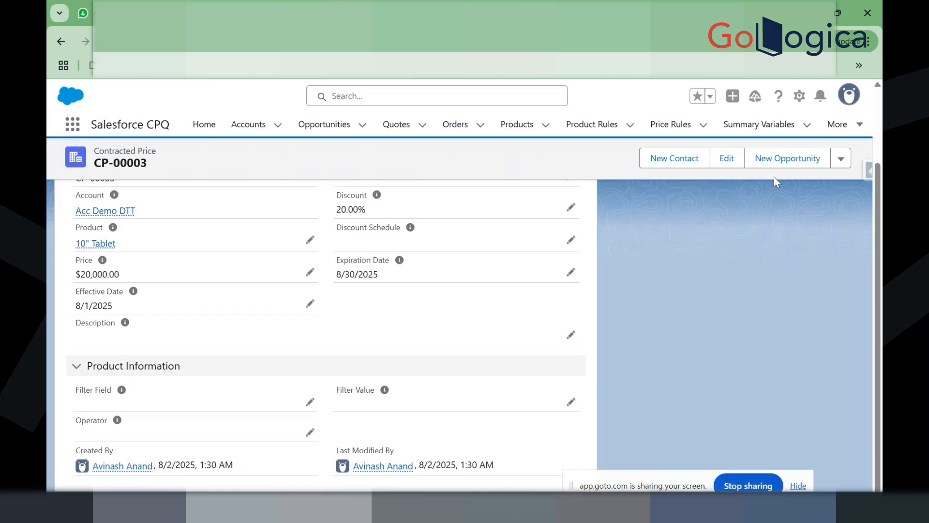
pyautogui.click(770, 160)
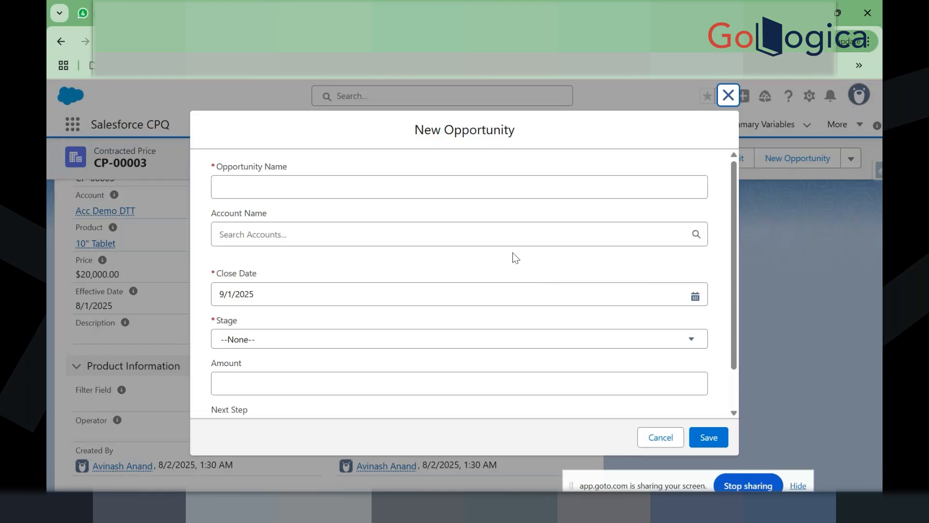
# Step: Create opportunity 'ttttt' for Acc Demo DTT at the Prospecting stage
pyautogui.click(495, 237)
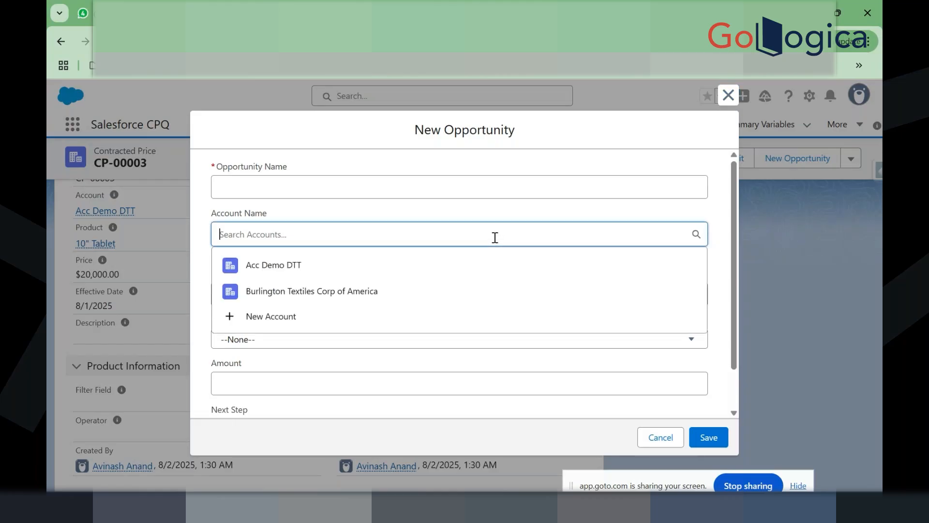
pyautogui.click(487, 264)
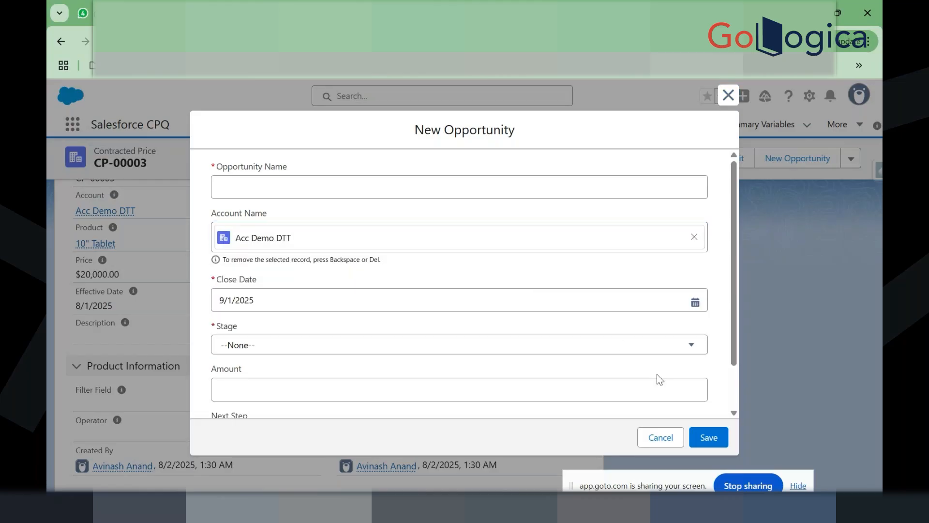
pyautogui.click(421, 192)
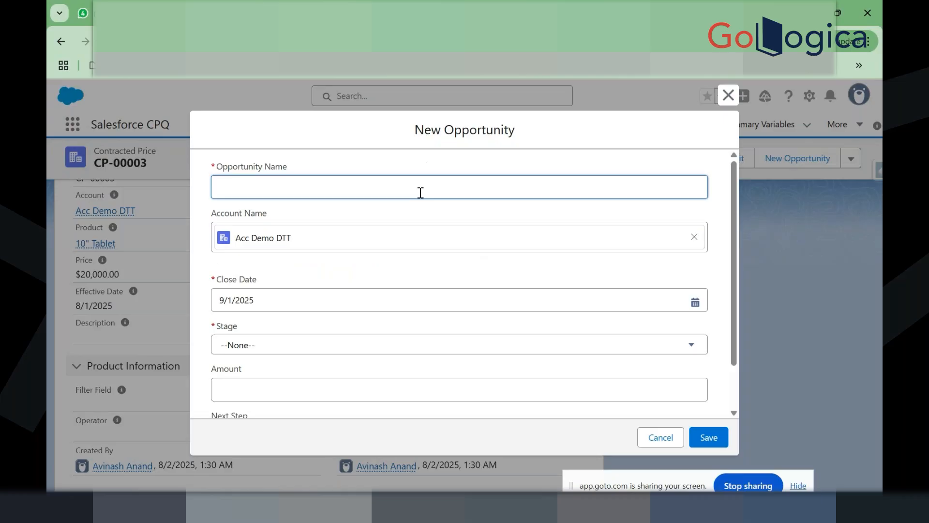
pyautogui.write('ttttt')
pyautogui.click(350, 346)
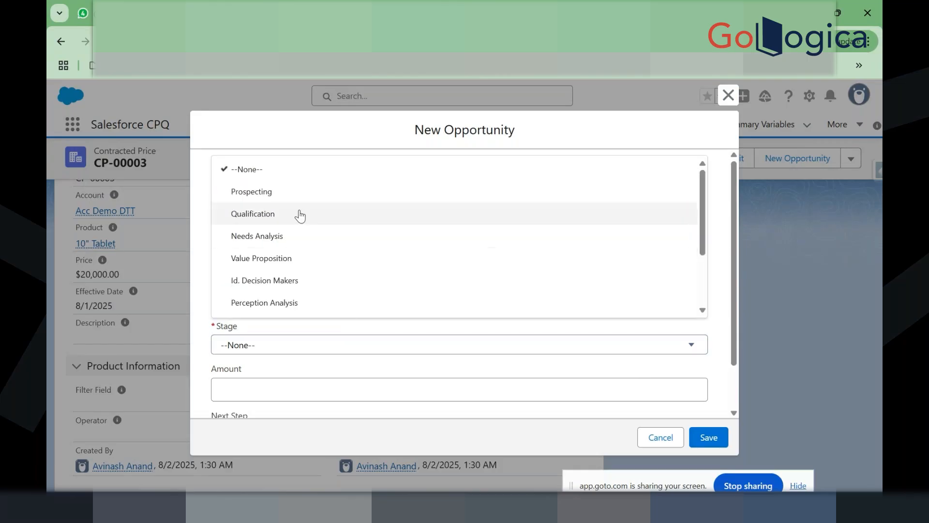
pyautogui.click(300, 192)
pyautogui.click(699, 440)
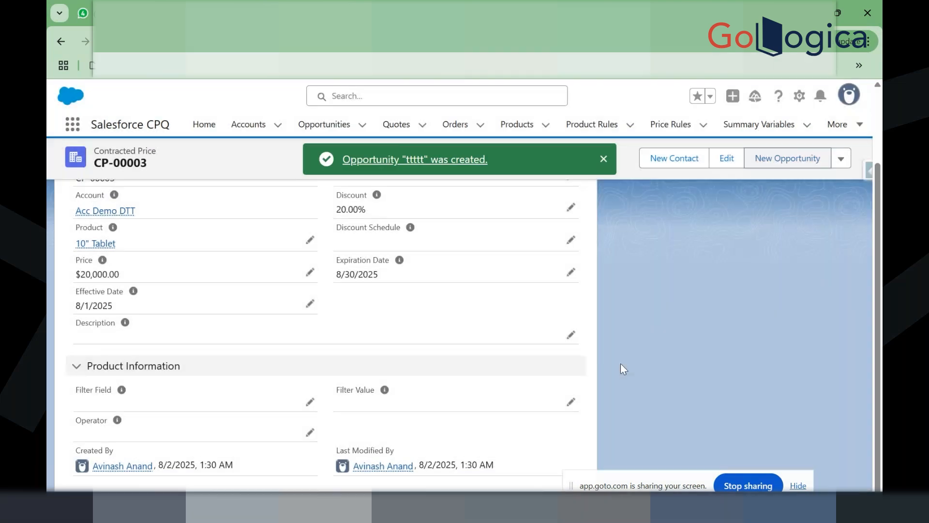
# Step: Go from contracted price CP-00003 to the Acc Demo DTT account record
pyautogui.click(603, 159)
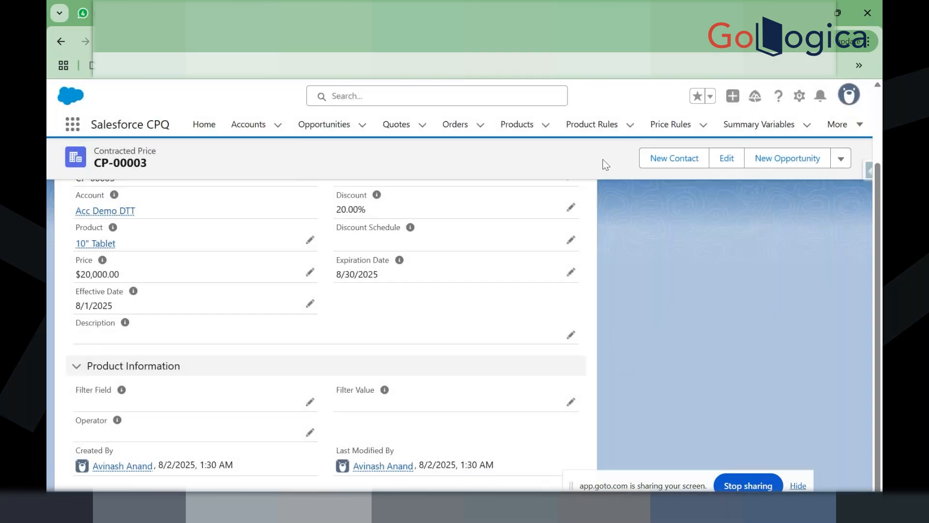
pyautogui.scroll(3, 606, 281)
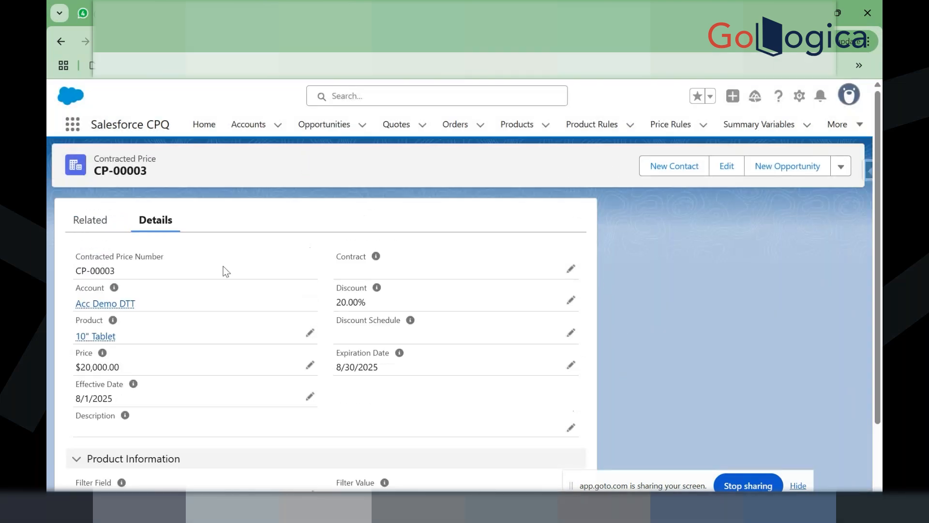
pyautogui.click(93, 220)
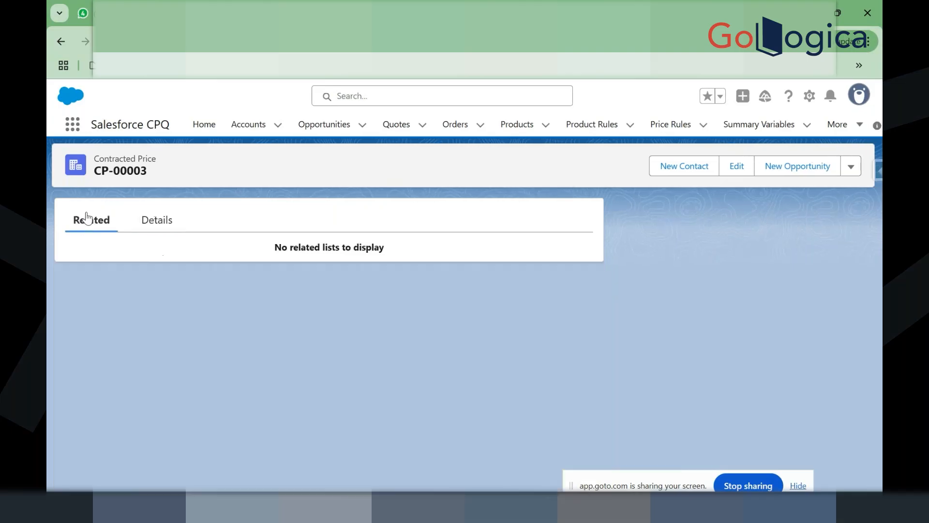
pyautogui.click(155, 224)
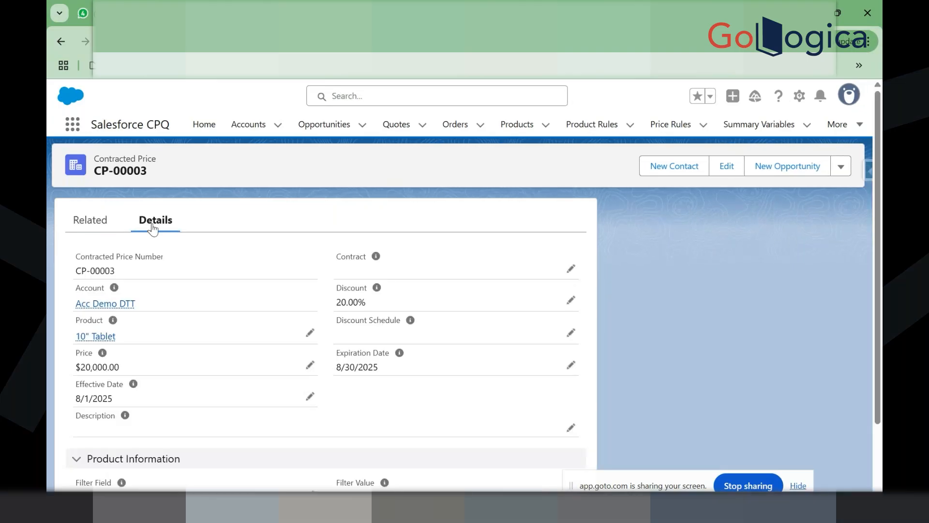
pyautogui.click(105, 304)
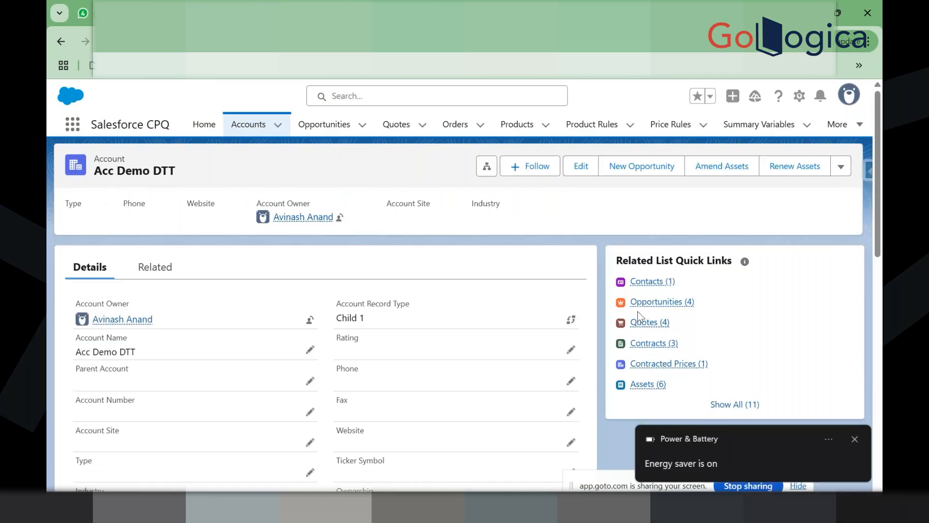
# Step: Open opportunity ttttt from the account's opportunities and bring up its Quotes actions
pyautogui.moveTo(661, 308)
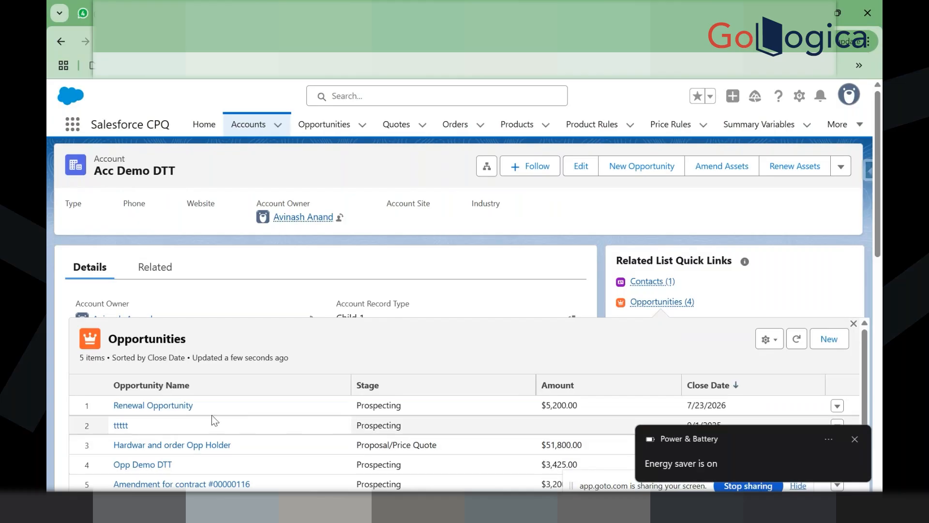
pyautogui.click(120, 425)
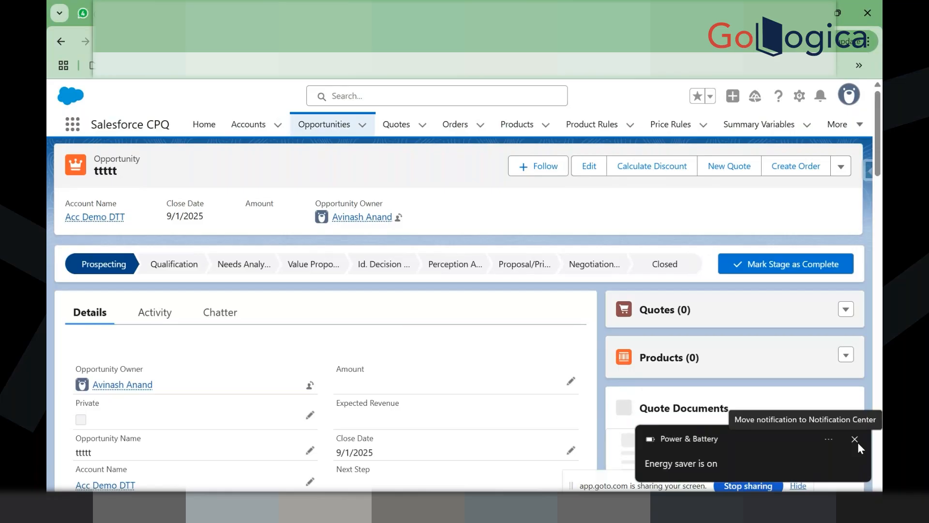
pyautogui.click(855, 440)
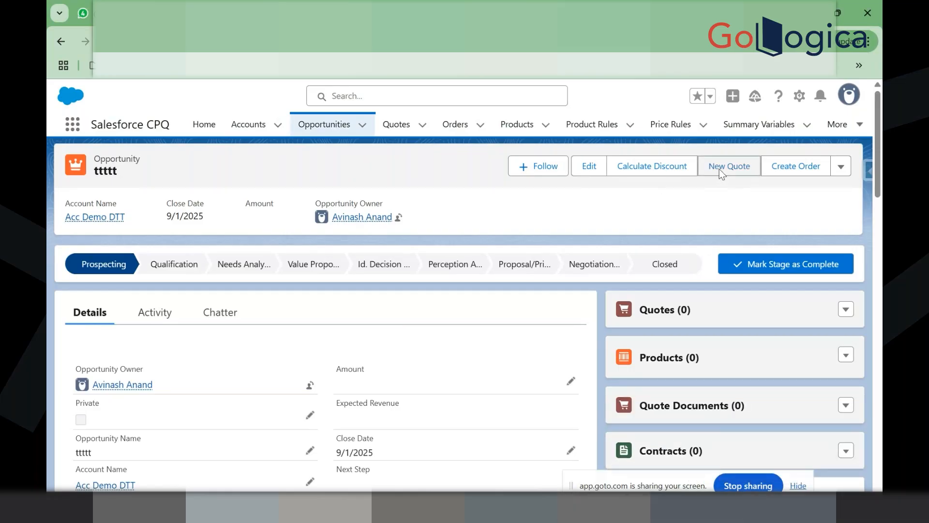
pyautogui.click(719, 169)
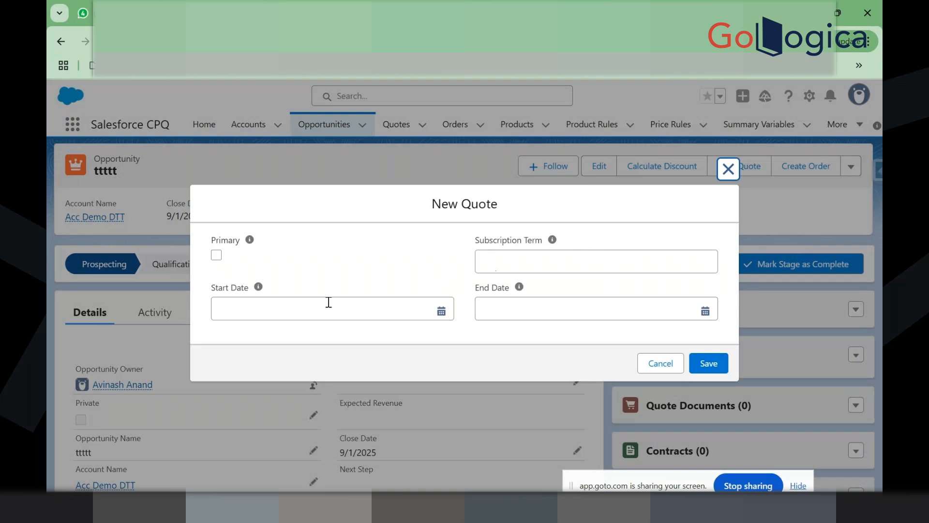
pyautogui.click(724, 167)
pyautogui.click(846, 309)
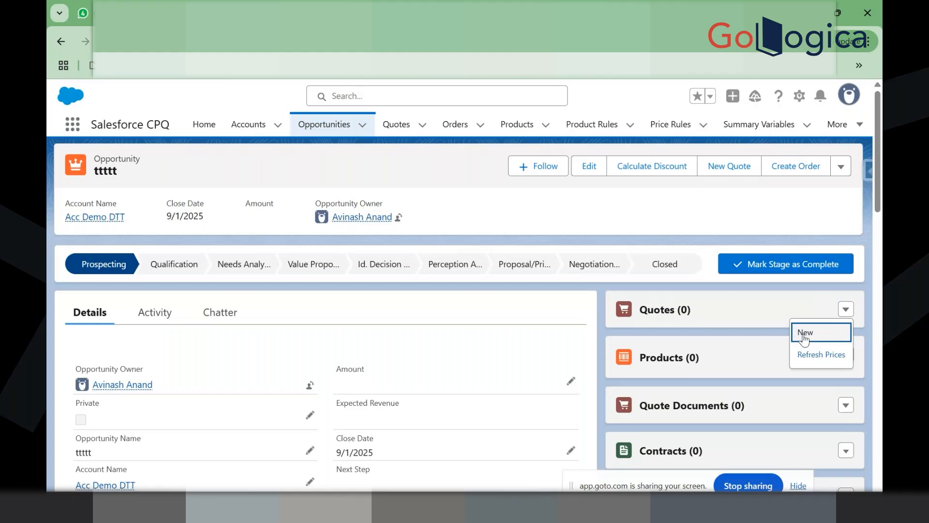
# Step: Create and save quote Q-00119 linked to the ttttt opportunity
pyautogui.click(804, 334)
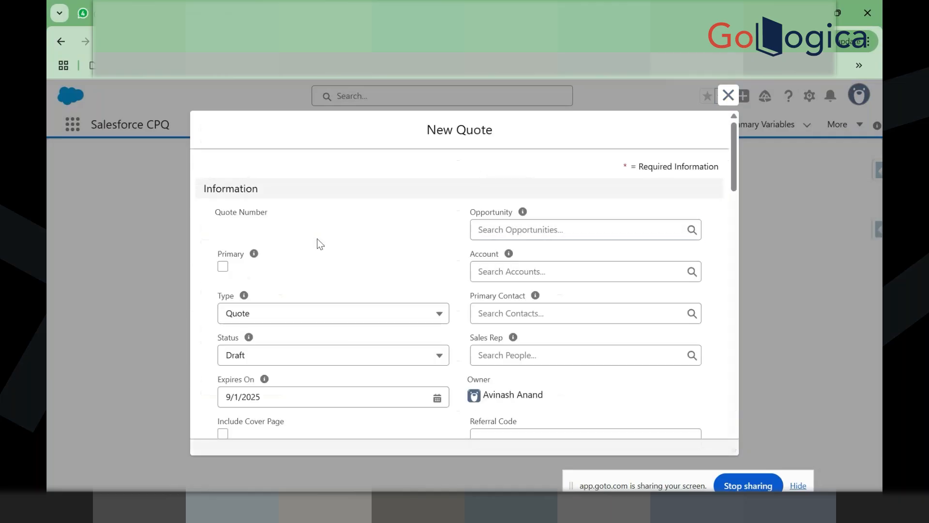
pyautogui.click(521, 231)
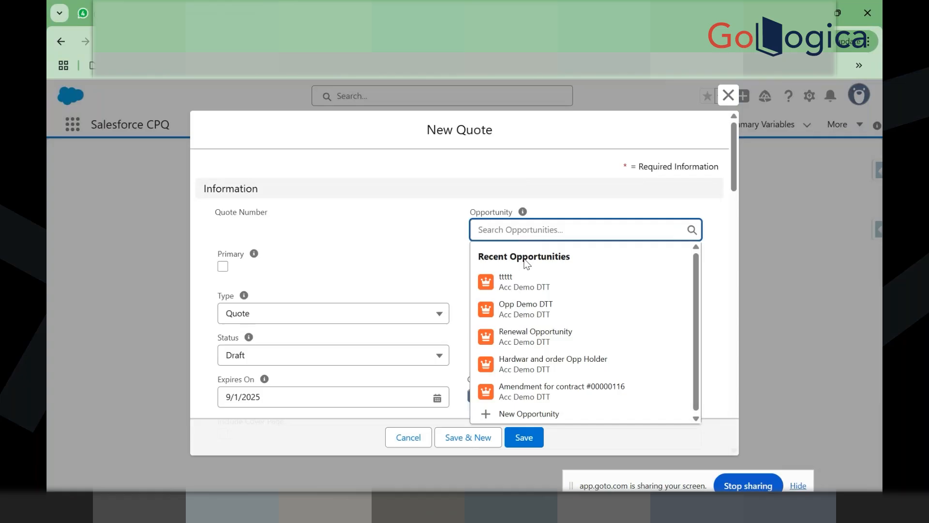
pyautogui.click(532, 285)
pyautogui.click(530, 438)
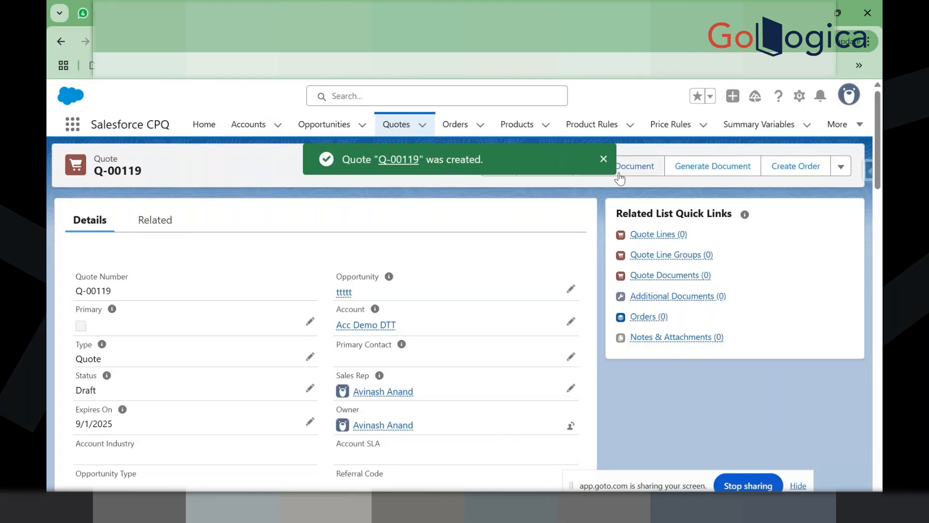
# Step: Open Q-00119's line editor using the Standard Price Book
pyautogui.click(603, 160)
pyautogui.click(602, 161)
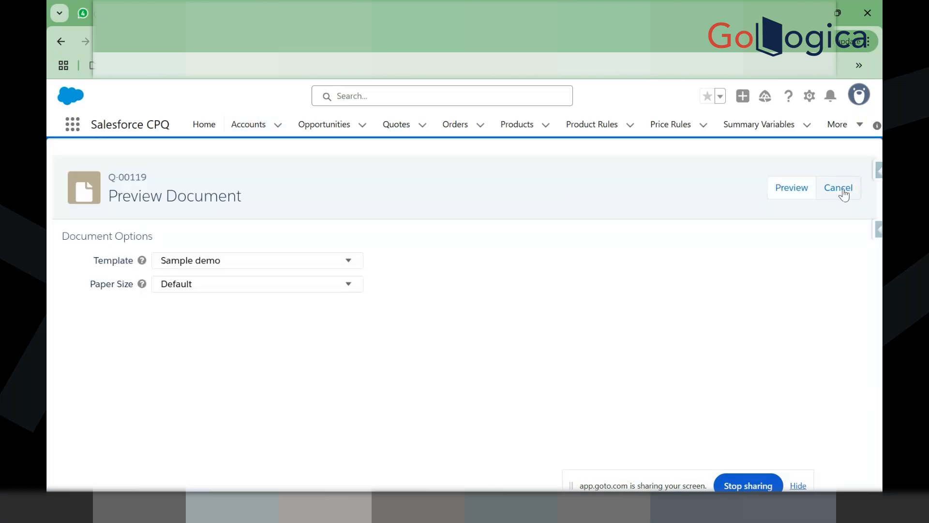
pyautogui.click(845, 194)
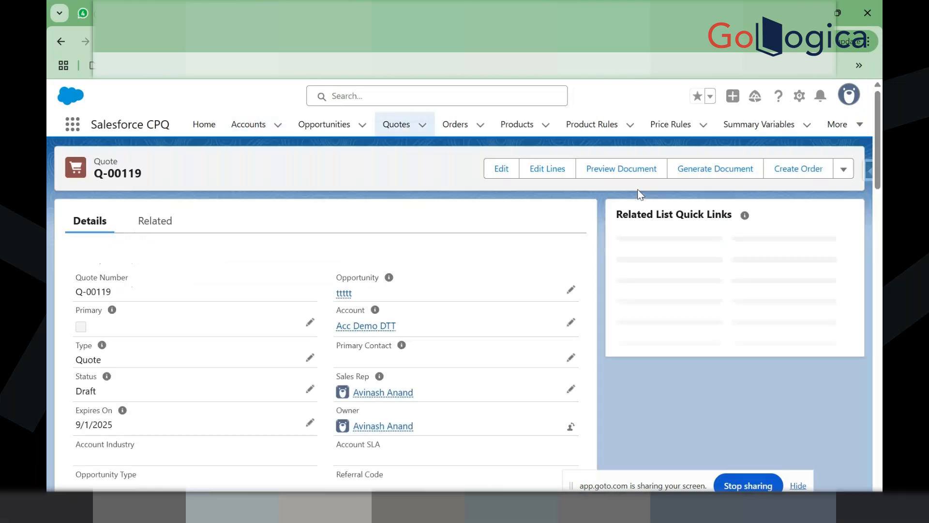
pyautogui.click(546, 170)
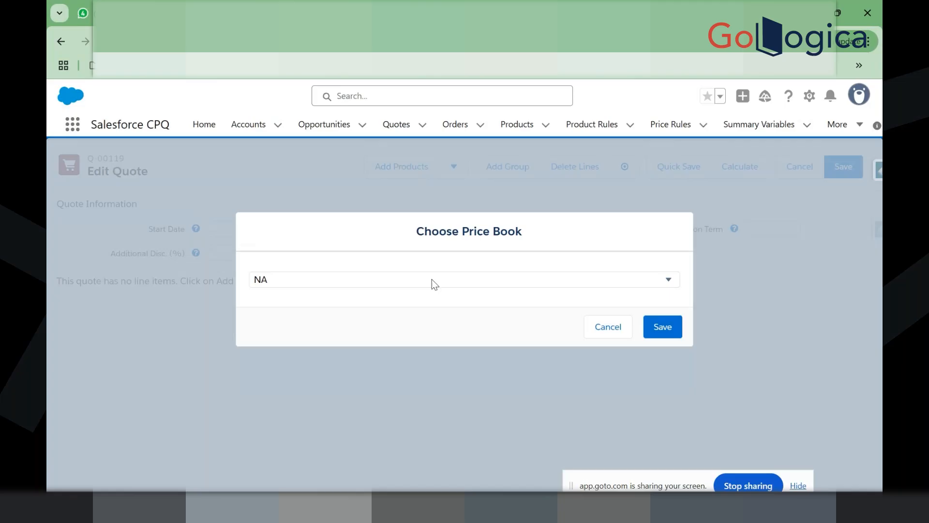
pyautogui.click(435, 284)
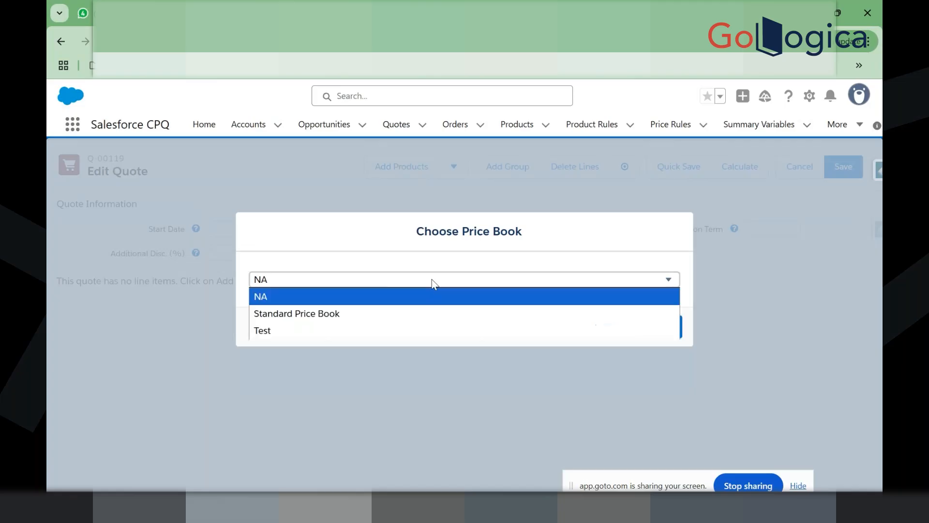
pyautogui.click(418, 313)
pyautogui.click(661, 325)
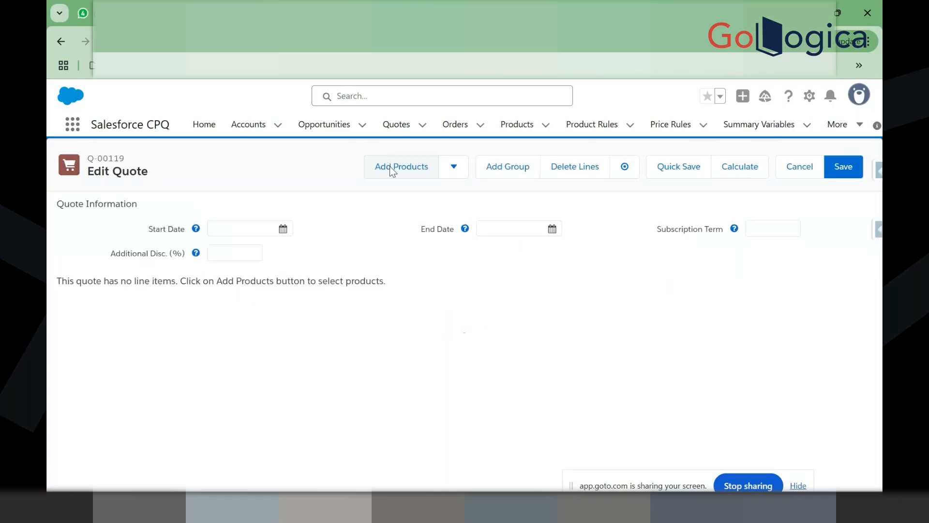
# Step: Add a single TABLET10 (10" Tablet) line to Q-00119 at $120.00
pyautogui.click(390, 167)
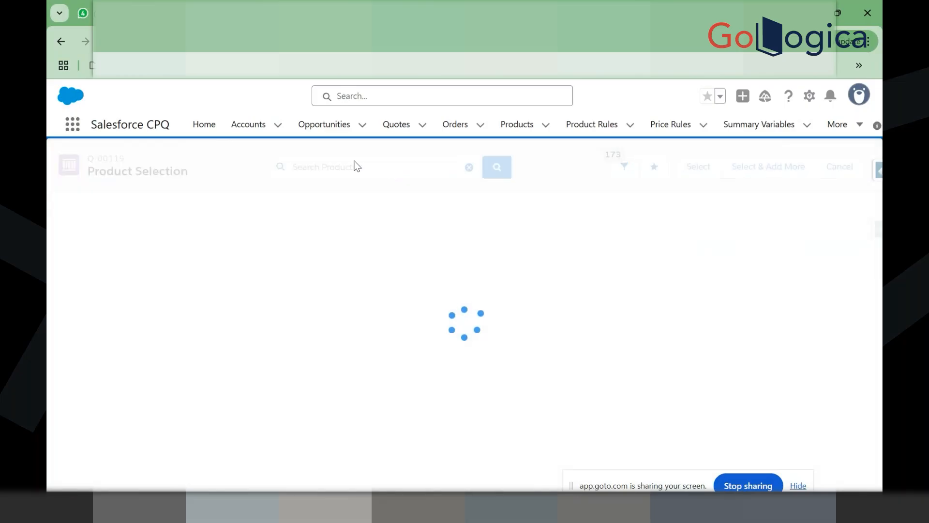
pyautogui.click(351, 168)
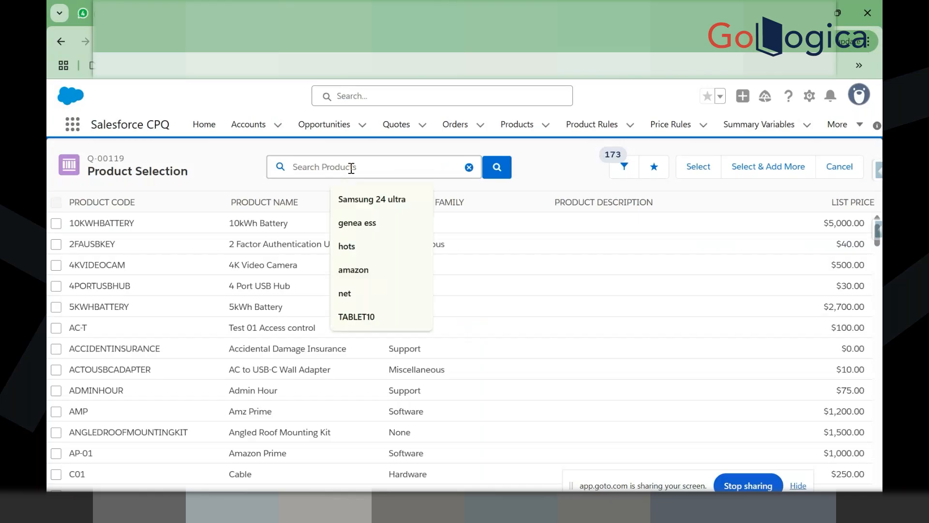
pyautogui.click(358, 316)
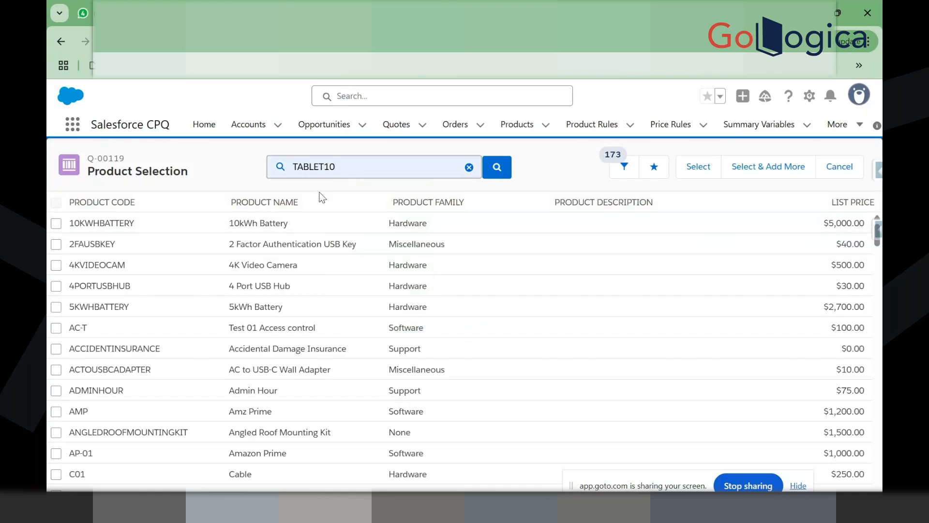
pyautogui.click(339, 191)
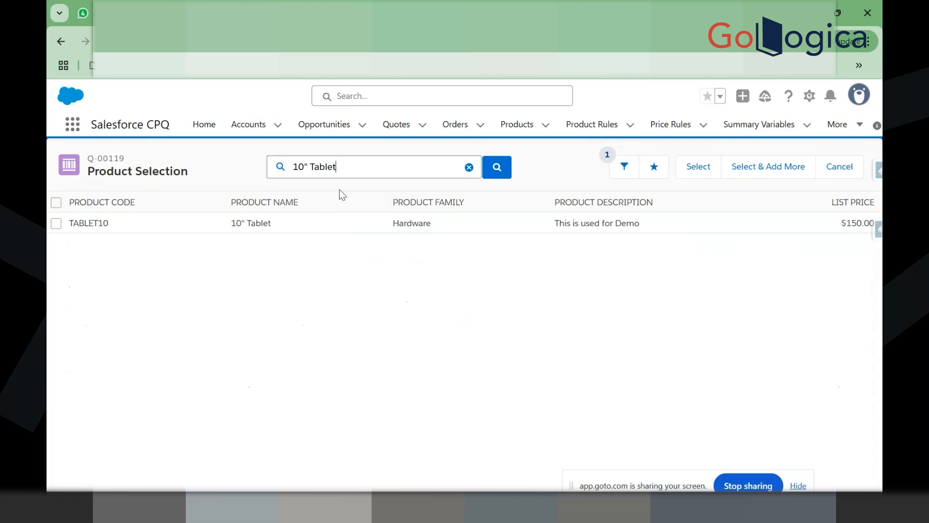
pyautogui.click(55, 223)
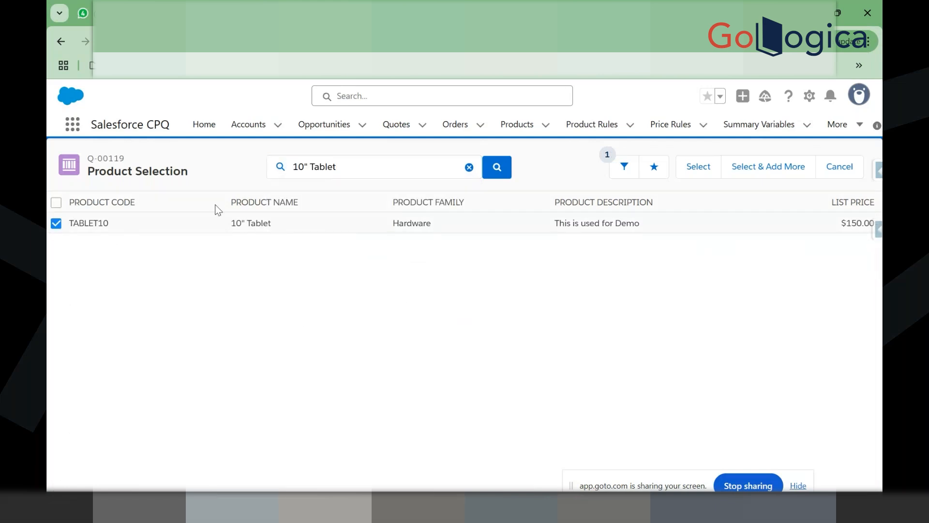
pyautogui.click(706, 174)
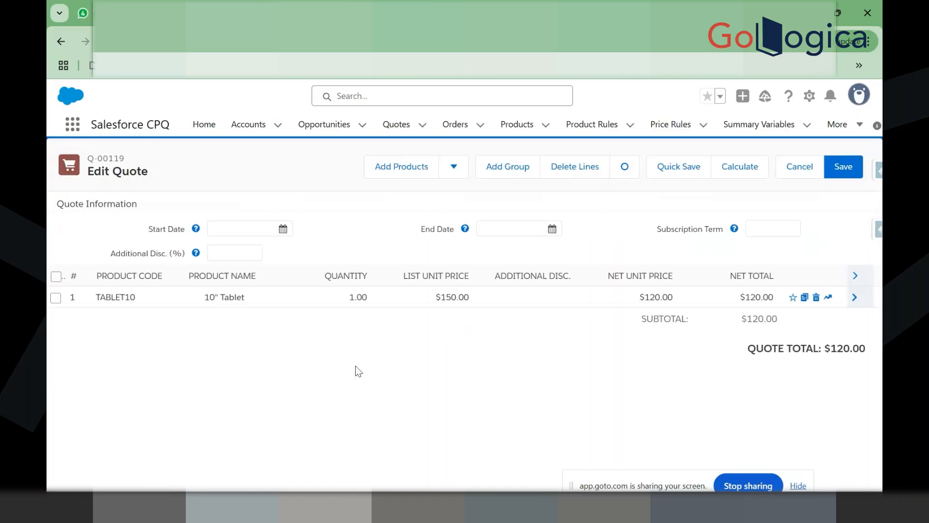
# Step: Set Q-00119's start date to 8/2/2025 and its subscription term to 12
pyautogui.click(277, 226)
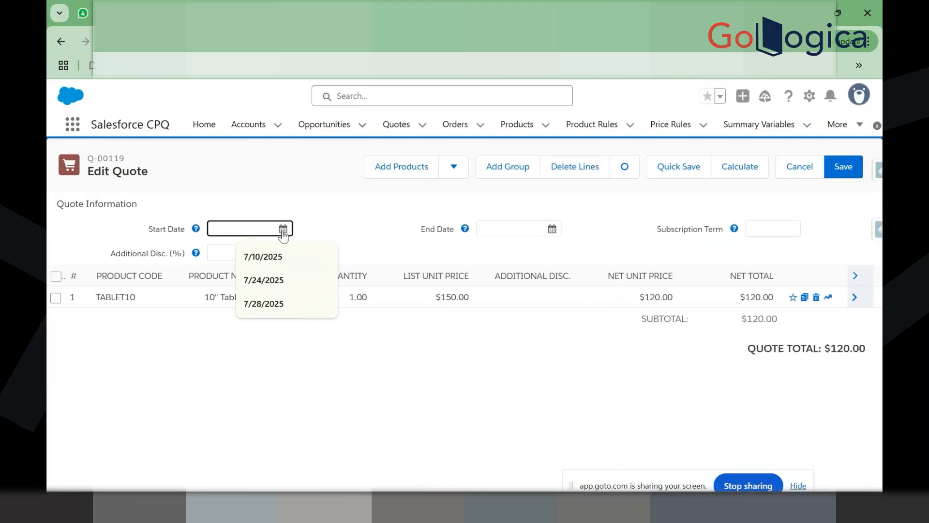
pyautogui.click(282, 229)
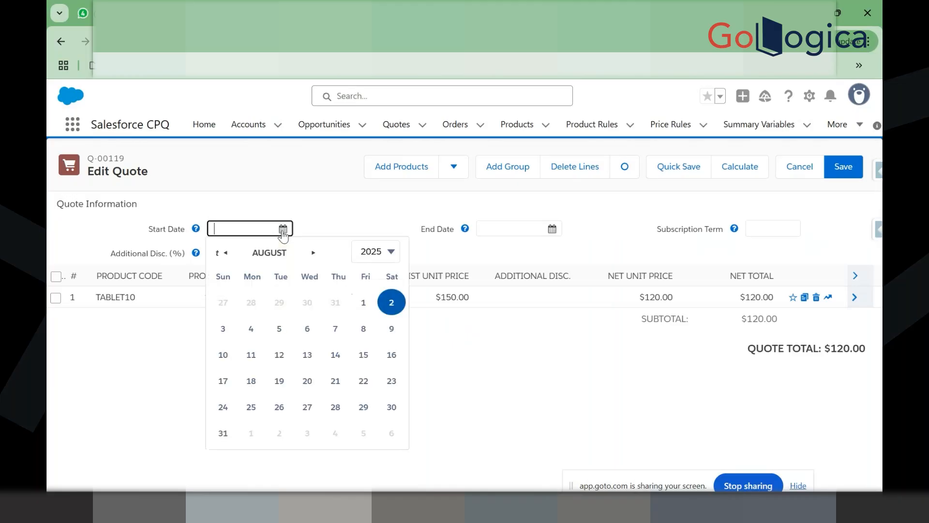
pyautogui.click(391, 302)
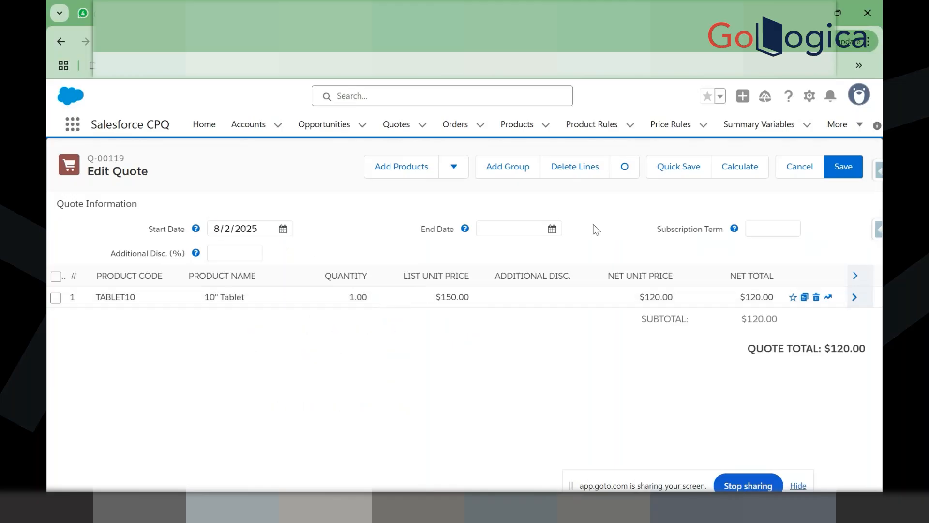
pyautogui.click(763, 232)
pyautogui.write('12')
pyautogui.click(590, 208)
# Step: Check the tablet line's pricing, then set its quantity to 10 for a $1,200.00 total
pyautogui.click(647, 297)
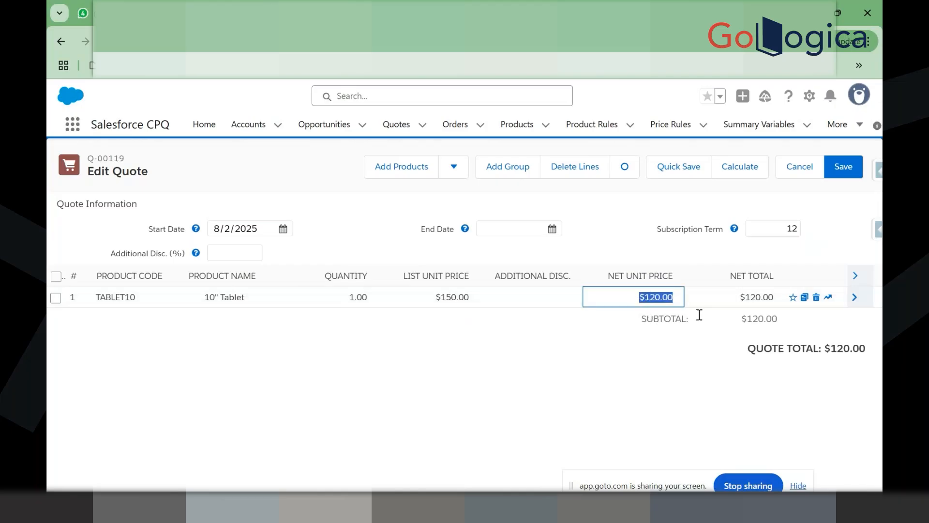
pyautogui.click(861, 298)
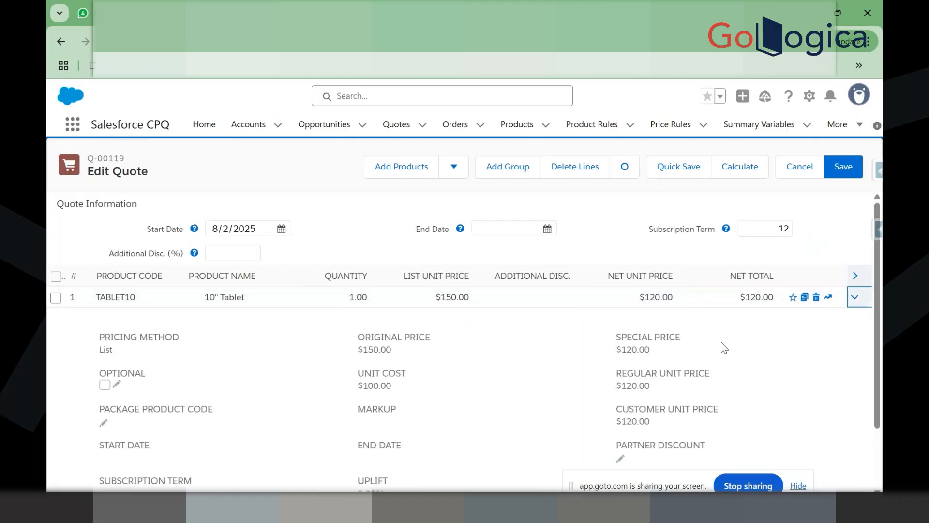
pyautogui.scroll(-2, 725, 348)
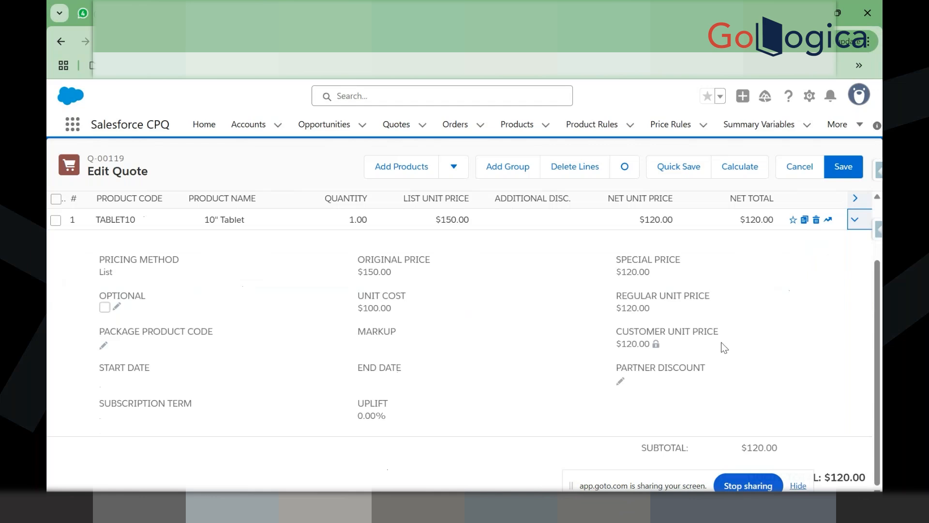
pyautogui.scroll(2, 724, 348)
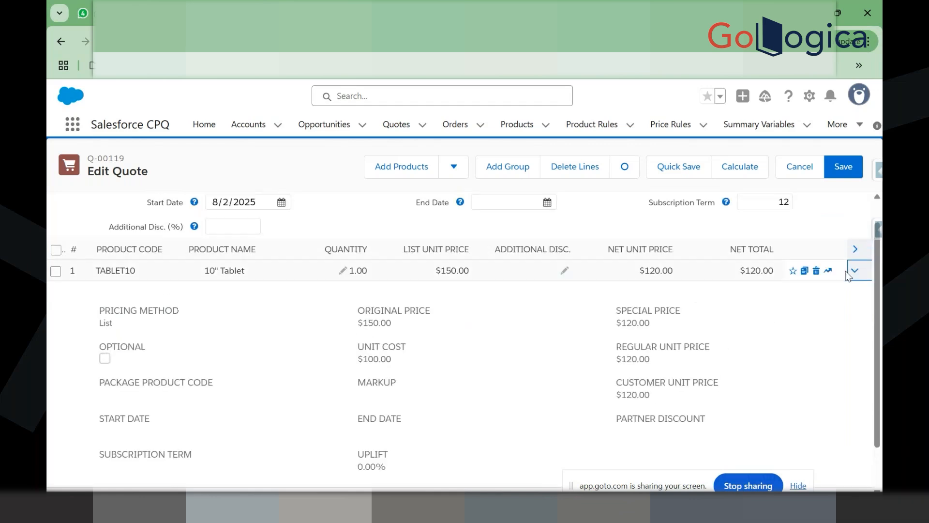
pyautogui.click(856, 296)
pyautogui.click(564, 363)
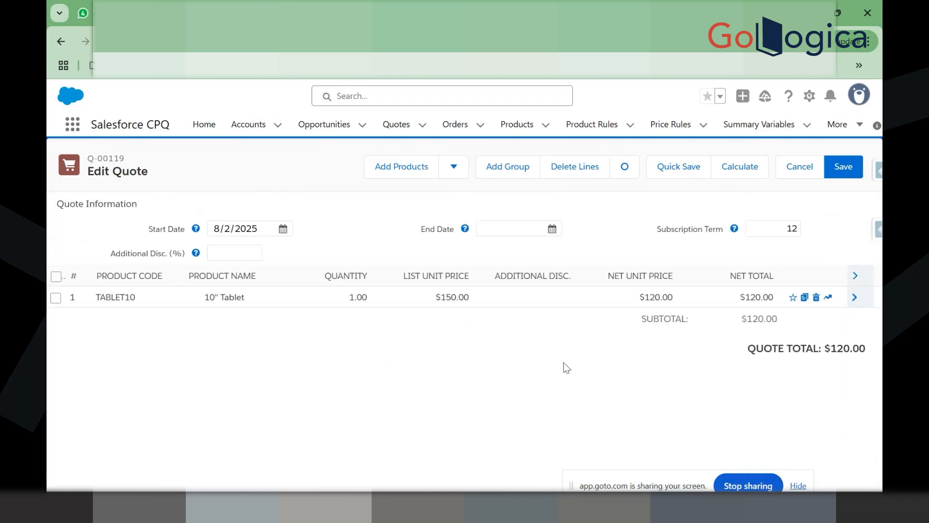
pyautogui.click(343, 299)
pyautogui.write('10')
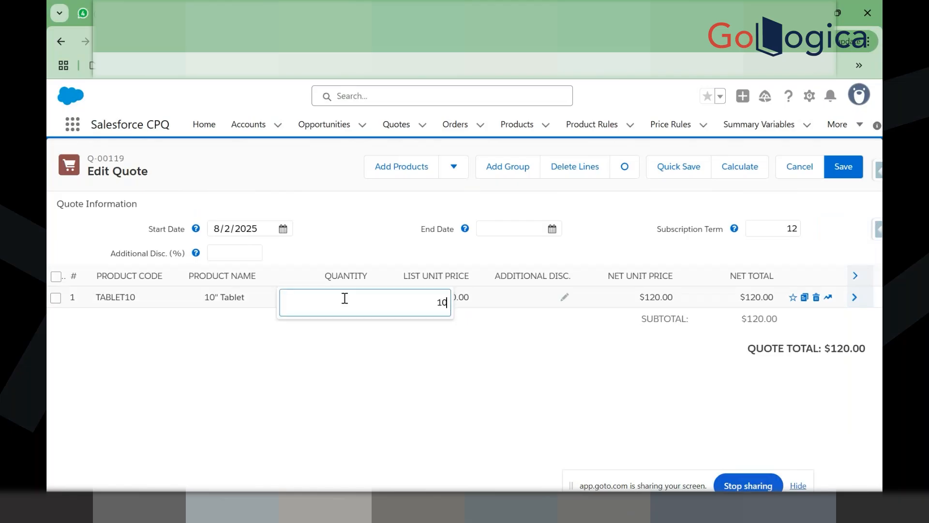
pyautogui.click(352, 428)
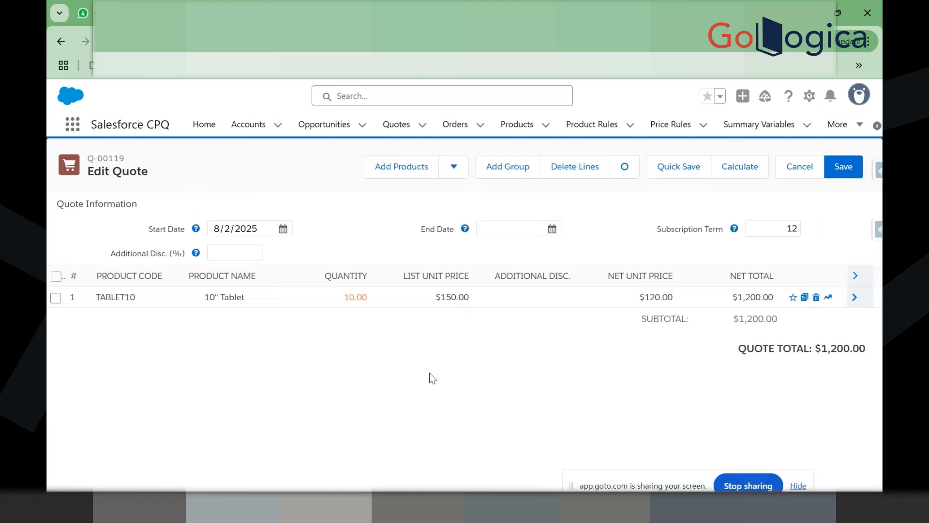
pyautogui.click(556, 298)
pyautogui.click(526, 373)
# Step: Launch Windows Calculator and compute 150 × 10 = 1,500
pyautogui.press('super')
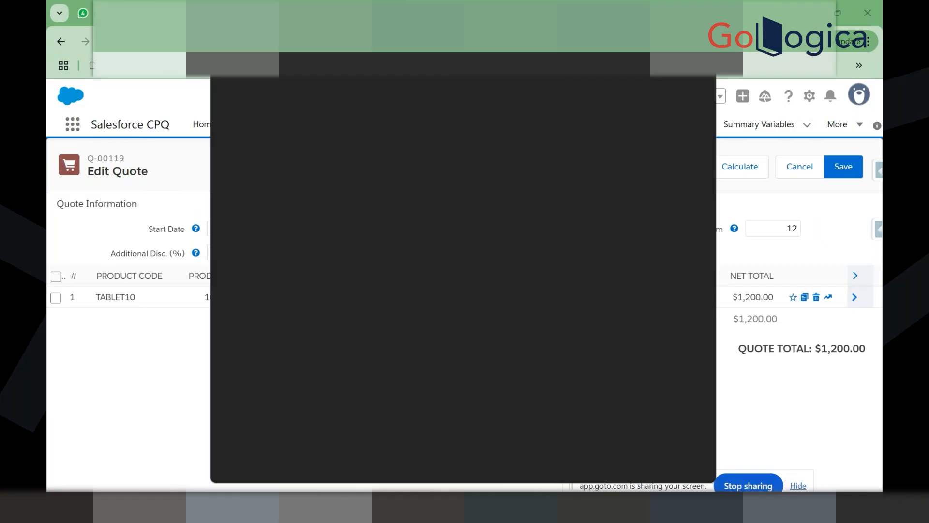
pyautogui.write('cal')
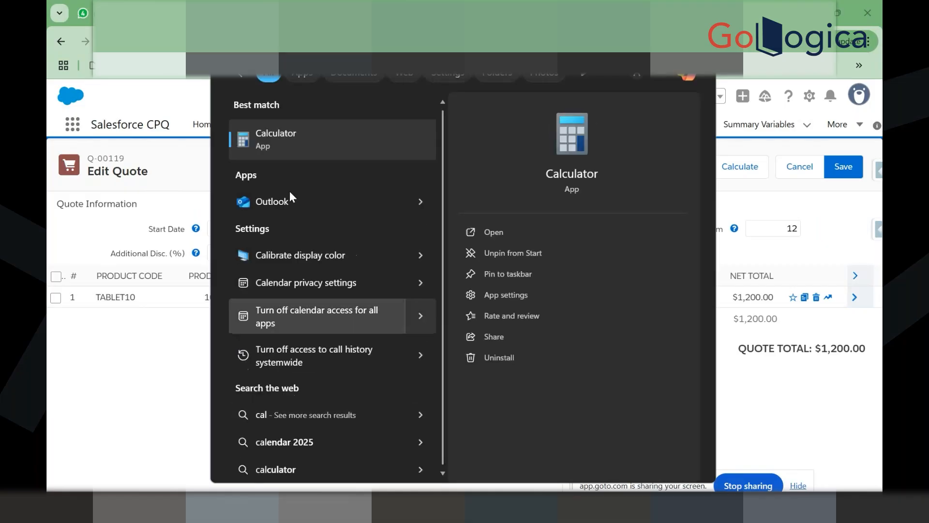
pyautogui.click(282, 142)
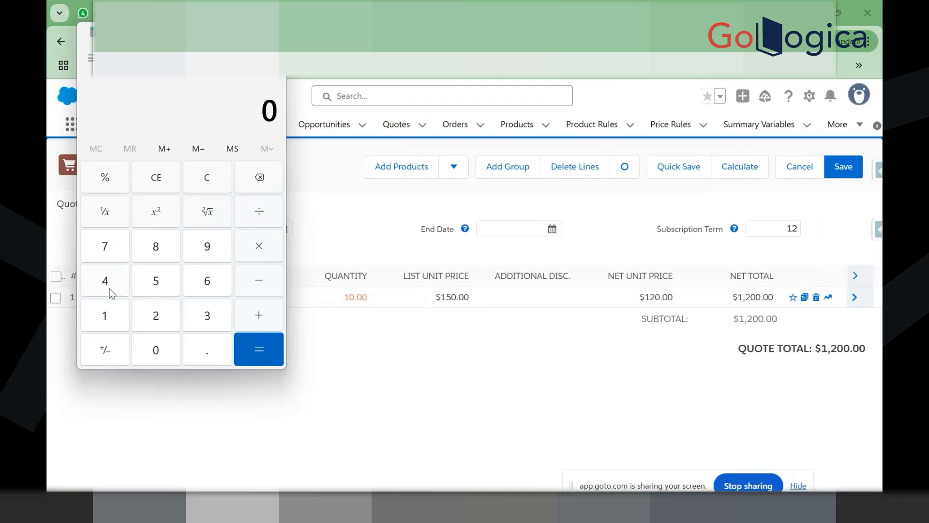
pyautogui.click(108, 324)
pyautogui.click(155, 279)
pyautogui.click(153, 357)
pyautogui.click(259, 247)
pyautogui.write('10')
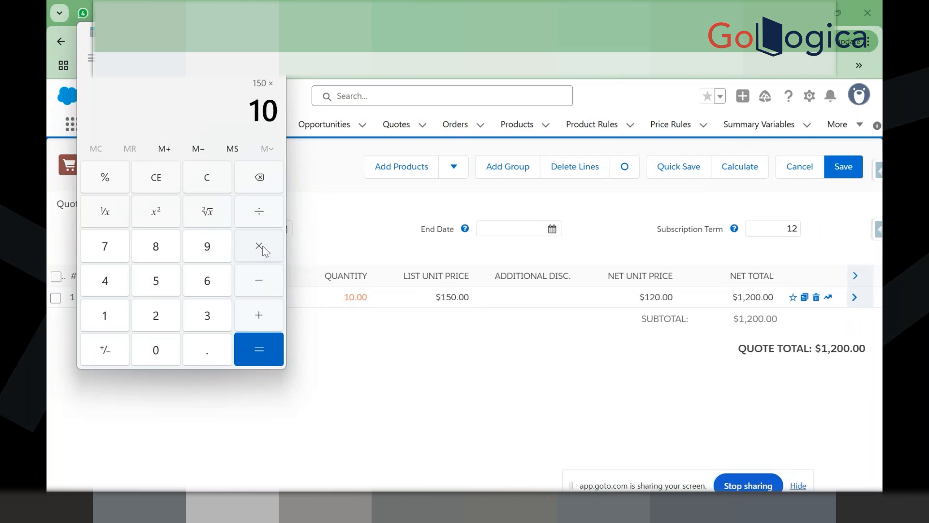
pyautogui.click(258, 344)
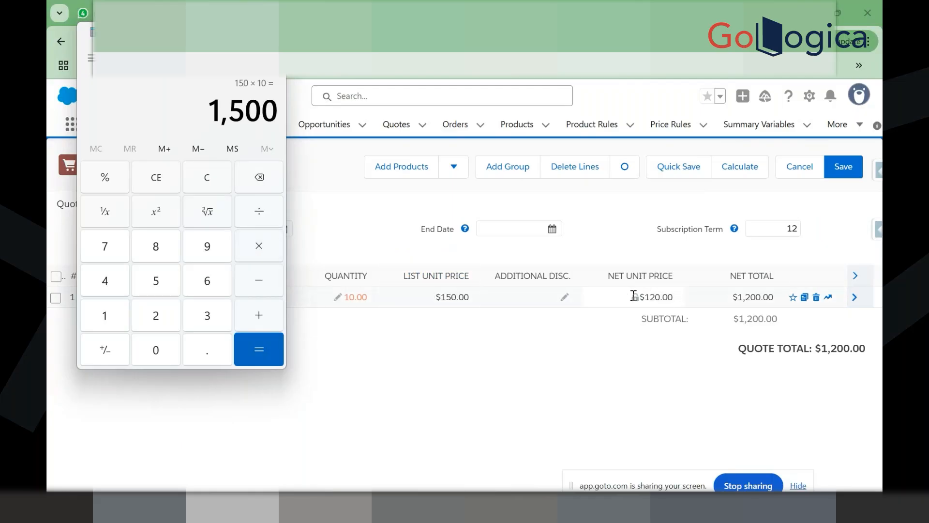
# Step: Take 20% of 1,500 to get 300, then return to quote Q-00119
pyautogui.click(262, 256)
pyautogui.click(156, 321)
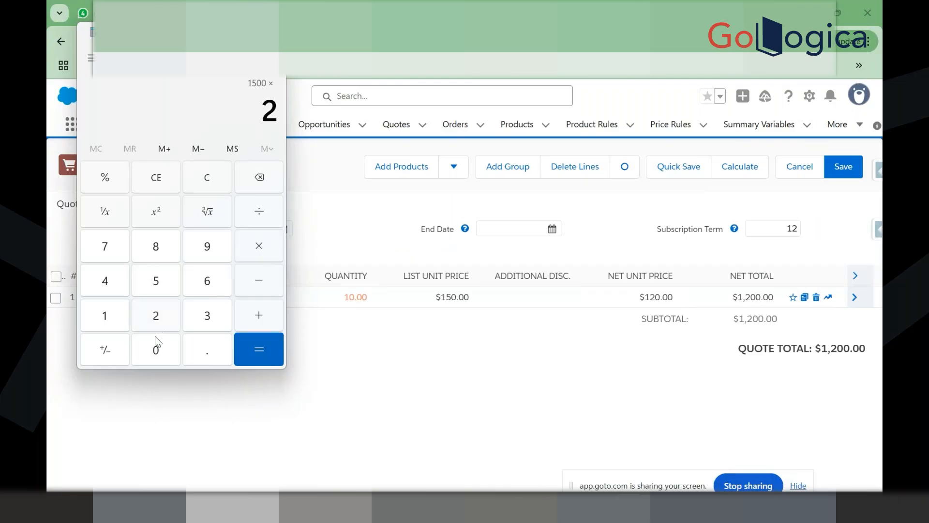
pyautogui.click(155, 348)
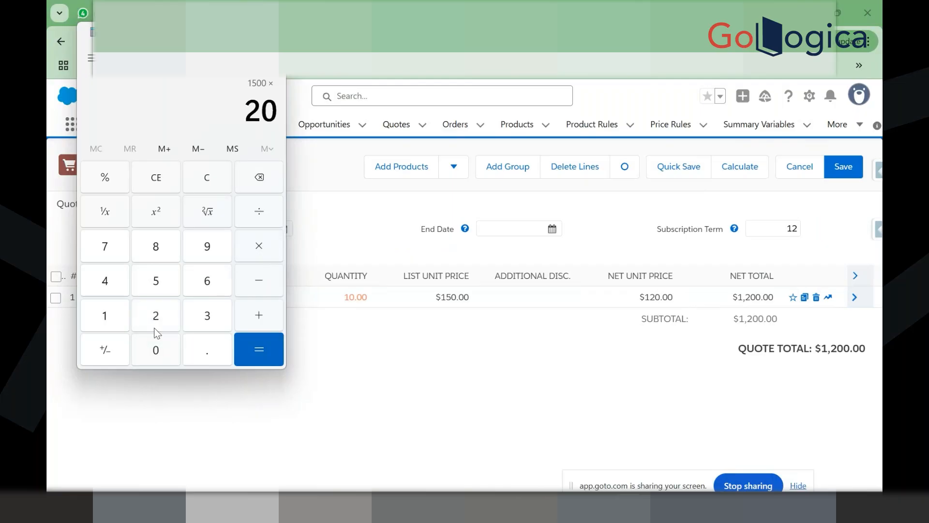
pyautogui.click(111, 185)
pyautogui.click(268, 339)
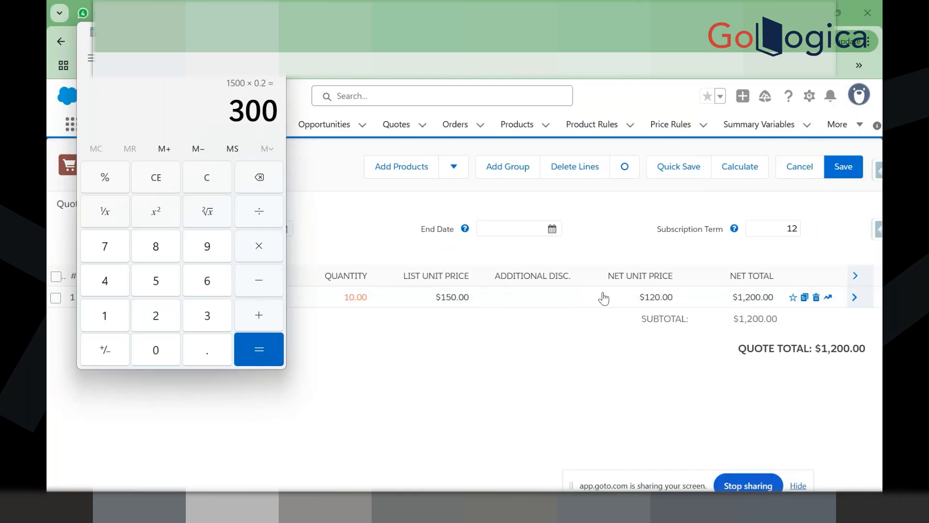
pyautogui.click(740, 296)
pyautogui.doubleClick(740, 296)
pyautogui.click(690, 316)
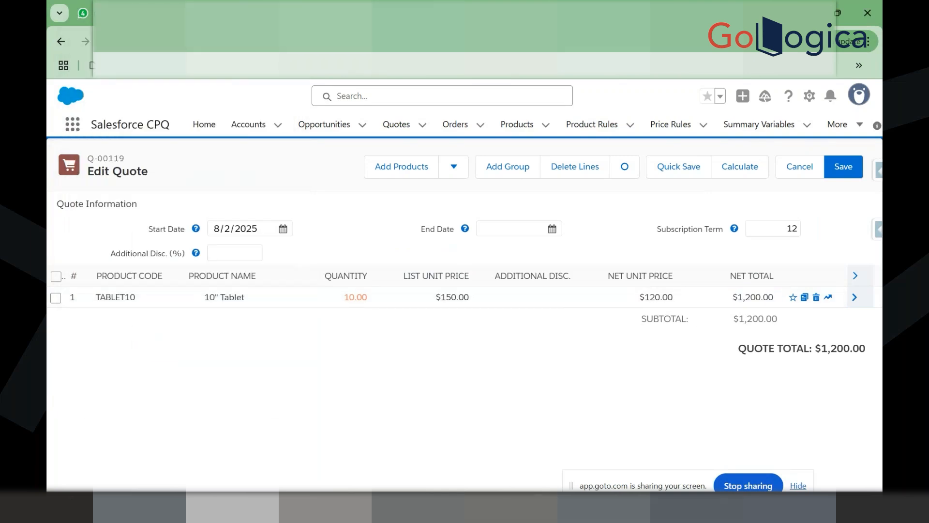
# Step: Open contracted price CP-00003 from the Acc Demo DTT account's Contracted Prices
pyautogui.click(324, 13)
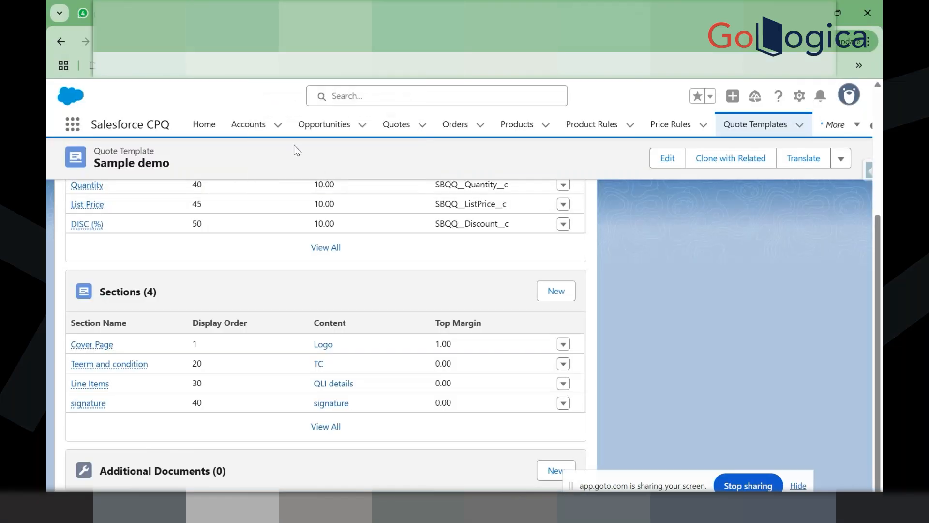
pyautogui.click(258, 130)
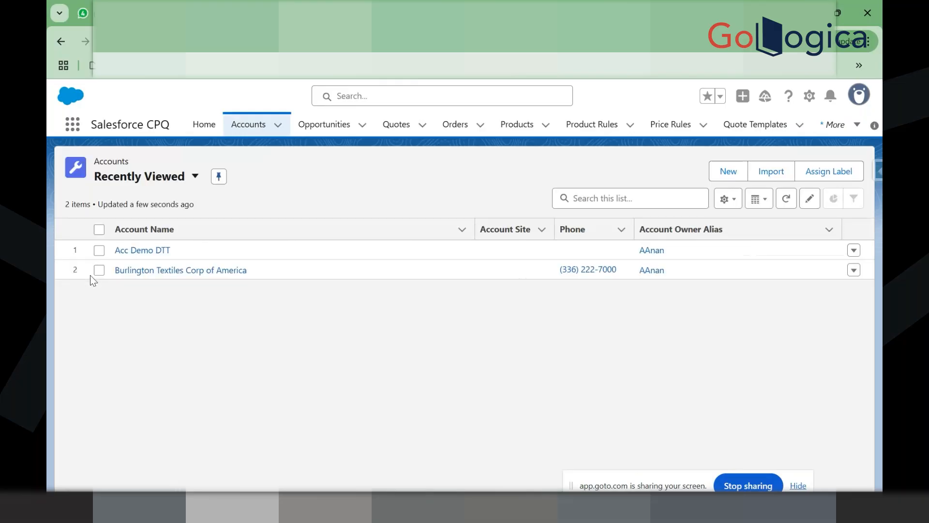
pyautogui.click(143, 250)
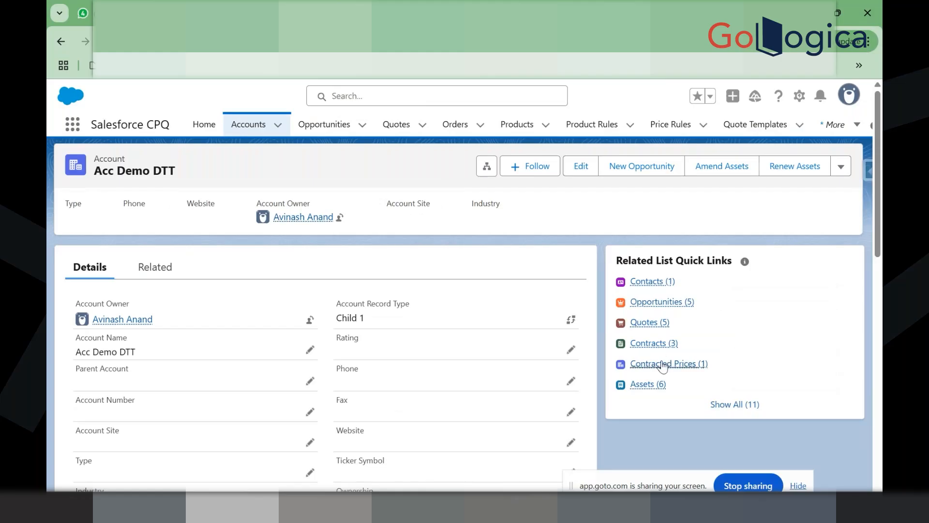
pyautogui.moveTo(661, 352)
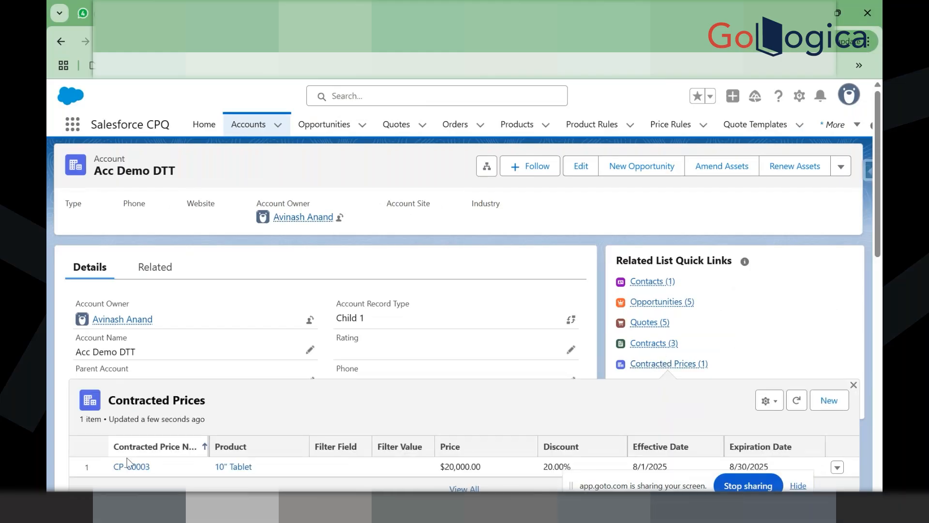
pyautogui.click(129, 468)
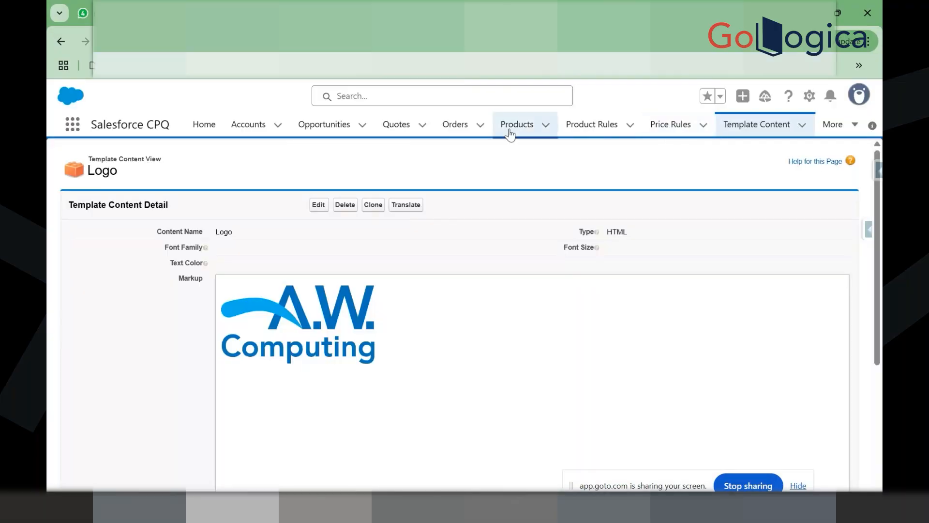
# Step: Confirm in the Products list that Amz Prime is in the Software family, then cycle back through tabs
pyautogui.click(509, 127)
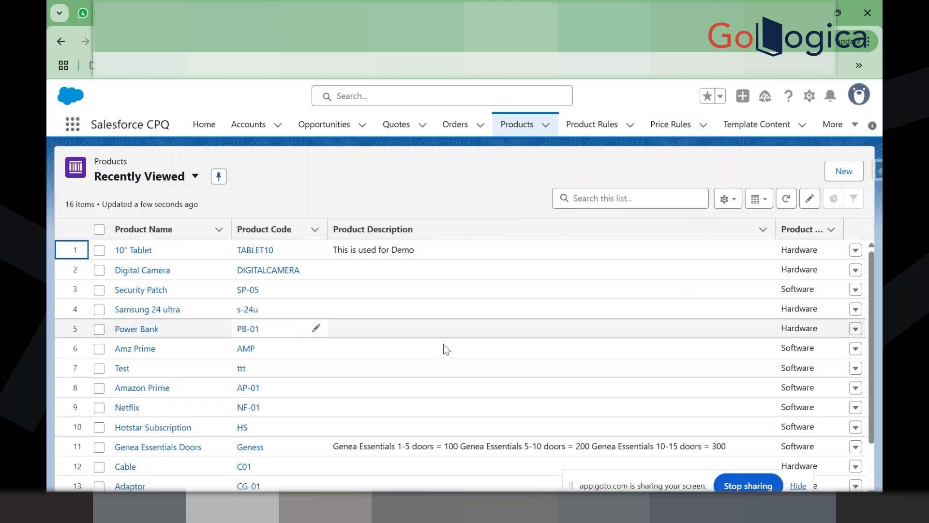
pyautogui.click(794, 351)
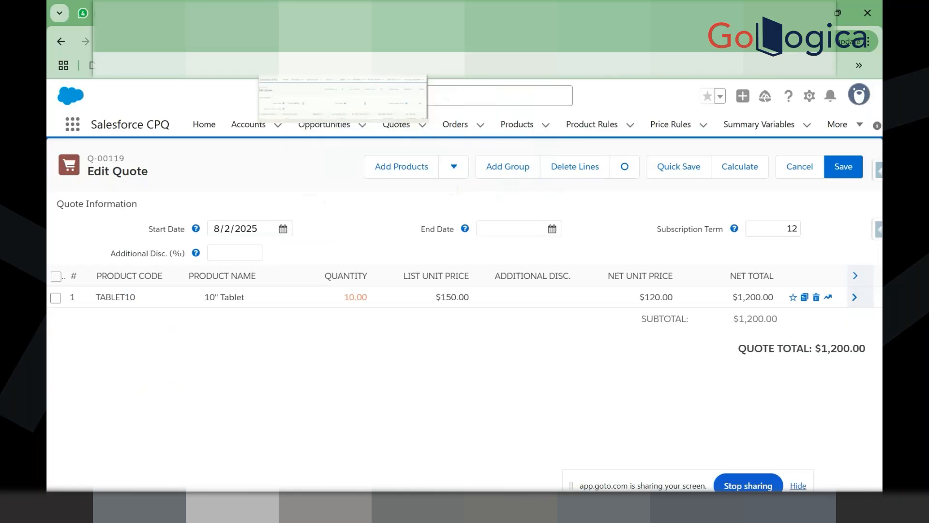
pyautogui.click(307, 13)
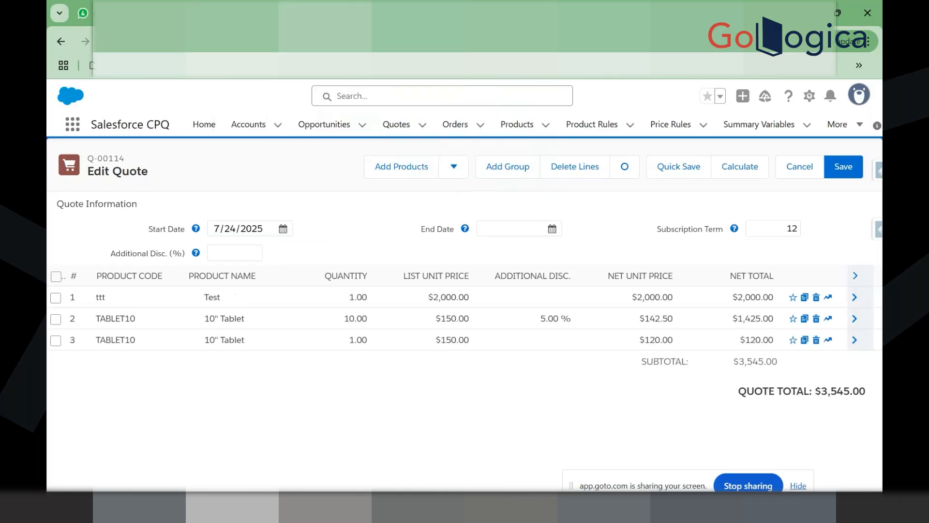
pyautogui.click(347, 13)
pyautogui.click(393, 13)
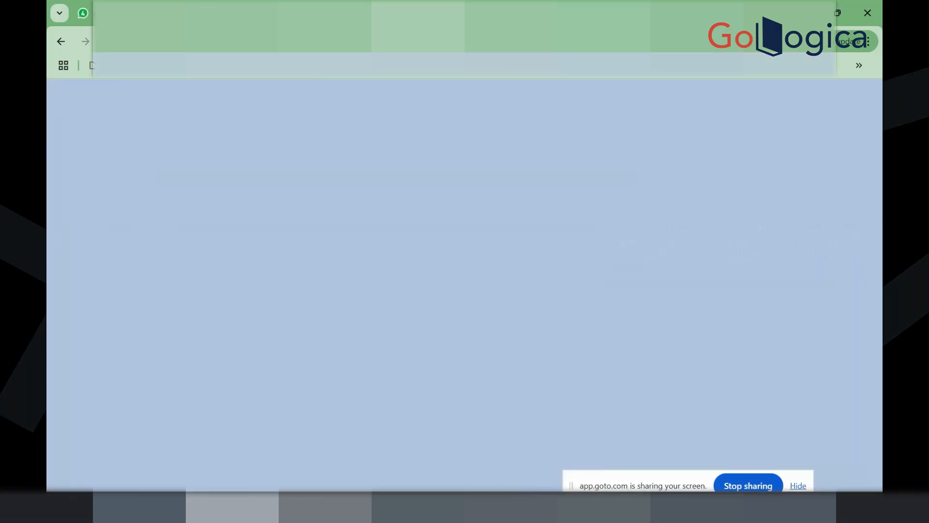
pyautogui.click(484, 13)
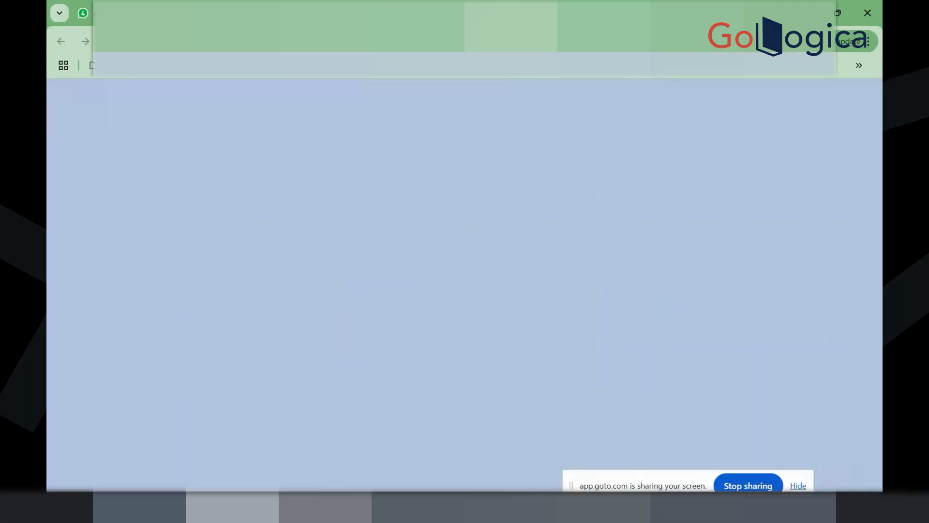
pyautogui.click(580, 13)
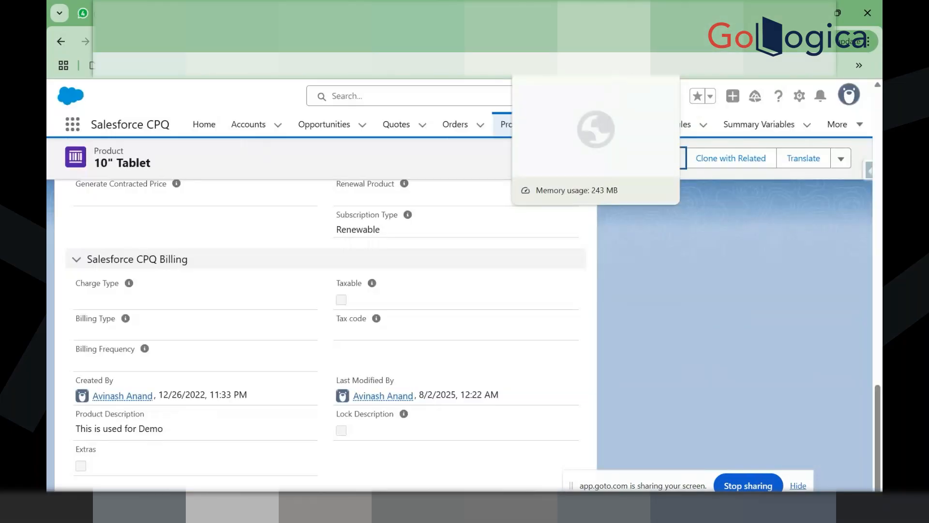
pyautogui.click(496, 14)
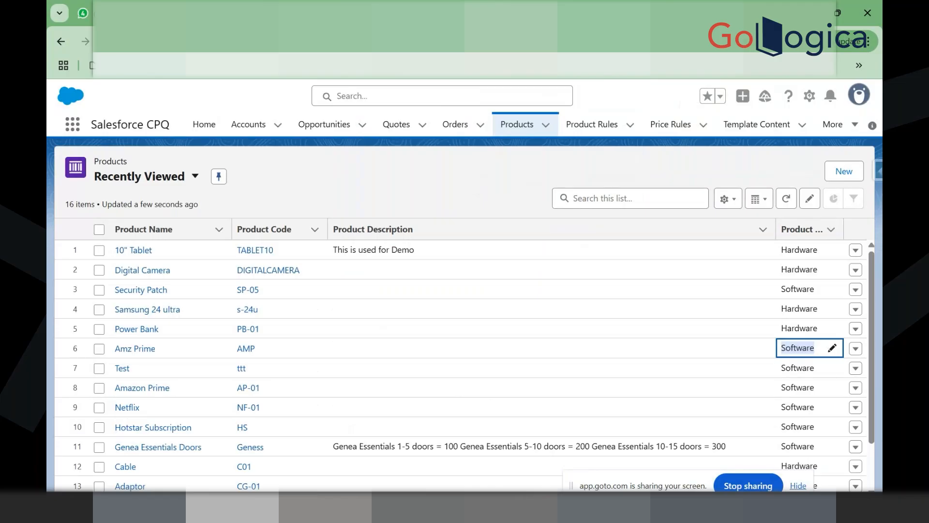
pyautogui.hotkey('ctrl', 'Tab')
pyautogui.hotkey('ctrl', 'Tab')
pyautogui.hotkey('ctrl', 'Tab')
pyautogui.hotkey('ctrl', 'Tab')
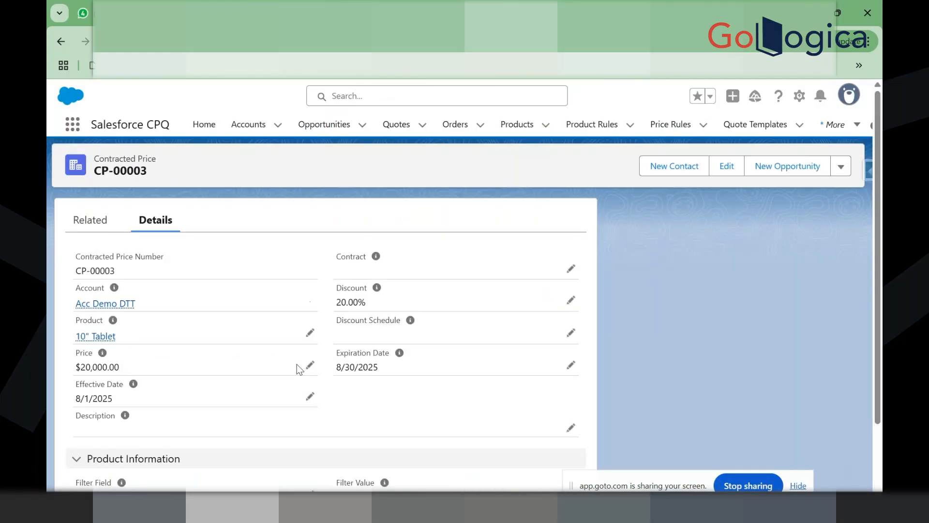
# Step: Clear the 20000 Price and the single Product from contracted price CP-00003
pyautogui.click(308, 396)
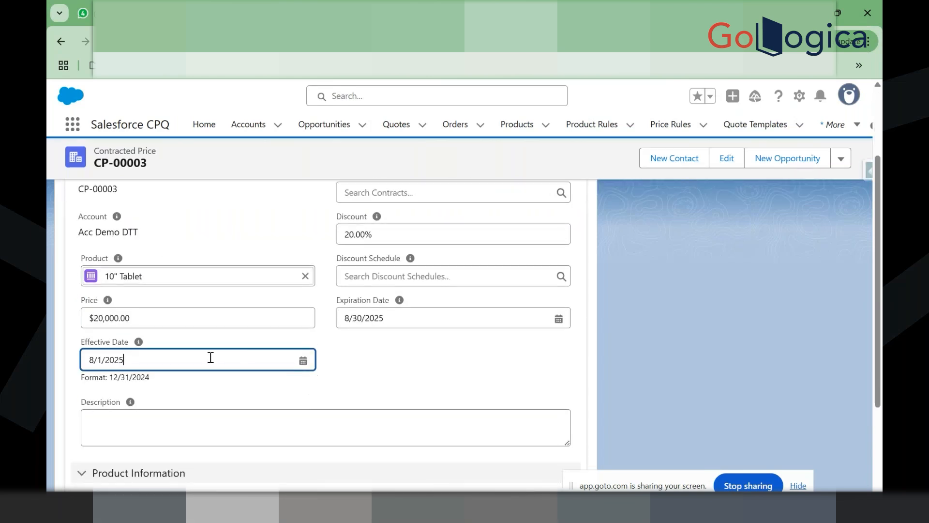
pyautogui.click(239, 318)
pyautogui.hotkey('ctrl', 'a')
pyautogui.press('BackSpace')
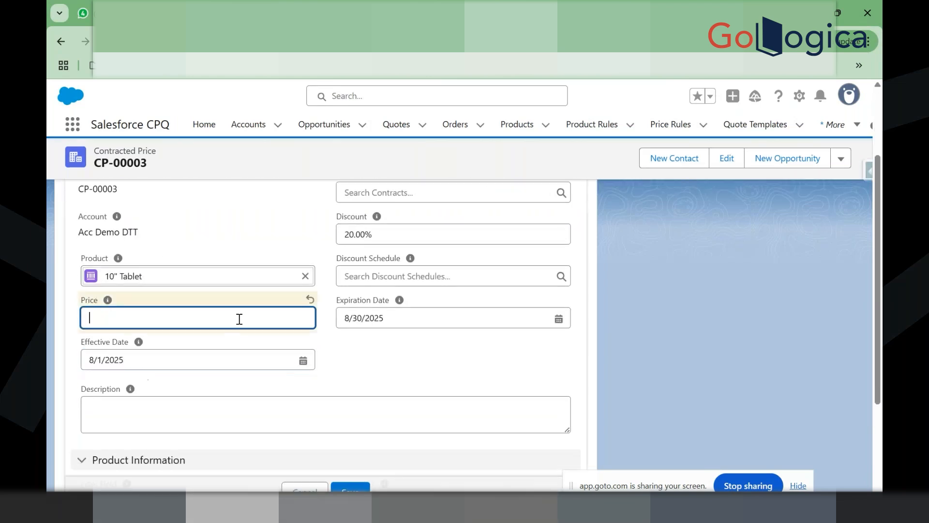
pyautogui.moveTo(107, 302)
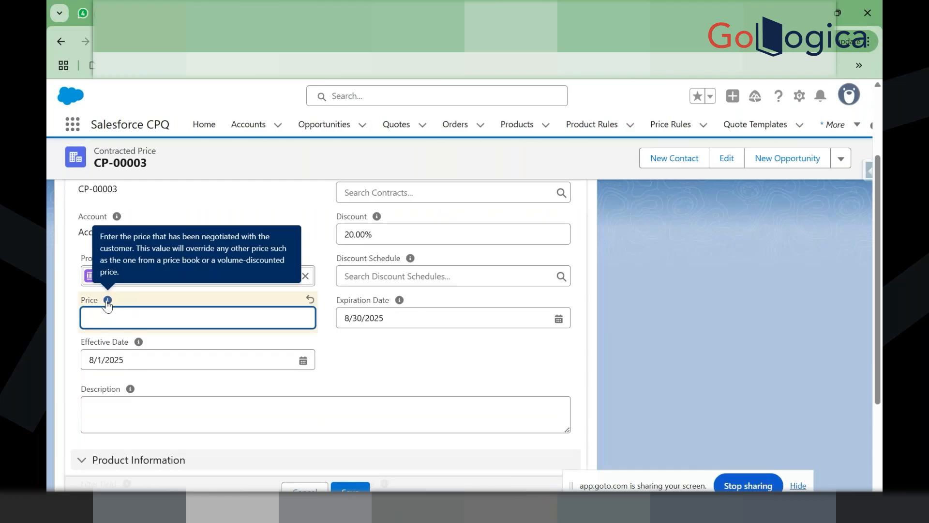
pyautogui.click(200, 291)
pyautogui.click(305, 276)
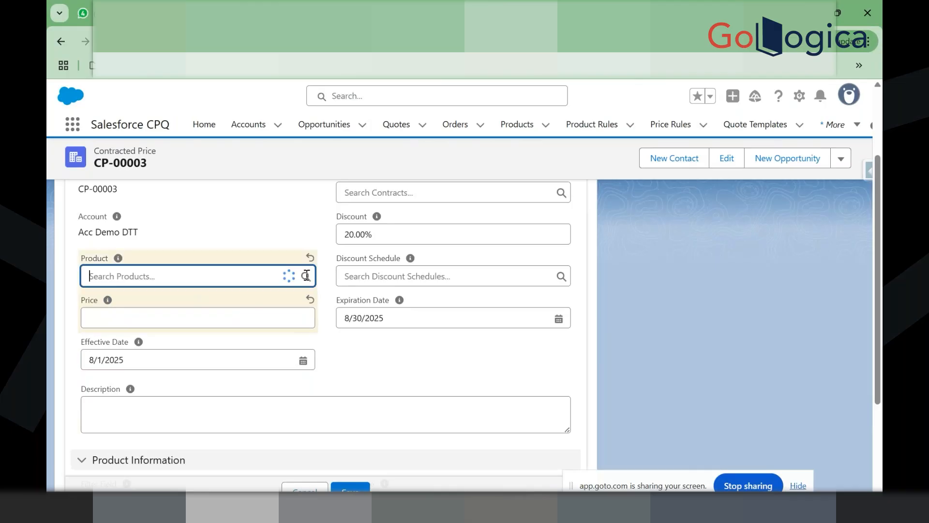
# Step: Set the filter to Product Family equals Software and save CP-00003
pyautogui.scroll(-3, 318, 237)
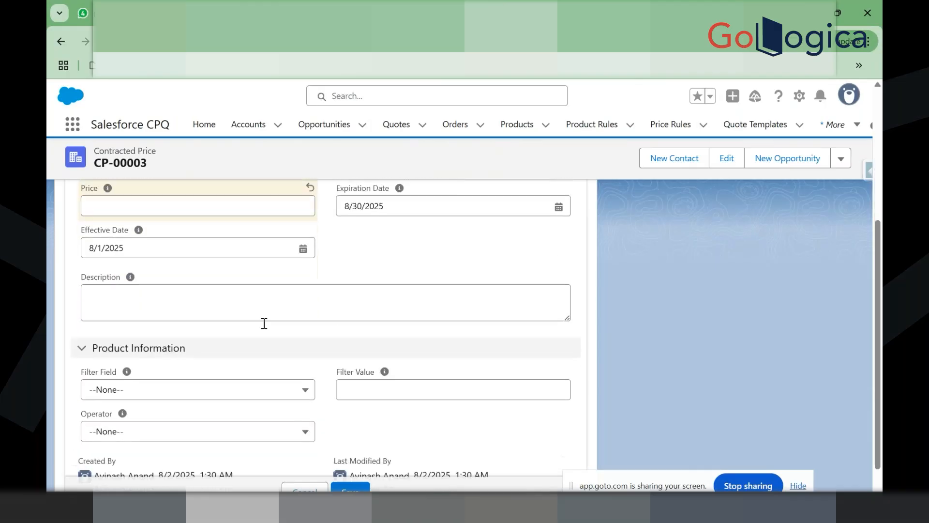
pyautogui.click(199, 347)
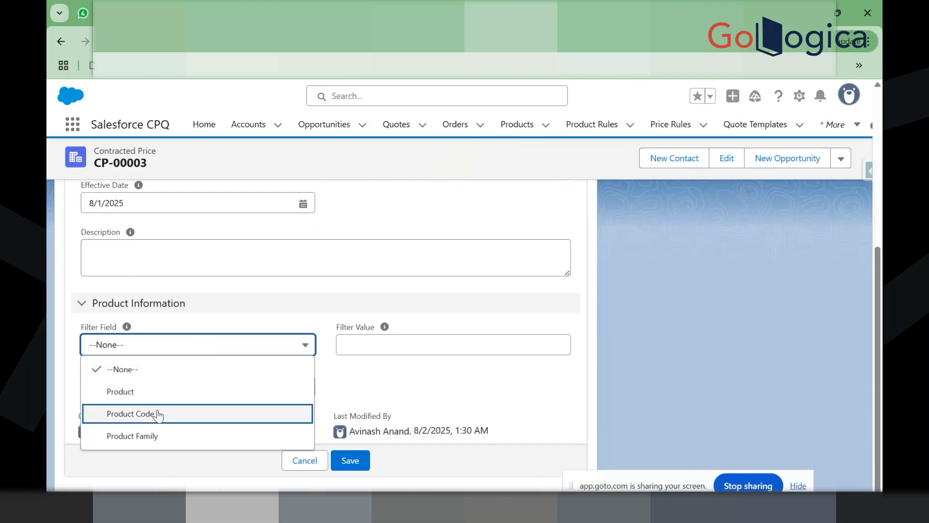
pyautogui.click(156, 435)
pyautogui.click(151, 394)
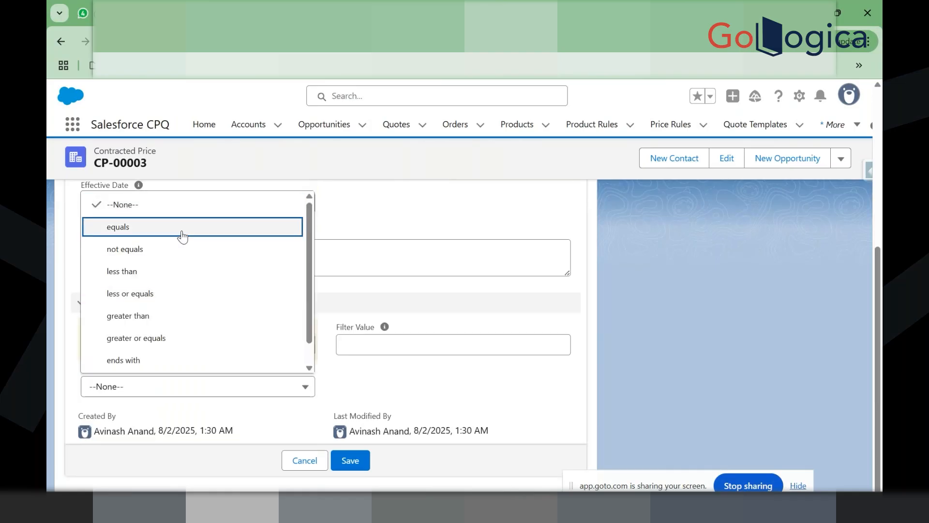
pyautogui.click(183, 236)
pyautogui.click(353, 340)
pyautogui.write('Software')
pyautogui.click(348, 391)
pyautogui.scroll(3, 347, 390)
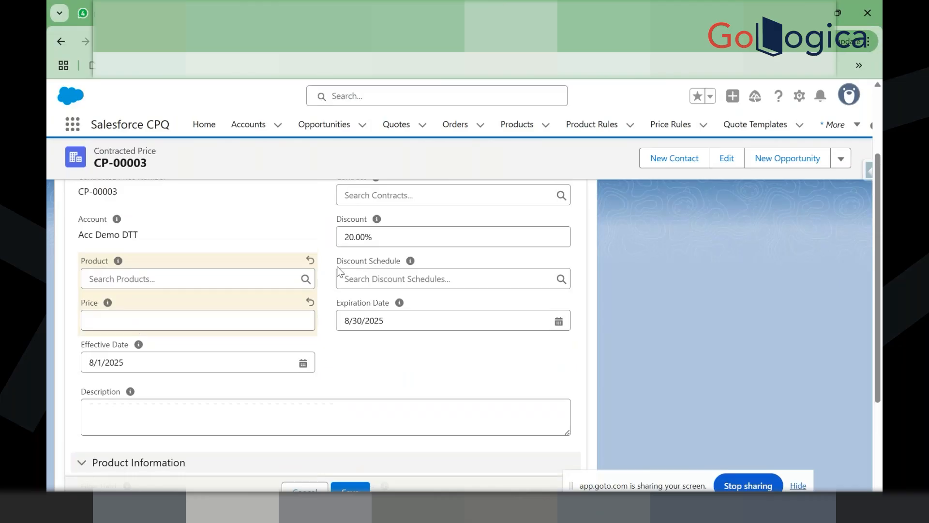
pyautogui.scroll(-2, 352, 413)
pyautogui.scroll(-1, 352, 419)
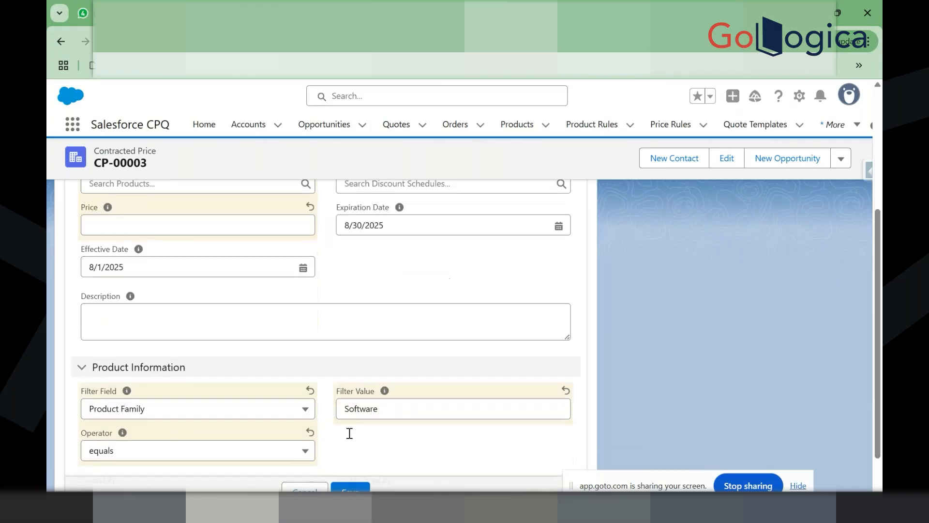
pyautogui.click(347, 482)
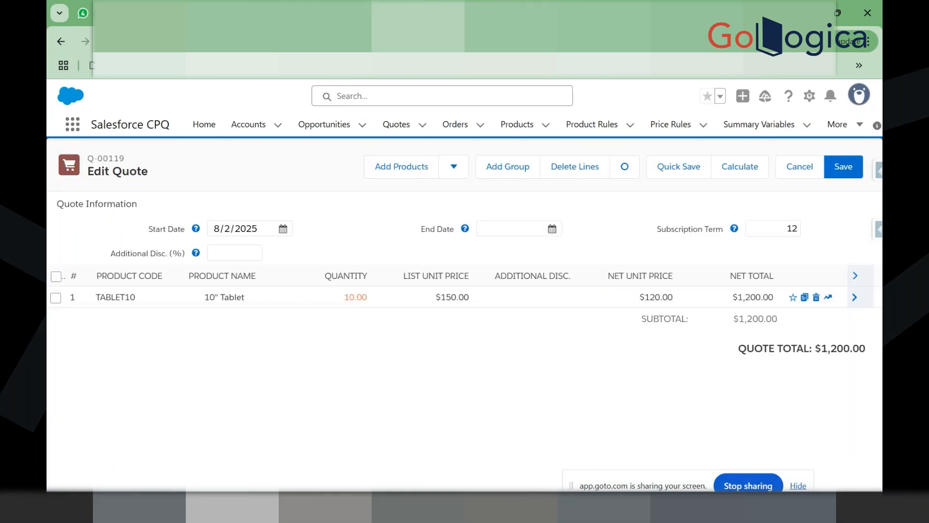
# Step: Reload Q-00119's quote line editor and open the Add Products catalogue
pyautogui.press('F5')
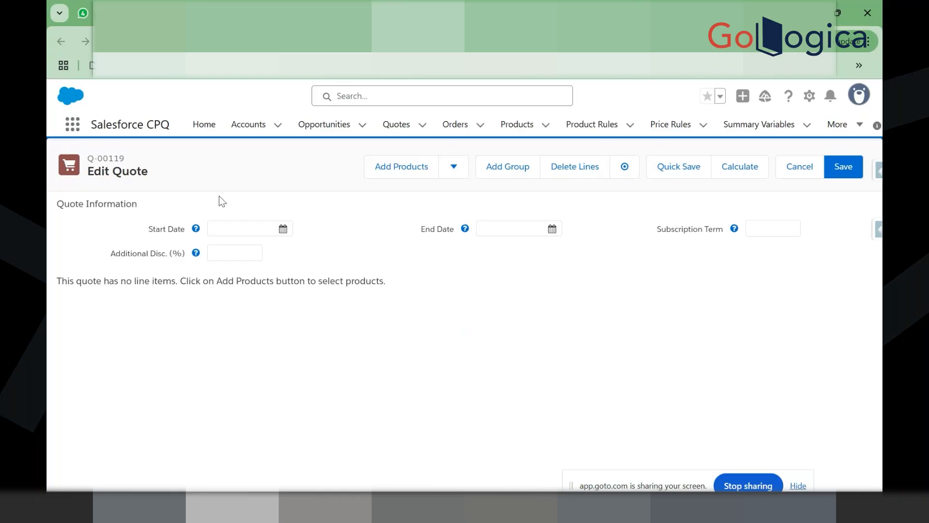
pyautogui.click(408, 171)
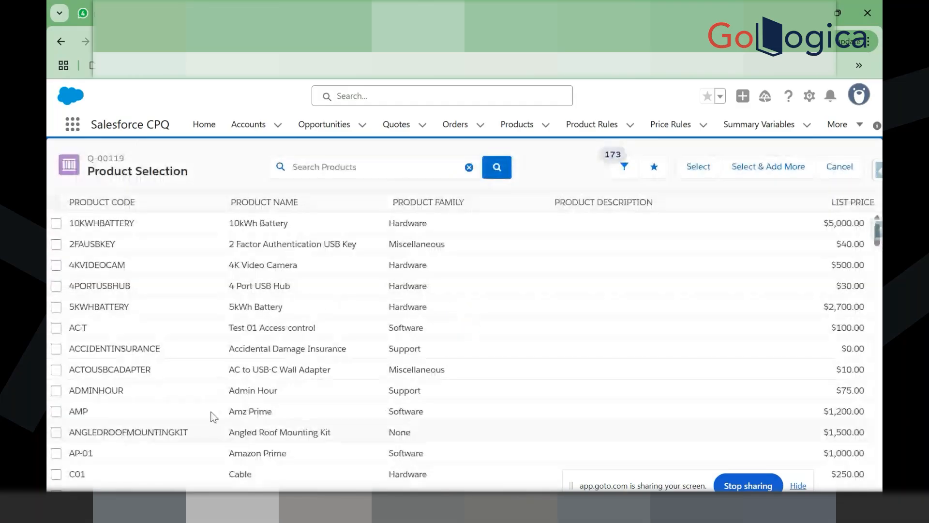
# Step: Tick the Amz Prime (AMP) row in Product Selection and scroll through the catalogue
pyautogui.click(56, 411)
pyautogui.scroll(-8, 146, 430)
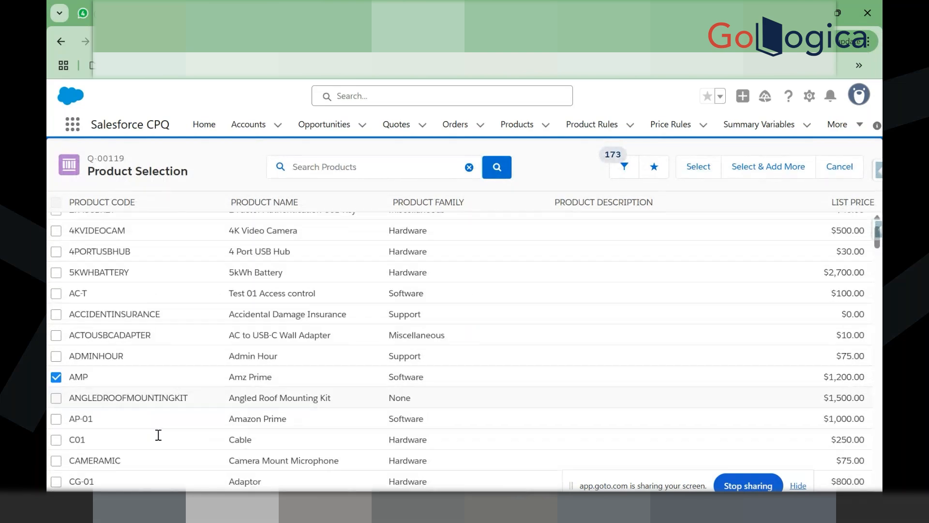
pyautogui.scroll(-3, 158, 435)
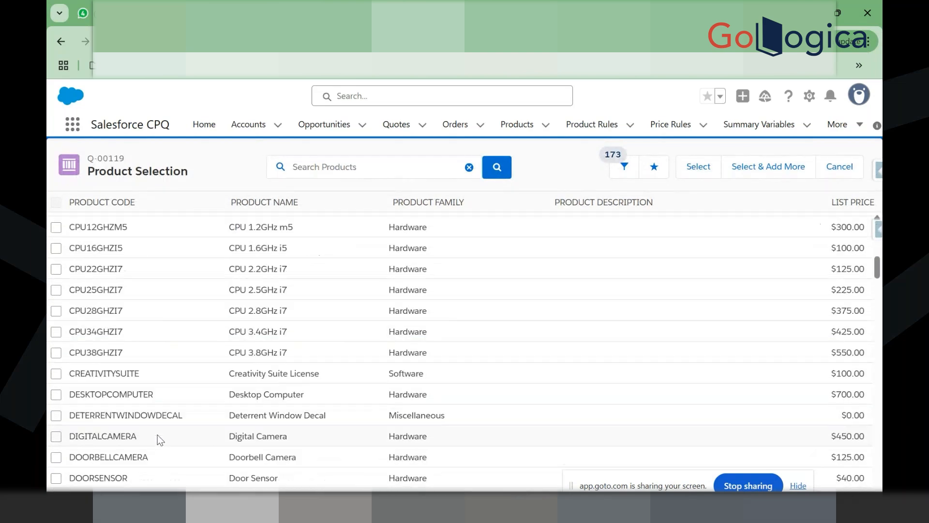
pyautogui.scroll(11, 160, 437)
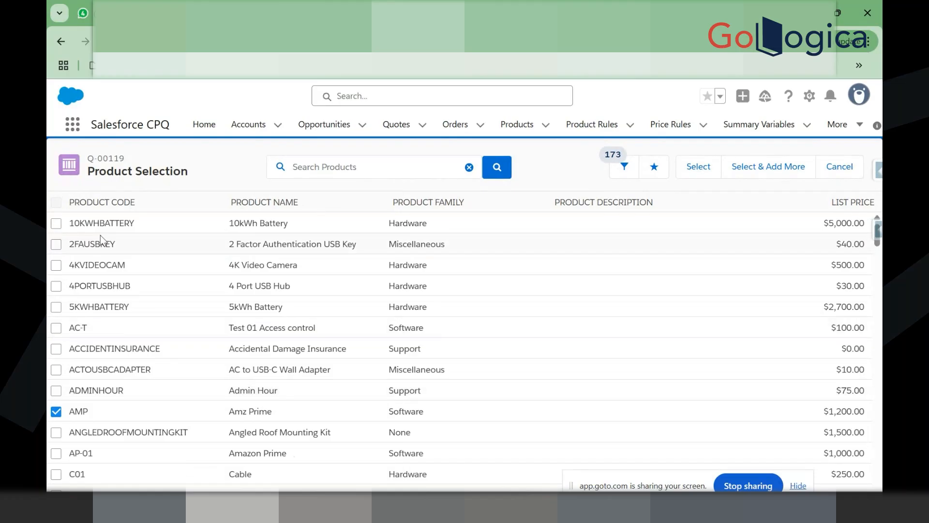
pyautogui.scroll(-1, 80, 344)
pyautogui.scroll(-3, 81, 343)
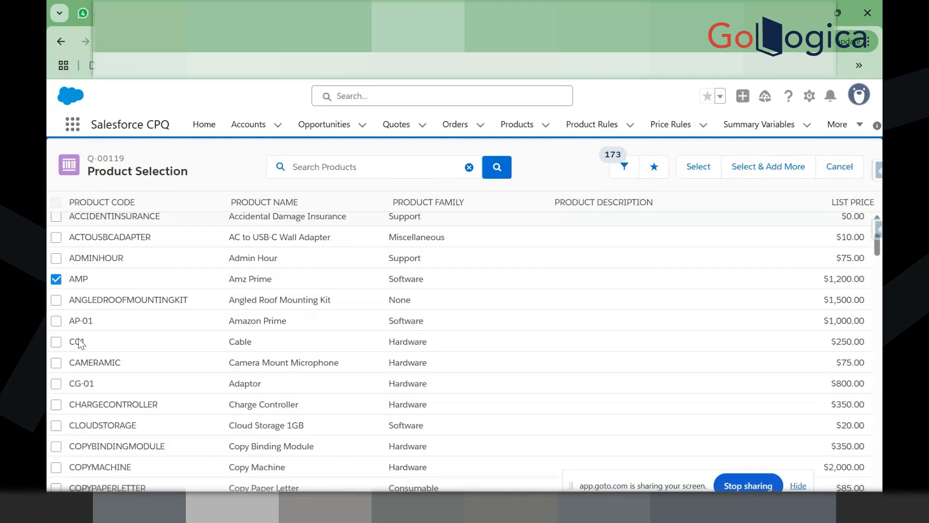
pyautogui.scroll(-5, 80, 411)
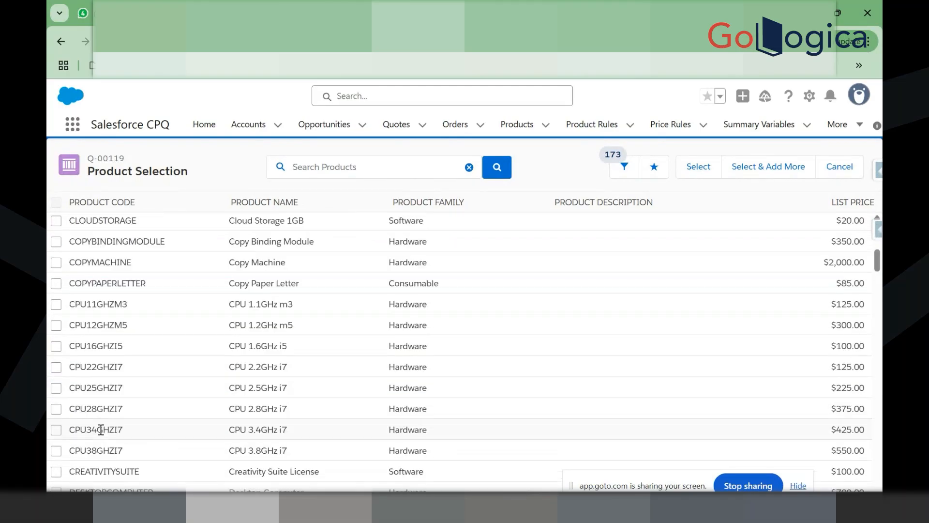
pyautogui.scroll(-9, 100, 429)
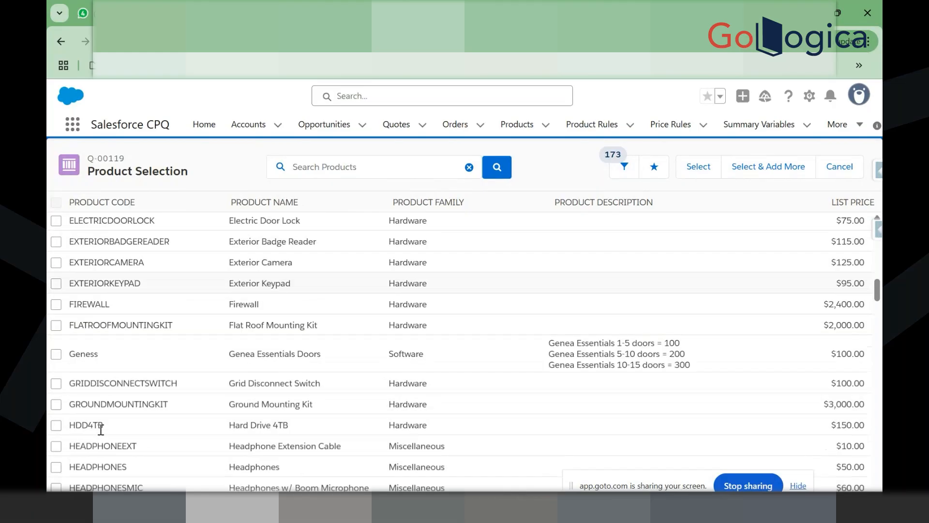
pyautogui.scroll(15, 100, 428)
# Step: Search the catalogue for 'Software', then add Amz Prime to Q-00119 at $960 net
pyautogui.click(344, 168)
pyautogui.write('Software')
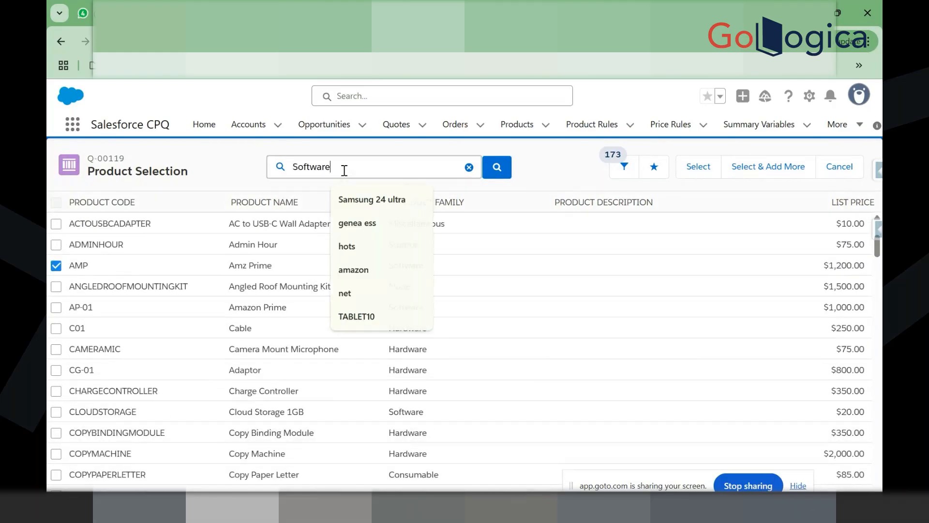
pyautogui.press('BackSpace')
pyautogui.press('BackSpace')
pyautogui.press('BackSpace')
pyautogui.press('BackSpace')
pyautogui.press('BackSpace')
pyautogui.press('BackSpace')
pyautogui.press('BackSpace')
pyautogui.press('BackSpace')
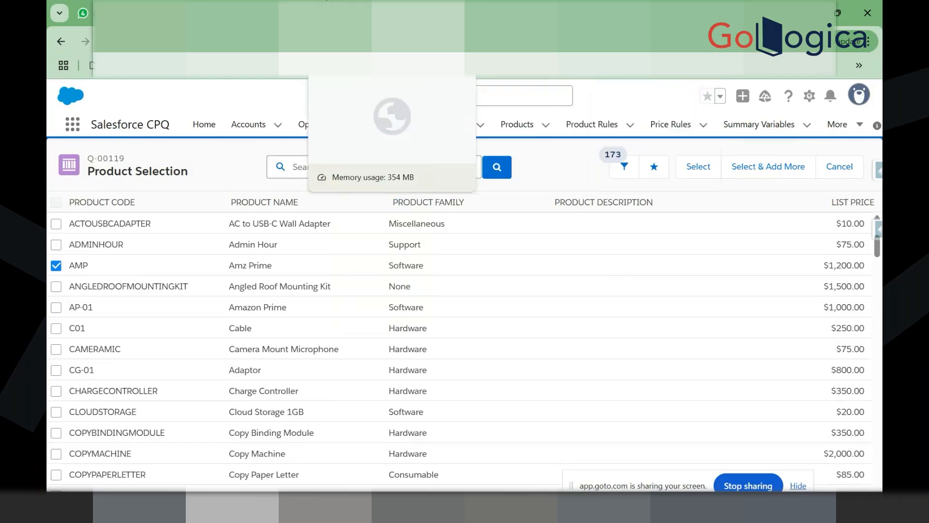
pyautogui.click(322, 1)
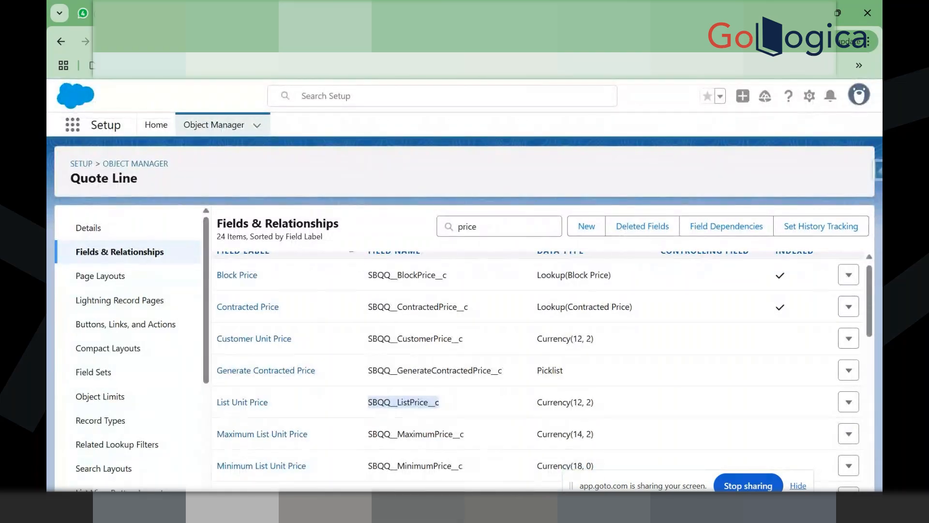
pyautogui.click(361, 9)
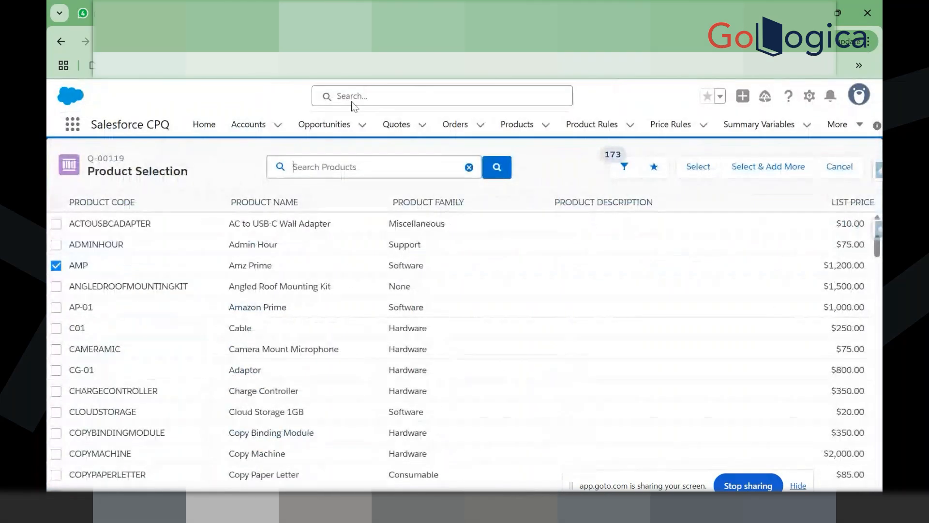
pyautogui.click(717, 174)
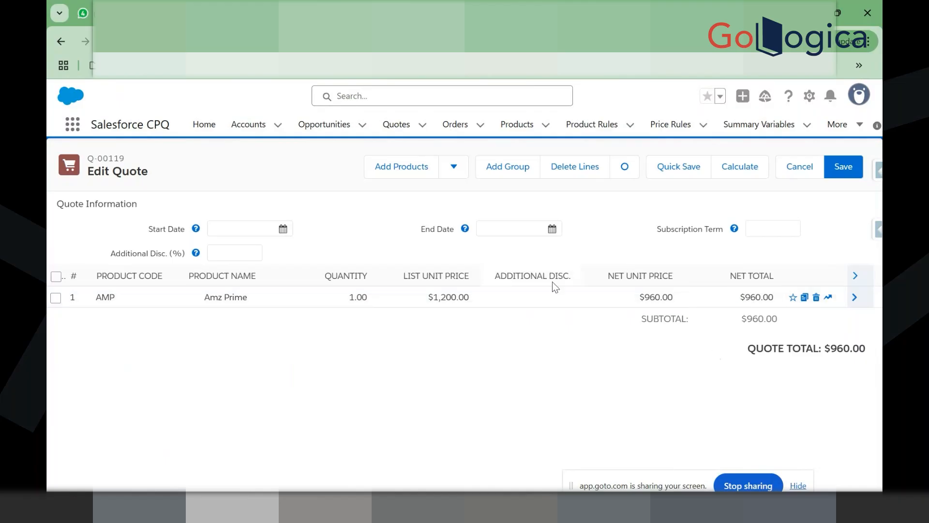
# Step: Set quote Q-00119's Start Date to 8/2/2025
pyautogui.click(283, 229)
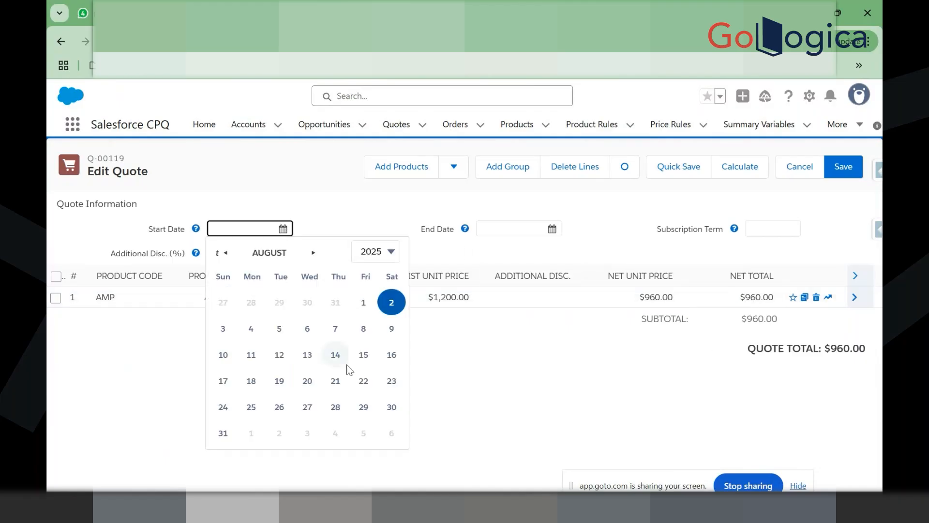
pyautogui.click(391, 304)
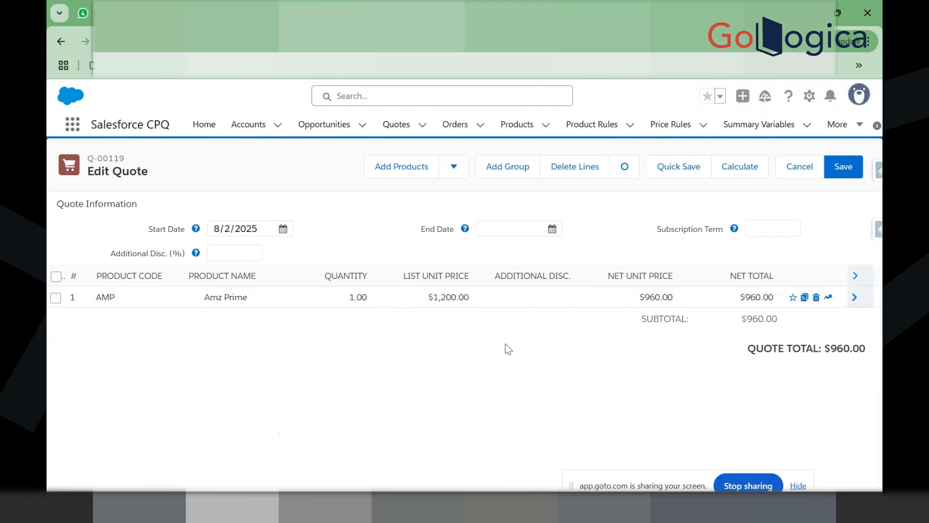
pyautogui.click(284, 229)
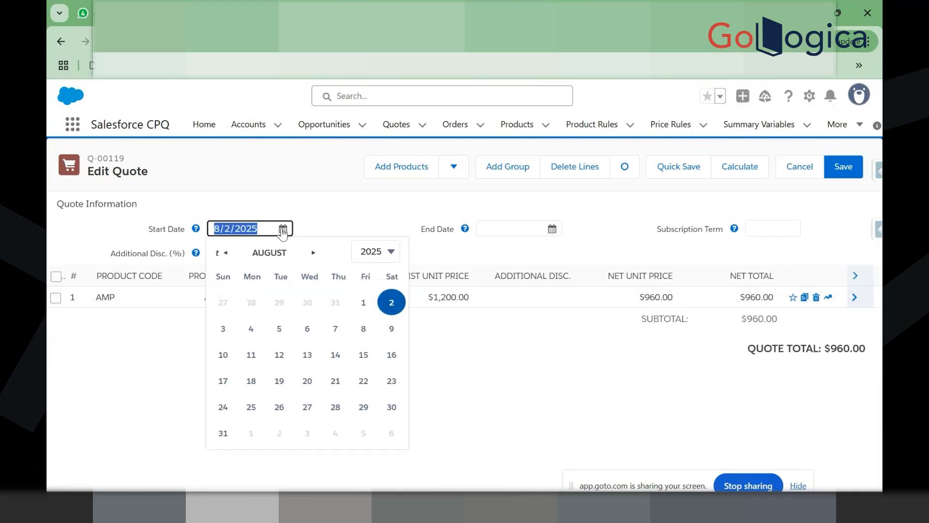
pyautogui.click(296, 299)
pyautogui.click(535, 355)
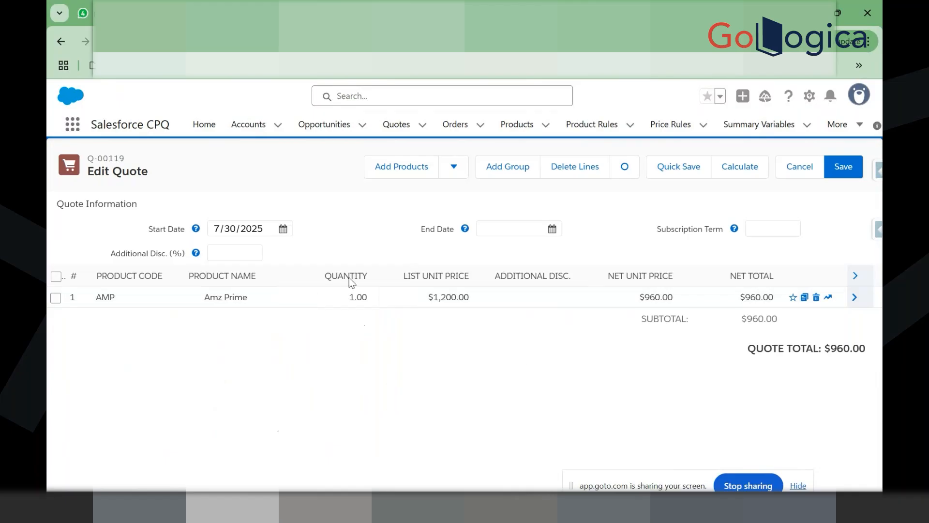
pyautogui.click(283, 229)
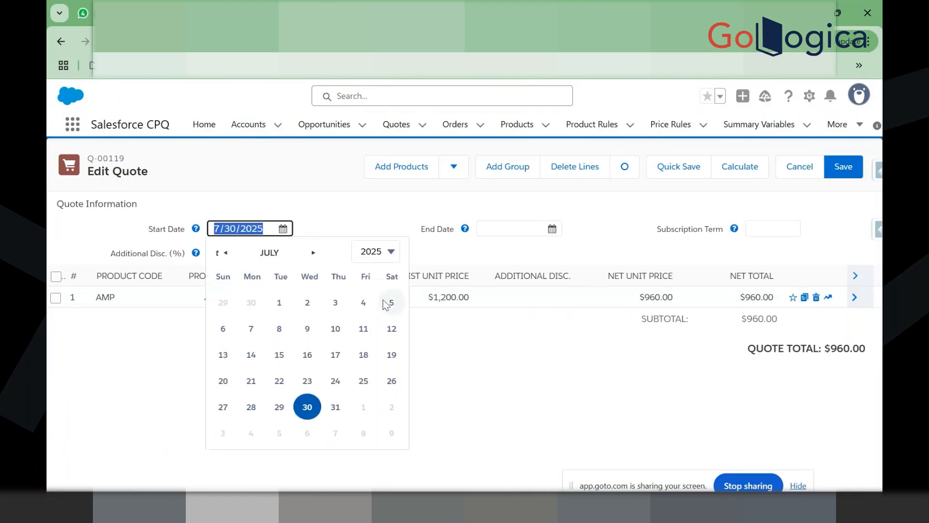
pyautogui.click(391, 407)
pyautogui.click(318, 379)
# Step: Set the Subscription Term to 24 months, recalculate to $1,920, and save the quote
pyautogui.click(785, 228)
pyautogui.write('12')
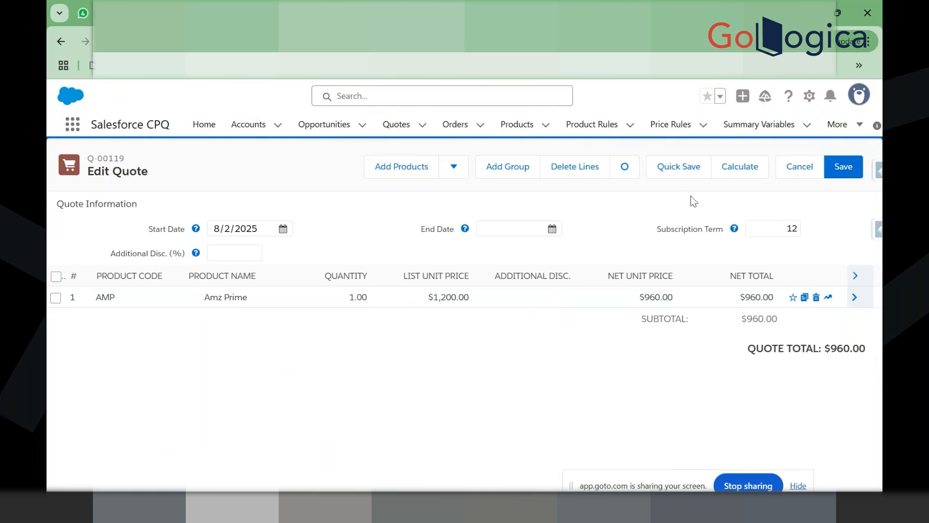
pyautogui.moveTo(782, 229); pyautogui.dragTo(798, 231)
pyautogui.write('24')
pyautogui.click(863, 208)
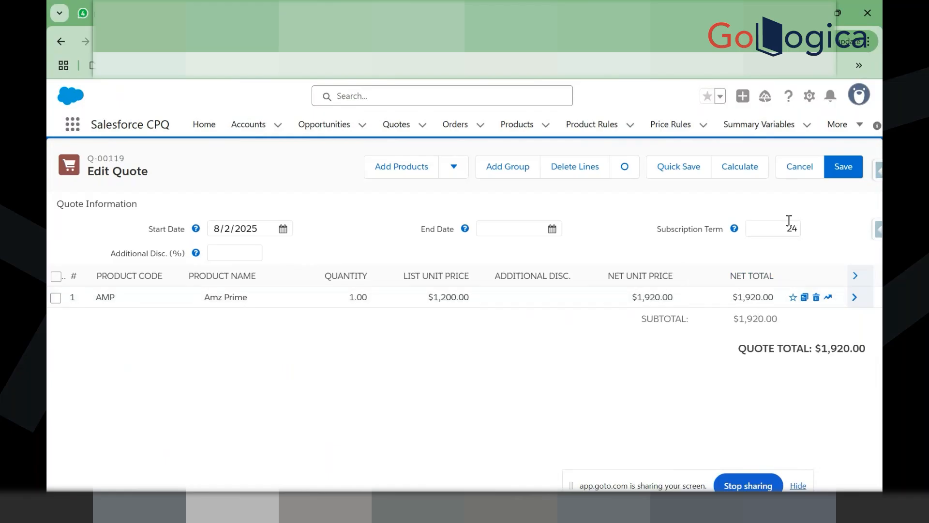
pyautogui.click(835, 175)
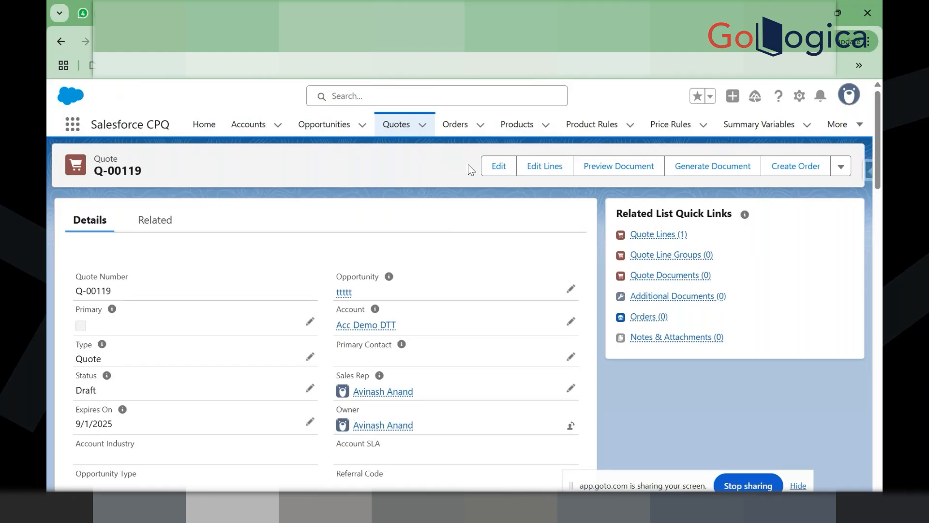
# Step: Navigate from the Q-00119 record to the Product Rules list
pyautogui.click(542, 167)
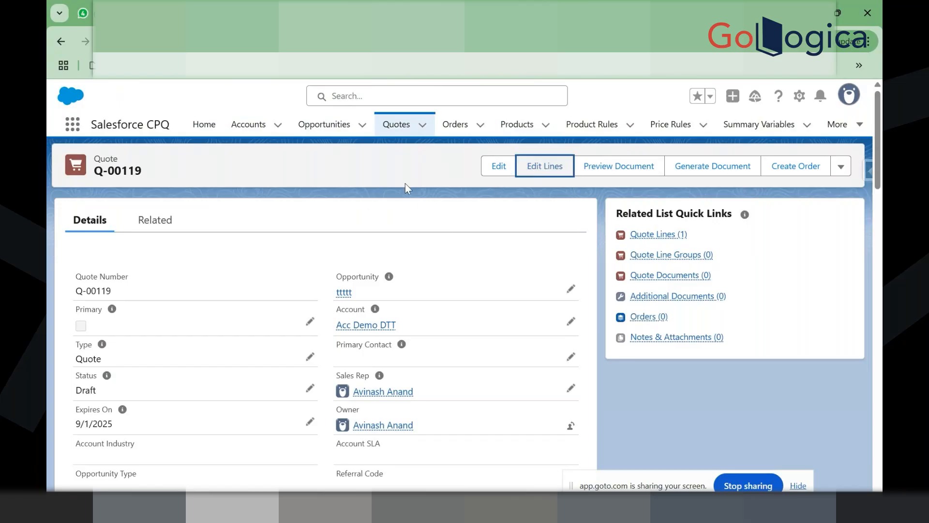
pyautogui.click(601, 109)
pyautogui.click(595, 124)
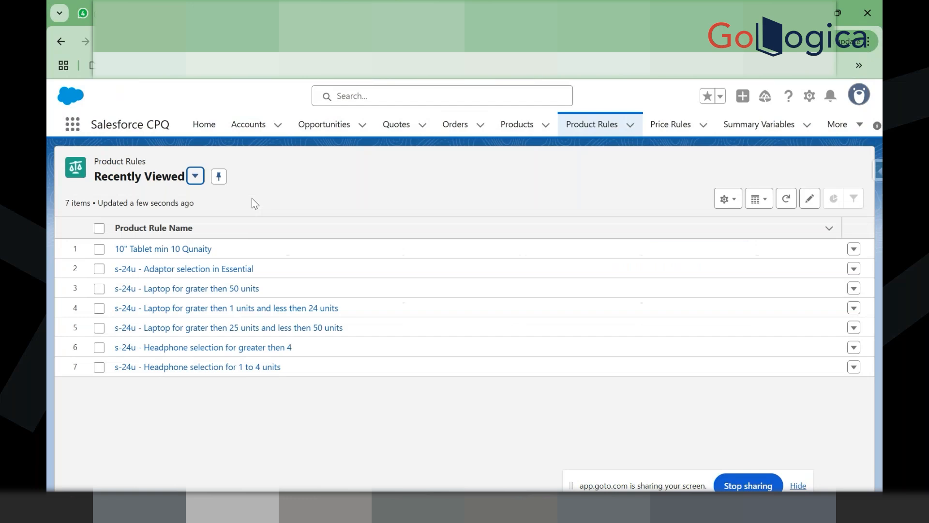
# Step: Open the '10" Tablet min 10 Qunaity' rule from the Product Rules list
pyautogui.click(182, 248)
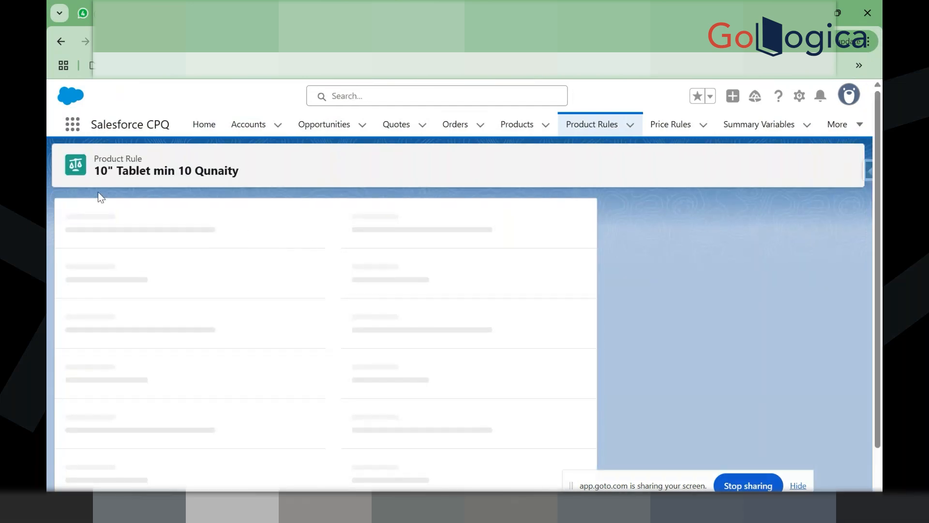
pyautogui.moveTo(95, 171); pyautogui.dragTo(178, 175)
pyautogui.click(178, 176)
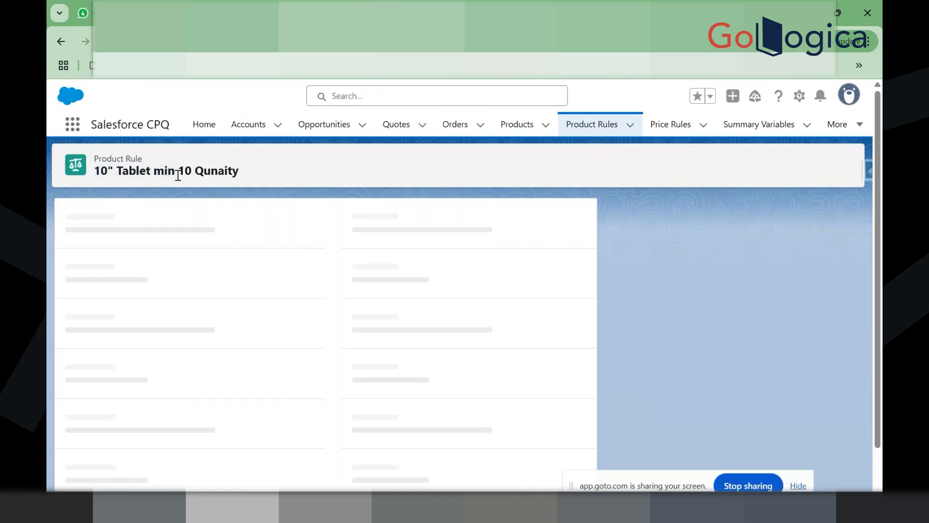